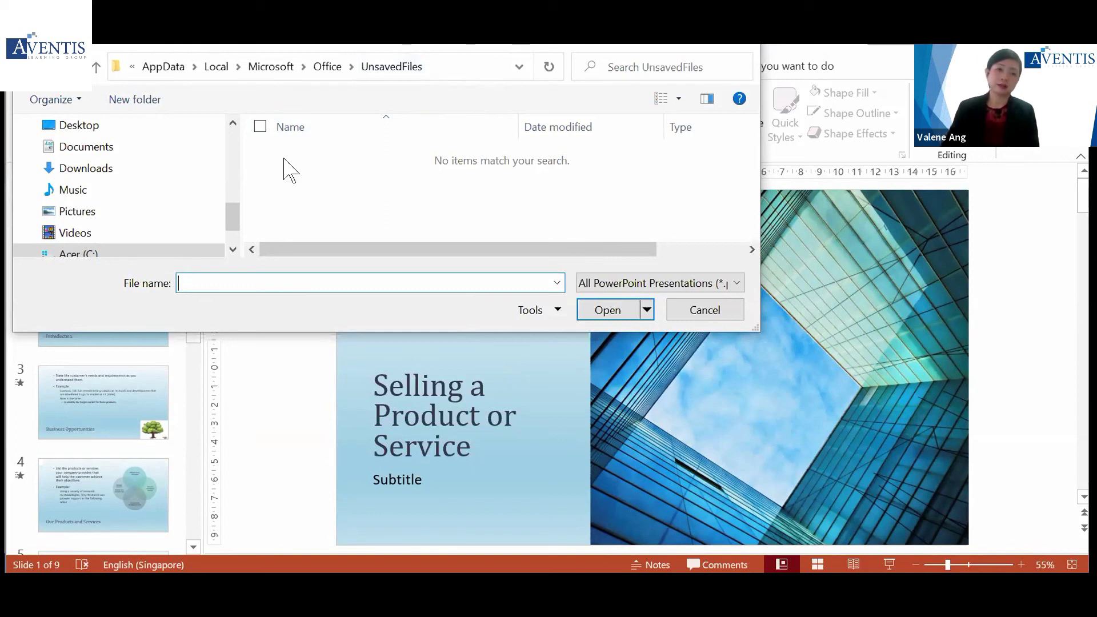
# Cancel opening an unsaved presentation and list the Commands Not in the Ribbon in the Quick Access Toolbar options
pyautogui.click(704, 310)
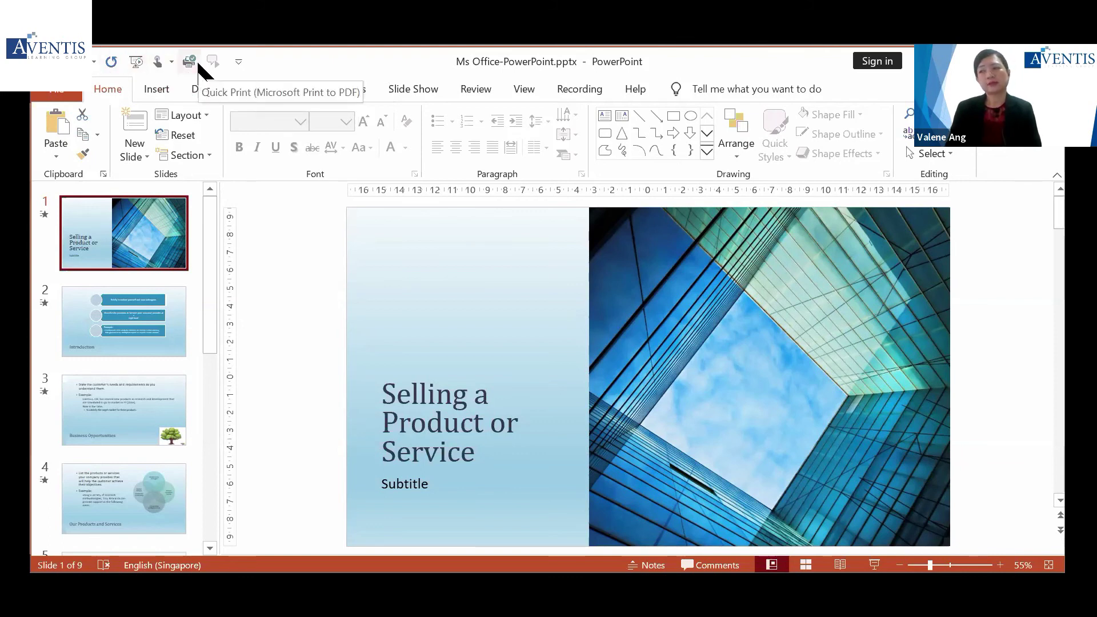
pyautogui.click(239, 62)
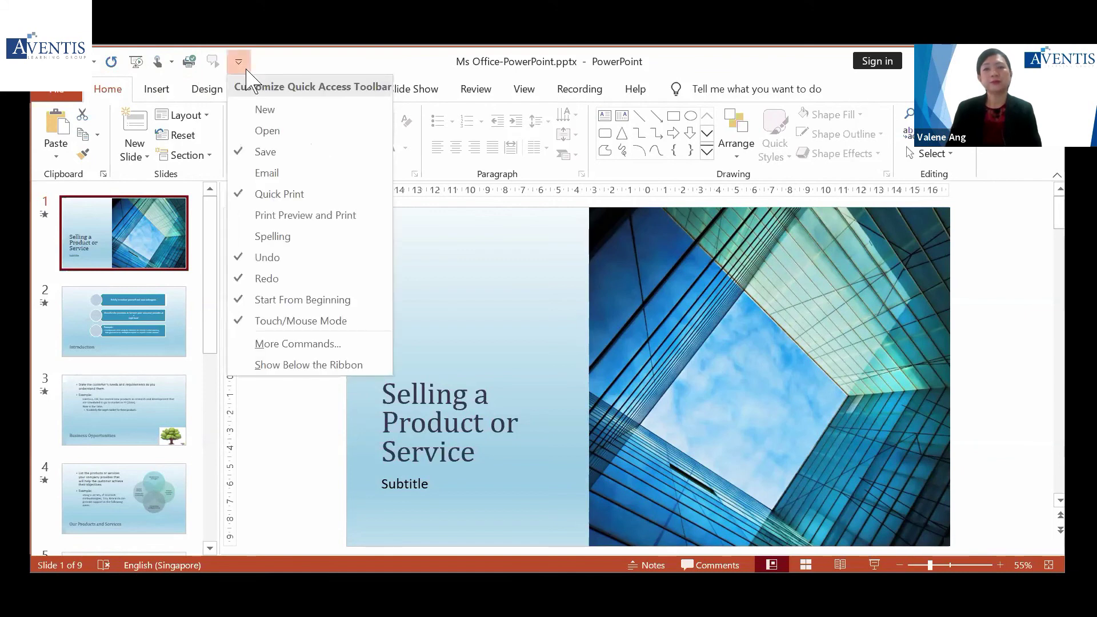
pyautogui.click(336, 344)
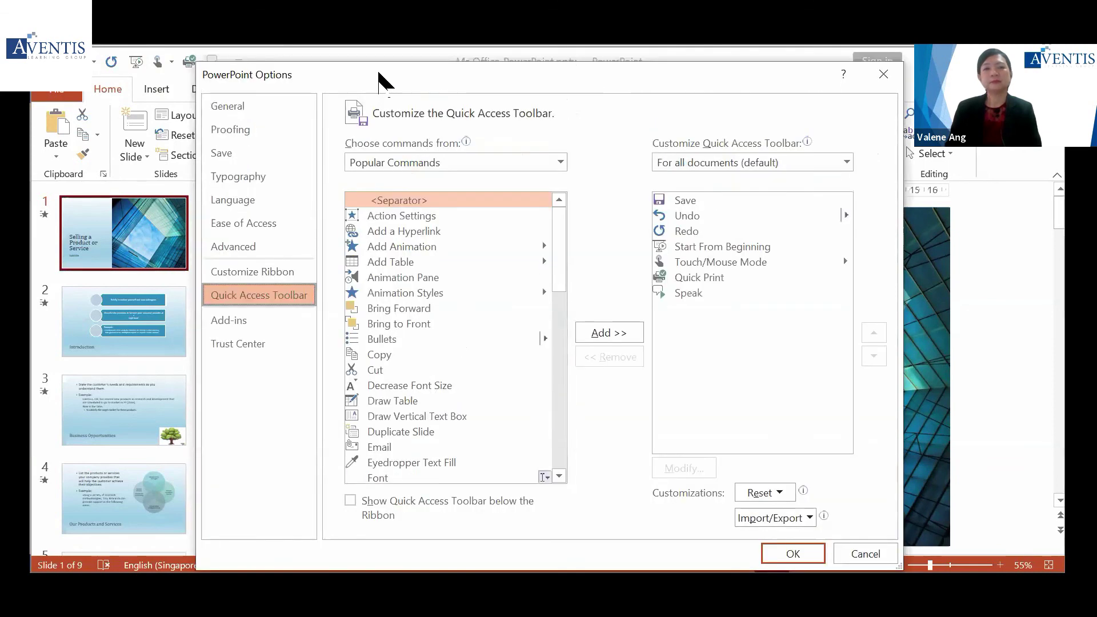
pyautogui.moveTo(377, 69); pyautogui.dragTo(372, 63)
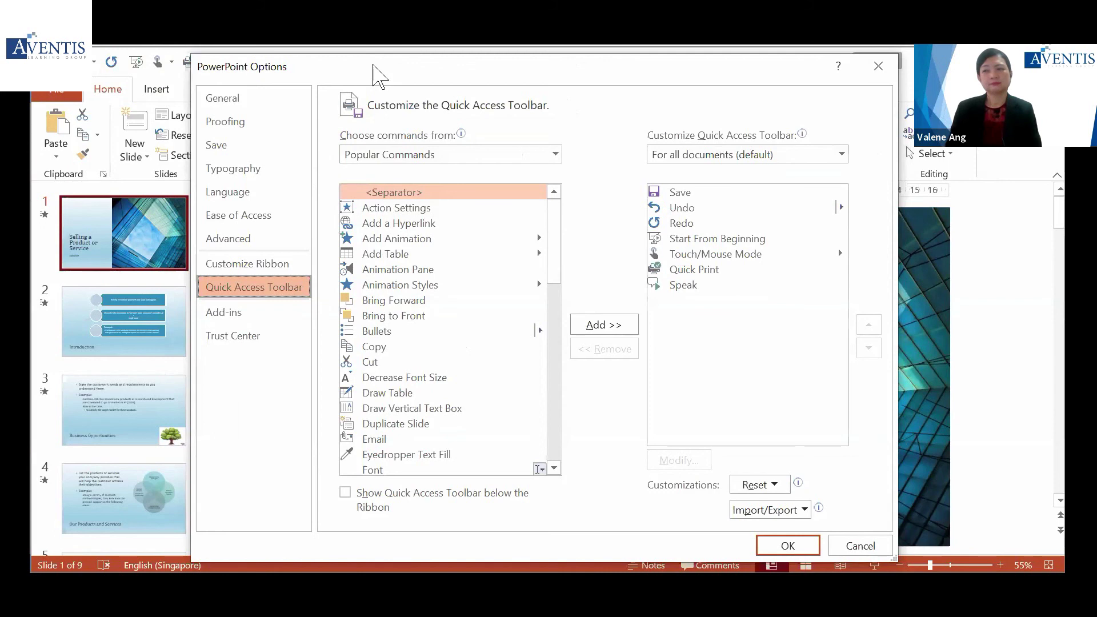
pyautogui.click(556, 154)
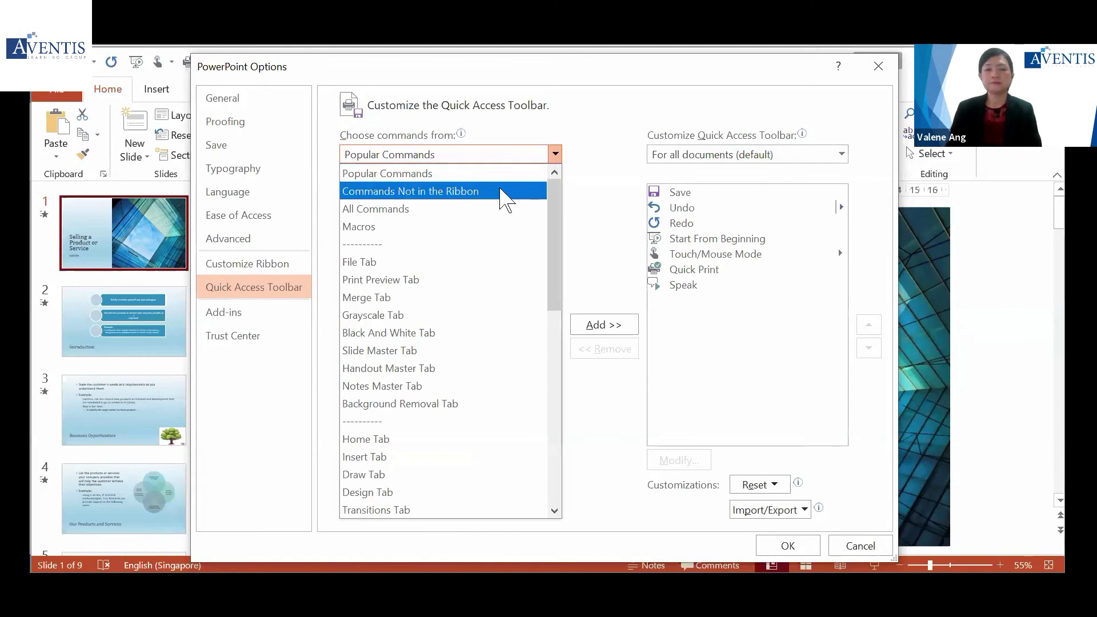
pyautogui.click(501, 191)
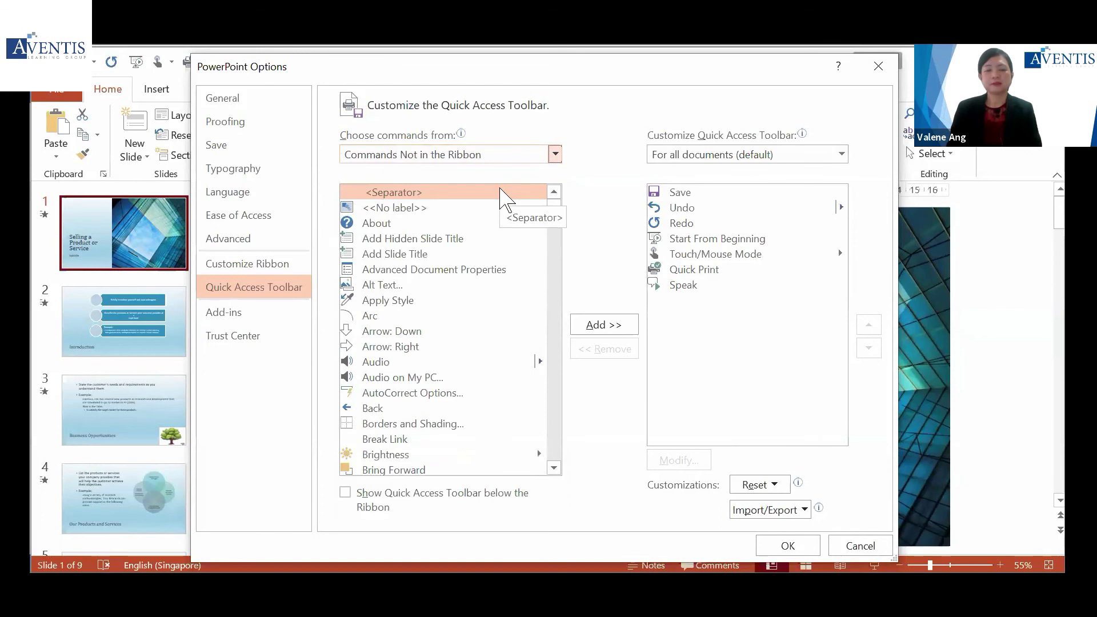
# Look through the commands not in the ribbon for Quick Print and locate it among the Quick Access Toolbar's current commands
pyautogui.scroll(-4, 558, 471)
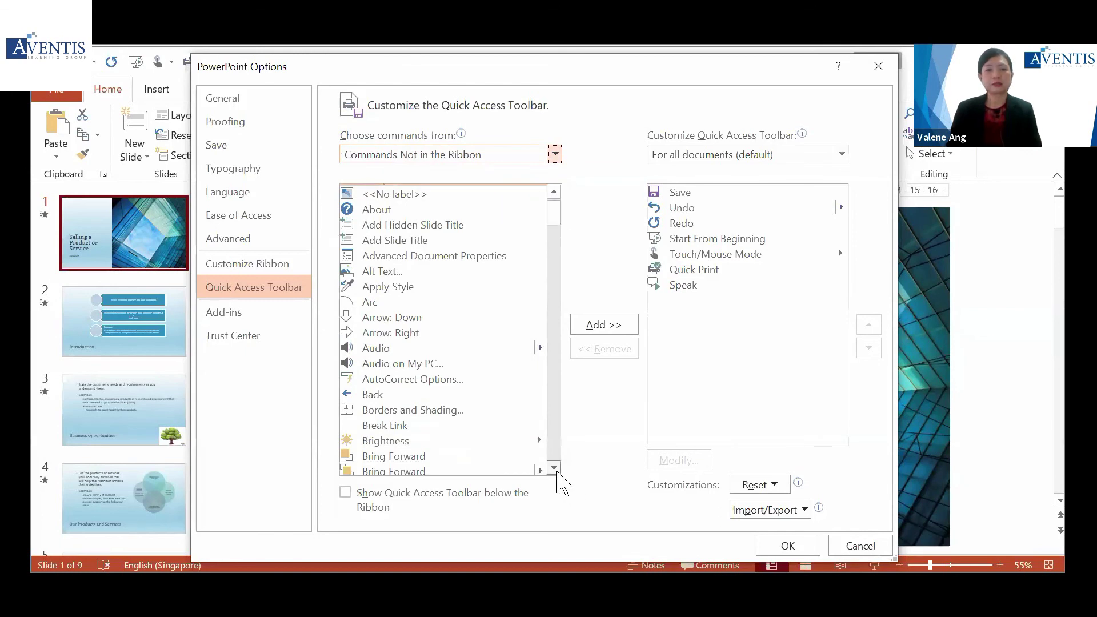
pyautogui.scroll(-4, 558, 471)
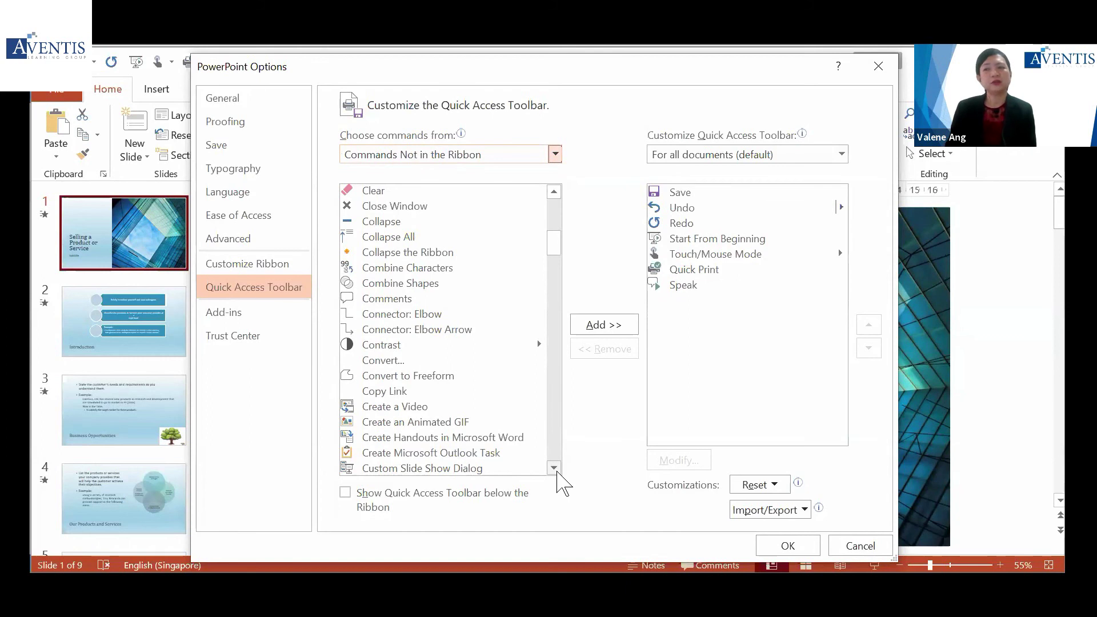
pyautogui.click(553, 469)
pyautogui.click(553, 469)
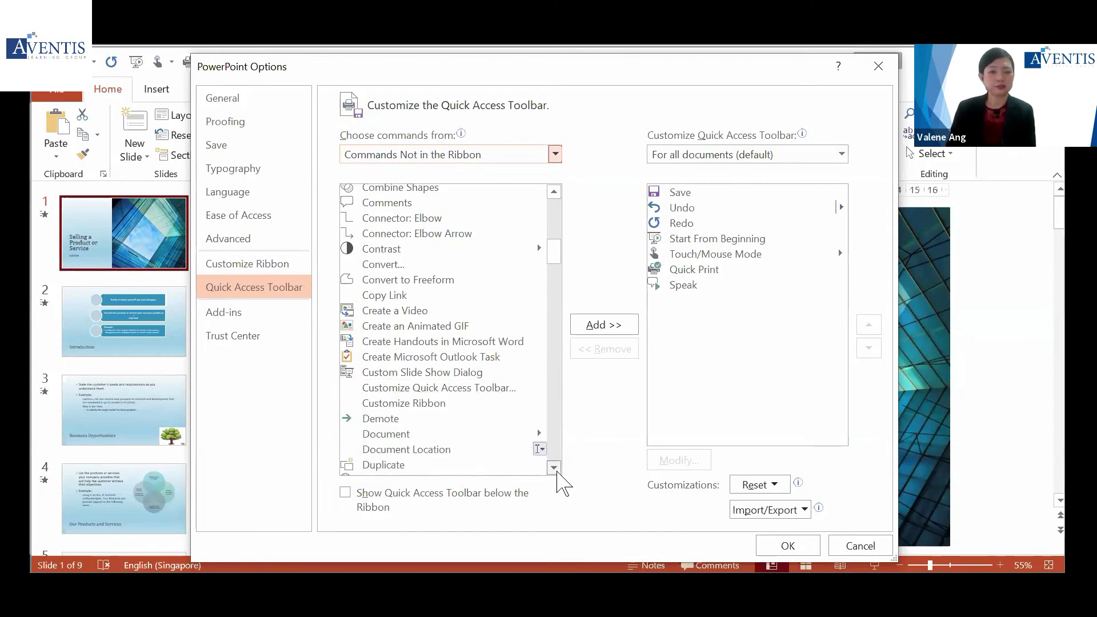
pyautogui.click(554, 468)
pyautogui.moveTo(558, 245); pyautogui.dragTo(565, 376)
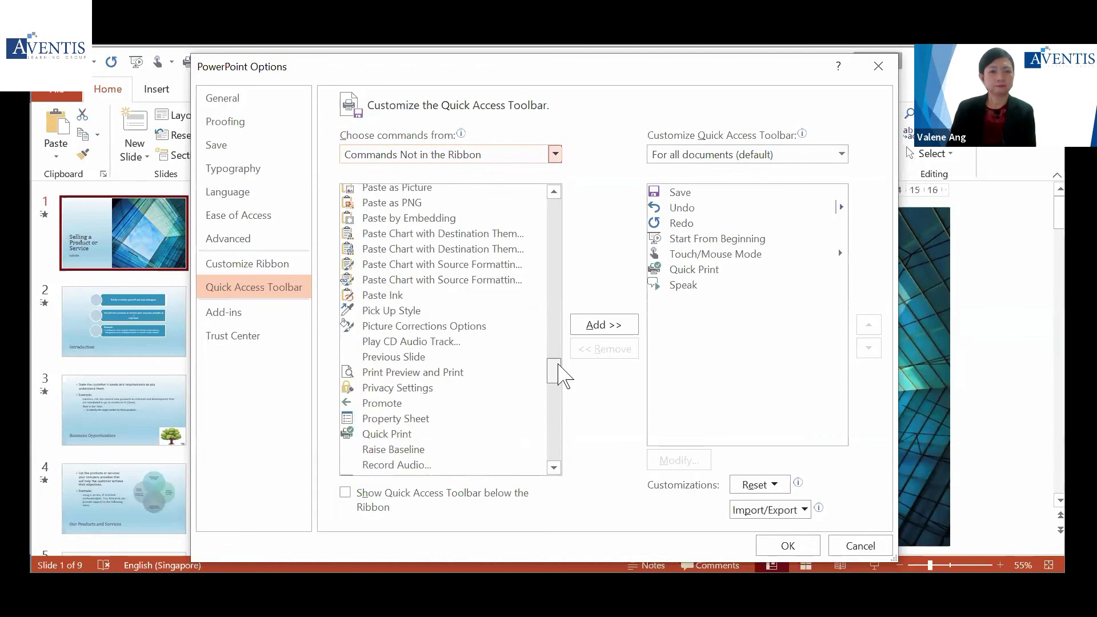
pyautogui.click(407, 435)
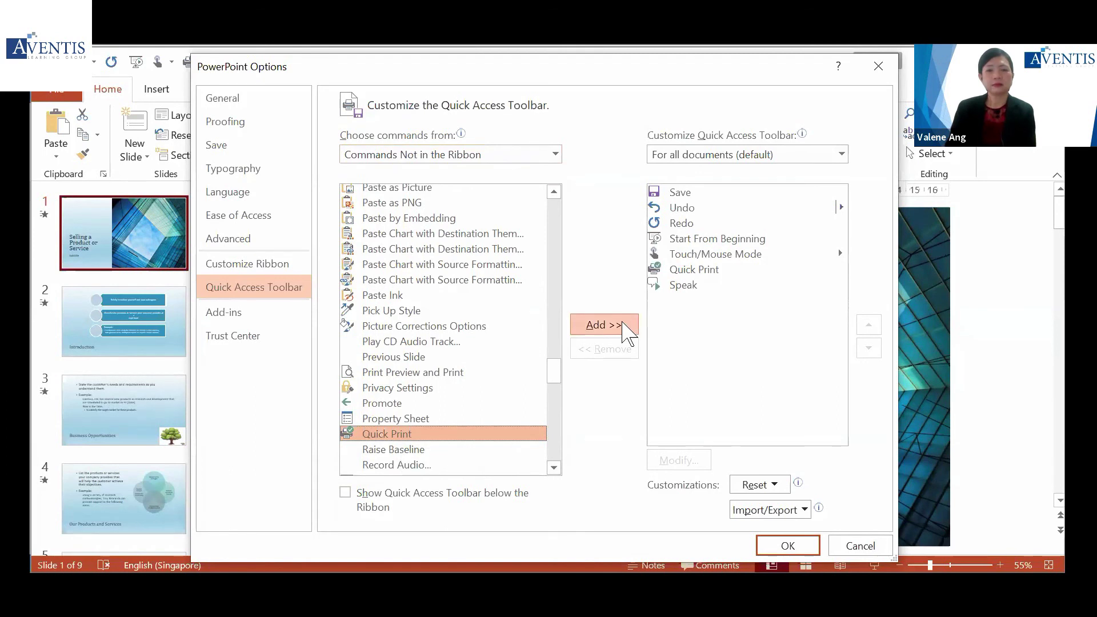
pyautogui.click(701, 269)
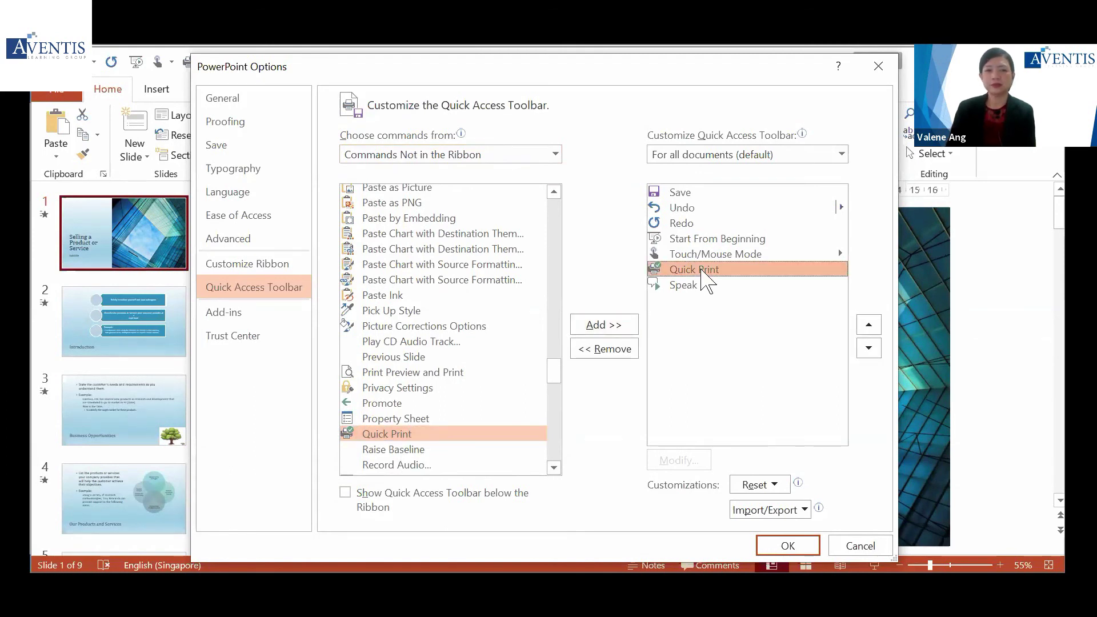
# Remove the Speak command from the Quick Access Toolbar's command list
pyautogui.click(681, 287)
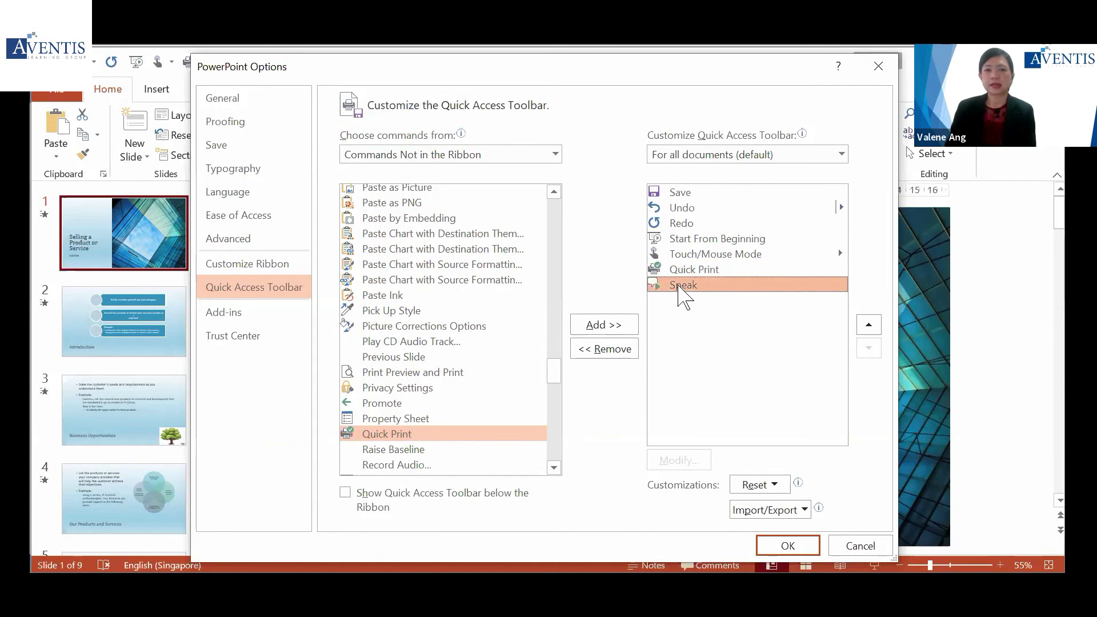
pyautogui.click(619, 353)
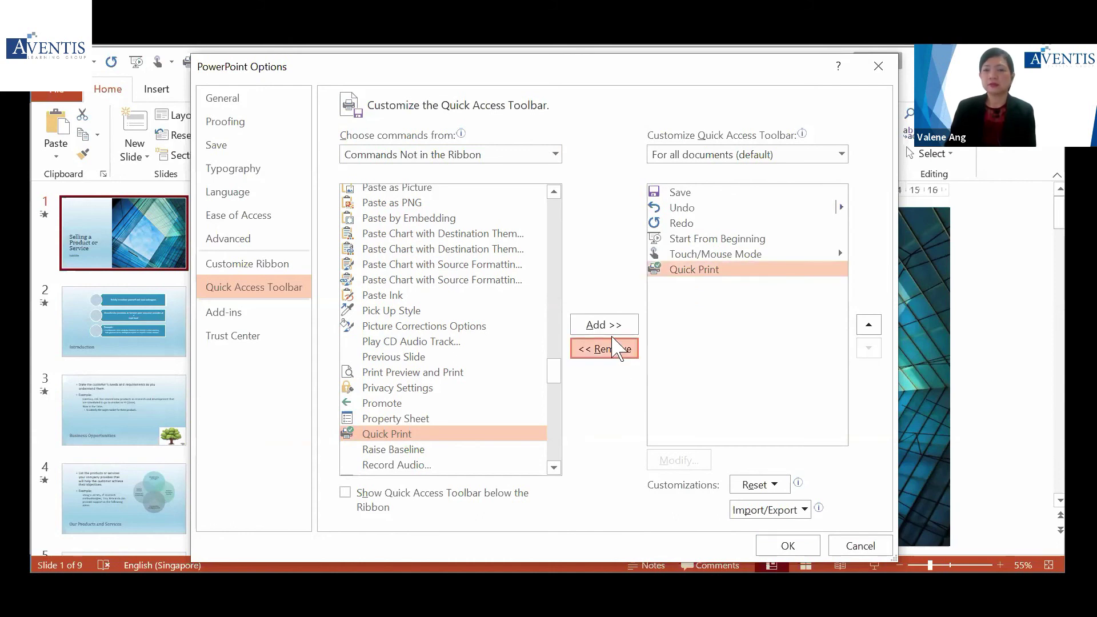
# Add the Speak command from the commands not in the ribbon to the Quick Access Toolbar and apply the customization
pyautogui.click(558, 405)
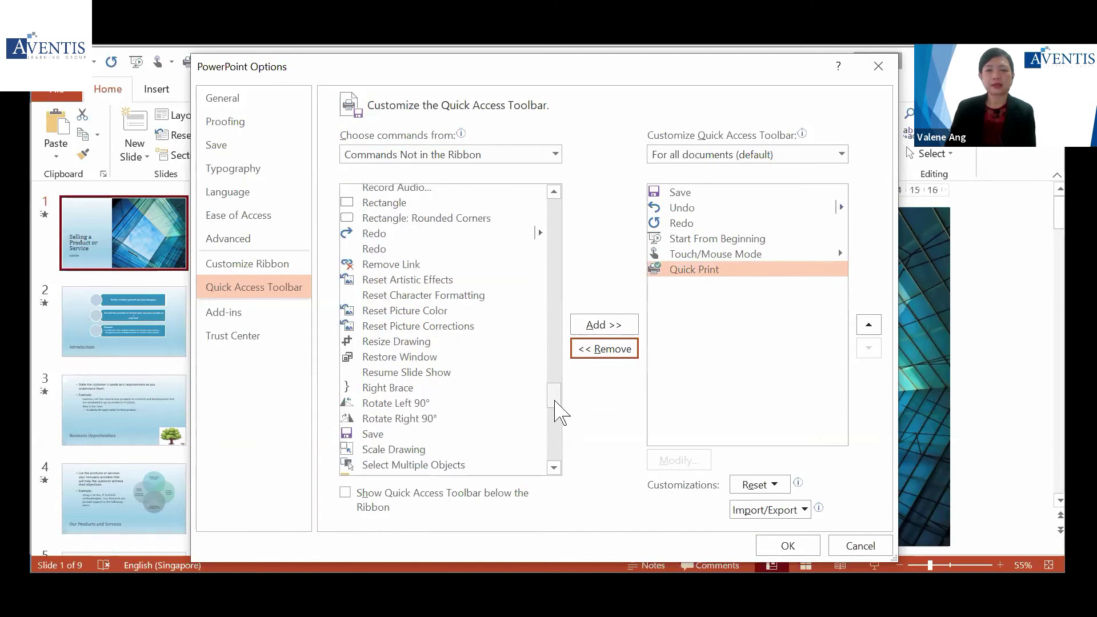
pyautogui.moveTo(554, 400); pyautogui.dragTo(556, 432)
pyautogui.click(393, 394)
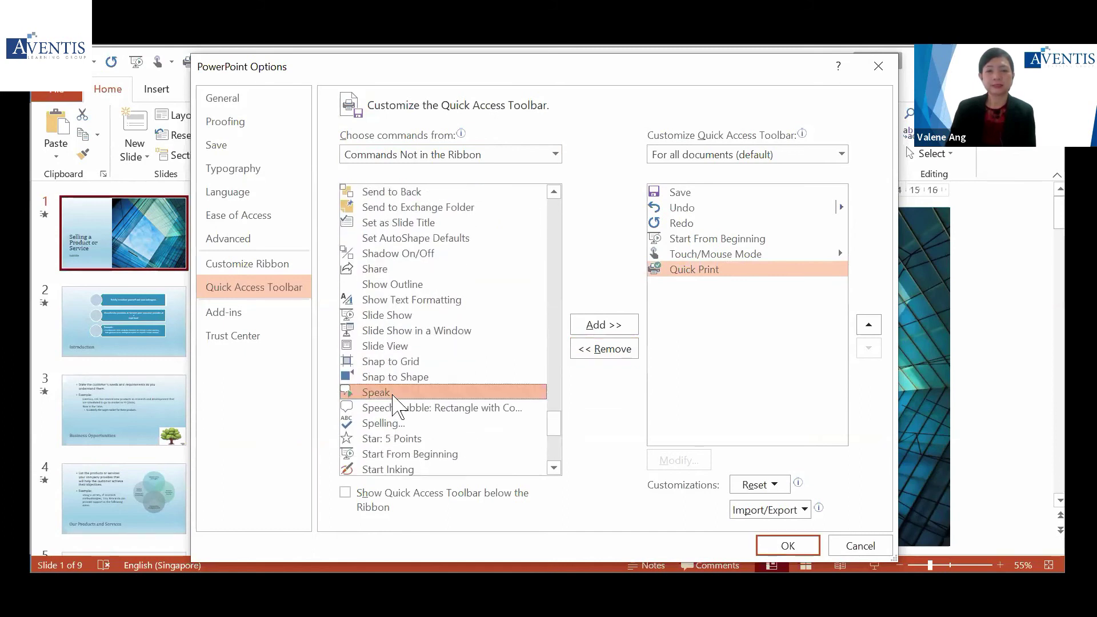
pyautogui.click(615, 326)
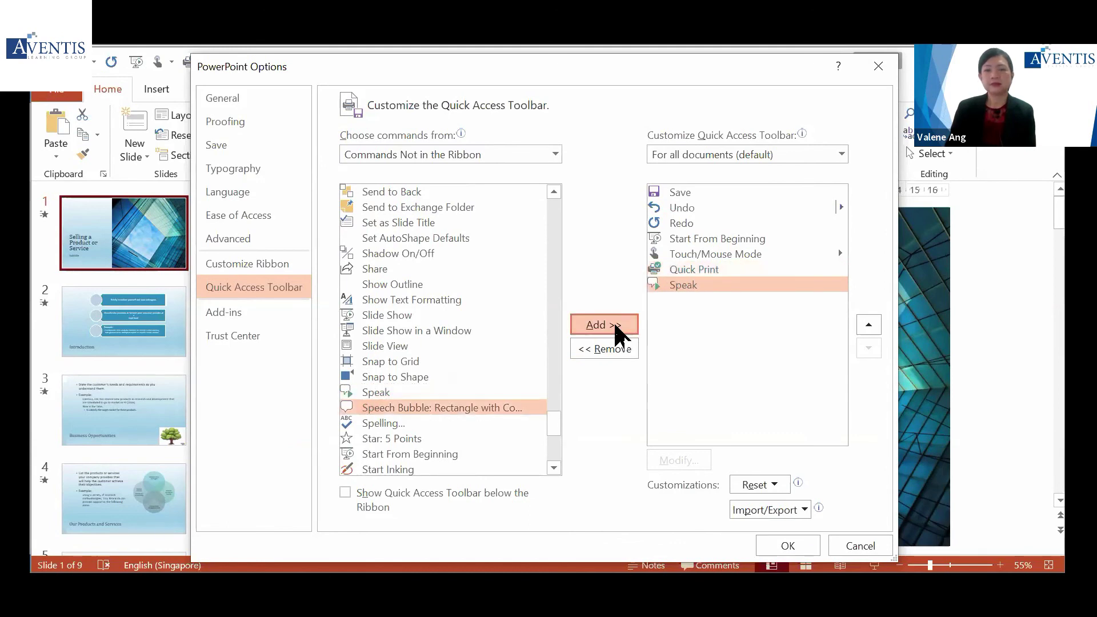
pyautogui.click(694, 271)
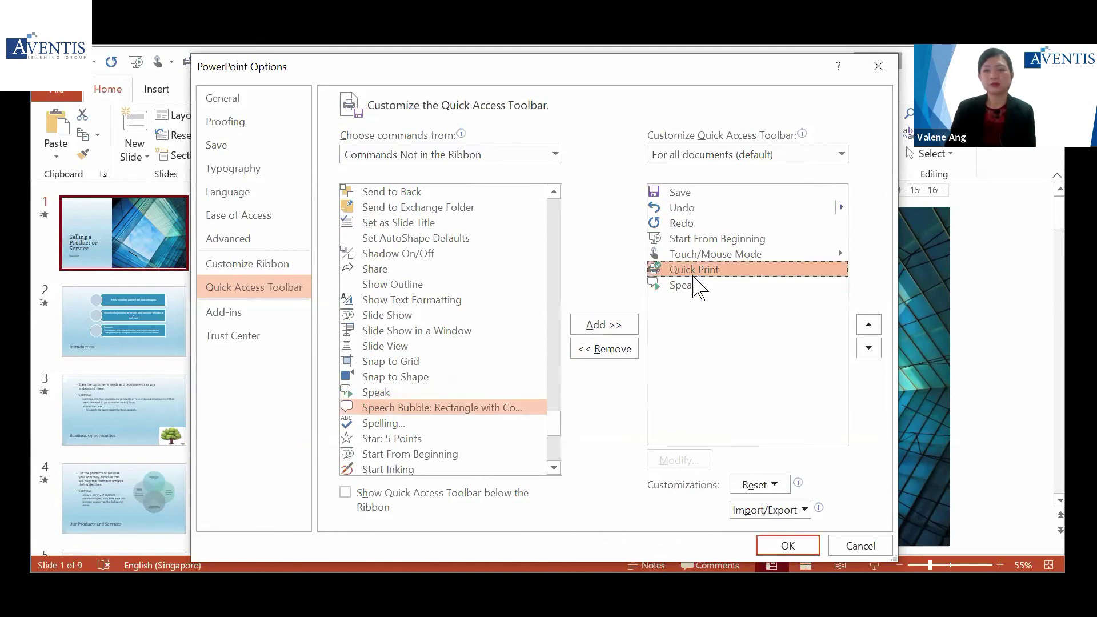
pyautogui.click(693, 286)
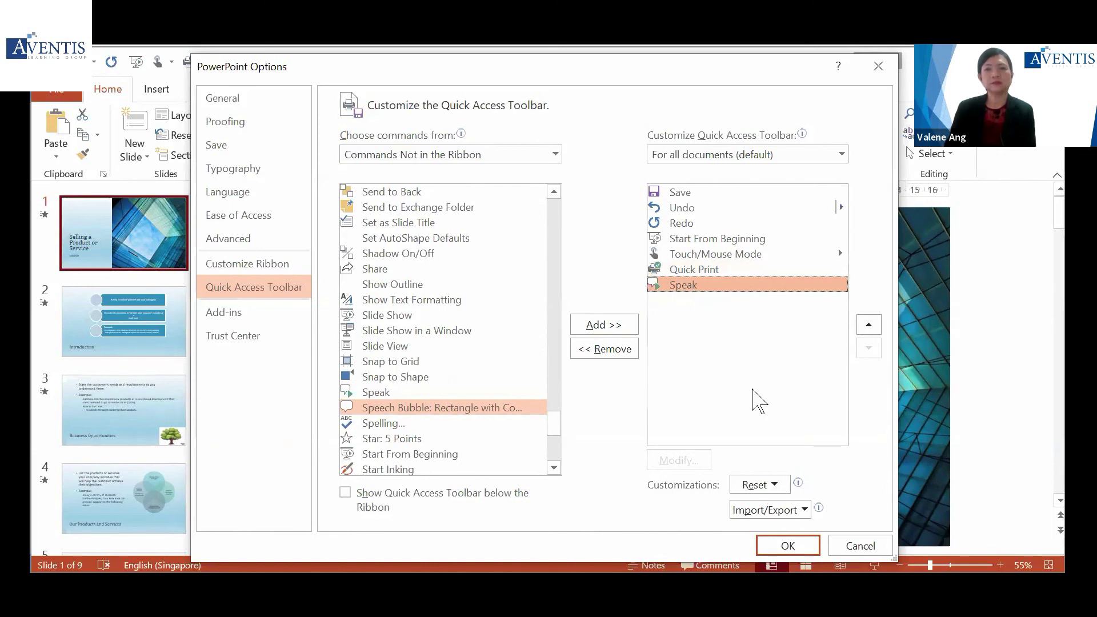
pyautogui.click(778, 543)
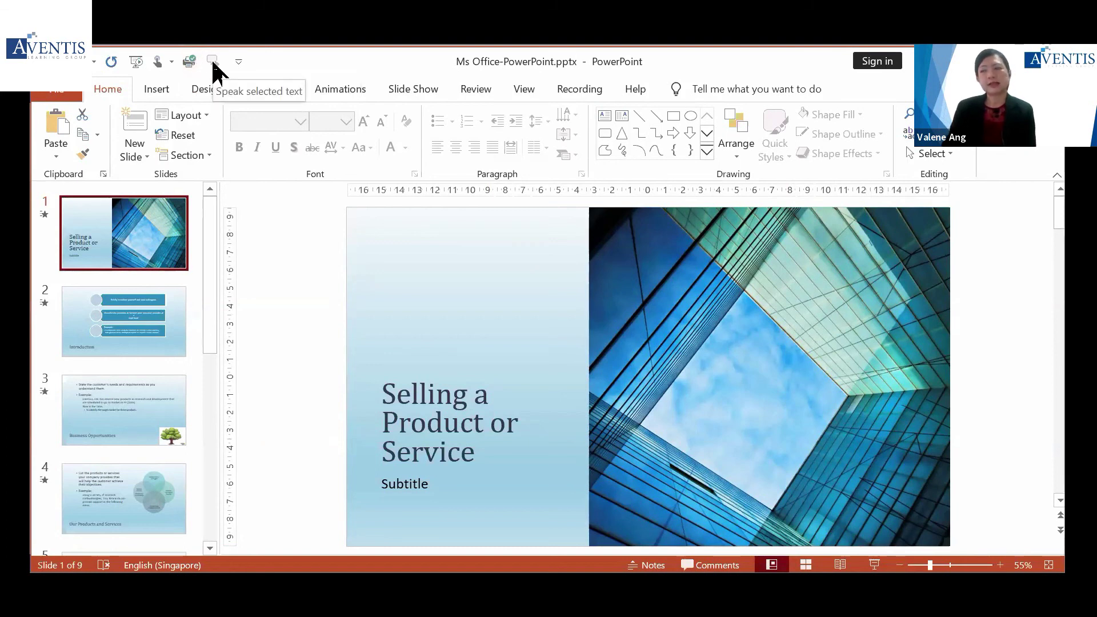
# Have the slide title "Selling a Product or Service" read aloud with the Speak command
pyautogui.moveTo(384, 396)
pyautogui.mouseDown()
pyautogui.moveTo(455, 398)
pyautogui.moveTo(481, 415)
pyautogui.moveTo(497, 450)
pyautogui.mouseUp()
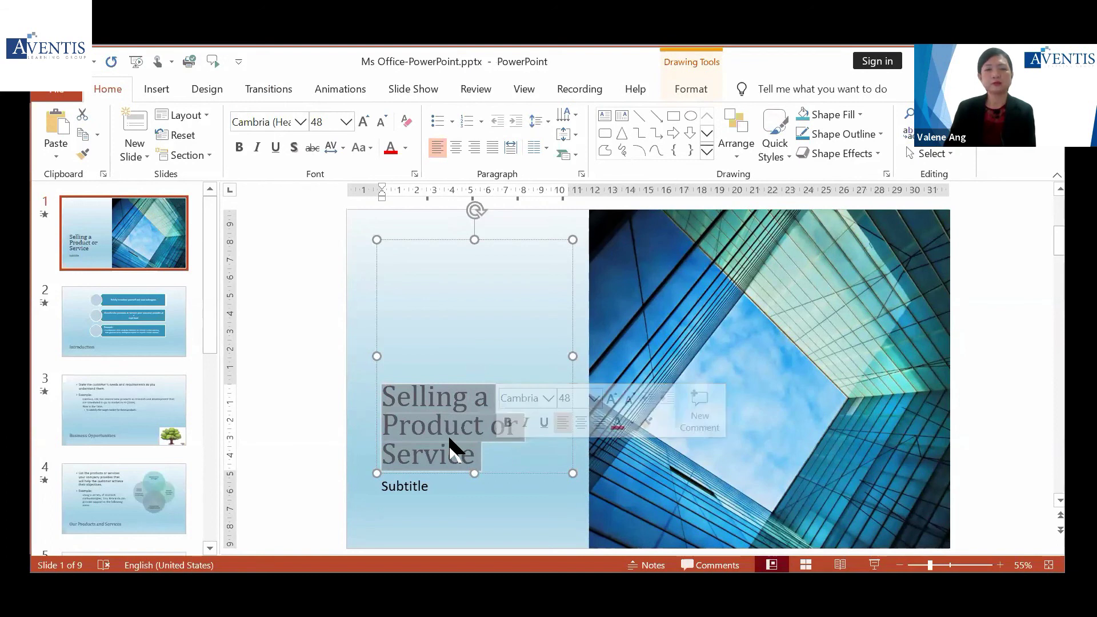
pyautogui.click(213, 64)
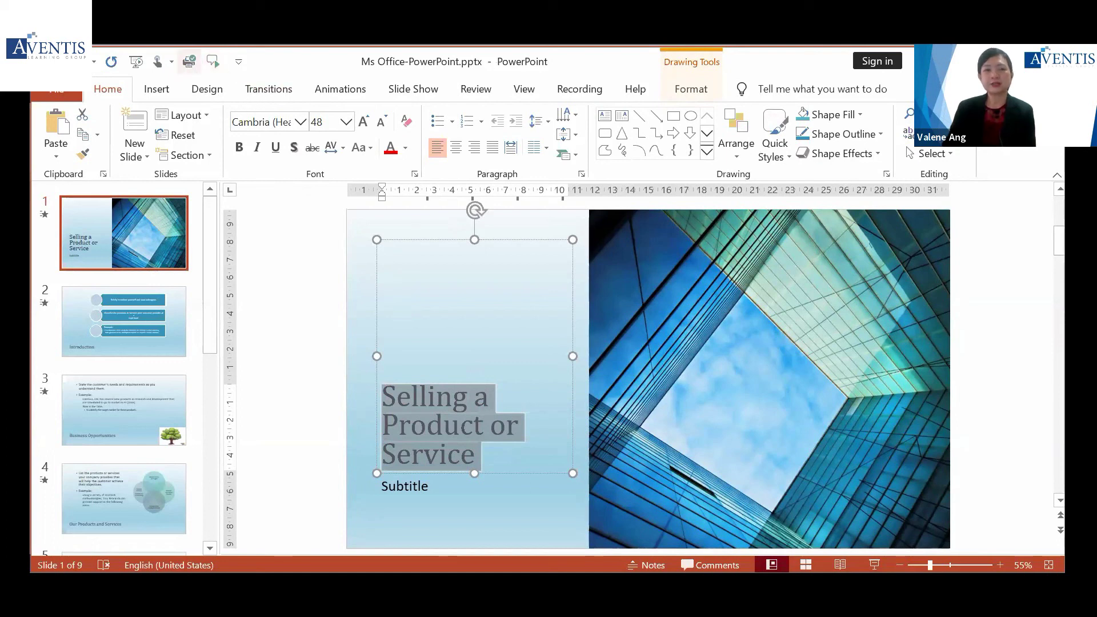
# Reset only the Quick Access Toolbar to its default contents and apply the change
pyautogui.click(239, 63)
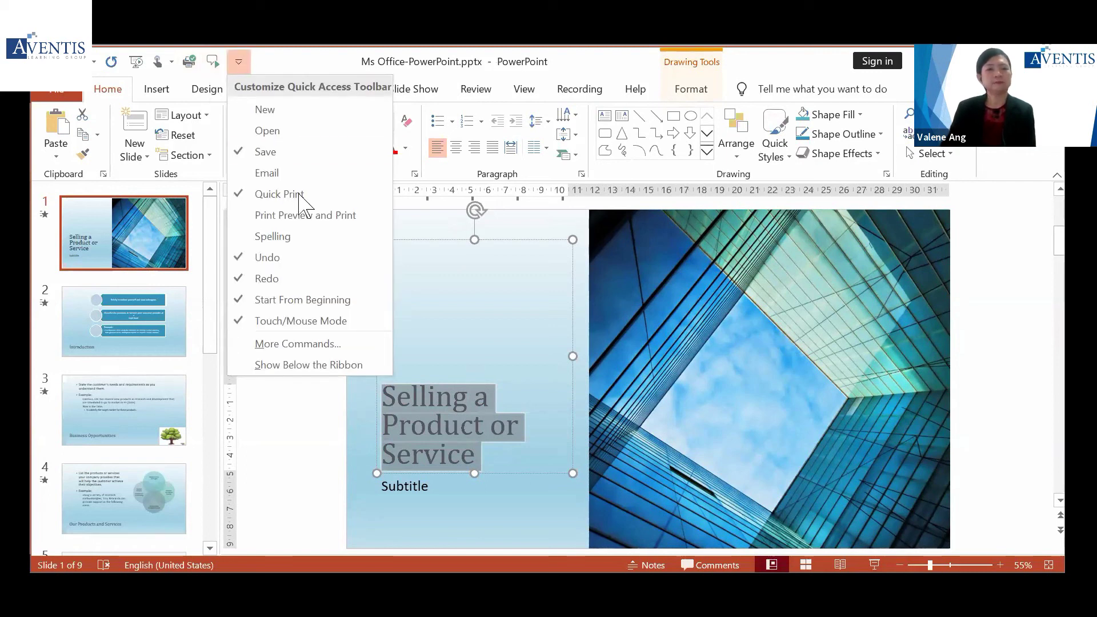
pyautogui.click(351, 344)
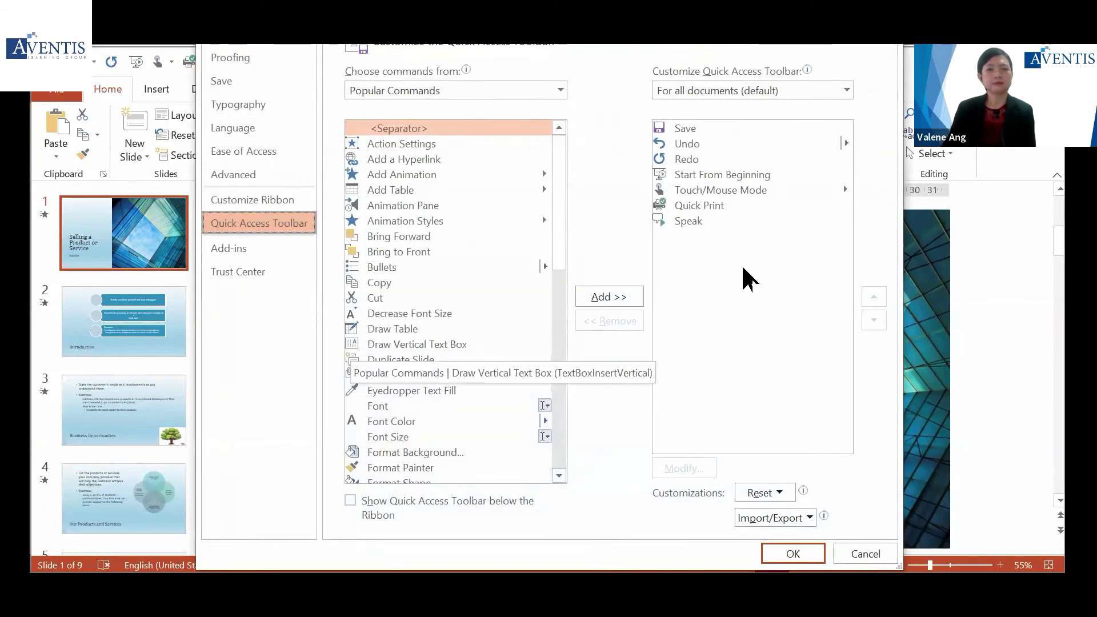
pyautogui.click(730, 217)
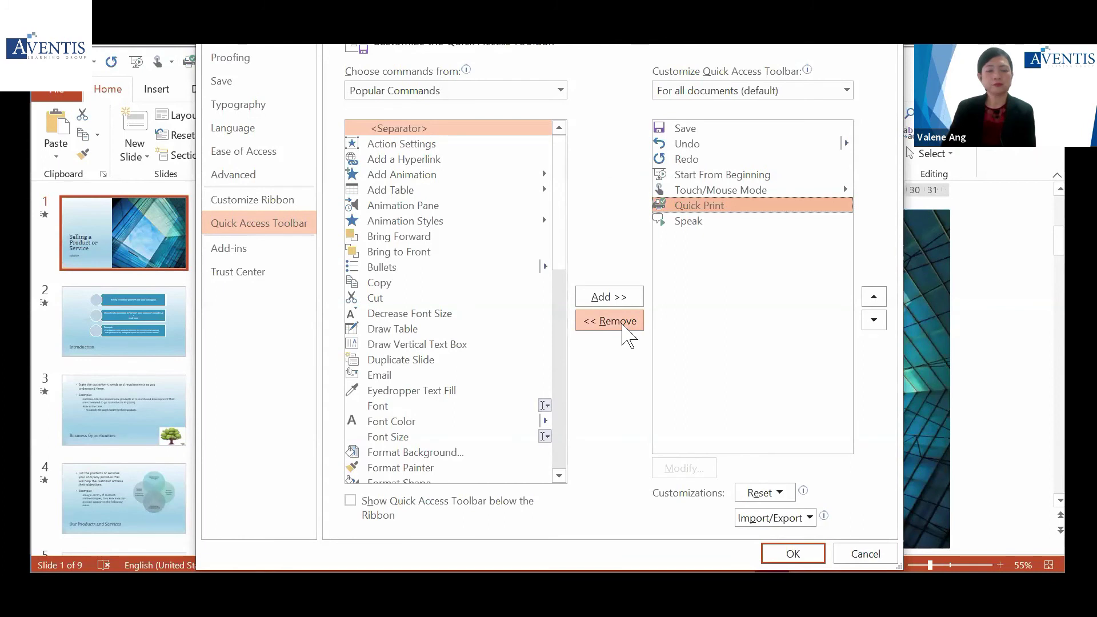
pyautogui.click(786, 491)
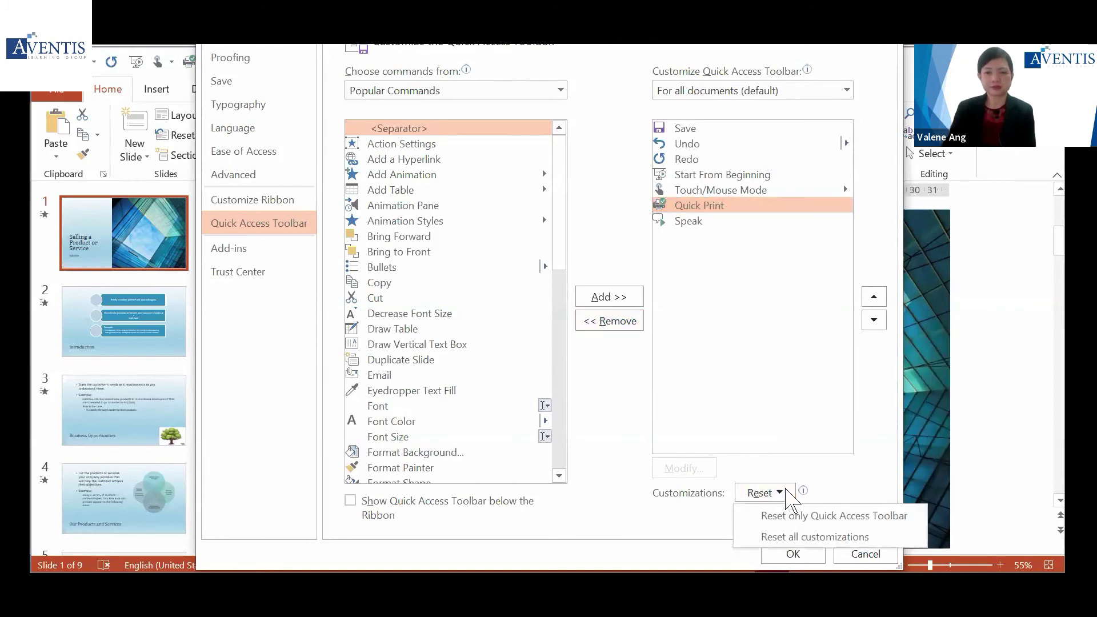
pyautogui.click(867, 516)
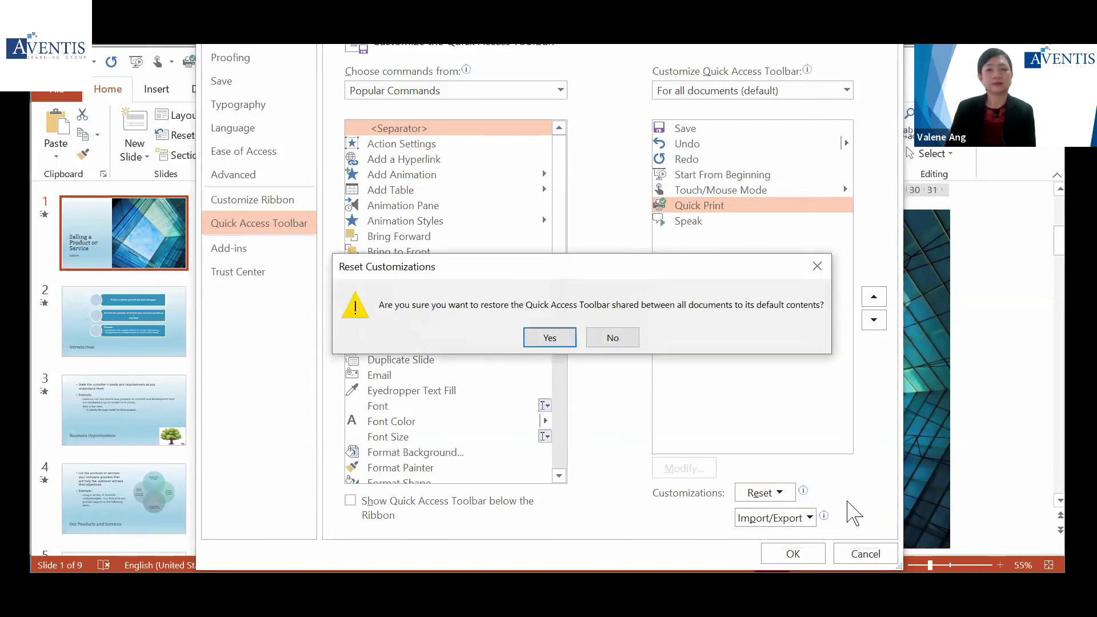
pyautogui.click(560, 341)
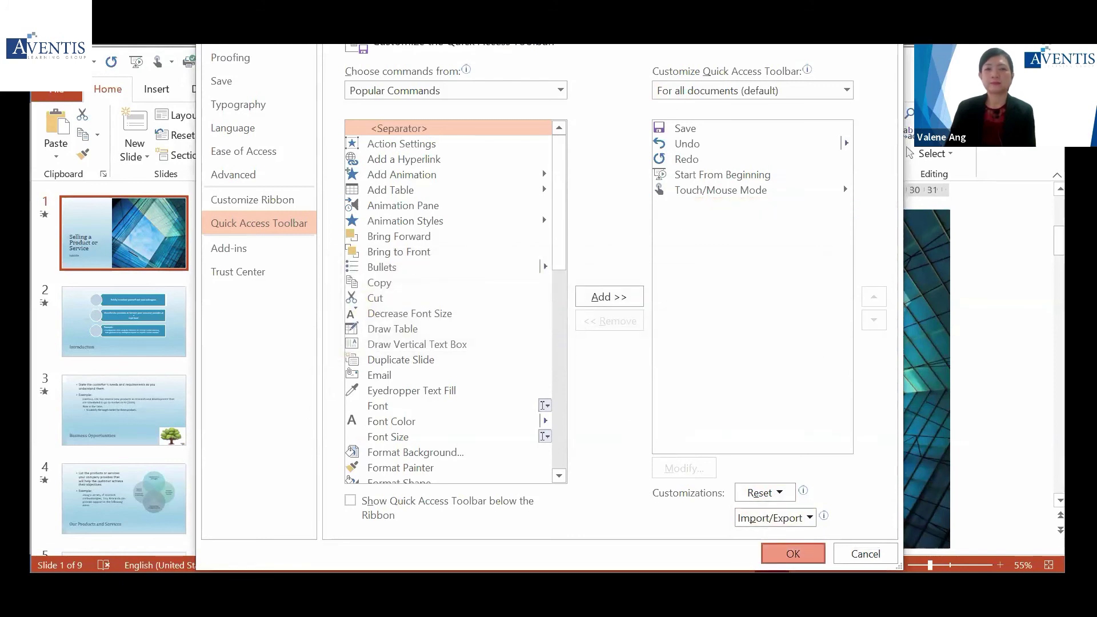
pyautogui.click(793, 553)
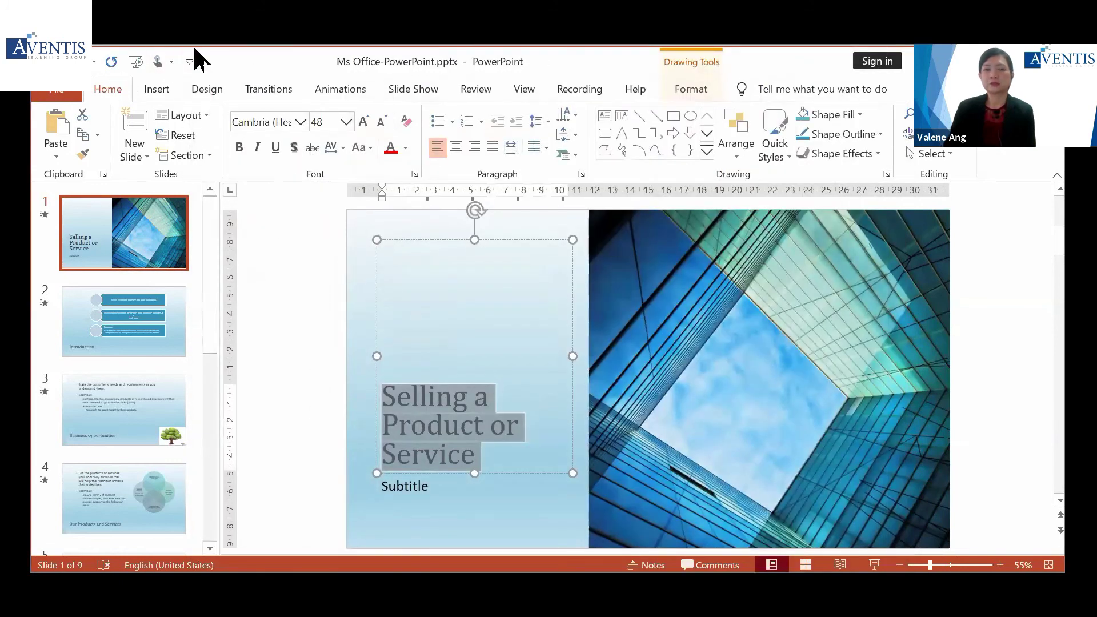
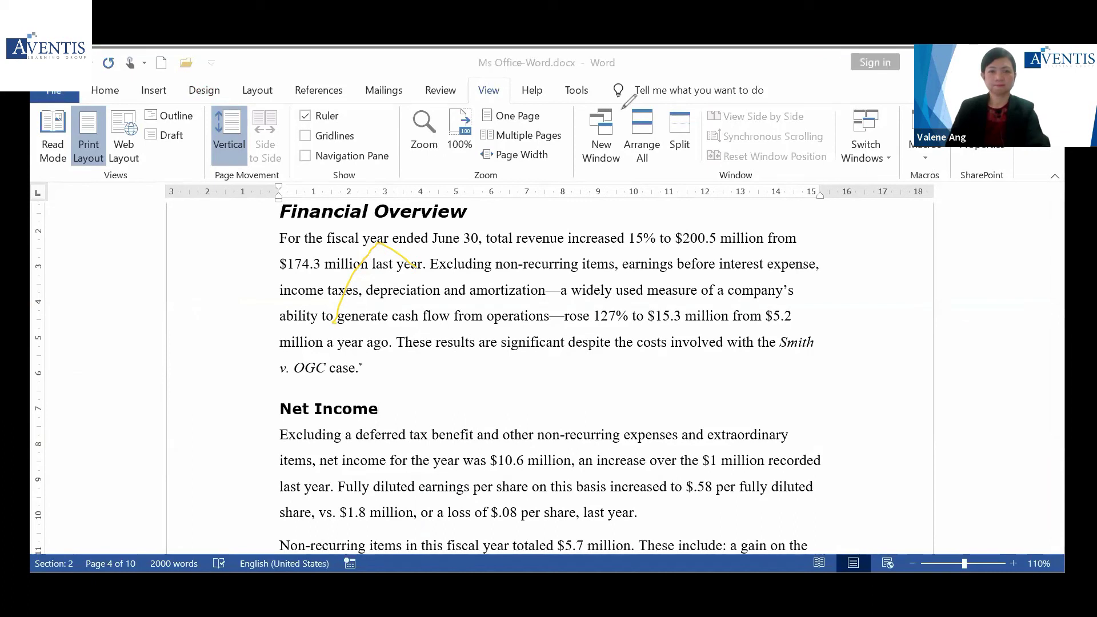
# Switch to the Word document Ms Office-Word.docx and open the page for creating a new document or choosing a template
pyautogui.click(378, 246)
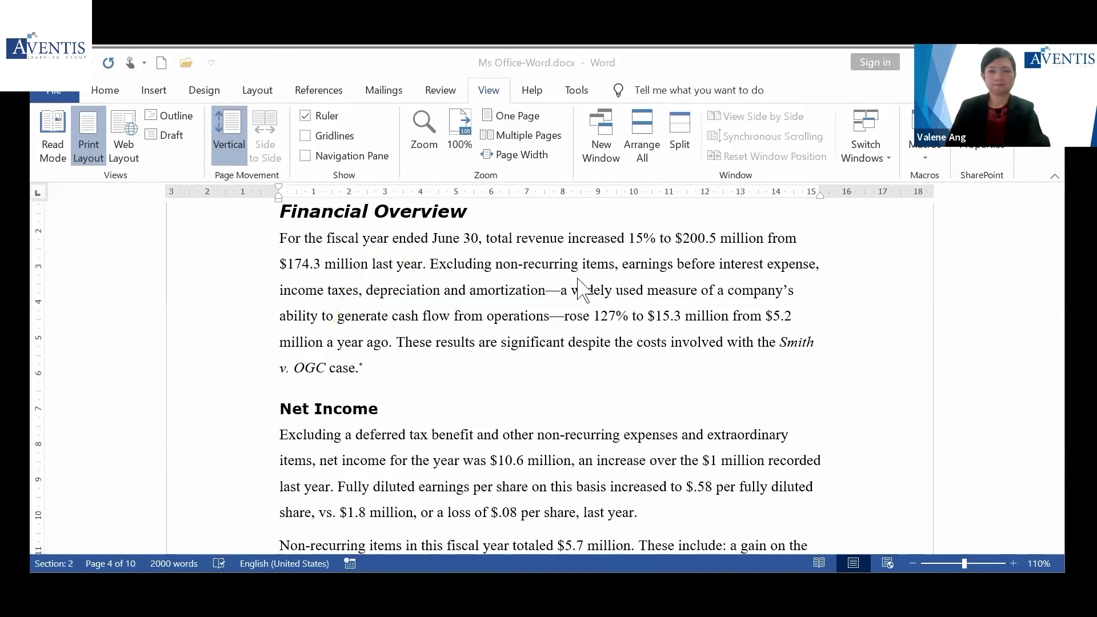
pyautogui.click(578, 289)
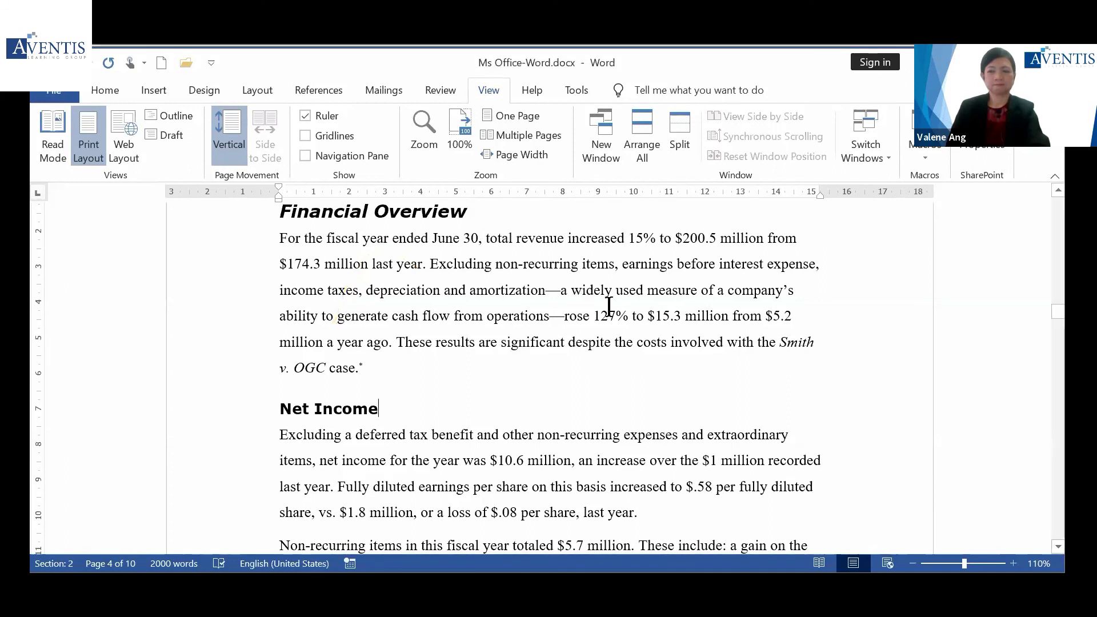
pyautogui.scroll(4, 609, 309)
pyautogui.scroll(10, 609, 309)
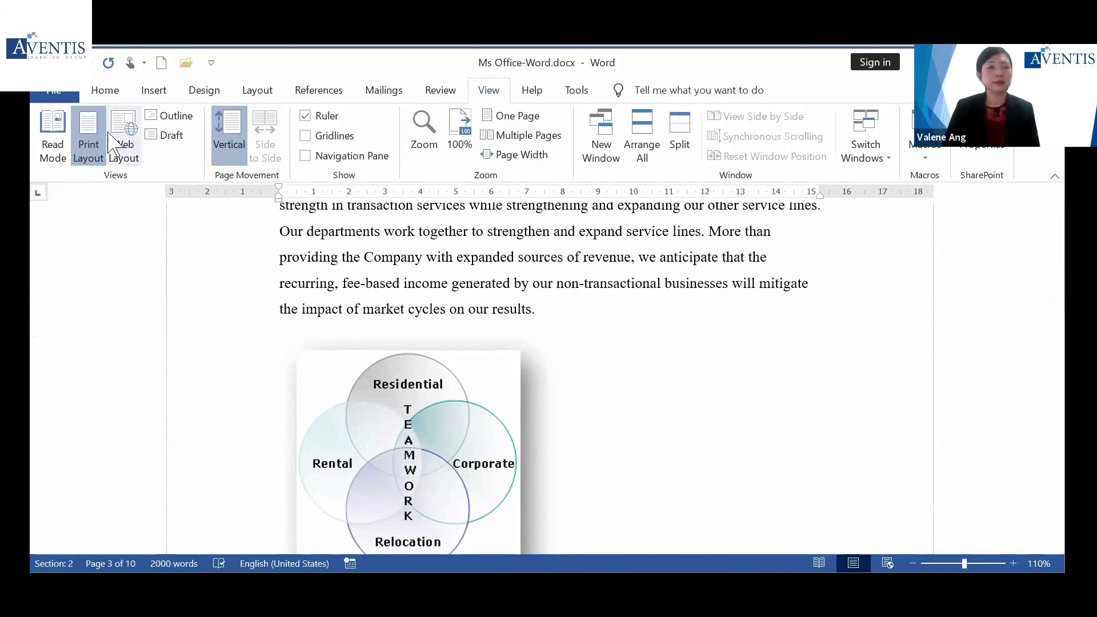
pyautogui.click(65, 92)
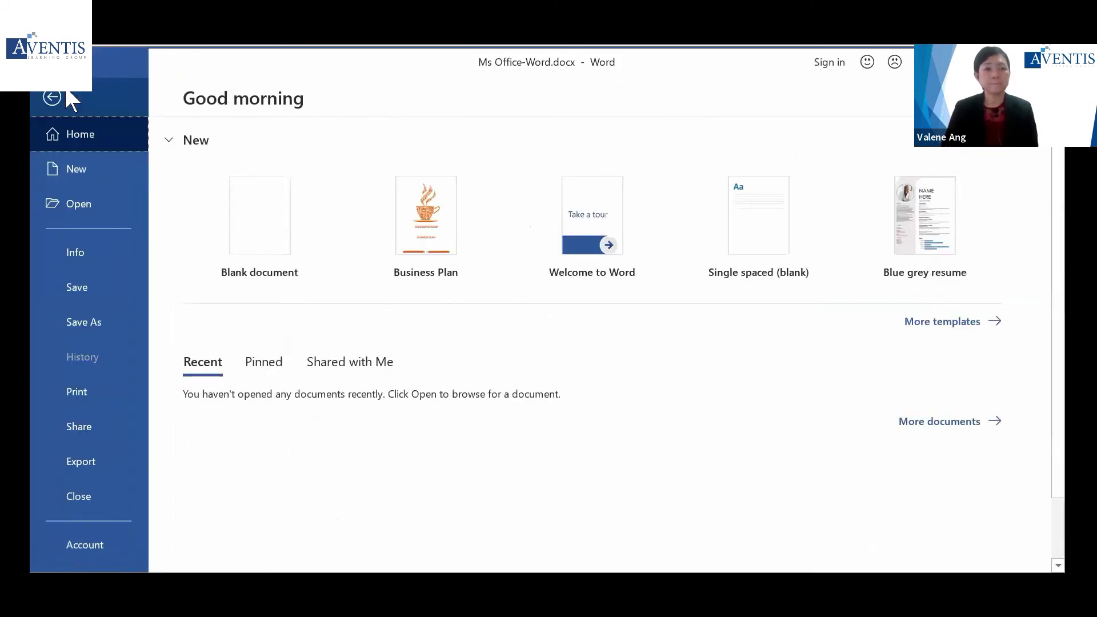
pyautogui.click(106, 171)
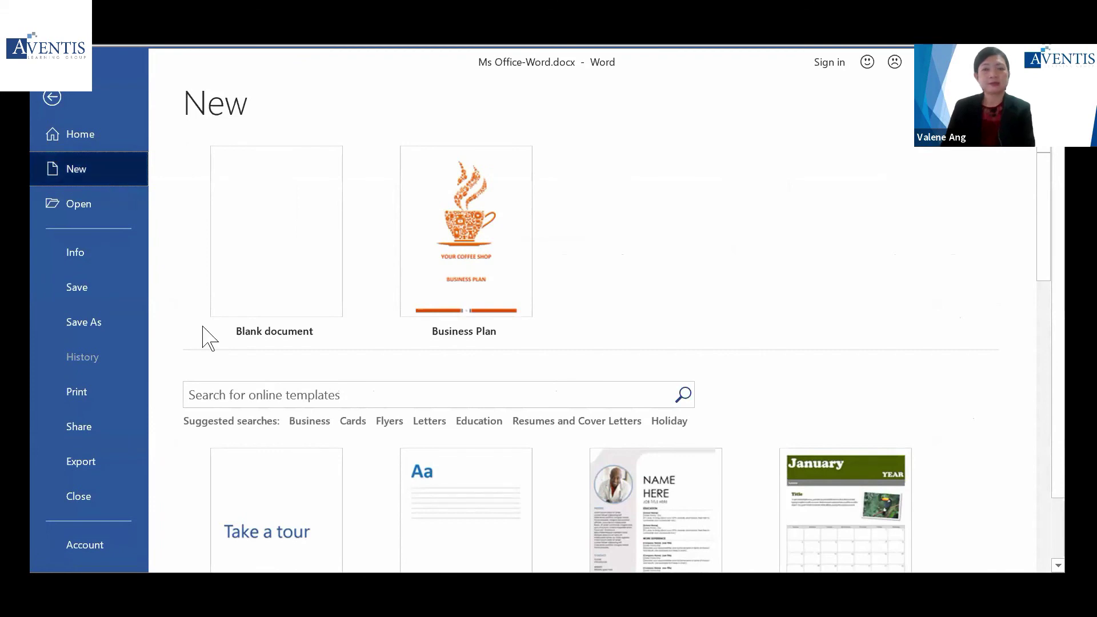
# Search the online templates for "business plan"
pyautogui.click(254, 395)
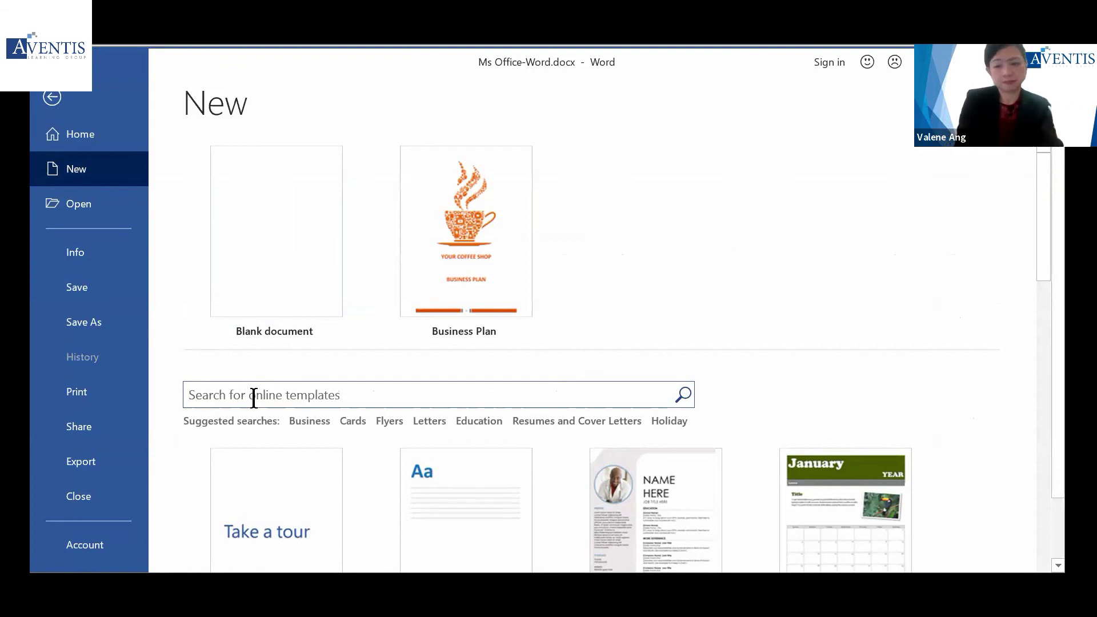
pyautogui.write('busin')
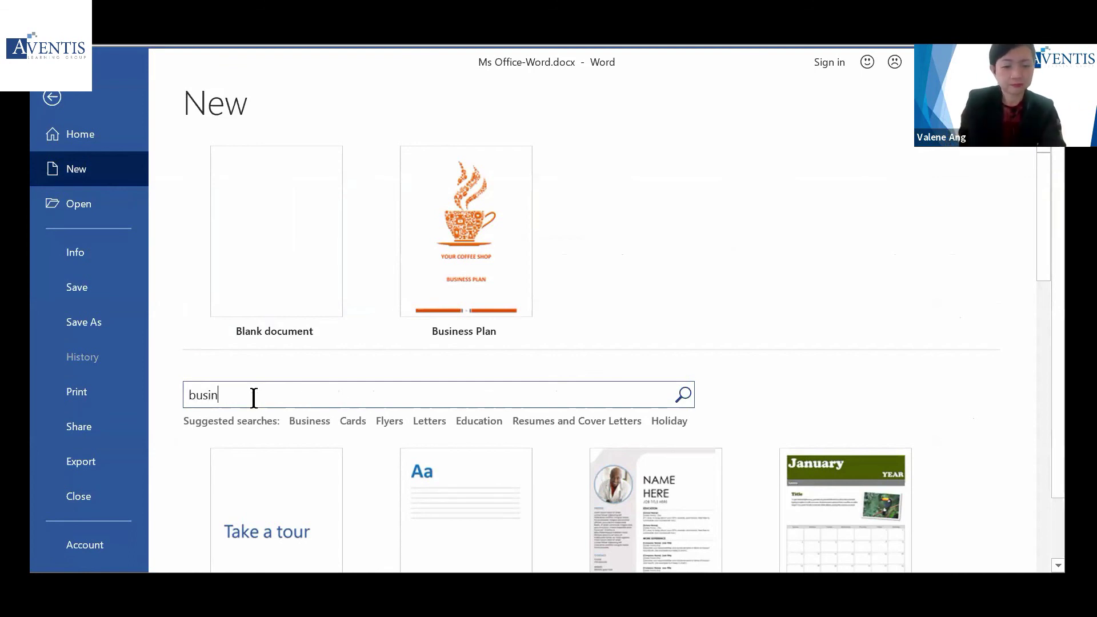
pyautogui.press('BackSpace')
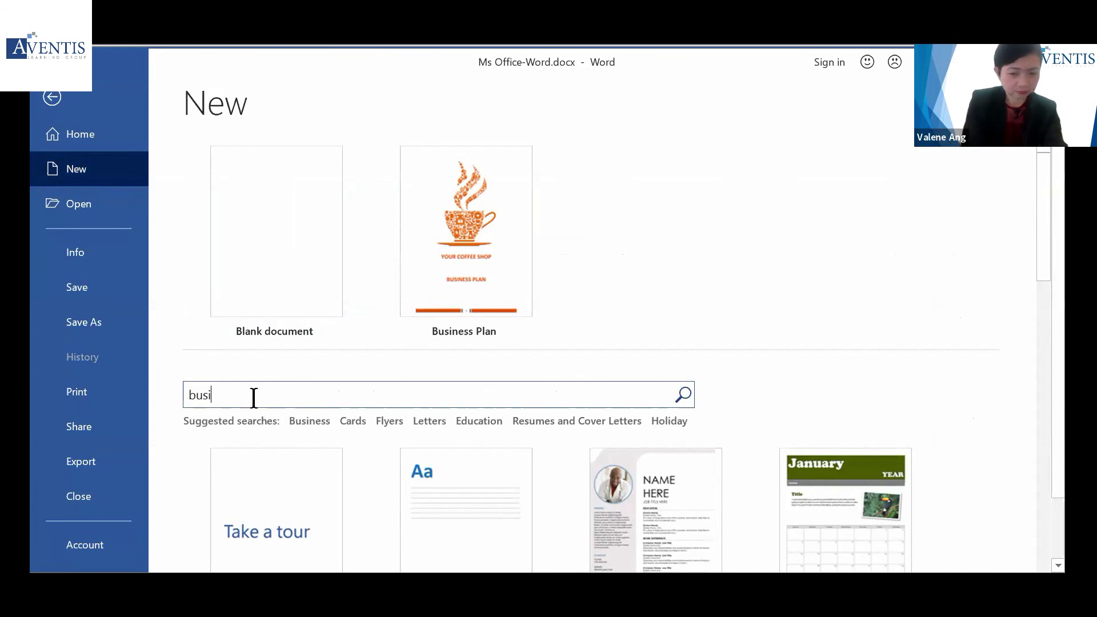
pyautogui.write('ness plan')
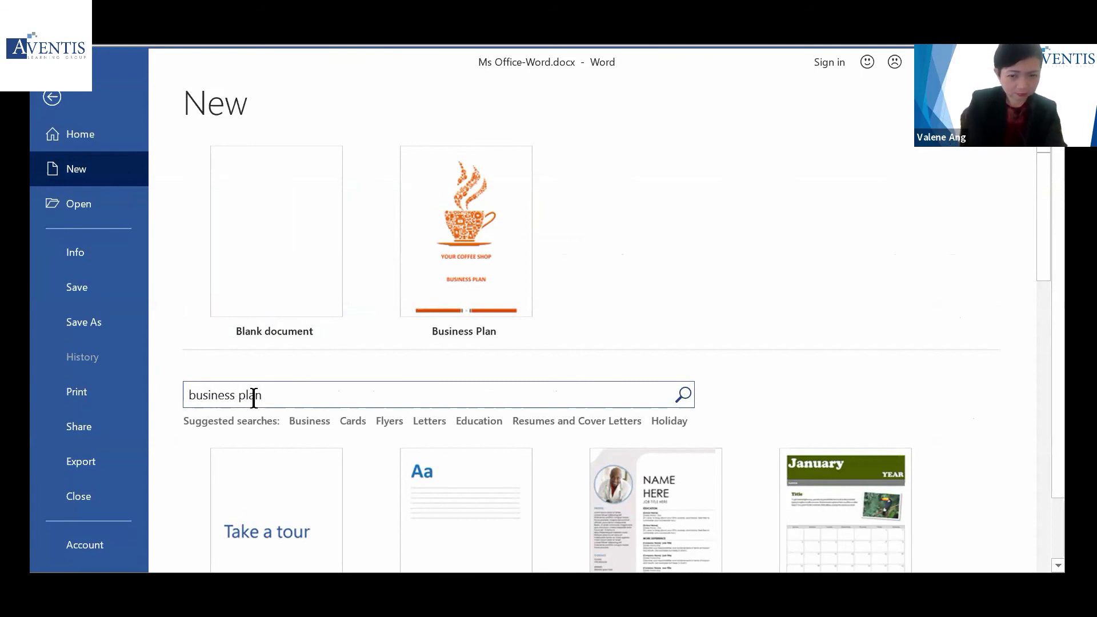
pyautogui.press('Return')
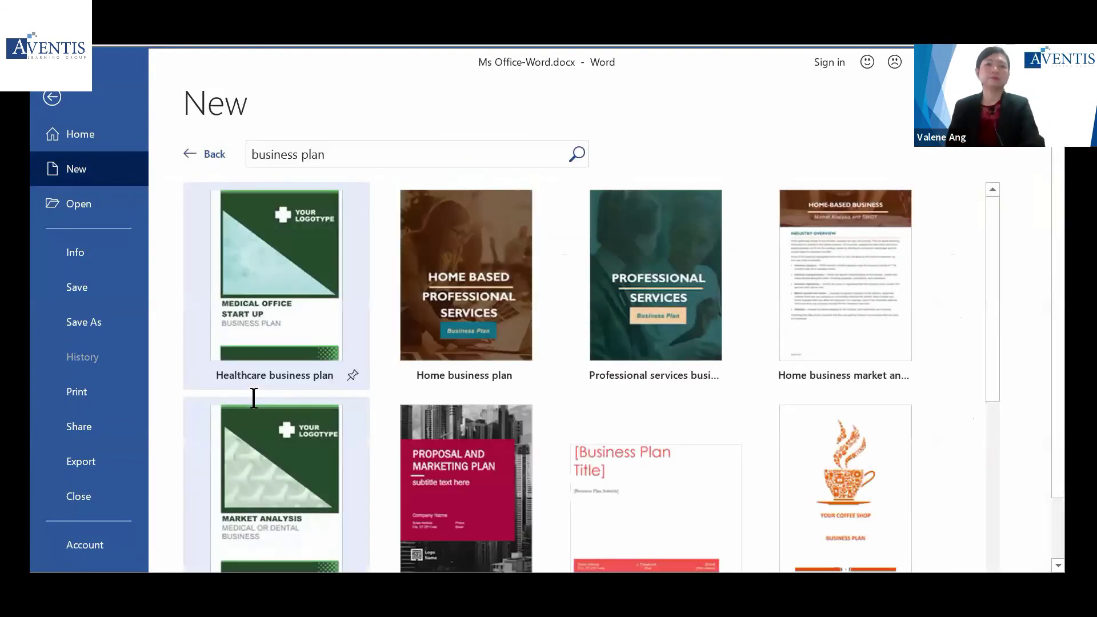
# Create a new document from the coffee shop Business Plan template in the search results
pyautogui.moveTo(997, 274)
pyautogui.mouseDown()
pyautogui.moveTo(996, 521)
pyautogui.moveTo(1011, 171)
pyautogui.moveTo(979, 443)
pyautogui.moveTo(1003, 294)
pyautogui.moveTo(1004, 338)
pyautogui.mouseUp()
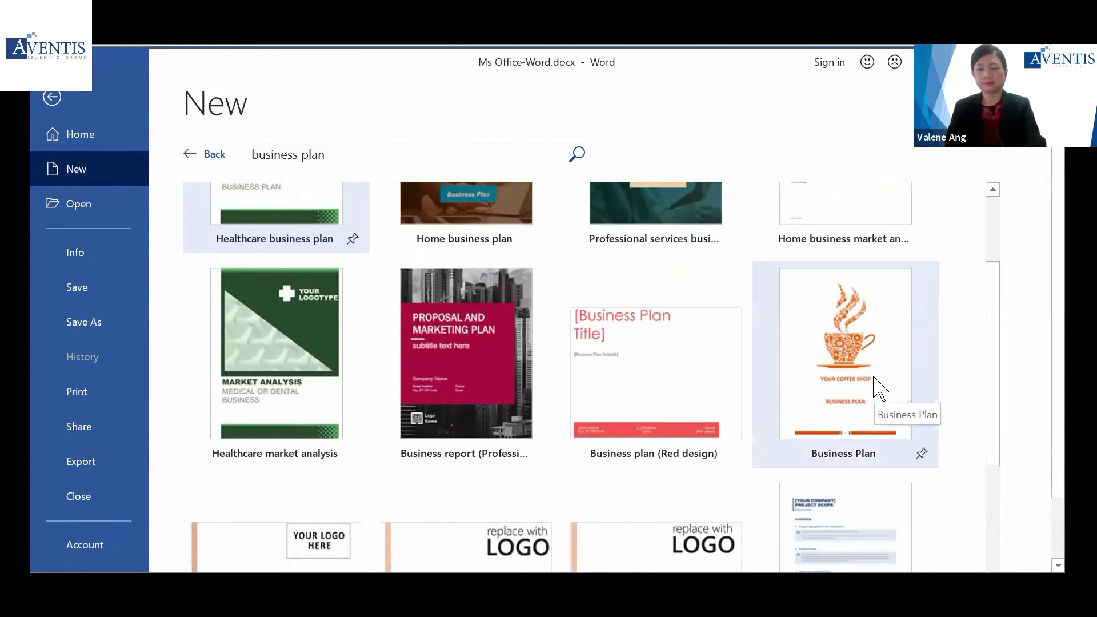
pyautogui.click(879, 388)
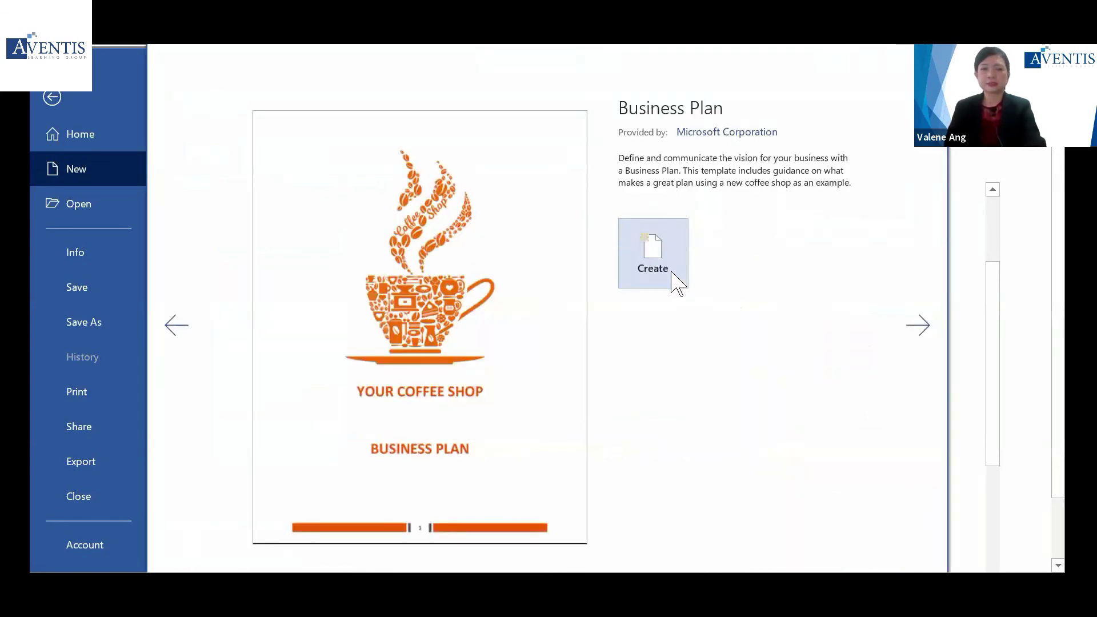
pyautogui.click(672, 273)
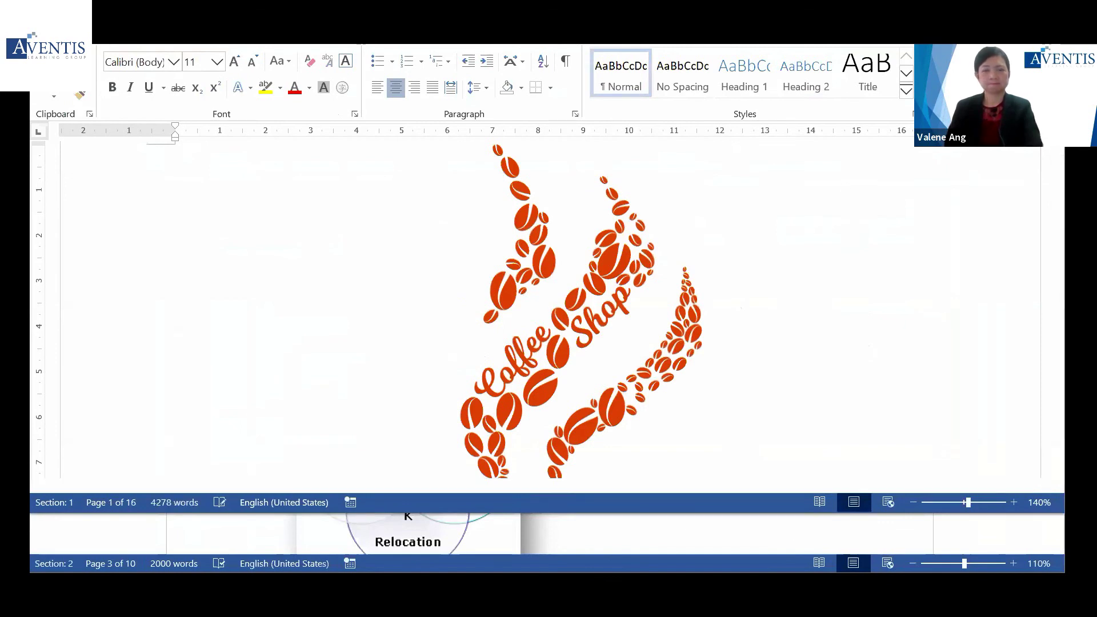
# Examine the new business plan document from its cover page through the start-up cost and income tables near the end
pyautogui.scroll(-10, 621, 385)
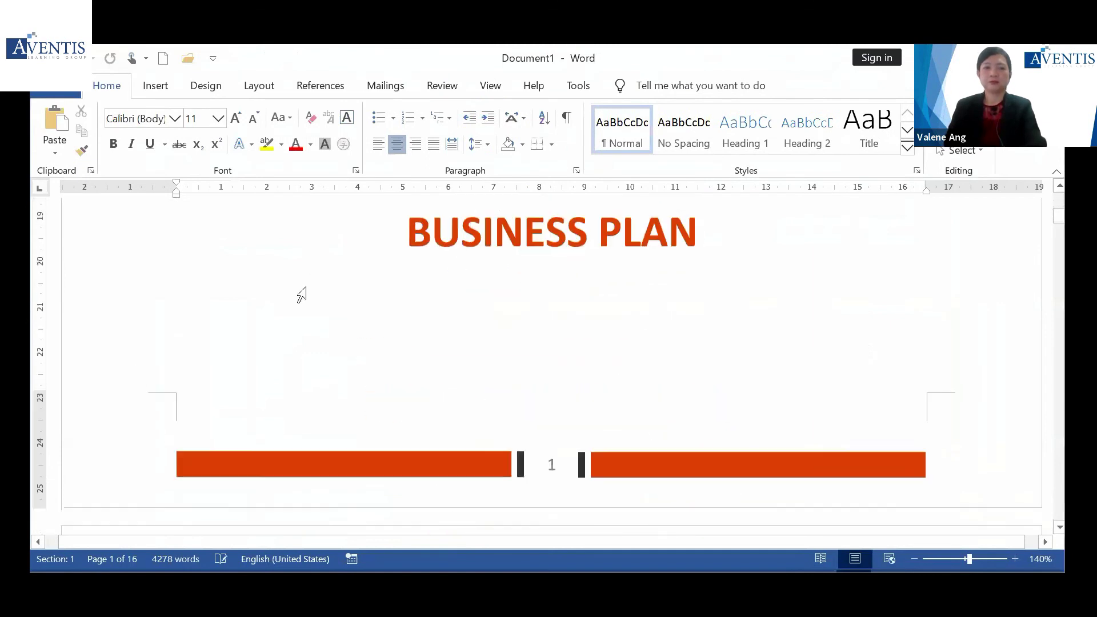
pyautogui.scroll(-2, 514, 404)
pyautogui.scroll(-20, 537, 404)
pyautogui.scroll(-20, 534, 394)
pyautogui.scroll(-20, 533, 394)
pyautogui.scroll(-20, 534, 394)
pyautogui.scroll(15, 536, 397)
pyautogui.scroll(-20, 535, 397)
pyautogui.scroll(-20, 535, 394)
pyautogui.scroll(-20, 536, 394)
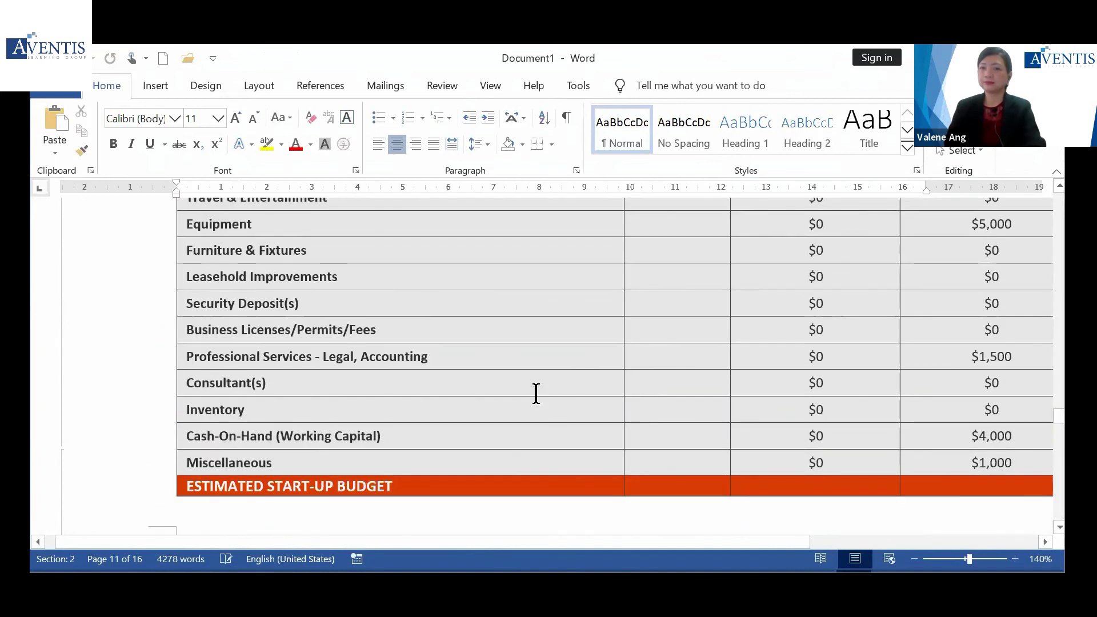
pyautogui.scroll(-20, 536, 394)
pyautogui.scroll(-20, 536, 394)
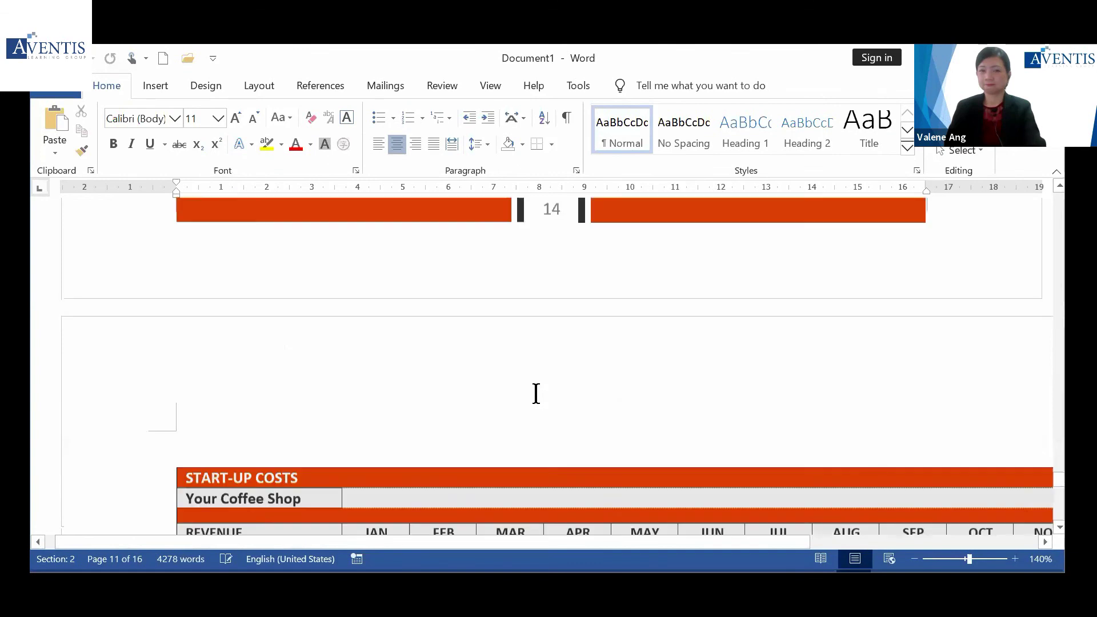
pyautogui.scroll(-1, 536, 394)
pyautogui.scroll(-15, 535, 394)
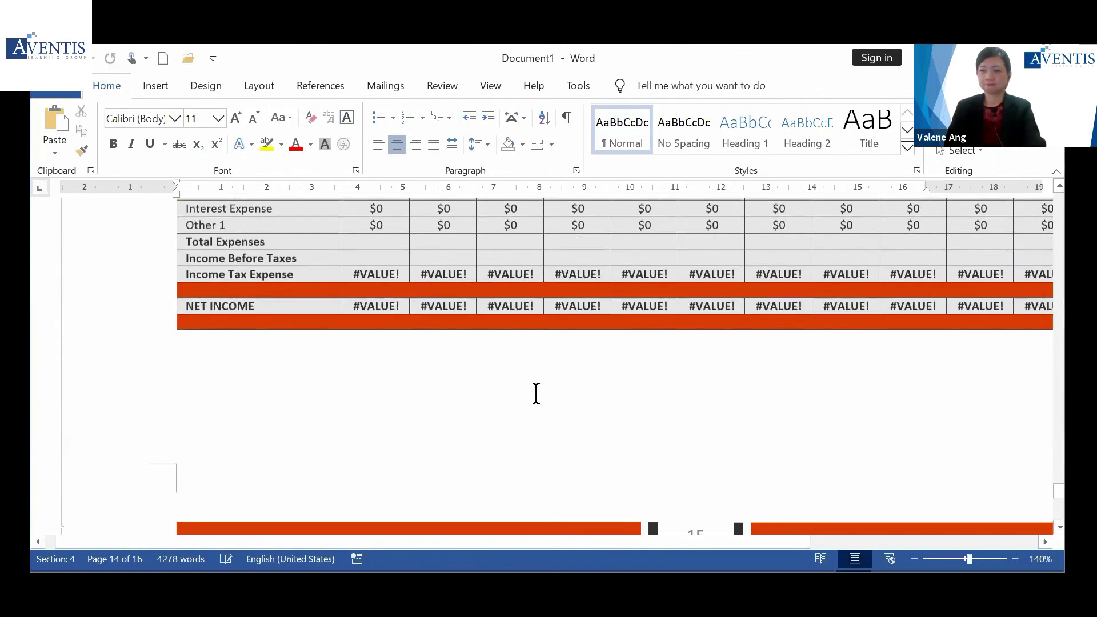
pyautogui.scroll(20, 536, 394)
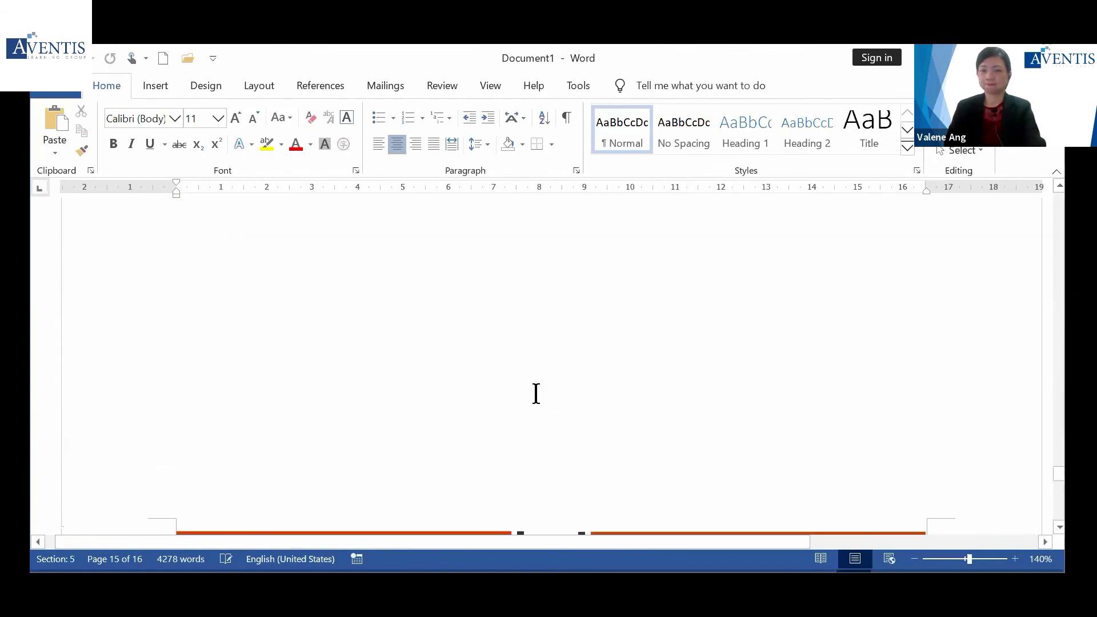
pyautogui.scroll(20, 536, 394)
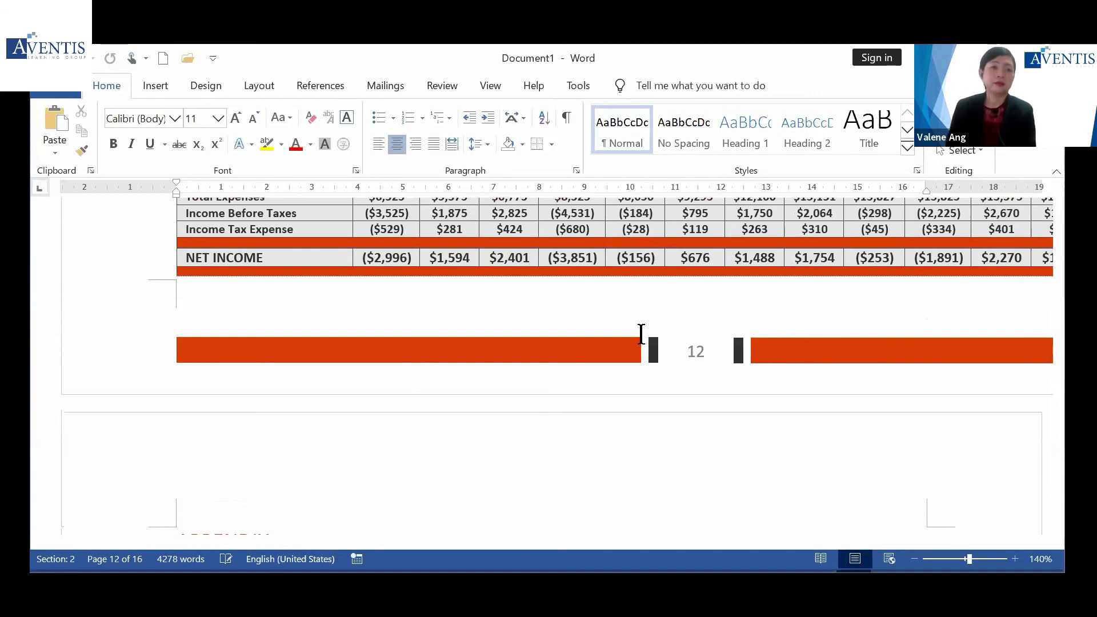
# Save the business plan as a Word Template (*.dotx) in the Custom Office Templates folder, keeping the suggested file name
pyautogui.click(60, 92)
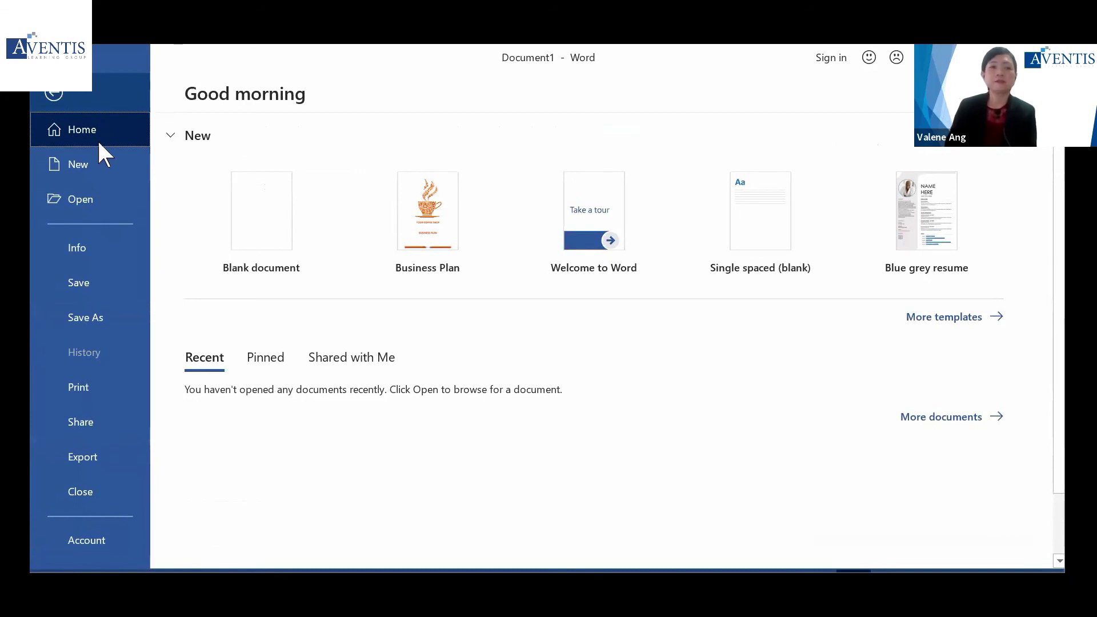
pyautogui.click(118, 327)
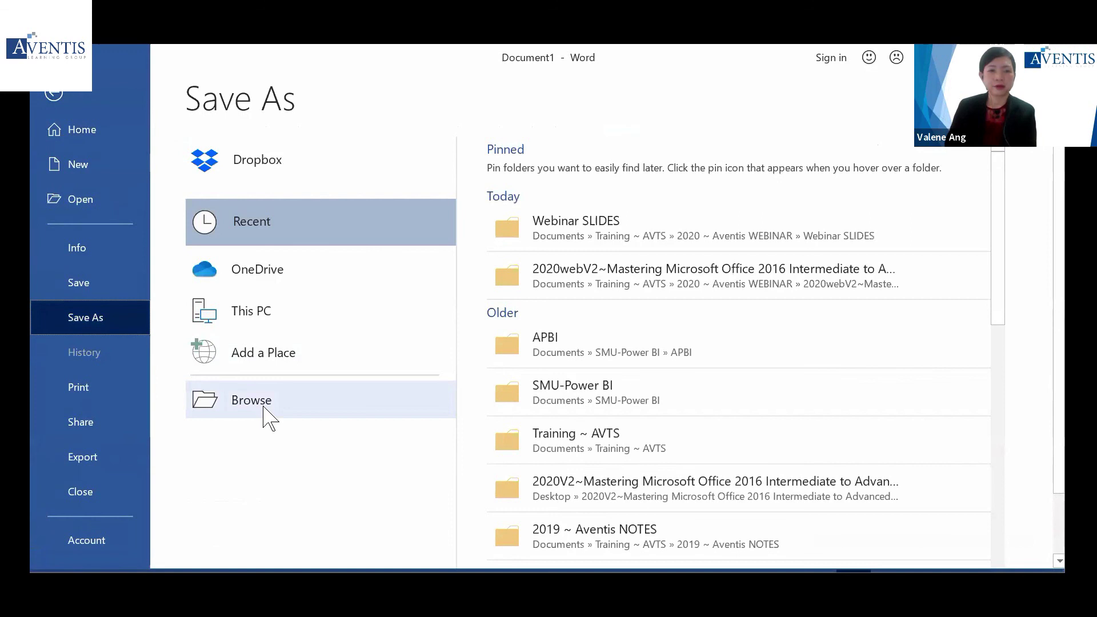
pyautogui.click(265, 408)
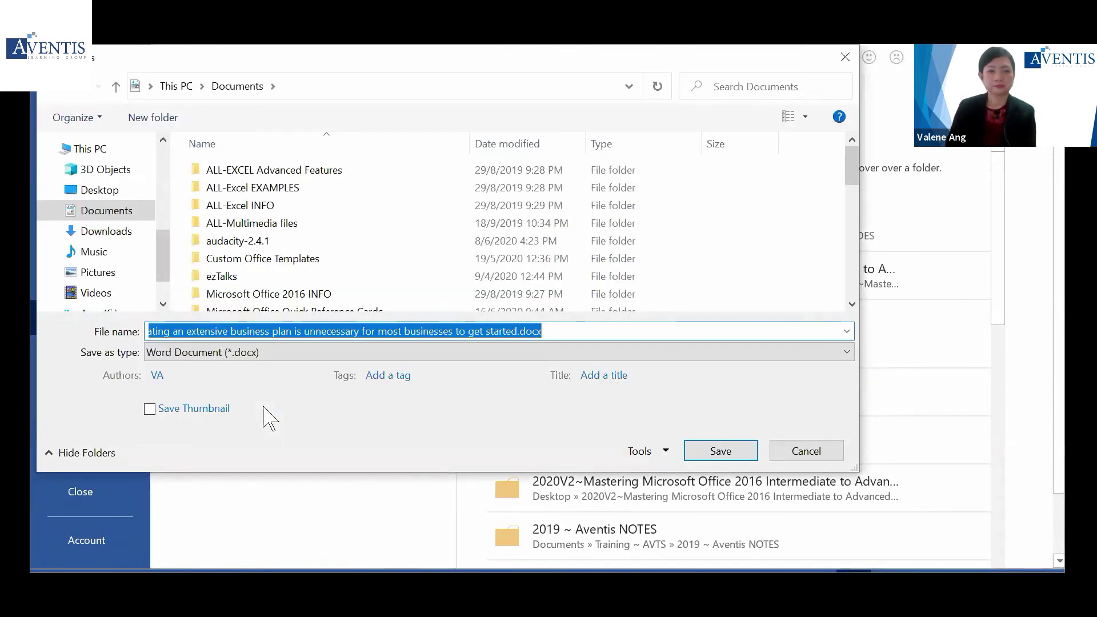
pyautogui.click(269, 352)
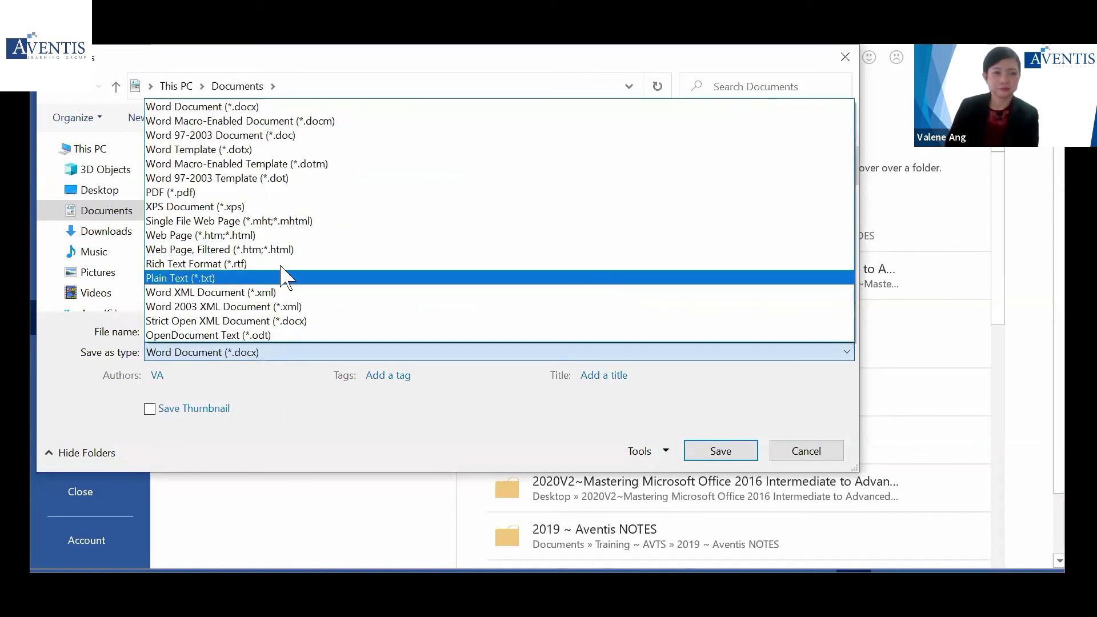
pyautogui.click(300, 149)
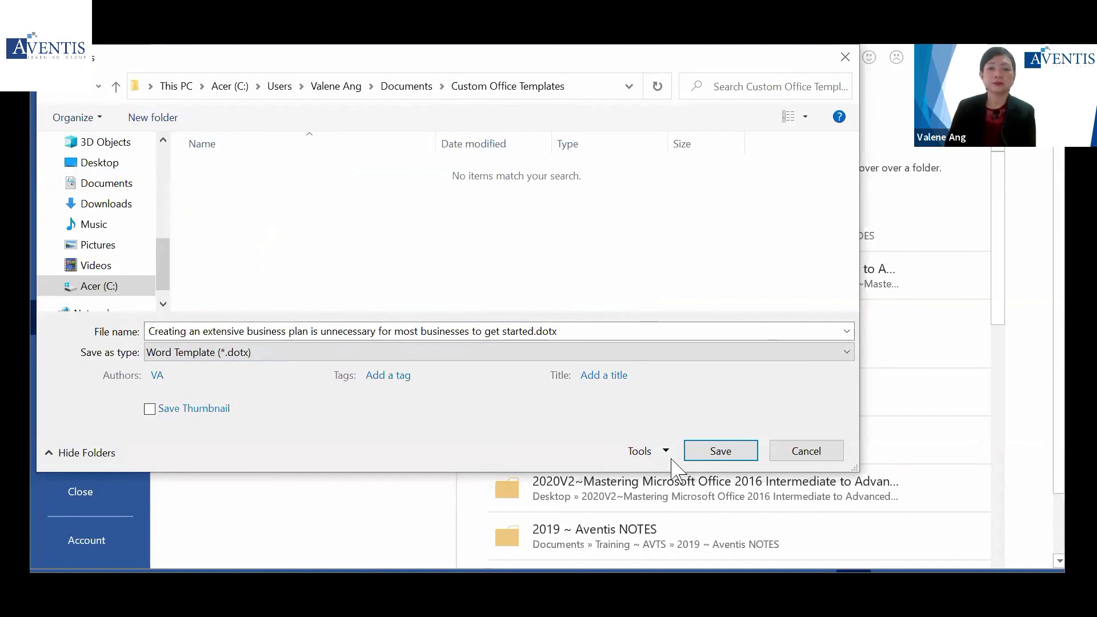
pyautogui.click(730, 451)
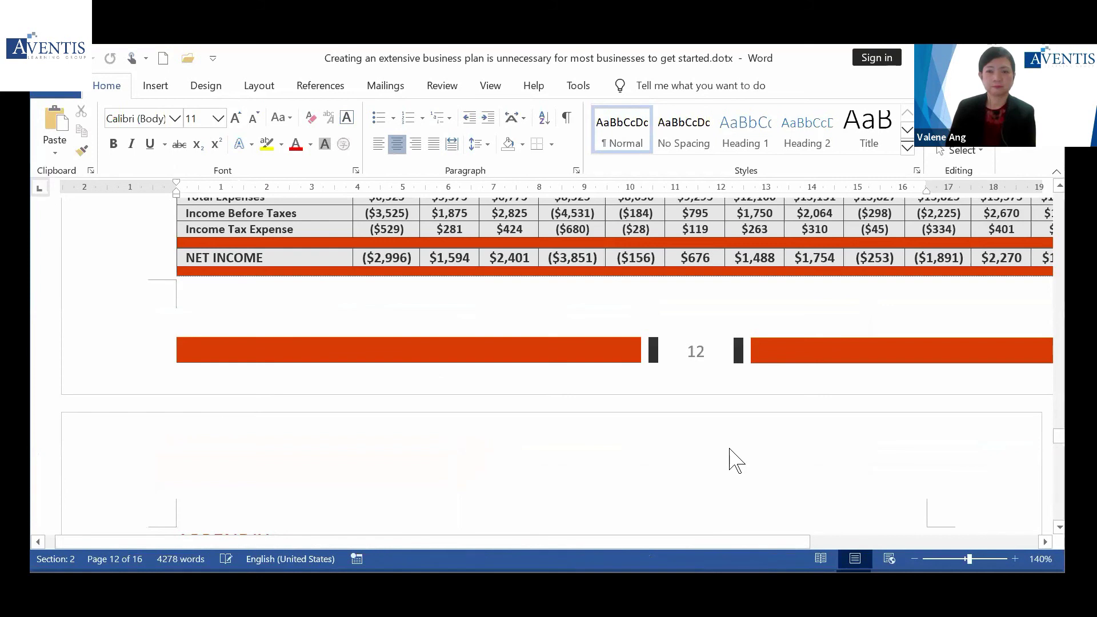
pyautogui.click(732, 457)
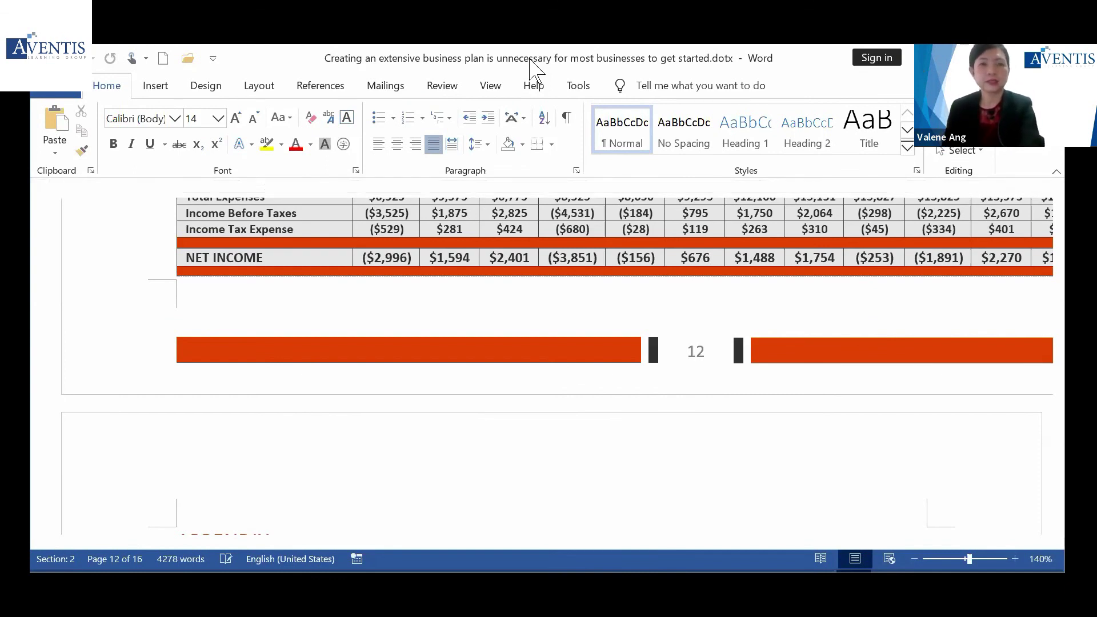
# Switch to Ms Office-Word.docx and create a new document from the saved personal template "Creating an extensive business plan is unnecessary for most businesses to get started"
pyautogui.hotkey('alt', 'Tab')
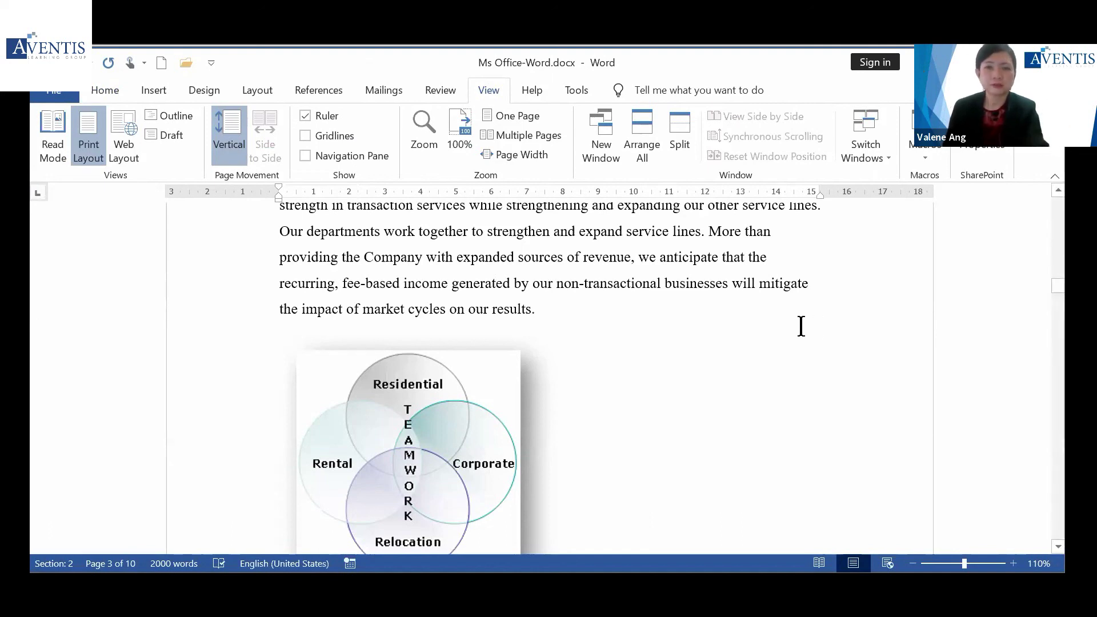
pyautogui.click(67, 94)
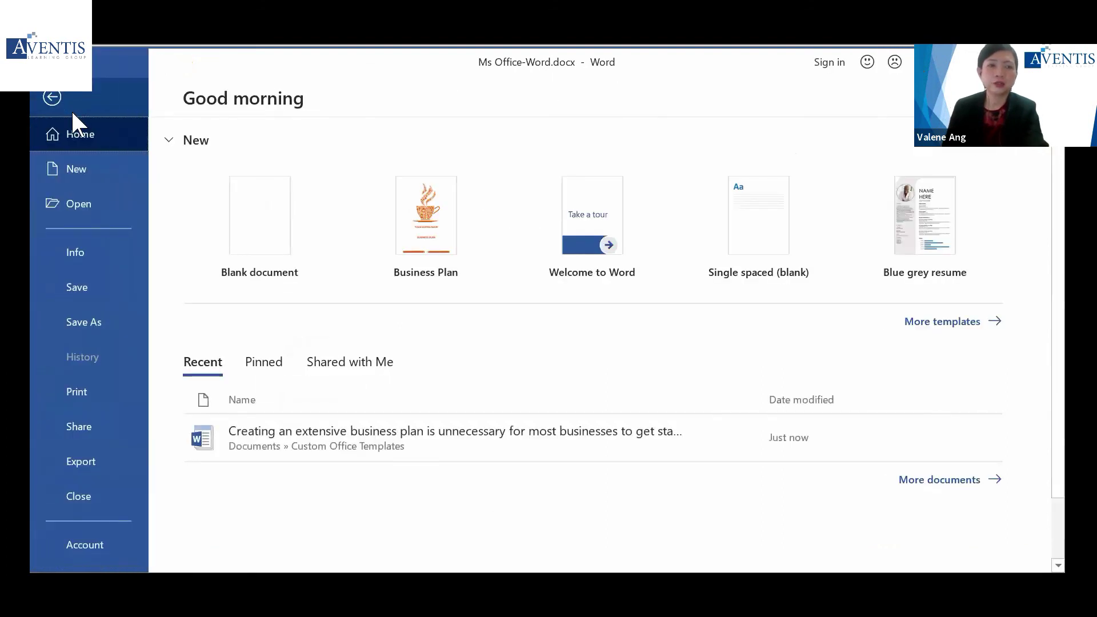
pyautogui.click(80, 171)
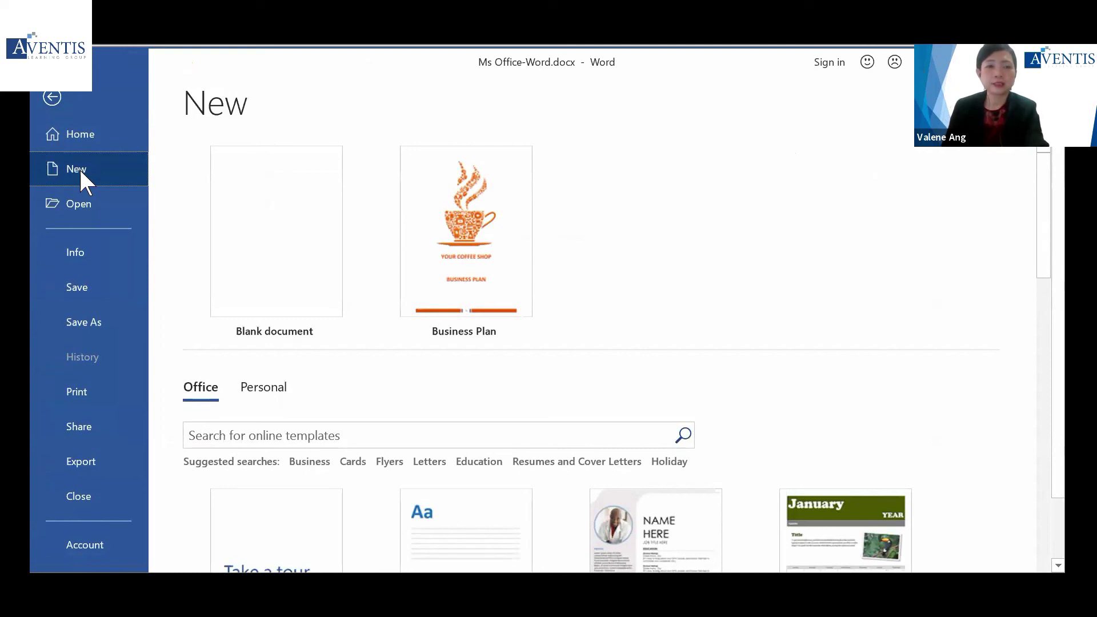
pyautogui.click(278, 390)
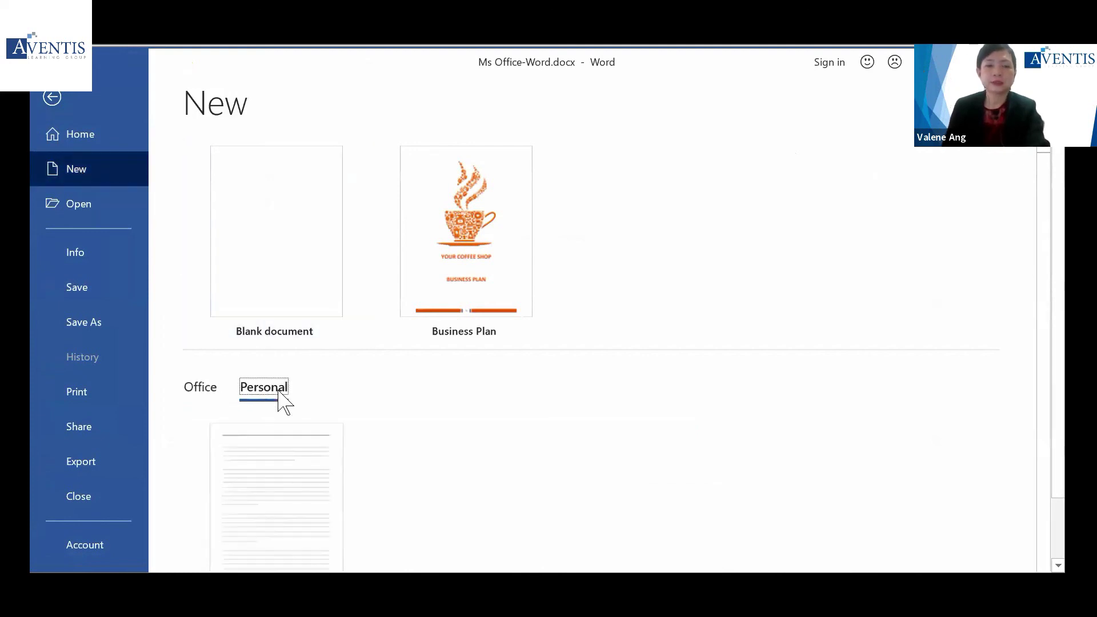
pyautogui.scroll(-2, 279, 393)
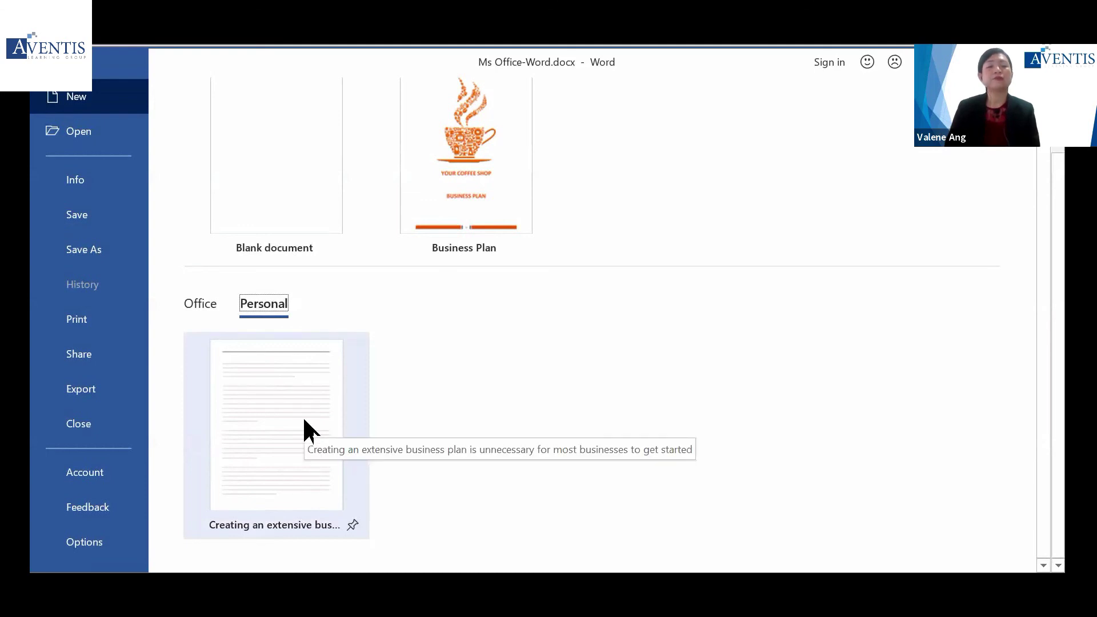
pyautogui.click(278, 467)
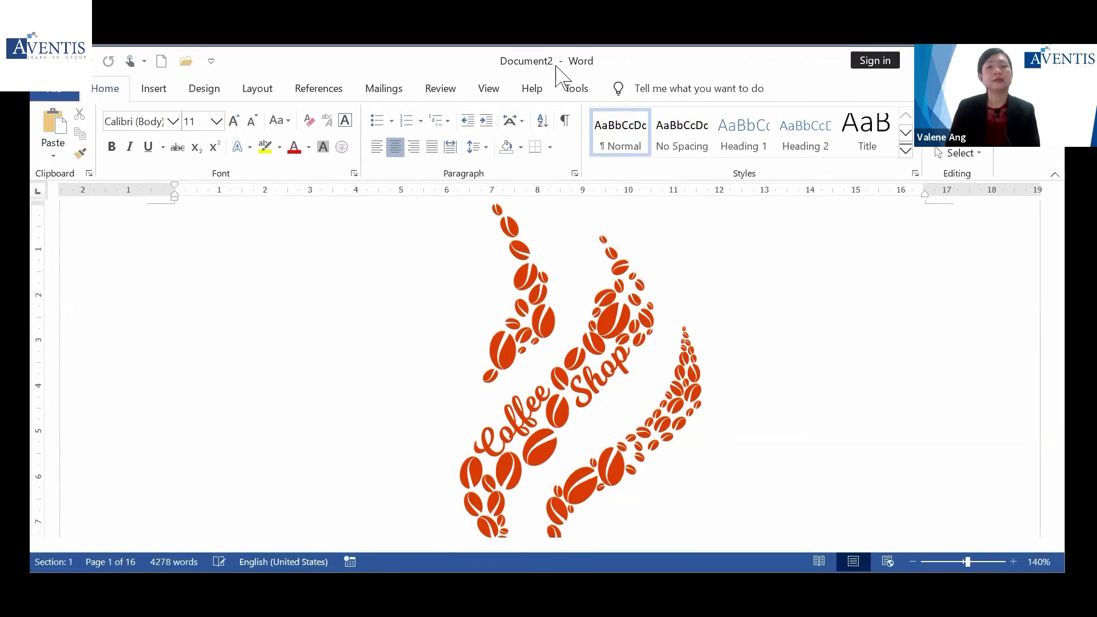
# Review the cover picture and the introductory text of the document created from the personal template
pyautogui.click(572, 391)
pyautogui.scroll(-4, 572, 394)
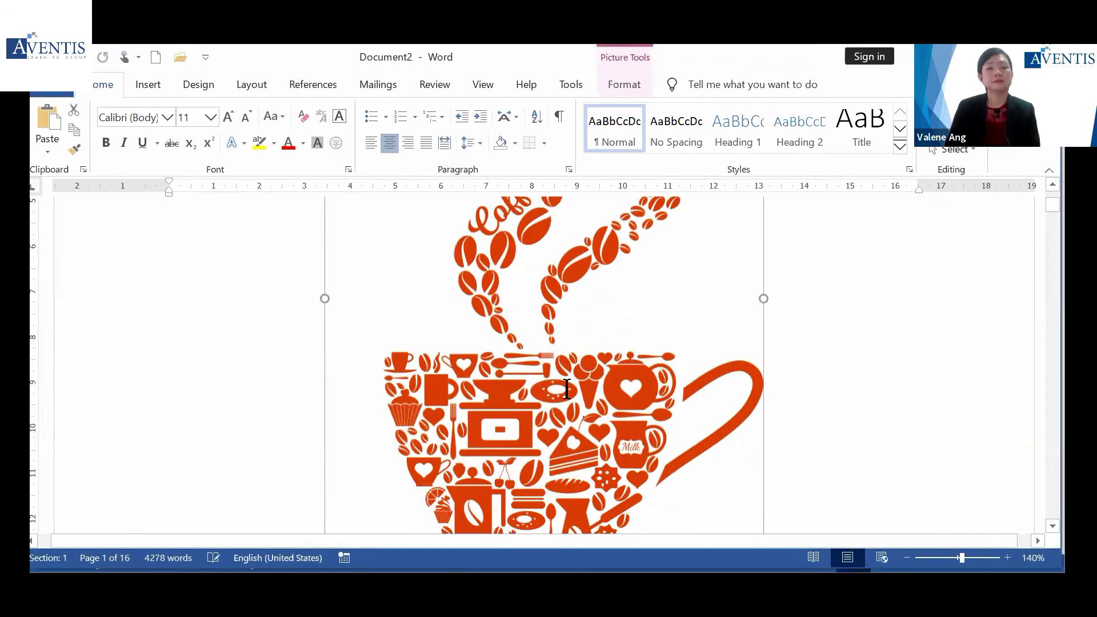
pyautogui.scroll(-15, 567, 391)
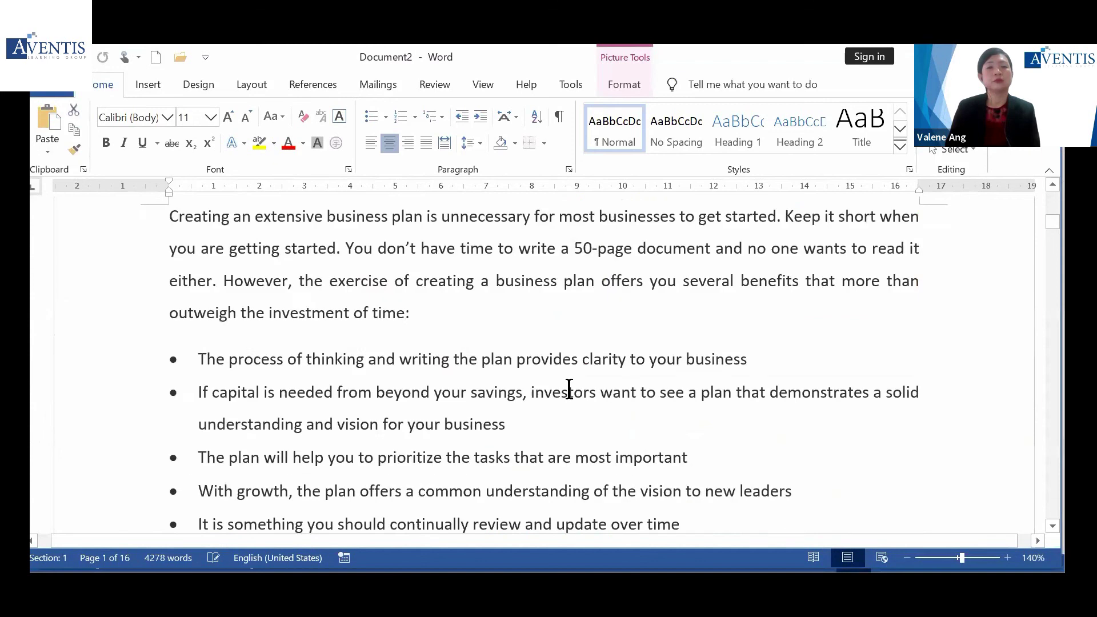
pyautogui.click(559, 377)
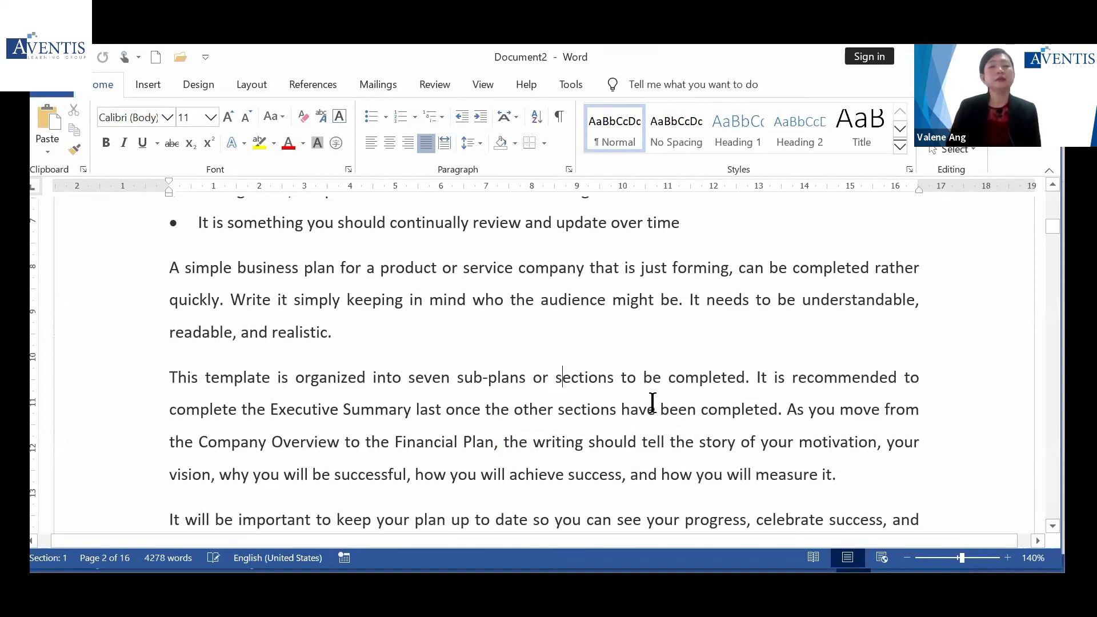
# Look at the document's sharing options and at Dropbox and OneDrive as save locations
pyautogui.click(51, 94)
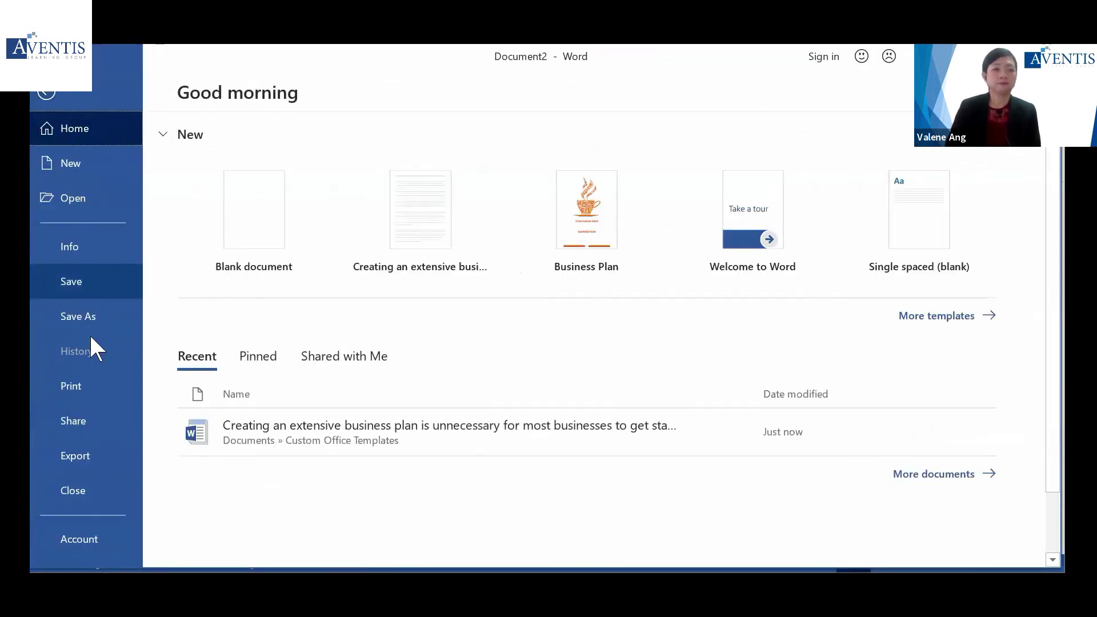
pyautogui.click(93, 422)
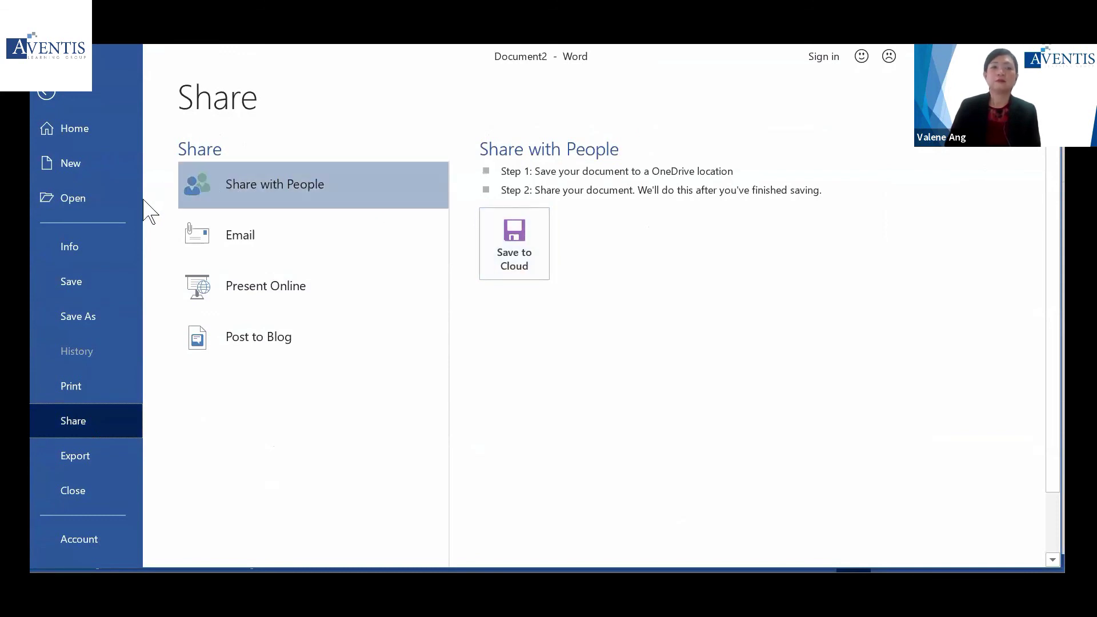
pyautogui.click(103, 317)
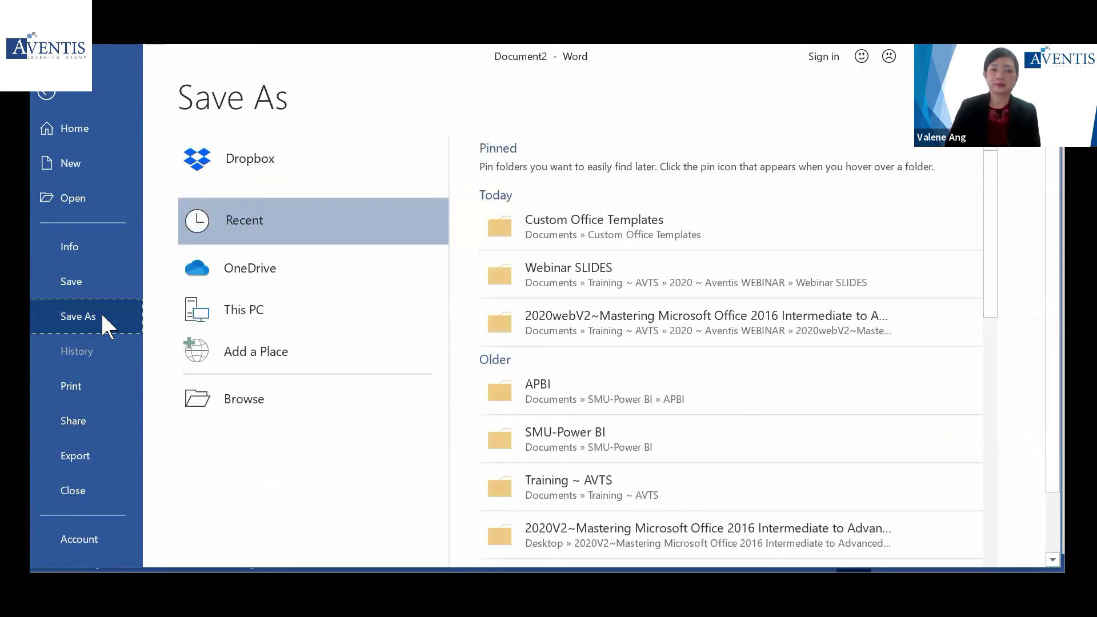
pyautogui.click(302, 172)
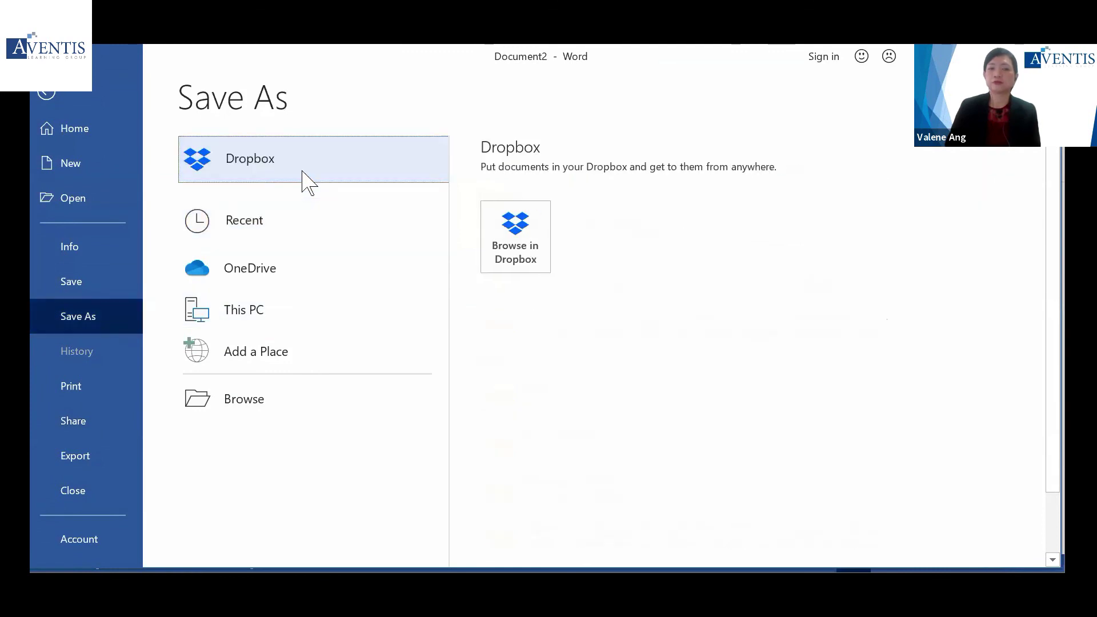
pyautogui.click(297, 280)
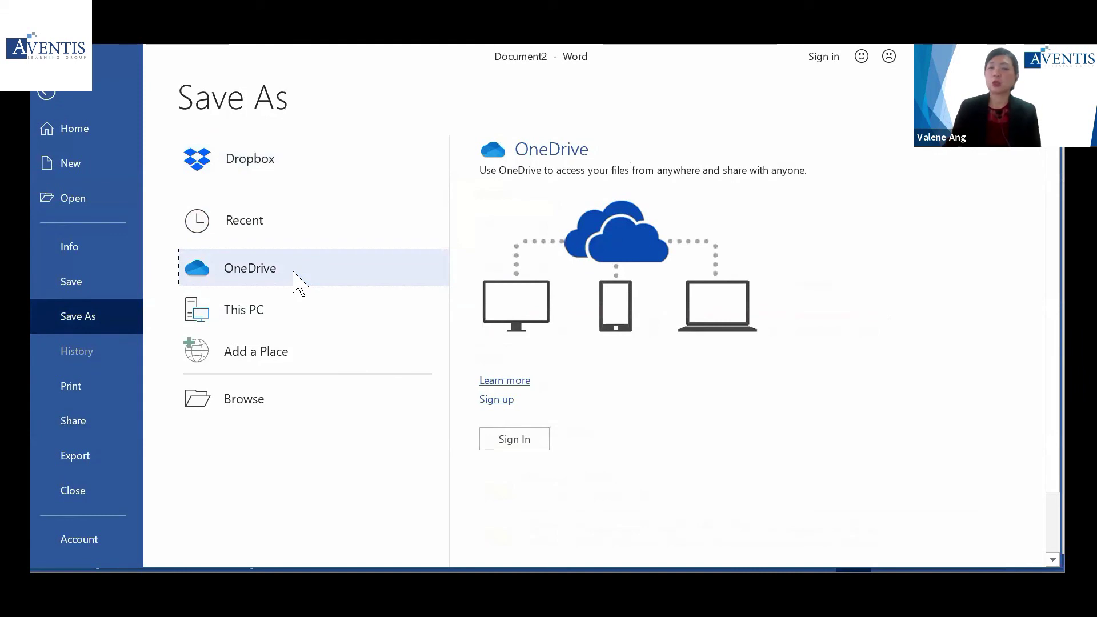
# Return to Ms Office-Word.docx, search the commands for "smartart", and open the Insert SmartArt graphic chooser
pyautogui.click(53, 94)
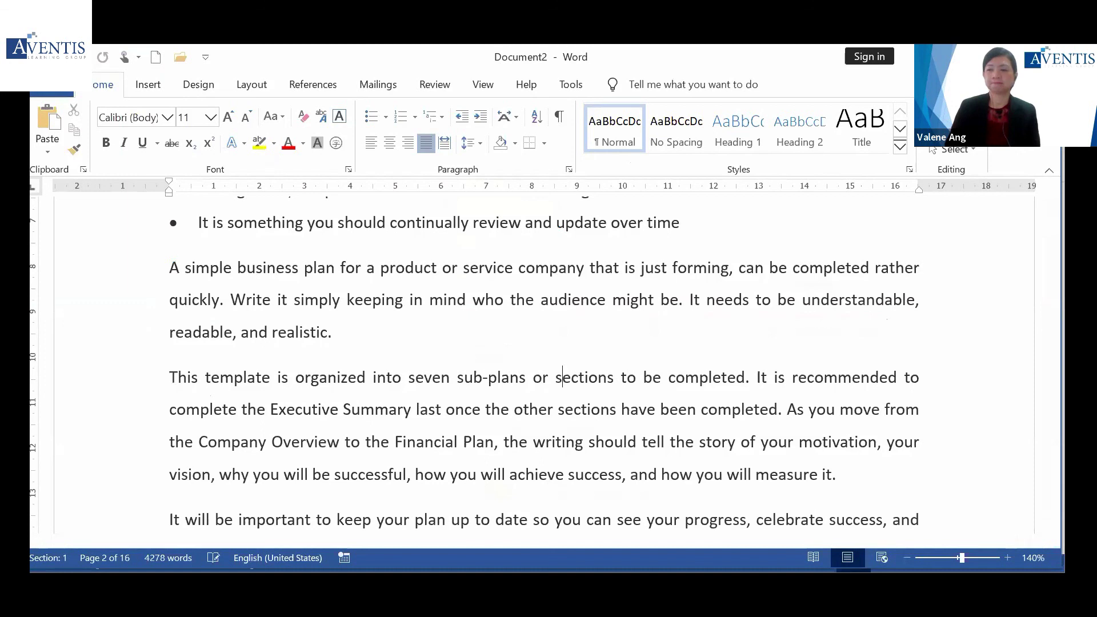
pyautogui.hotkey('alt', 'Tab')
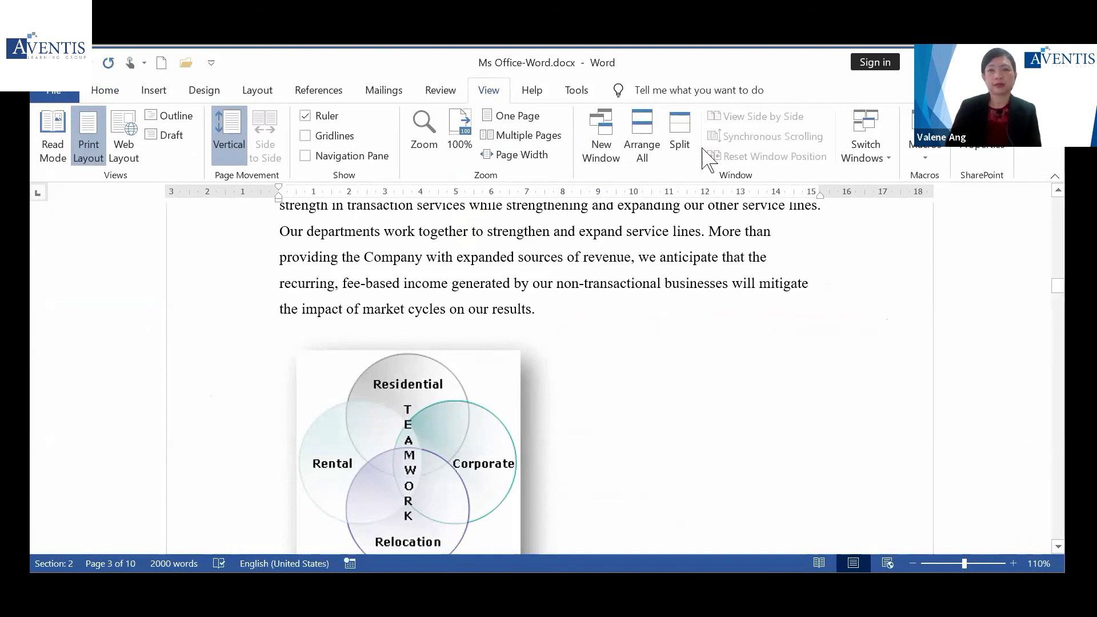
pyautogui.click(704, 89)
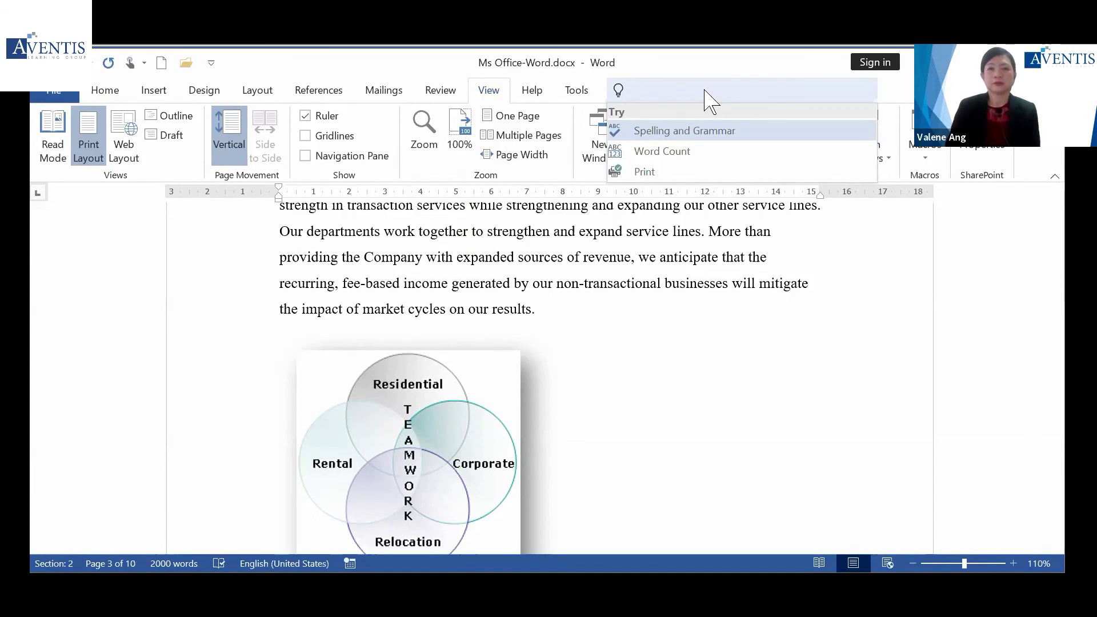
pyautogui.write('smar')
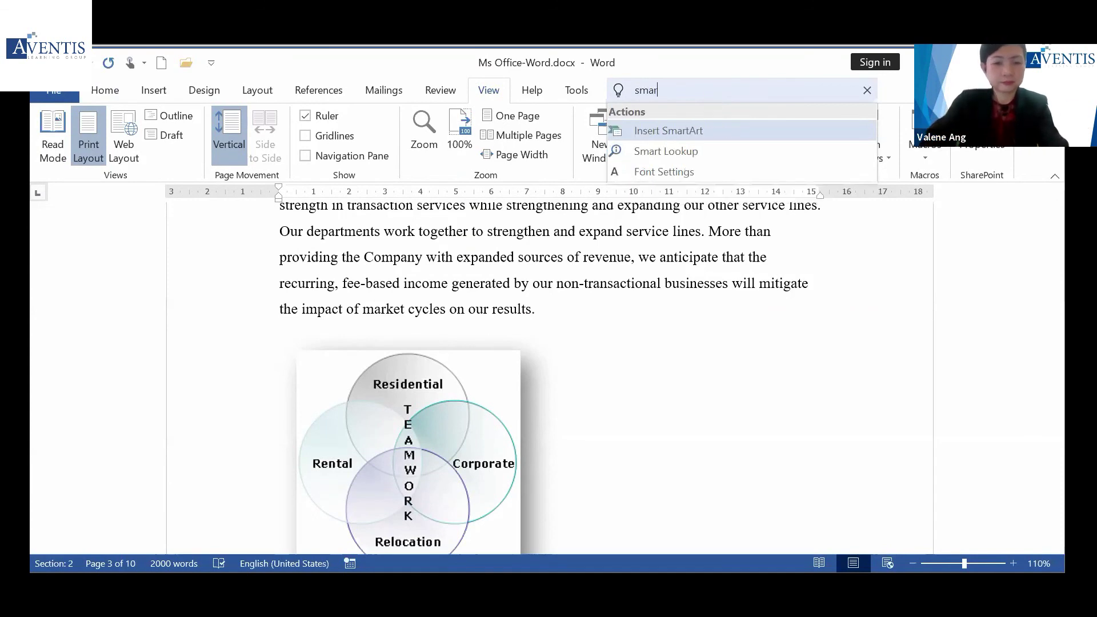
pyautogui.write('tart')
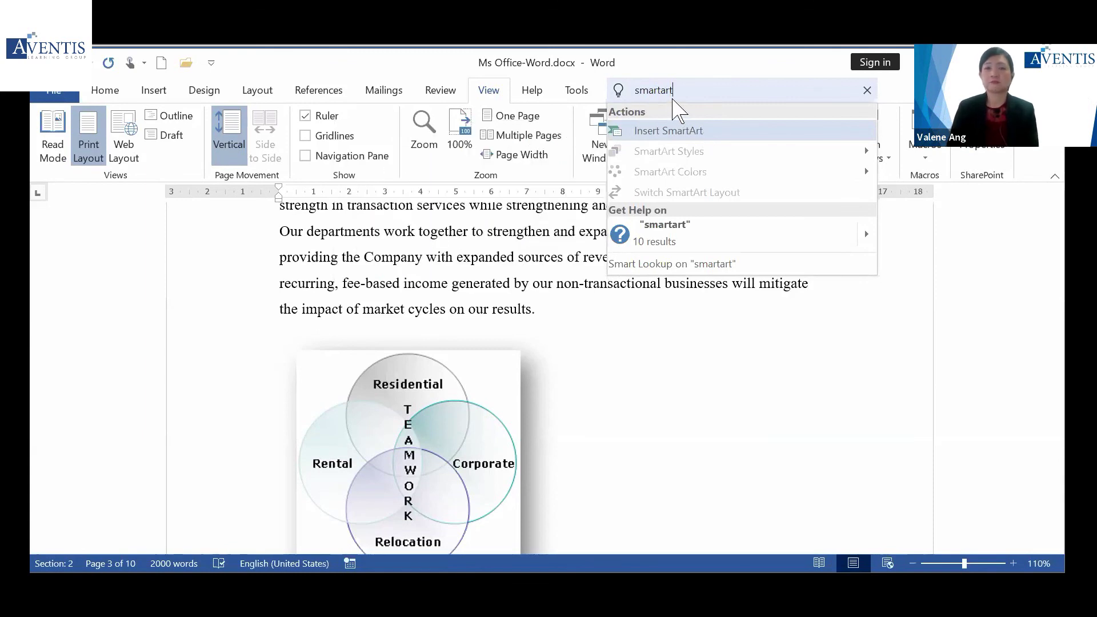
pyautogui.click(679, 131)
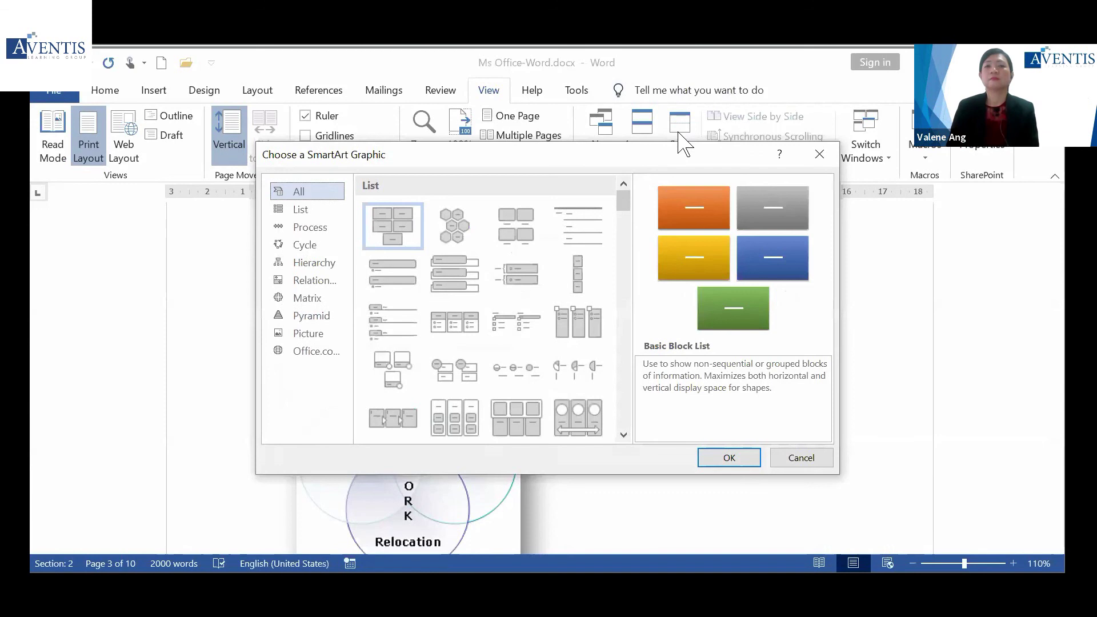
# Insert a Horizontal Bullet List SmartArt graphic below the Net Income heading and check where the SmartArt command is normally found
pyautogui.moveTo(658, 150); pyautogui.dragTo(677, 125)
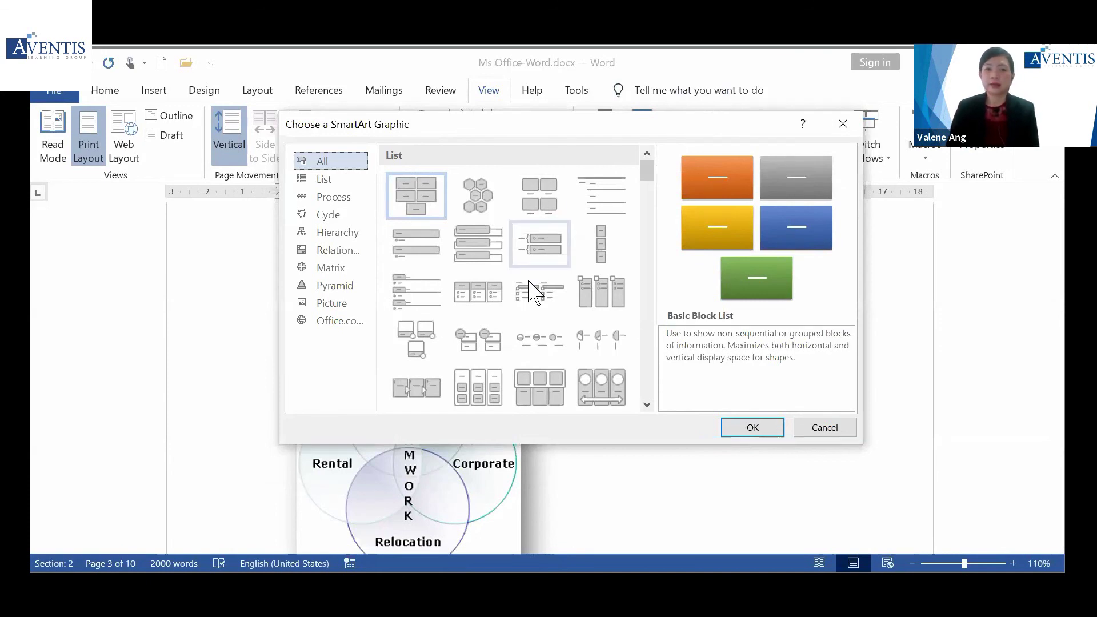
pyautogui.click(487, 292)
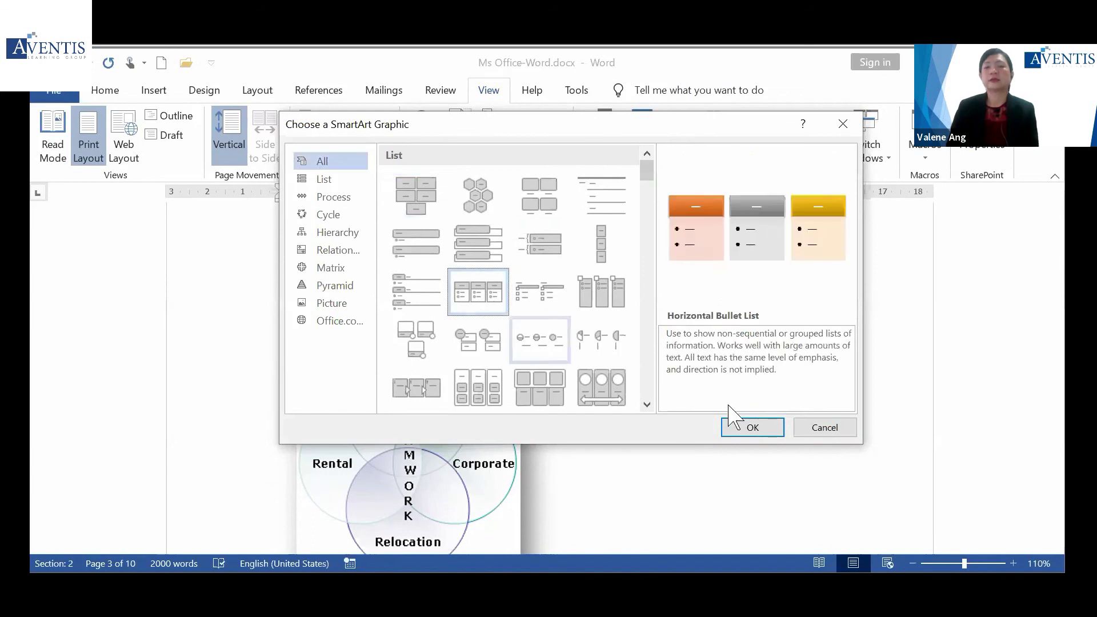
pyautogui.click(753, 427)
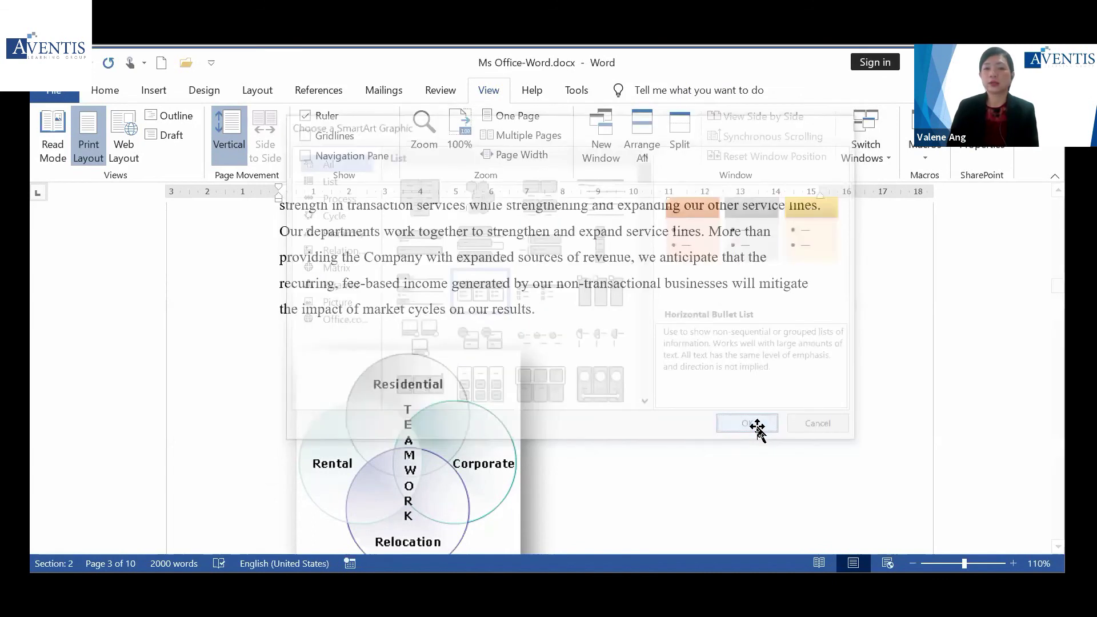
pyautogui.scroll(-1, 497, 282)
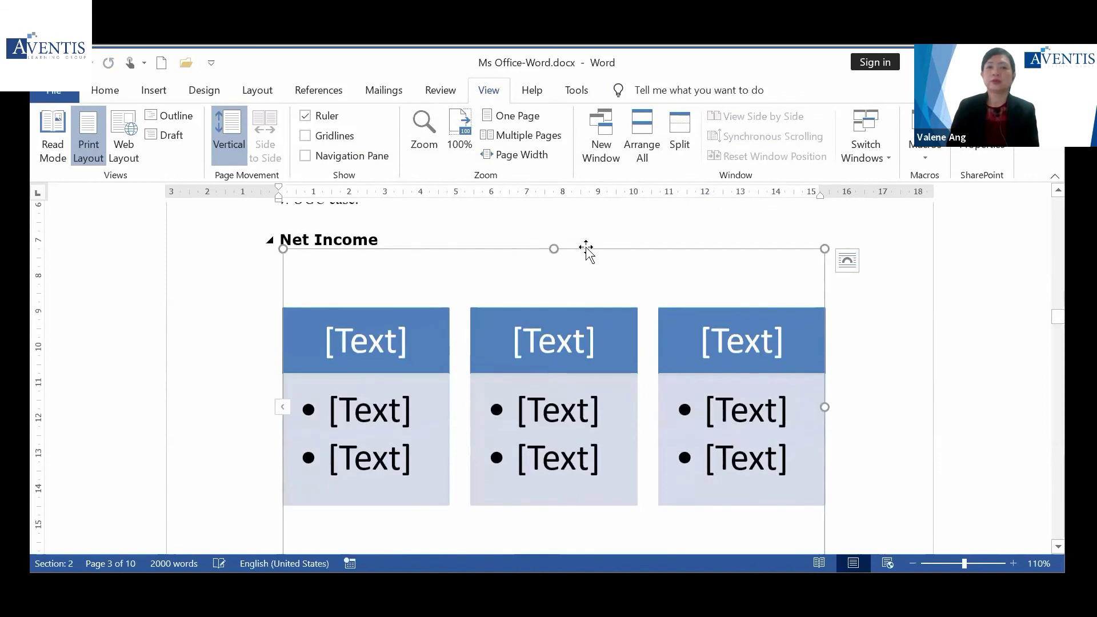
pyautogui.moveTo(587, 249); pyautogui.dragTo(585, 277)
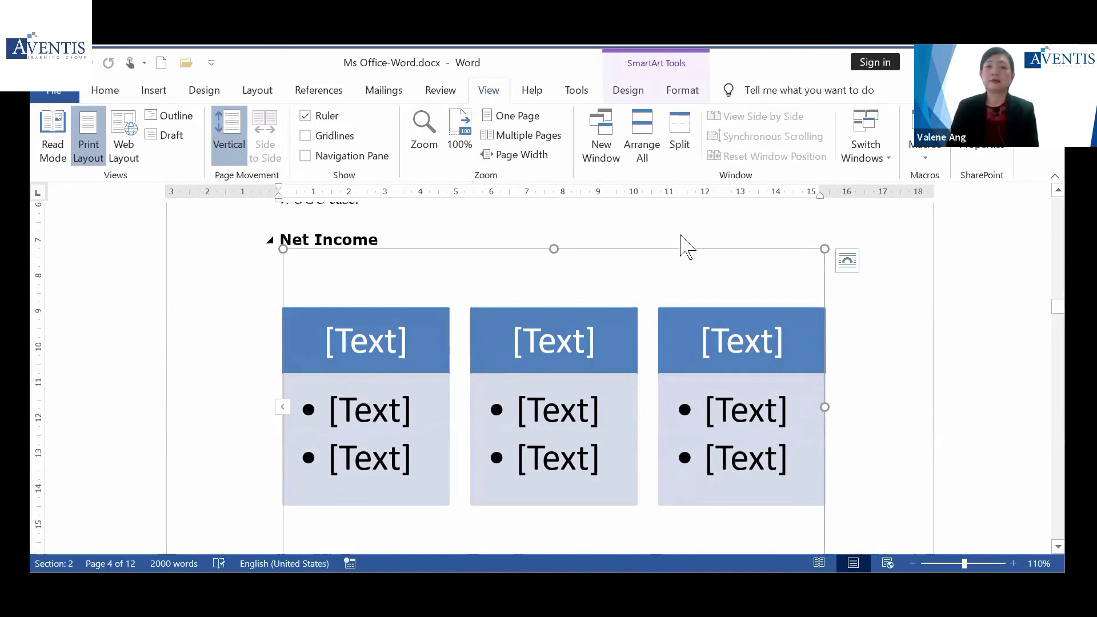
pyautogui.click(715, 232)
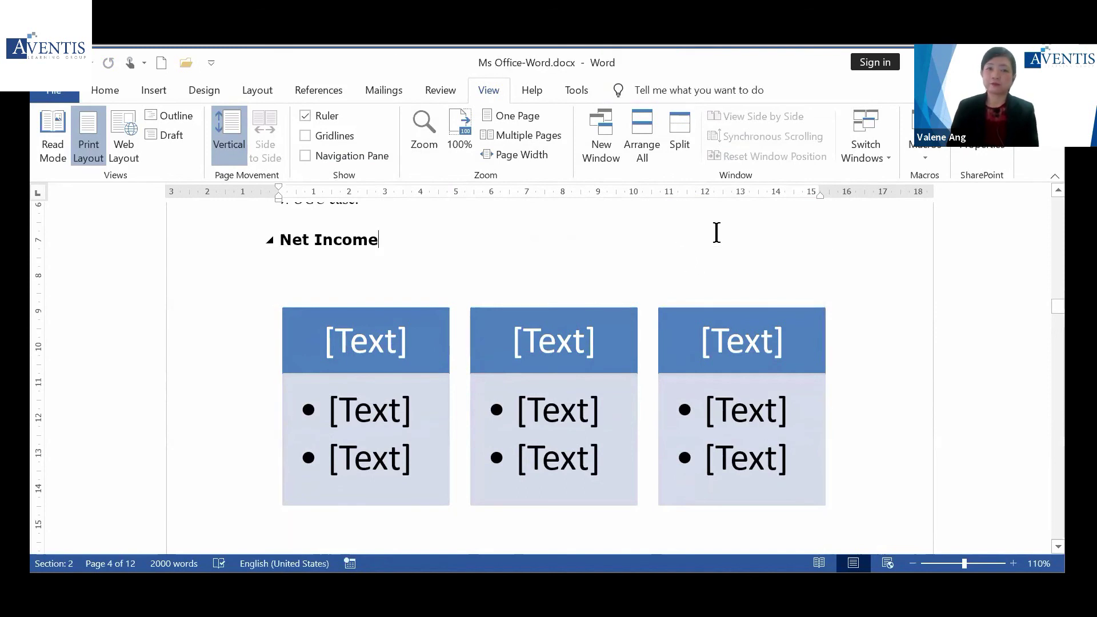
pyautogui.click(157, 94)
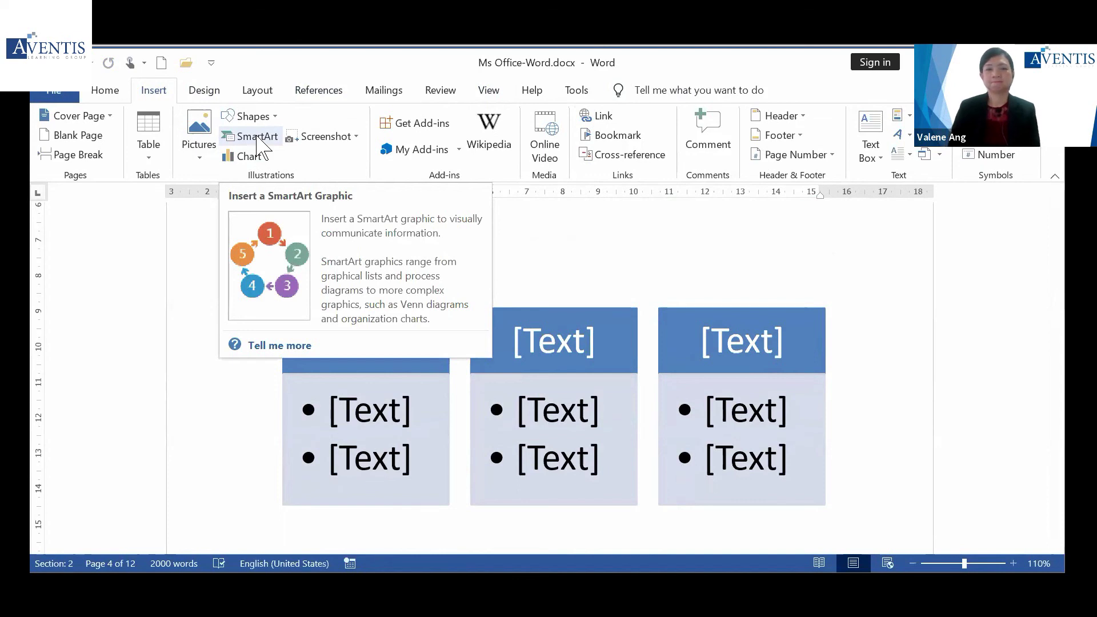
# Run Smart Lookup on the "Financial Overview" heading under Review of Year Results
pyautogui.scroll(3, 537, 240)
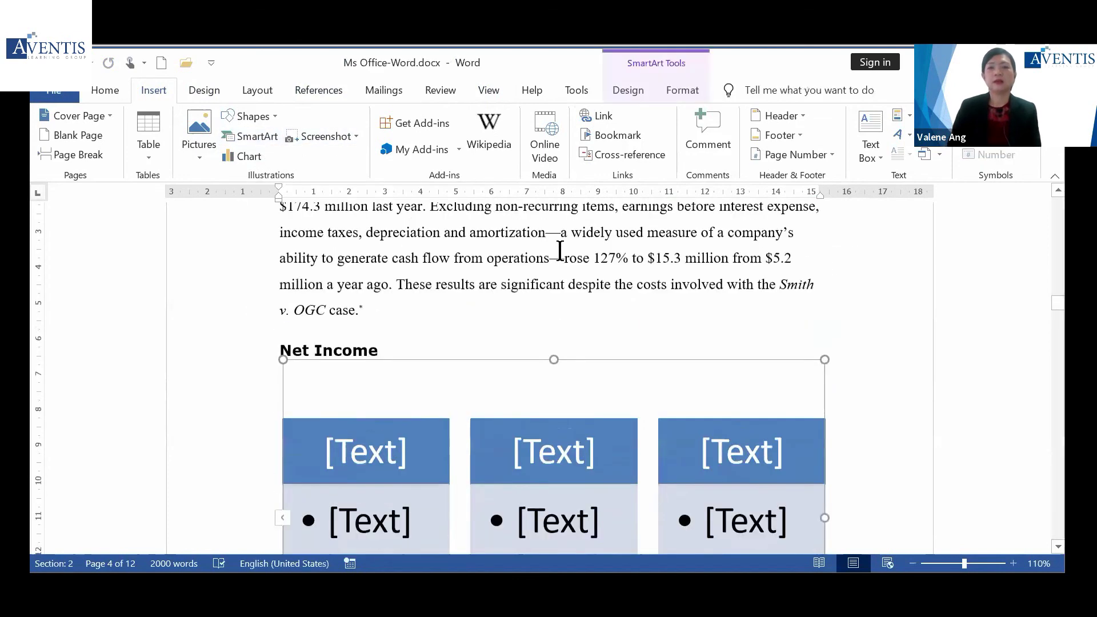
pyautogui.scroll(1, 571, 263)
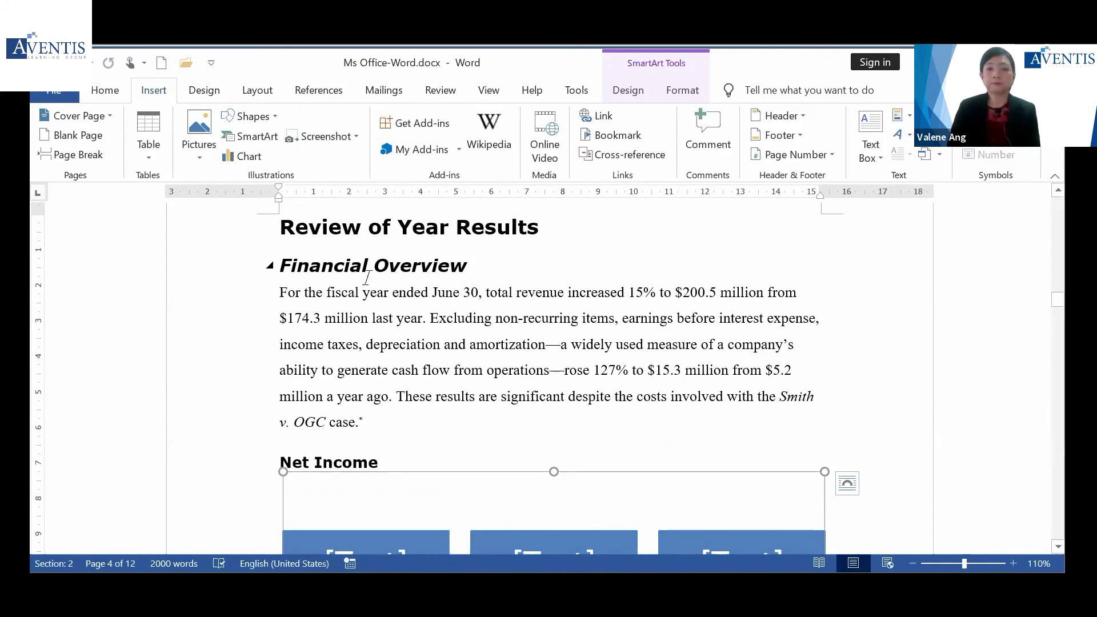
pyautogui.moveTo(287, 264); pyautogui.dragTo(441, 280)
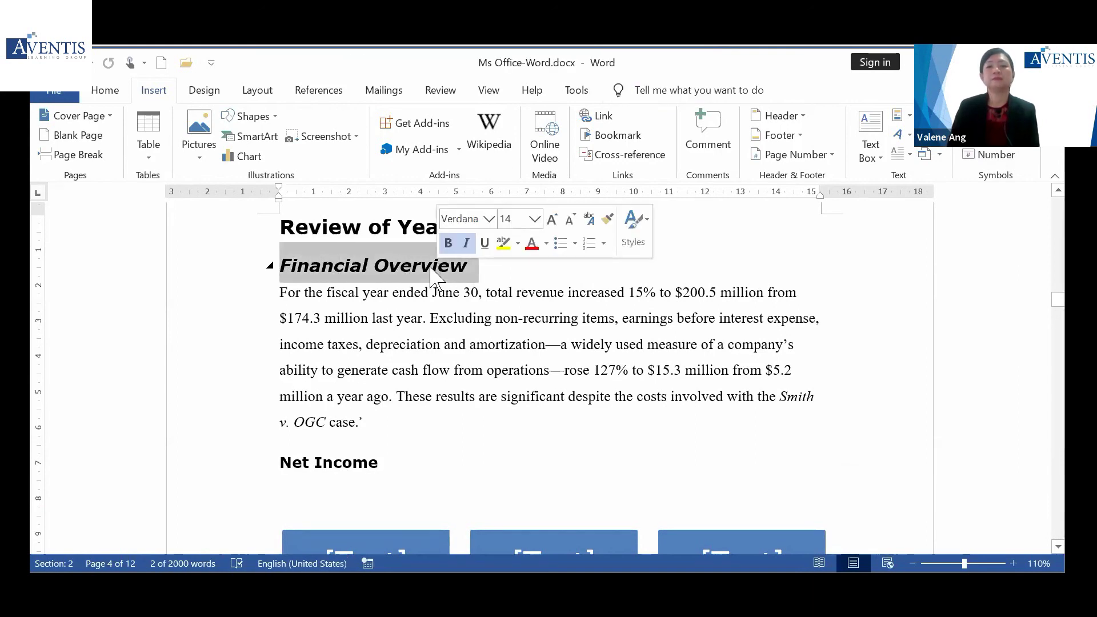
pyautogui.rightClick(432, 268)
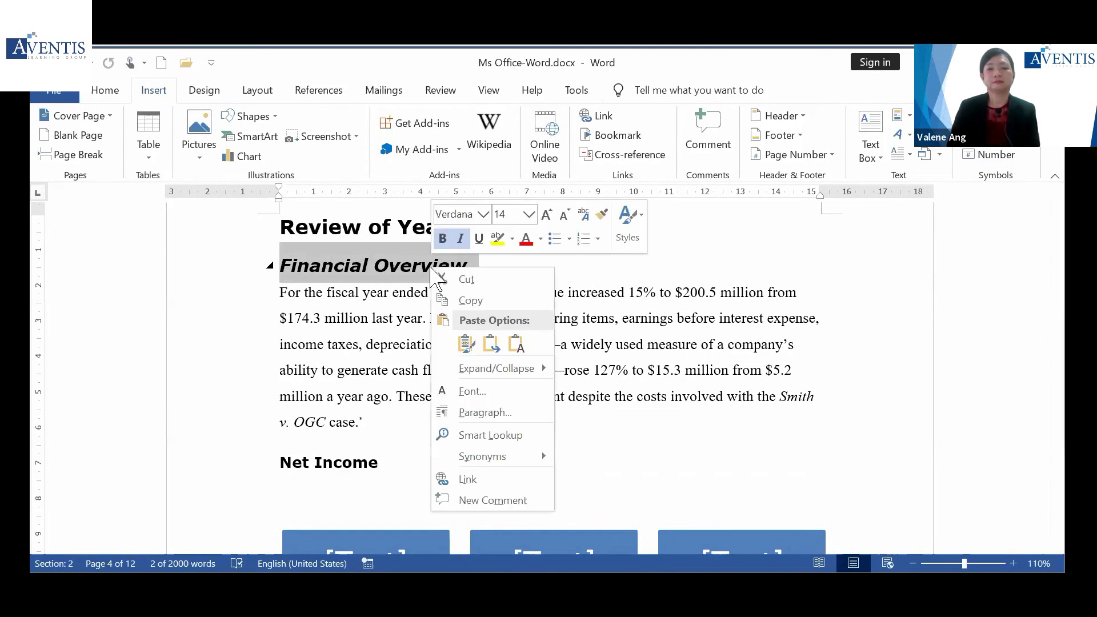
pyautogui.click(498, 440)
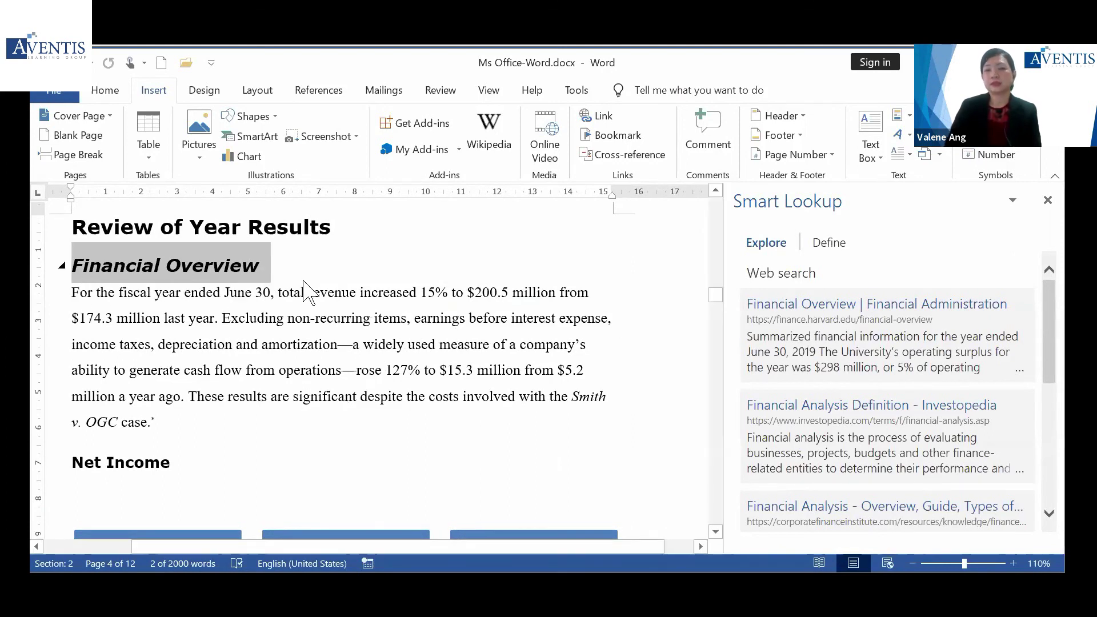
# Browse the Smart Lookup web results, view Harvard's Financial Overview page in the browser, and close the page and the lookup
pyautogui.scroll(-3, 850, 374)
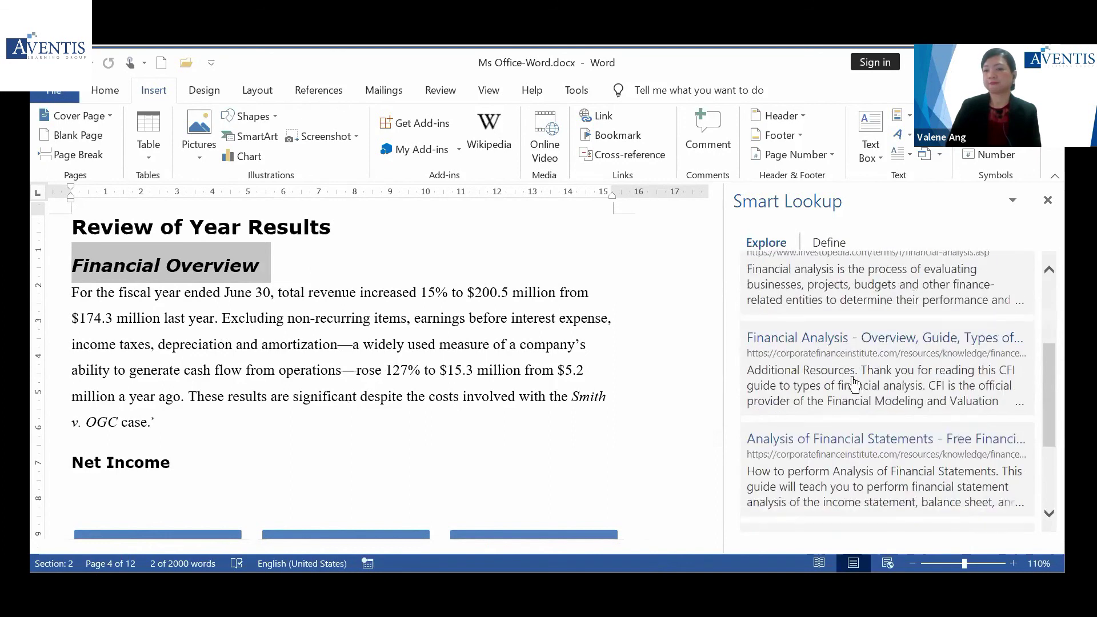
pyautogui.scroll(-3, 852, 384)
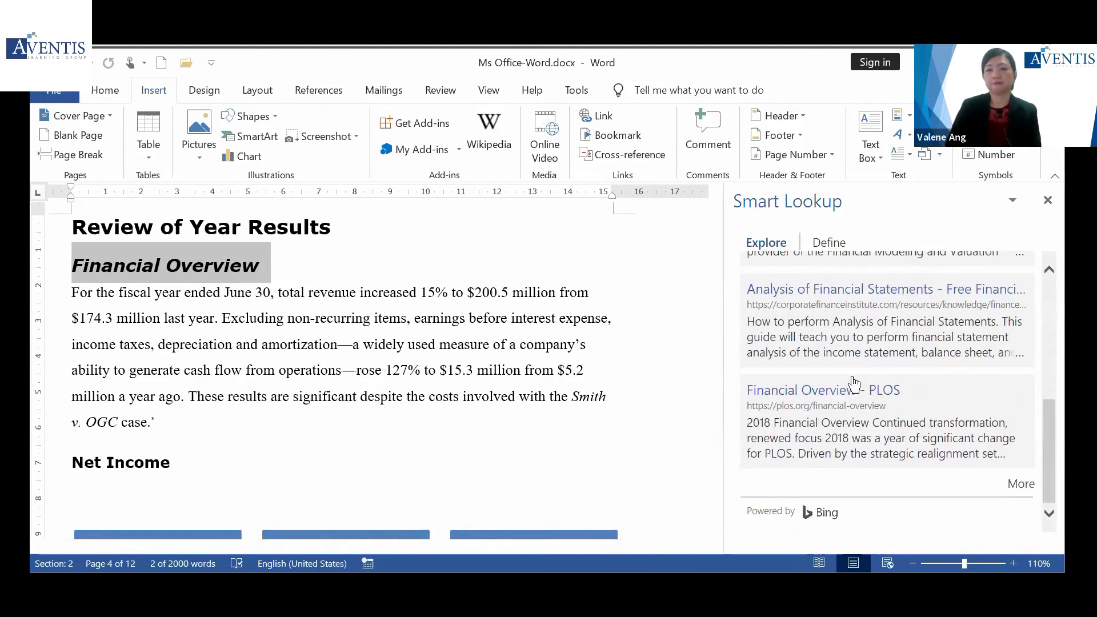
pyautogui.scroll(6, 851, 365)
pyautogui.scroll(-1, 843, 305)
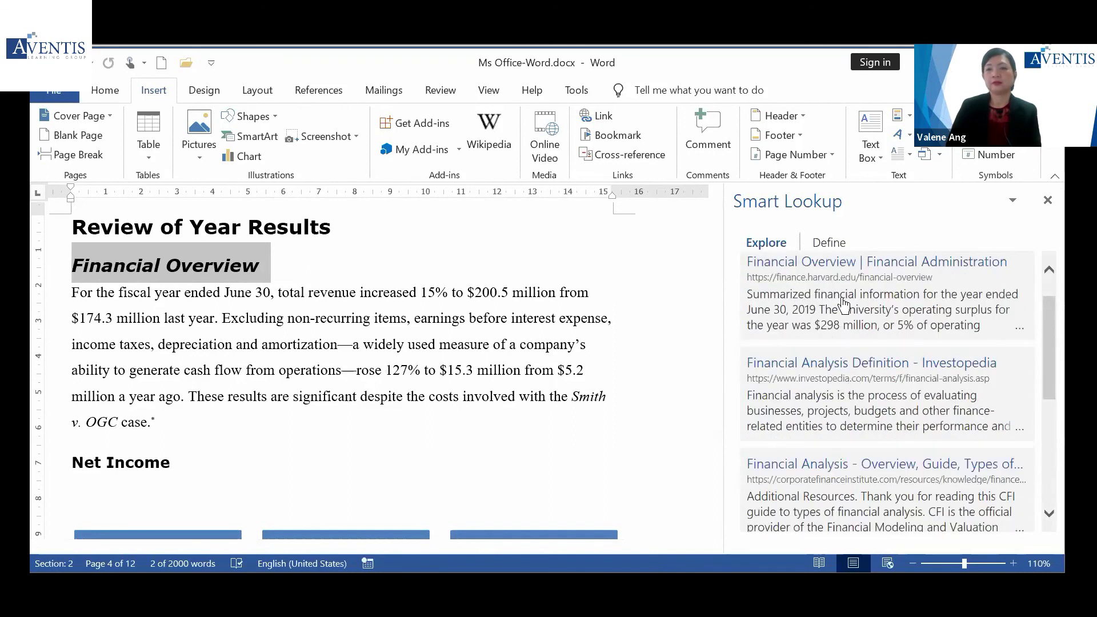
pyautogui.click(843, 285)
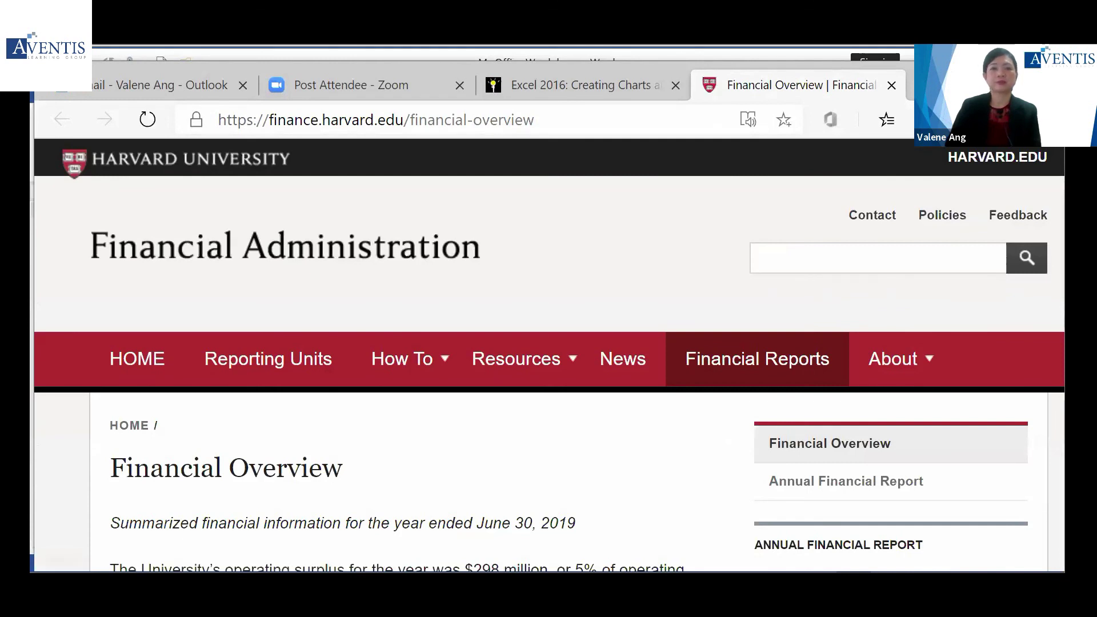
pyautogui.click(1052, 77)
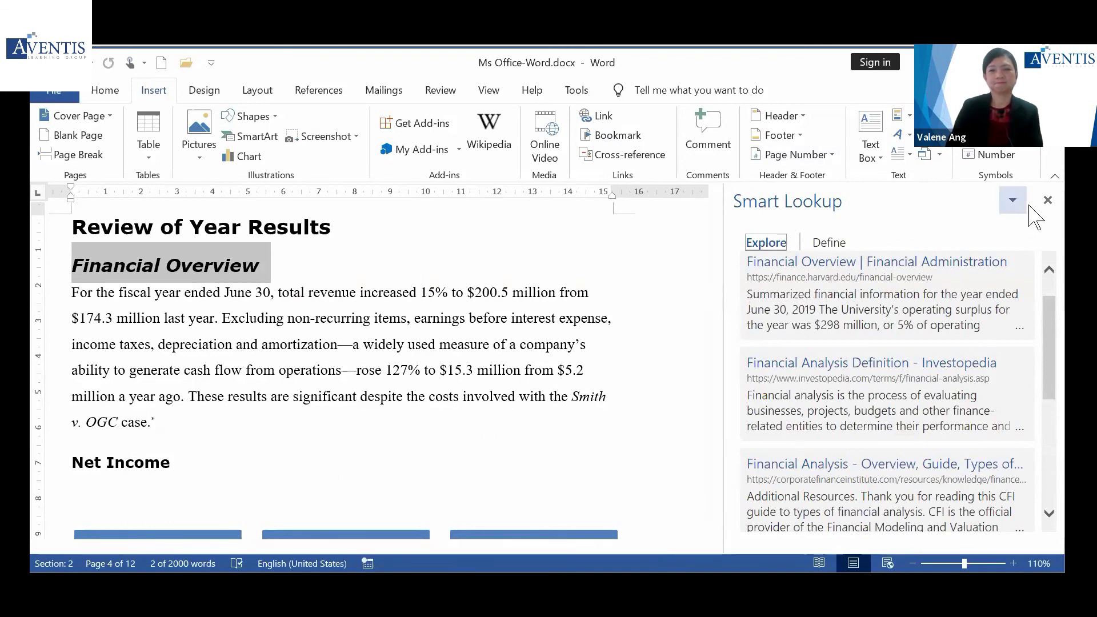
pyautogui.click(1047, 200)
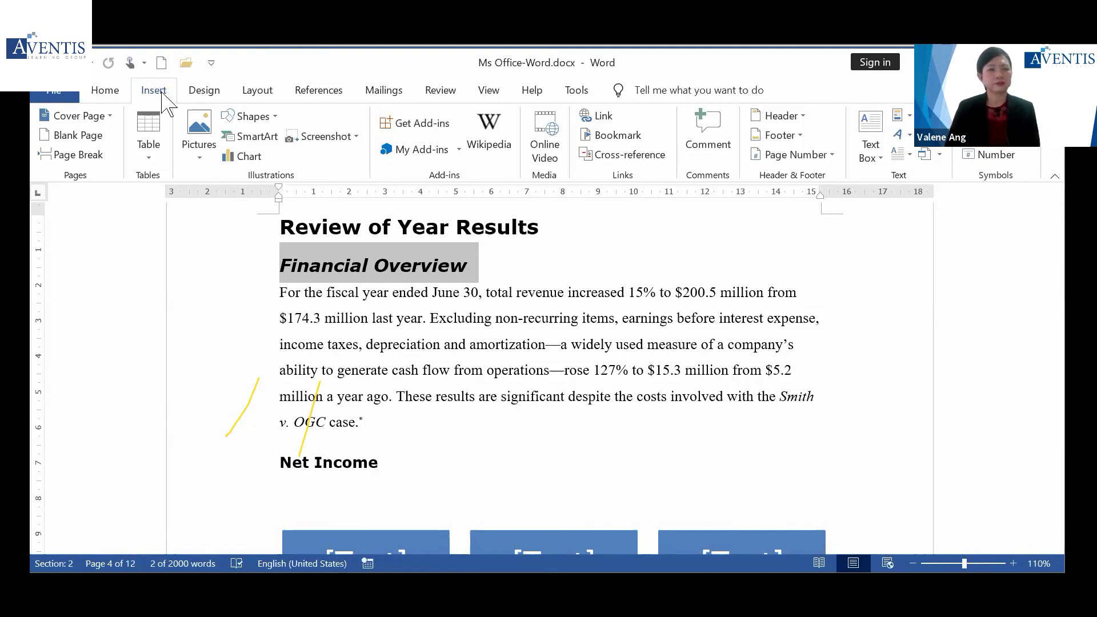
# Search the Office Add-ins store for "qr4office" and add QR4Office, accepting its license terms
pyautogui.click(432, 127)
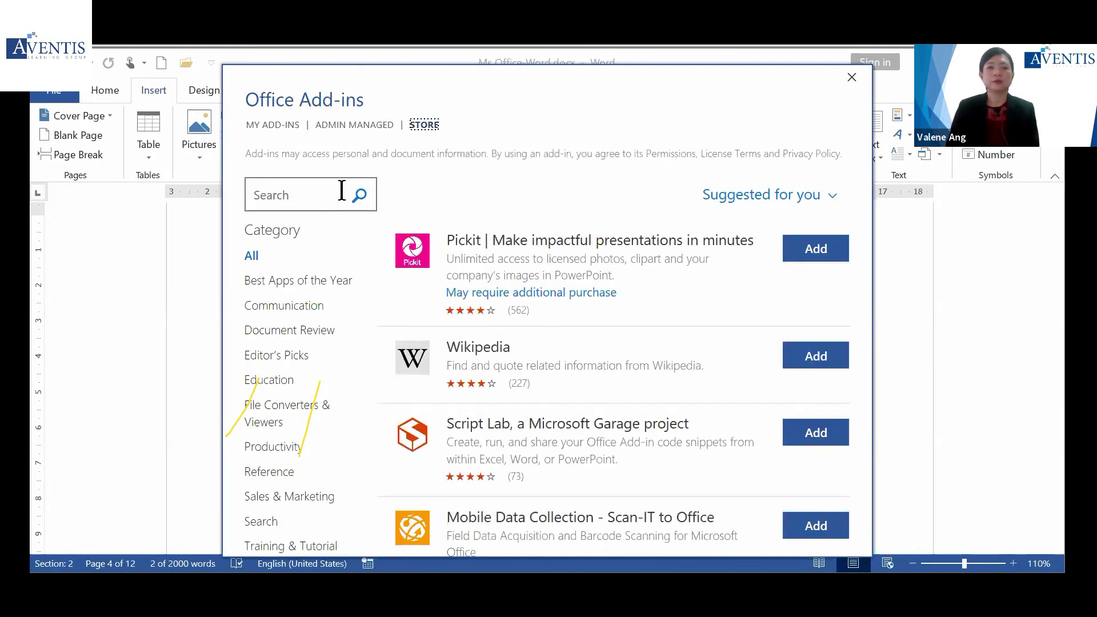
pyautogui.click(304, 197)
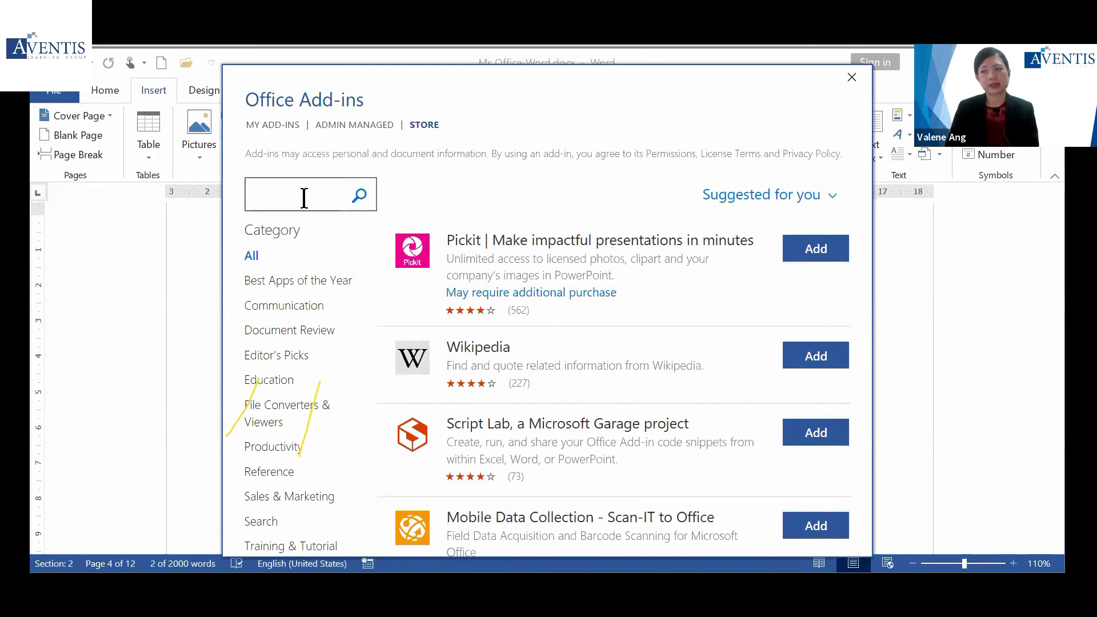
pyautogui.write('qr')
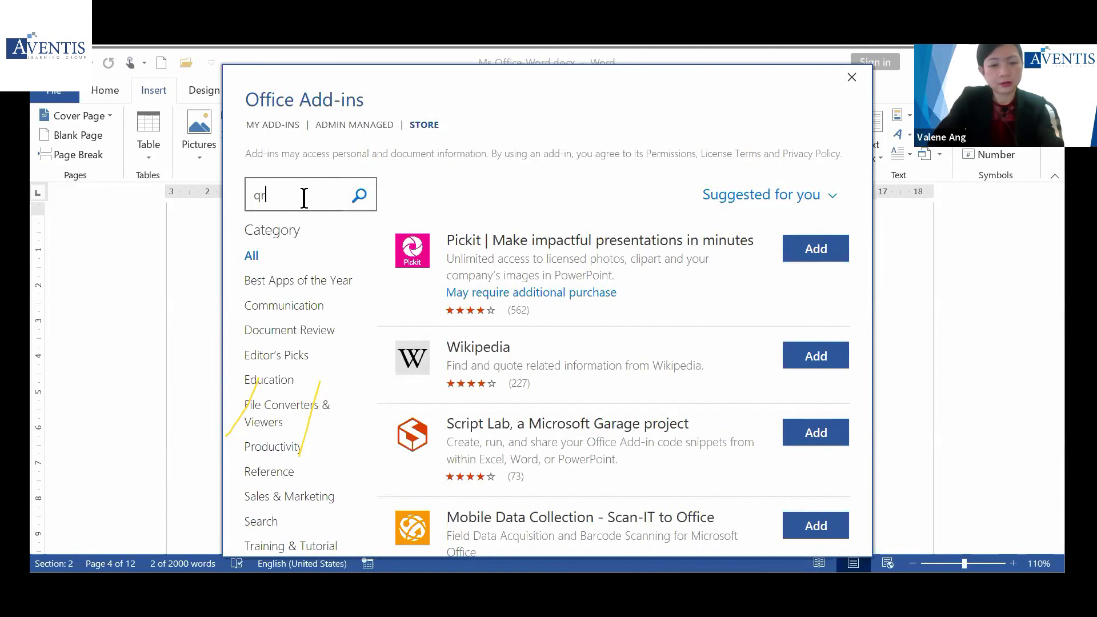
pyautogui.write('4office')
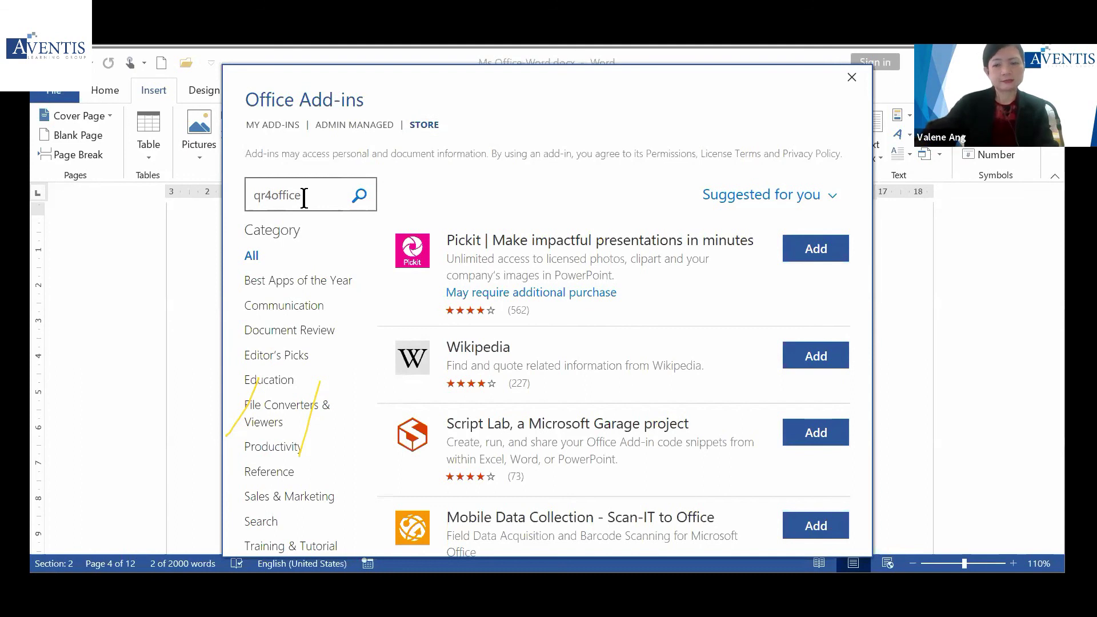
pyautogui.press('Return')
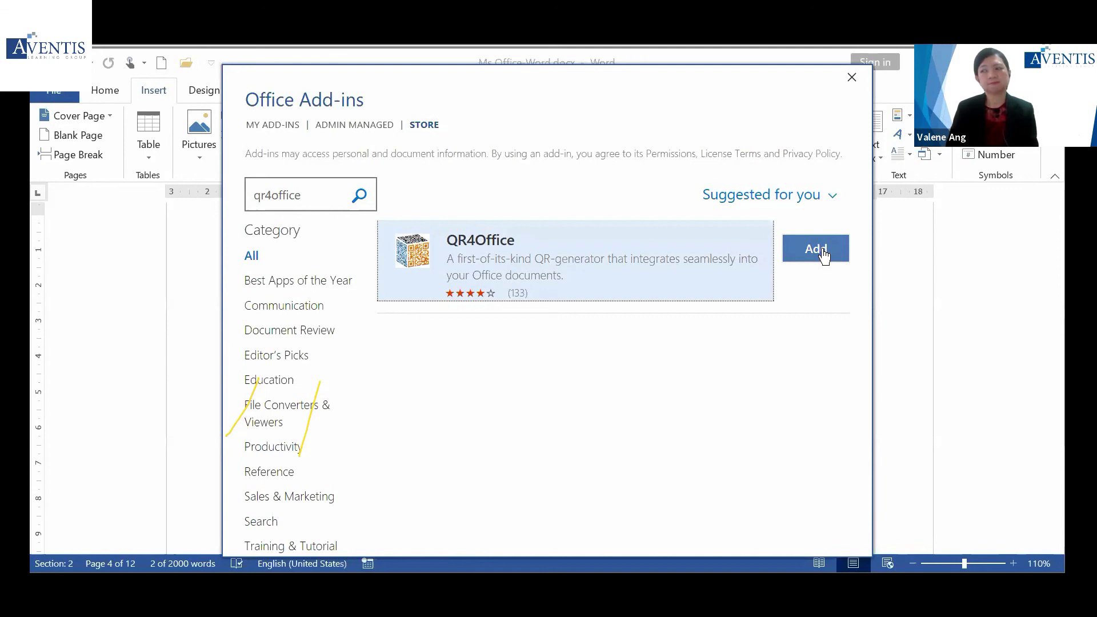
pyautogui.click(822, 252)
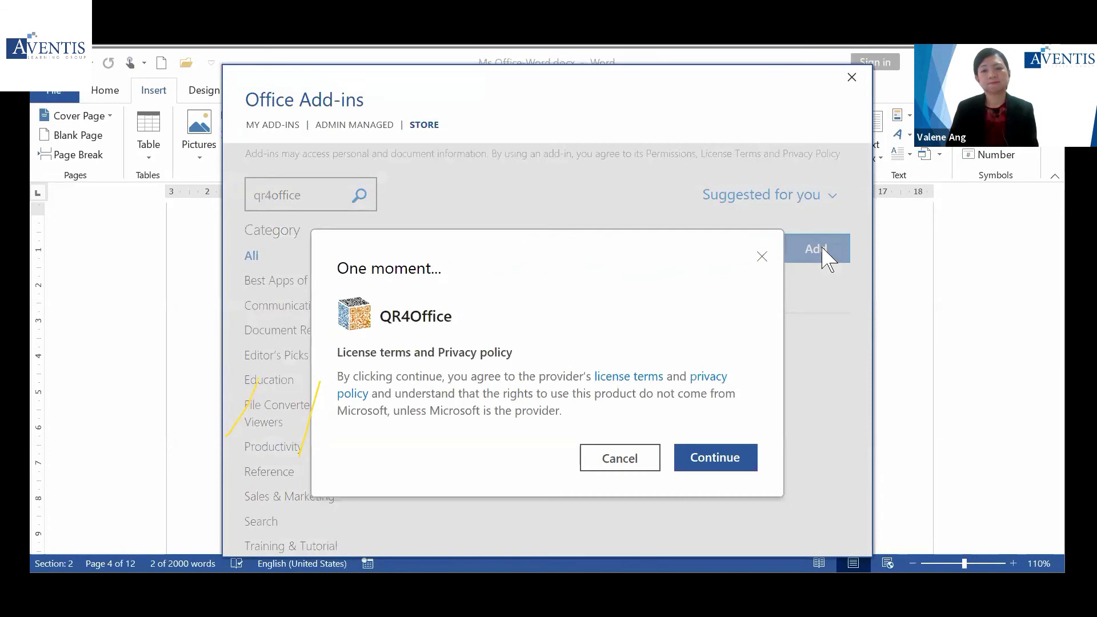
pyautogui.click(746, 468)
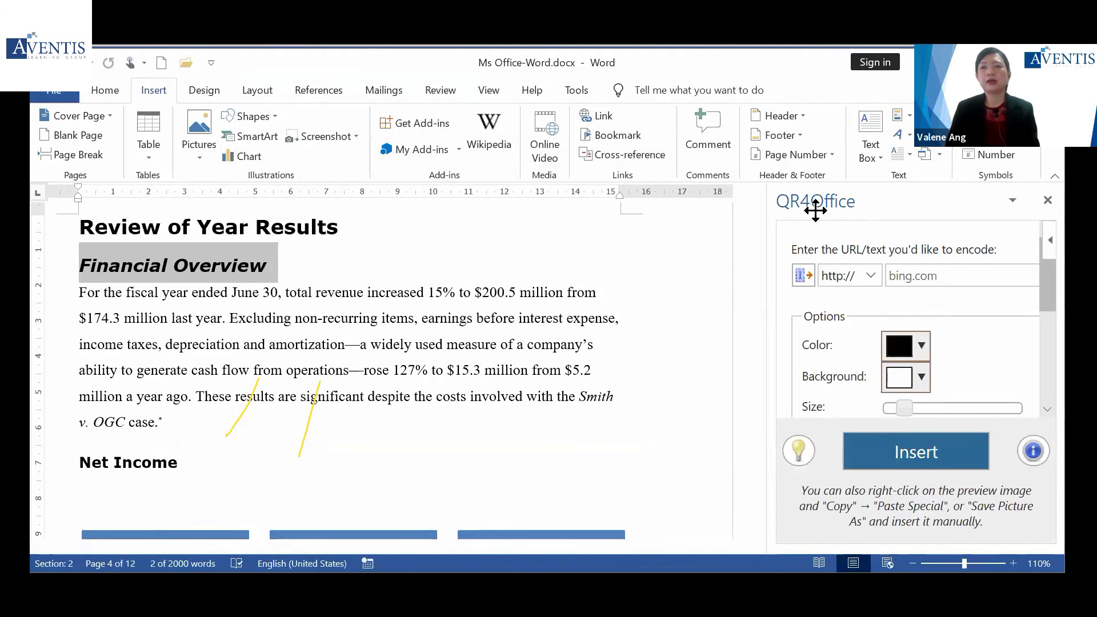
pyautogui.moveTo(771, 204); pyautogui.dragTo(738, 206)
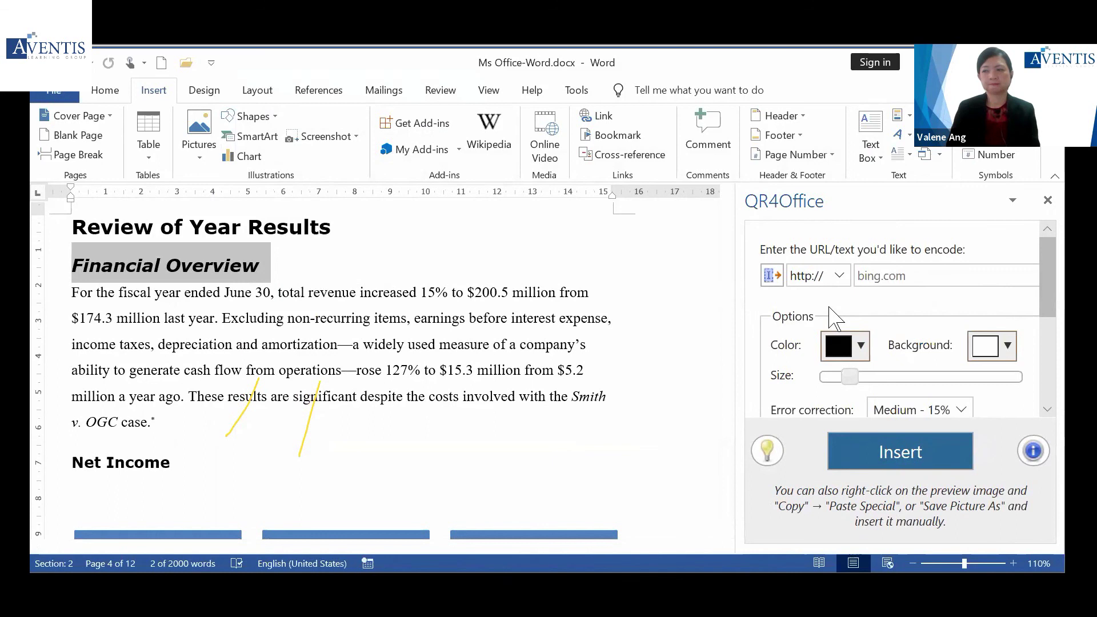
pyautogui.click(843, 279)
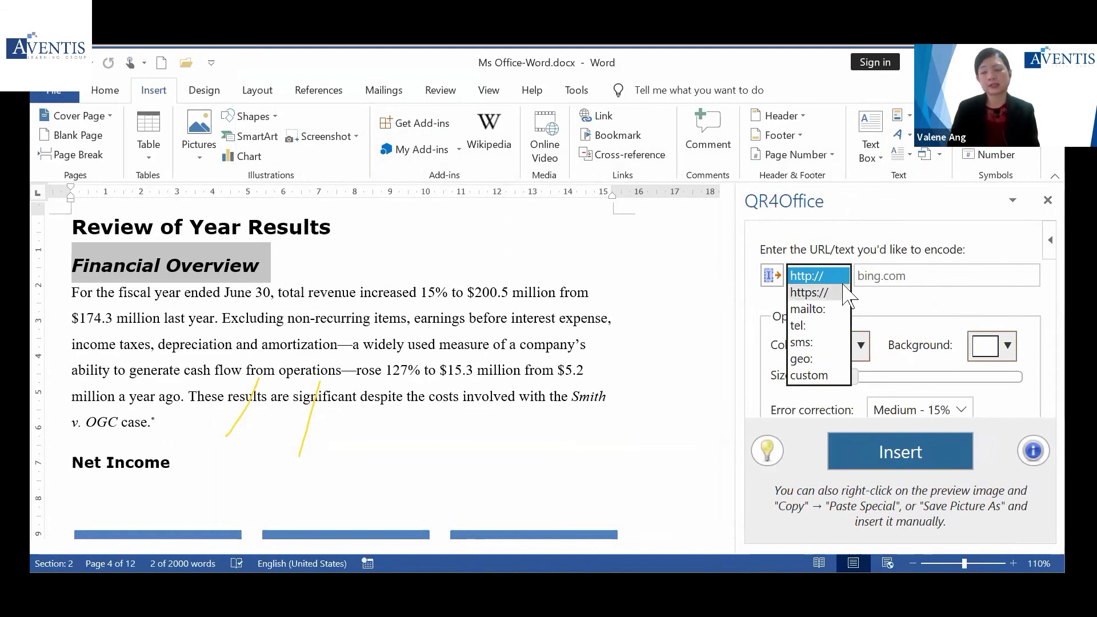
pyautogui.click(905, 279)
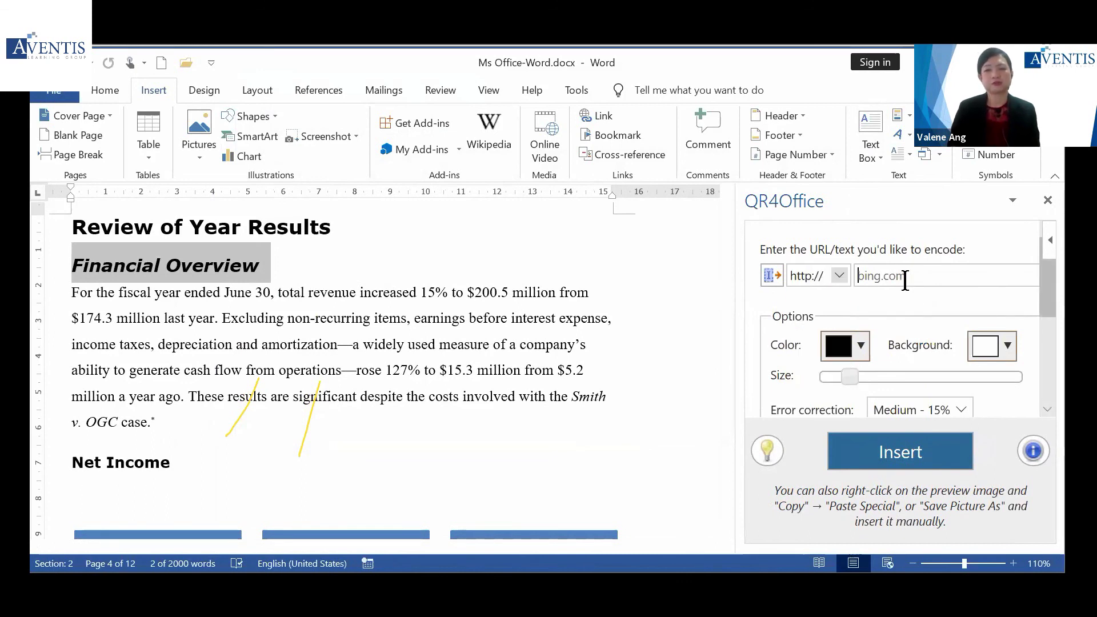
pyautogui.write('aventistr')
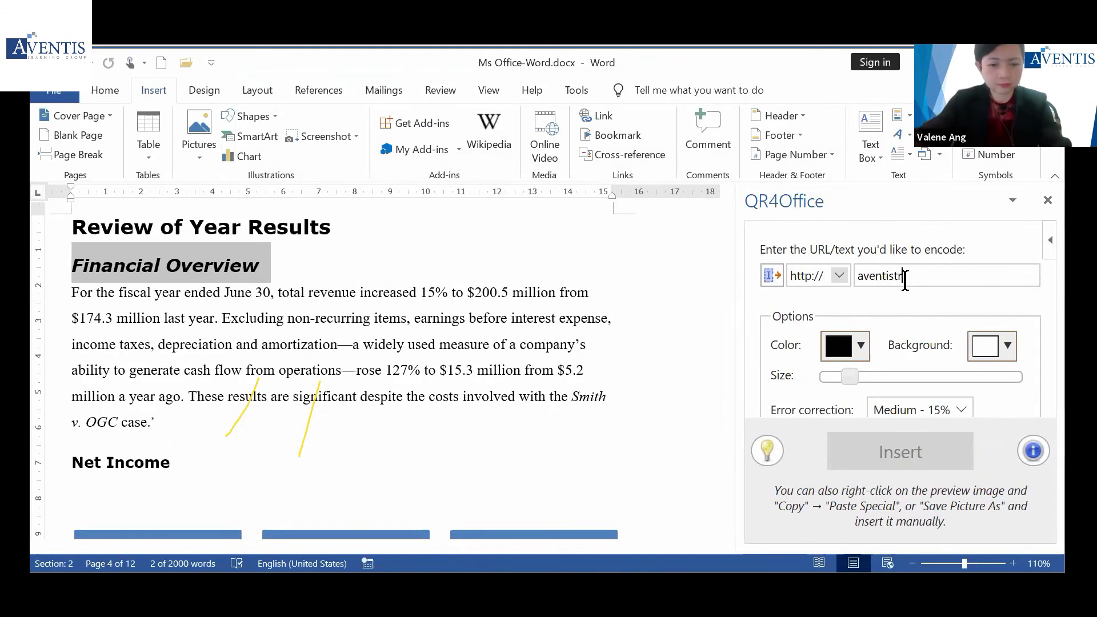
pyautogui.write('aining.com')
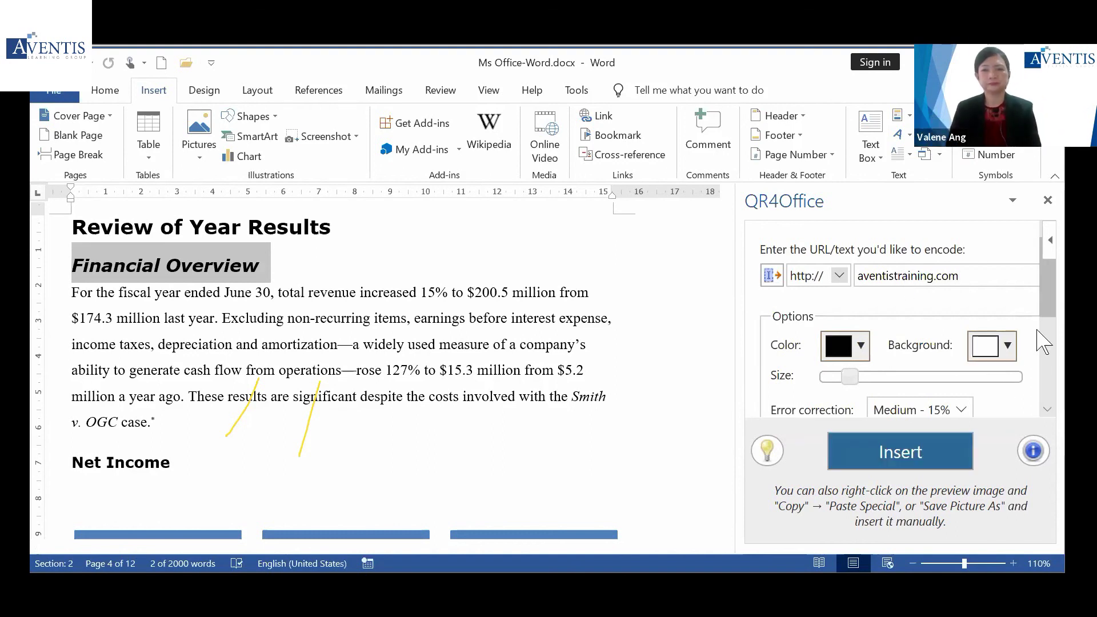
pyautogui.moveTo(1054, 320); pyautogui.dragTo(1048, 406)
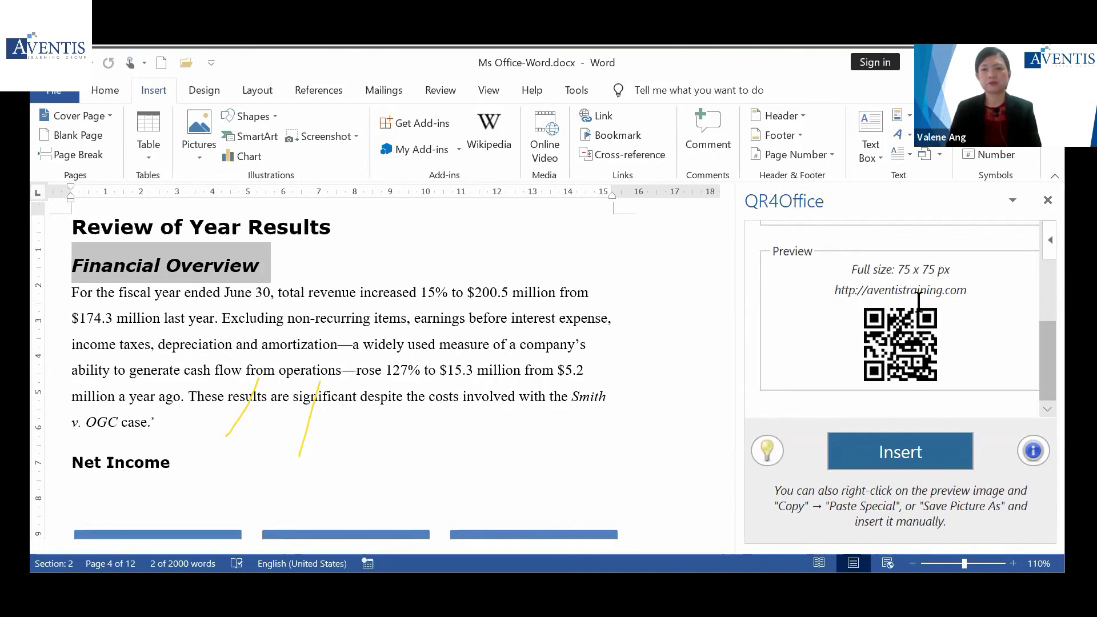
pyautogui.moveTo(1053, 355); pyautogui.dragTo(1056, 289)
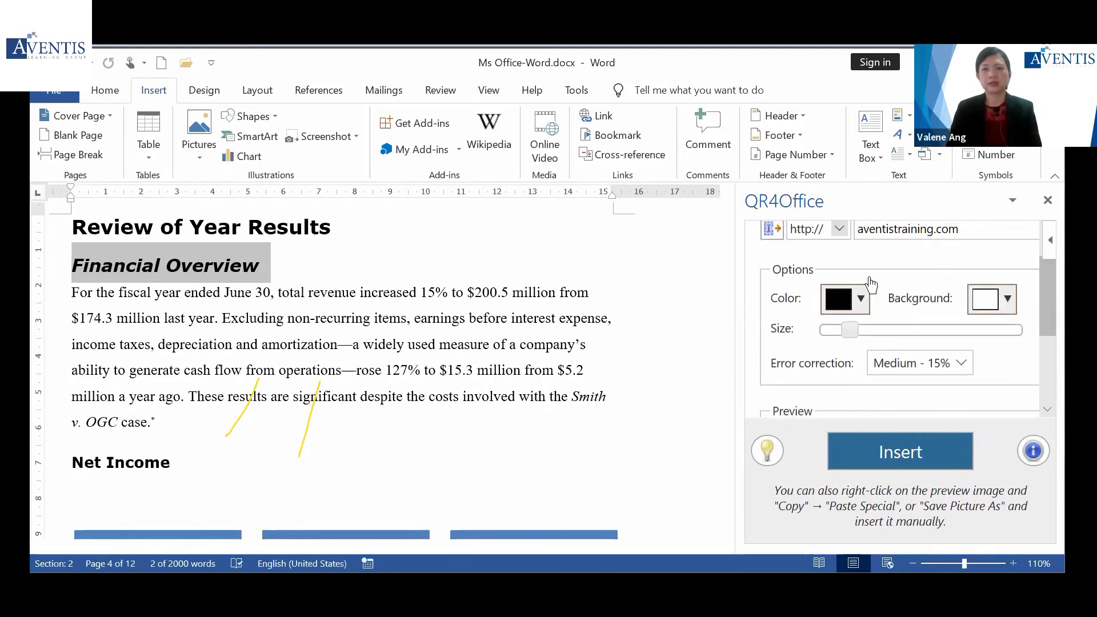
# Set the QR code's color to red and its background to light blue
pyautogui.click(860, 299)
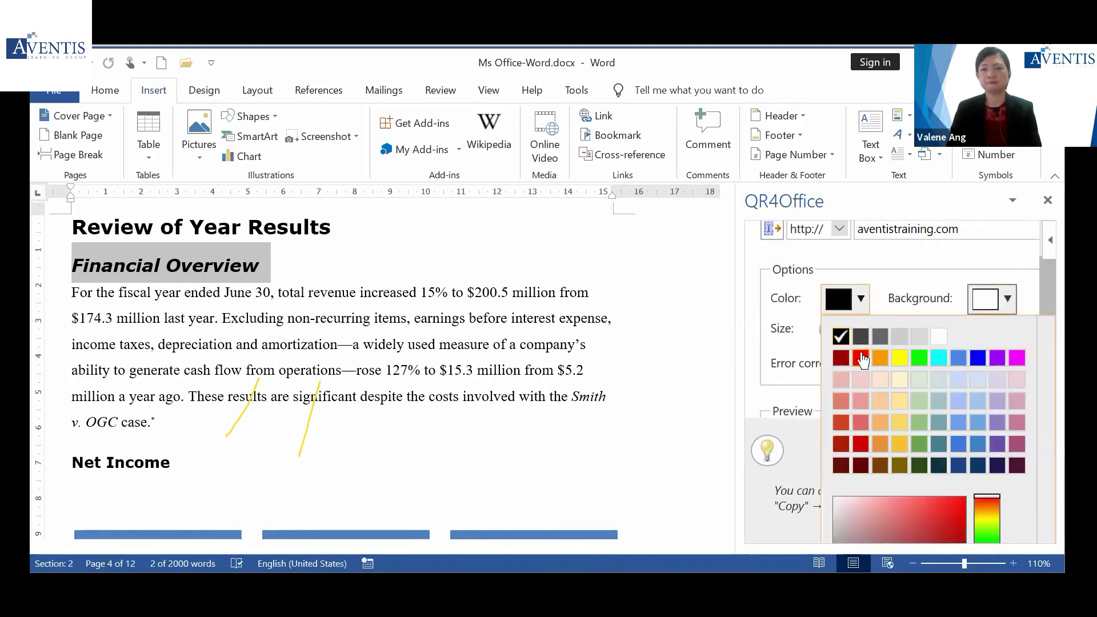
pyautogui.click(861, 359)
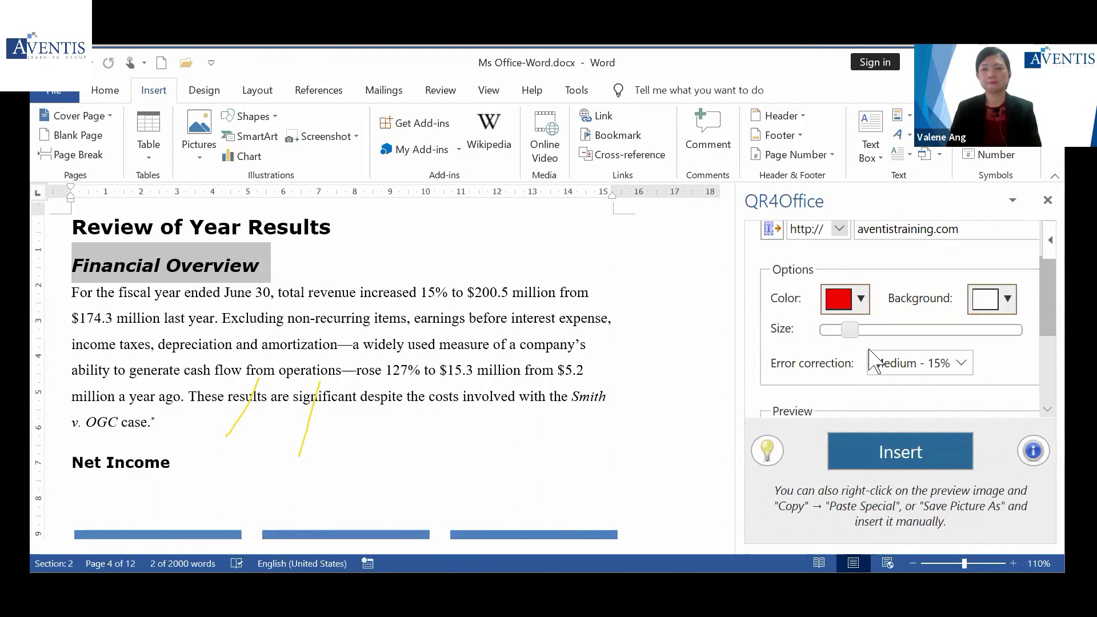
pyautogui.click(1007, 300)
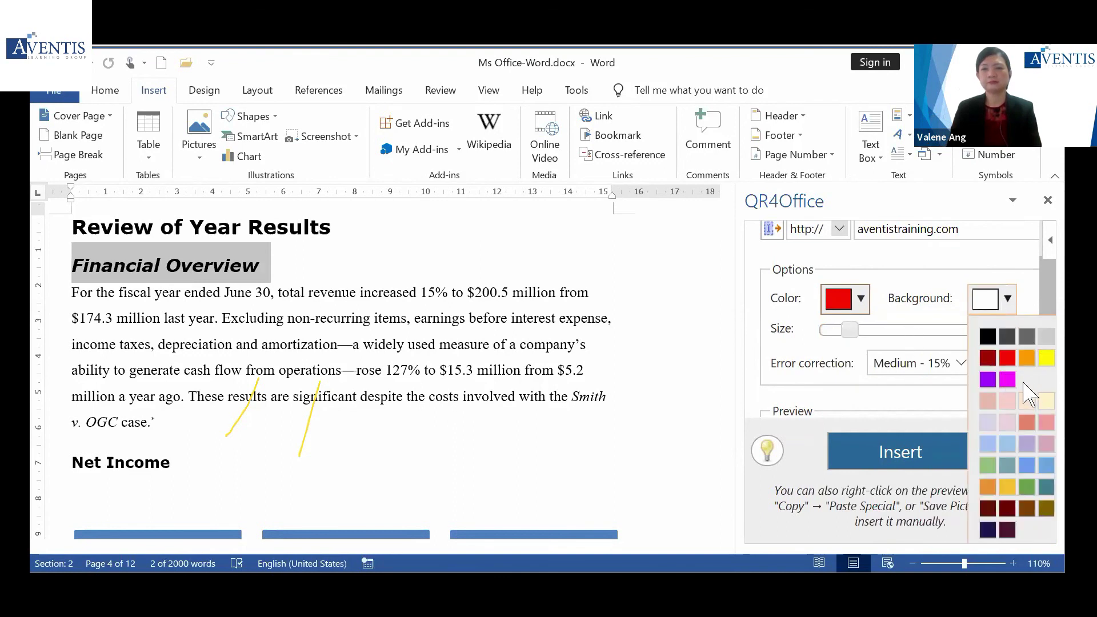
pyautogui.click(1026, 465)
# Enlarge the QR code to 100 x 100 px and set its color to black on a white background
pyautogui.moveTo(850, 329); pyautogui.dragTo(864, 330)
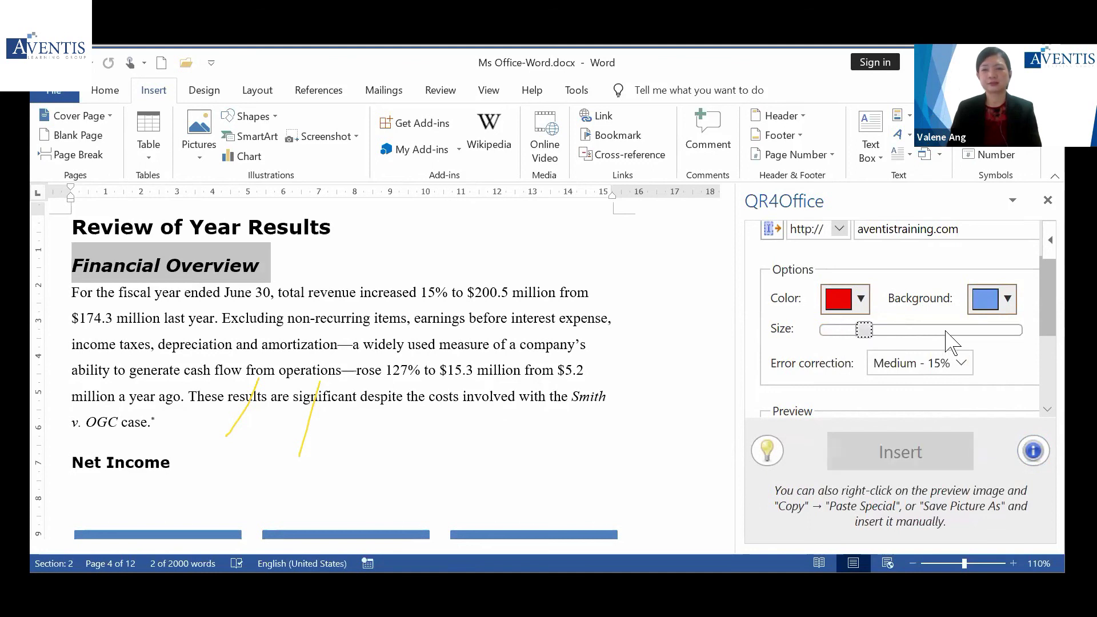
pyautogui.moveTo(1045, 320); pyautogui.dragTo(1041, 380)
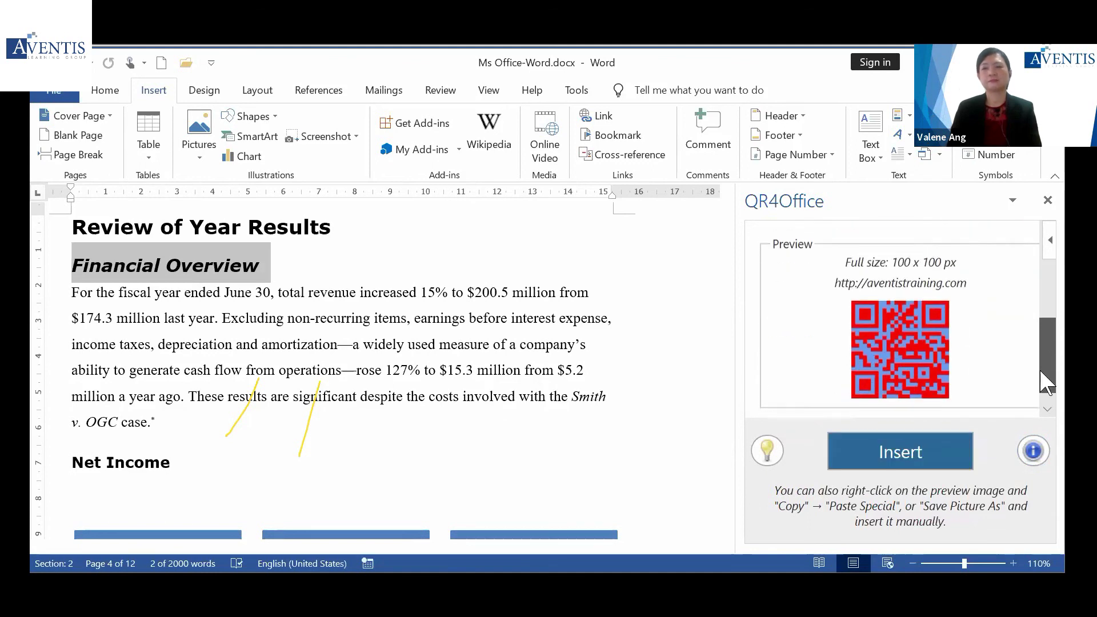
pyautogui.scroll(3, 971, 342)
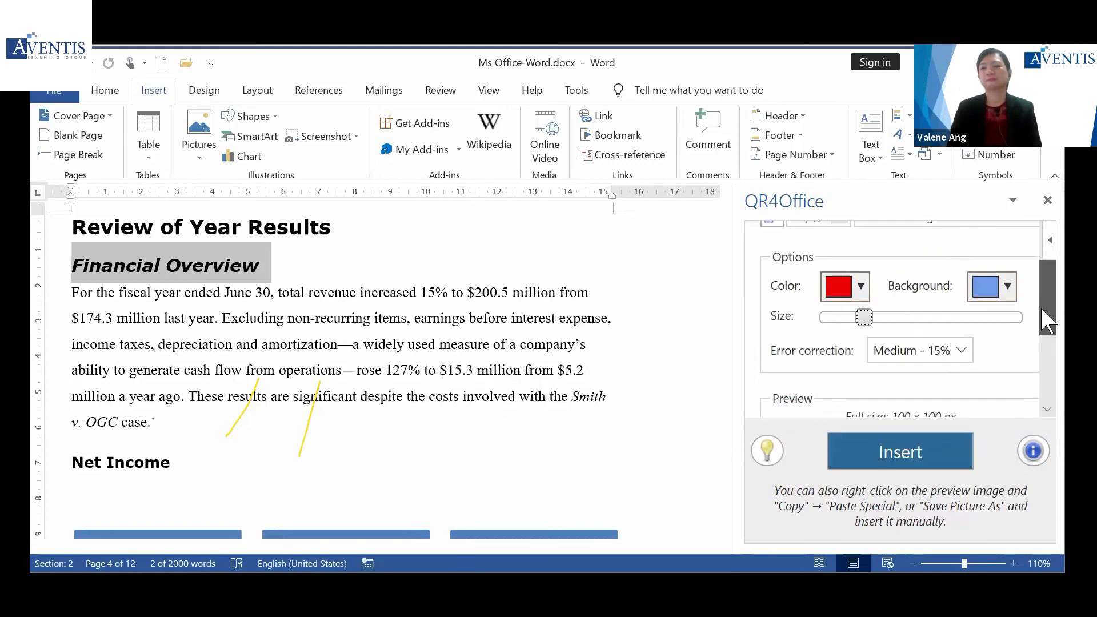
pyautogui.click(861, 297)
pyautogui.click(848, 337)
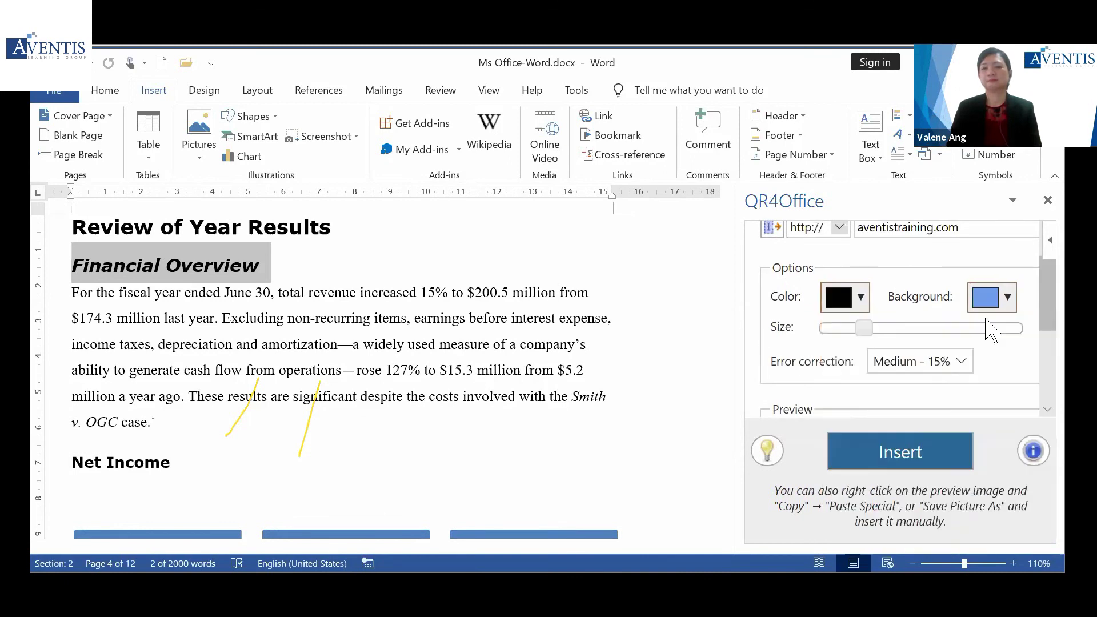
pyautogui.click(1006, 297)
pyautogui.click(987, 336)
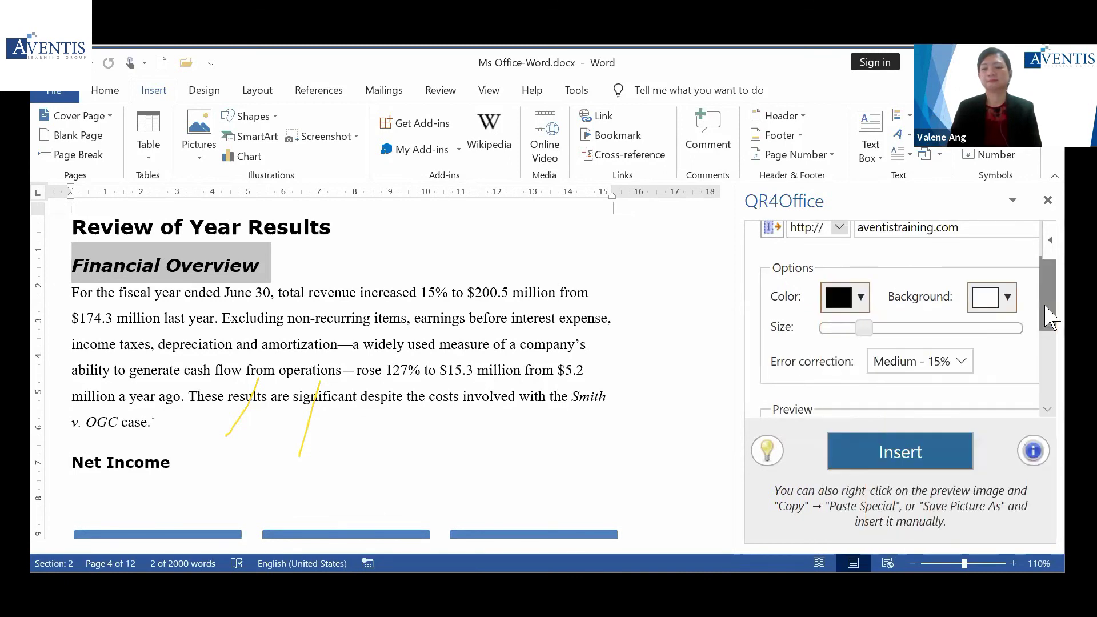
pyautogui.moveTo(1050, 317); pyautogui.dragTo(1050, 386)
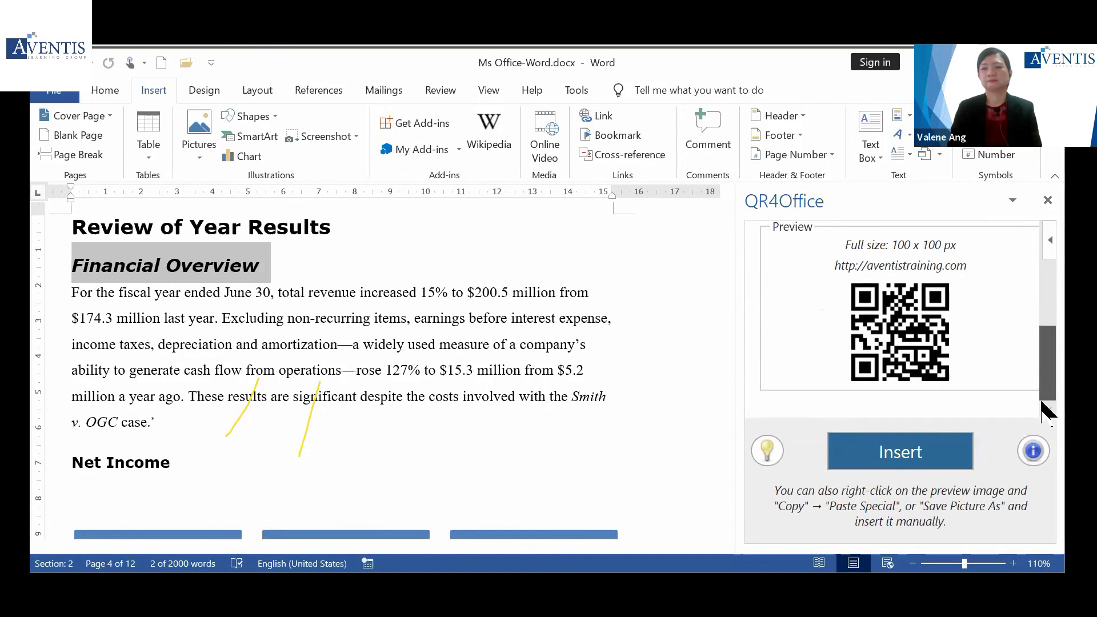
# Insert the QR code at the end of the Financial Overview paragraph, after "v. OGC case."
pyautogui.click(461, 443)
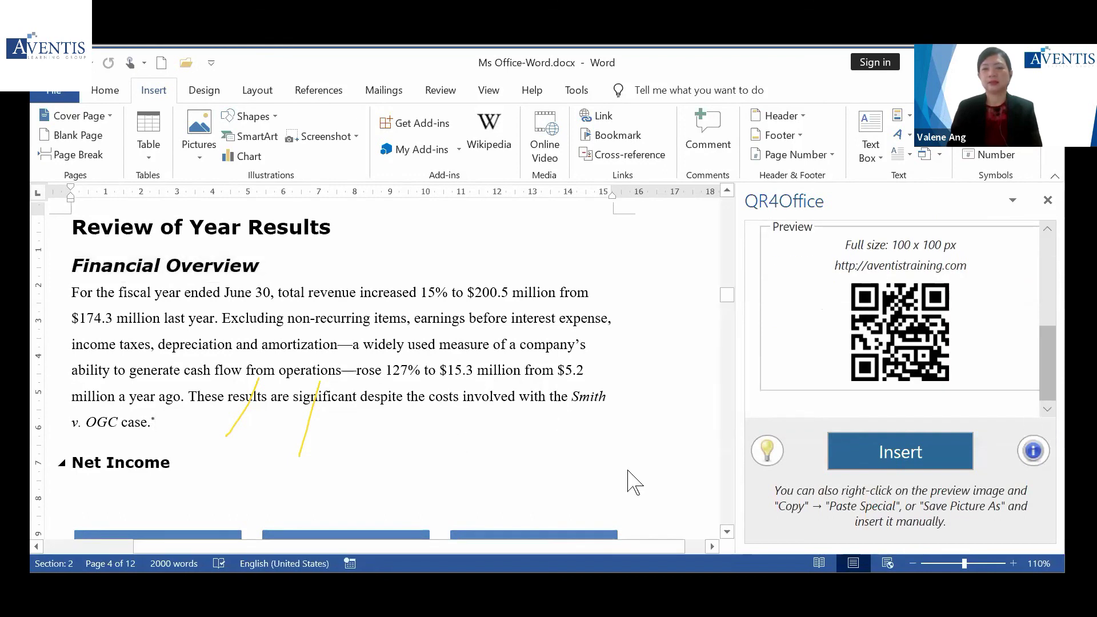
pyautogui.click(922, 451)
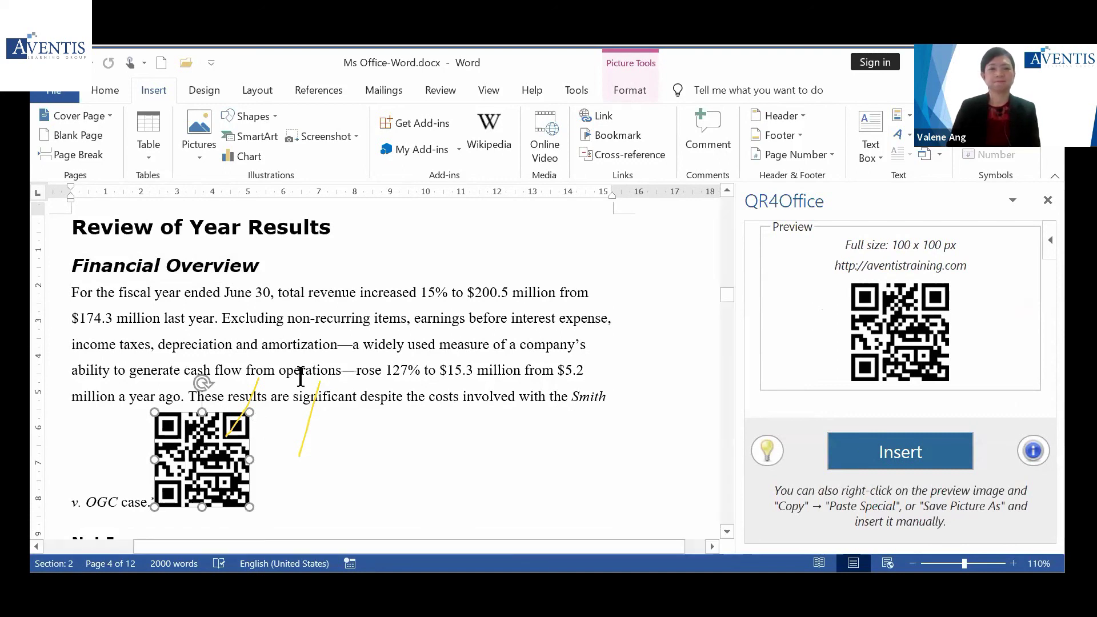
pyautogui.scroll(-1, 301, 377)
pyautogui.scroll(-4, 301, 377)
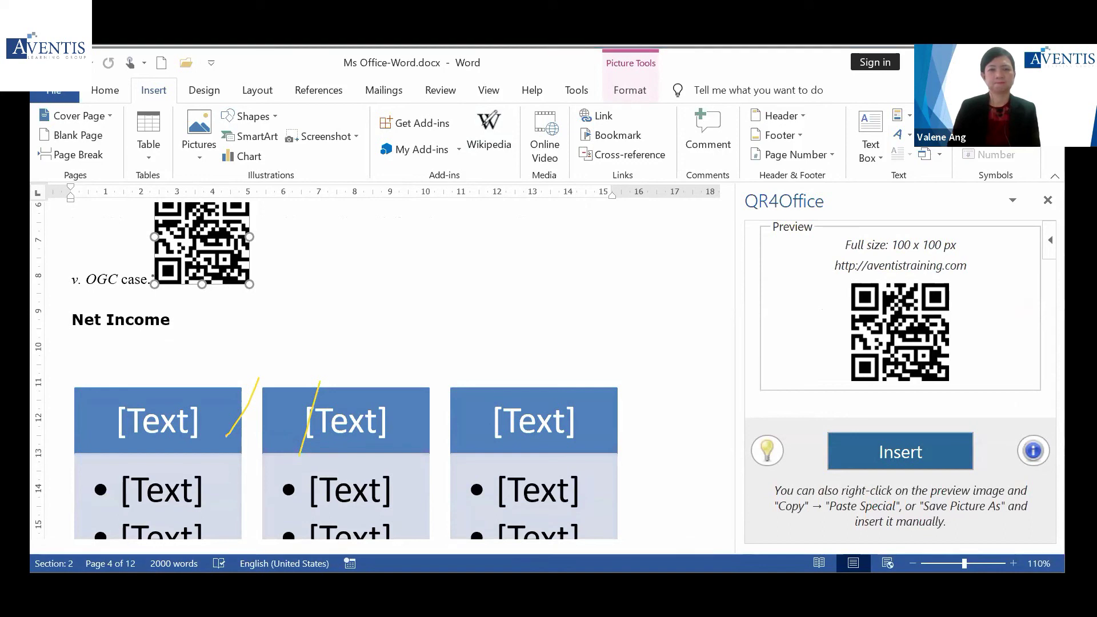
pyautogui.click(301, 417)
pyautogui.click(245, 406)
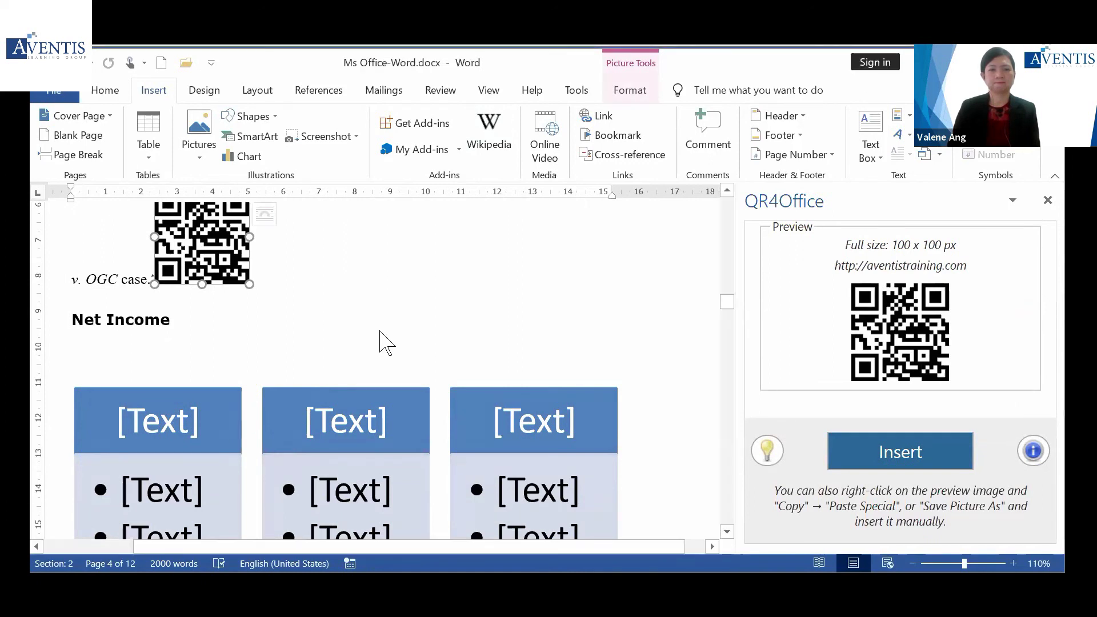
# Search online pictures with Bing Image Search for "logo"
pyautogui.scroll(-3, 380, 331)
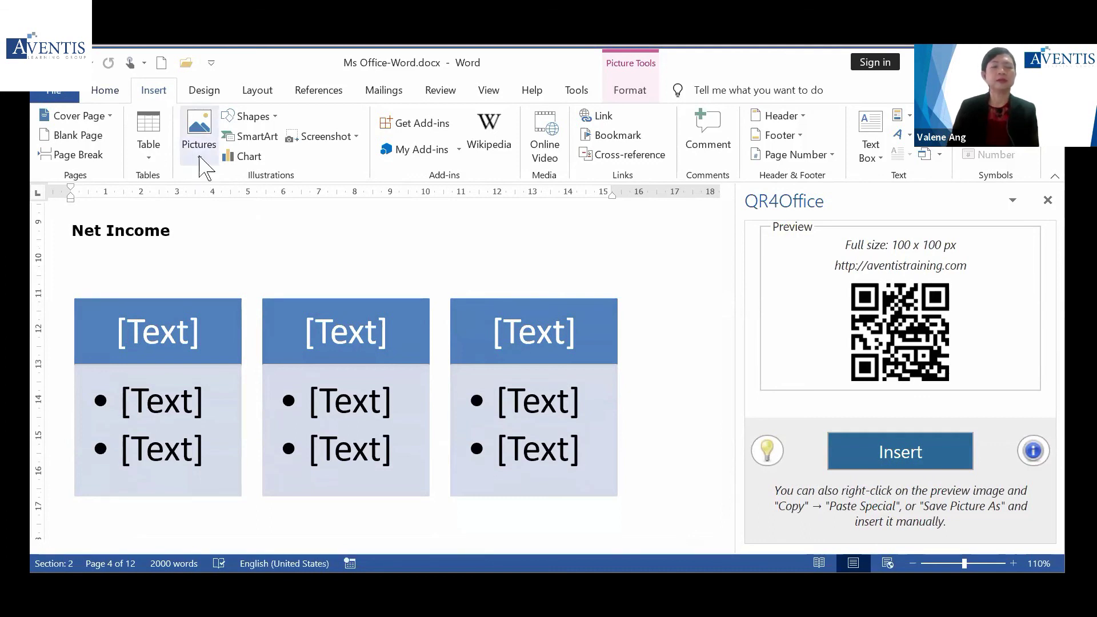
pyautogui.click(200, 162)
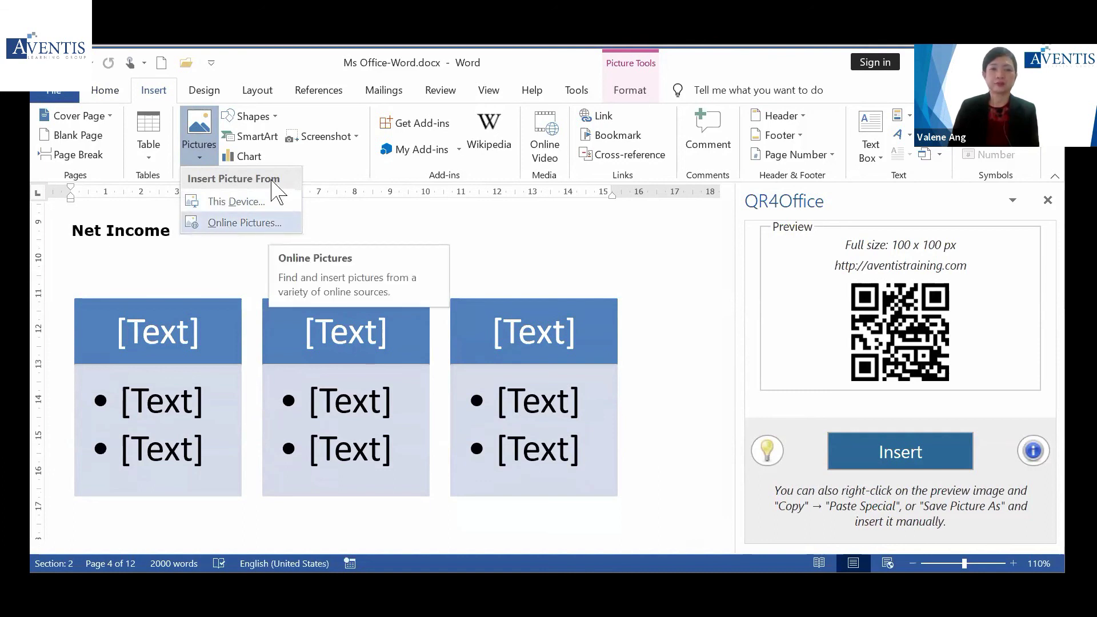
pyautogui.click(256, 223)
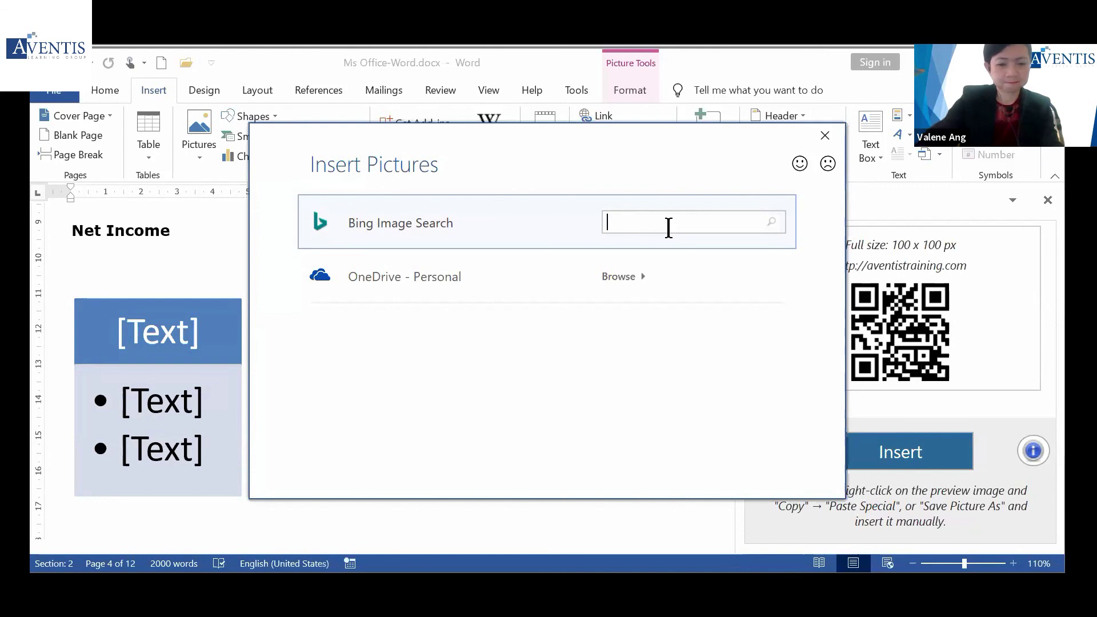
pyautogui.write('go')
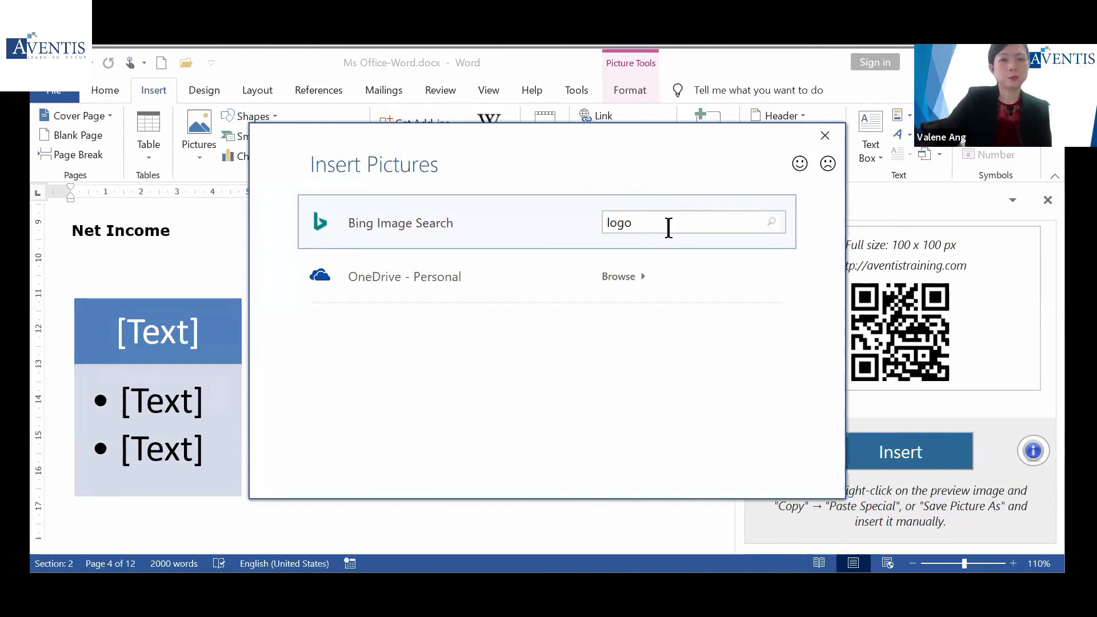
pyautogui.press('Return')
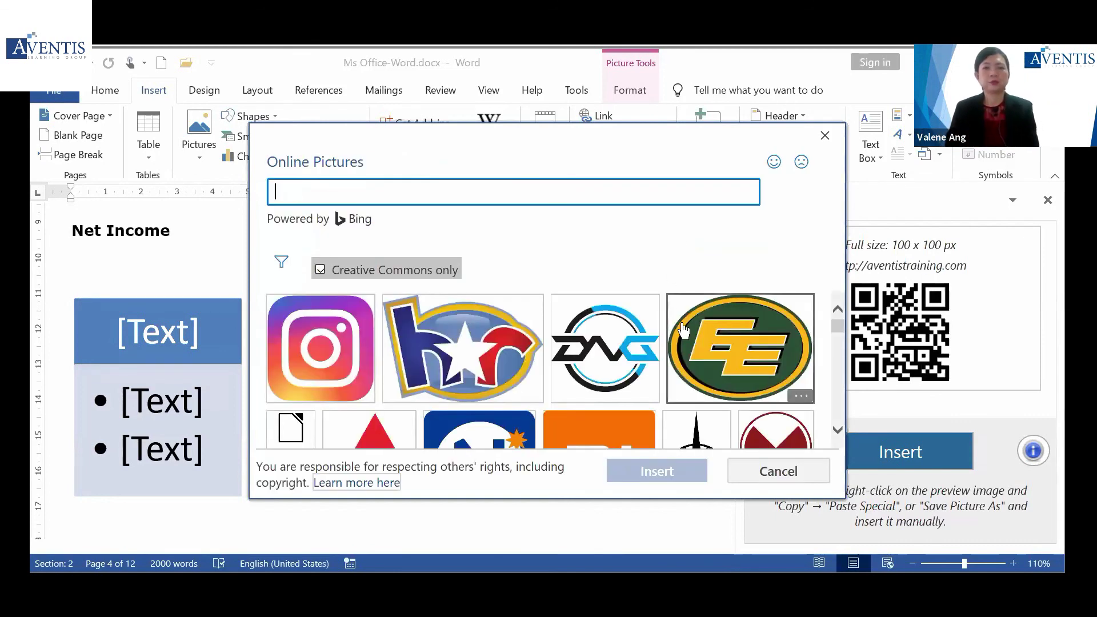
# Browse the logo image results and insert the Wacom logo into the document
pyautogui.scroll(-5, 684, 330)
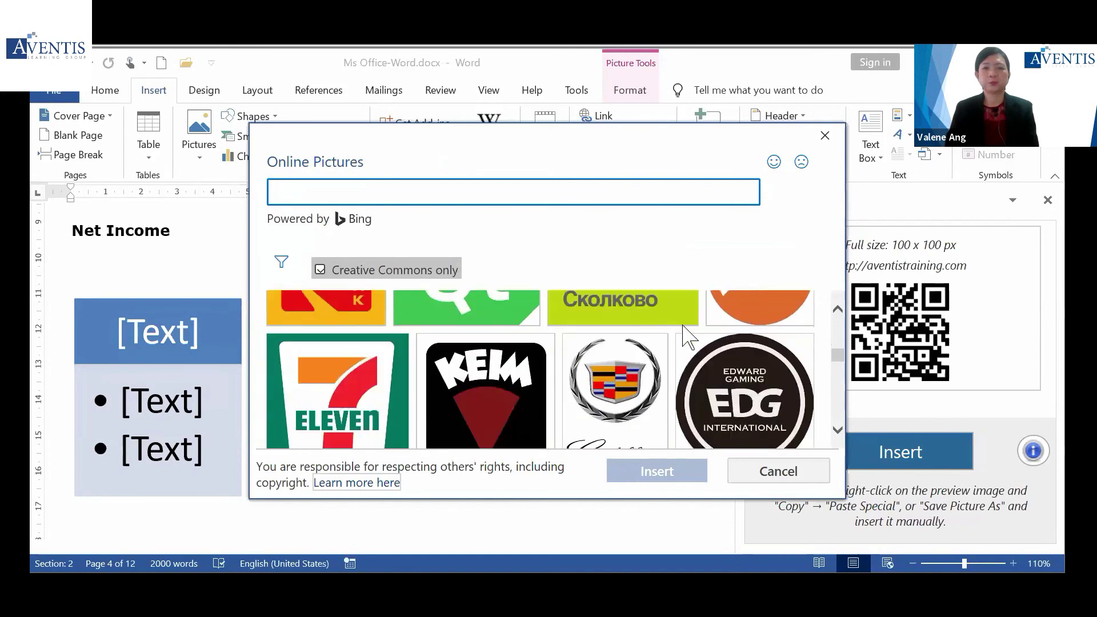
pyautogui.scroll(-6, 684, 332)
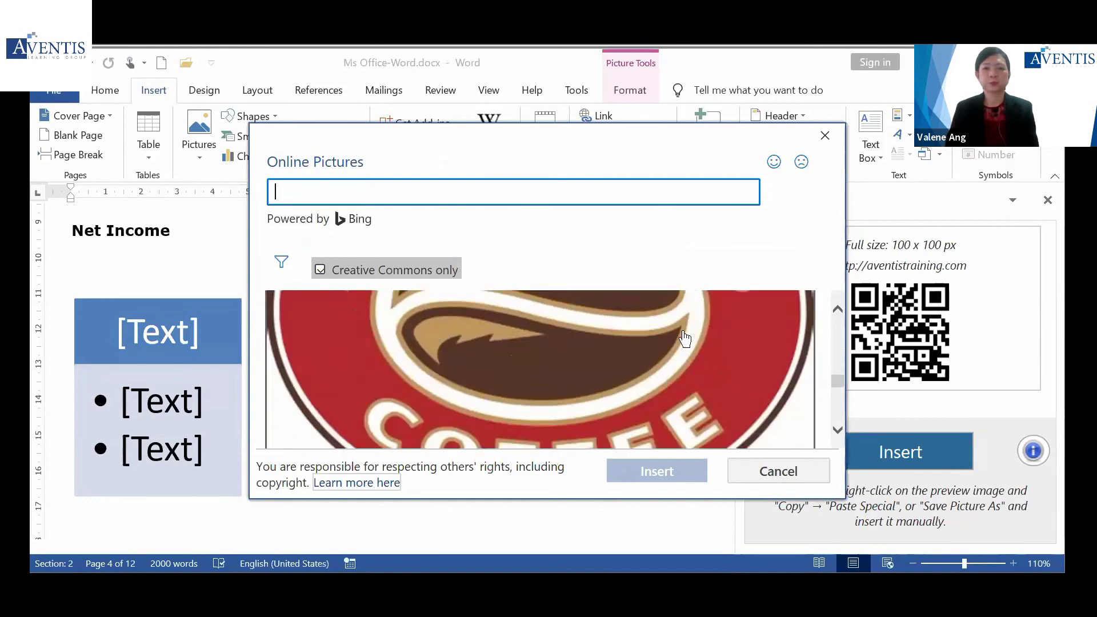
pyautogui.scroll(-2, 683, 332)
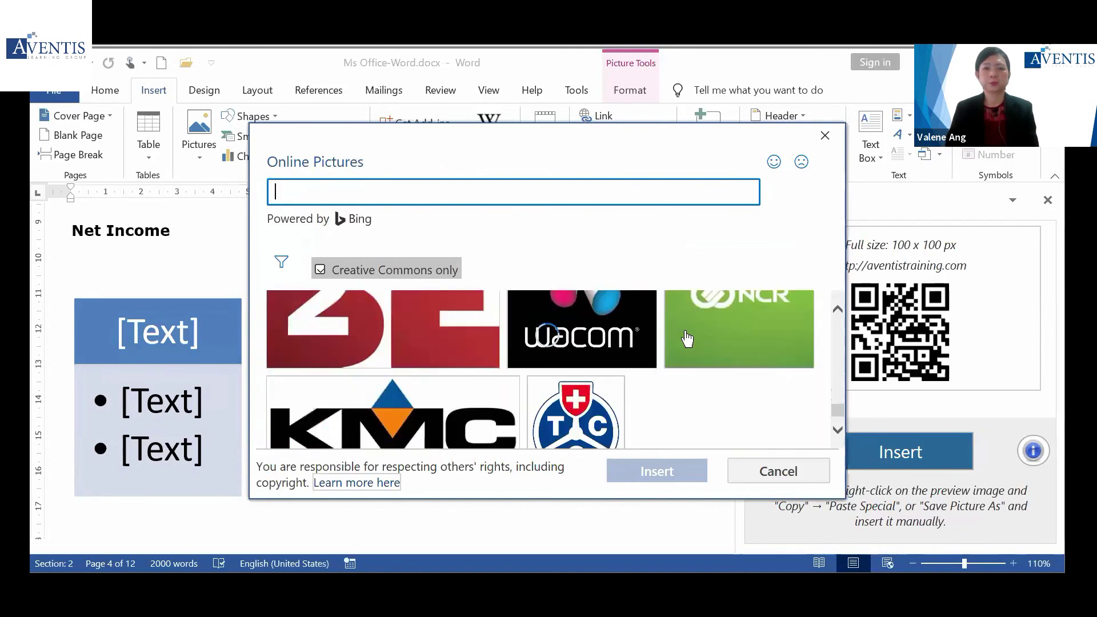
pyautogui.scroll(2, 686, 338)
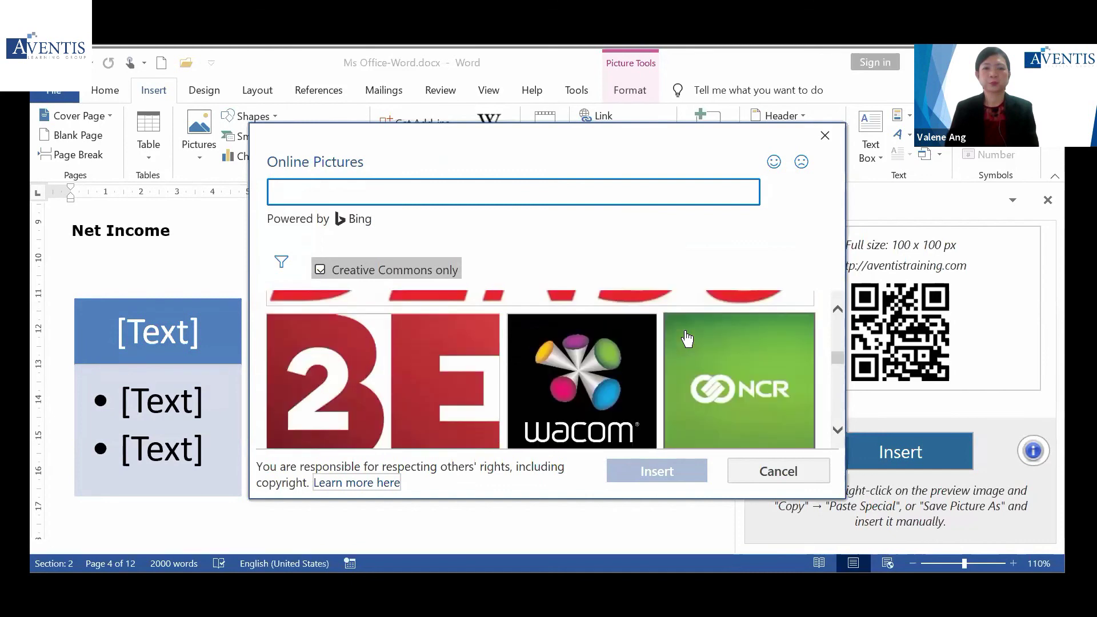
pyautogui.click(567, 390)
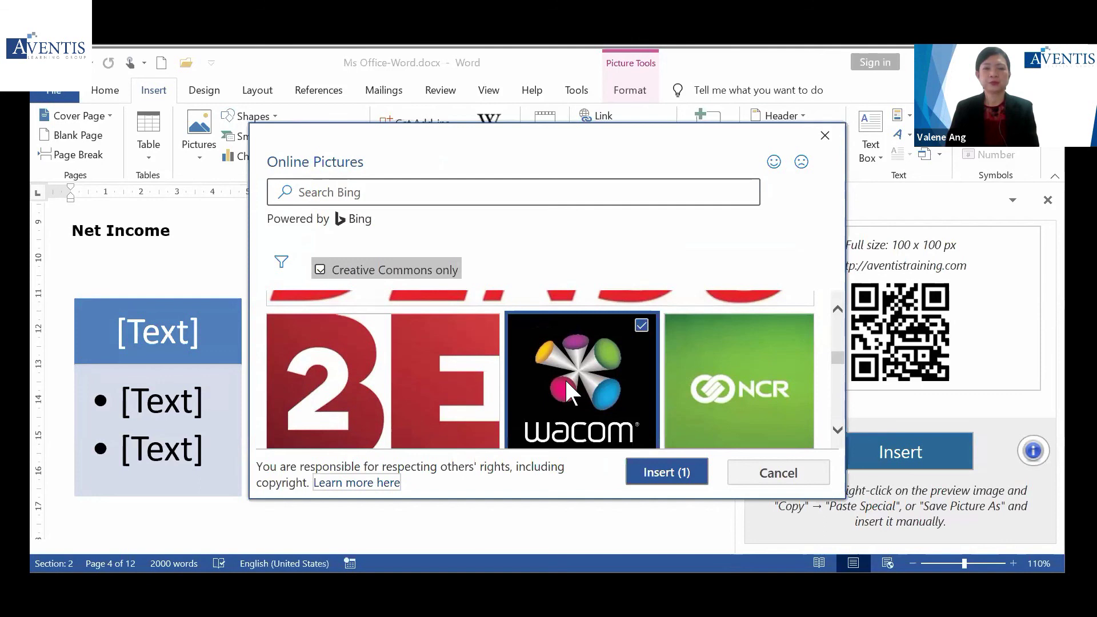
pyautogui.click(666, 473)
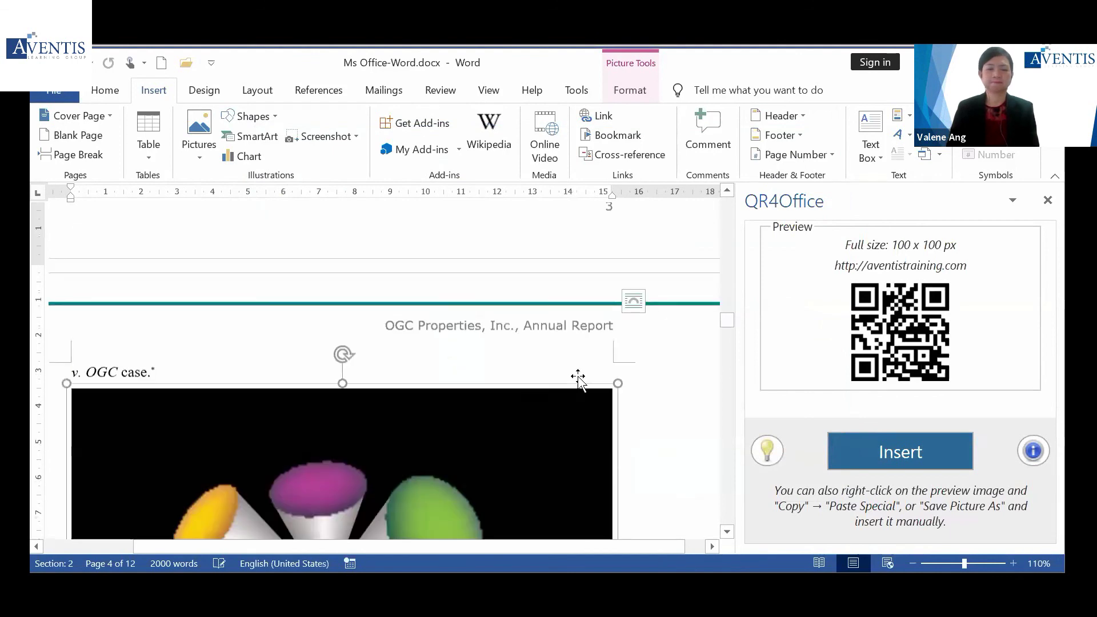
# Shrink the Wacom logo together with its caption, and reduce the picture alone to about 6 cm wide
pyautogui.moveTo(617, 284); pyautogui.dragTo(337, 443)
pyautogui.scroll(-3, 389, 306)
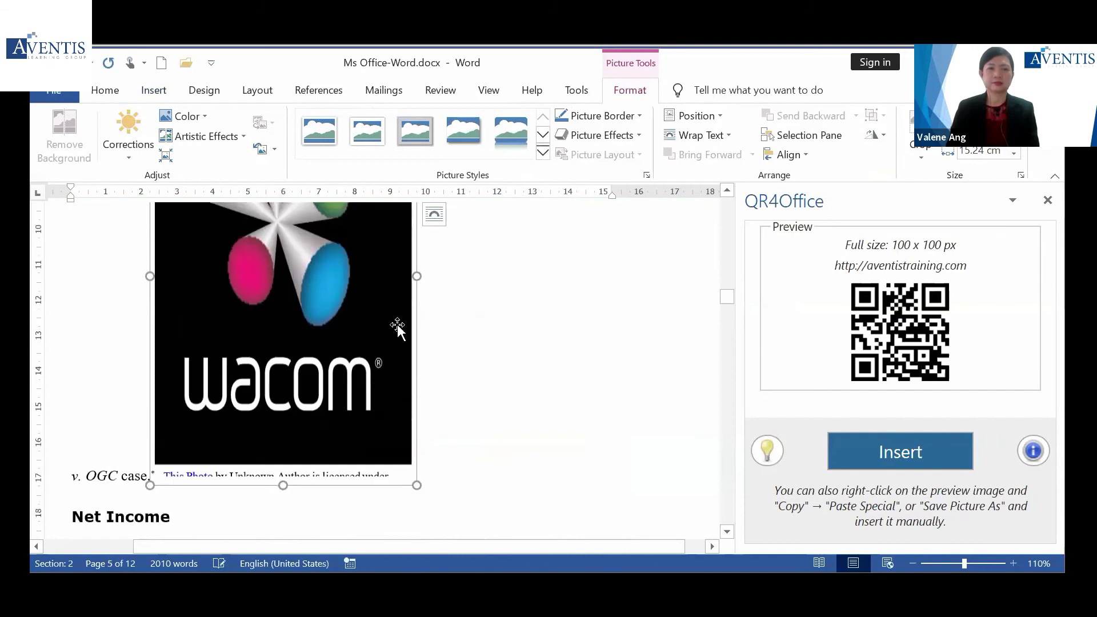
pyautogui.scroll(1, 395, 300)
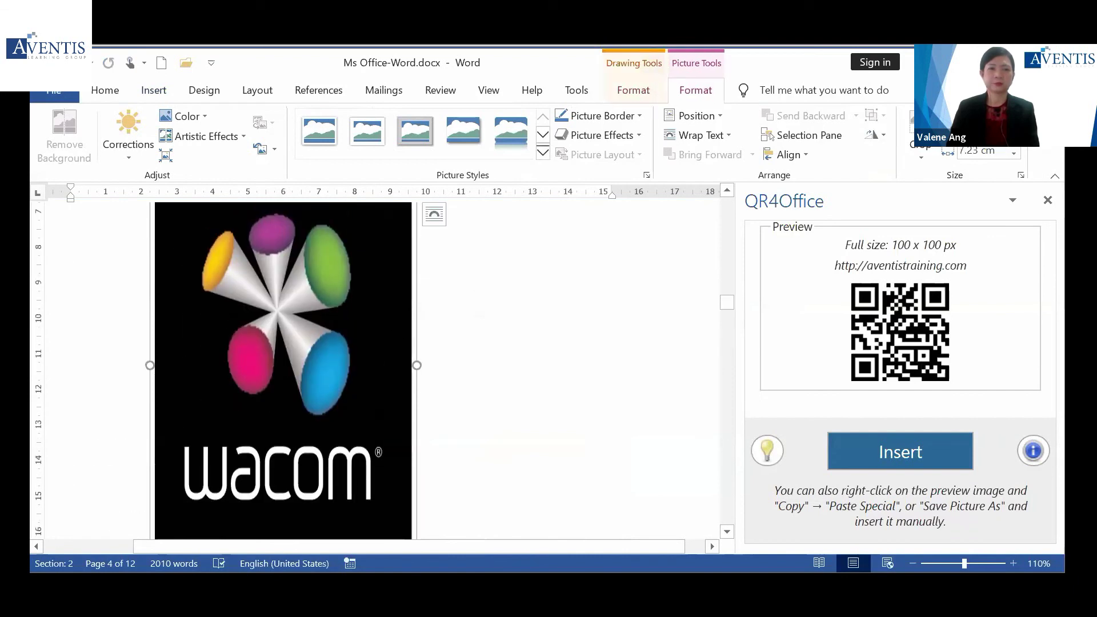
pyautogui.click(410, 540)
pyautogui.scroll(-2, 414, 526)
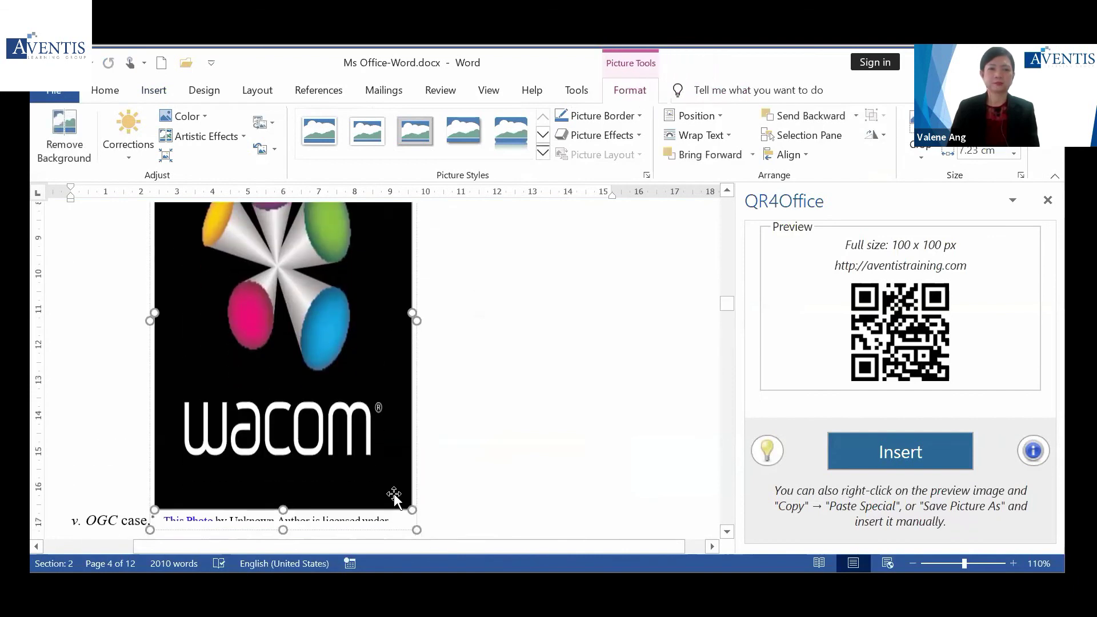
pyautogui.moveTo(411, 506); pyautogui.dragTo(367, 256)
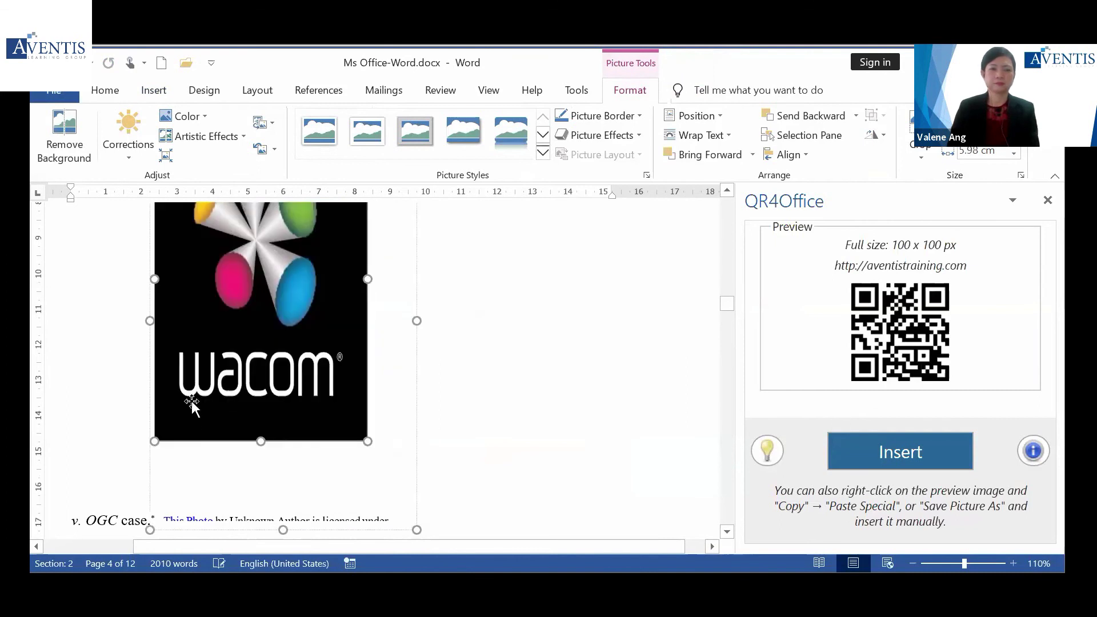
# Reduce the Wacom logo's height to about 3 cm, then cut it from its caption frame and paste it after "$5.2" in the paragraph
pyautogui.moveTo(257, 445); pyautogui.dragTo(309, 226)
pyautogui.scroll(4, 394, 339)
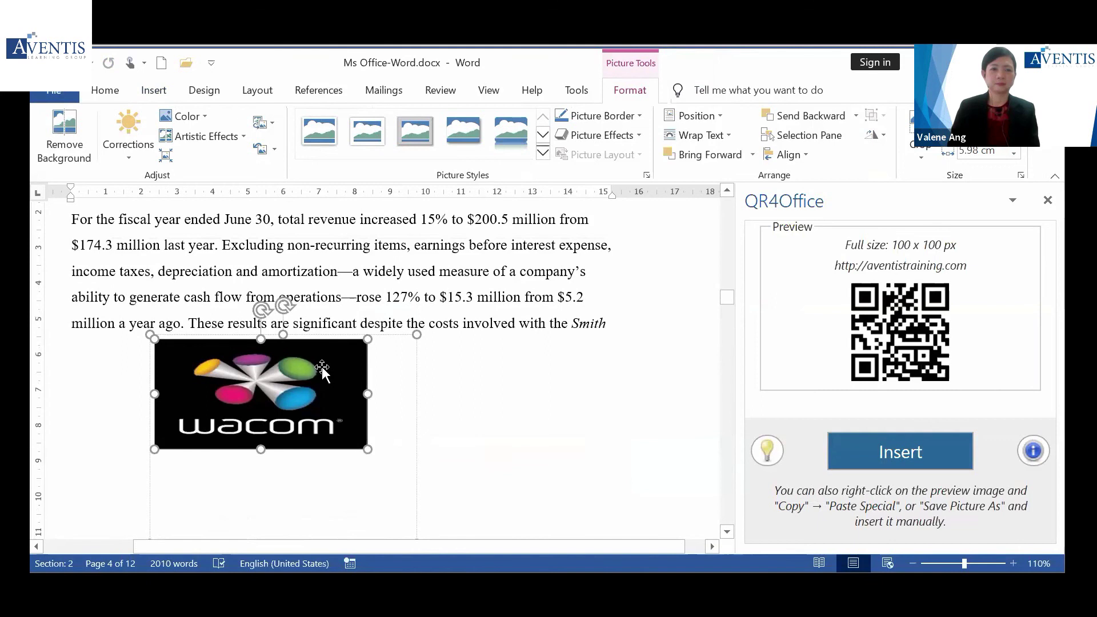
pyautogui.rightClick(329, 377)
pyautogui.click(371, 6)
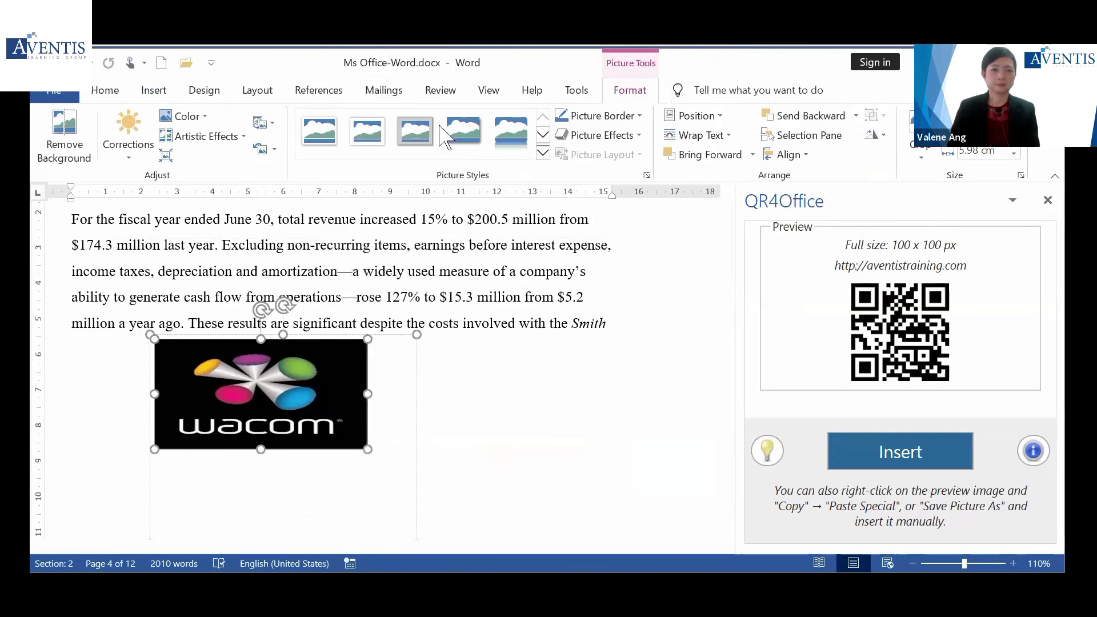
pyautogui.click(579, 299)
pyautogui.rightClick(594, 297)
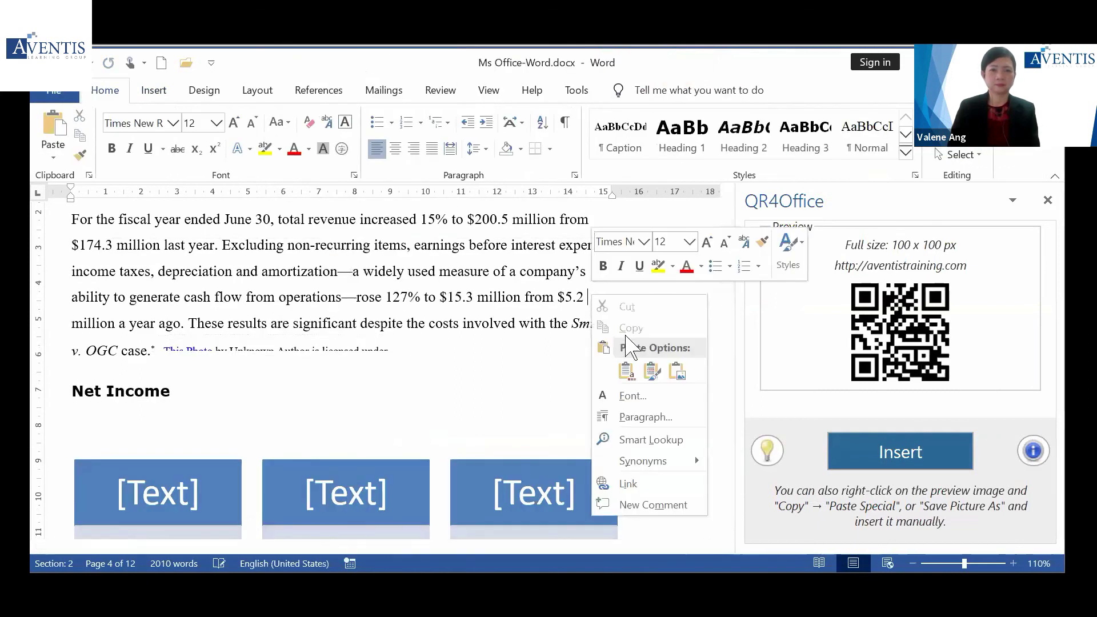
pyautogui.click(627, 369)
# Shrink the pasted Wacom logo to about 3.5 cm wide and place it near the end of the Financial Overview paragraph
pyautogui.moveTo(211, 355); pyautogui.dragTo(495, 358)
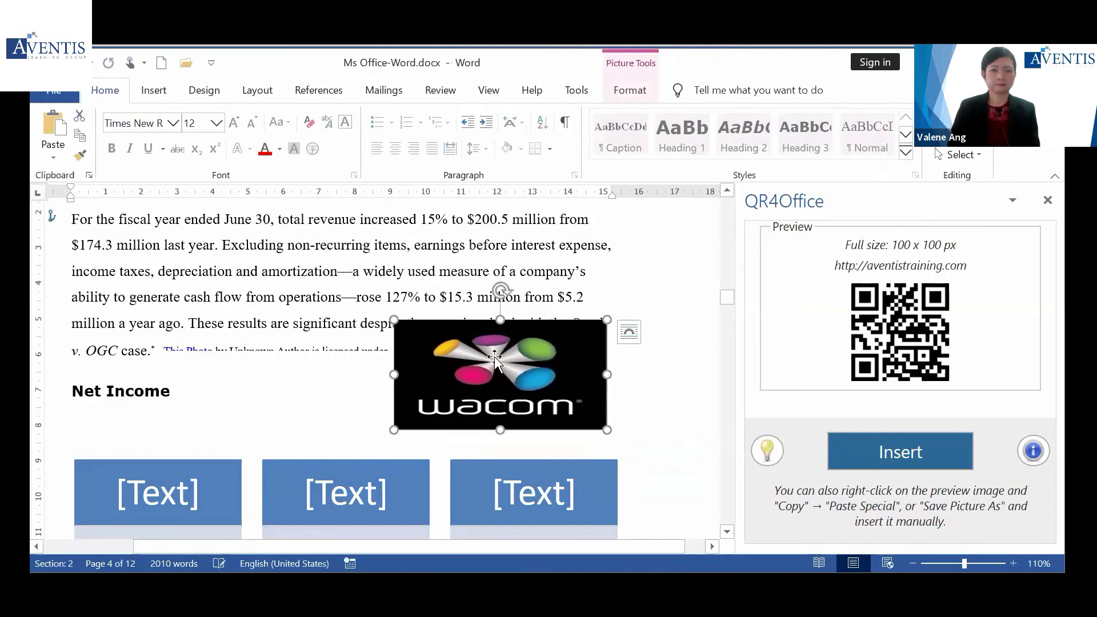
pyautogui.moveTo(606, 319); pyautogui.dragTo(515, 363)
pyautogui.moveTo(460, 397); pyautogui.dragTo(573, 376)
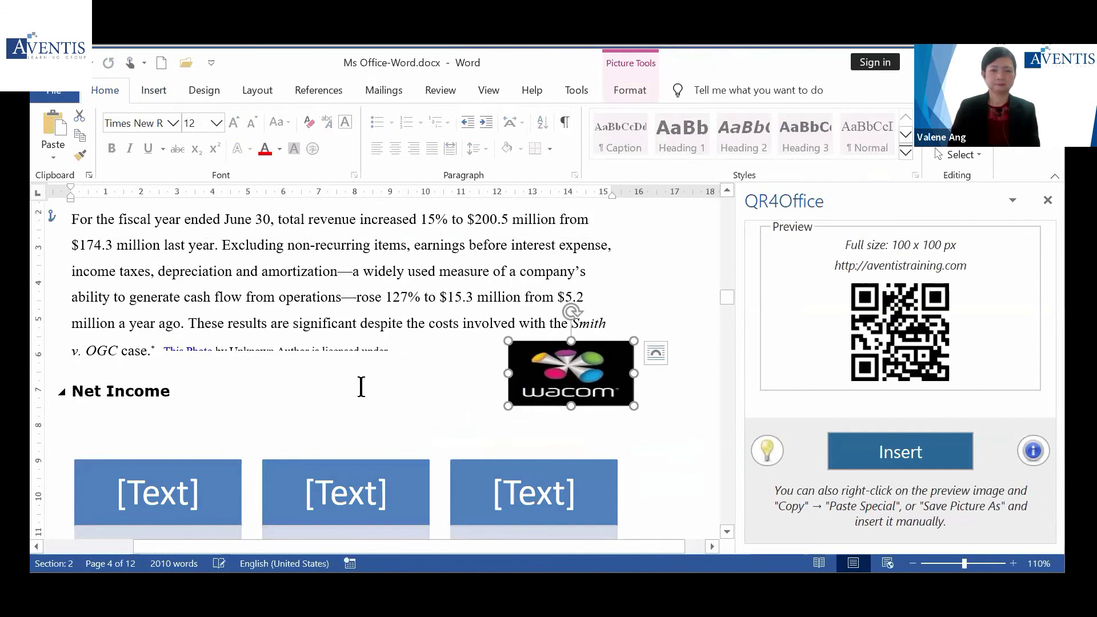
pyautogui.scroll(4, 361, 387)
pyautogui.scroll(-3, 521, 404)
pyautogui.moveTo(582, 434); pyautogui.dragTo(471, 402)
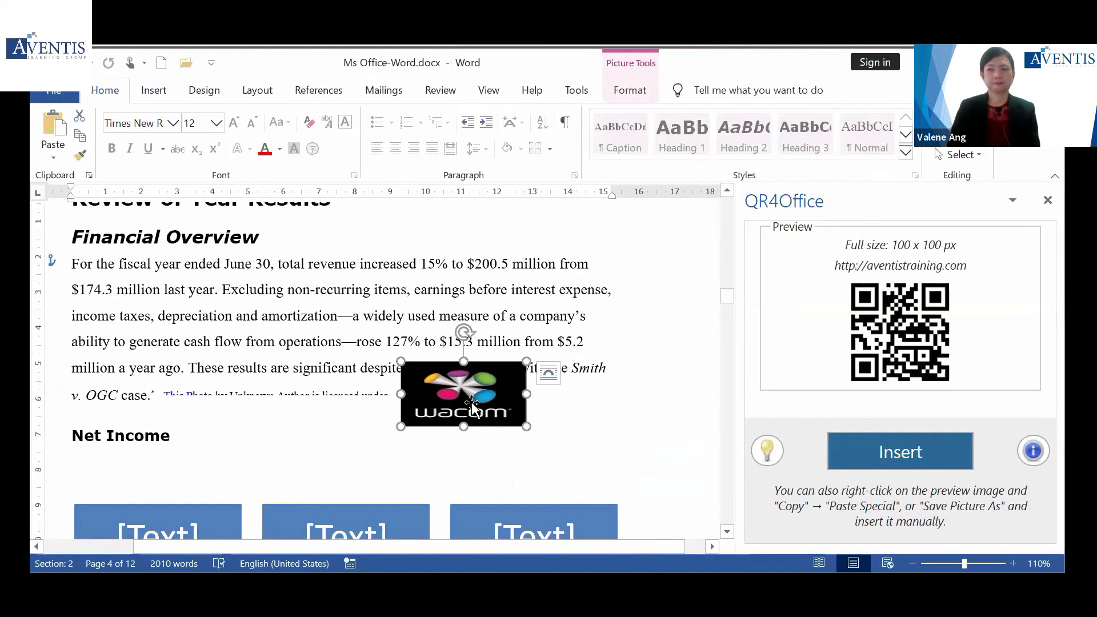
pyautogui.moveTo(471, 403); pyautogui.dragTo(492, 420)
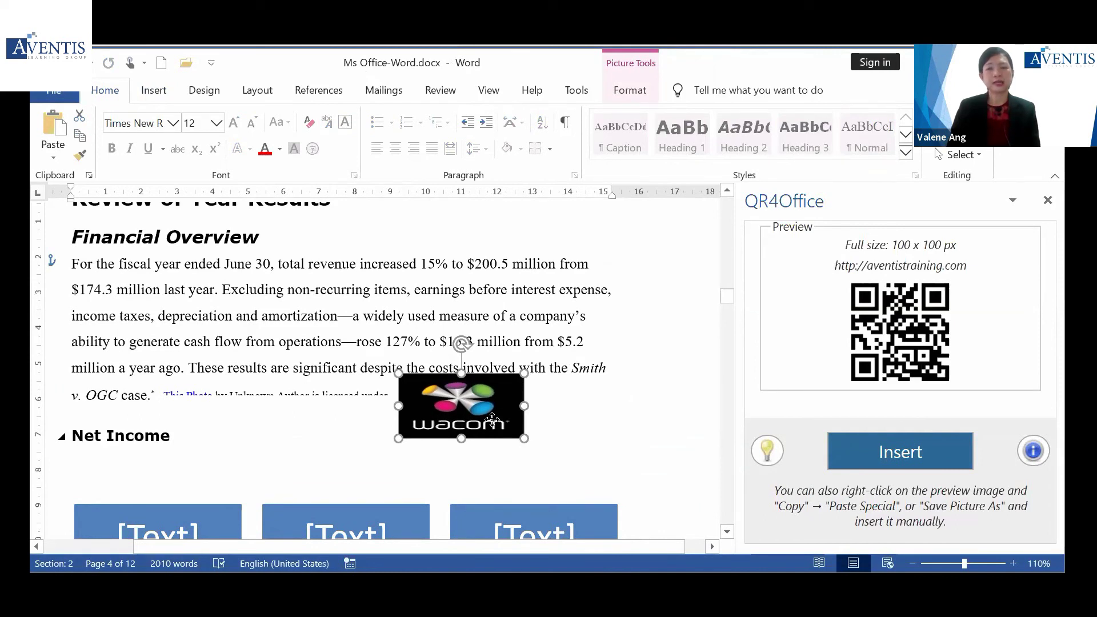
pyautogui.moveTo(492, 421); pyautogui.dragTo(494, 416)
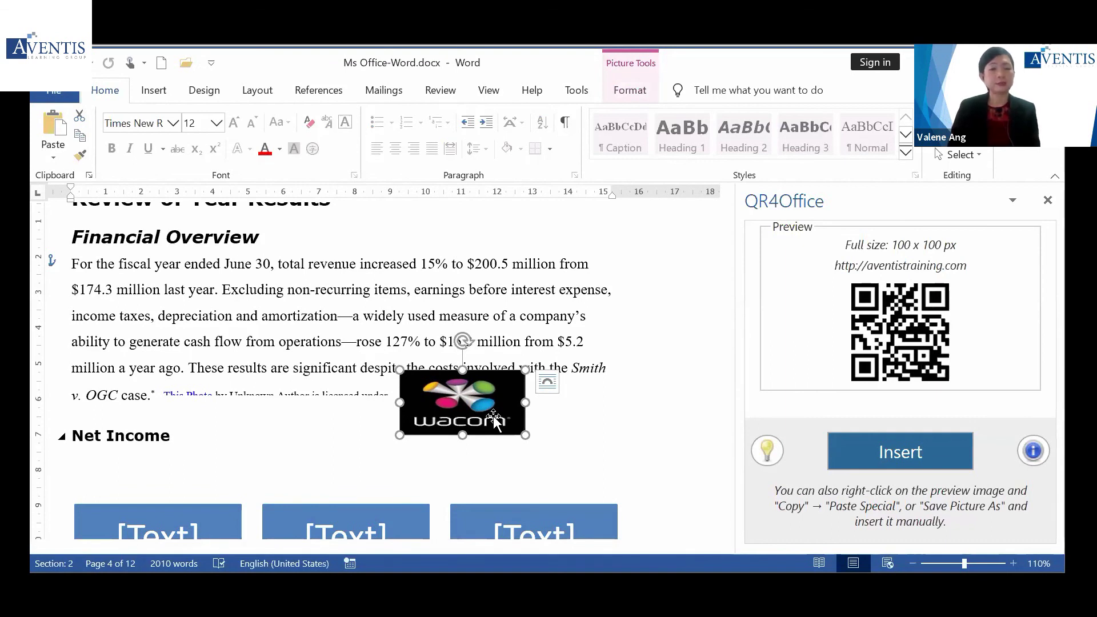
# Set the Wacom logo's layout to In Line with Text and place it, about 1.2 cm wide, before "earnings" in the paragraph
pyautogui.click(555, 384)
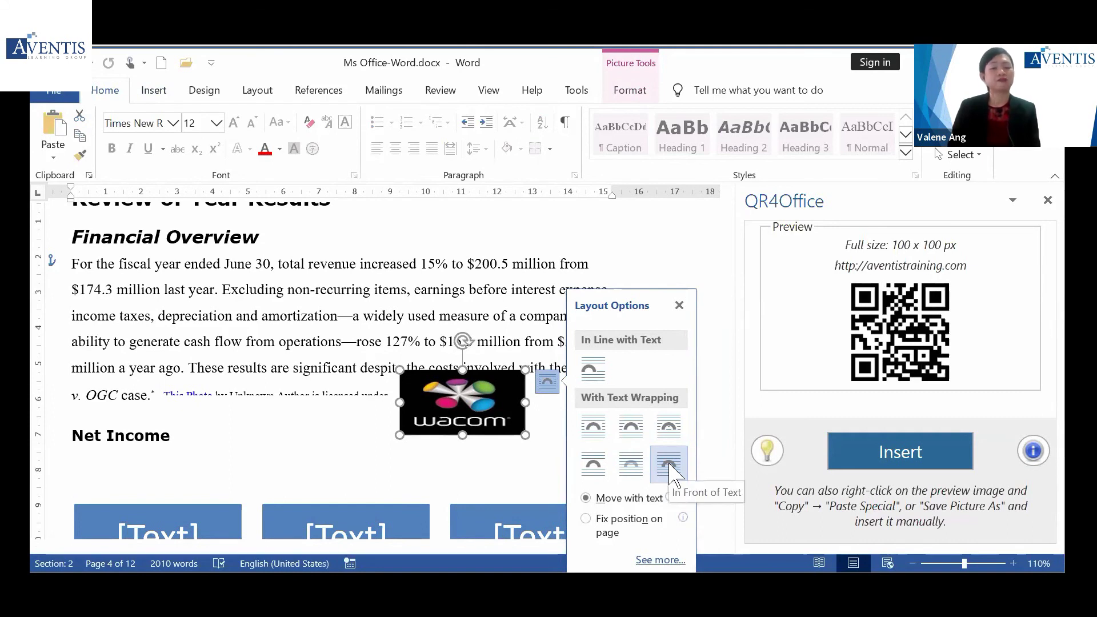
pyautogui.moveTo(481, 420); pyautogui.dragTo(444, 325)
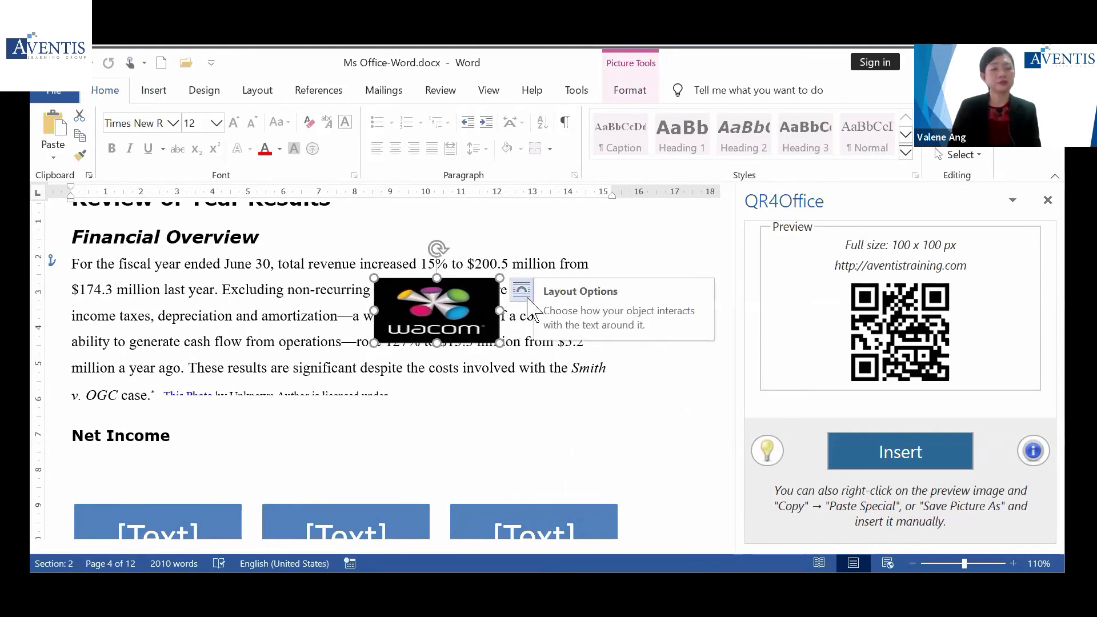
pyautogui.click(528, 299)
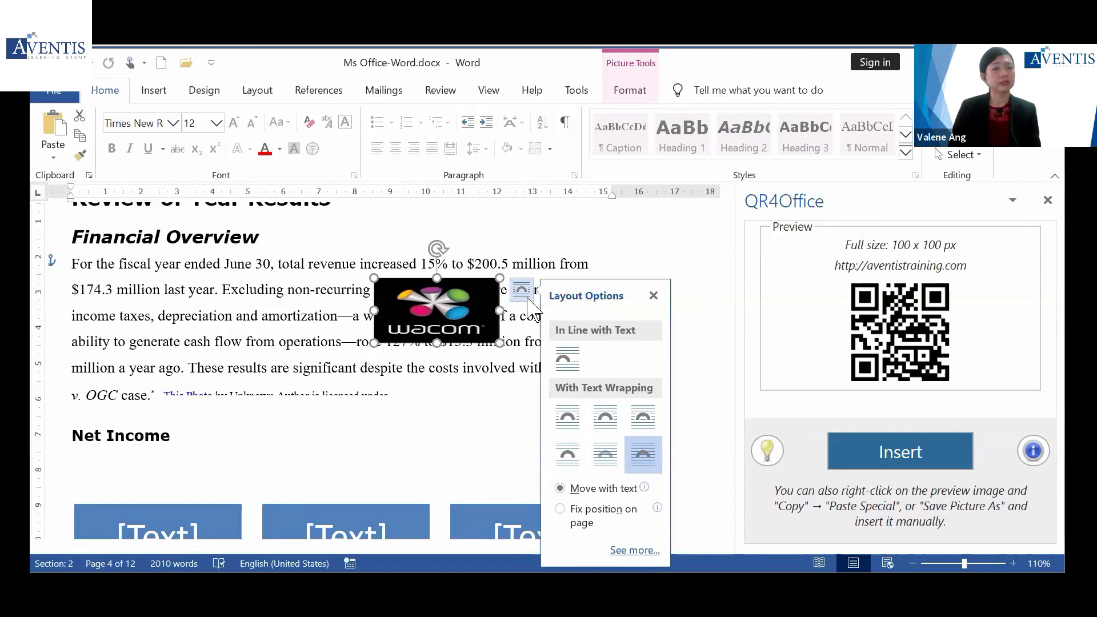
pyautogui.click(571, 360)
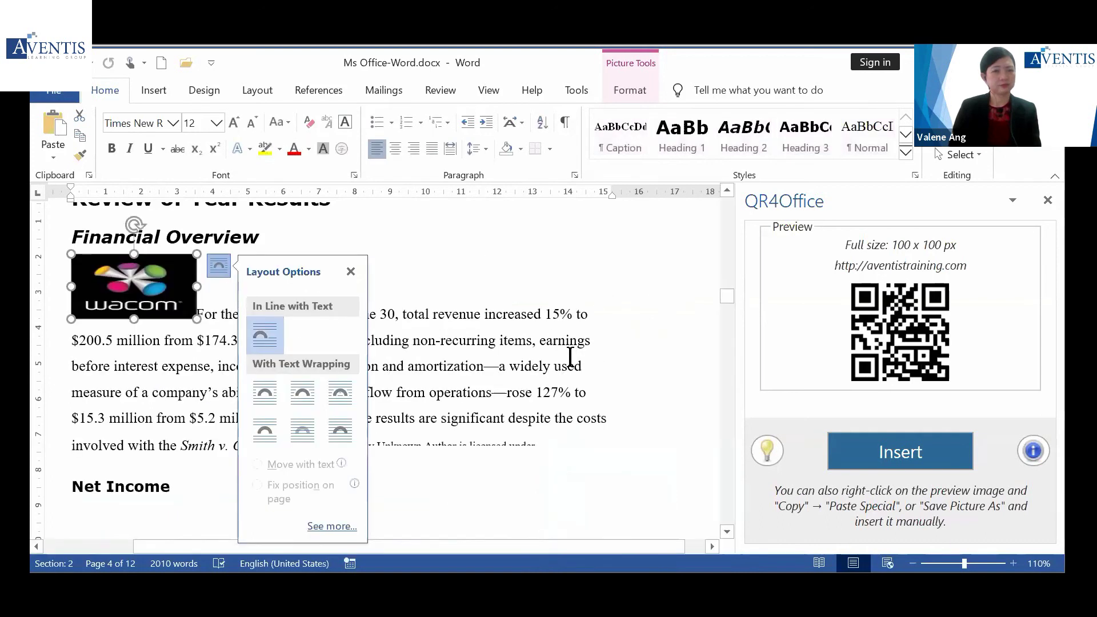
pyautogui.moveTo(197, 289); pyautogui.dragTo(115, 289)
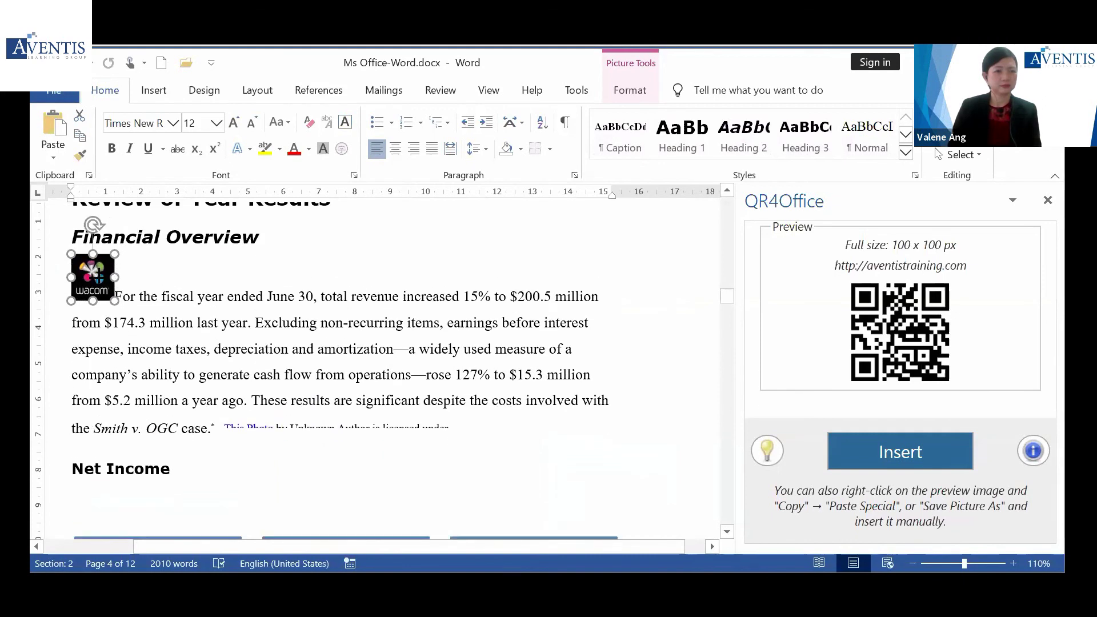
pyautogui.moveTo(90, 279); pyautogui.dragTo(449, 328)
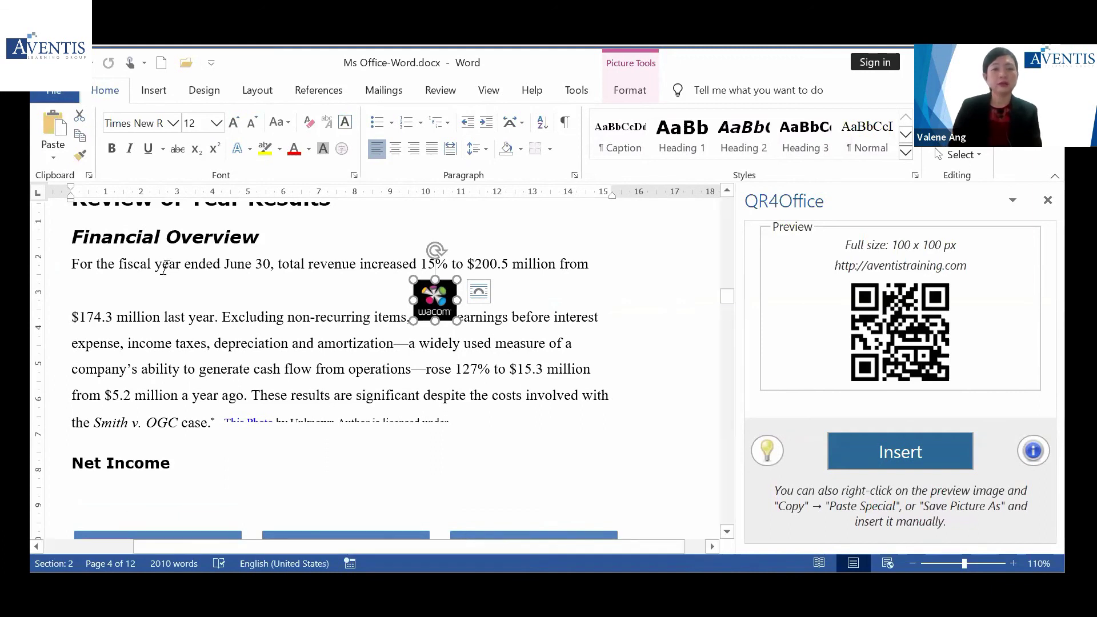
# Apply Square text wrapping to the logo and position it, about 1.9 cm wide, within the Financial Overview paragraph
pyautogui.click(480, 292)
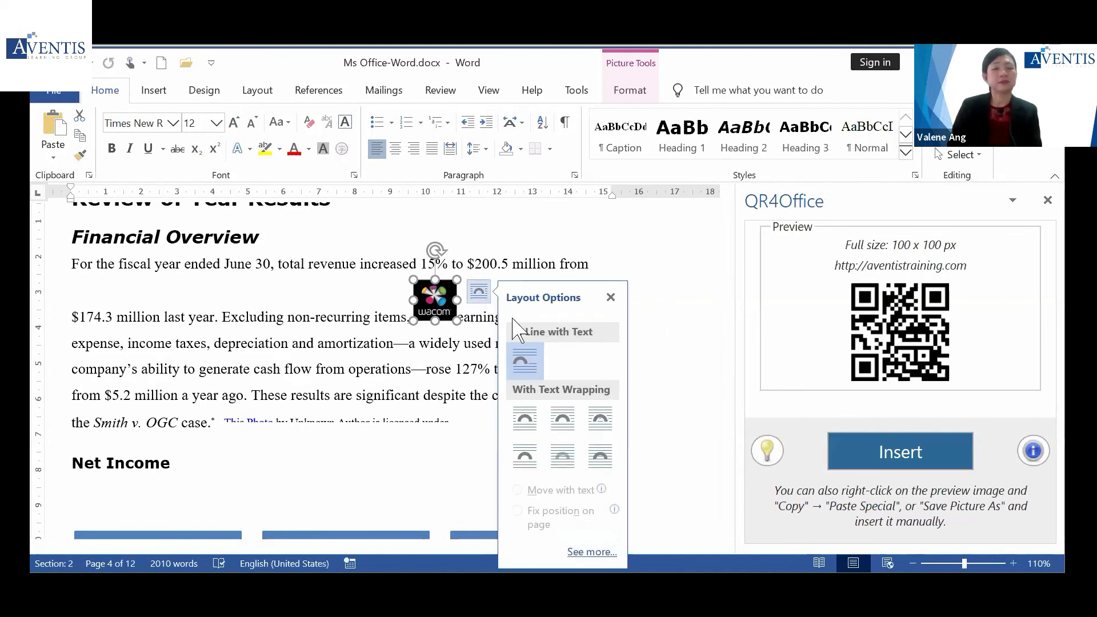
pyautogui.click(532, 416)
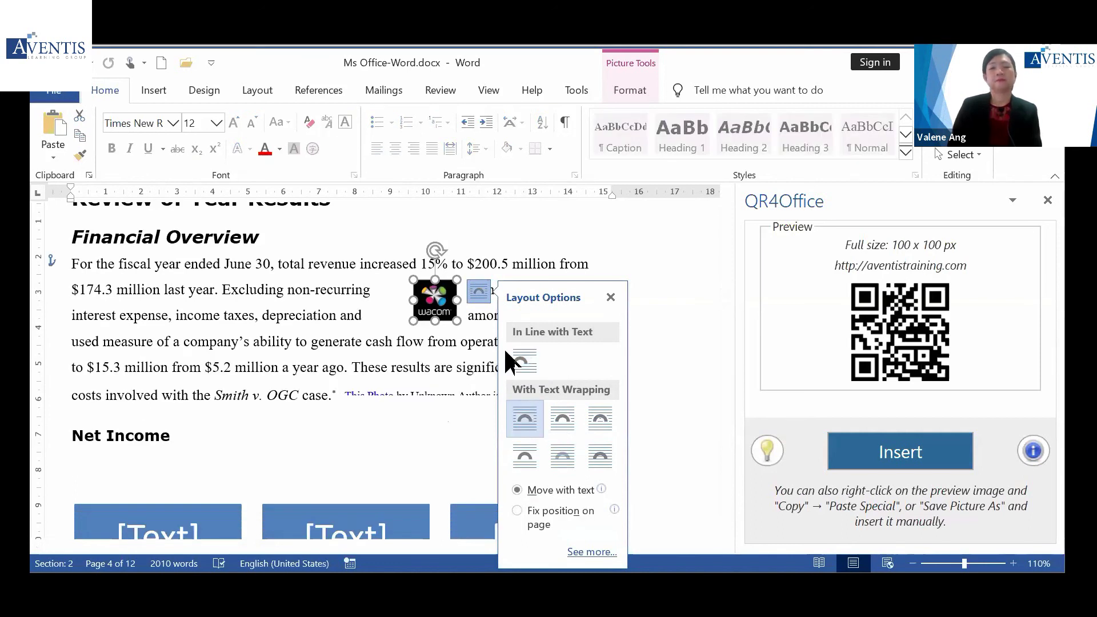
pyautogui.moveTo(437, 299); pyautogui.dragTo(273, 350)
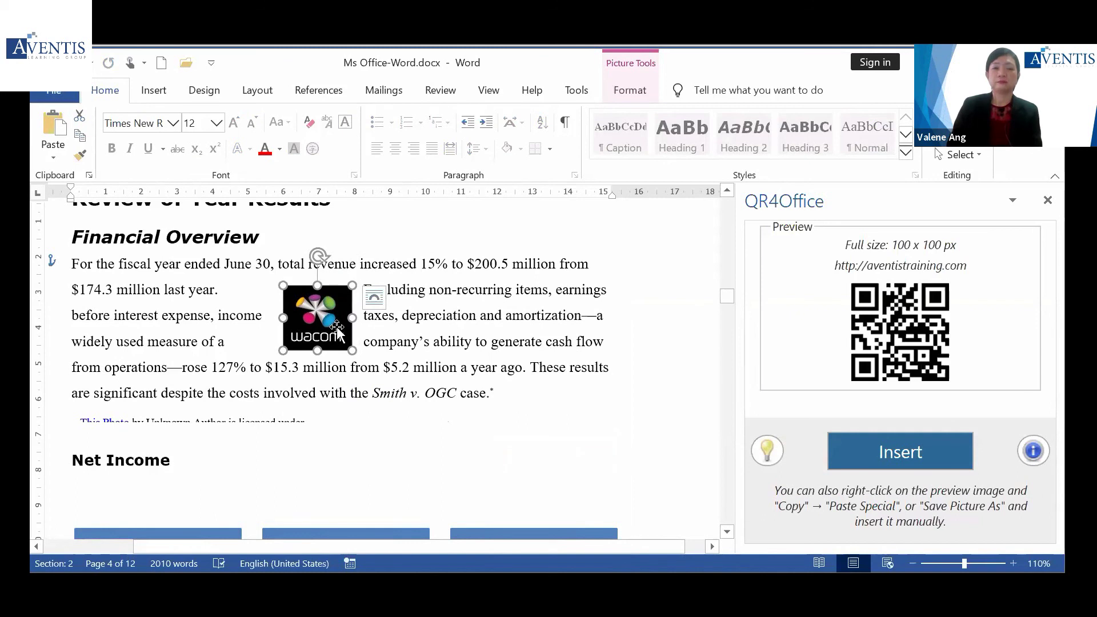
pyautogui.moveTo(337, 330); pyautogui.dragTo(328, 329)
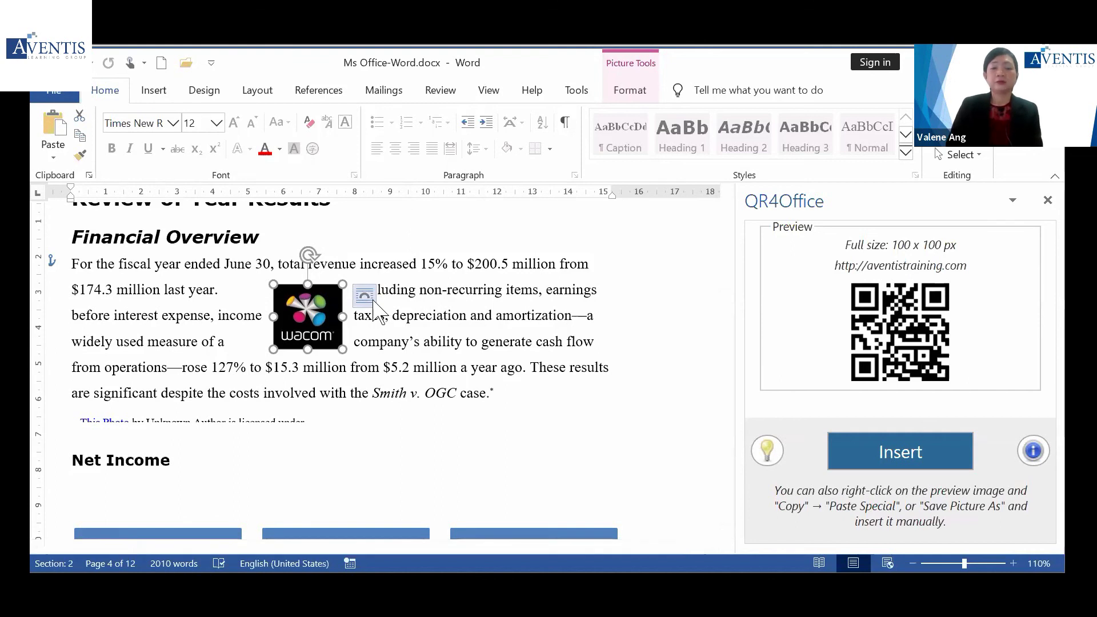
# Try Behind Text wrapping on the Wacom logo and undo it
pyautogui.click(636, 92)
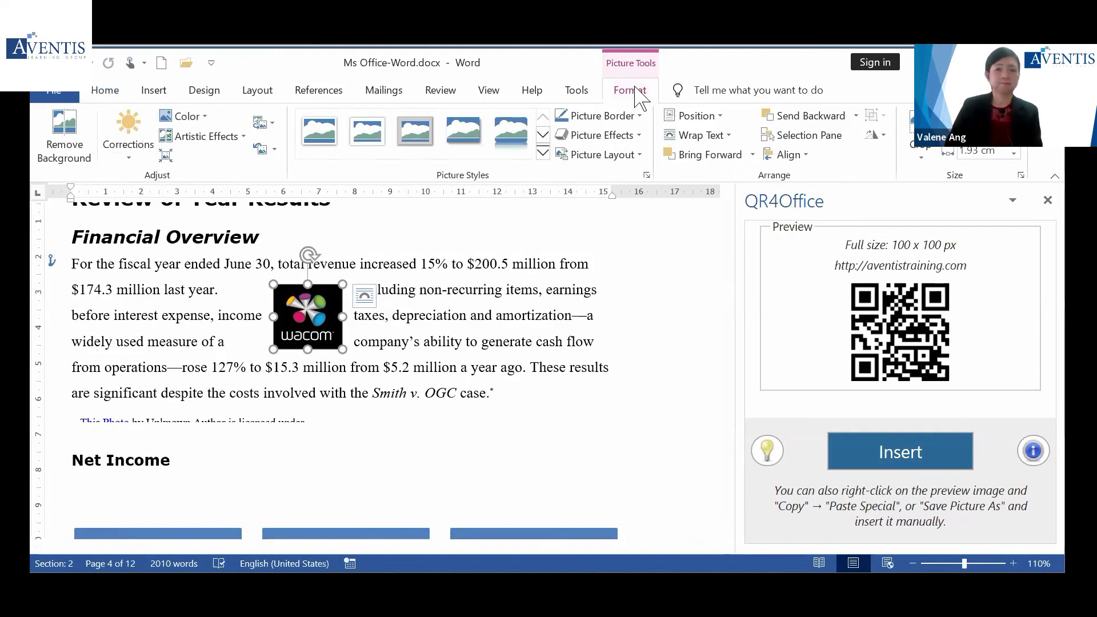
pyautogui.click(730, 140)
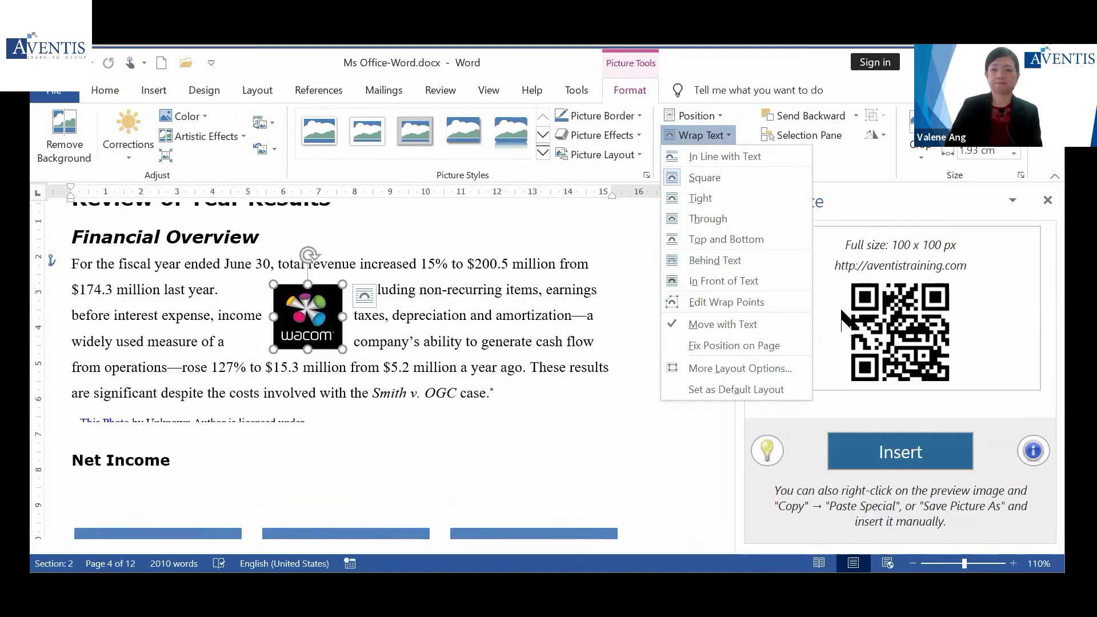
pyautogui.click(736, 261)
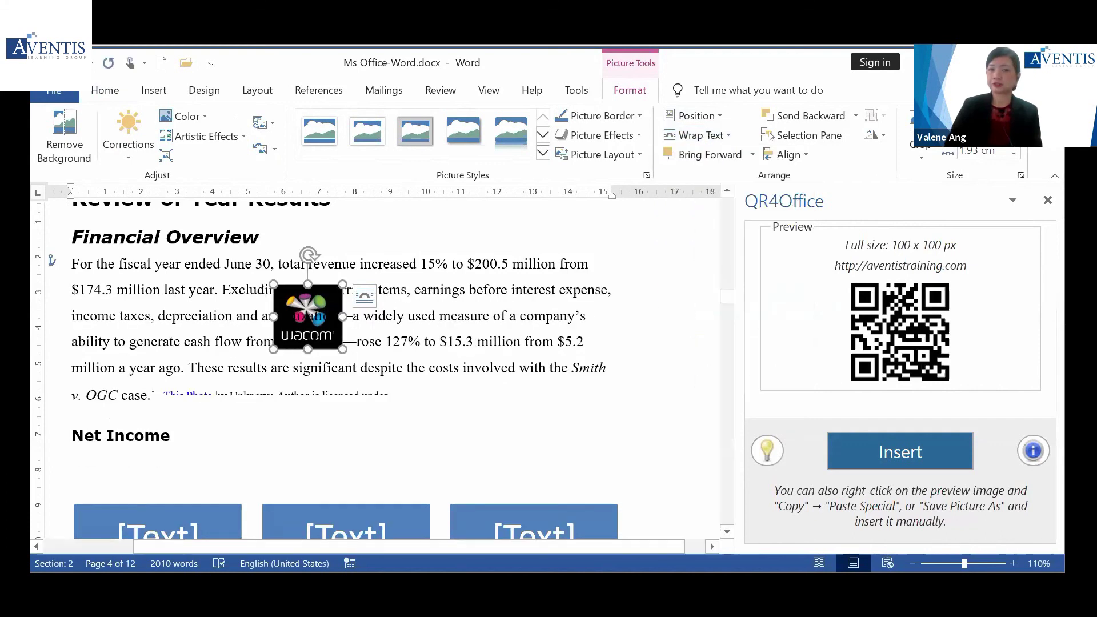
pyautogui.click(329, 288)
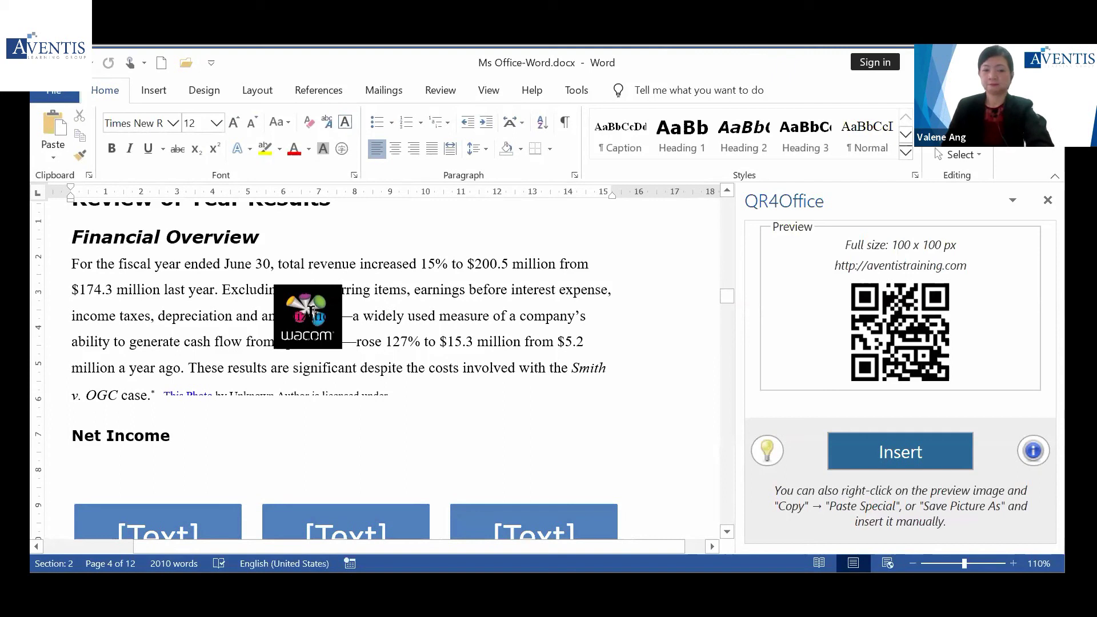
pyautogui.hotkey('ctrl', 'z')
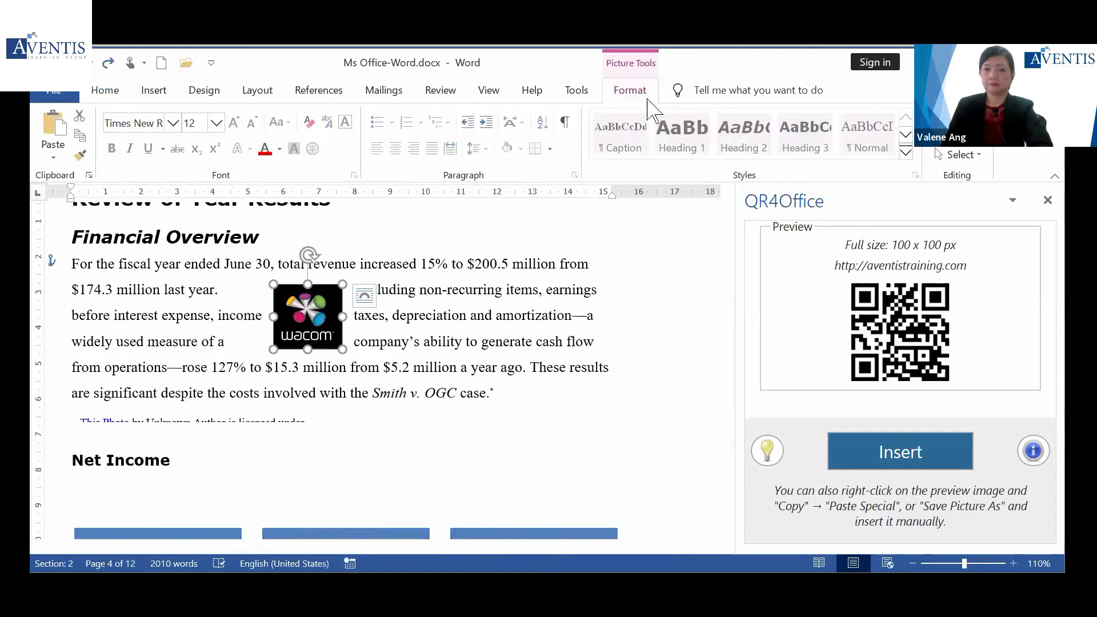
# Set the Wacom logo's text wrapping to Top and Bottom in the Financial Overview paragraph
pyautogui.click(726, 138)
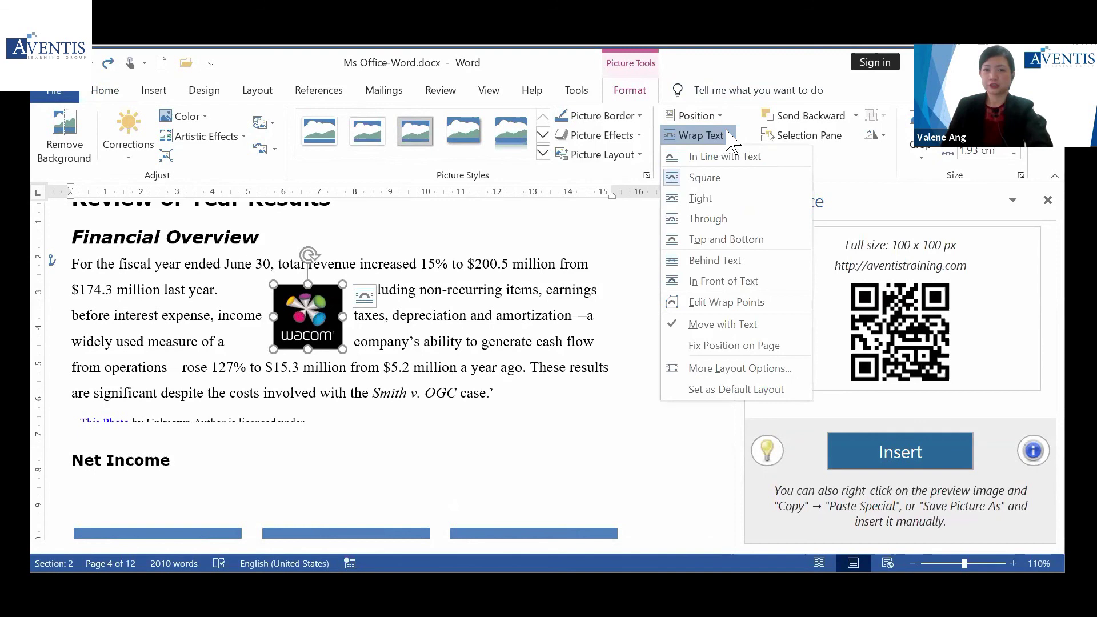
pyautogui.click(742, 240)
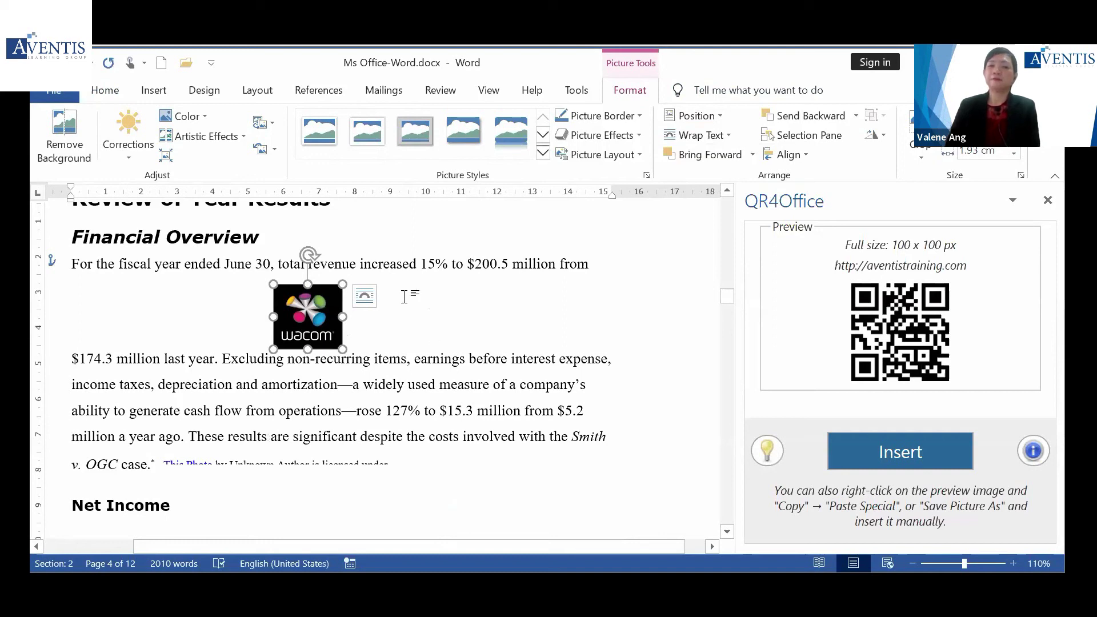
pyautogui.click(398, 264)
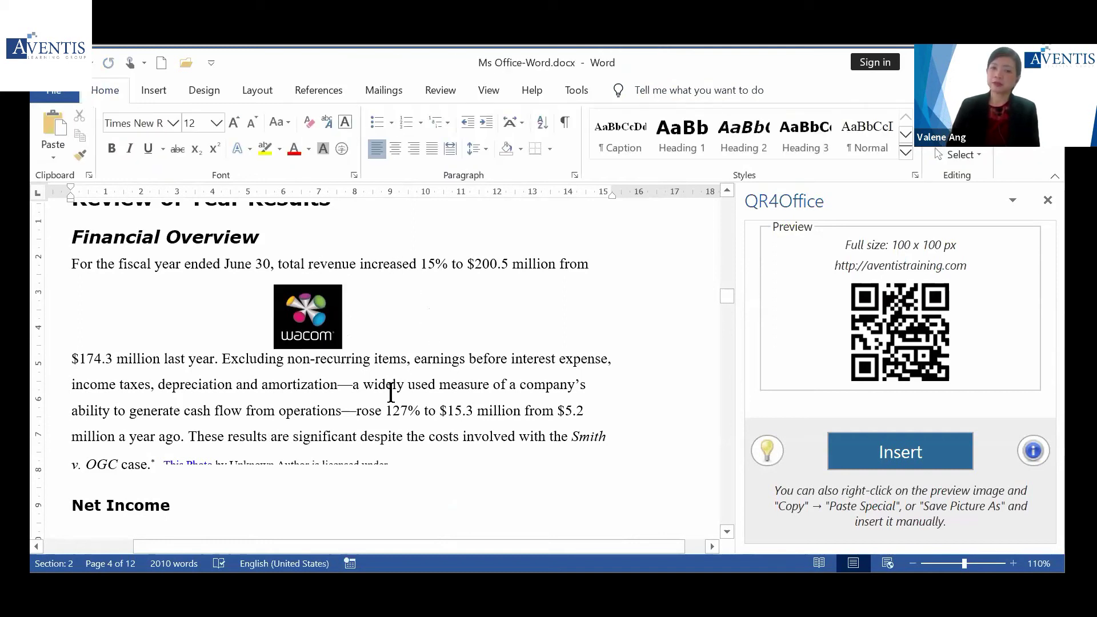
pyautogui.click(190, 327)
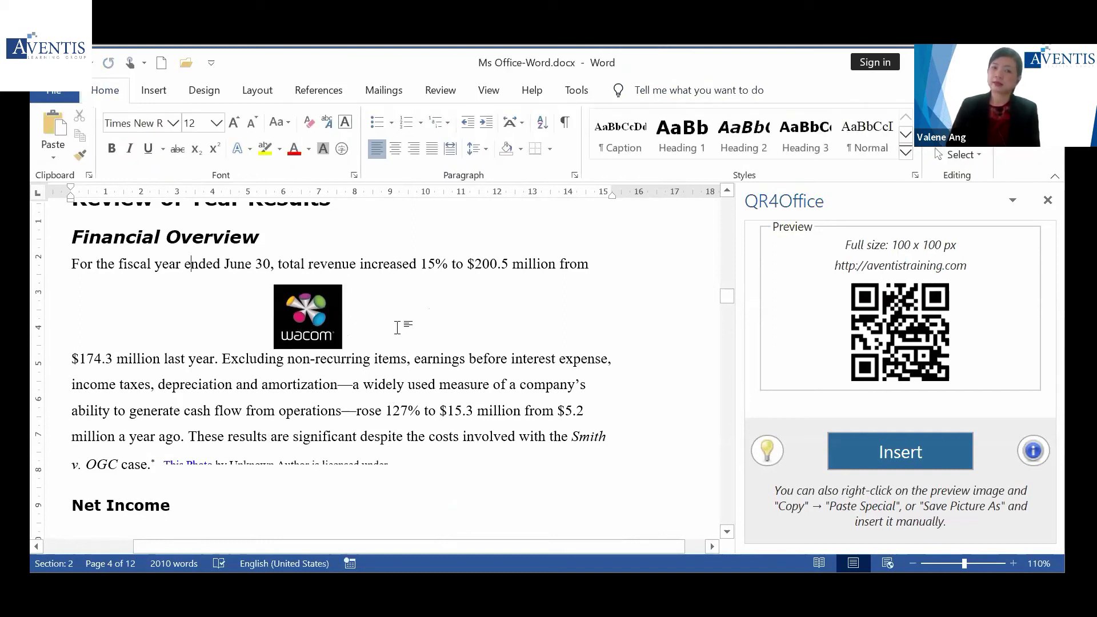
pyautogui.click(215, 320)
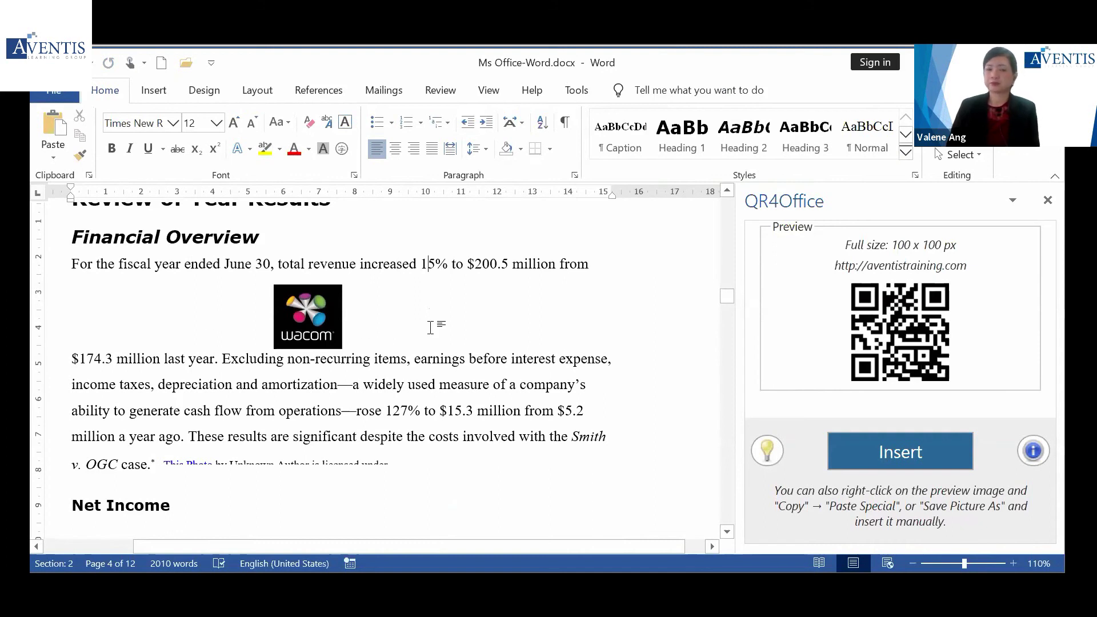
# Move the Wacom logo one line lower, between the lines ending "interest expense," and starting "income taxes"
pyautogui.click(320, 330)
pyautogui.moveTo(320, 330); pyautogui.dragTo(319, 356)
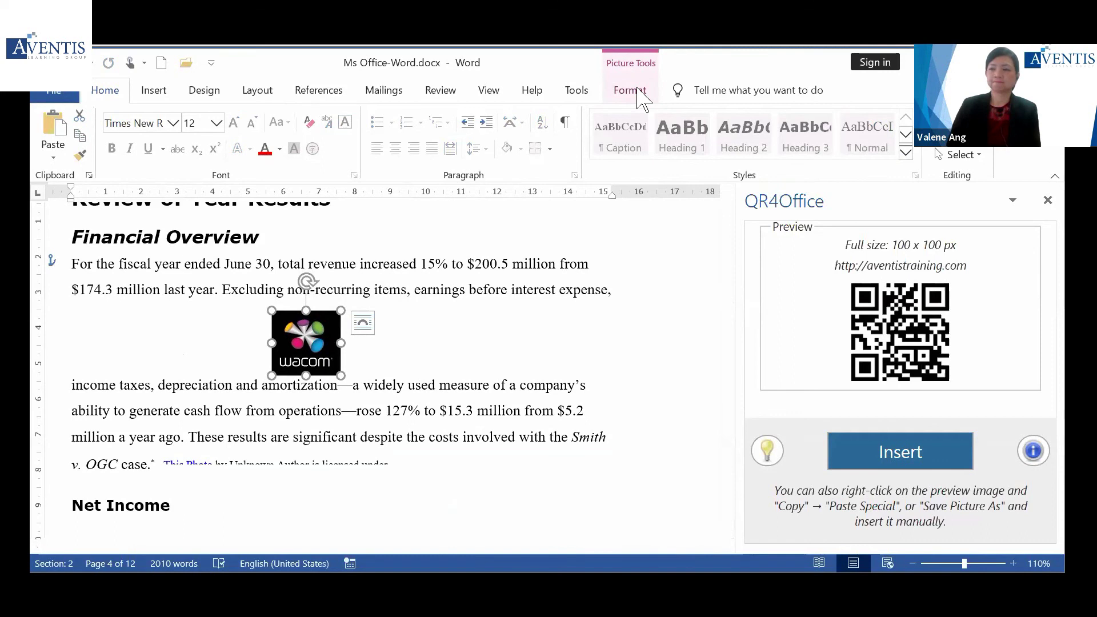
pyautogui.click(610, 320)
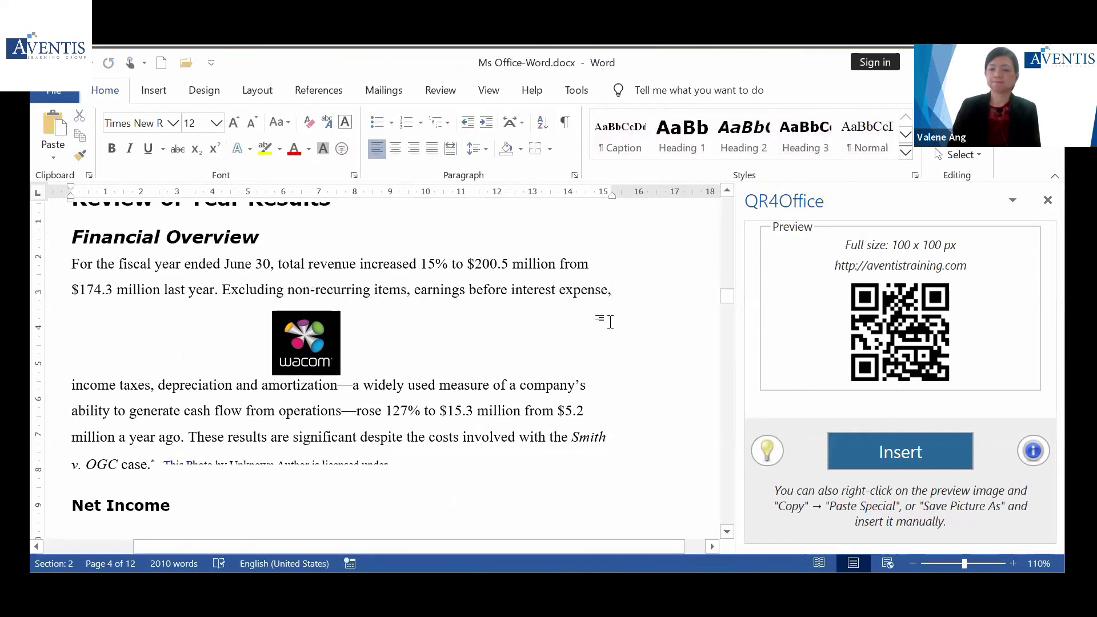
# Close the QR4Office pane and display the Navigation pane with the document's headings
pyautogui.click(1048, 199)
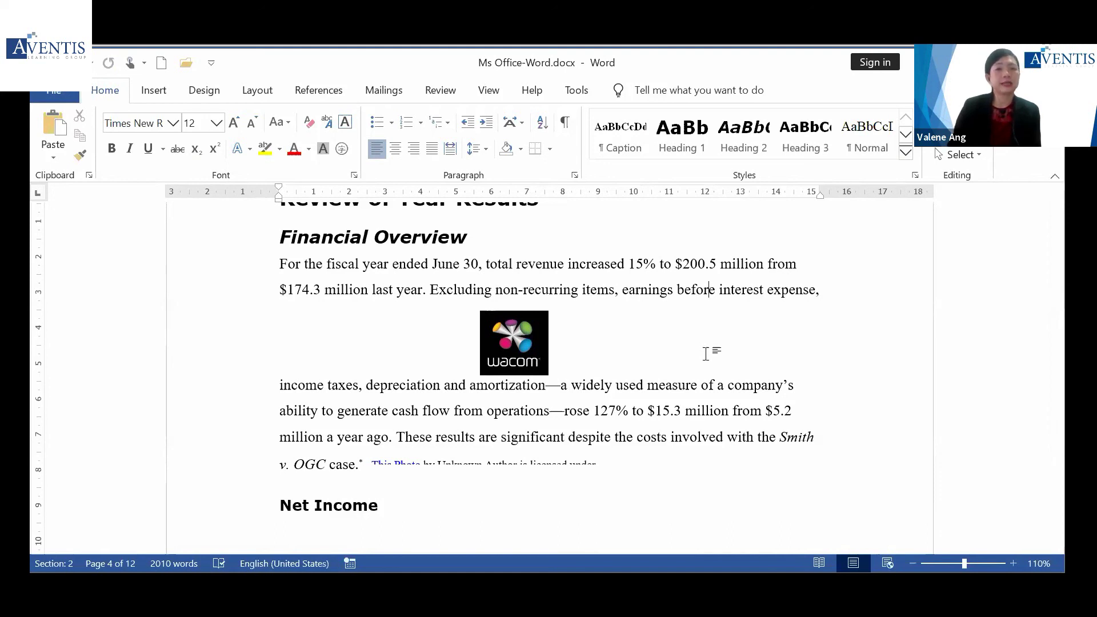
pyautogui.click(493, 94)
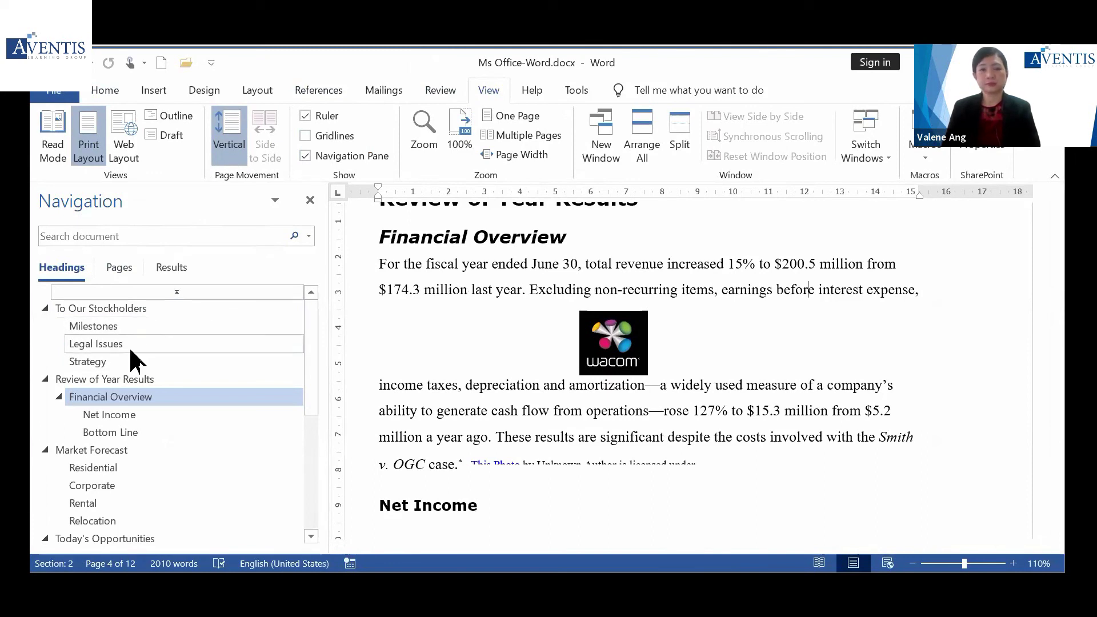
# Select the "Financial Overview" heading and check which heading style it uses
pyautogui.click(106, 90)
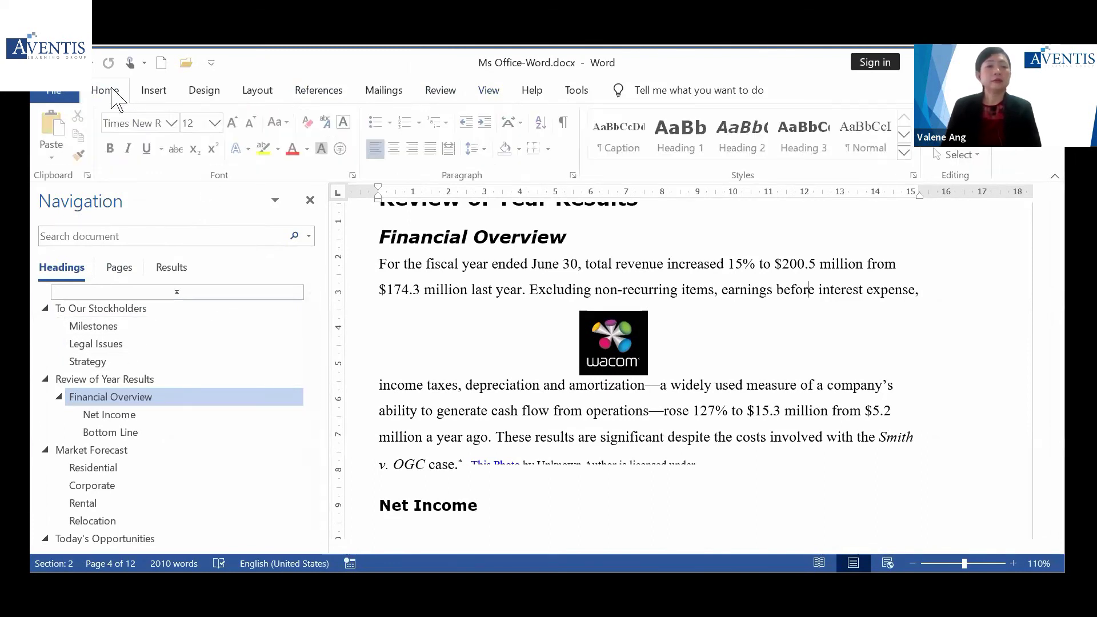
pyautogui.click(450, 237)
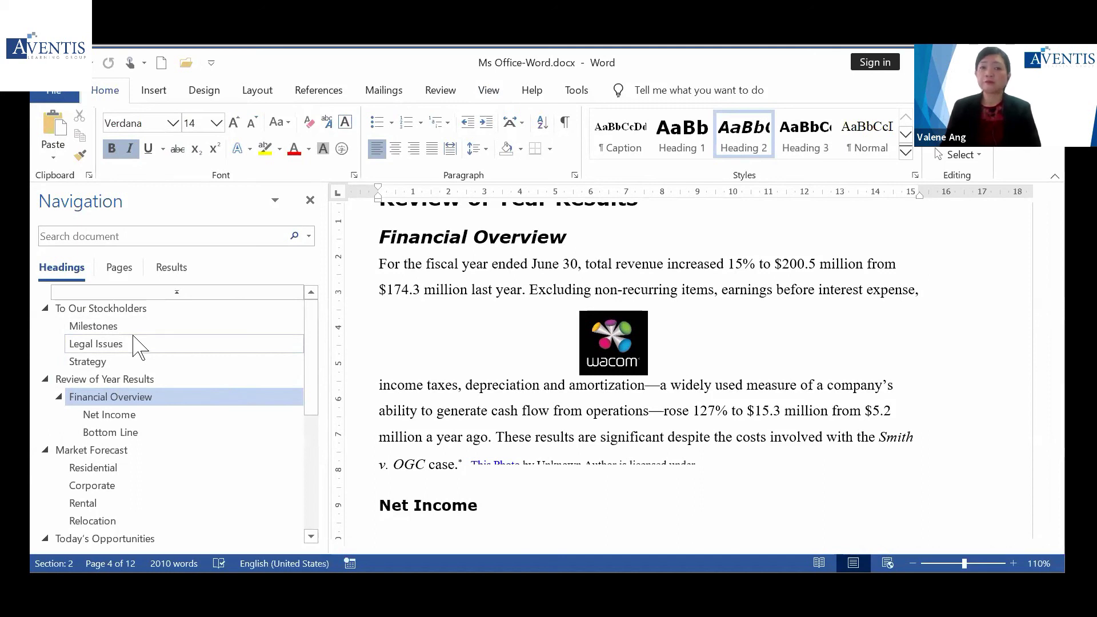
pyautogui.moveTo(588, 237); pyautogui.dragTo(588, 238)
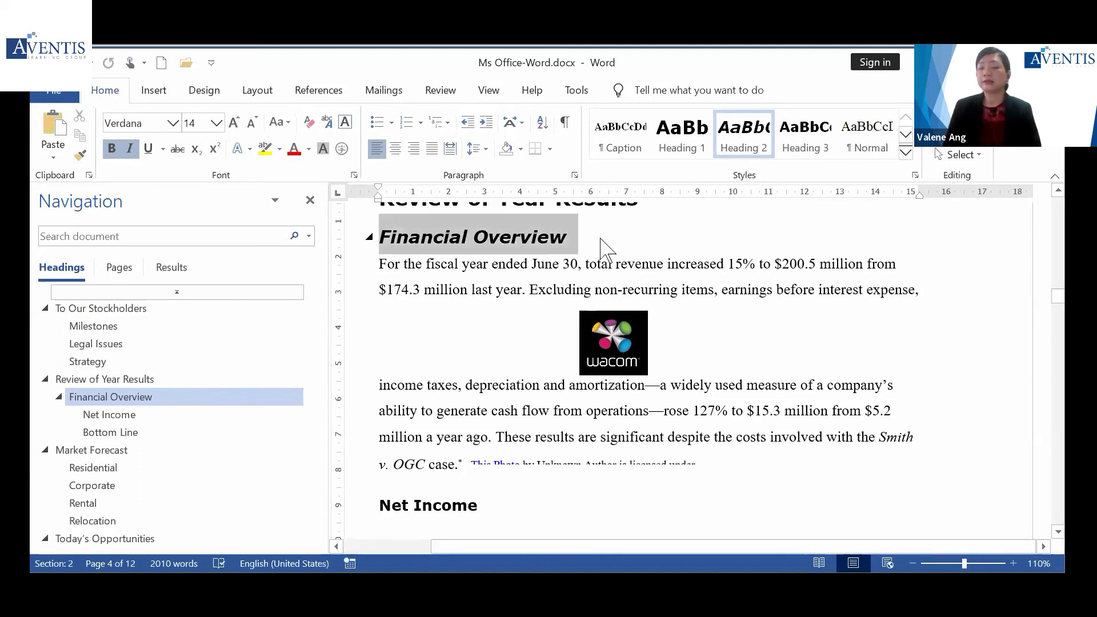
# Check which heading style "Net Income" uses and look through the available styles for the body text
pyautogui.moveTo(378, 508); pyautogui.dragTo(476, 509)
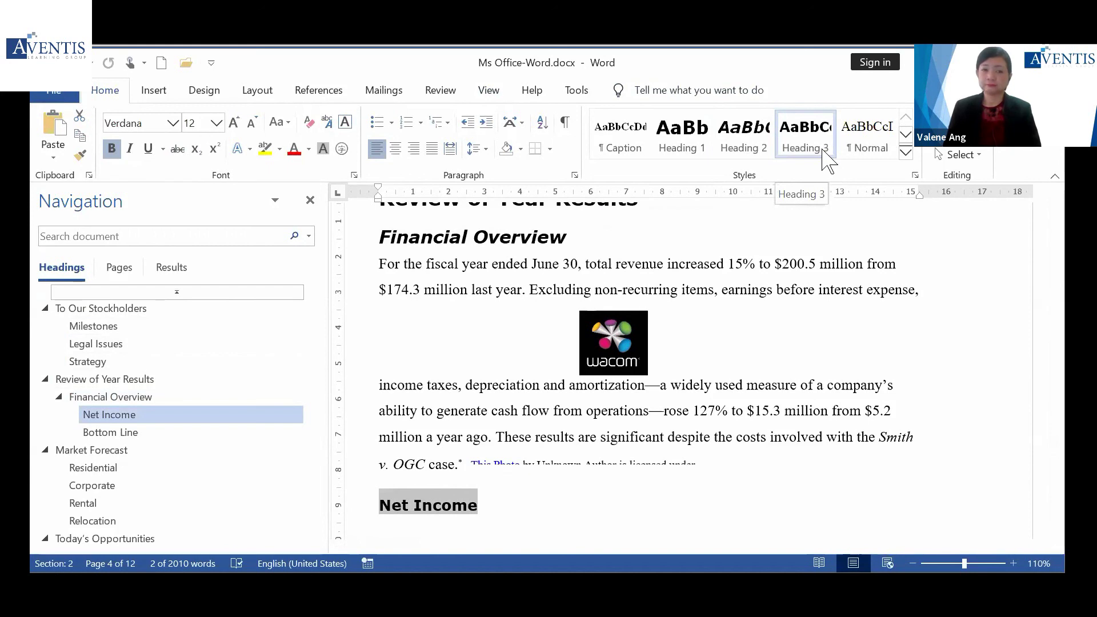
pyautogui.click(697, 275)
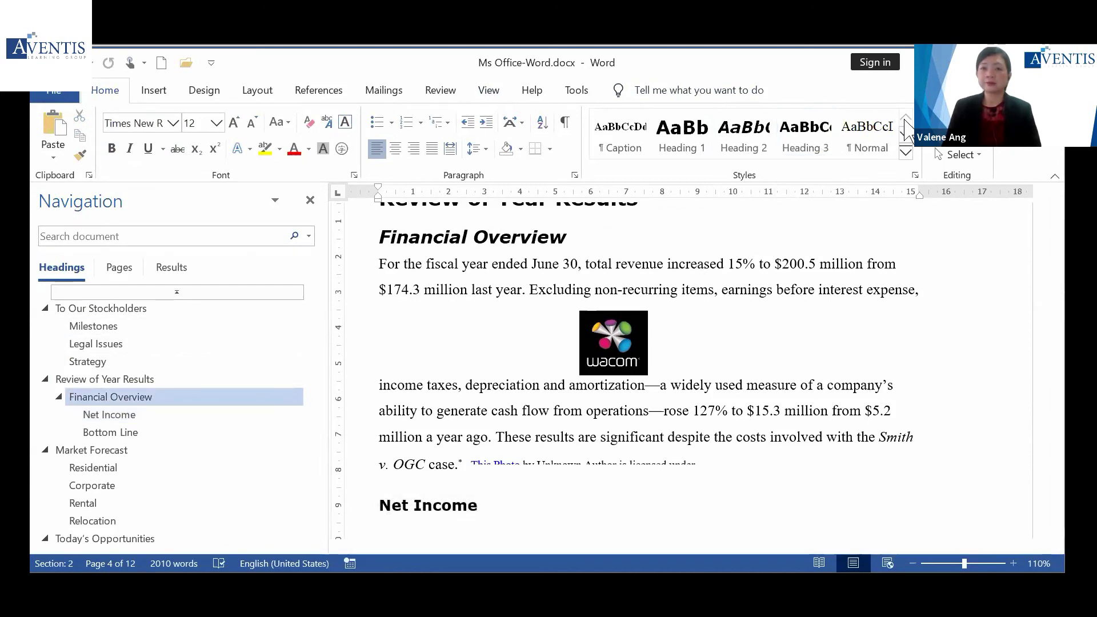
pyautogui.click(907, 152)
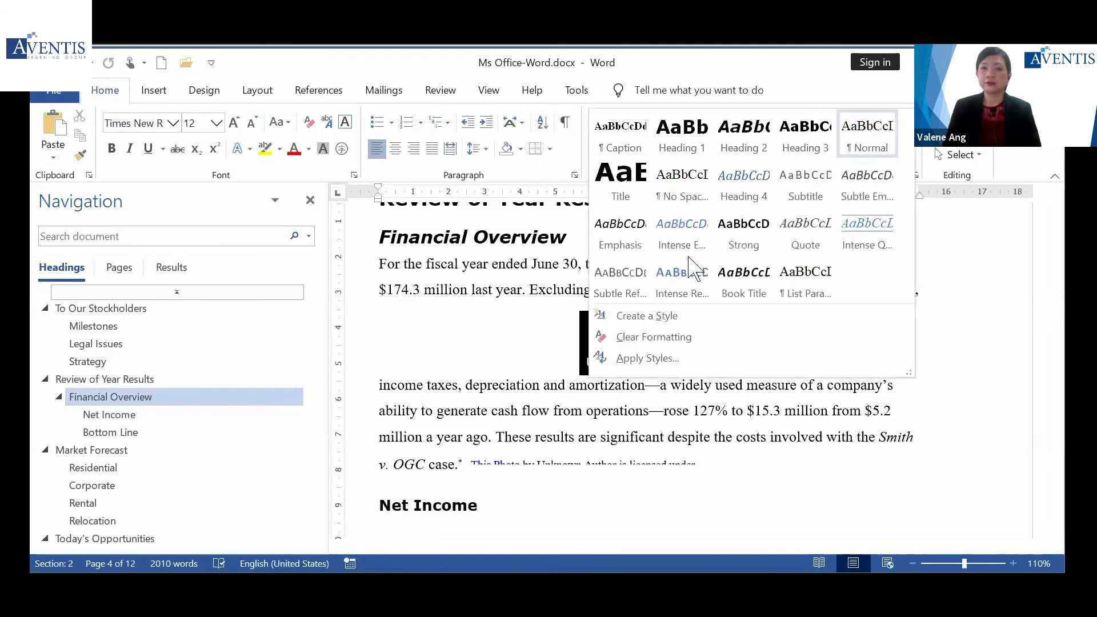
pyautogui.click(517, 289)
pyautogui.moveTo(616, 267); pyautogui.dragTo(686, 275)
pyautogui.click(483, 290)
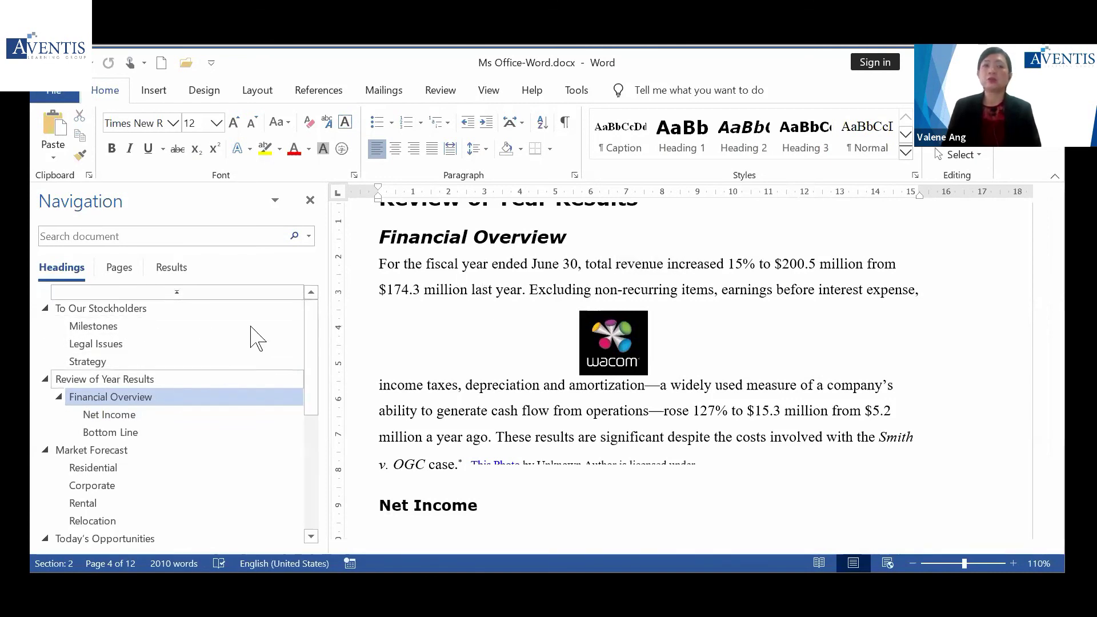
# Move the Market Forecast section ahead of Review of Year Results and visit its Residential and Corporate subheadings
pyautogui.click(119, 461)
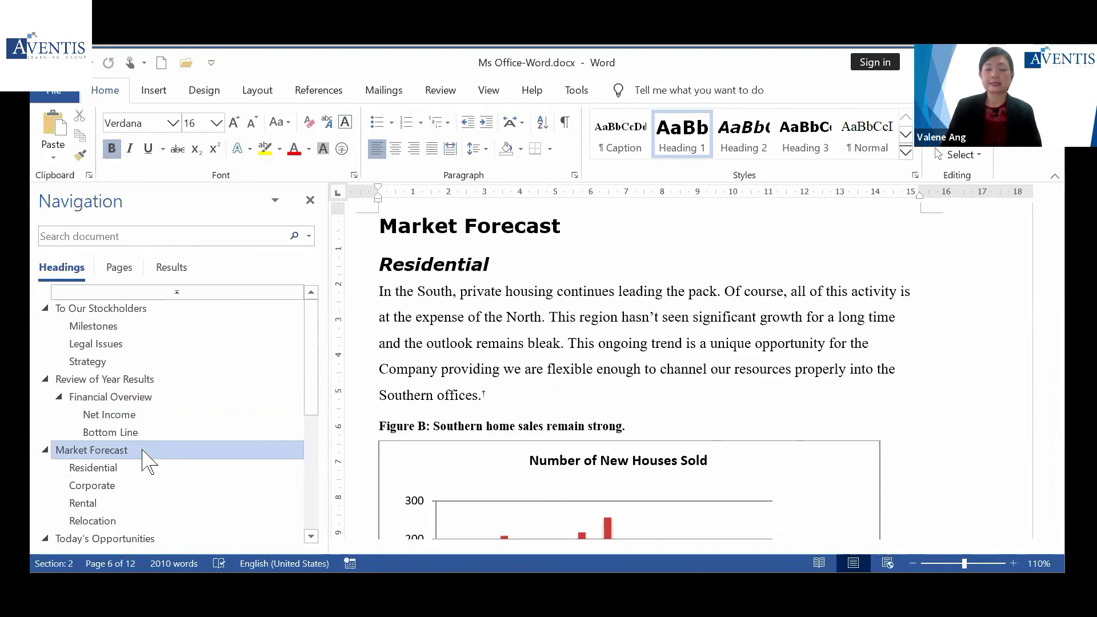
pyautogui.moveTo(136, 451); pyautogui.dragTo(161, 378)
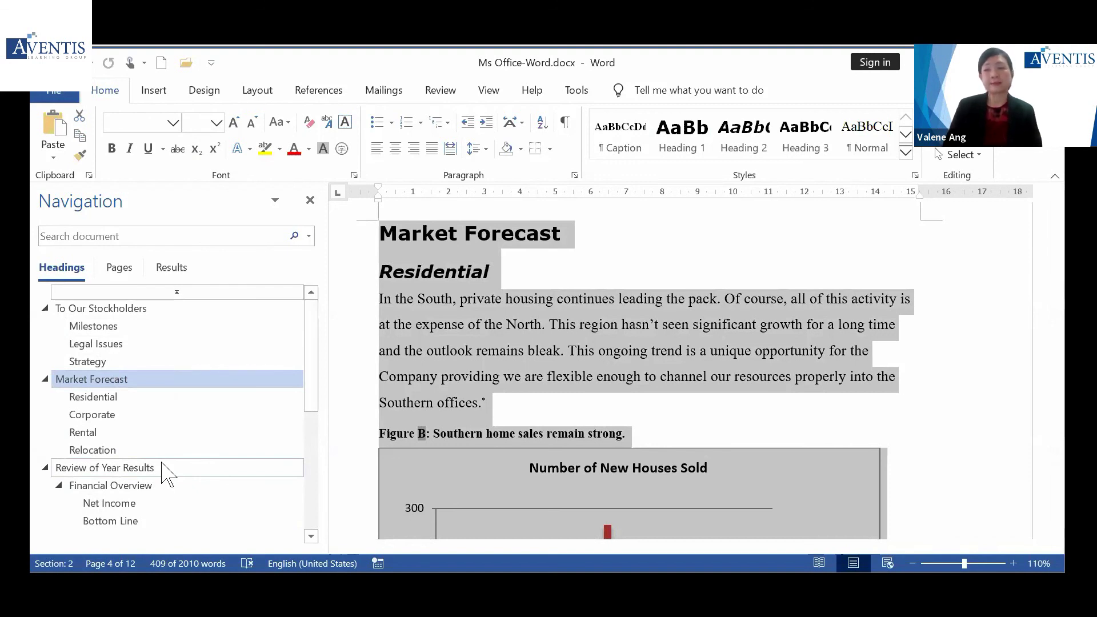
pyautogui.click(113, 398)
pyautogui.click(105, 416)
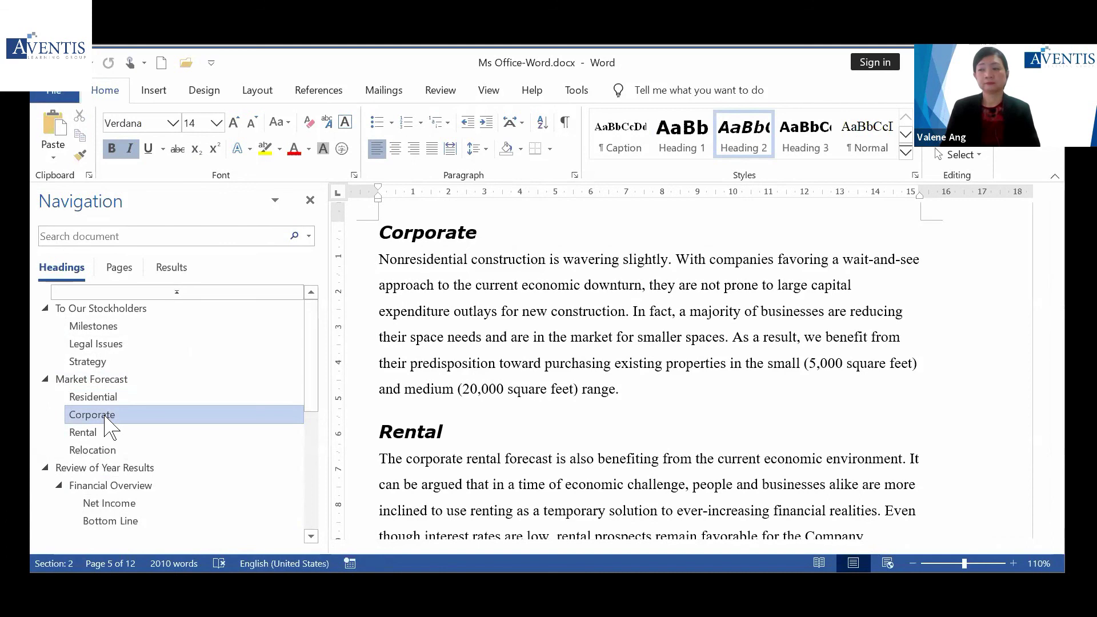
# View the options for the Corporate heading and move the To Our Stockholders section between Market Forecast and Review of Year Results
pyautogui.rightClick(108, 426)
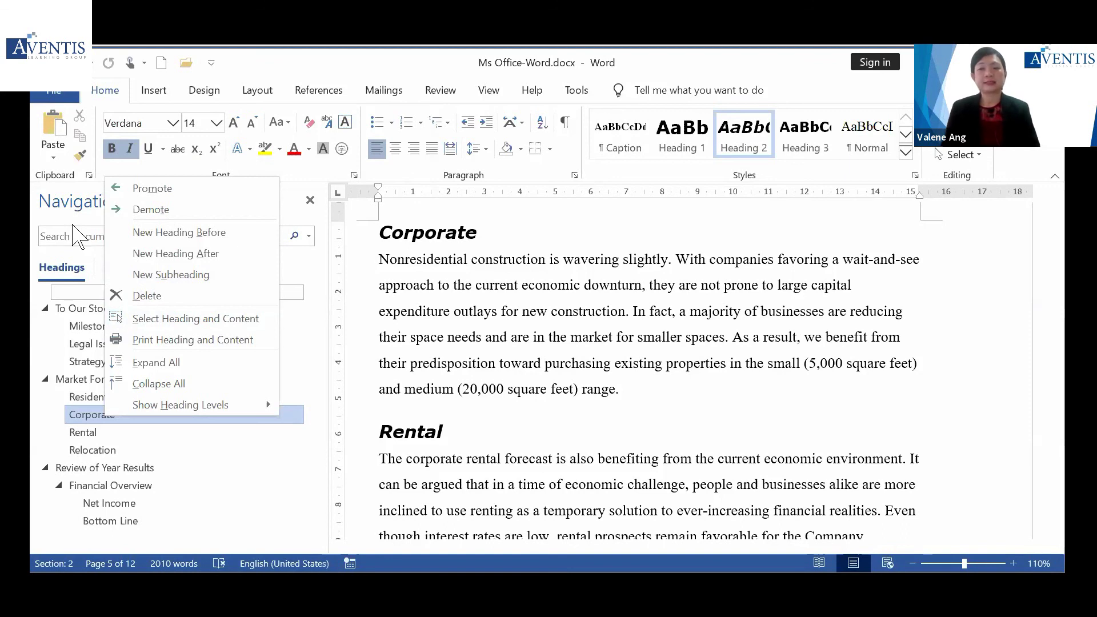
pyautogui.click(83, 331)
pyautogui.click(94, 325)
pyautogui.moveTo(116, 311); pyautogui.dragTo(118, 457)
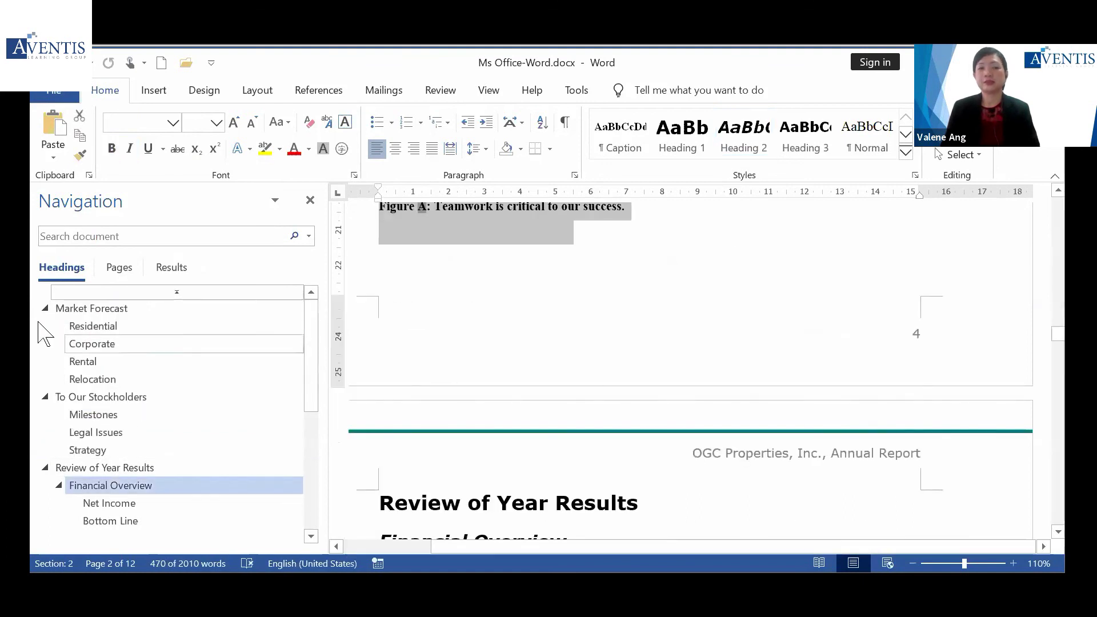
# Collapse and re-expand the subheadings of Market Forecast in the headings outline
pyautogui.click(45, 308)
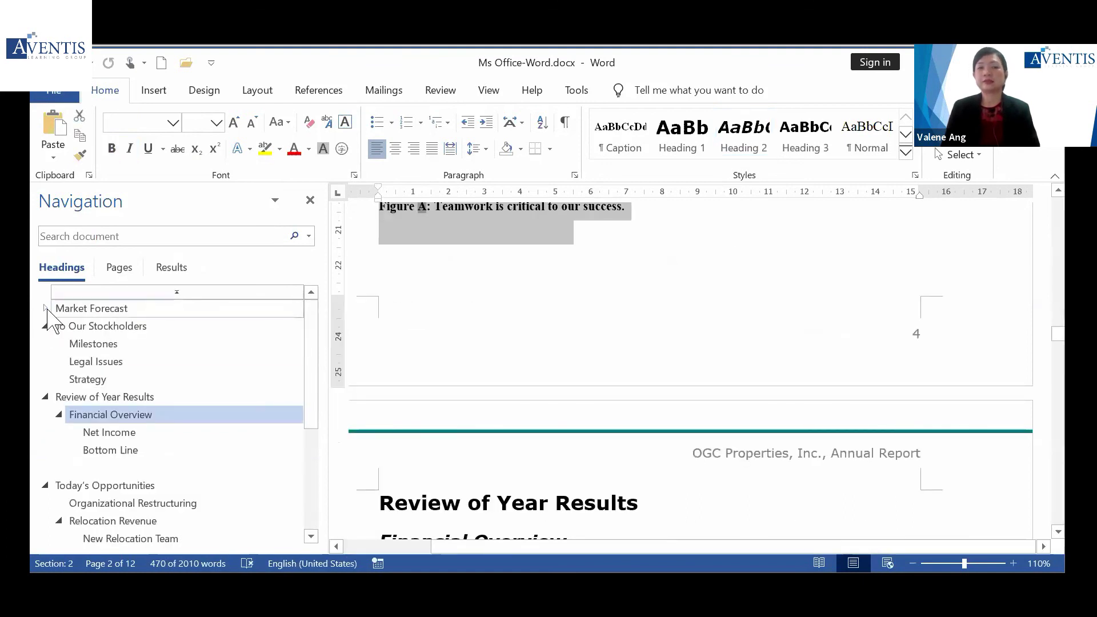
pyautogui.click(46, 309)
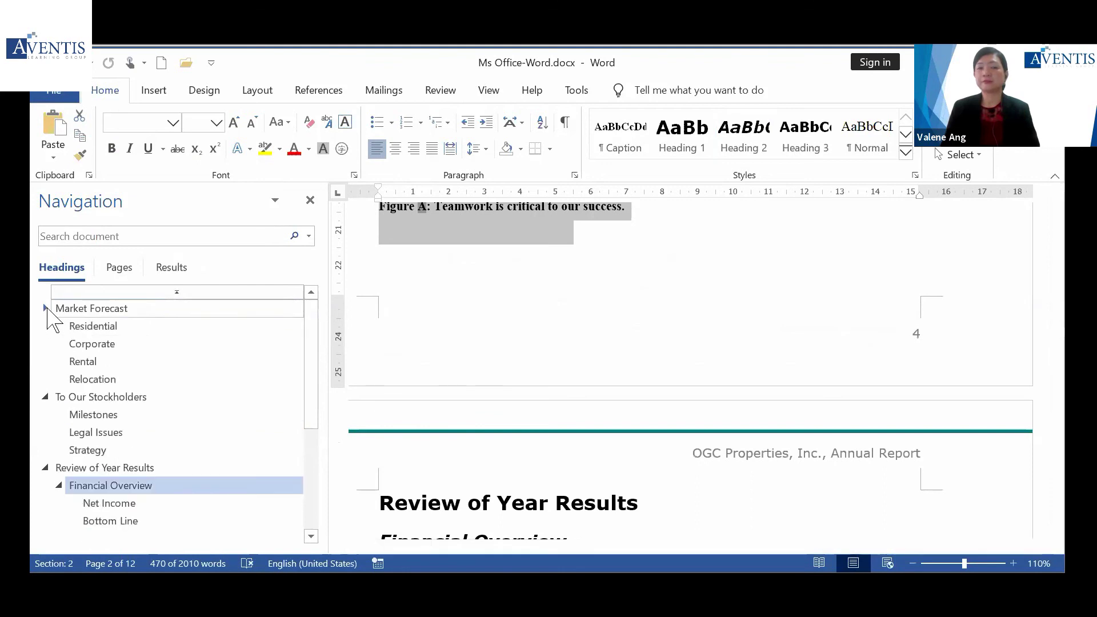
pyautogui.click(45, 309)
pyautogui.click(46, 308)
# Collapse and re-expand the document text under "Review of Year Results" and under "Financial Overview"
pyautogui.scroll(-3, 441, 454)
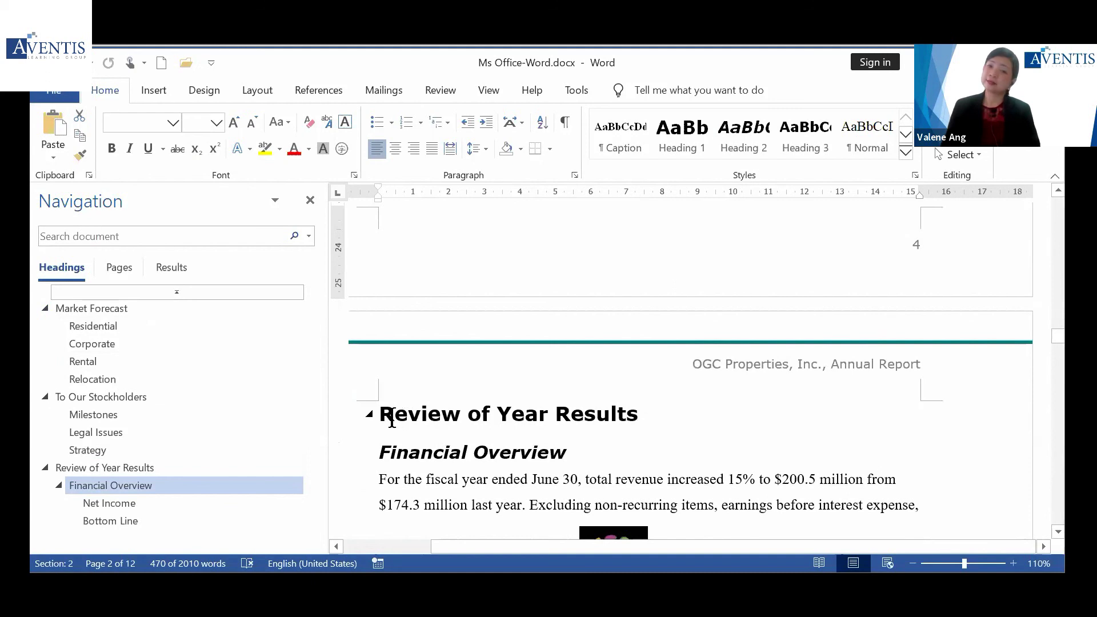
pyautogui.scroll(-1, 378, 419)
pyautogui.scroll(-2, 378, 418)
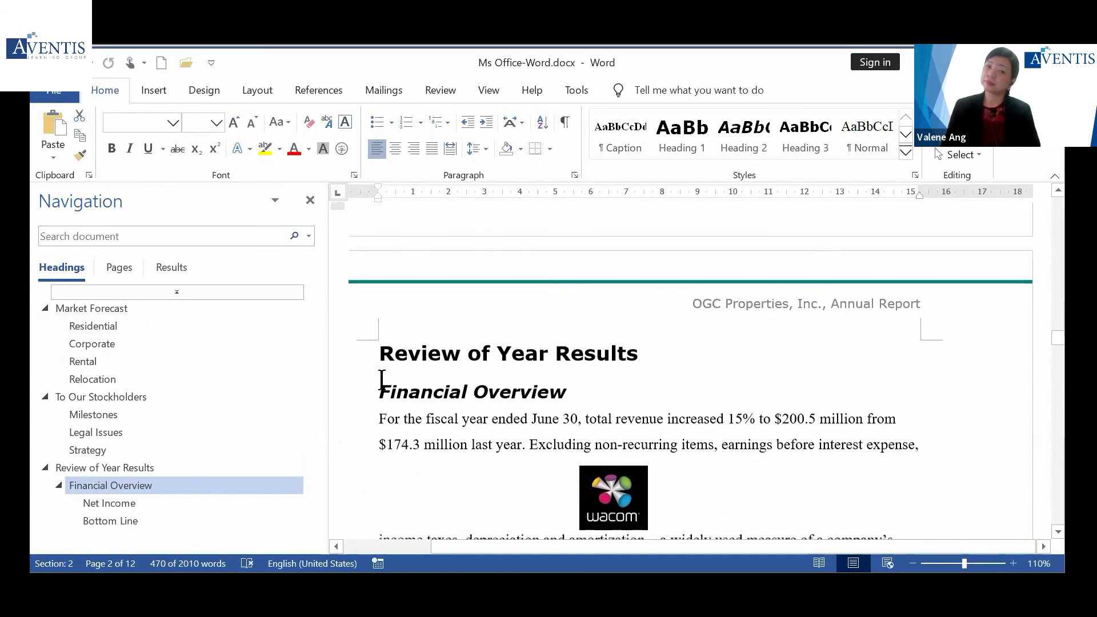
pyautogui.click(369, 325)
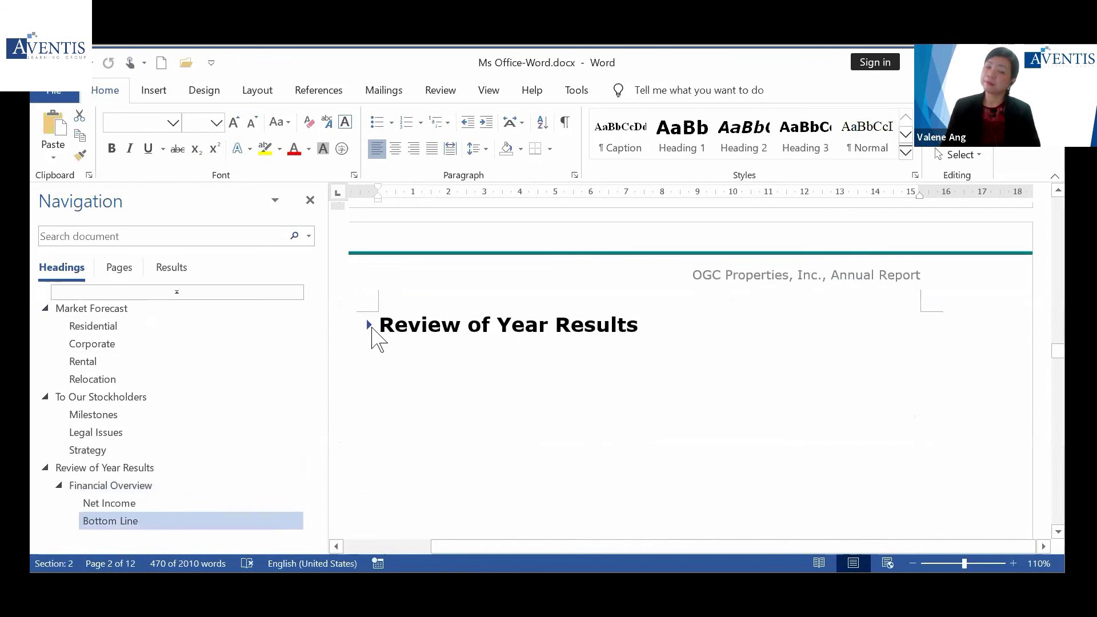
pyautogui.click(369, 325)
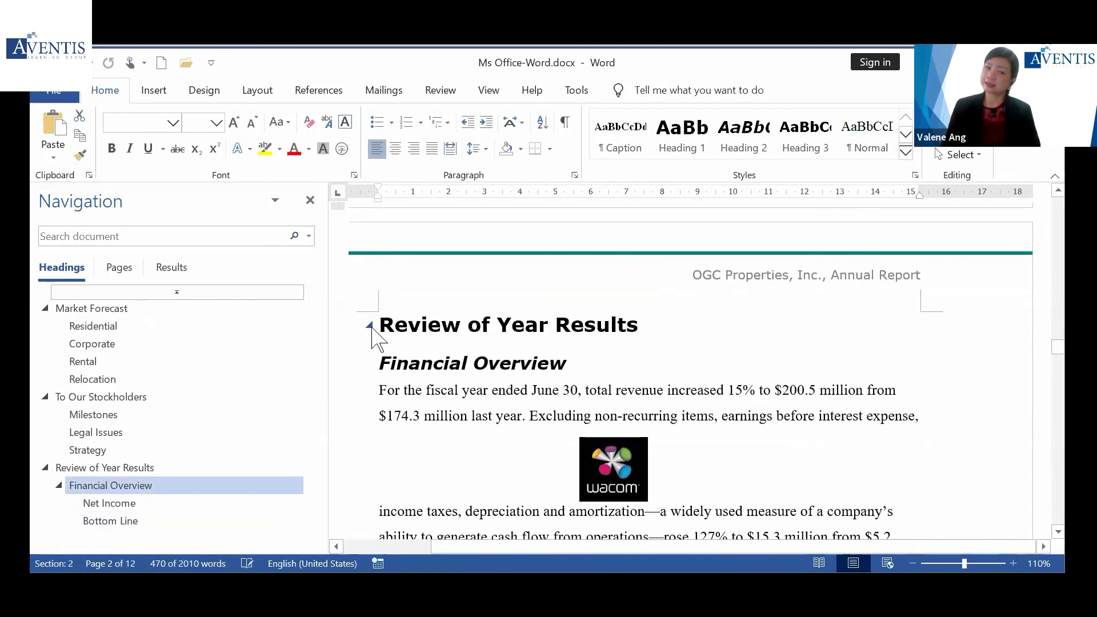
pyautogui.click(369, 364)
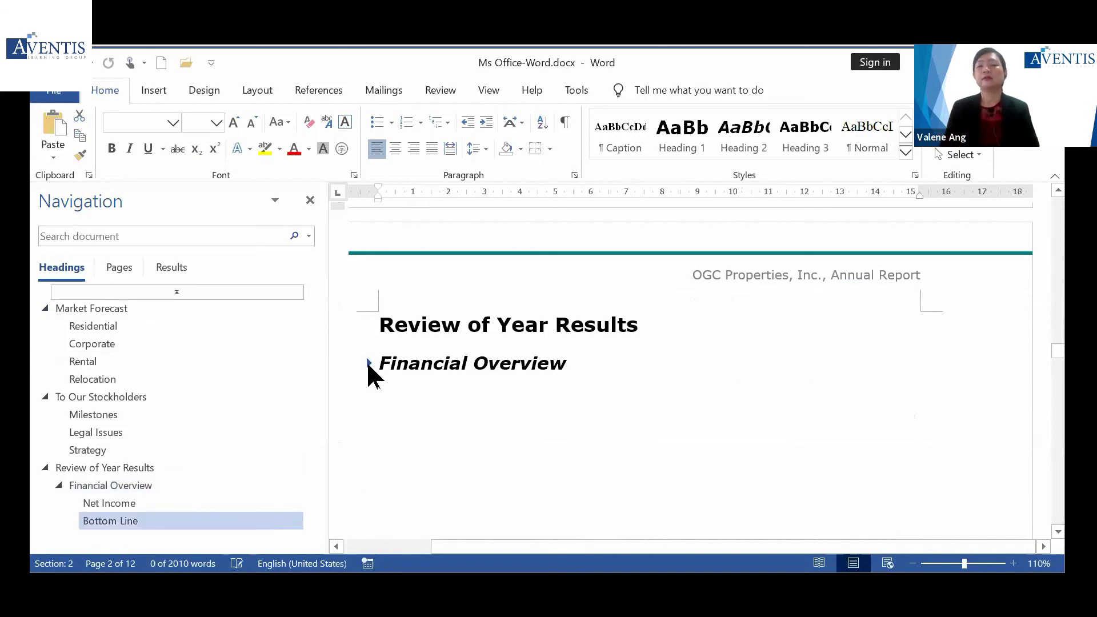
pyautogui.click(369, 363)
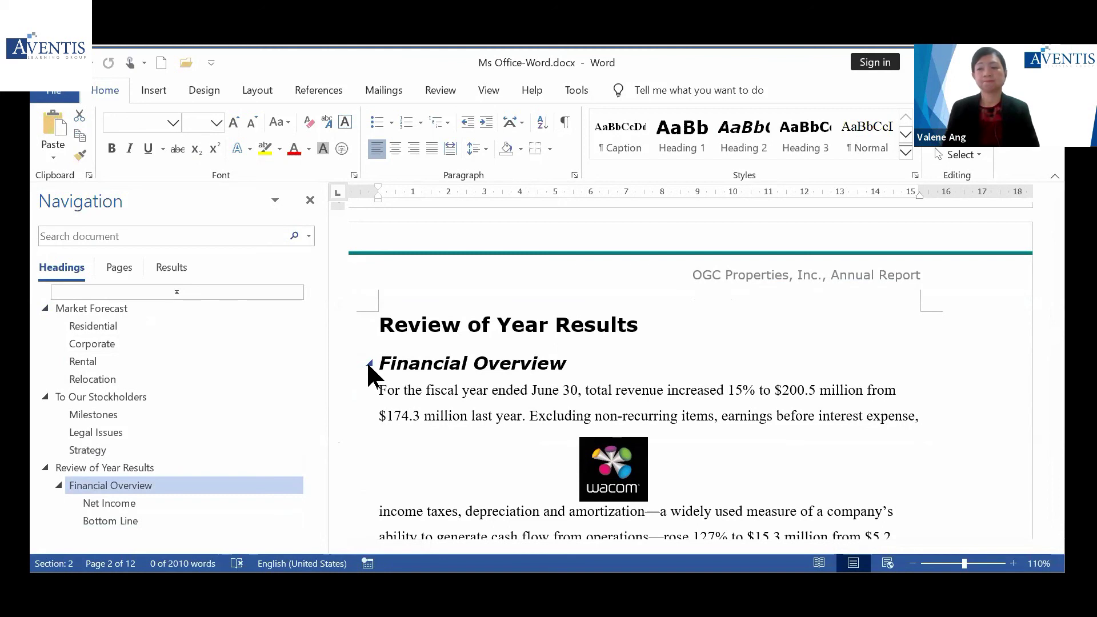
# Display the page thumbnails, go to page 7 and view the Relocation management team chart
pyautogui.click(122, 273)
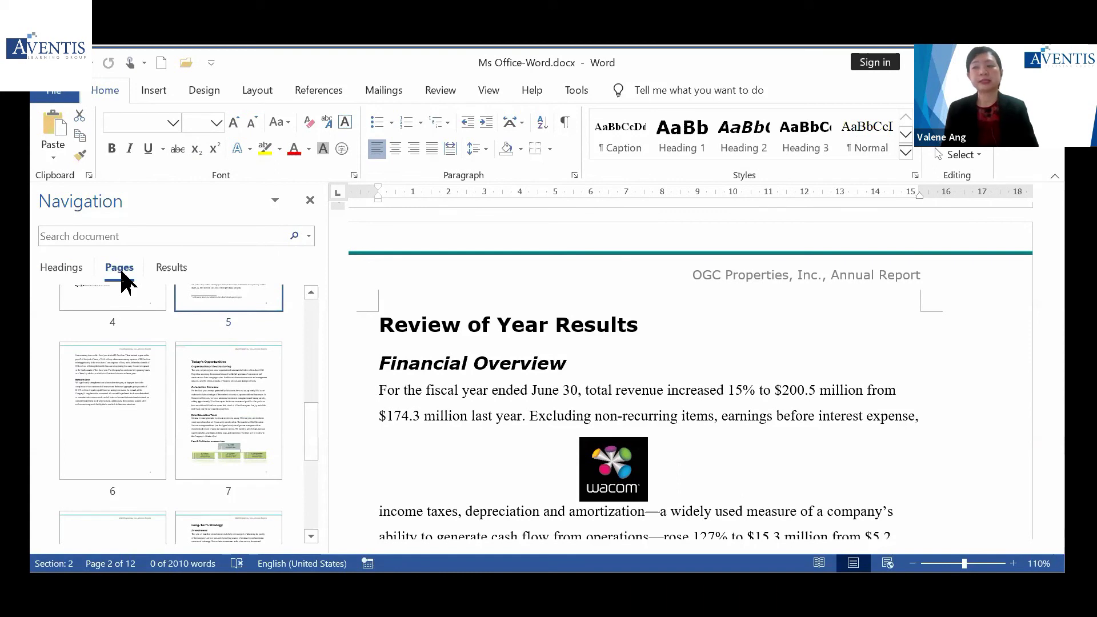
pyautogui.click(240, 402)
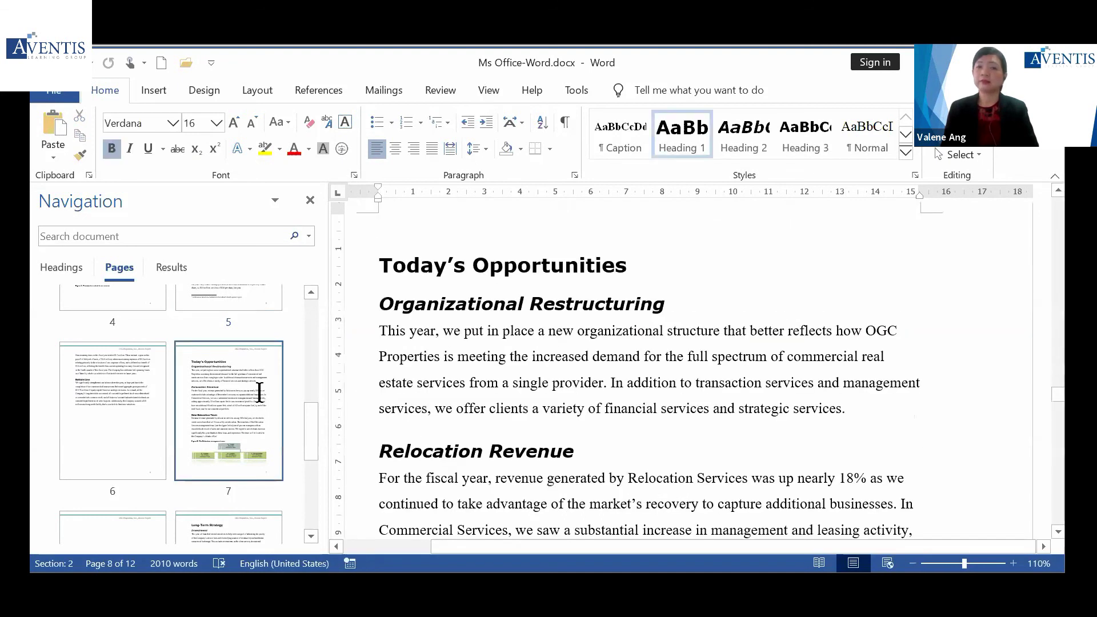
pyautogui.click(432, 384)
pyautogui.scroll(-10, 480, 409)
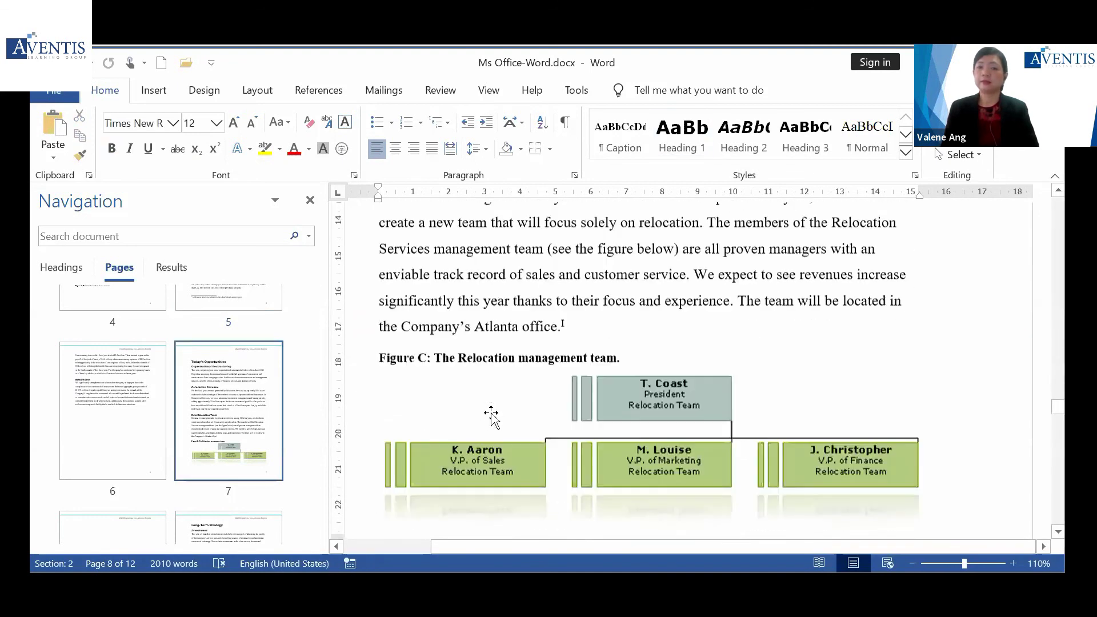
pyautogui.scroll(-1, 490, 413)
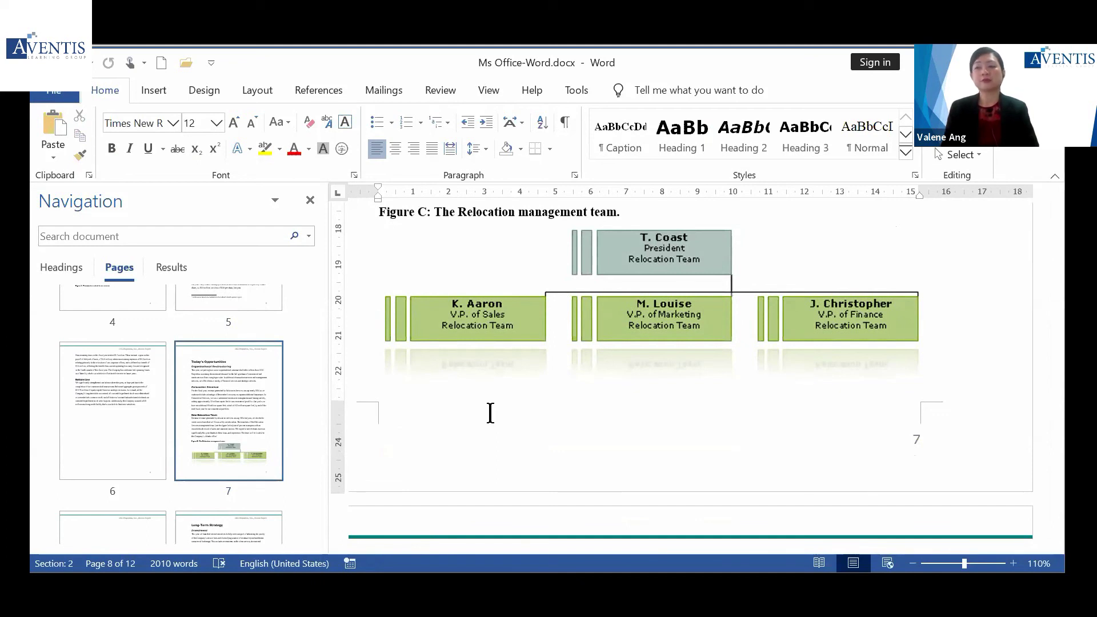
# Search the document for "income"
pyautogui.click(163, 237)
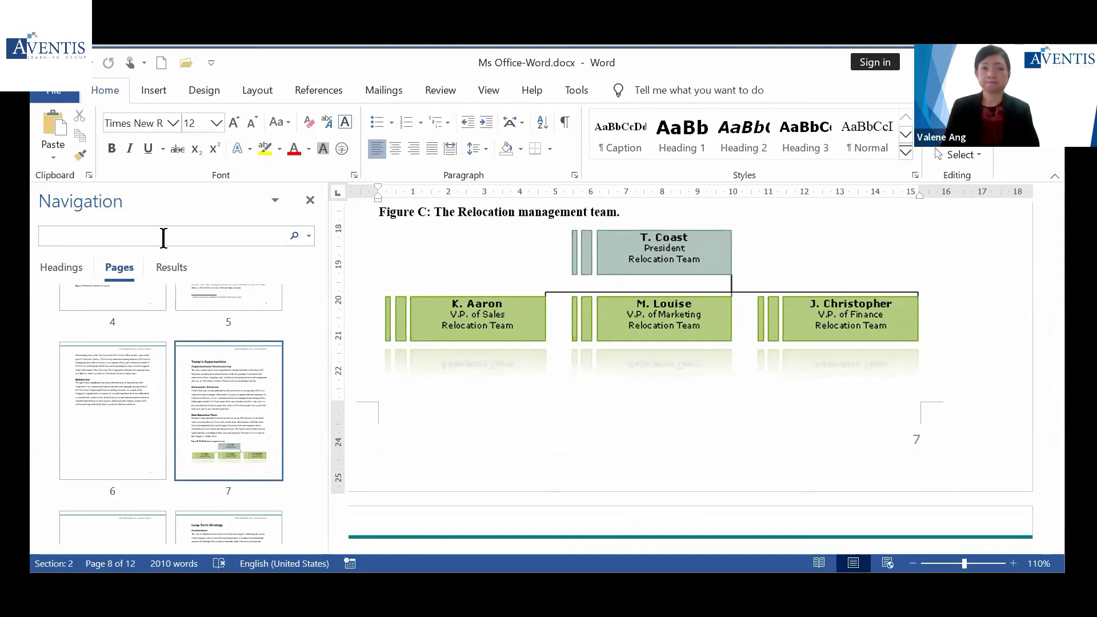
pyautogui.write('inc')
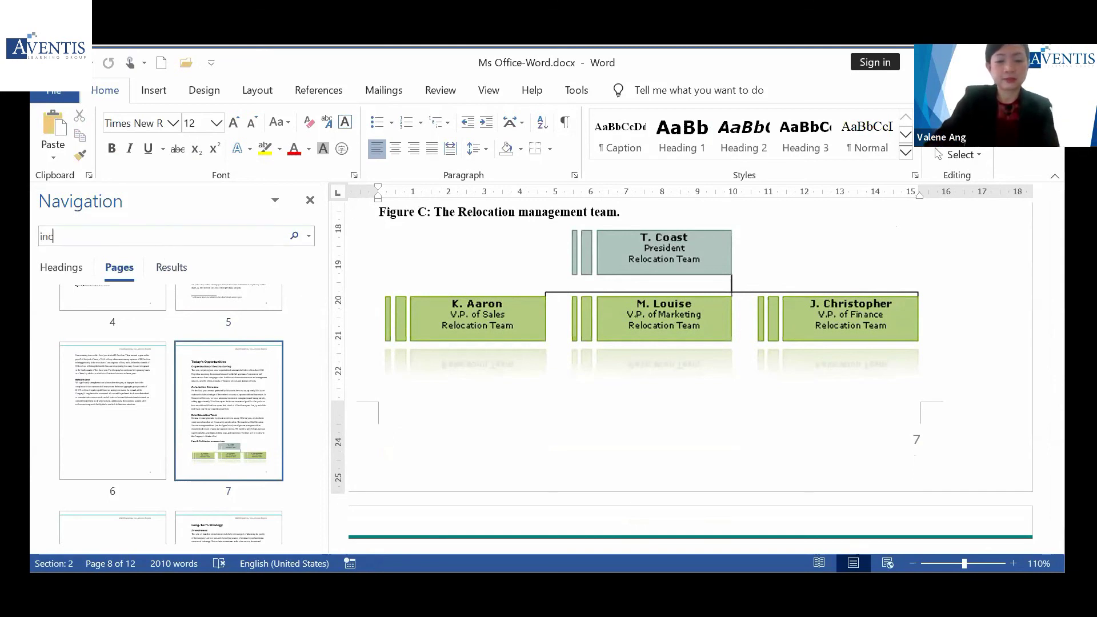
pyautogui.write('ome')
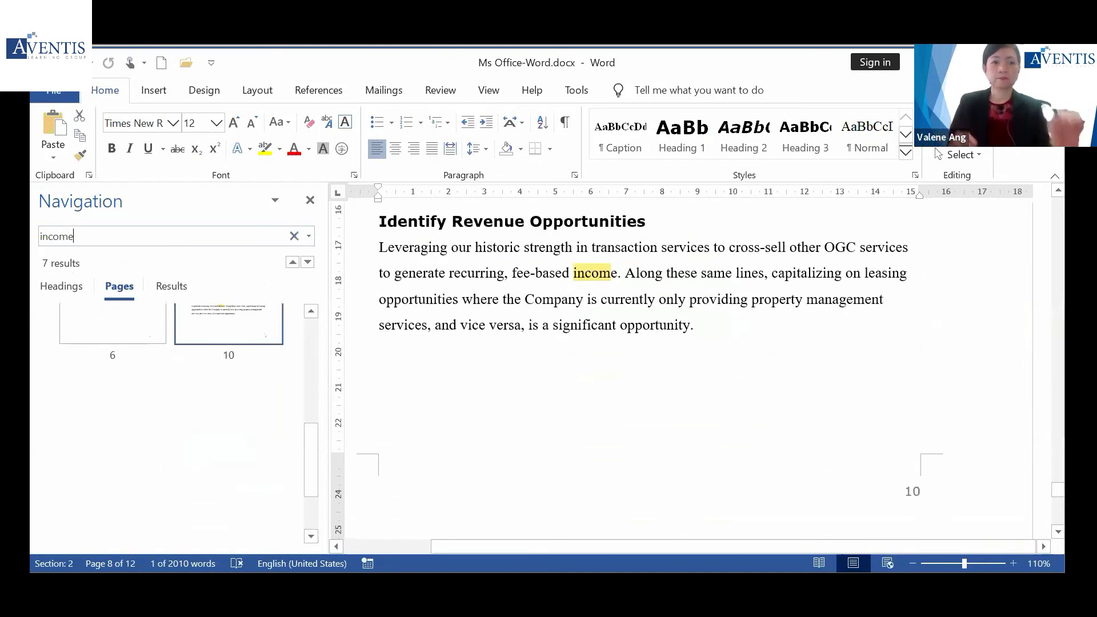
# Display the headings outline and examine which headings are marked as containing "income"
pyautogui.click(62, 286)
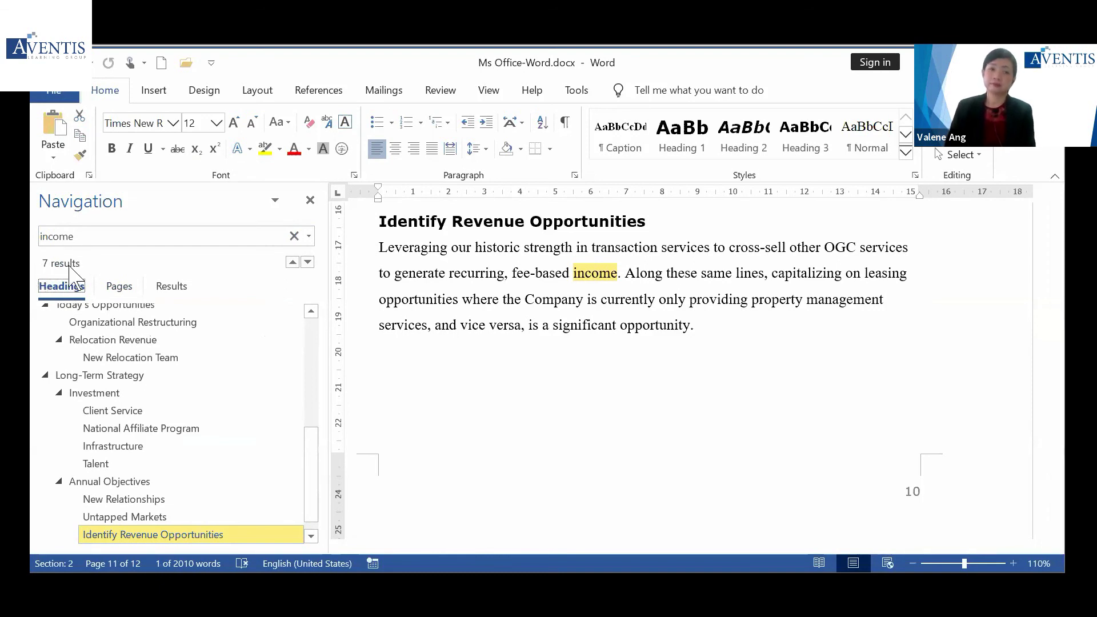
pyautogui.click(81, 236)
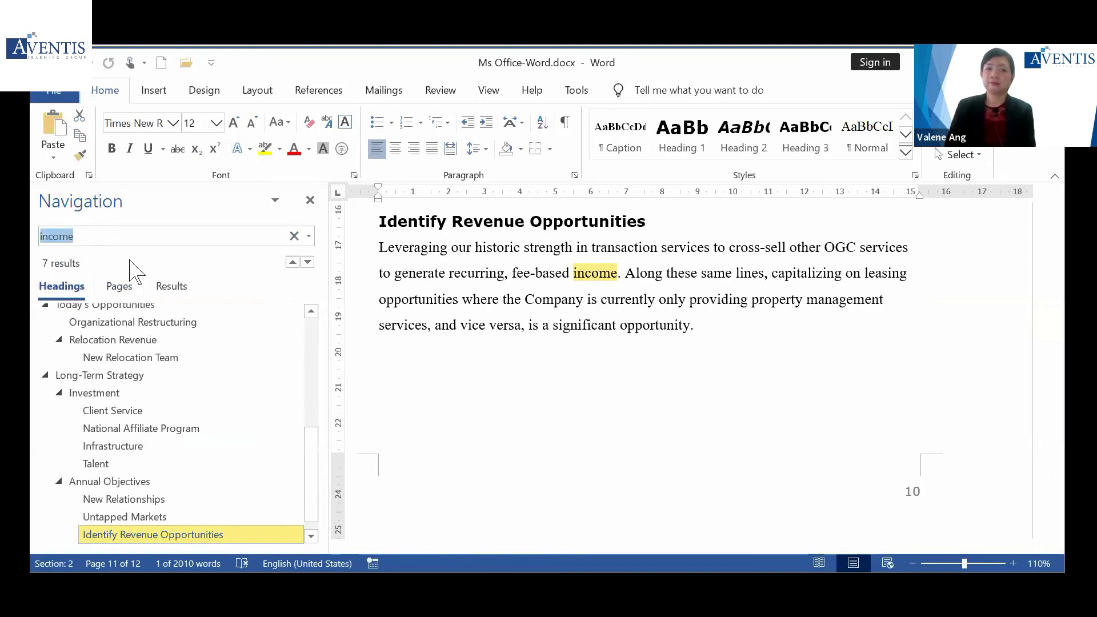
pyautogui.click(107, 236)
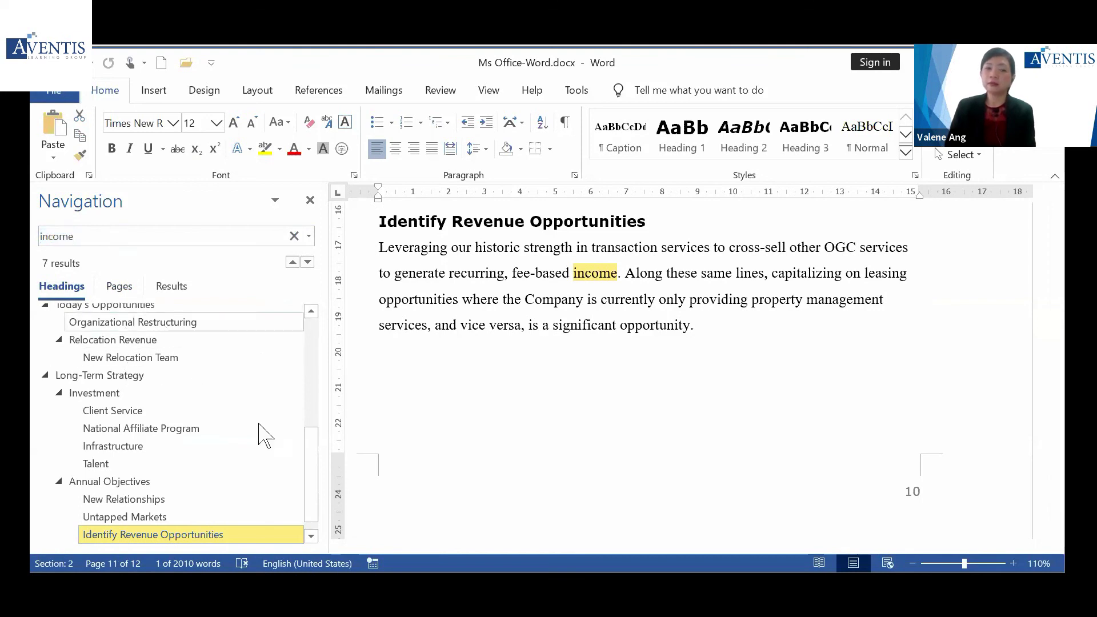
pyautogui.moveTo(316, 453); pyautogui.dragTo(316, 326)
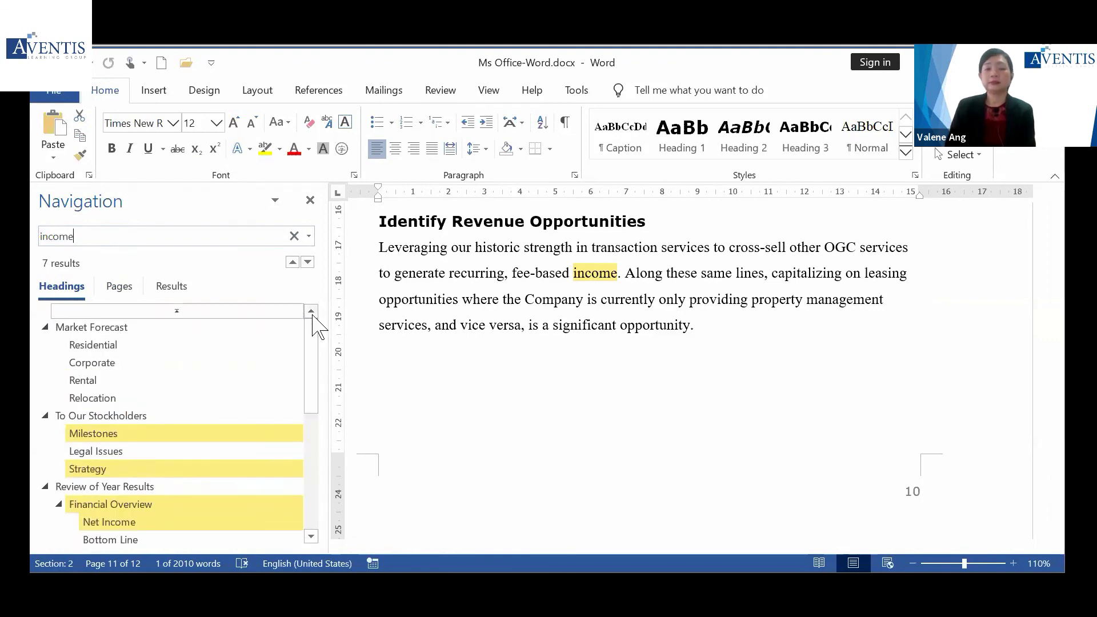
pyautogui.moveTo(314, 337); pyautogui.dragTo(309, 490)
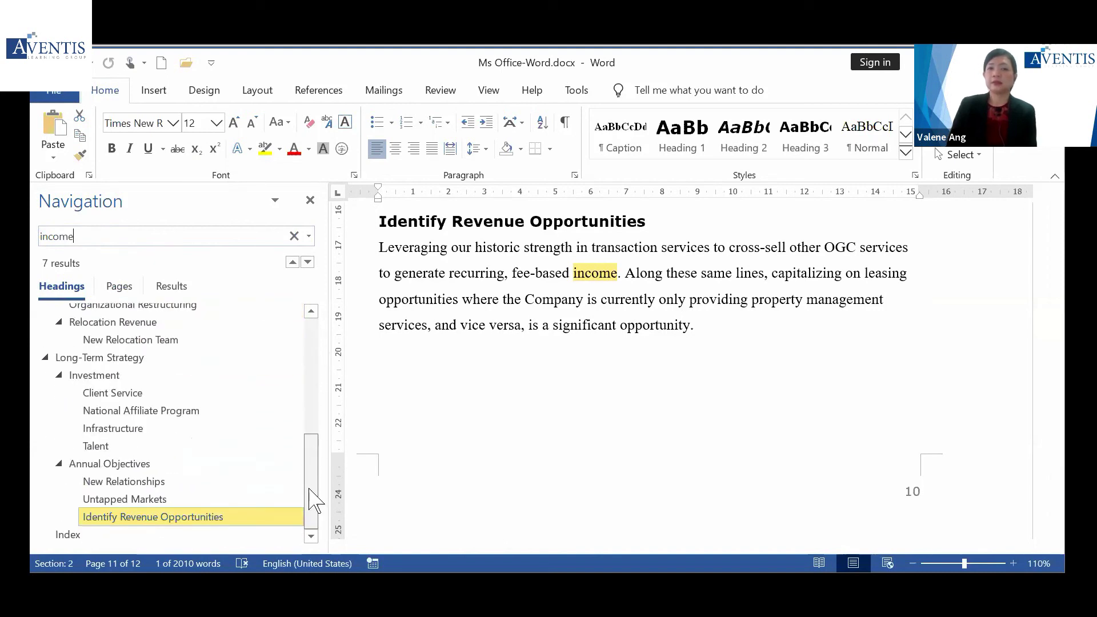
# Inspect the "income" match under Identify Revenue Opportunities and go to the Financial Overview heading to see its matches
pyautogui.click(614, 274)
pyautogui.scroll(1, 619, 285)
pyautogui.scroll(2, 619, 286)
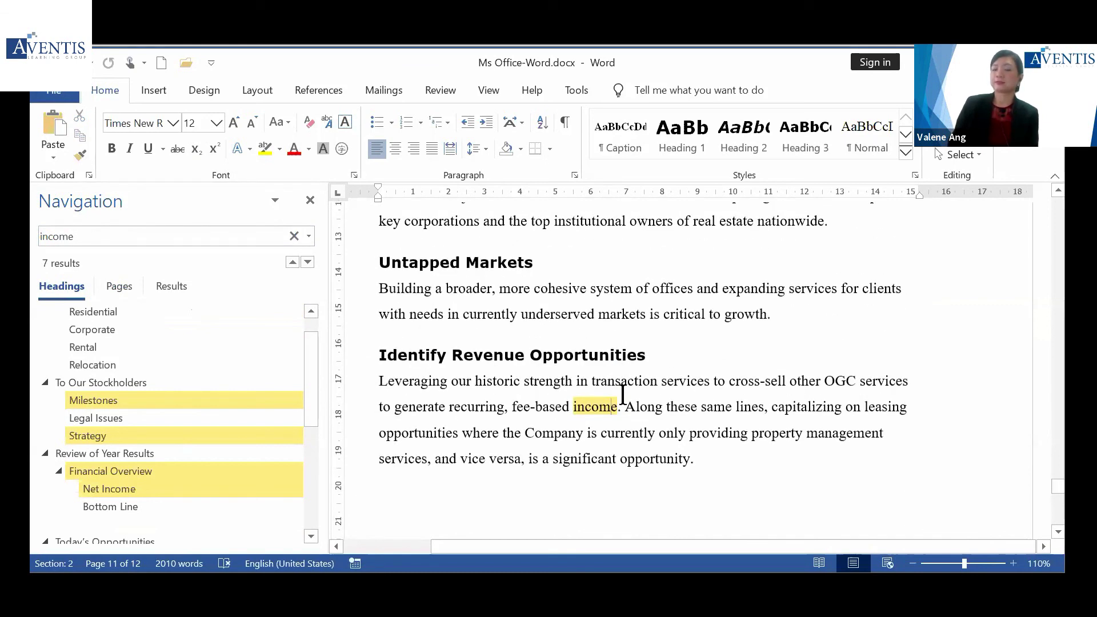
pyautogui.scroll(-2, 623, 394)
pyautogui.scroll(2, 622, 394)
pyautogui.scroll(-3, 625, 393)
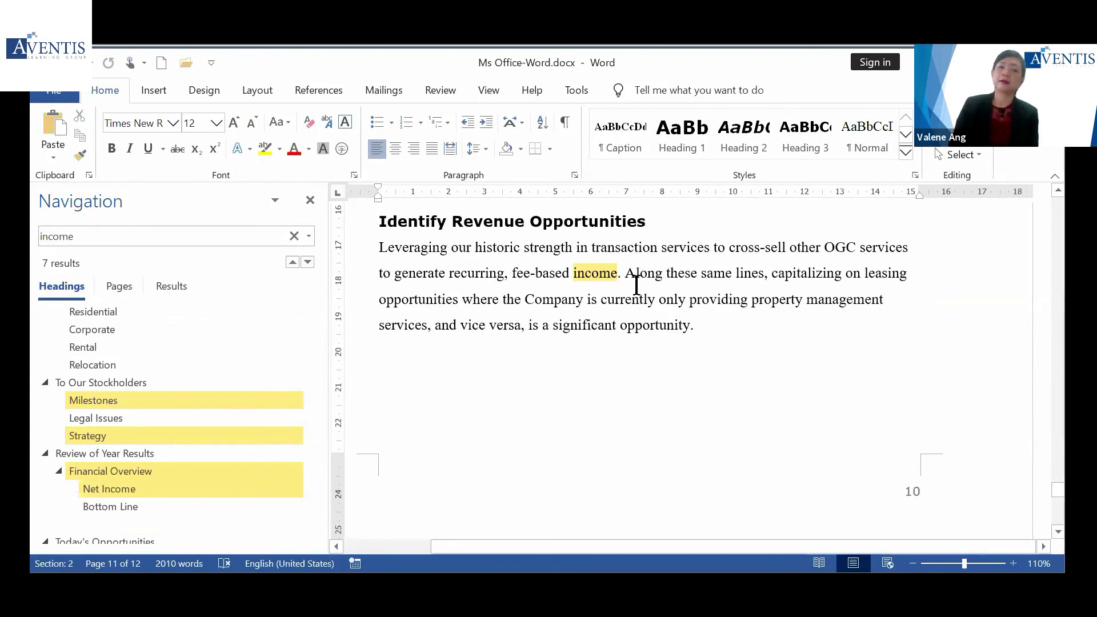
pyautogui.click(246, 474)
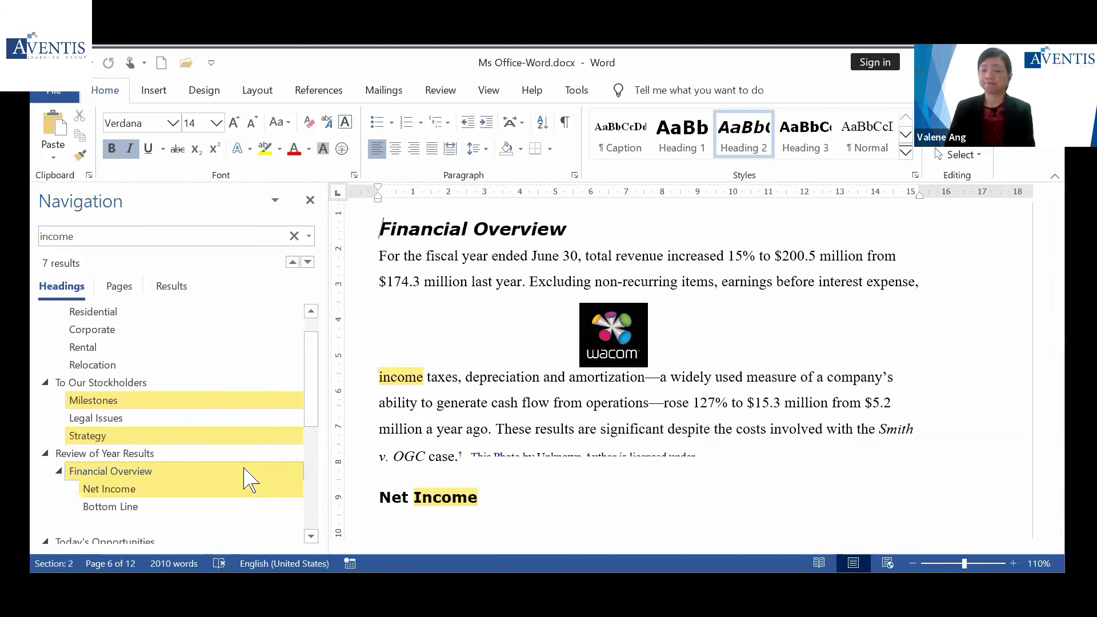
# Display the thumbnails of the pages containing "income" and browse back to the first ones
pyautogui.click(122, 287)
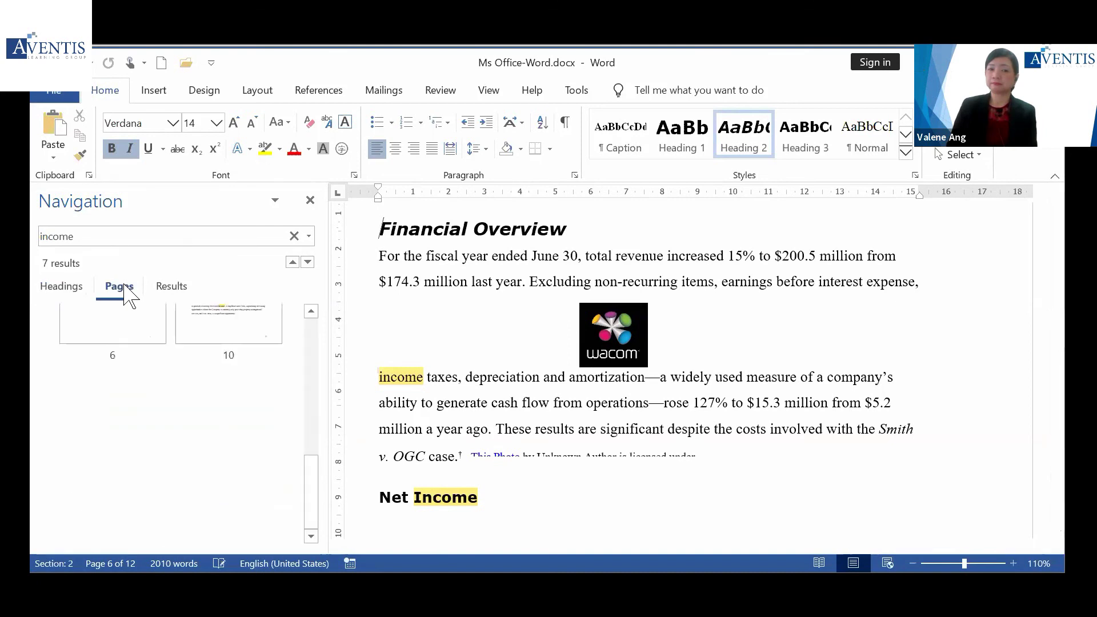
pyautogui.moveTo(314, 483); pyautogui.dragTo(320, 517)
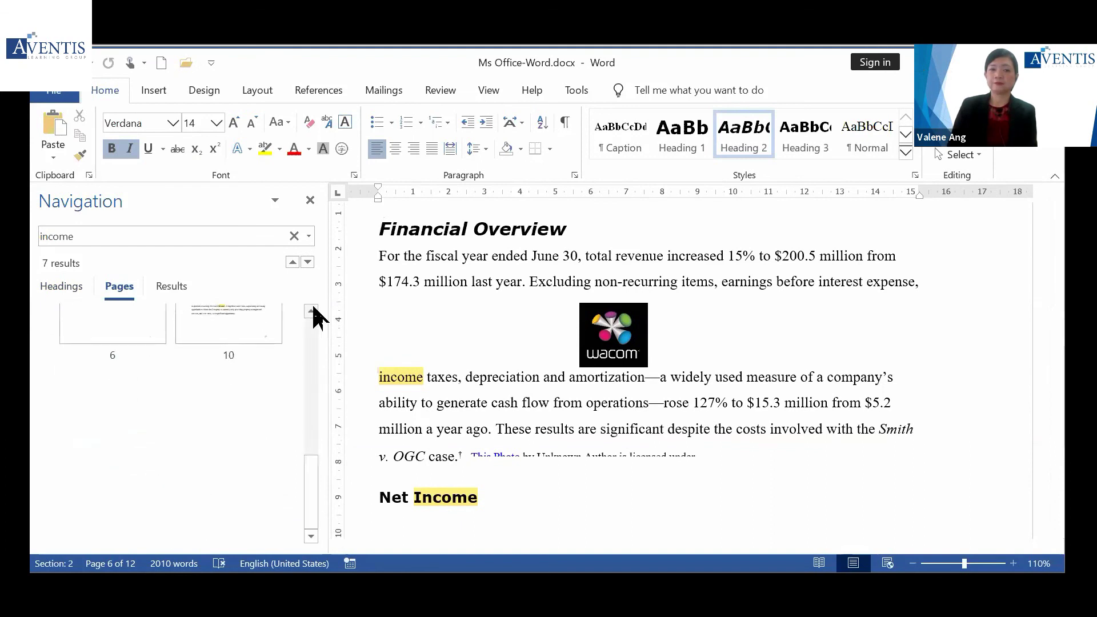
pyautogui.scroll(3, 313, 318)
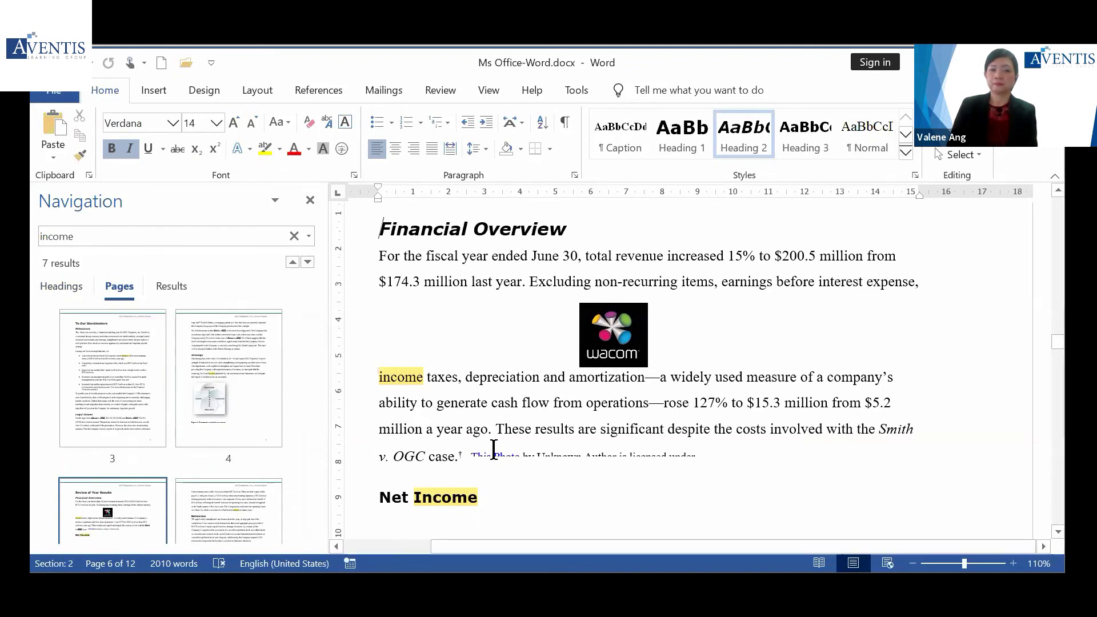
# List the search results for "income" and go to the match in the Net Income heading
pyautogui.click(515, 428)
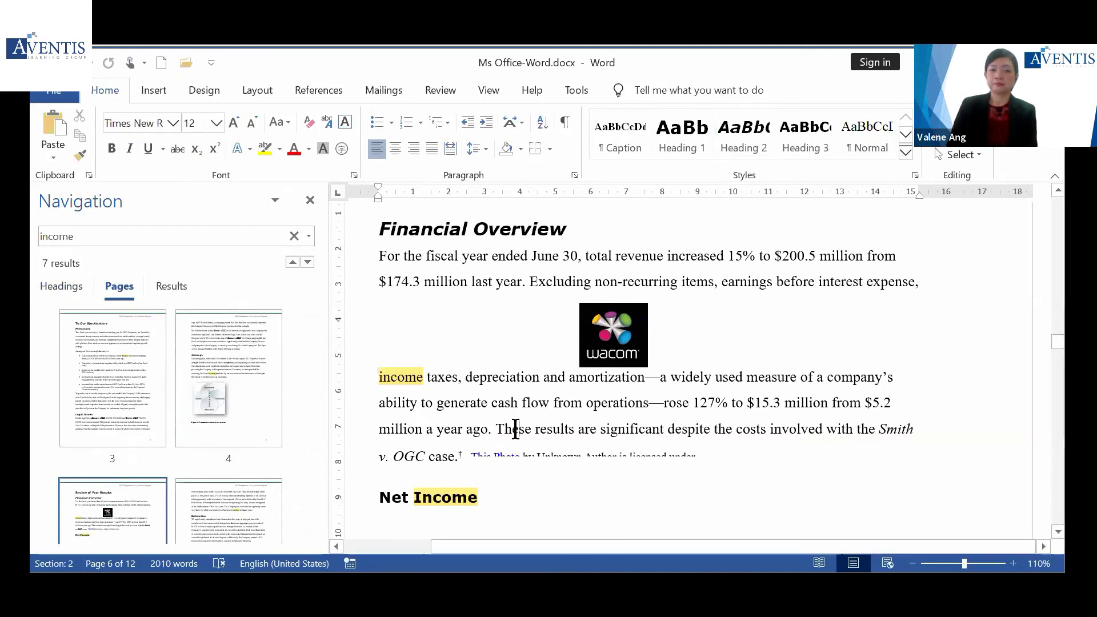
pyautogui.click(173, 286)
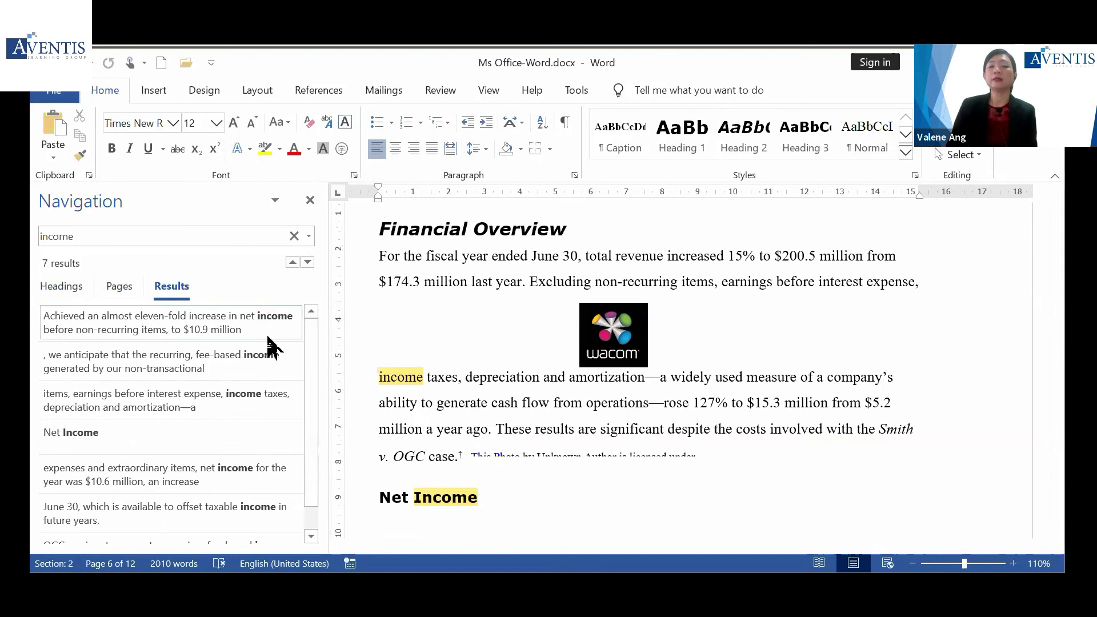
pyautogui.scroll(-1, 257, 444)
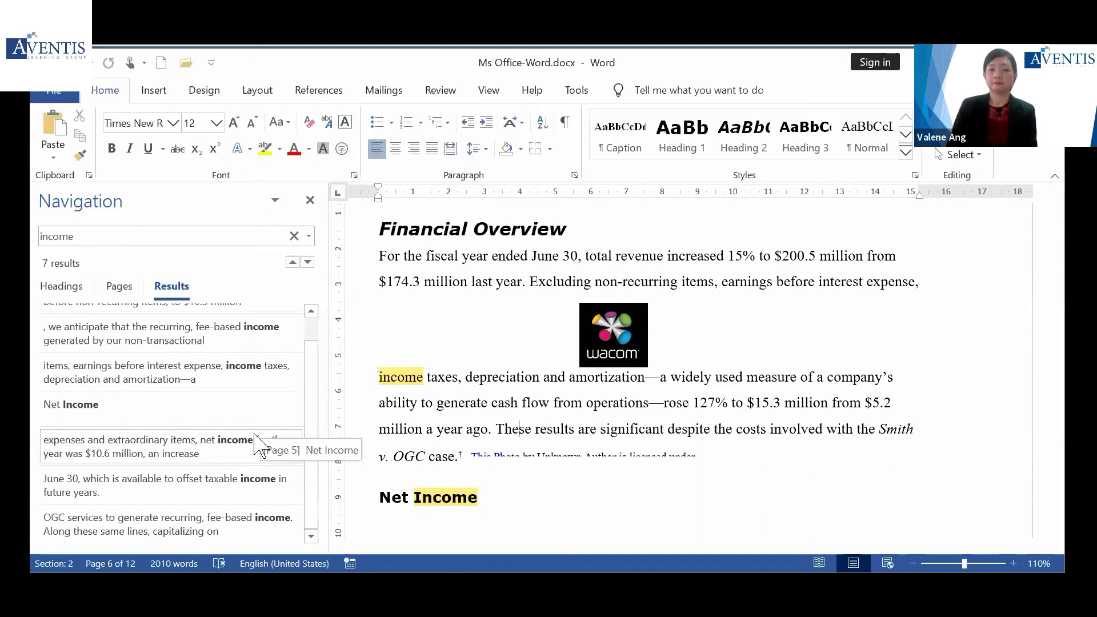
pyautogui.scroll(1, 257, 445)
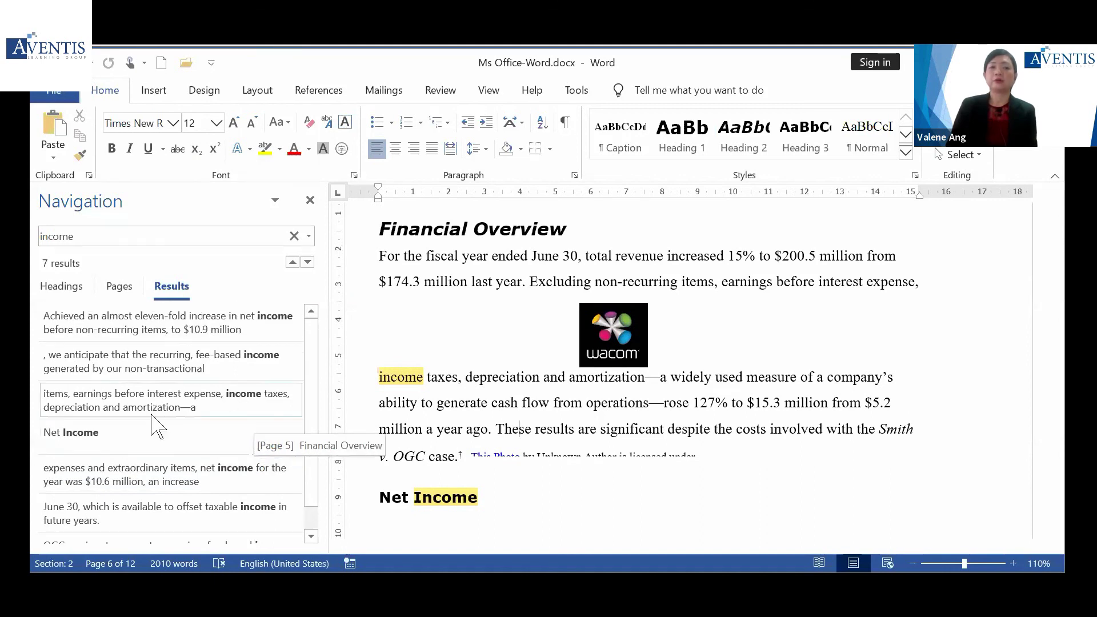
pyautogui.click(80, 445)
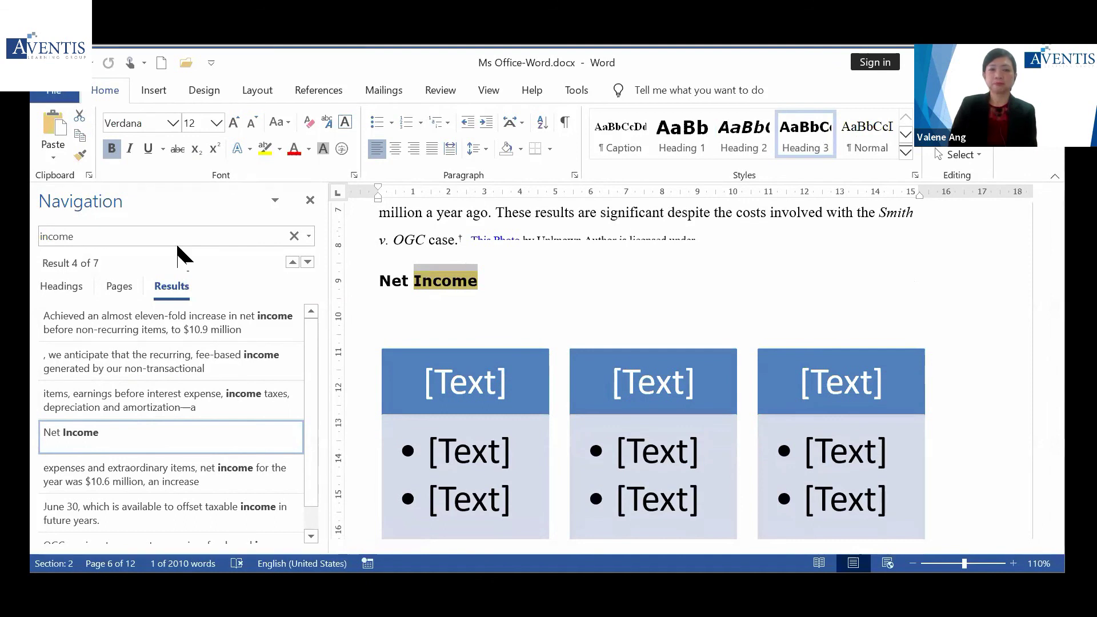
# Check which heading styles are applied to the Market Forecast and Residential headings
pyautogui.moveTo(1057, 360); pyautogui.dragTo(1057, 234)
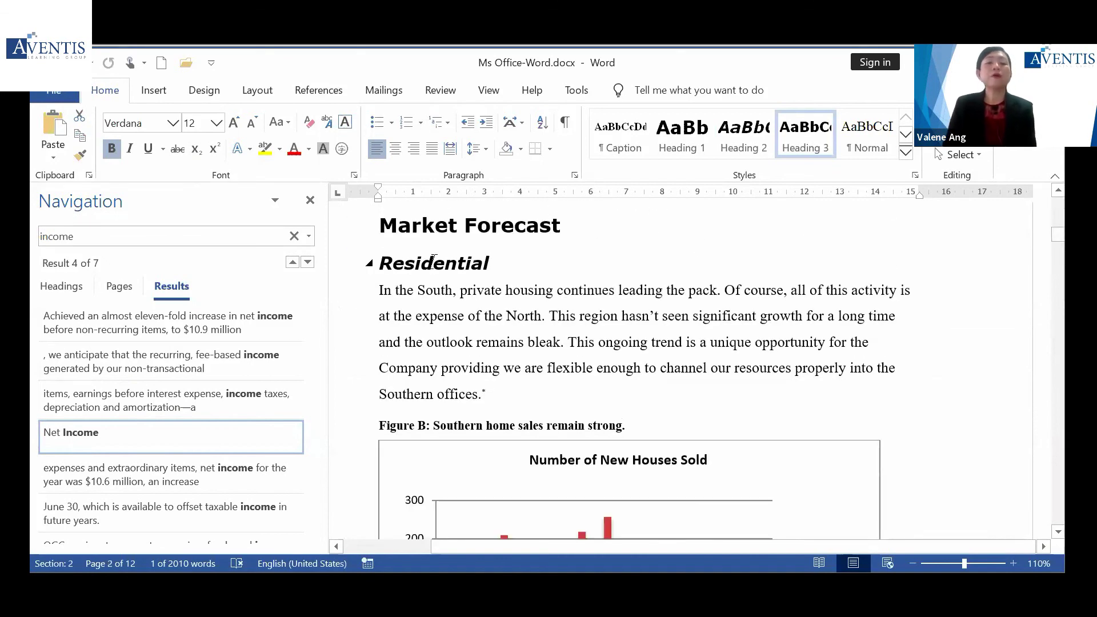
pyautogui.moveTo(380, 226); pyautogui.dragTo(580, 229)
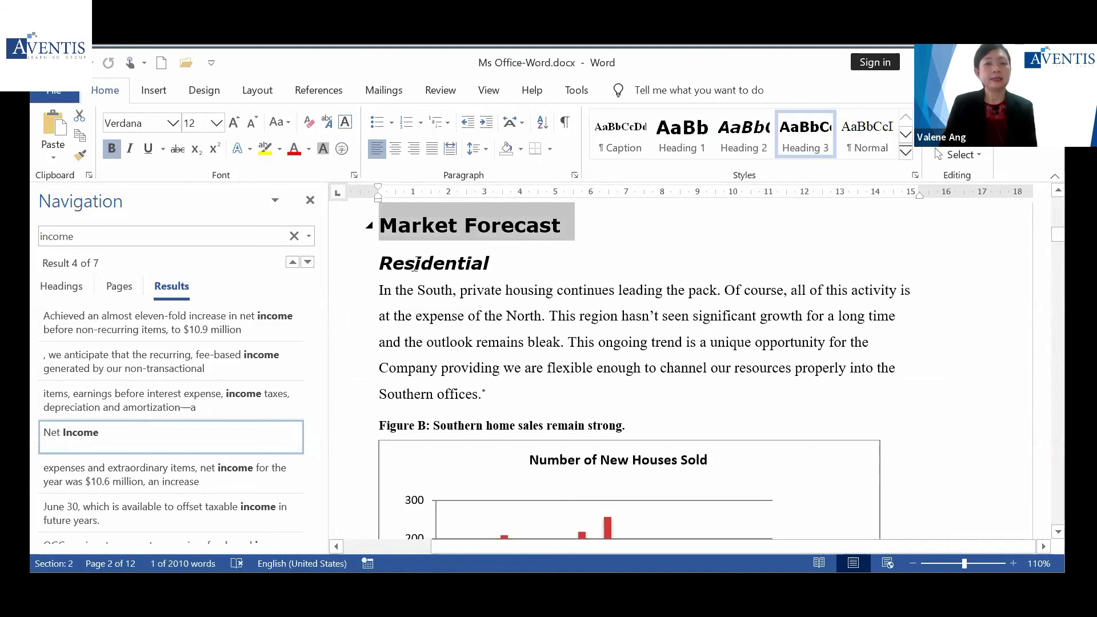
pyautogui.click(462, 263)
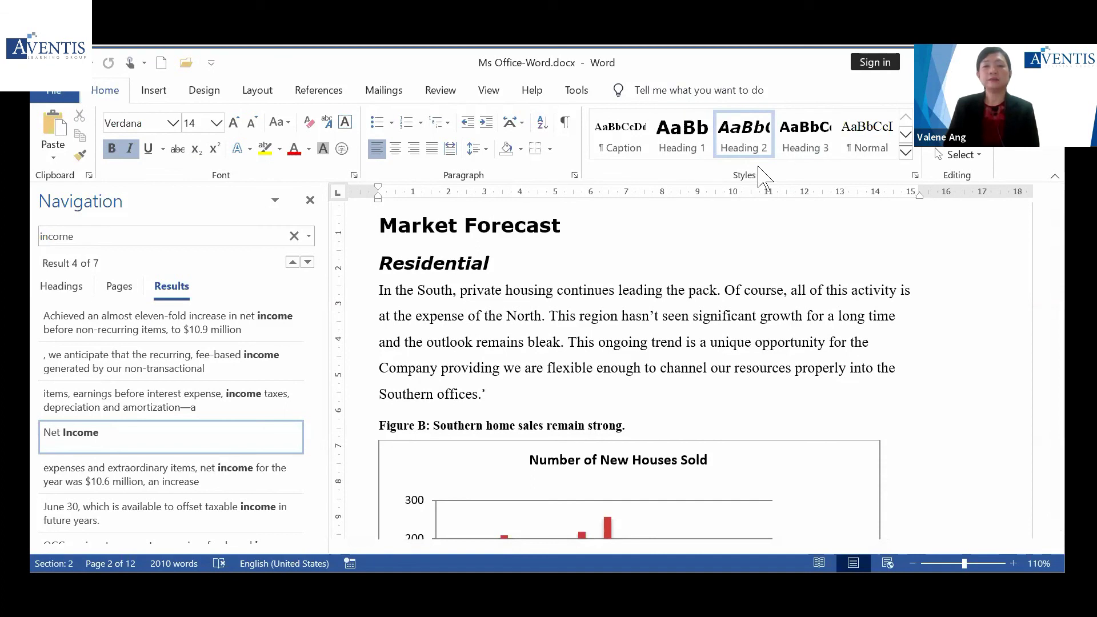
# Start a custom table of contents on the blank line below the Contents heading on the first page
pyautogui.scroll(4, 592, 368)
pyautogui.scroll(3, 592, 369)
pyautogui.scroll(3, 593, 368)
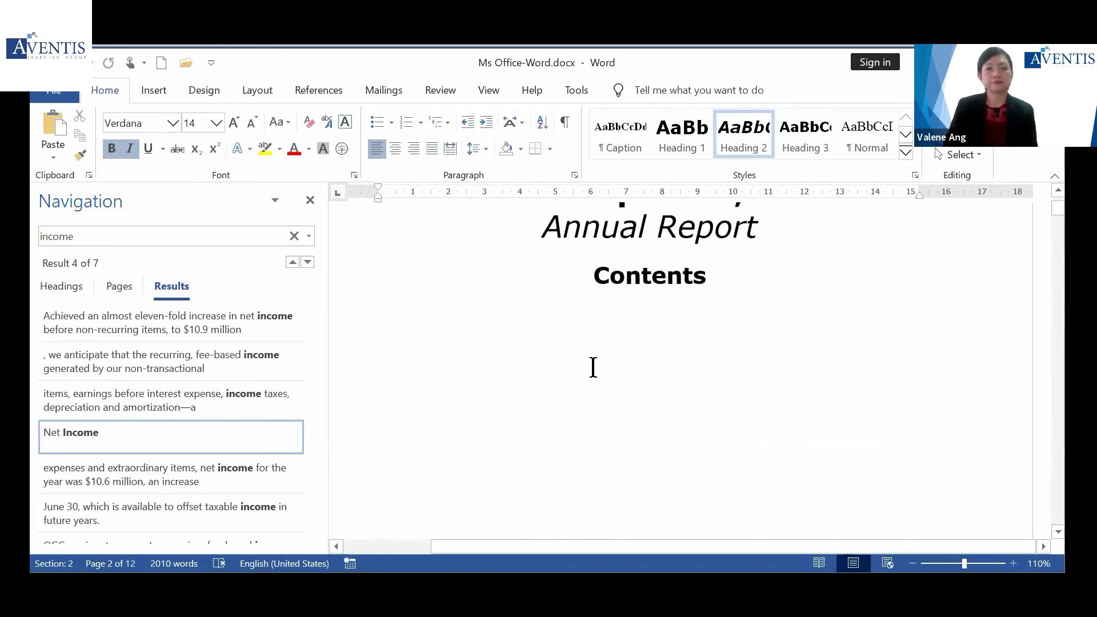
pyautogui.click(517, 331)
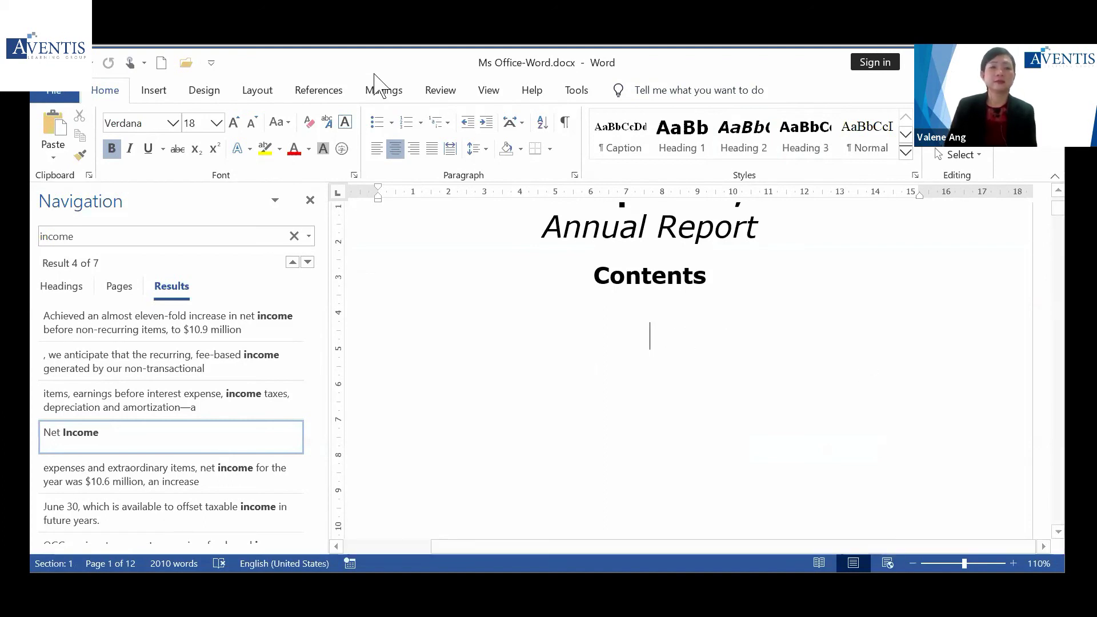
pyautogui.click(317, 90)
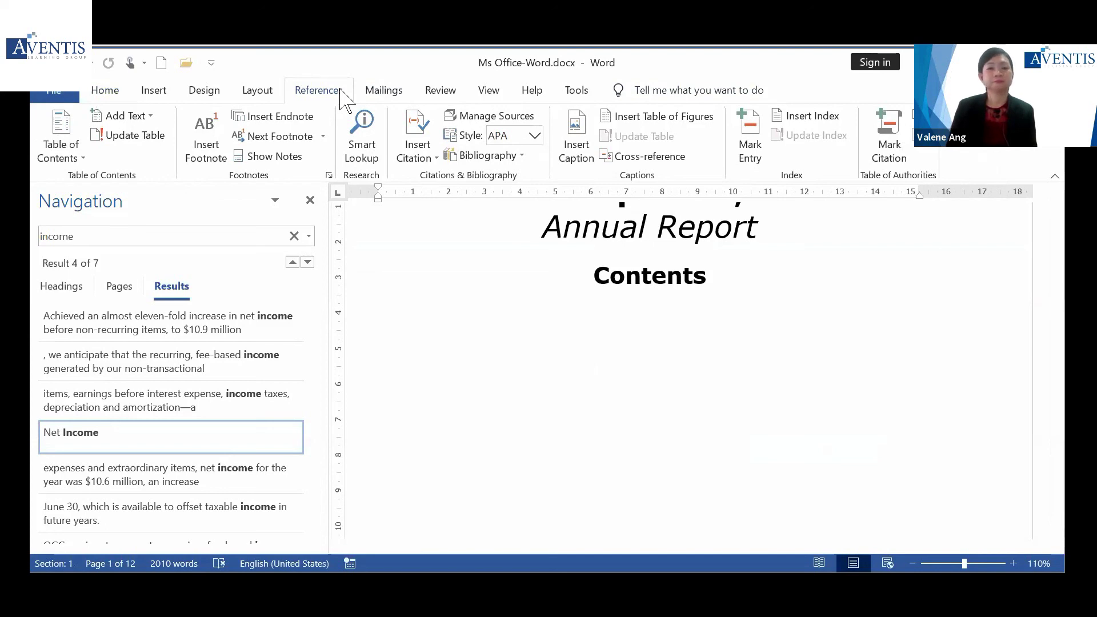
pyautogui.click(81, 158)
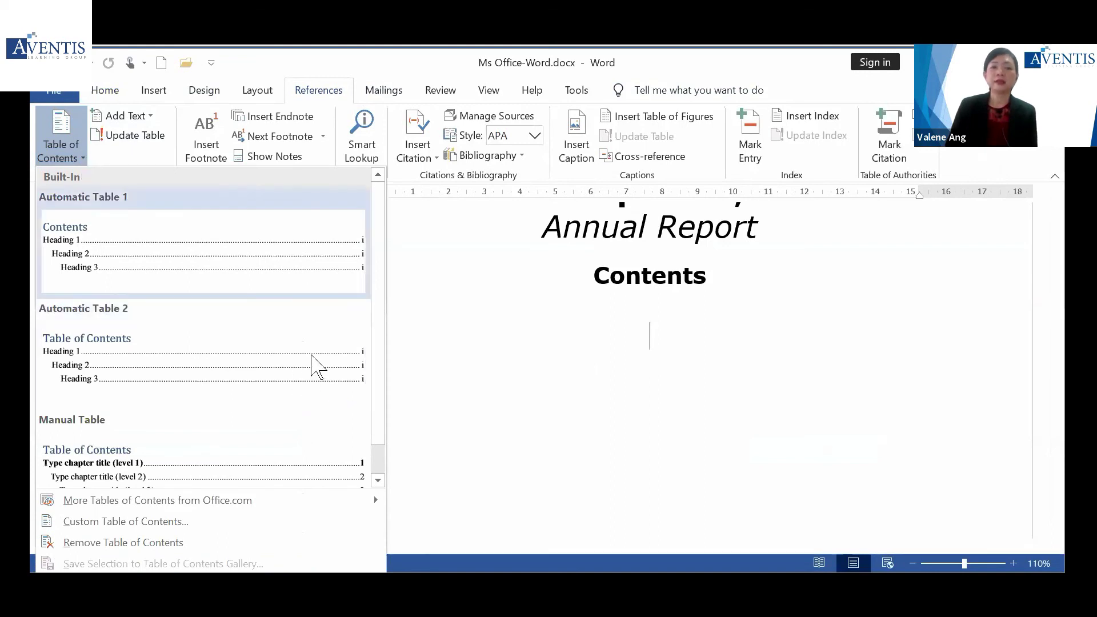
pyautogui.click(178, 525)
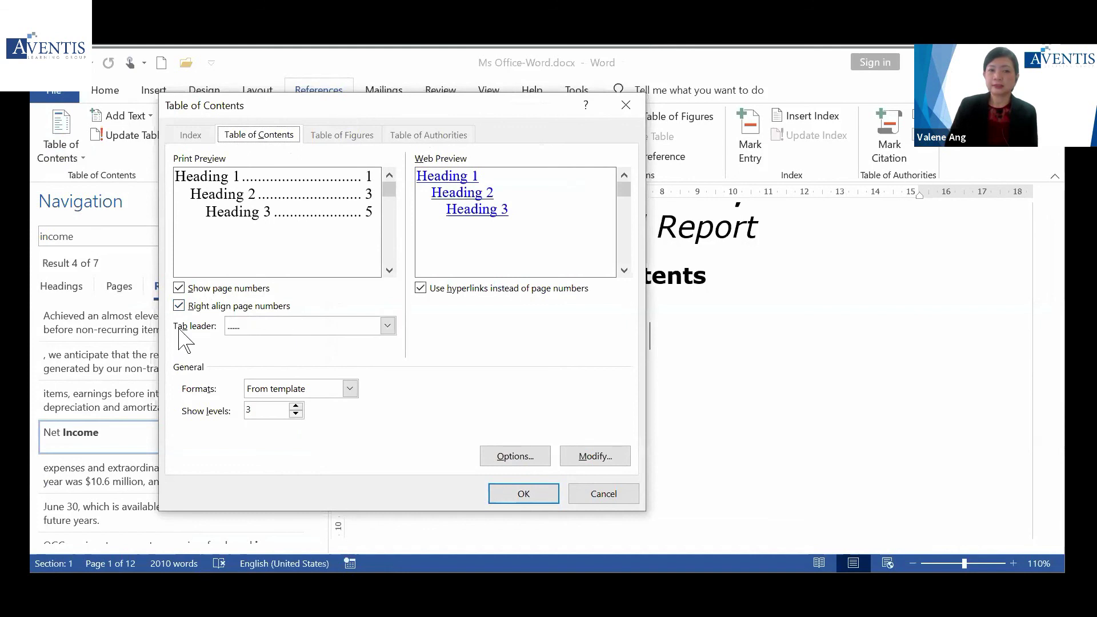
# Try the Classic format with a dashed tab leader for the table of contents
pyautogui.click(388, 326)
pyautogui.click(255, 367)
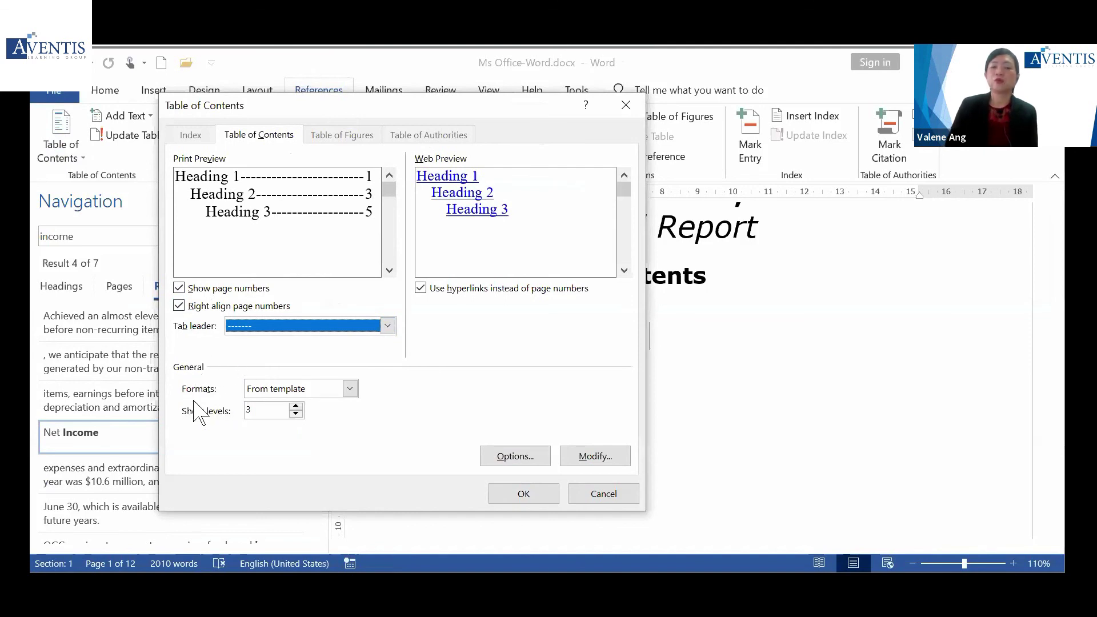
pyautogui.click(350, 389)
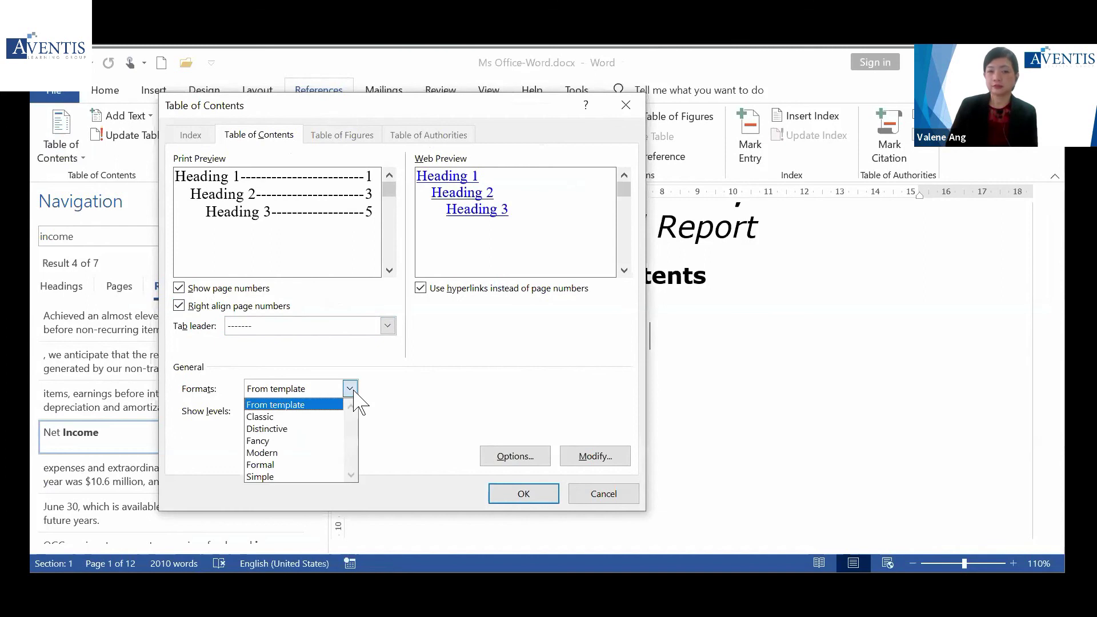
pyautogui.click(281, 416)
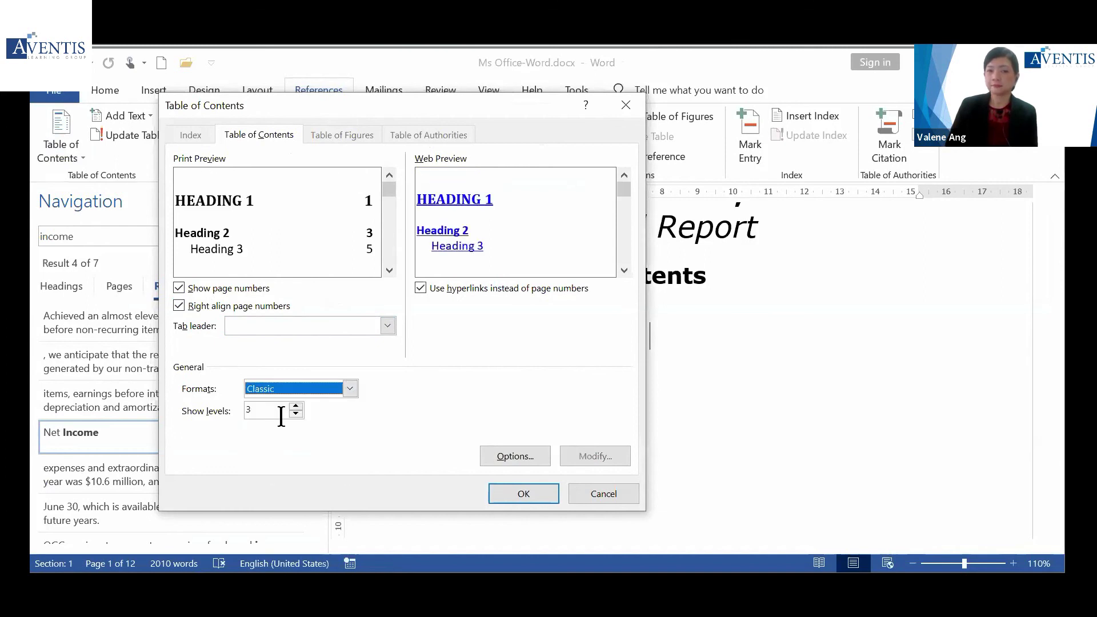
pyautogui.click(388, 326)
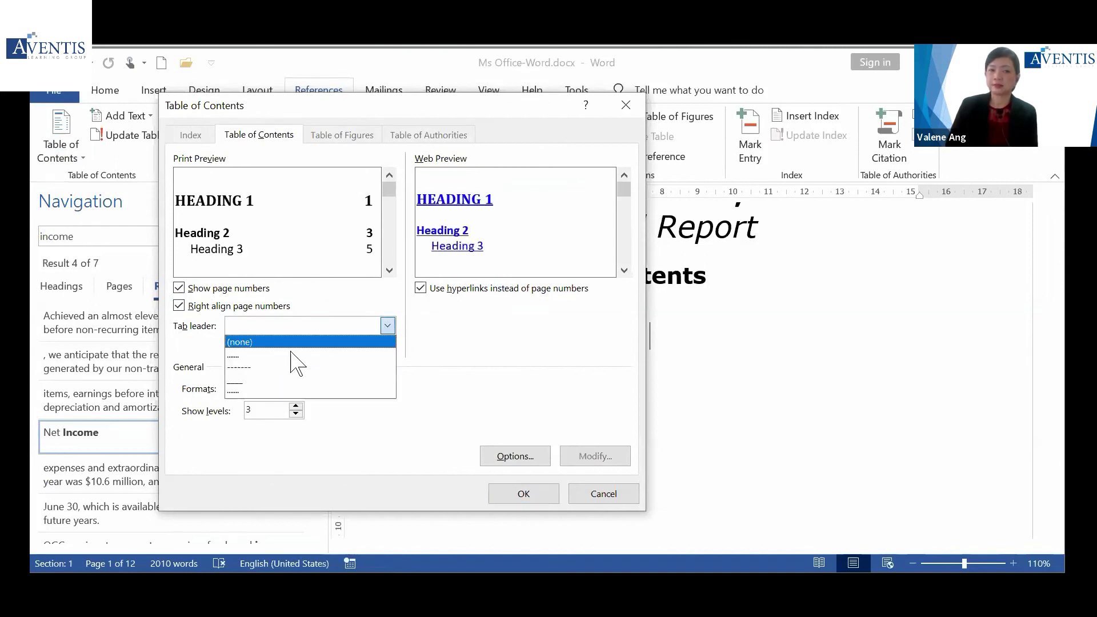
pyautogui.click(281, 368)
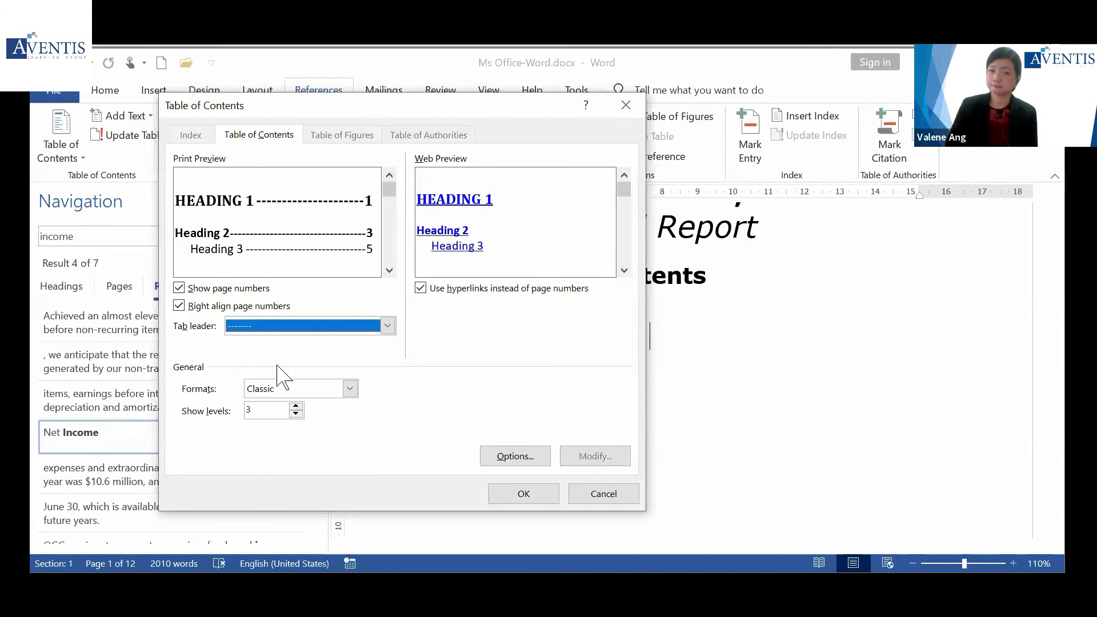
# Insert the table of contents in the Distinctive format with a dashed tab leader and 3 heading levels
pyautogui.click(351, 390)
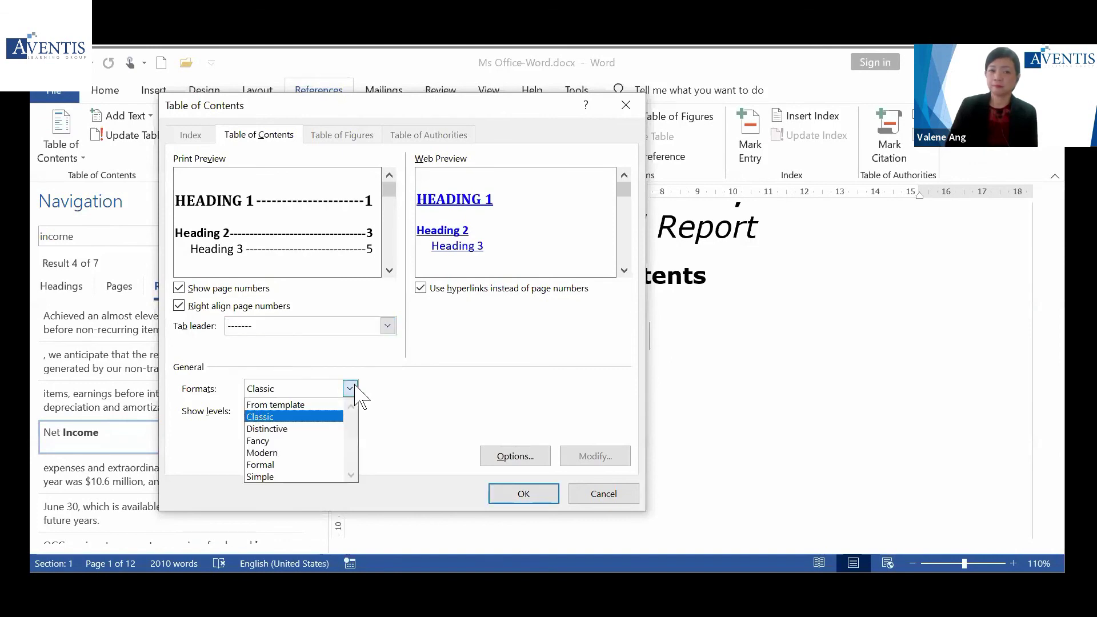
pyautogui.click(307, 441)
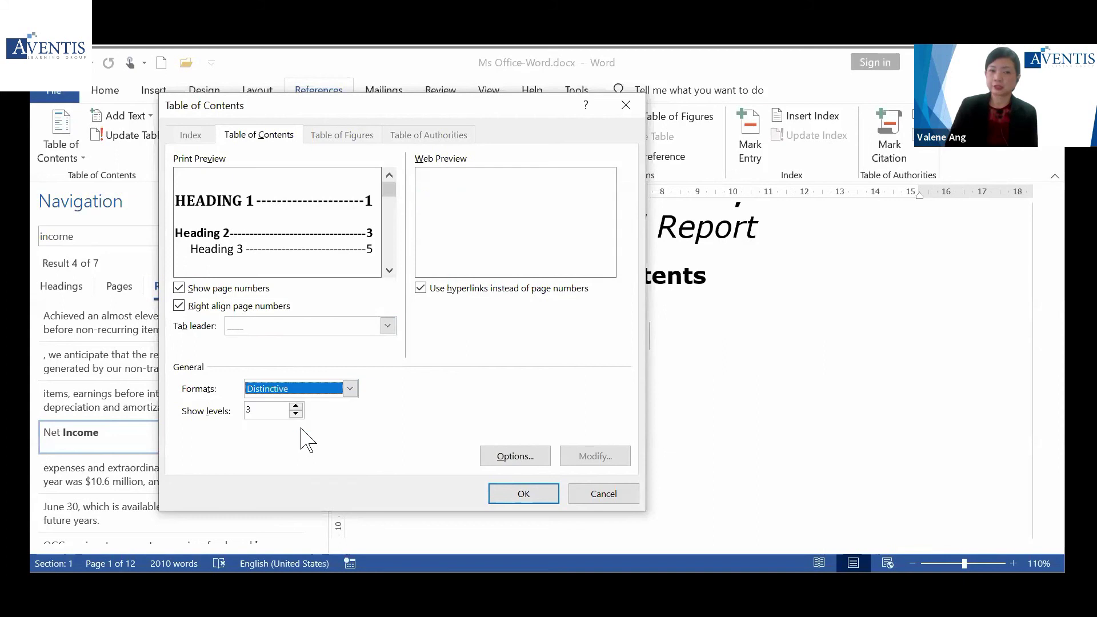
pyautogui.click(386, 329)
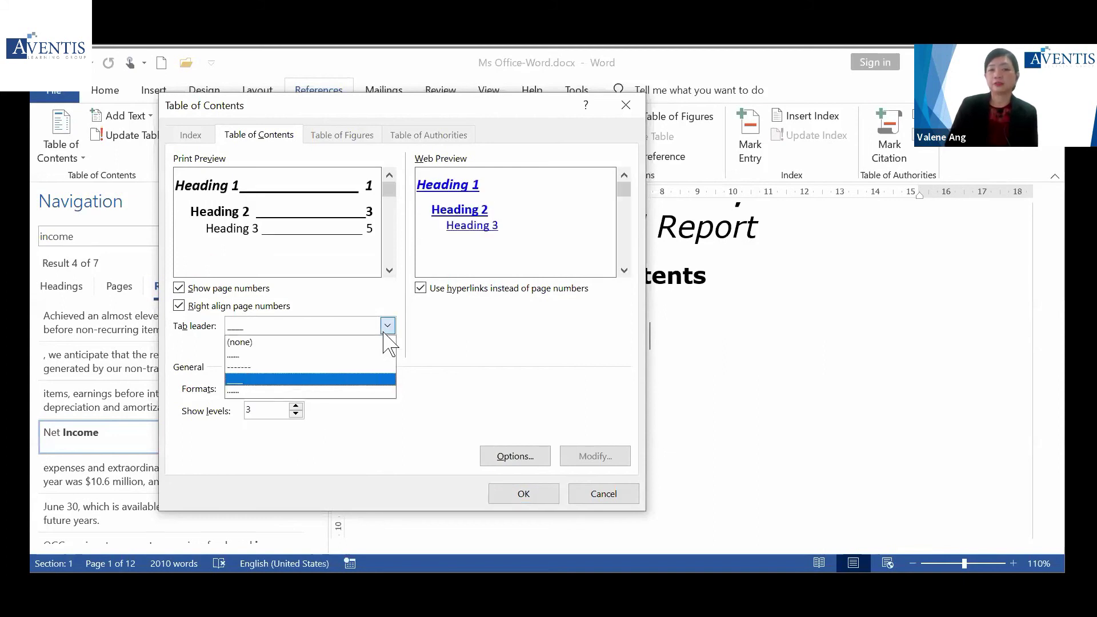
pyautogui.click(333, 367)
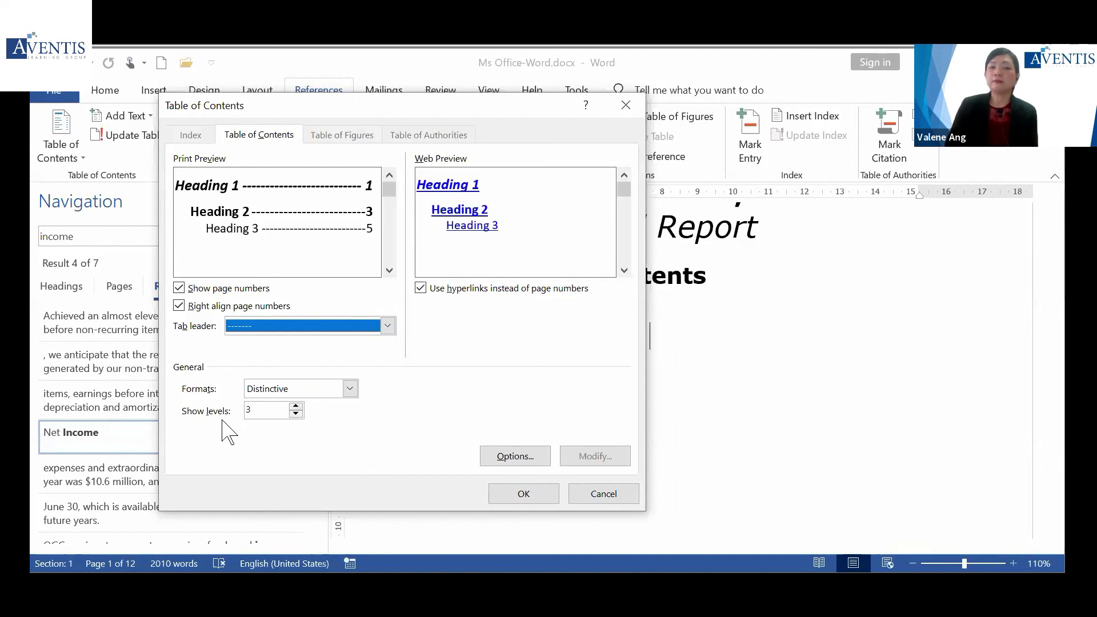
pyautogui.click(260, 410)
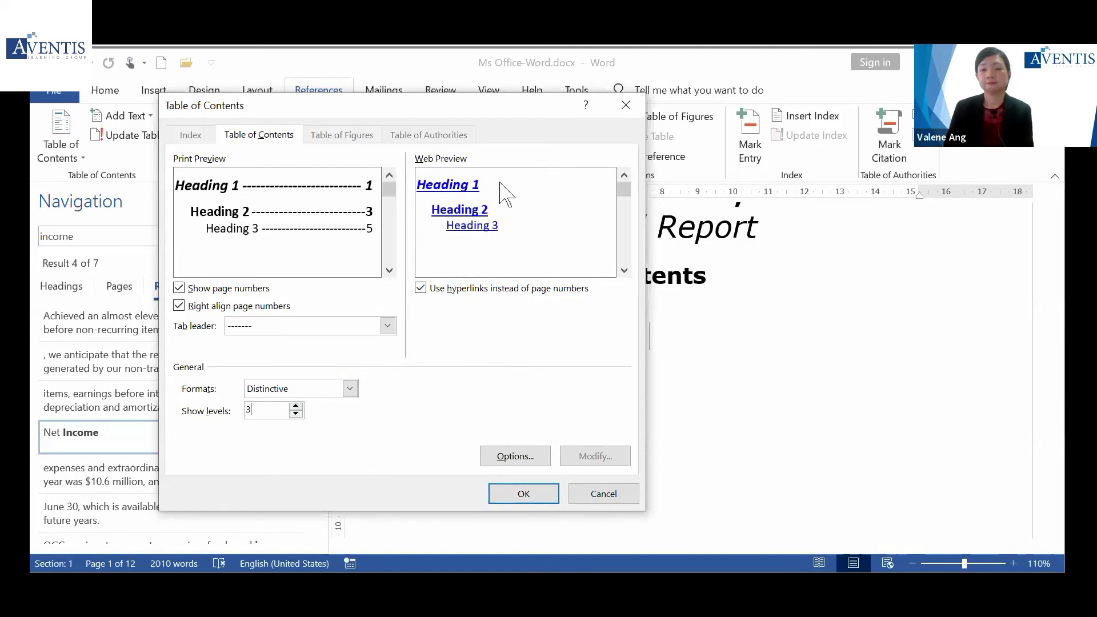
pyautogui.click(539, 496)
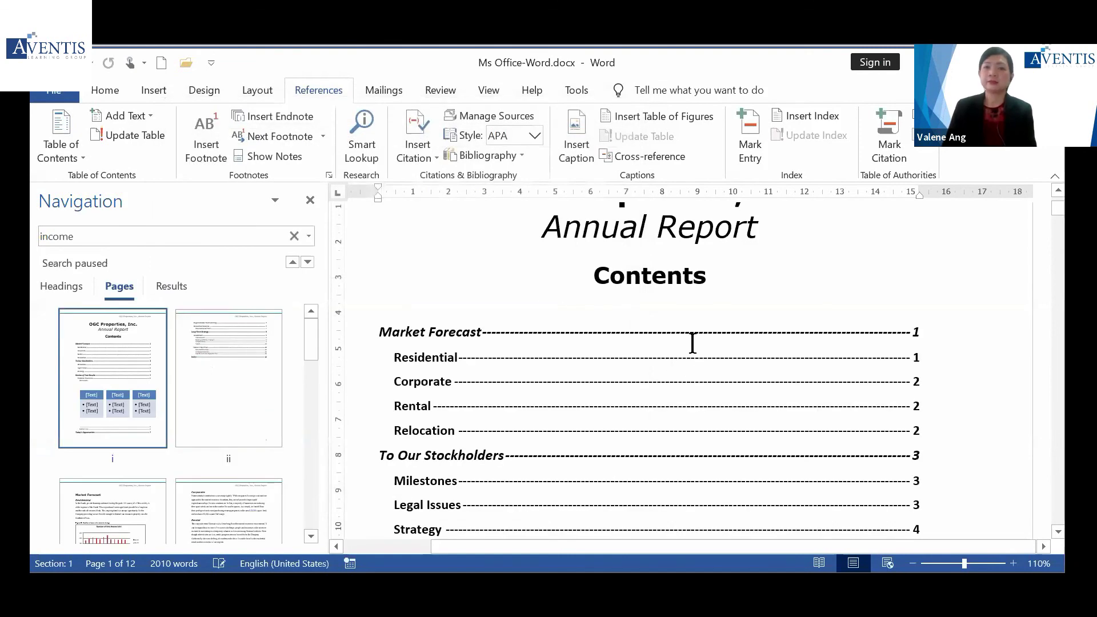
# Look over the inserted table of contents and delete the SmartArt graphic that interrupts its entries
pyautogui.scroll(-3, 692, 343)
pyautogui.scroll(6, 692, 343)
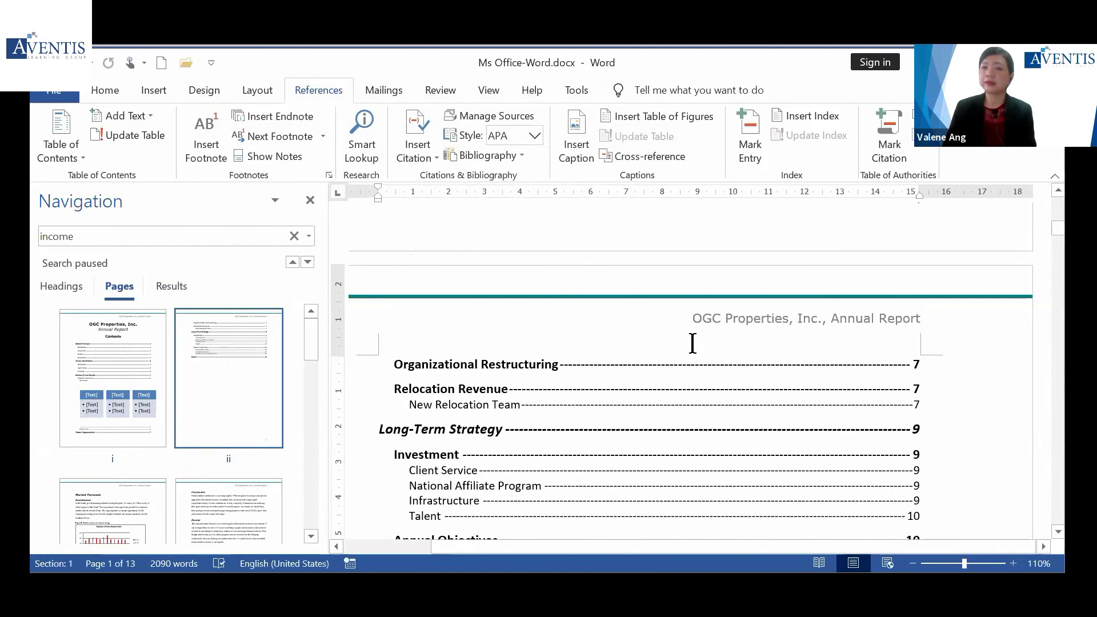
pyautogui.scroll(5, 693, 343)
pyautogui.scroll(-2, 692, 343)
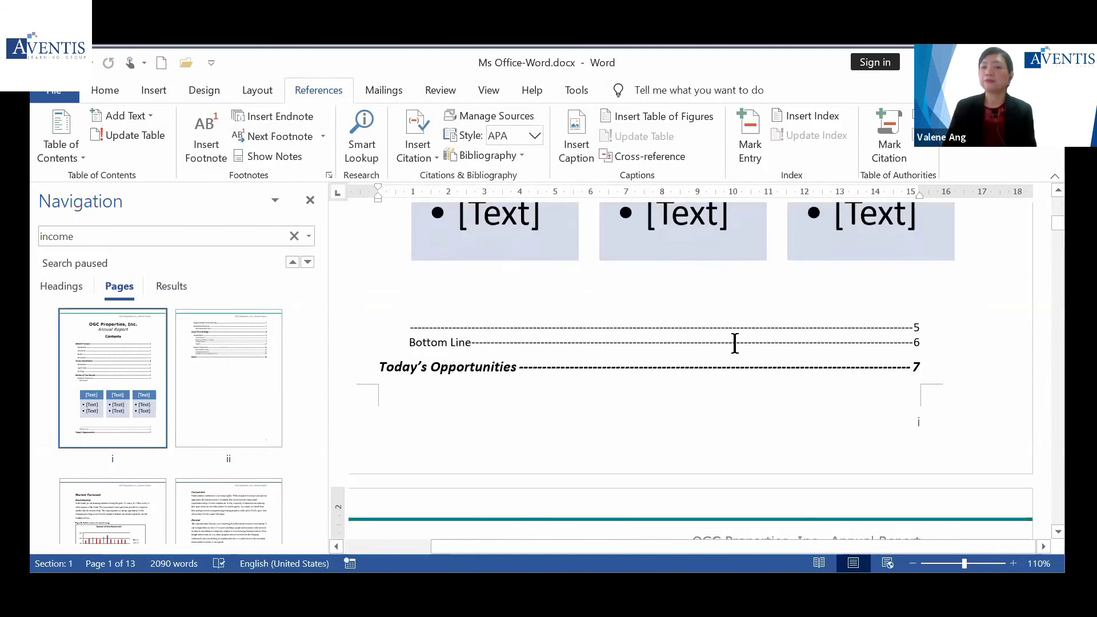
pyautogui.scroll(-2, 742, 348)
pyautogui.scroll(7, 747, 348)
pyautogui.scroll(5, 747, 343)
pyautogui.scroll(-7, 793, 333)
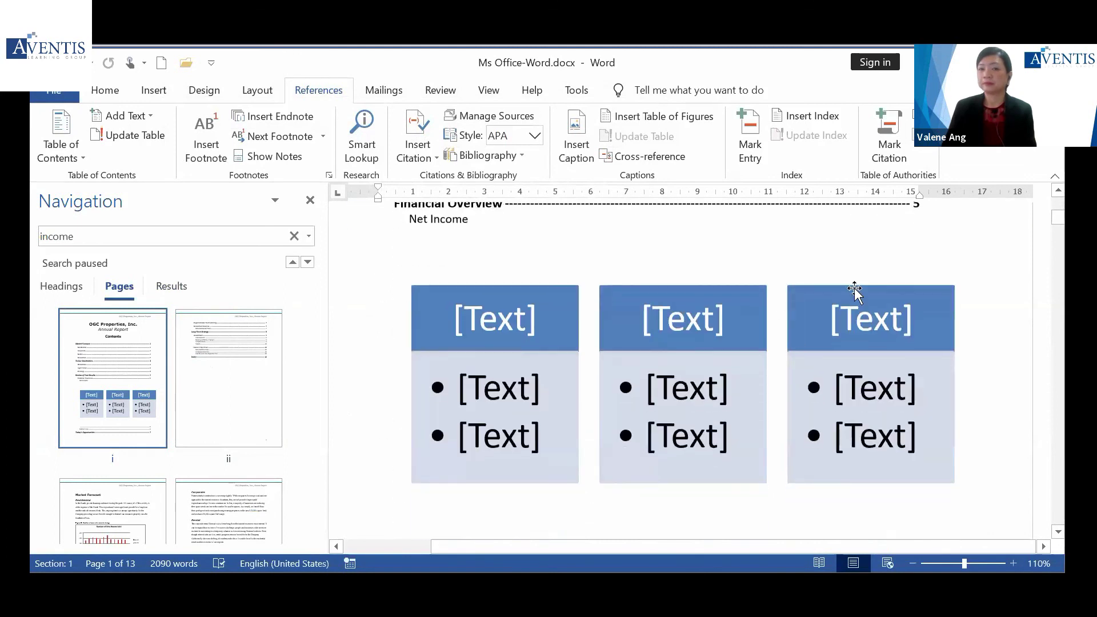
pyautogui.click(854, 290)
pyautogui.click(906, 269)
pyautogui.press('Delete')
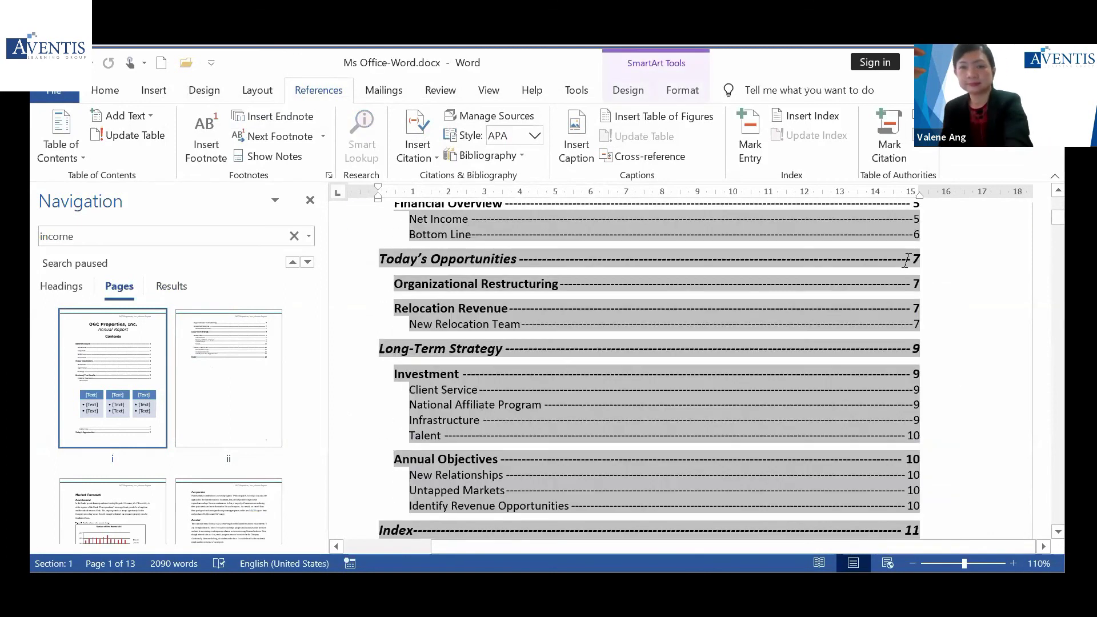
# Examine the heading levels and page numbers in the table of contents from its first entry downwards
pyautogui.scroll(6, 668, 289)
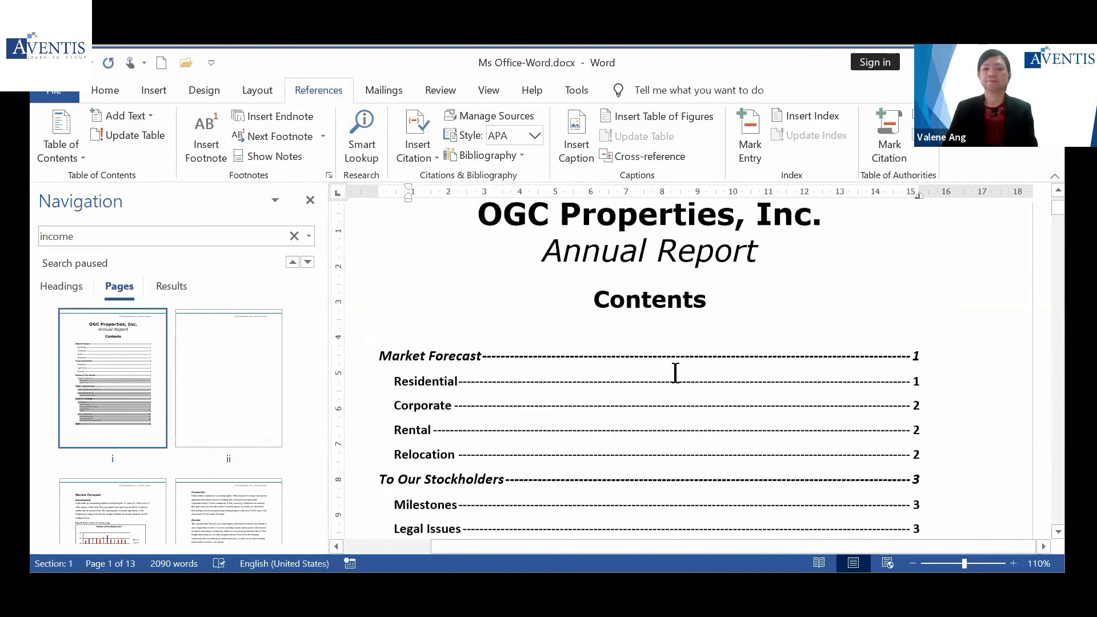
pyautogui.click(675, 373)
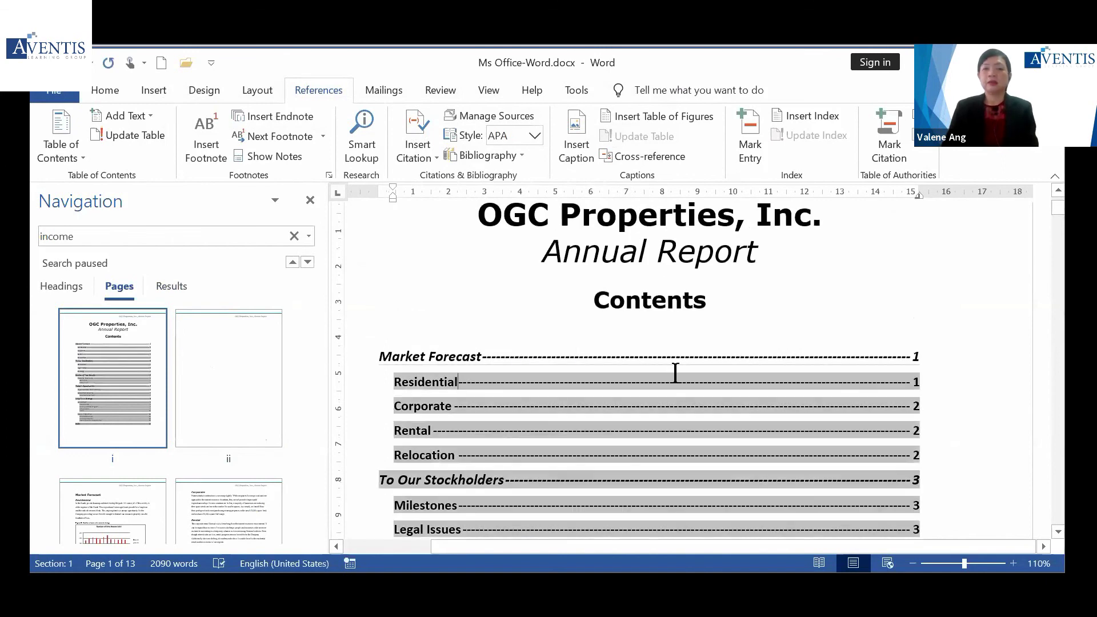
pyautogui.scroll(-2, 675, 373)
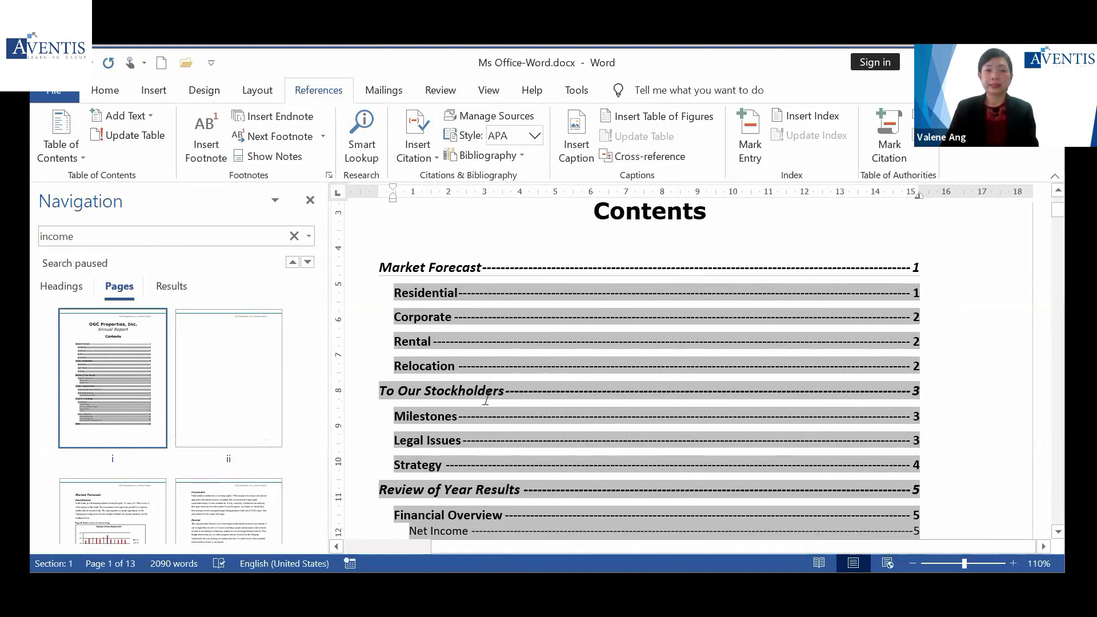
pyautogui.scroll(-3, 531, 428)
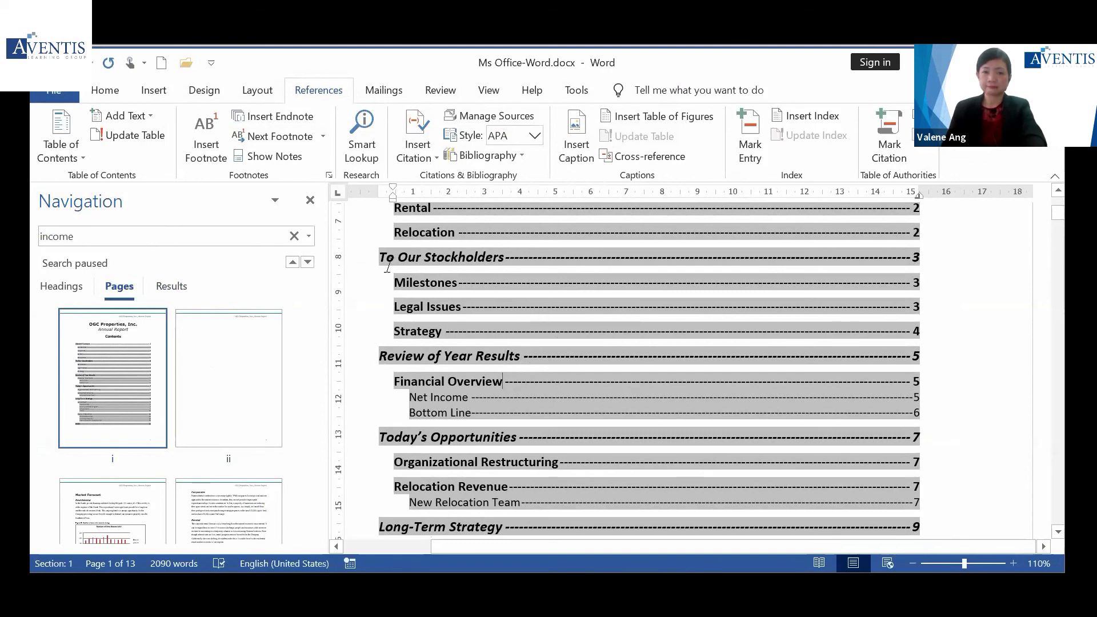
# Close the Navigation pane and follow the Review of Year Results link in the table of contents
pyautogui.click(310, 200)
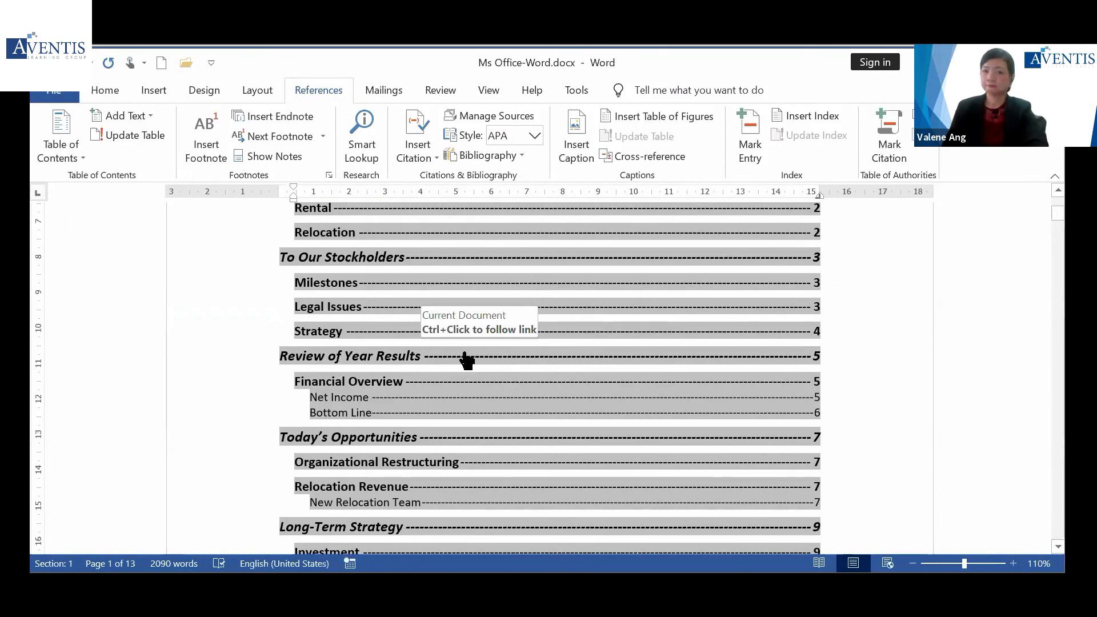
pyautogui.keyDown('ctrl'); pyautogui.click(466, 359); pyautogui.keyUp('ctrl')
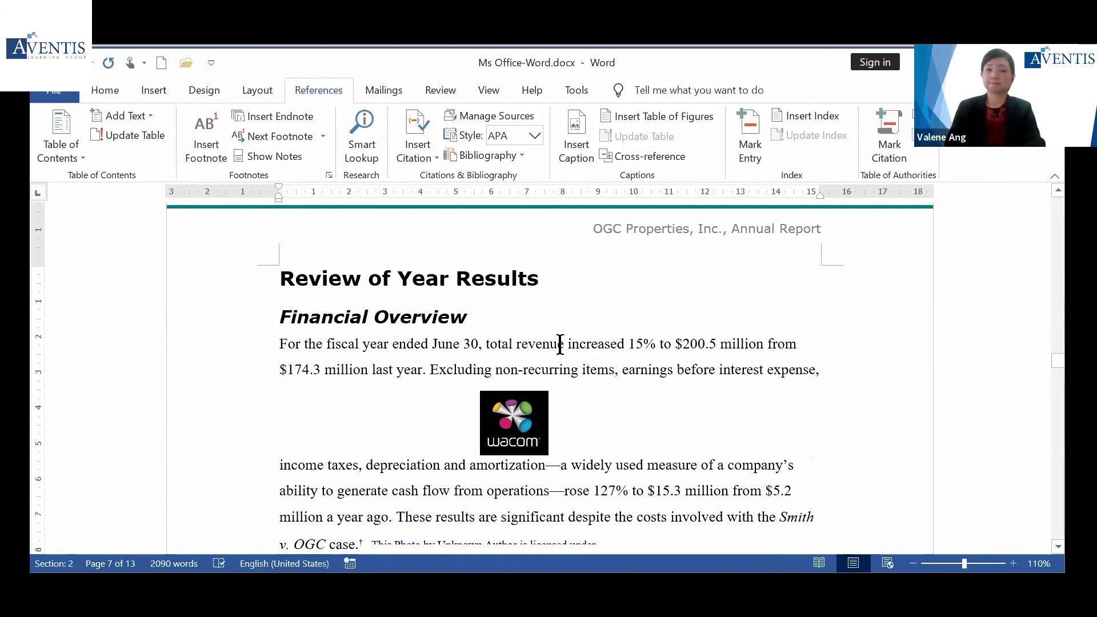
pyautogui.scroll(5, 560, 345)
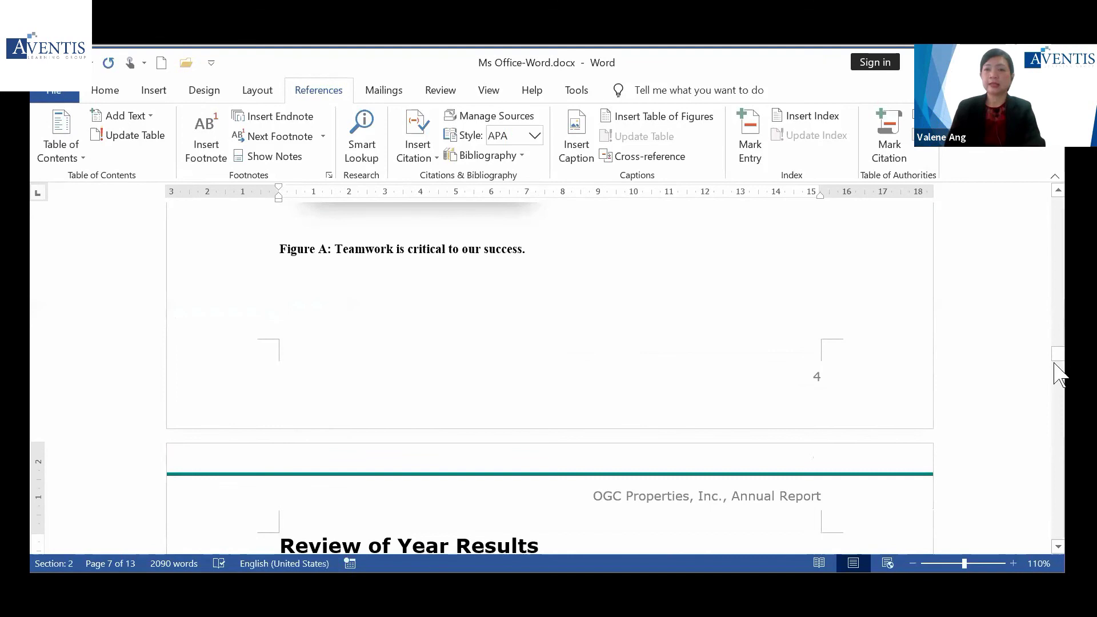
# Look through the report pages from Review of Year Results past Long-Term Strategy to the Index page
pyautogui.moveTo(1058, 354); pyautogui.dragTo(1062, 444)
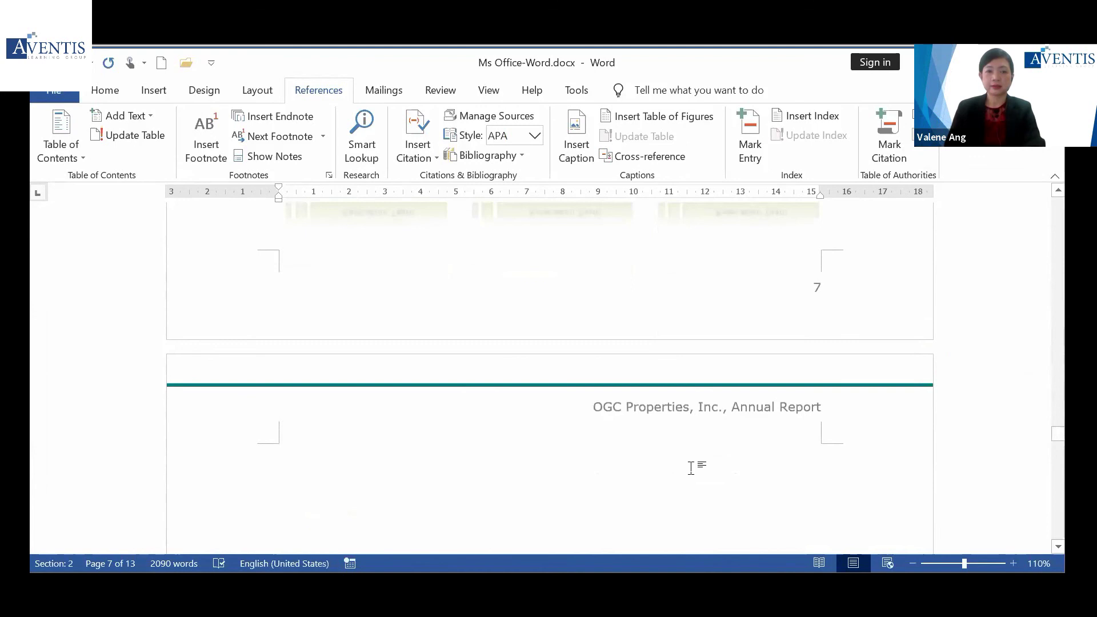
pyautogui.scroll(-3, 691, 467)
pyautogui.scroll(-1, 691, 467)
pyautogui.scroll(13, 690, 467)
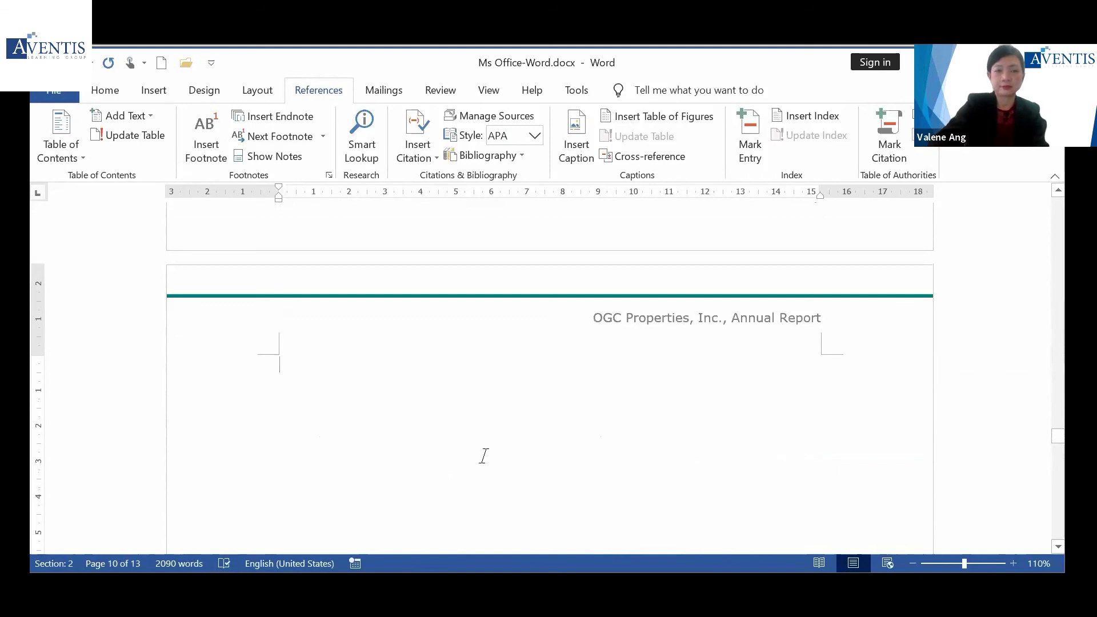
pyautogui.scroll(1, 484, 455)
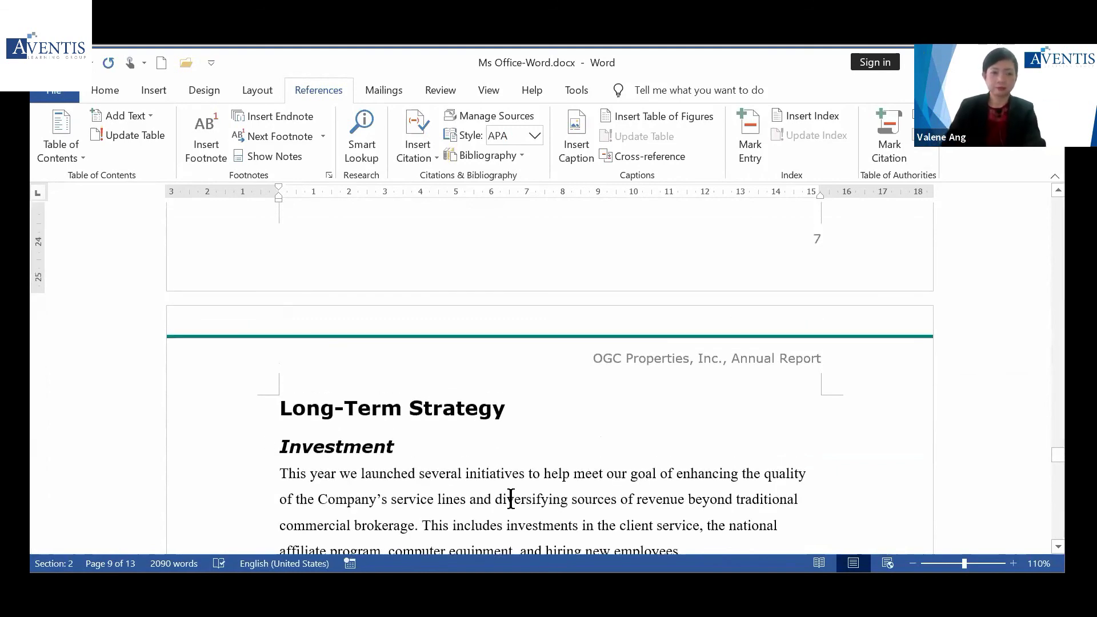
pyautogui.scroll(-12, 519, 495)
pyautogui.scroll(-20, 548, 469)
pyautogui.scroll(3, 548, 469)
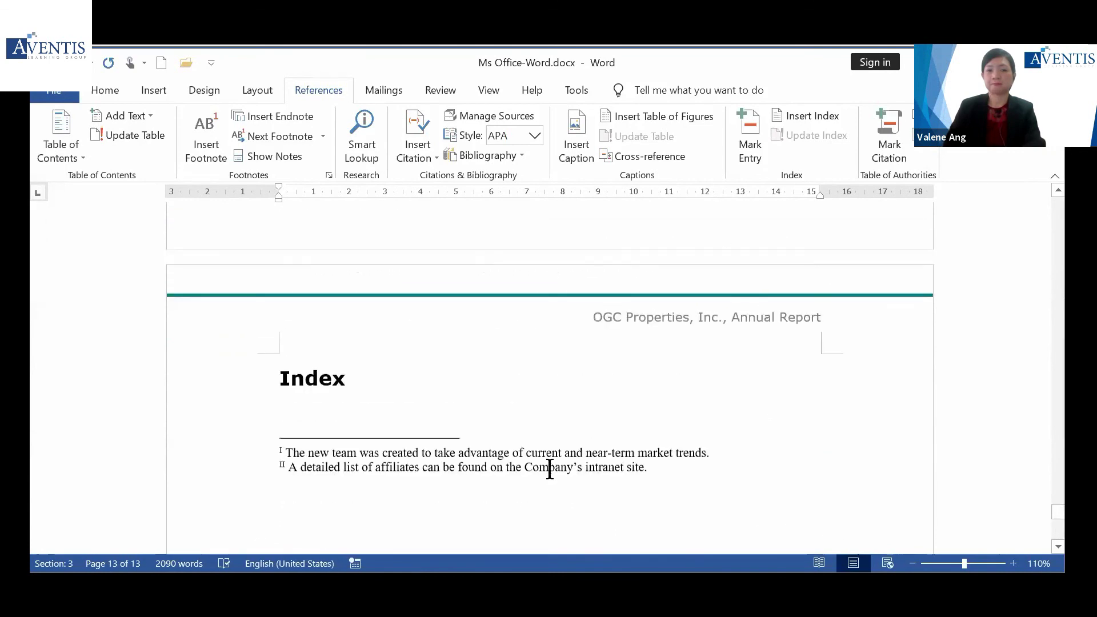
pyautogui.scroll(-2, 557, 452)
pyautogui.scroll(15, 558, 400)
pyautogui.scroll(-1, 601, 424)
pyautogui.scroll(-7, 822, 448)
pyautogui.scroll(4, 823, 449)
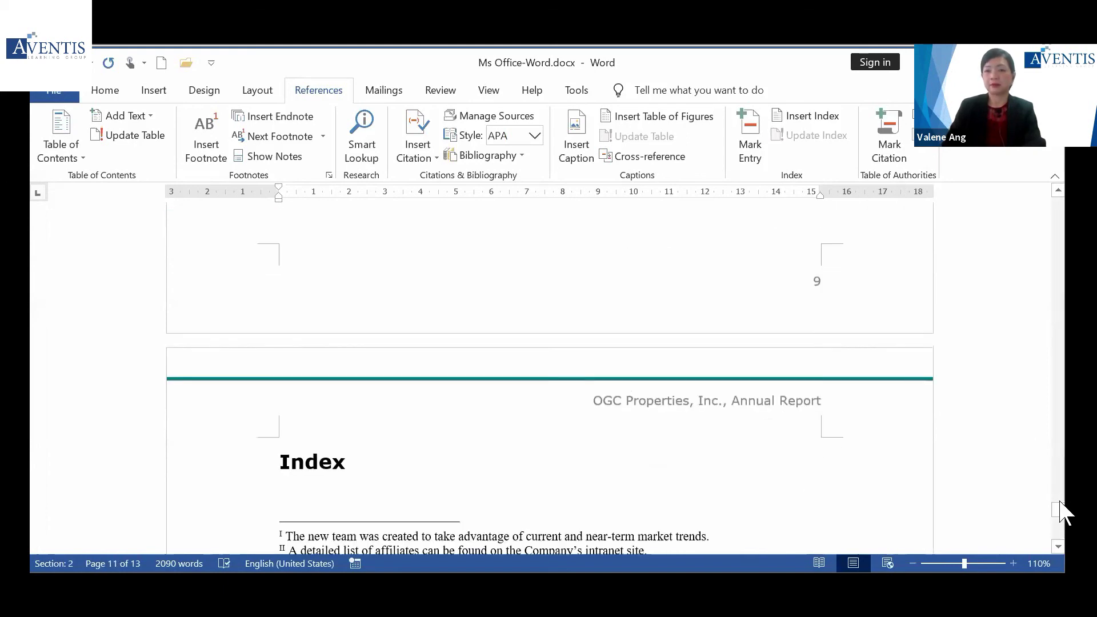
pyautogui.moveTo(1060, 510)
pyautogui.mouseDown()
pyautogui.moveTo(1060, 206)
pyautogui.moveTo(1060, 221)
pyautogui.mouseUp()
pyautogui.click(673, 274)
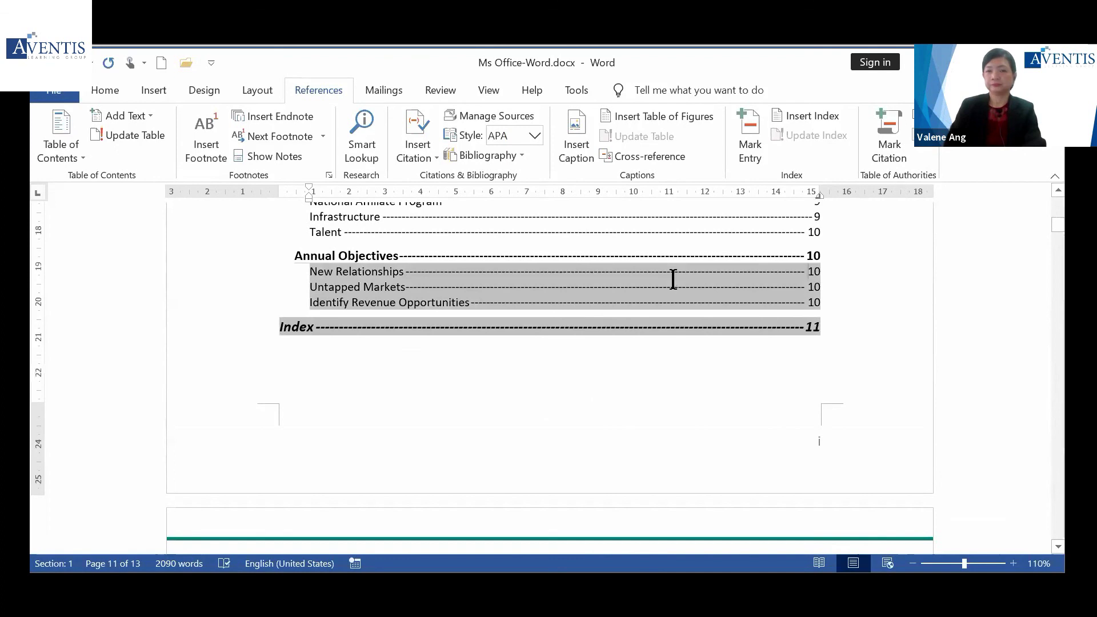
pyautogui.rightClick(673, 279)
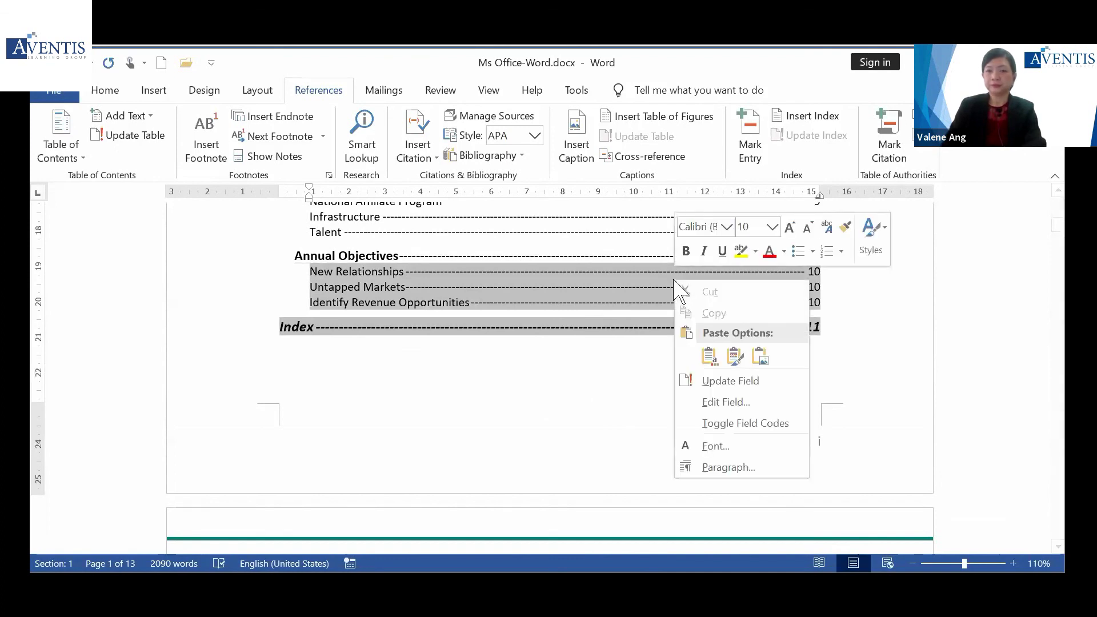
pyautogui.click(632, 331)
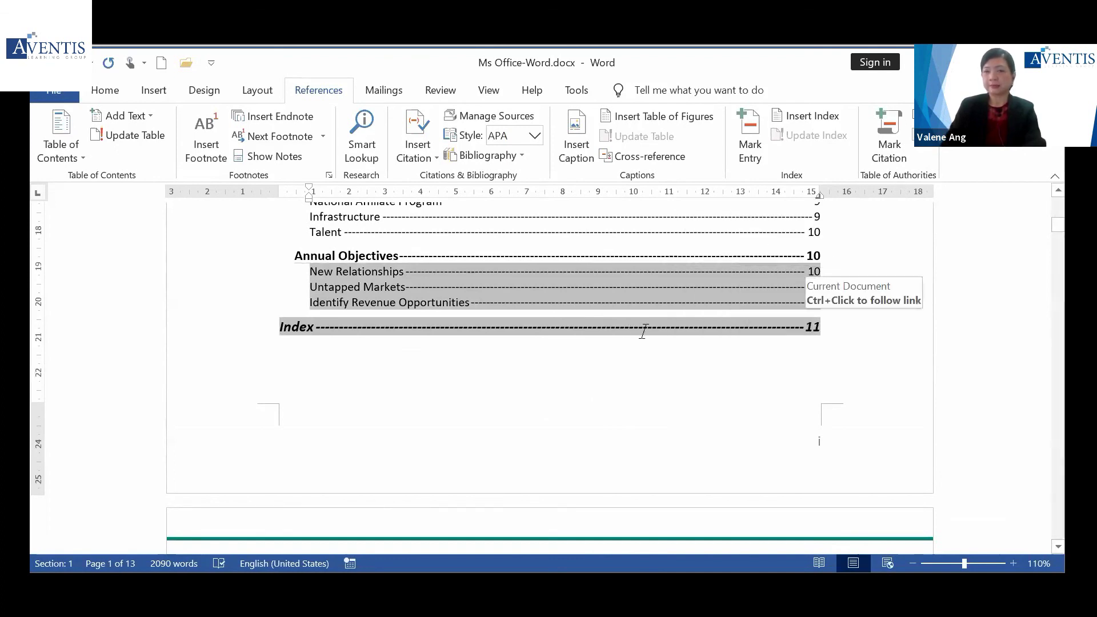
# Remove the blank page between the table of contents and the Market Forecast section
pyautogui.scroll(-8, 643, 331)
pyautogui.scroll(2, 643, 331)
pyautogui.click(347, 313)
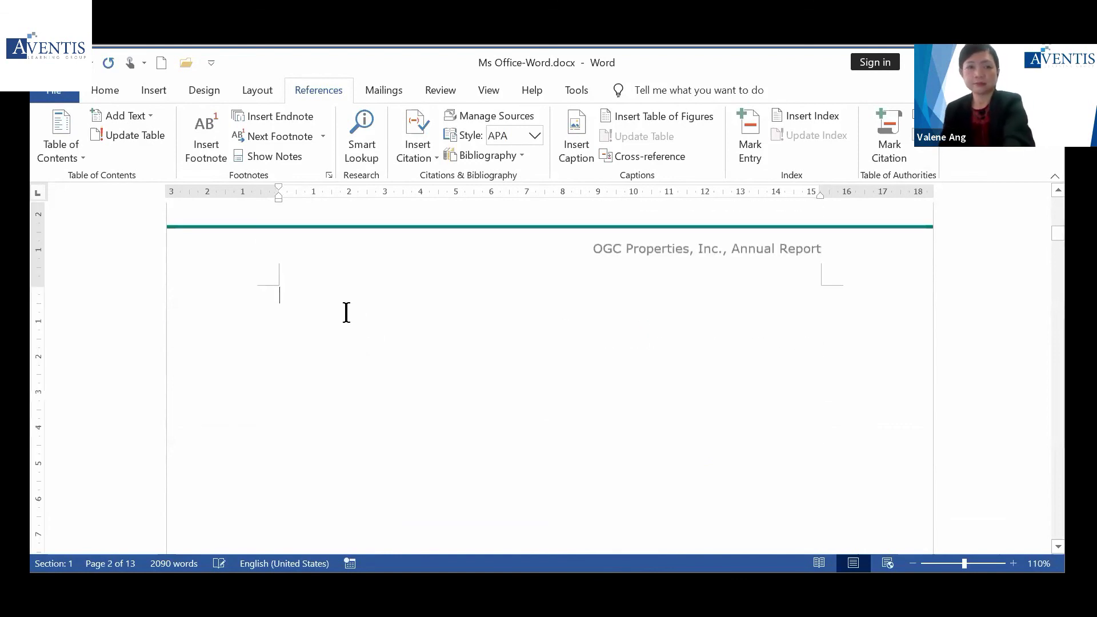
pyautogui.press('BackSpace')
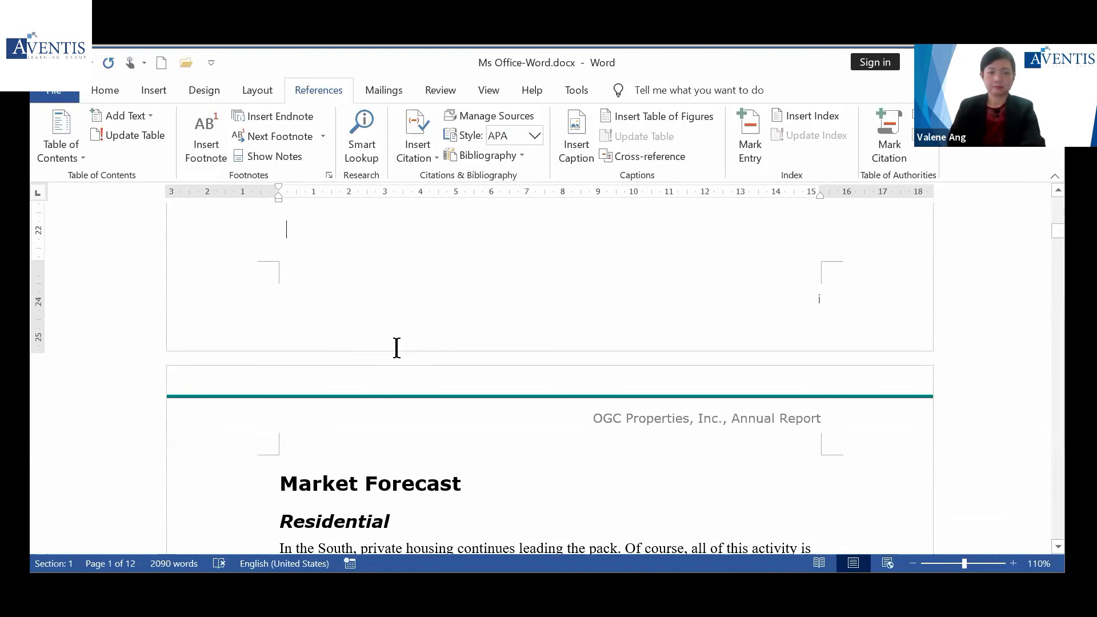
# Check the page flow between the table of contents and the Market Forecast section, including the new houses chart
pyautogui.scroll(-4, 397, 349)
pyautogui.scroll(-5, 397, 352)
pyautogui.scroll(7, 563, 358)
pyautogui.scroll(-4, 563, 358)
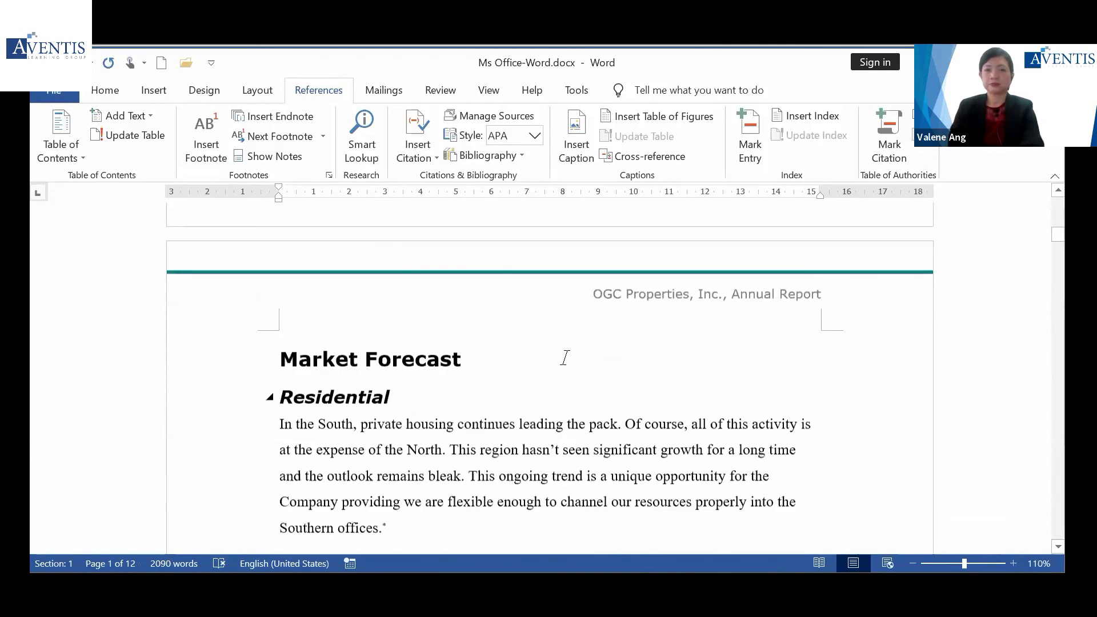
pyautogui.scroll(1, 565, 357)
pyautogui.scroll(-8, 565, 368)
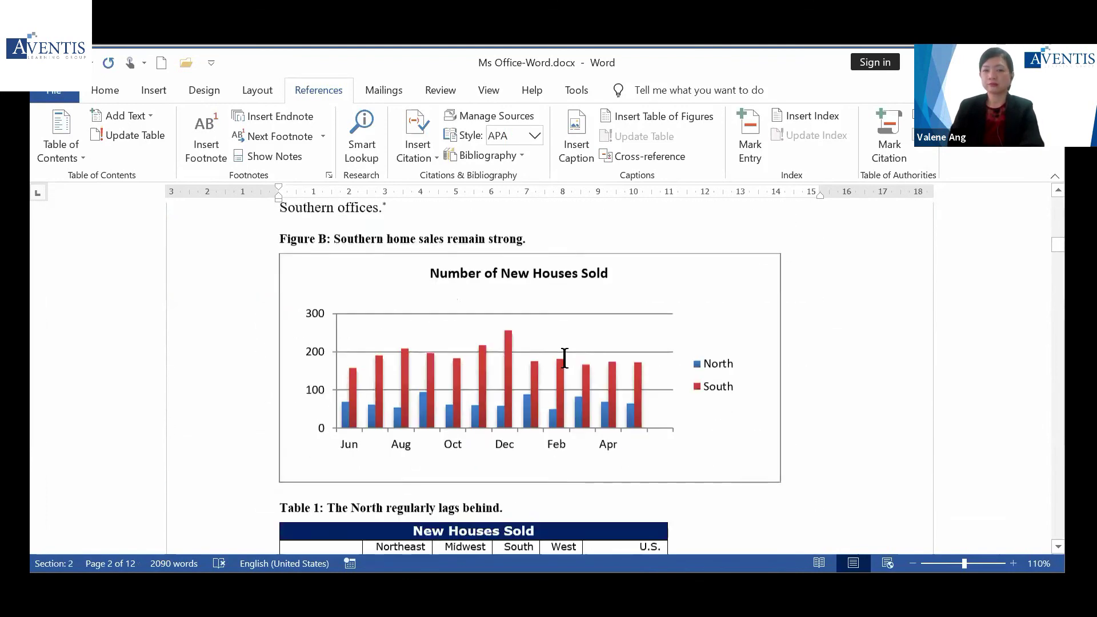
pyautogui.scroll(2, 565, 358)
pyautogui.scroll(10, 565, 359)
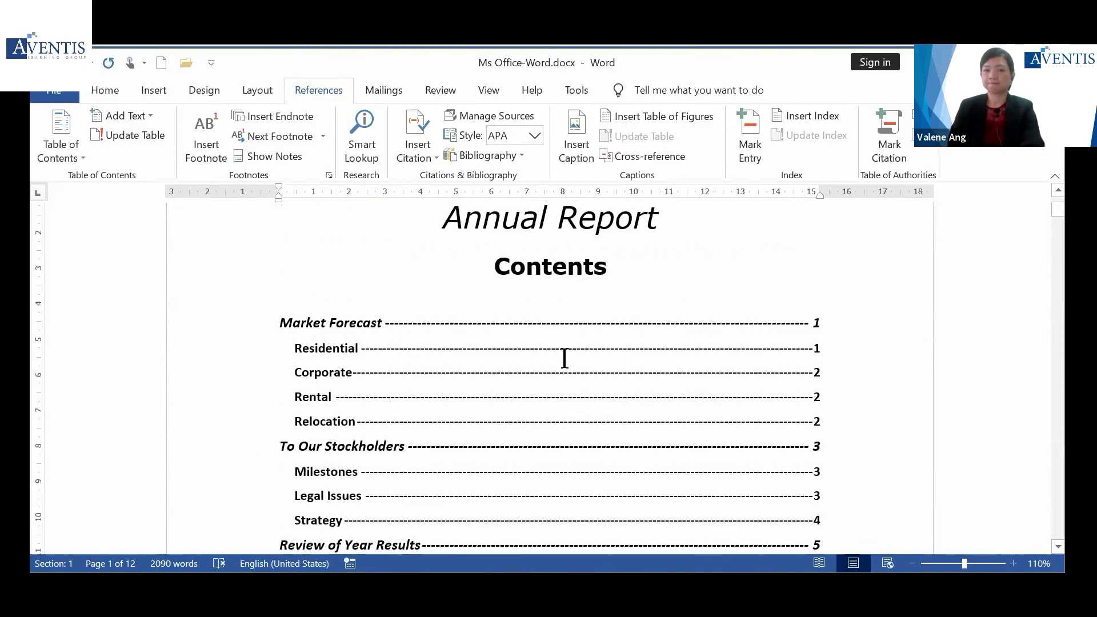
# Insert a page break directly before the New Relocation Team heading
pyautogui.scroll(-15, 564, 359)
pyautogui.scroll(-6, 901, 384)
pyautogui.moveTo(1058, 308); pyautogui.dragTo(1061, 432)
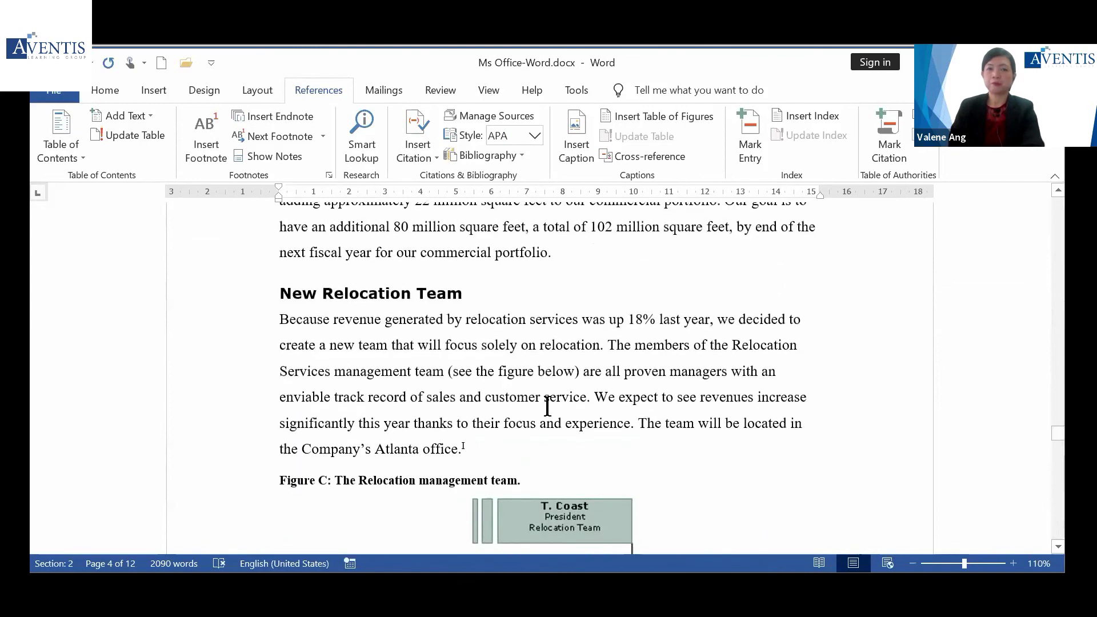
pyautogui.click(279, 296)
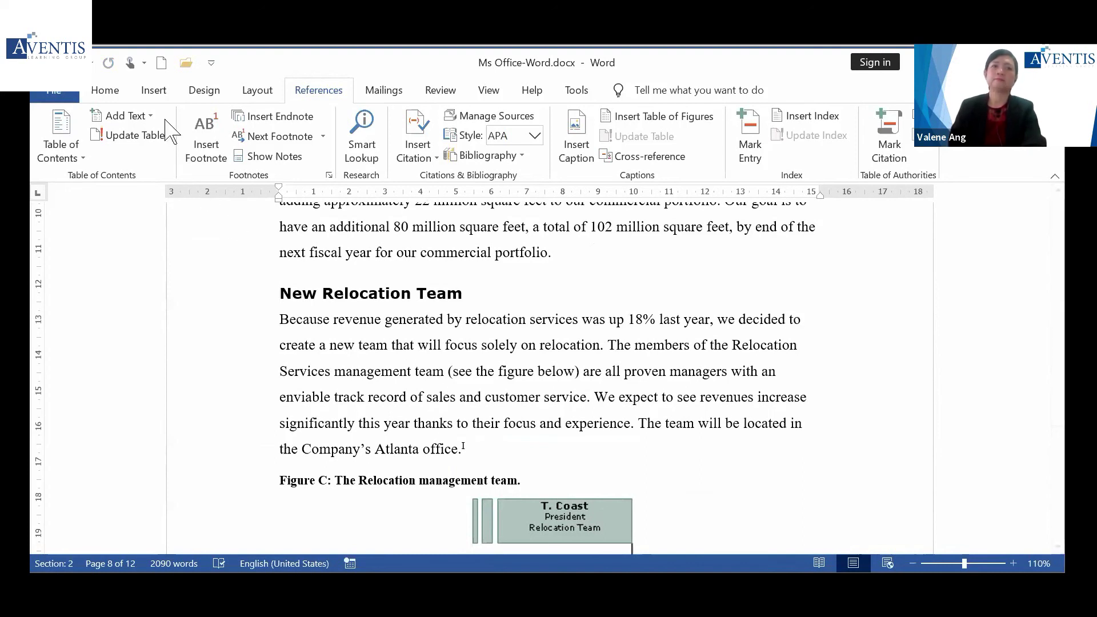
pyautogui.click(154, 91)
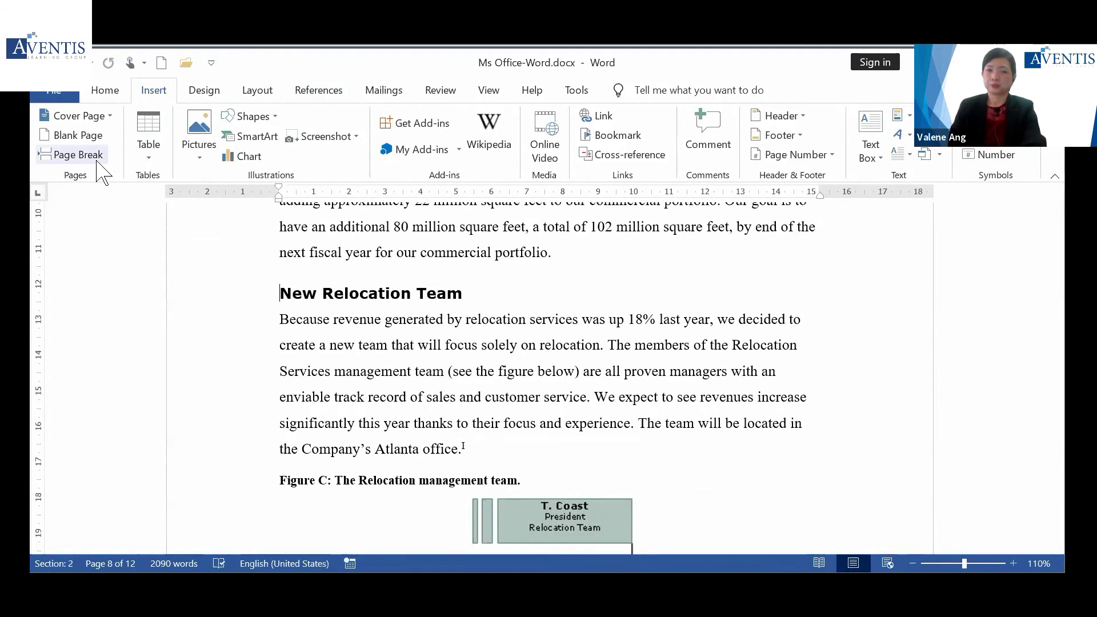
pyautogui.click(78, 155)
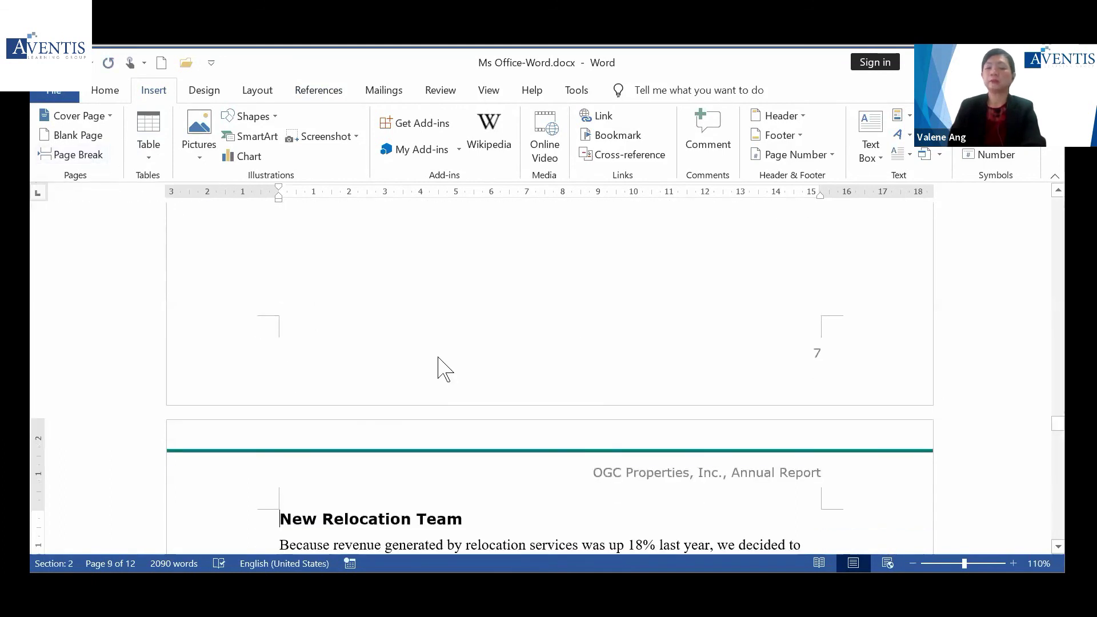
# Examine how the New Relocation Team section and the pages around it are laid out after the page break
pyautogui.scroll(-5, 444, 368)
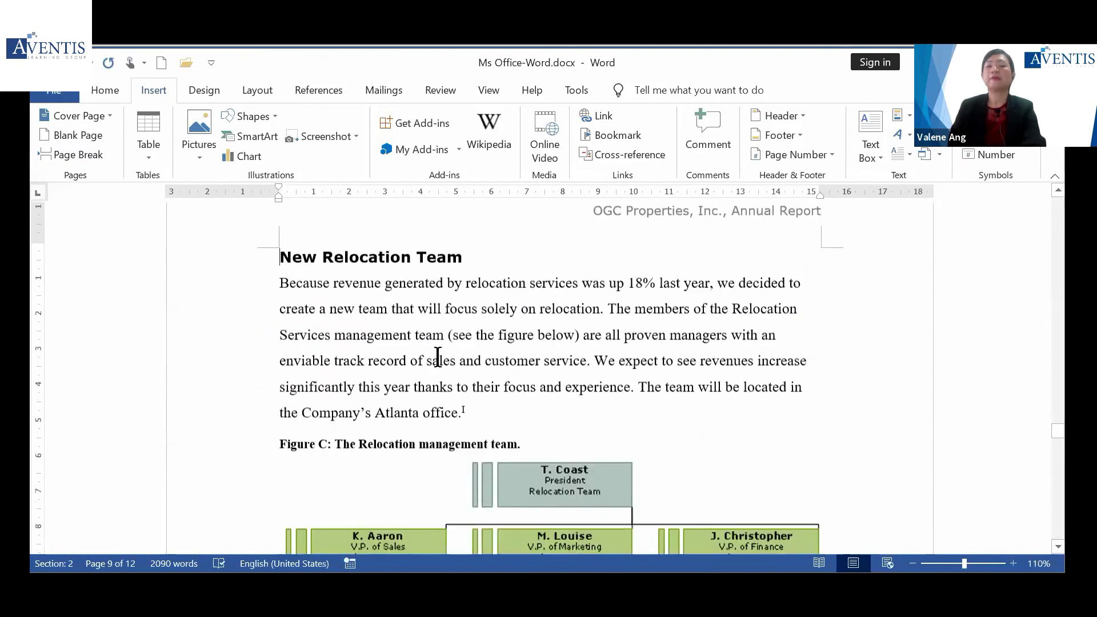
pyautogui.scroll(-10, 437, 357)
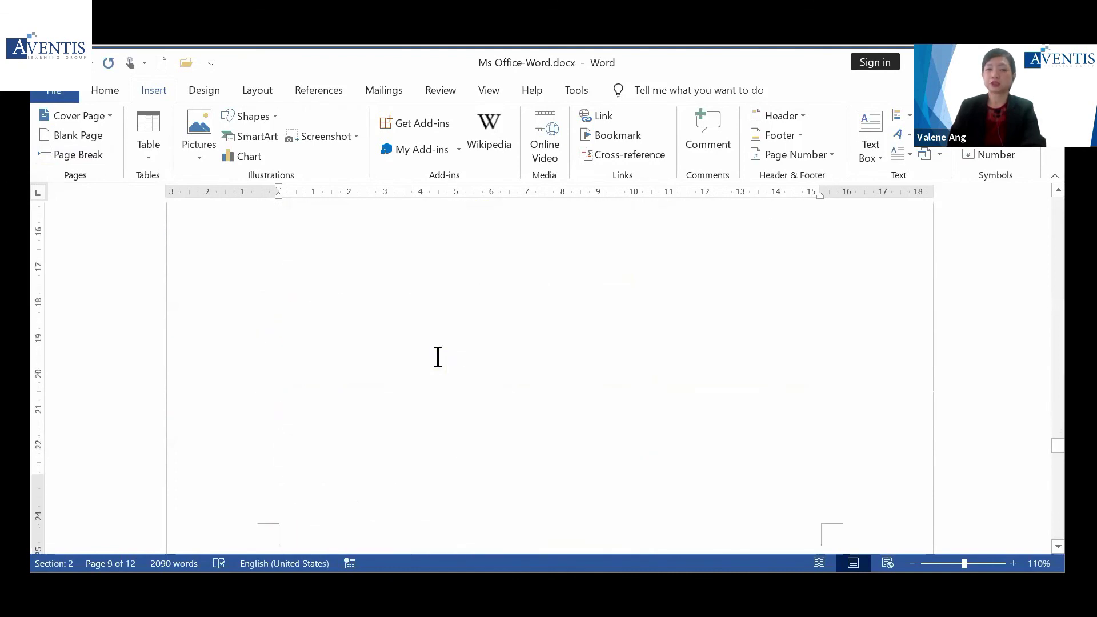
pyautogui.scroll(2, 437, 368)
pyautogui.scroll(-5, 436, 354)
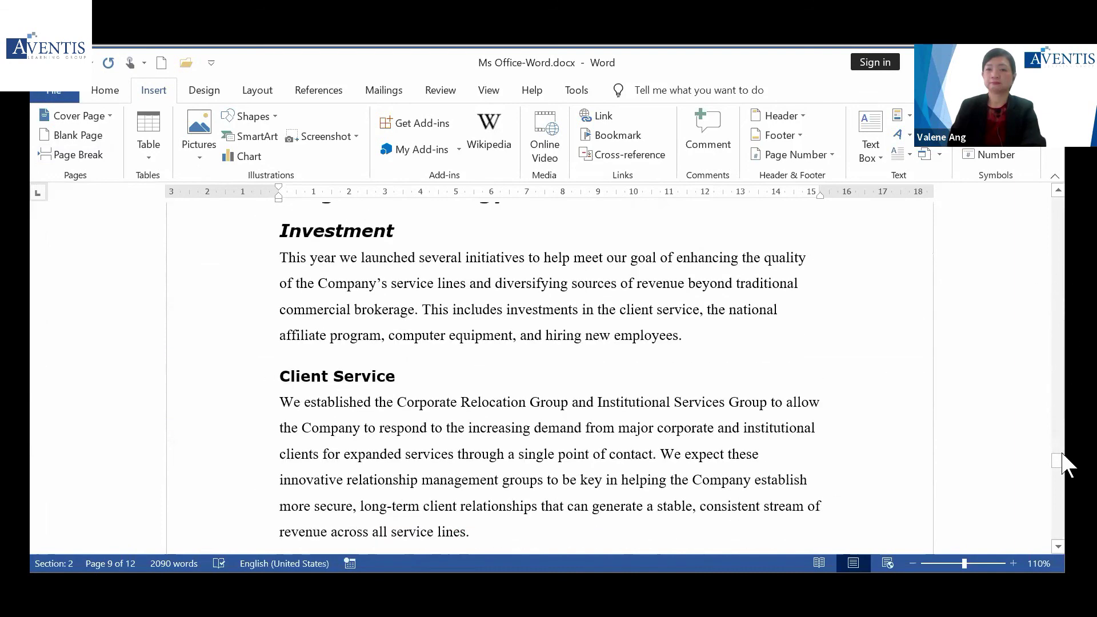
pyautogui.click(1066, 480)
pyautogui.moveTo(1063, 532); pyautogui.dragTo(1058, 531)
pyautogui.scroll(10, 906, 451)
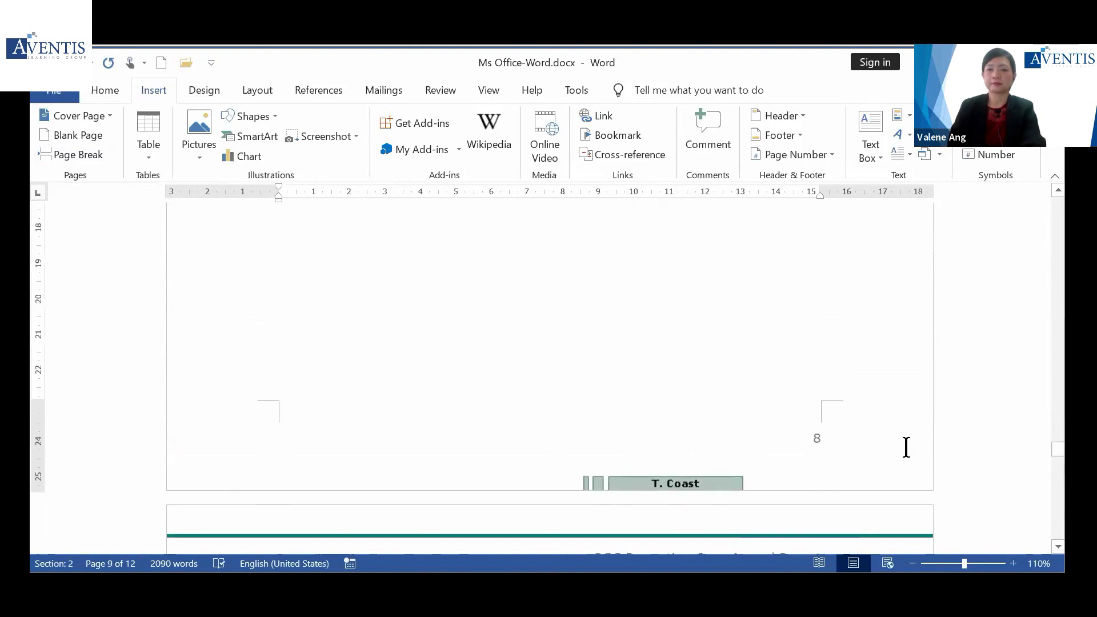
pyautogui.scroll(3, 905, 445)
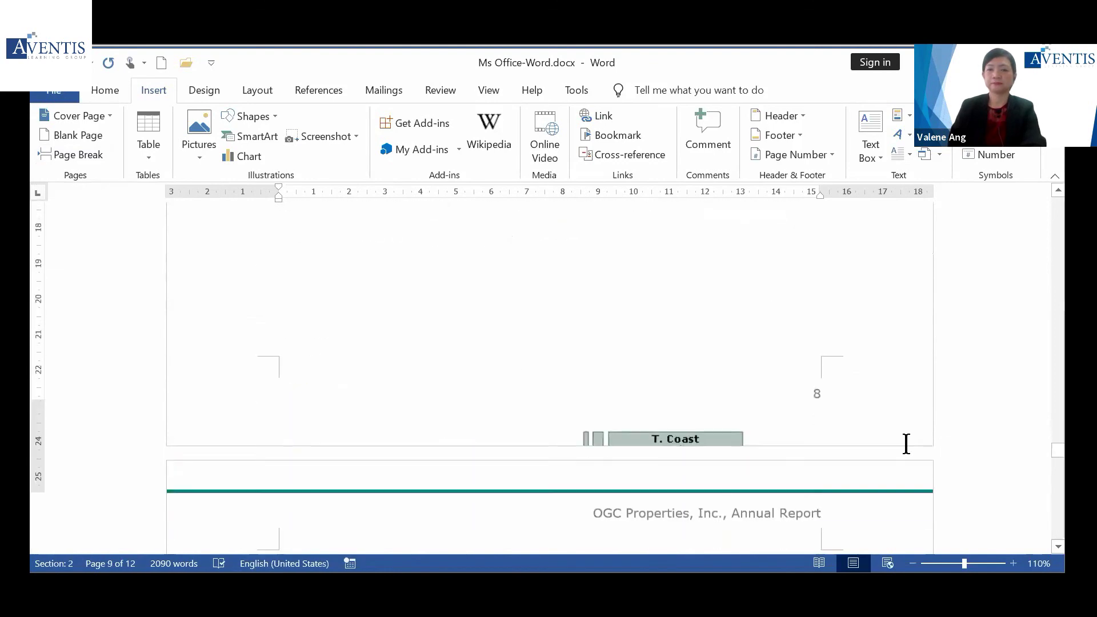
pyautogui.scroll(15, 906, 445)
pyautogui.scroll(-5, 906, 444)
pyautogui.scroll(-10, 909, 448)
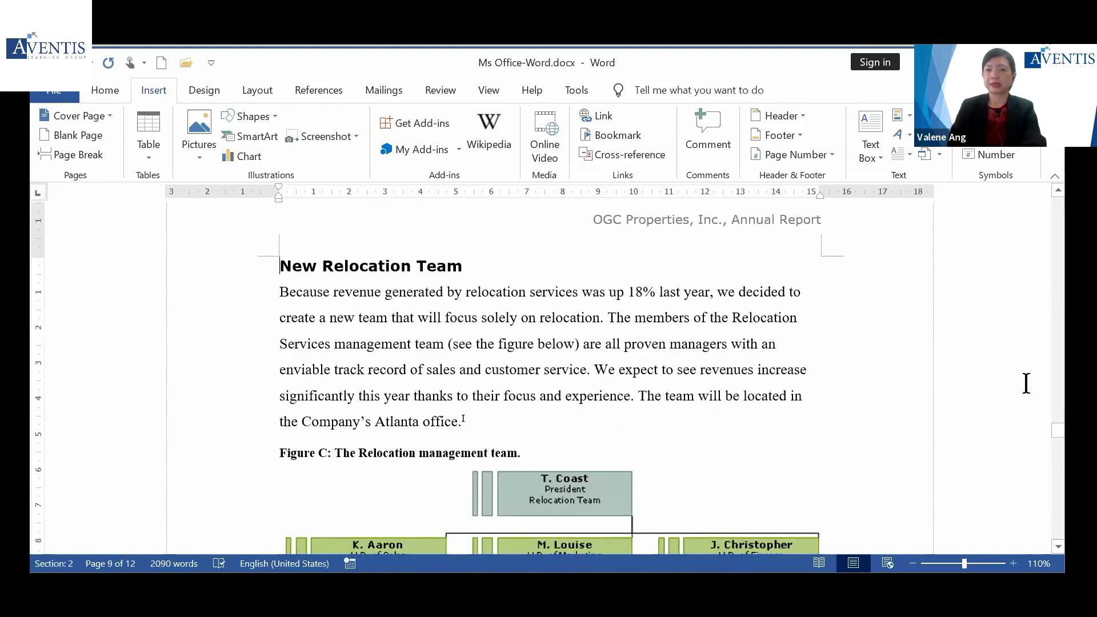
# Update the entire table of contents, including both headings and page numbers
pyautogui.moveTo(1057, 439); pyautogui.dragTo(1058, 216)
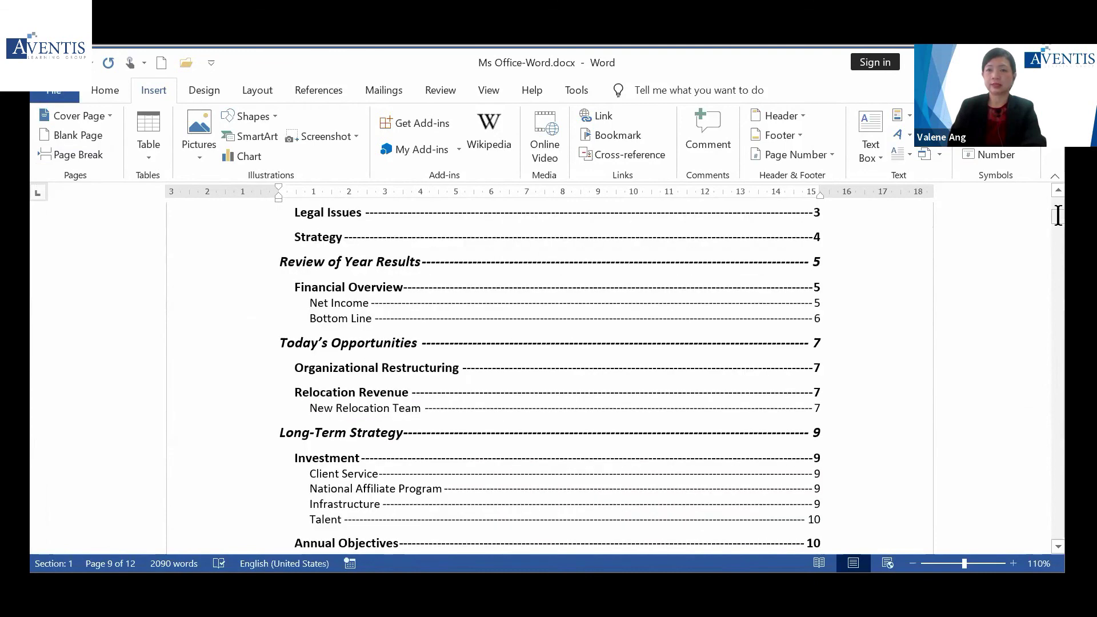
pyautogui.rightClick(539, 340)
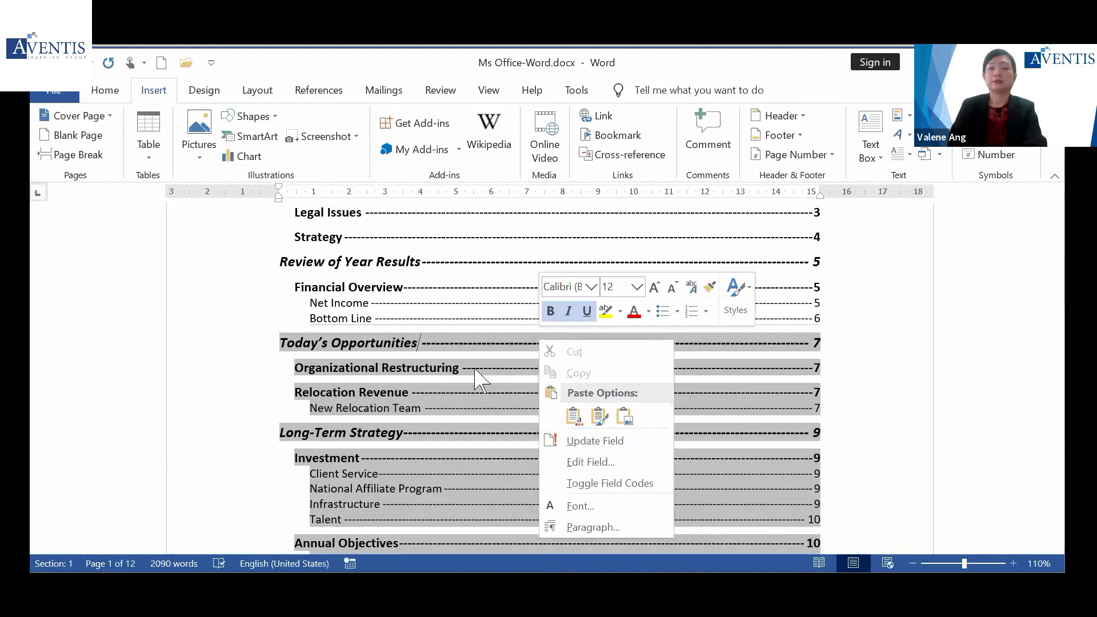
pyautogui.rightClick(475, 339)
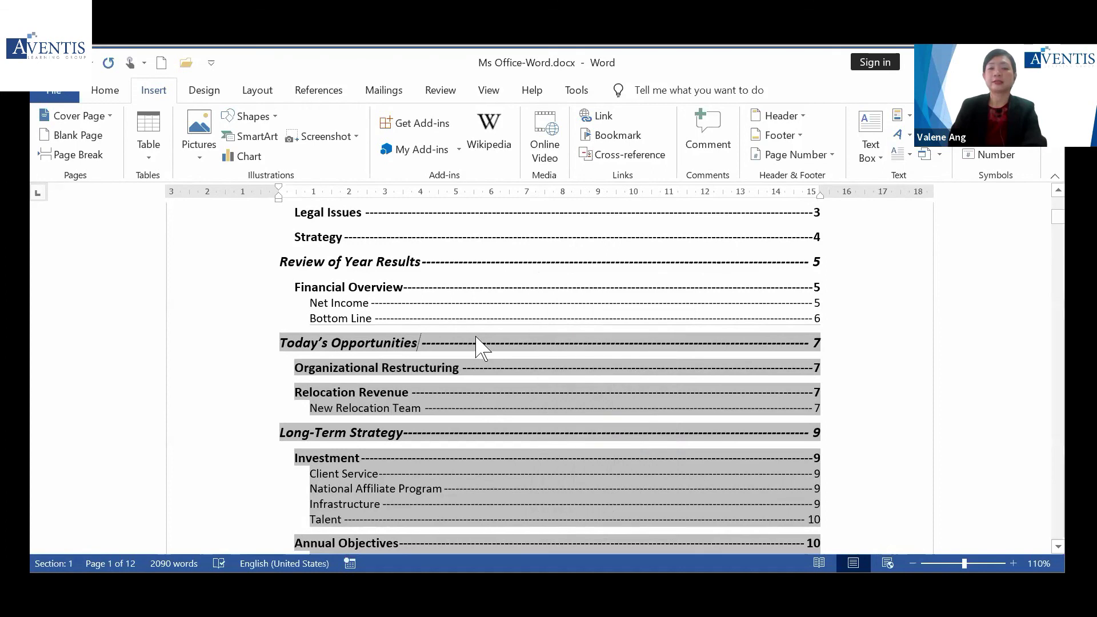
pyautogui.rightClick(476, 338)
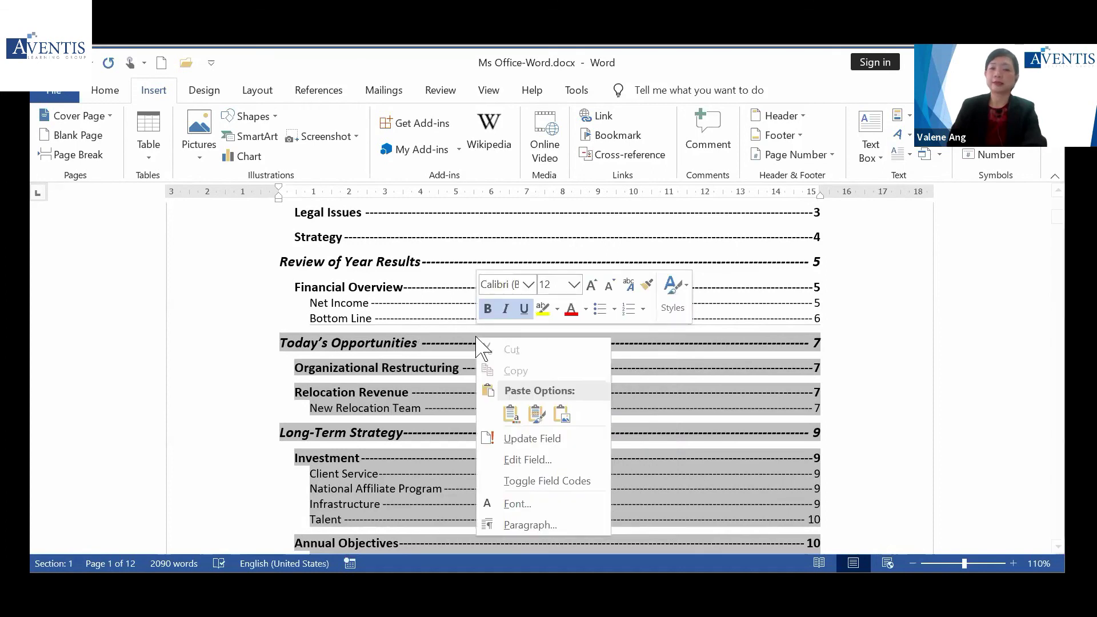
pyautogui.click(573, 450)
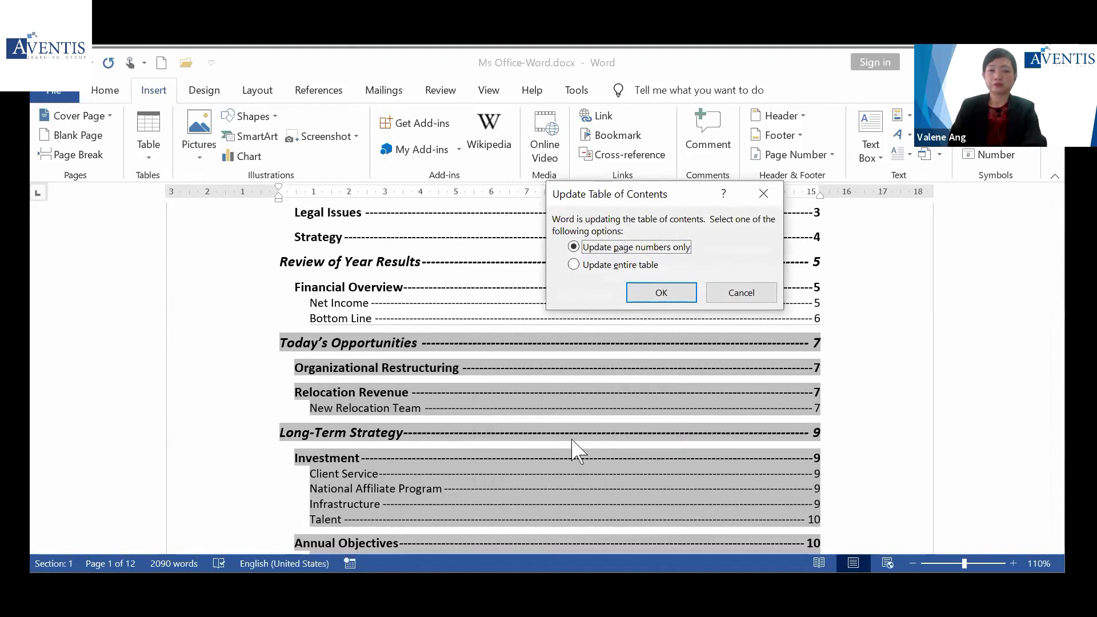
pyautogui.click(573, 264)
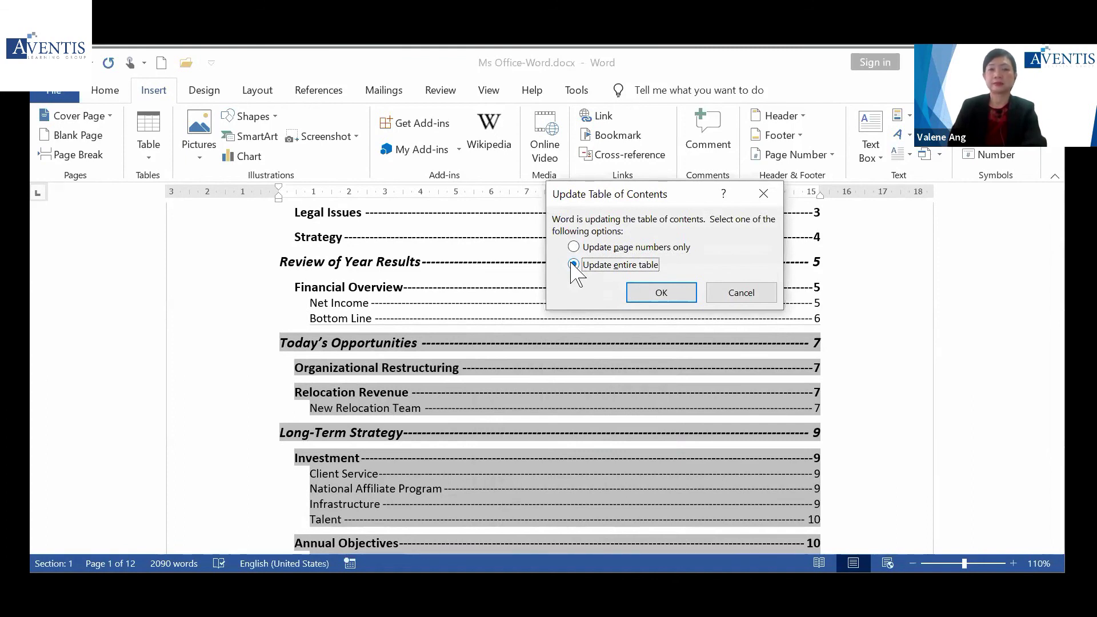
pyautogui.click(662, 293)
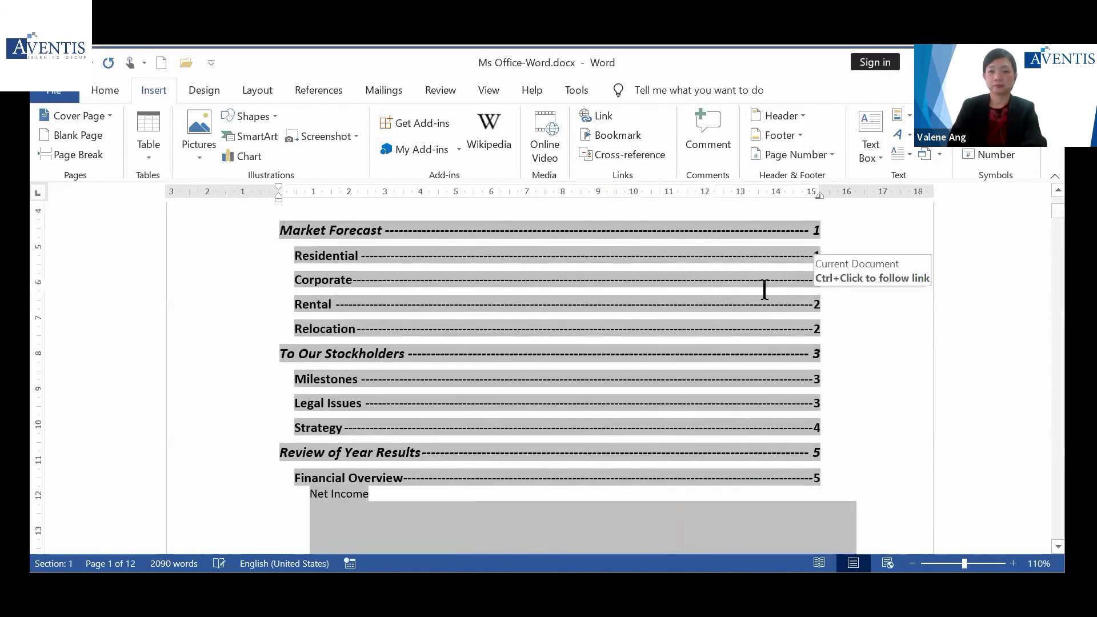
# Look over the updated table of contents and select the SmartArt graphic beneath the Net Income entry
pyautogui.scroll(-3, 767, 360)
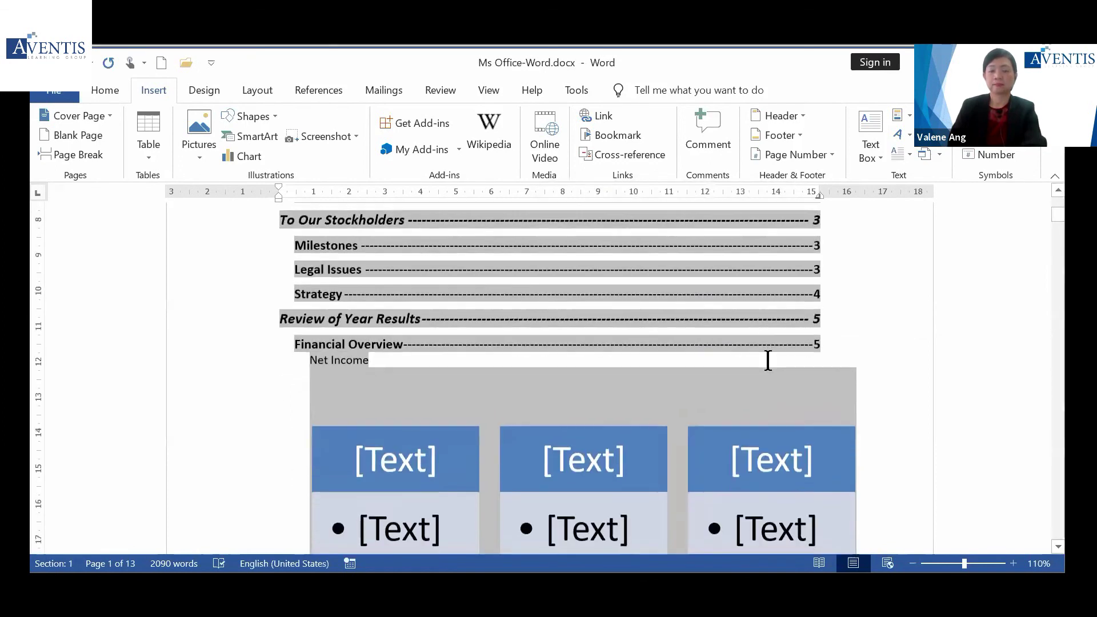
pyautogui.scroll(-4, 767, 359)
pyautogui.scroll(1, 768, 360)
pyautogui.scroll(4, 767, 360)
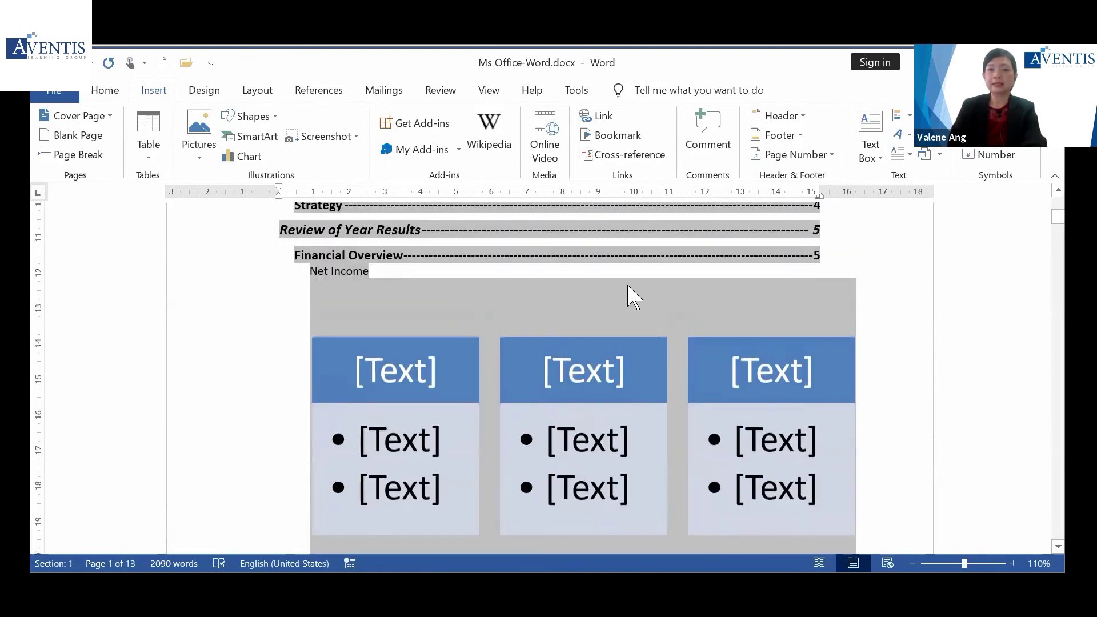
pyautogui.click(502, 315)
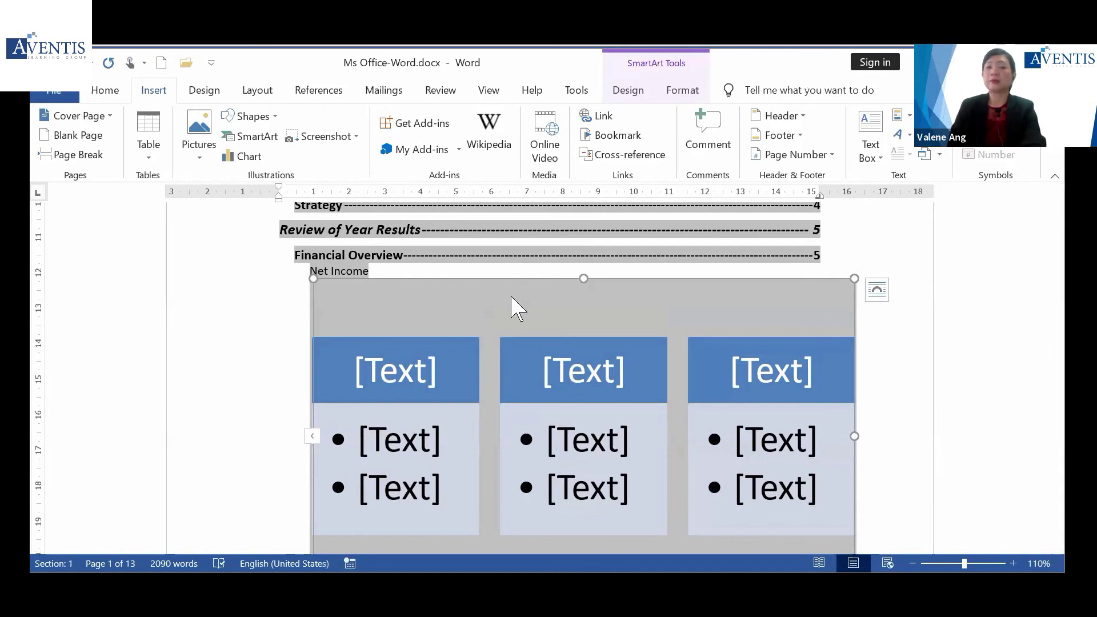
pyautogui.scroll(-3, 508, 366)
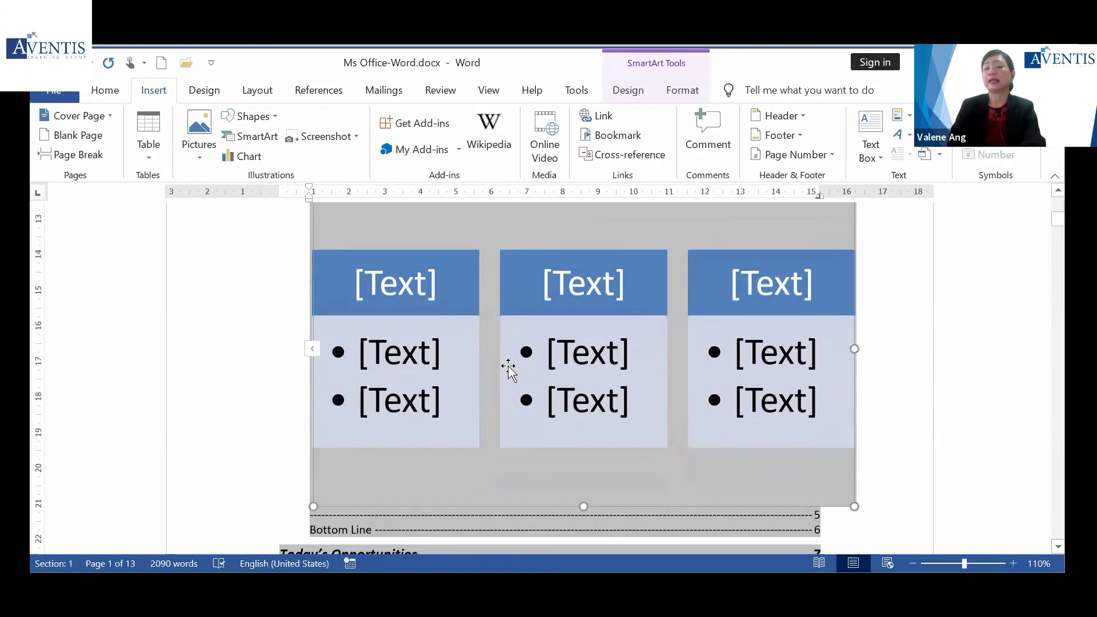
pyautogui.scroll(-2, 509, 366)
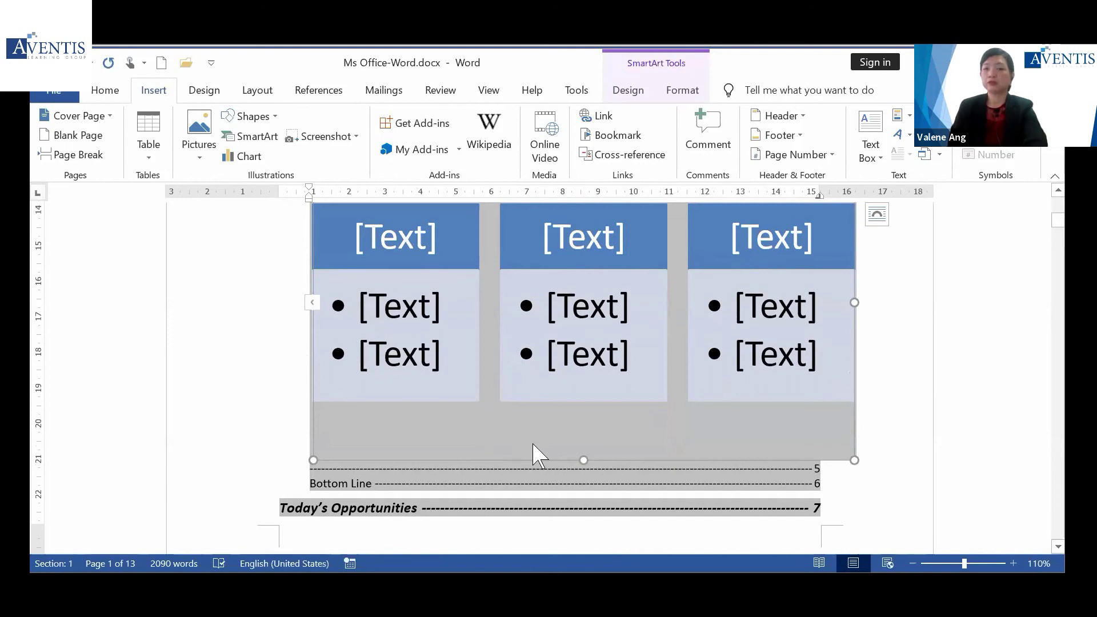
# Follow the Net Income entry in the table of contents to its section with the SmartArt graphic
pyautogui.scroll(5, 628, 362)
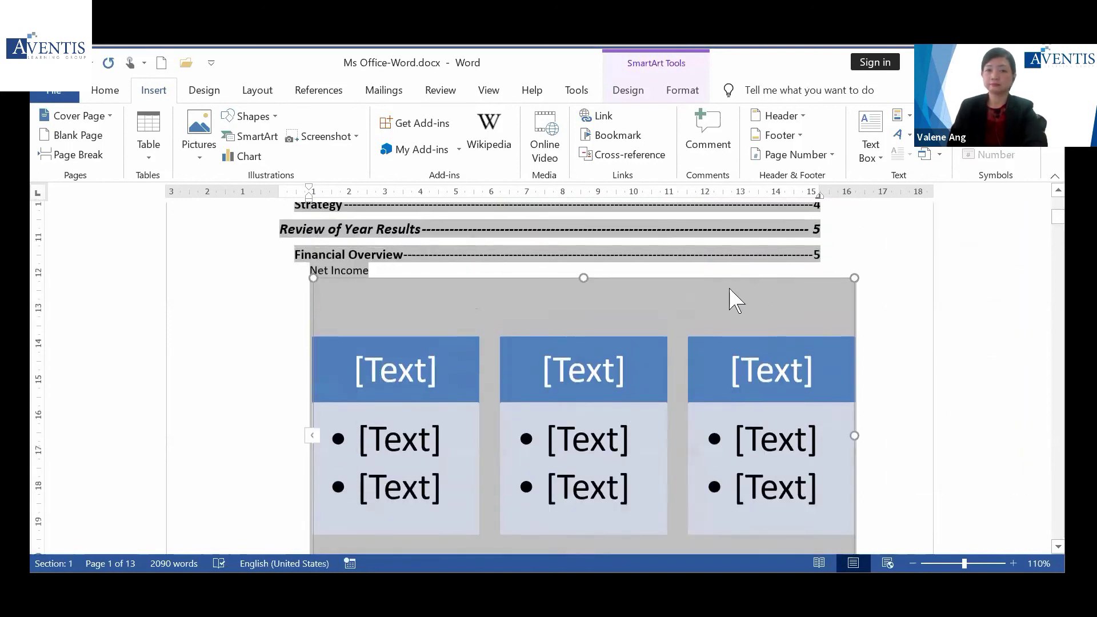
pyautogui.click(859, 269)
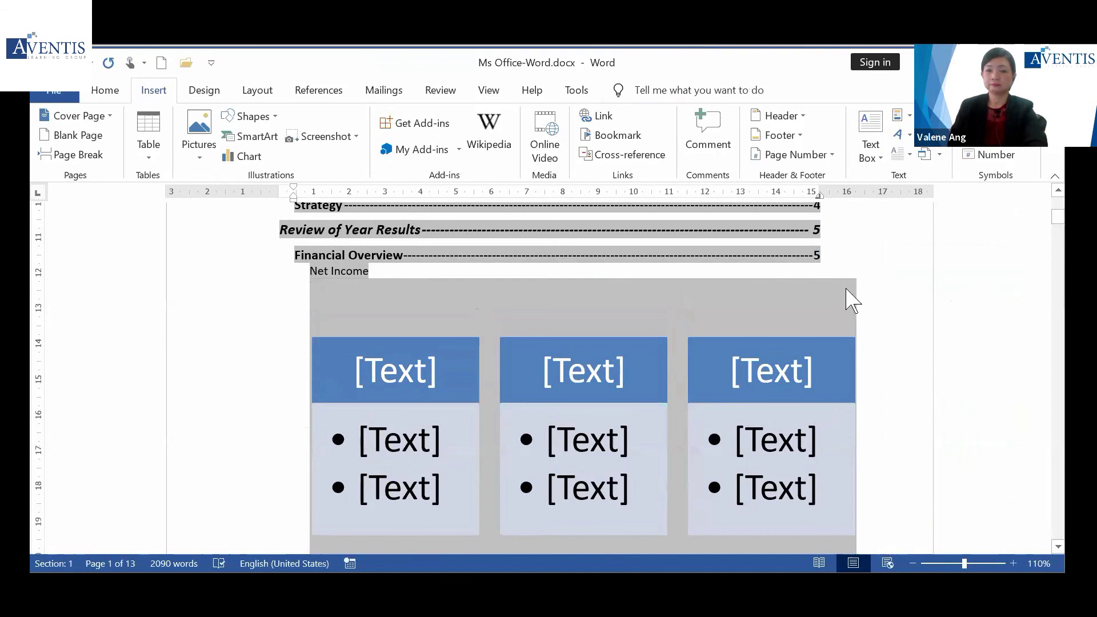
pyautogui.click(539, 352)
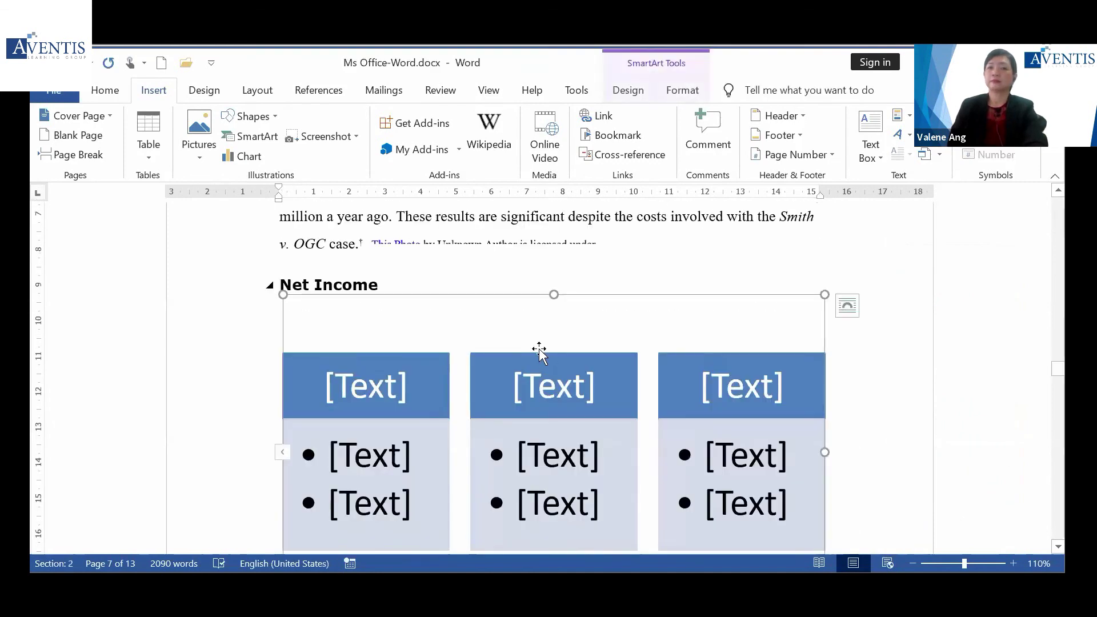
# Select the paragraph holding the SmartArt graphic under Net Income and apply the Caption style to it
pyautogui.click(183, 368)
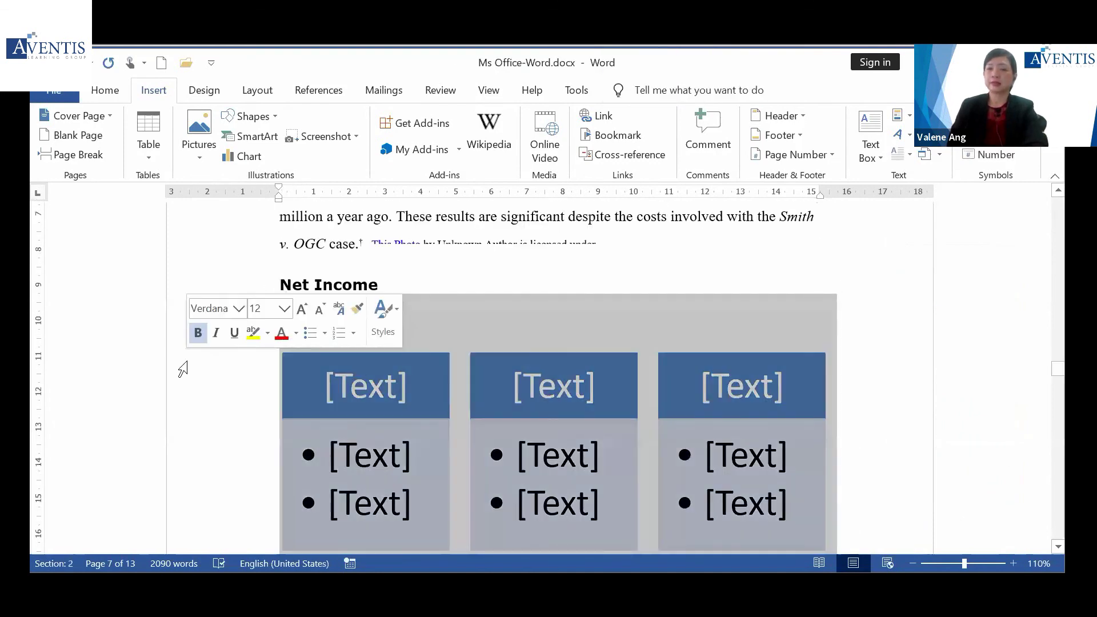
pyautogui.scroll(-4, 183, 368)
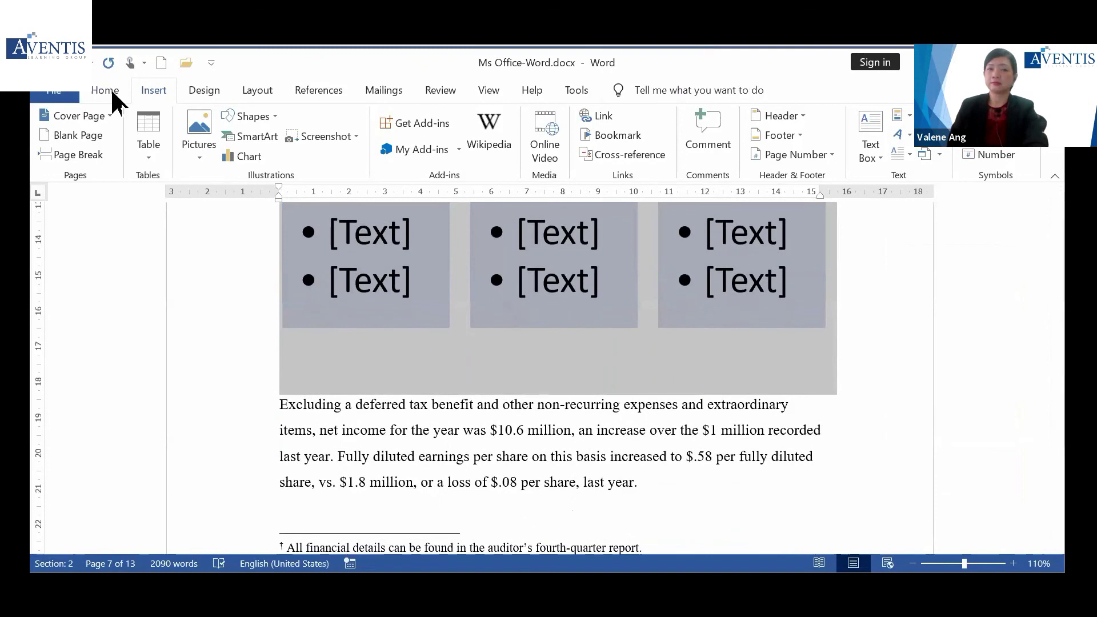
pyautogui.click(106, 92)
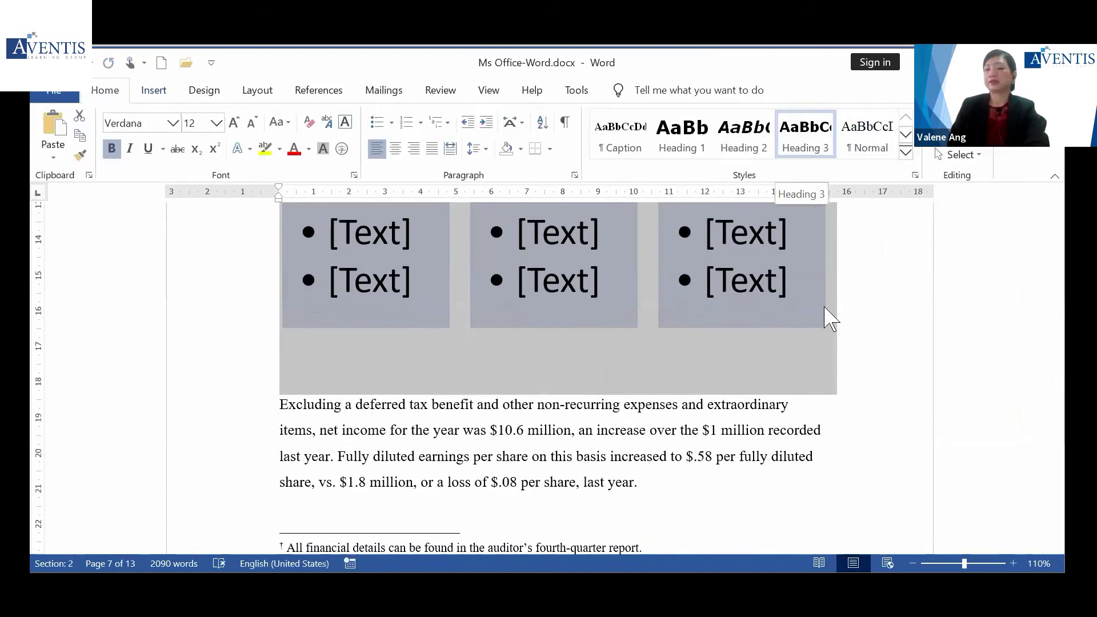
pyautogui.scroll(4, 826, 323)
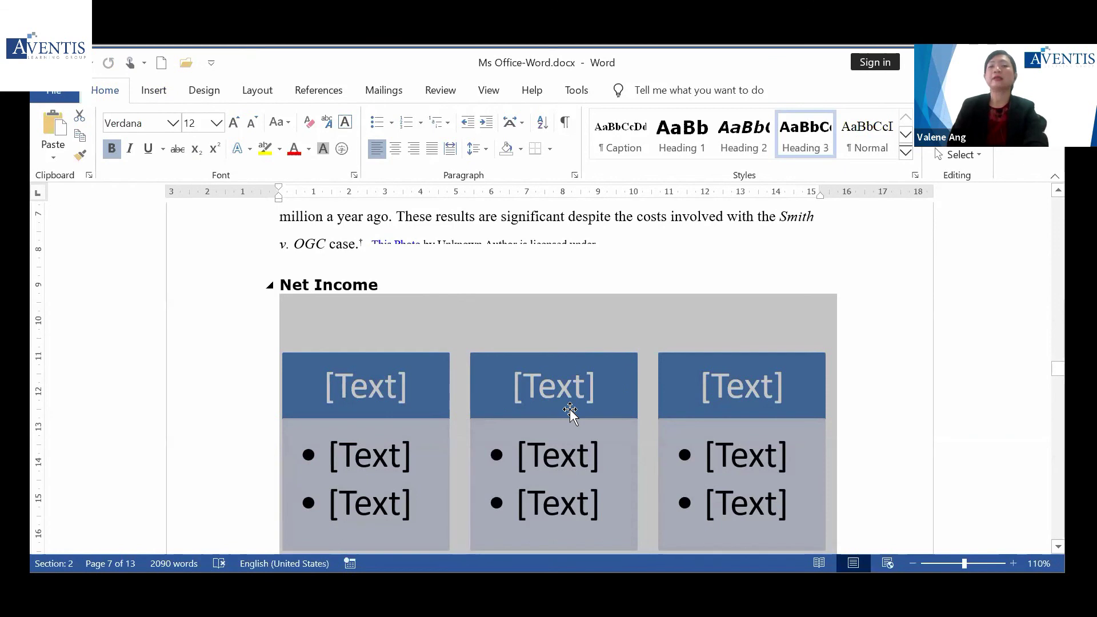
pyautogui.scroll(-5, 429, 401)
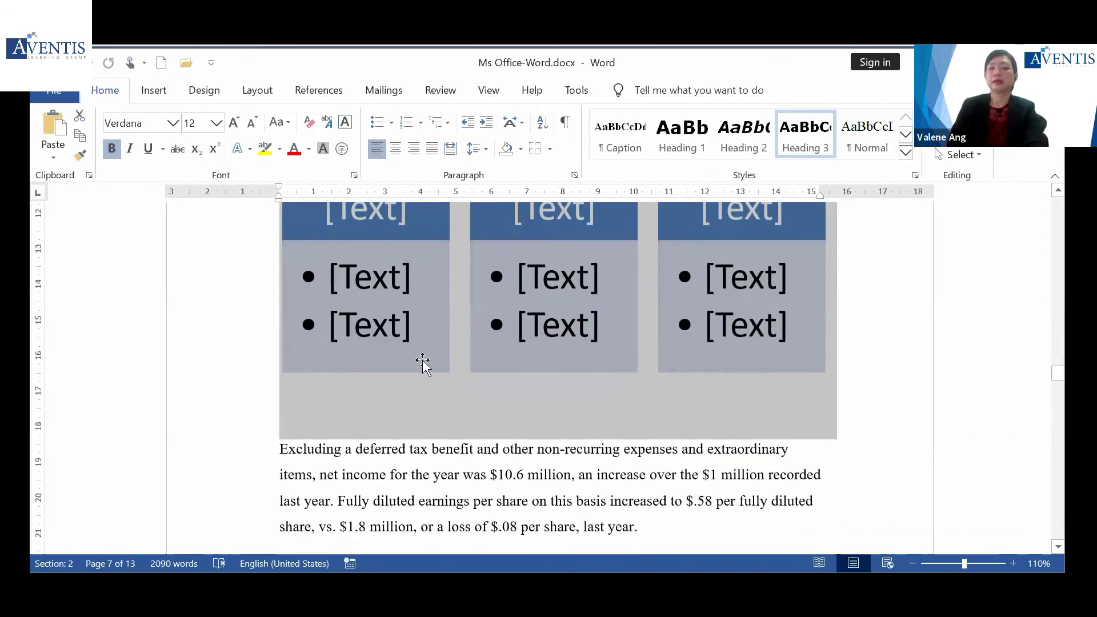
pyautogui.scroll(3, 679, 350)
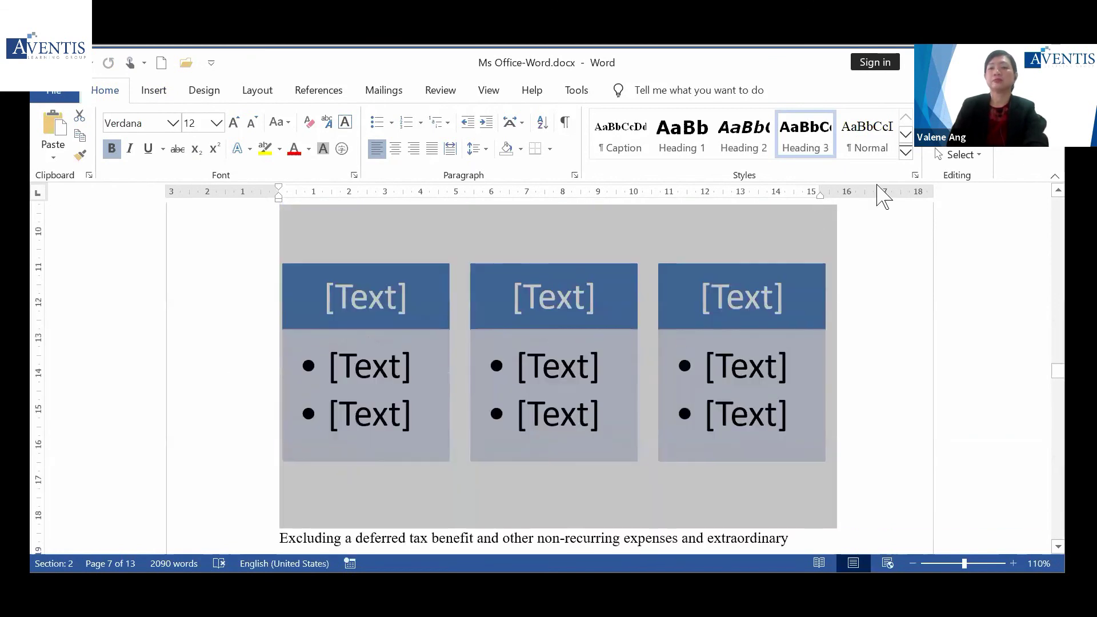
pyautogui.click(906, 152)
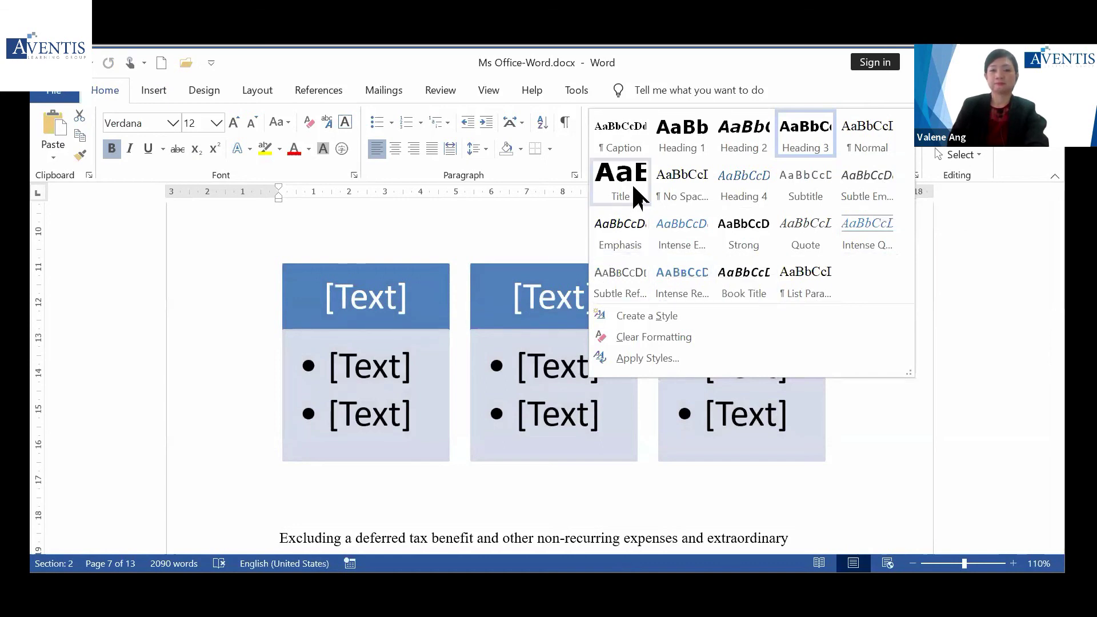
pyautogui.click(633, 149)
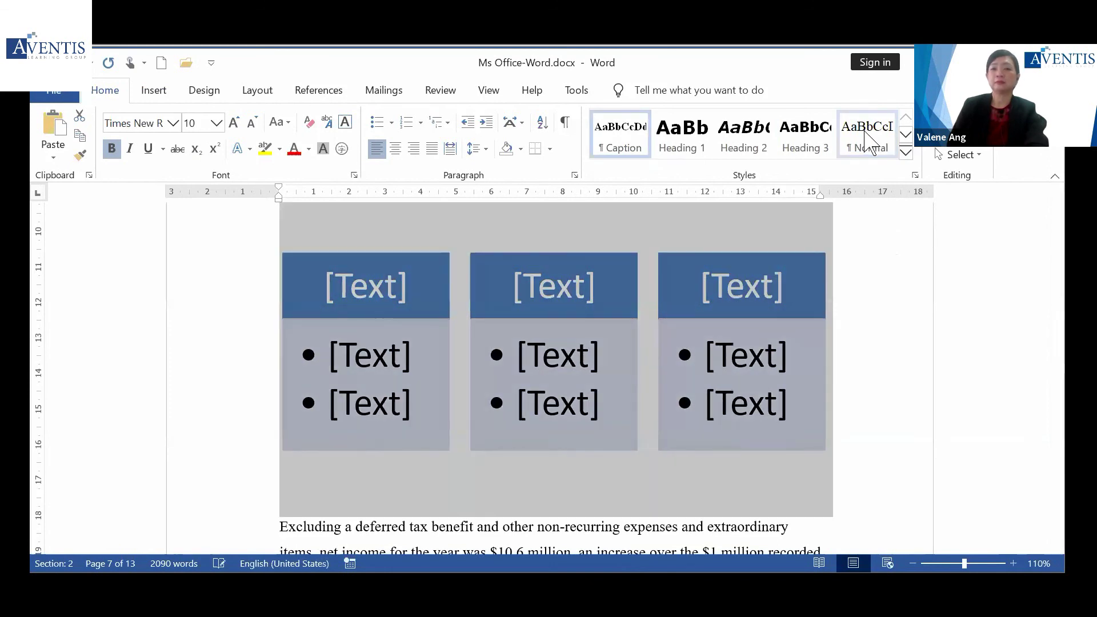
# Reselect the SmartArt graphic's paragraph to check its style, leaving it deselected
pyautogui.click(869, 330)
pyautogui.click(751, 254)
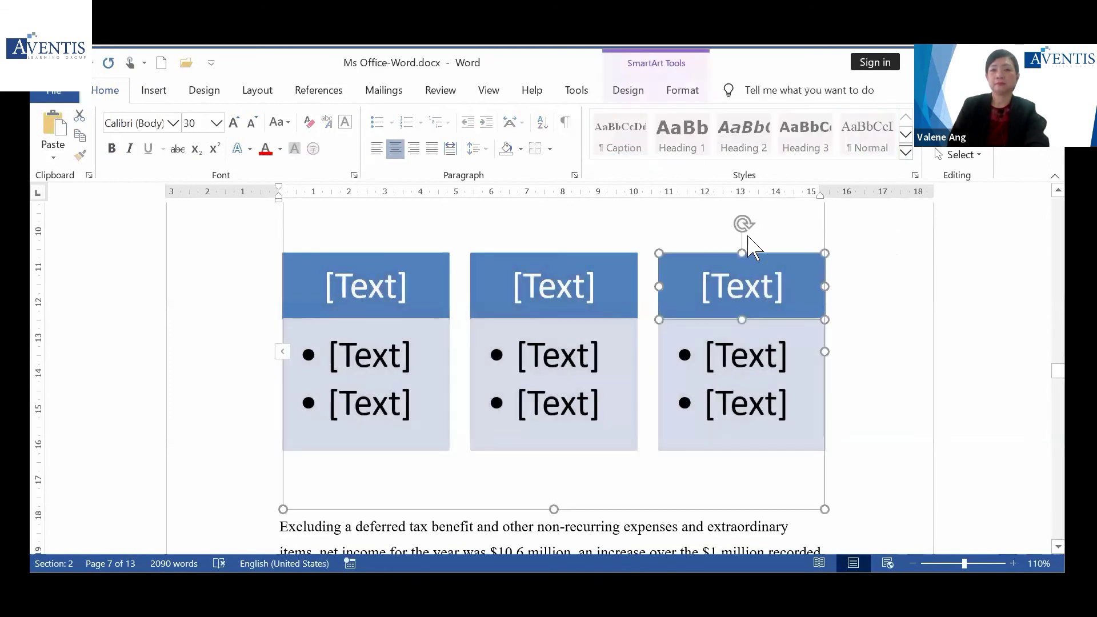
pyautogui.click(847, 258)
pyautogui.click(248, 290)
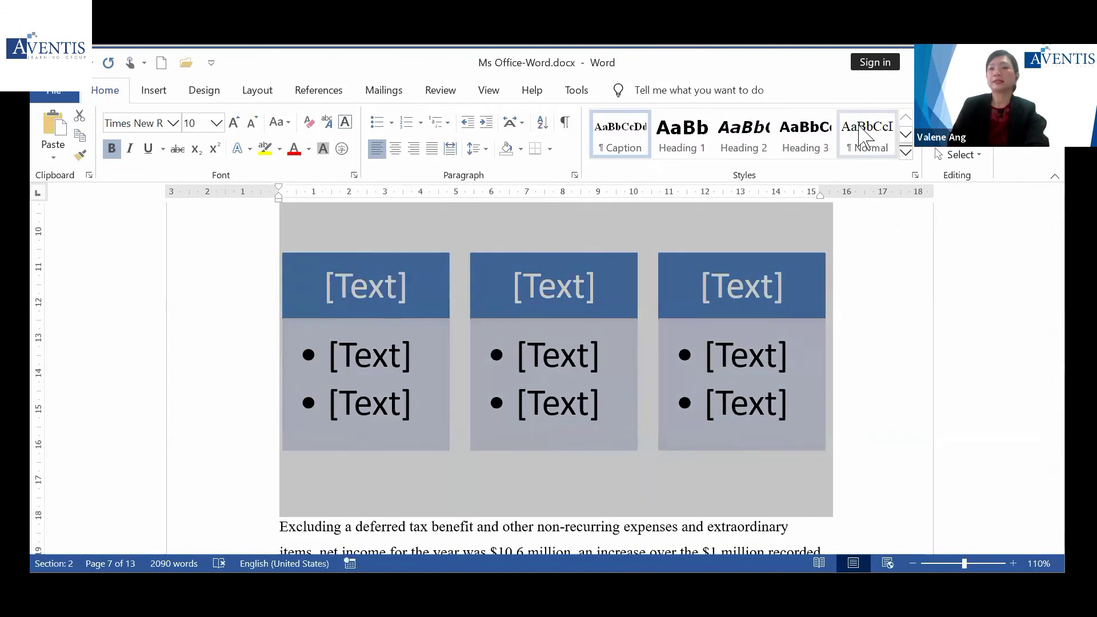
pyautogui.click(859, 289)
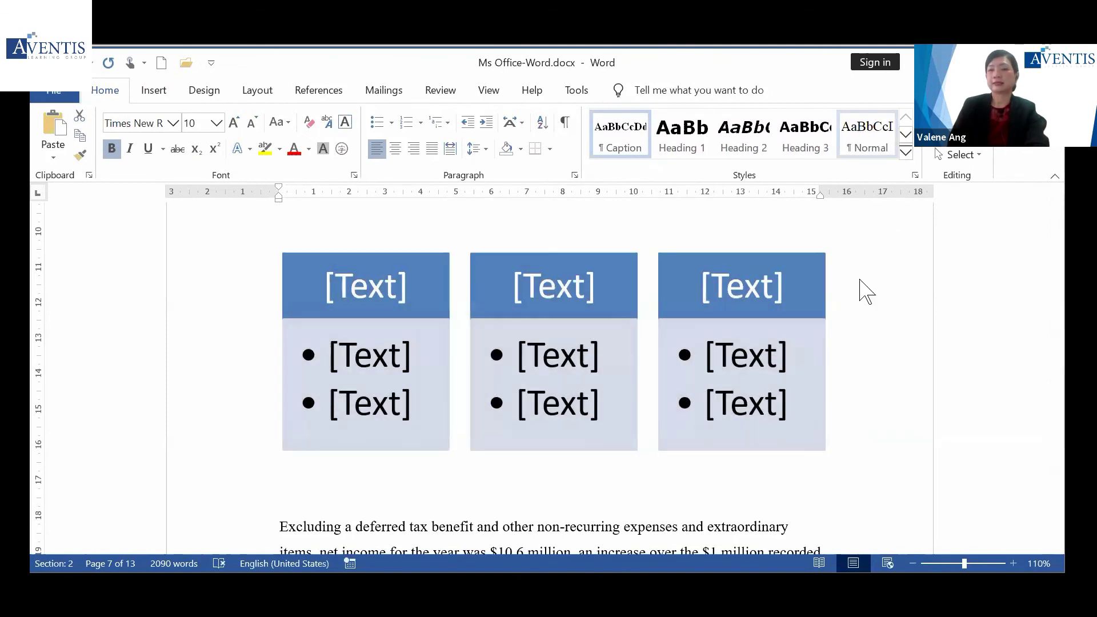
# Return to the contents page and update the entire table of contents
pyautogui.moveTo(1059, 369); pyautogui.dragTo(1059, 224)
pyautogui.scroll(10, 717, 368)
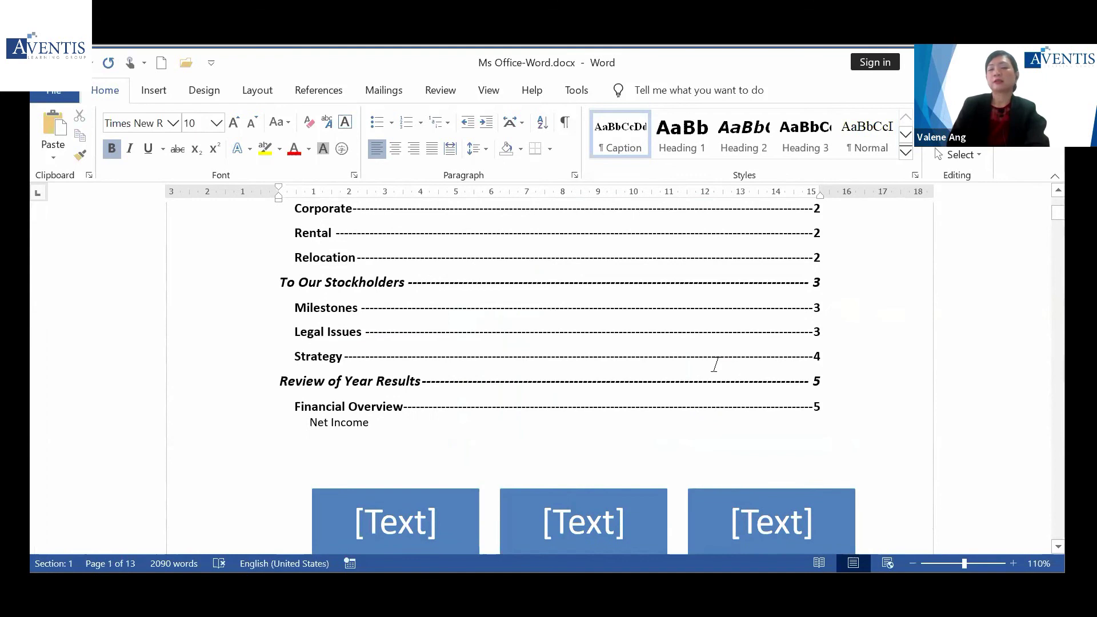
pyautogui.rightClick(559, 286)
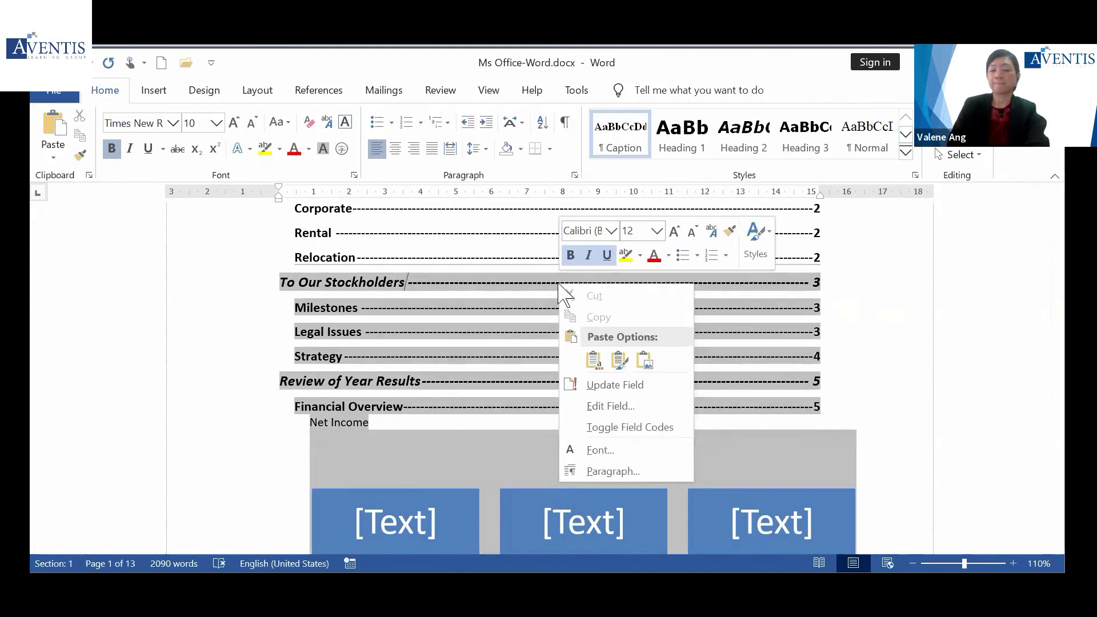
pyautogui.click(641, 390)
pyautogui.click(584, 266)
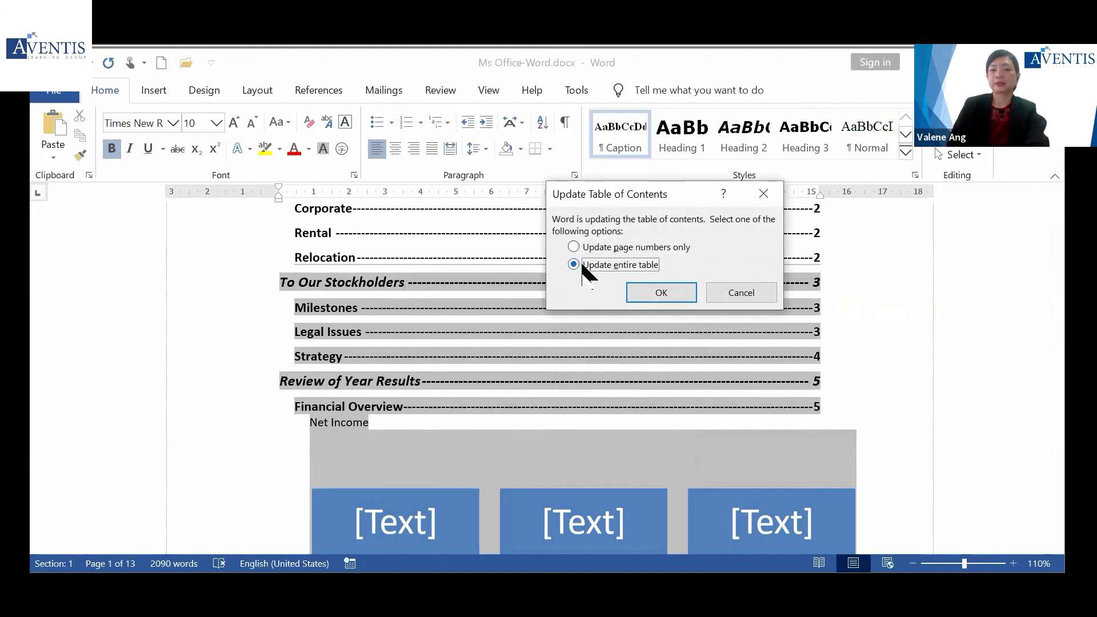
pyautogui.click(635, 291)
# Look through the refreshed table of contents from Market Forecast to Index, checking the entries around Financial Overview
pyautogui.scroll(4, 635, 286)
pyautogui.scroll(-3, 641, 300)
pyautogui.scroll(-7, 641, 300)
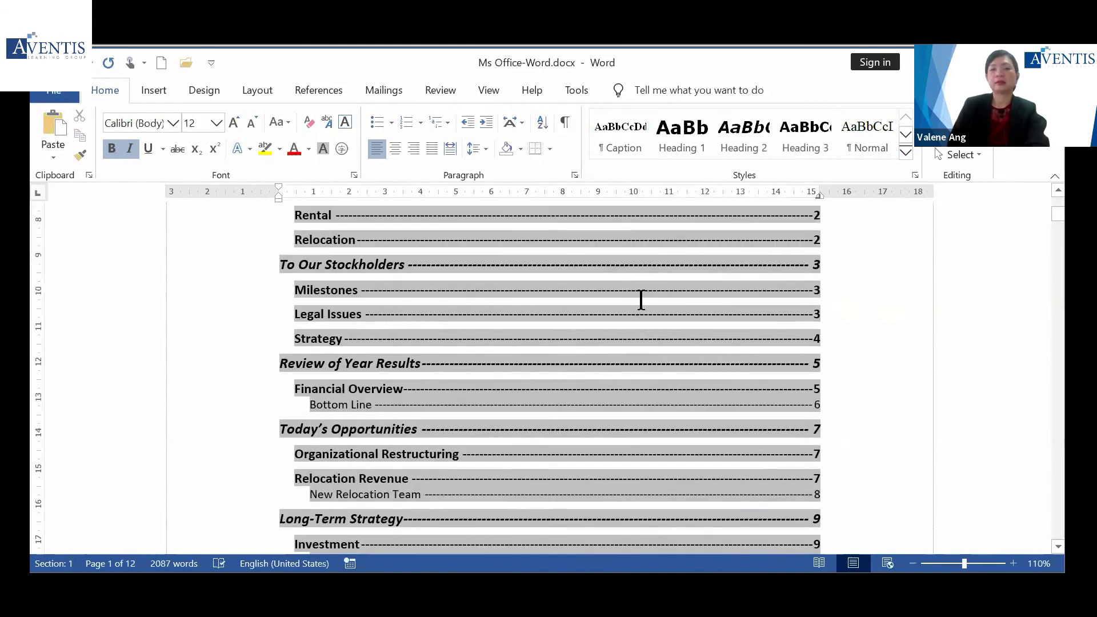
pyautogui.scroll(-3, 641, 300)
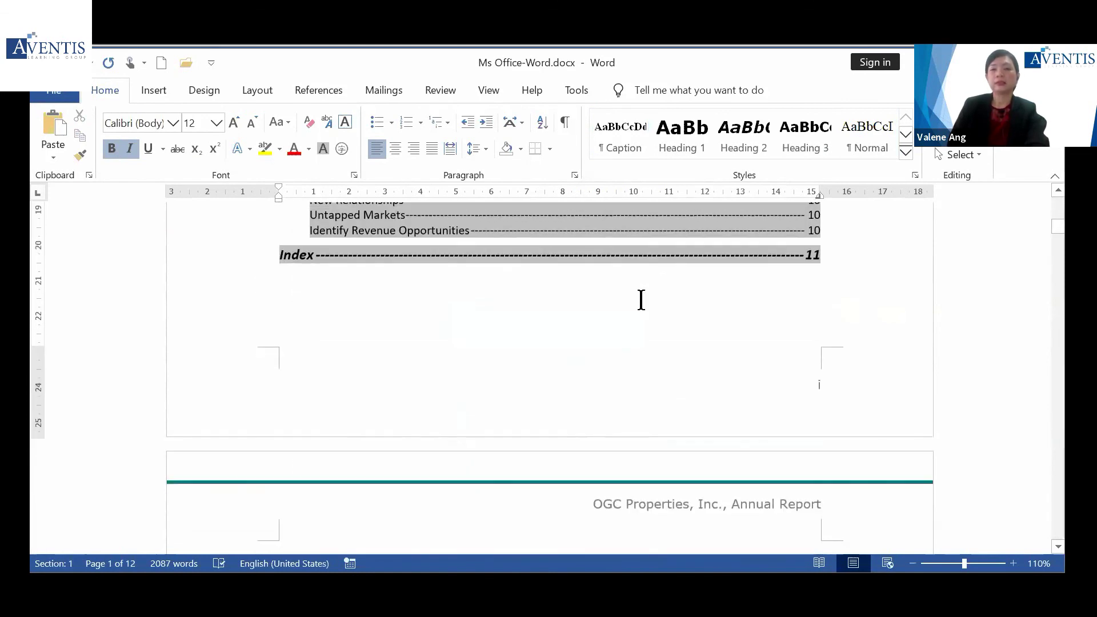
pyautogui.scroll(4, 641, 299)
pyautogui.scroll(7, 641, 299)
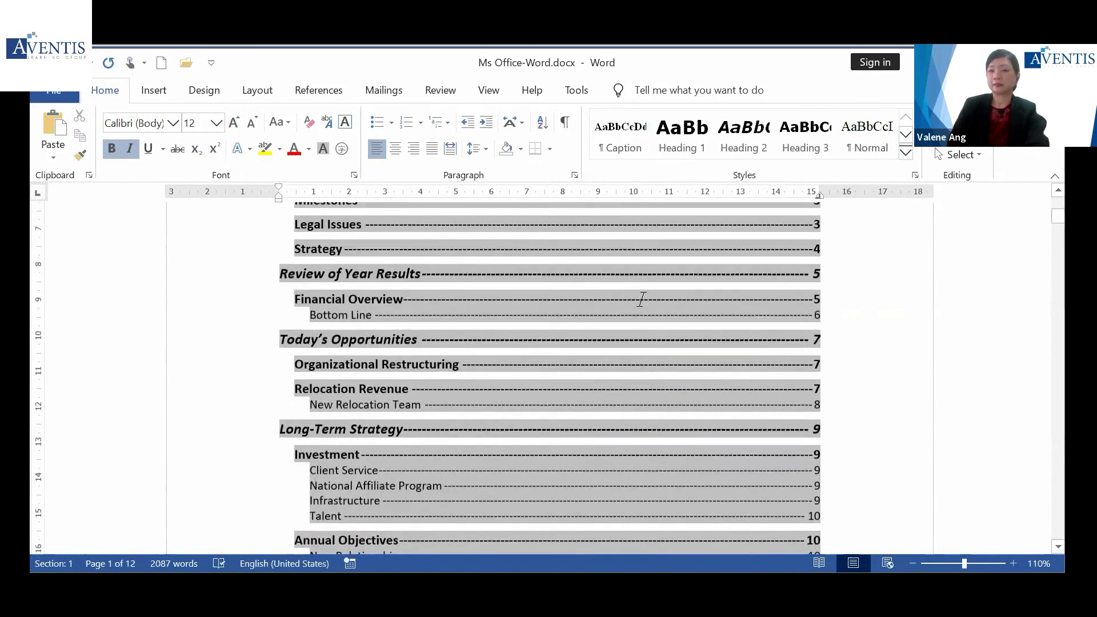
pyautogui.scroll(-3, 643, 300)
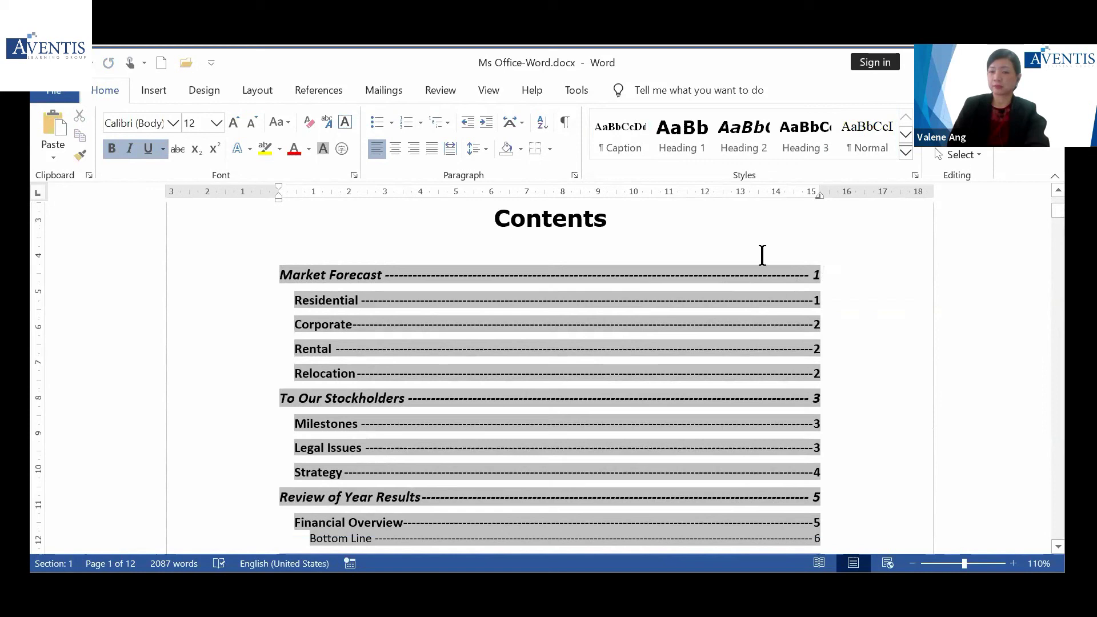
pyautogui.click(655, 234)
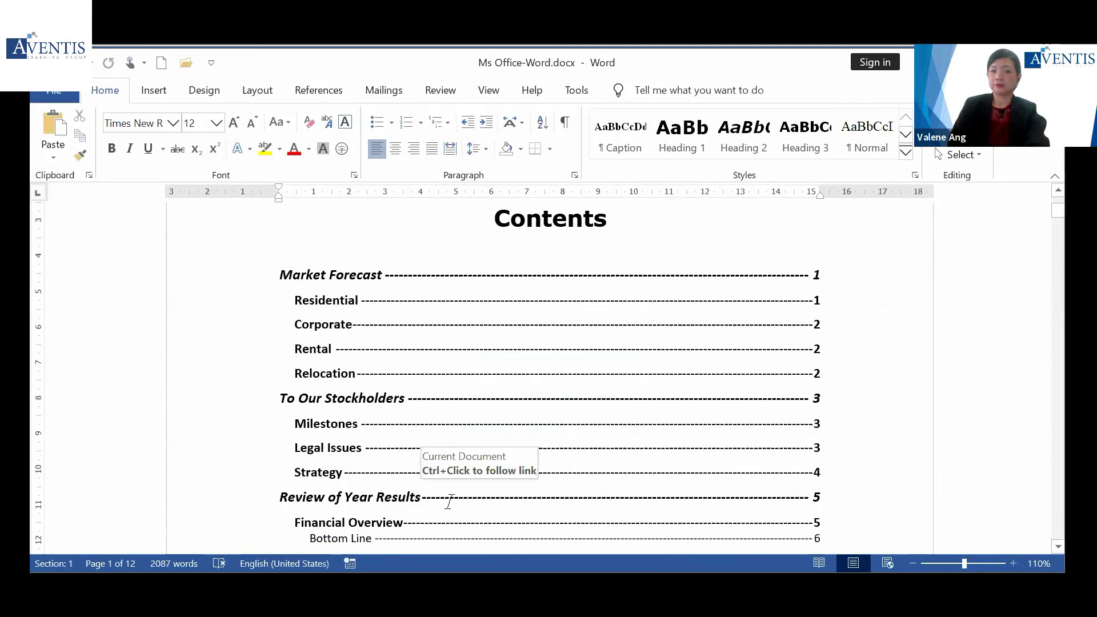
pyautogui.scroll(-3, 448, 502)
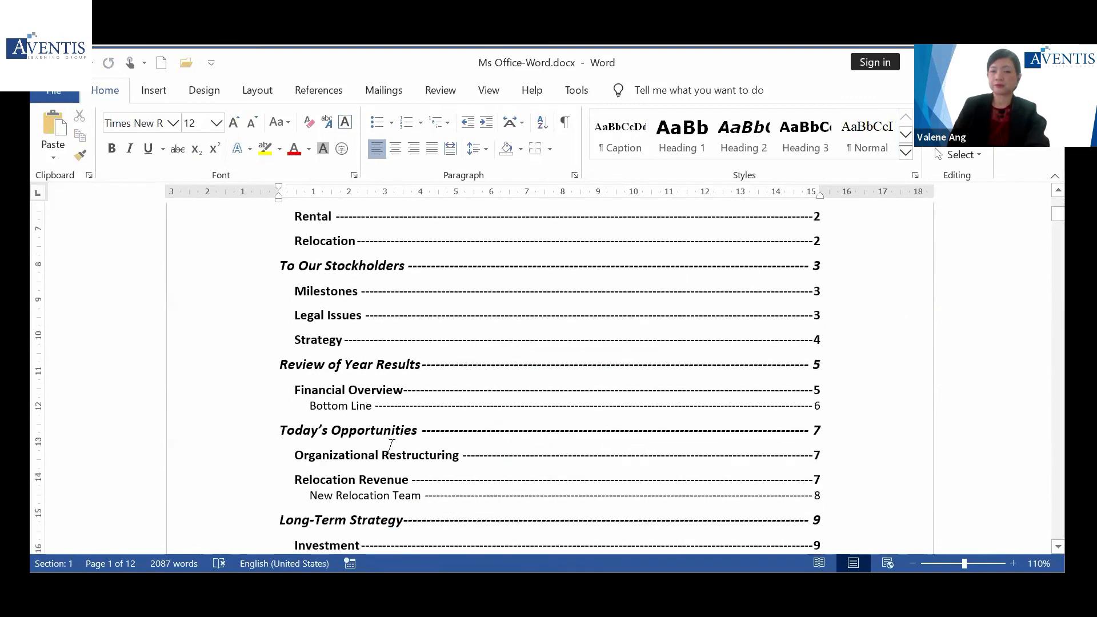
# Follow the Review of Year Results entry to its section and check the page number in the footer
pyautogui.tripleClick(399, 371)
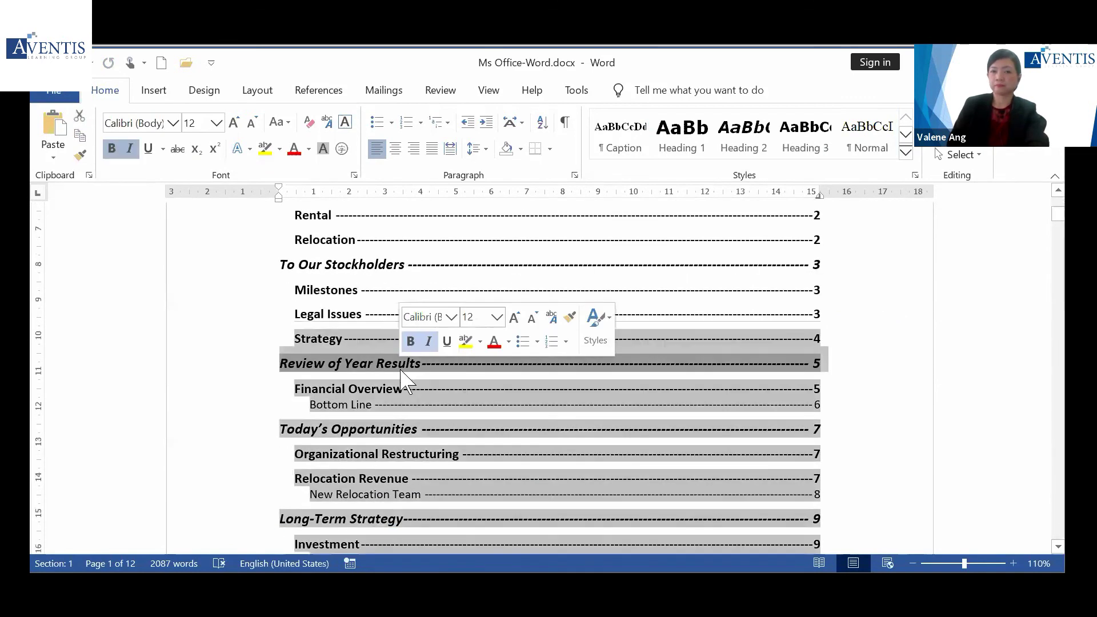
pyautogui.scroll(-10, 416, 372)
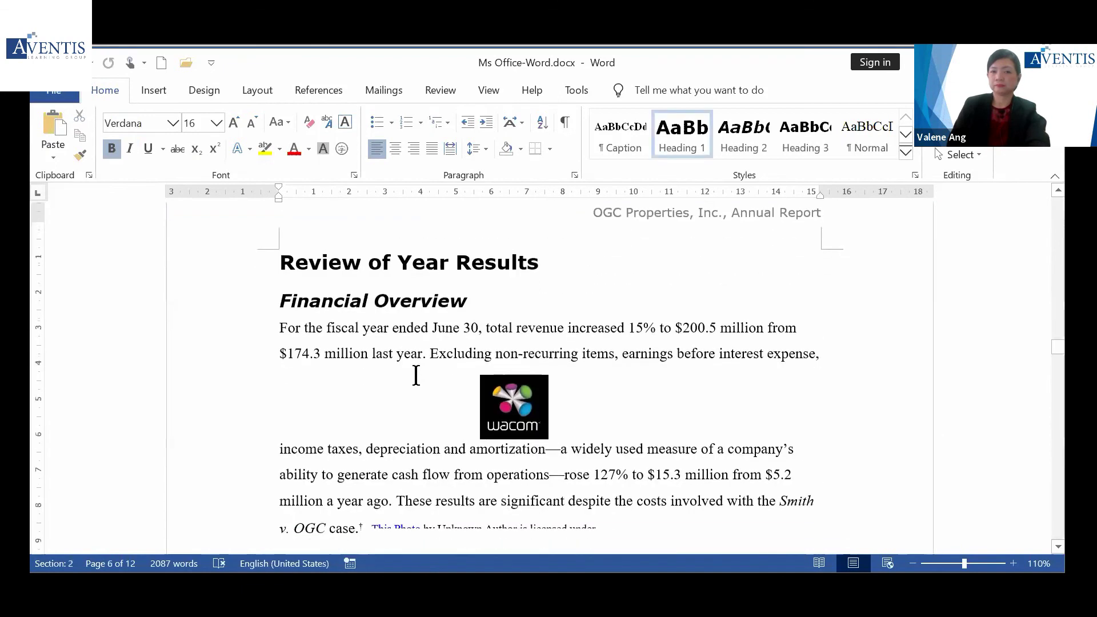
pyautogui.scroll(-5, 423, 377)
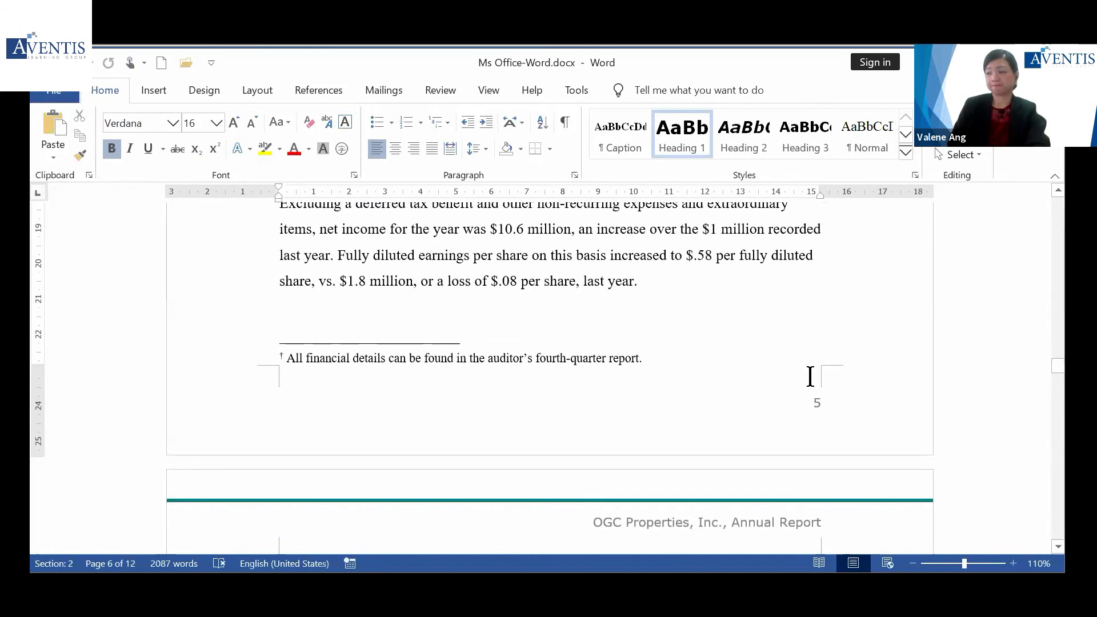
pyautogui.scroll(15, 810, 376)
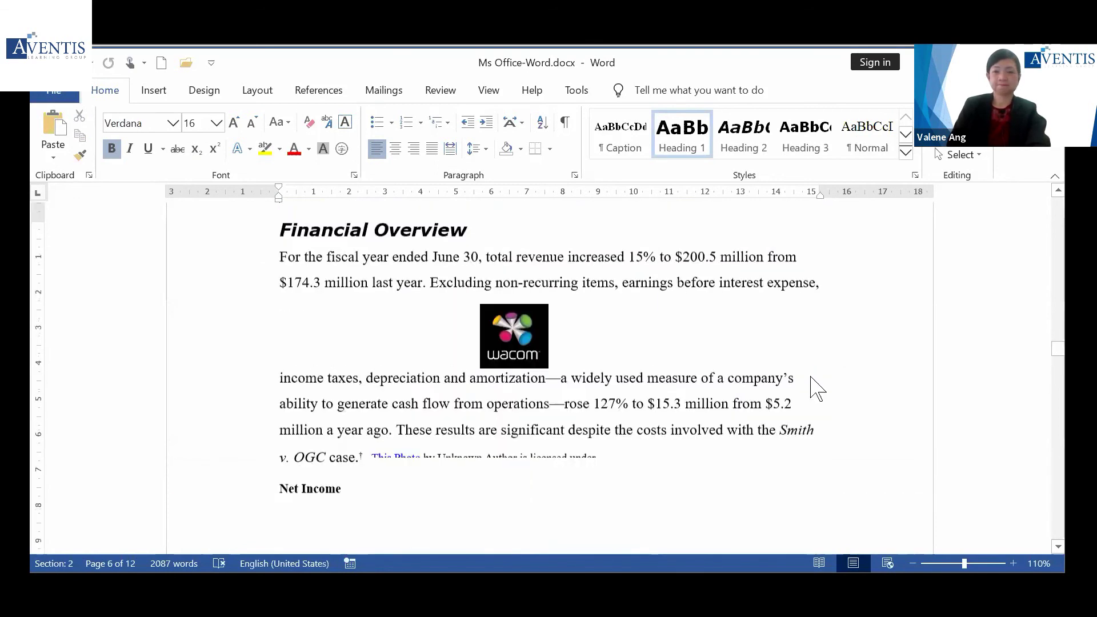
# Go back to the table of contents at the start of the report and show the reference commands
pyautogui.scroll(20, 810, 376)
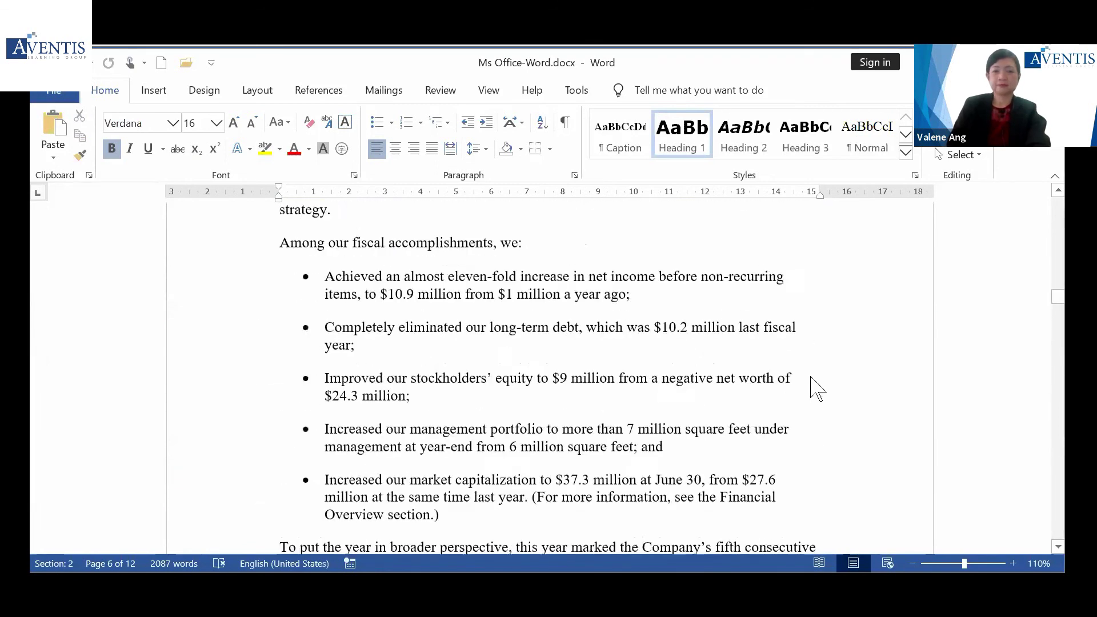
pyautogui.scroll(20, 810, 376)
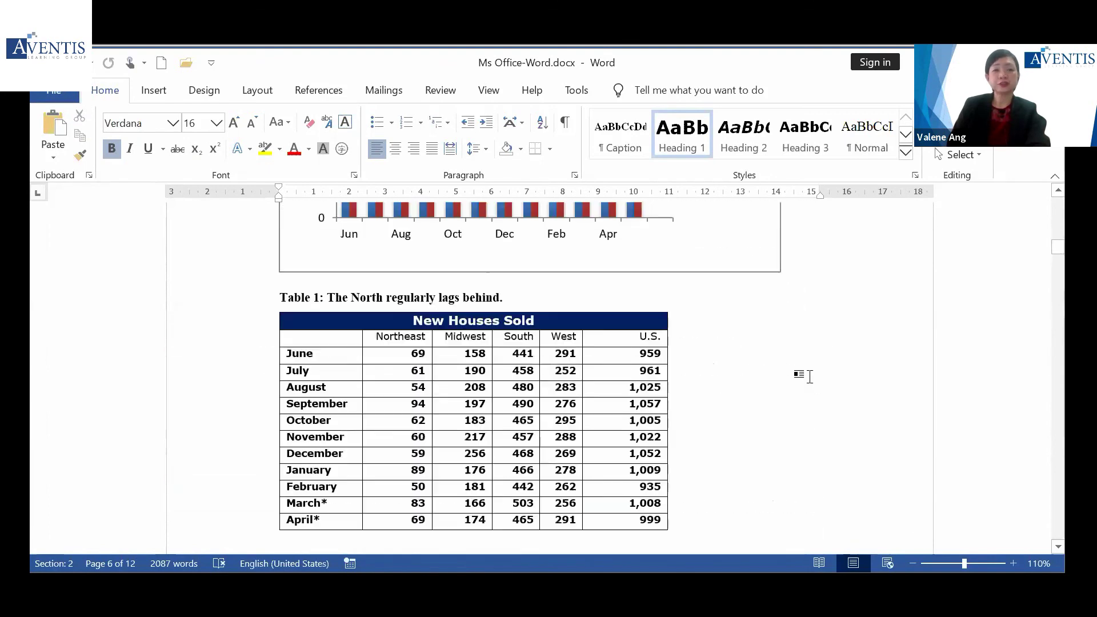
pyautogui.scroll(20, 810, 376)
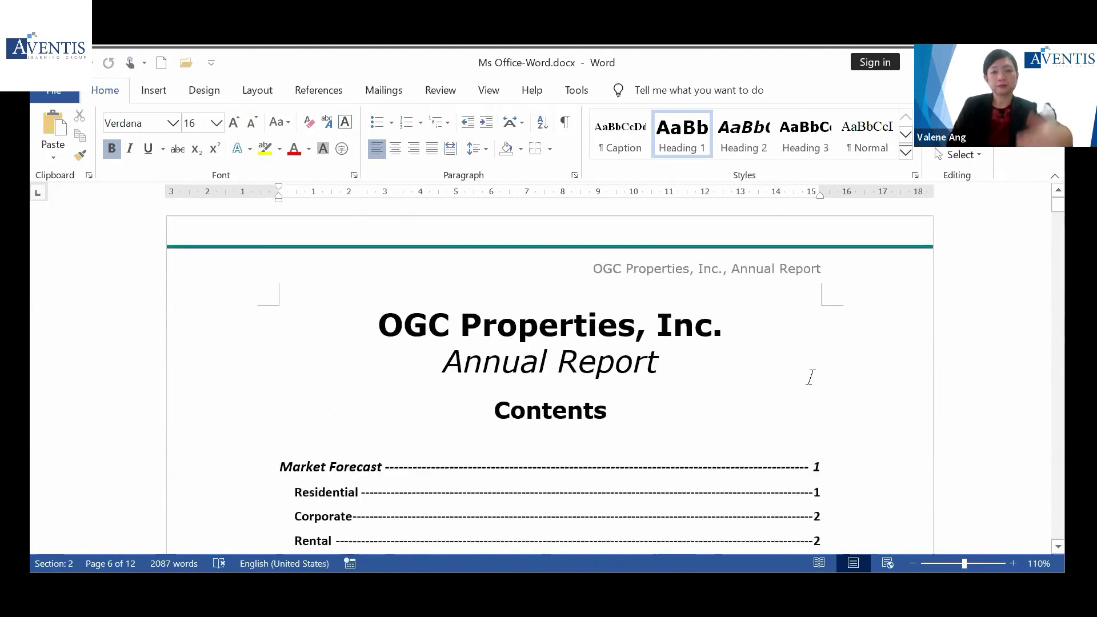
pyautogui.scroll(-4, 811, 376)
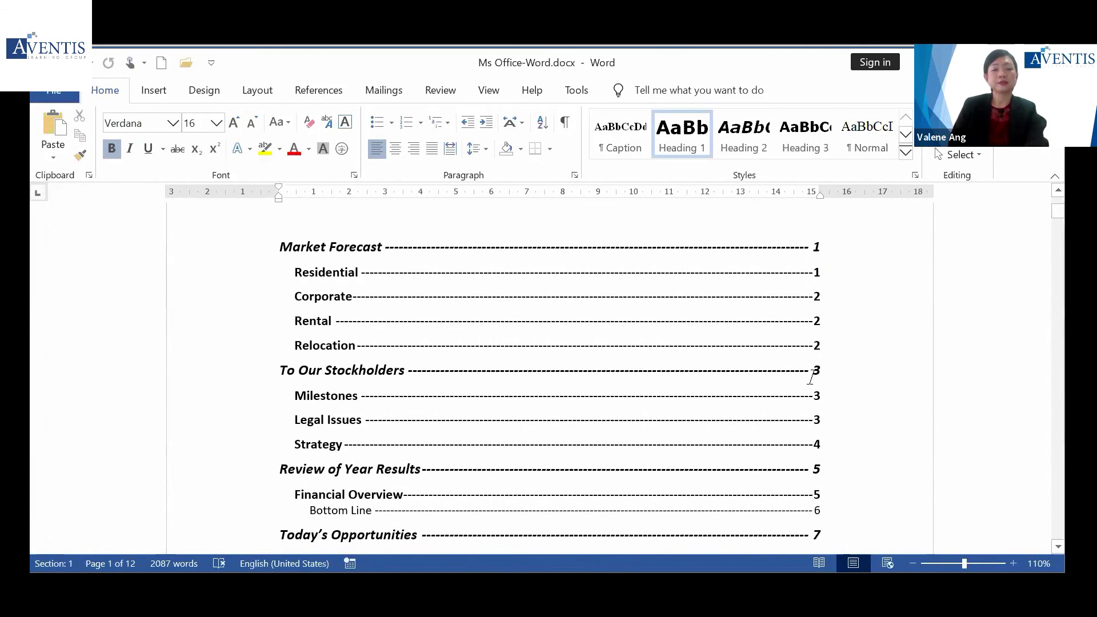
pyautogui.scroll(-1, 810, 377)
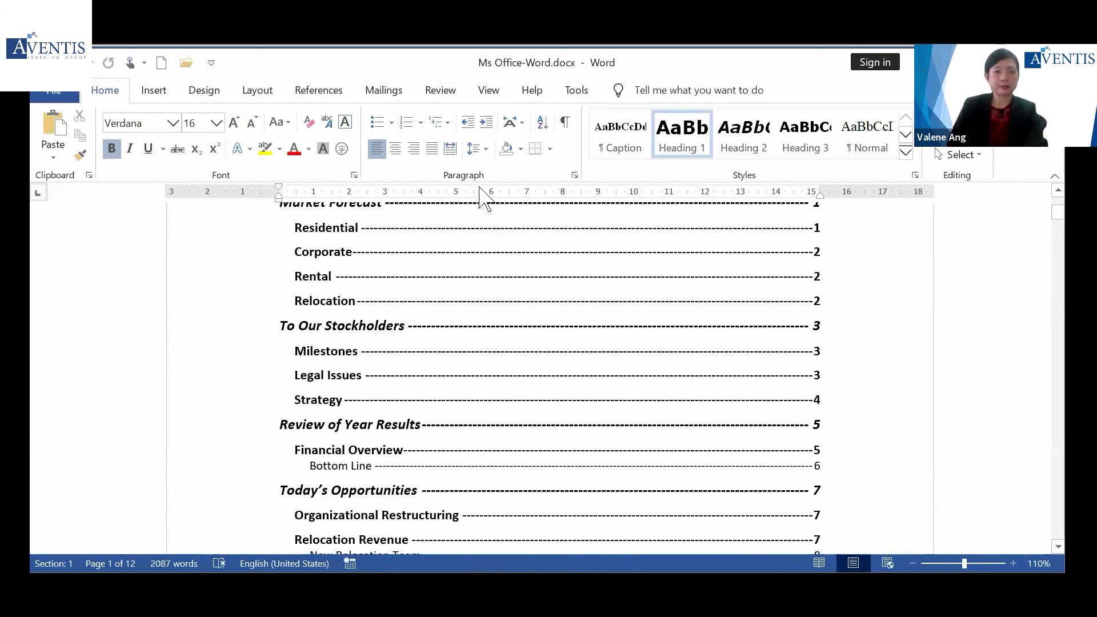
pyautogui.click(320, 90)
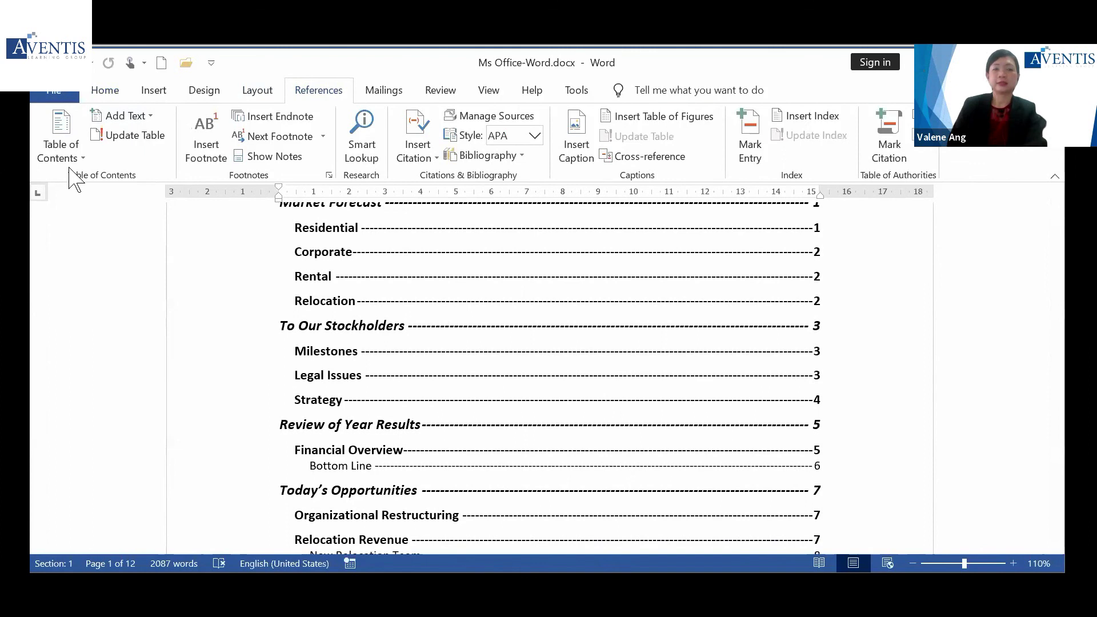
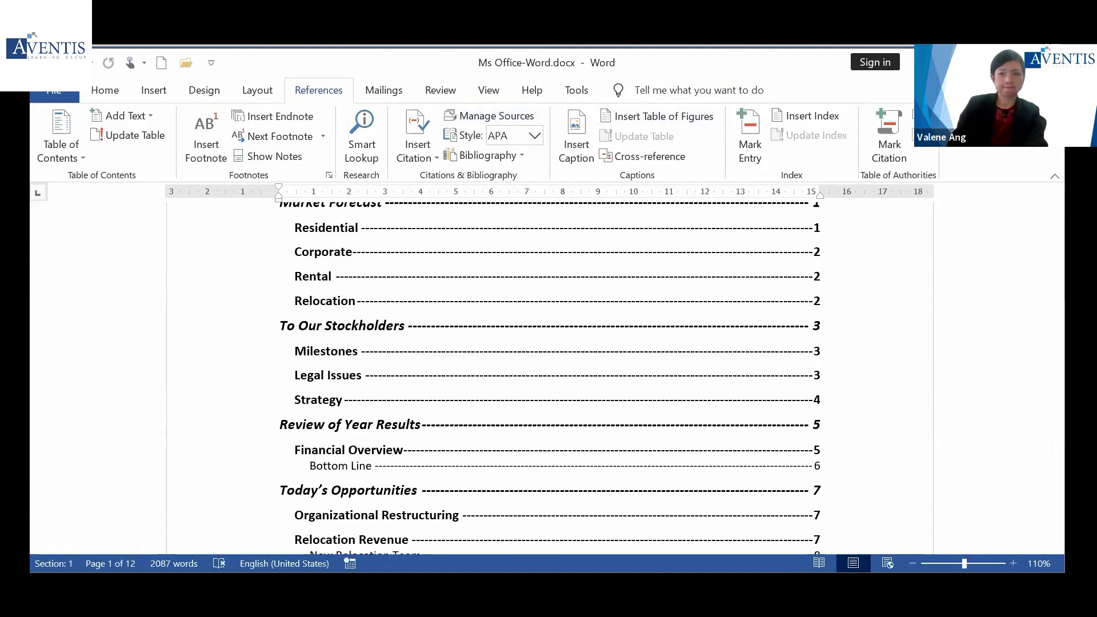
# Close Ms Office-Word.docx with its changes saved, and close Ms Office-PowerPoint.pptx
pyautogui.click(1045, 62)
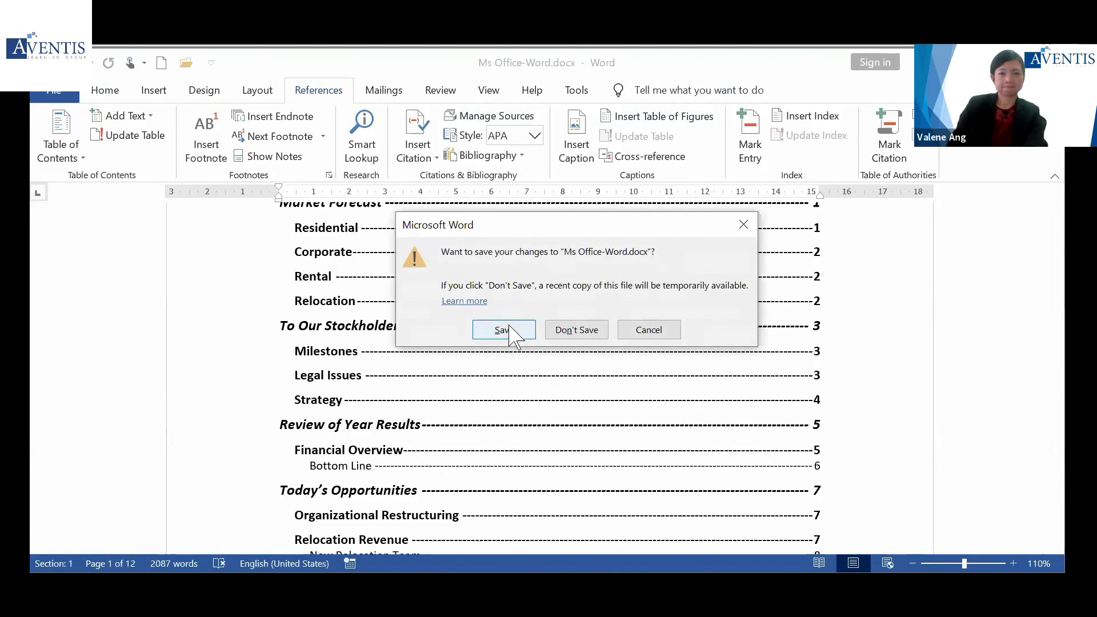
pyautogui.click(509, 329)
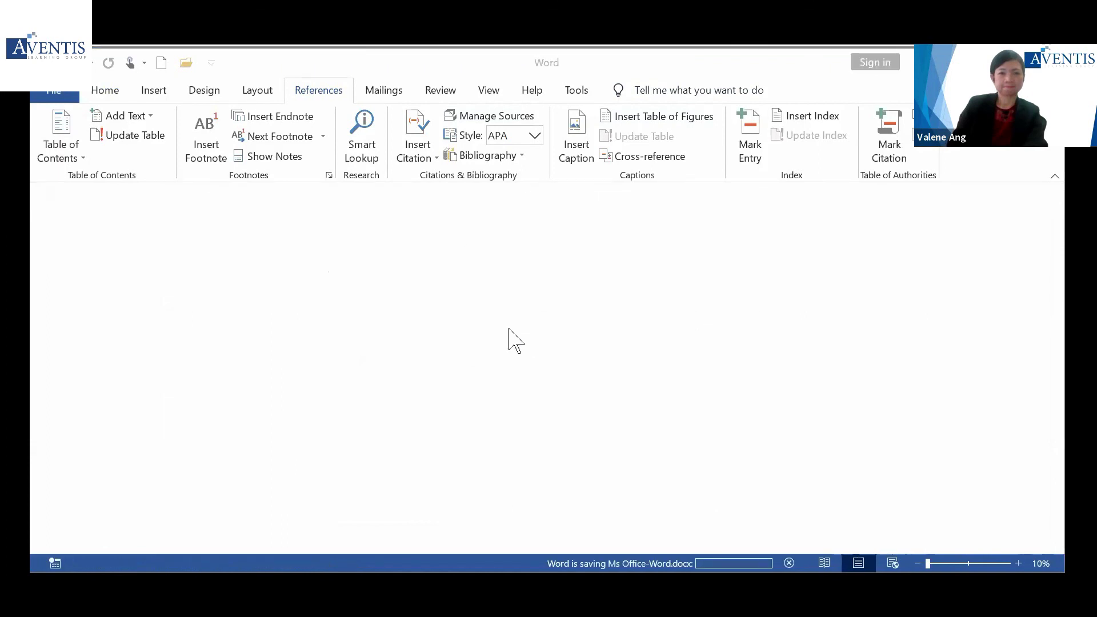
pyautogui.click(610, 341)
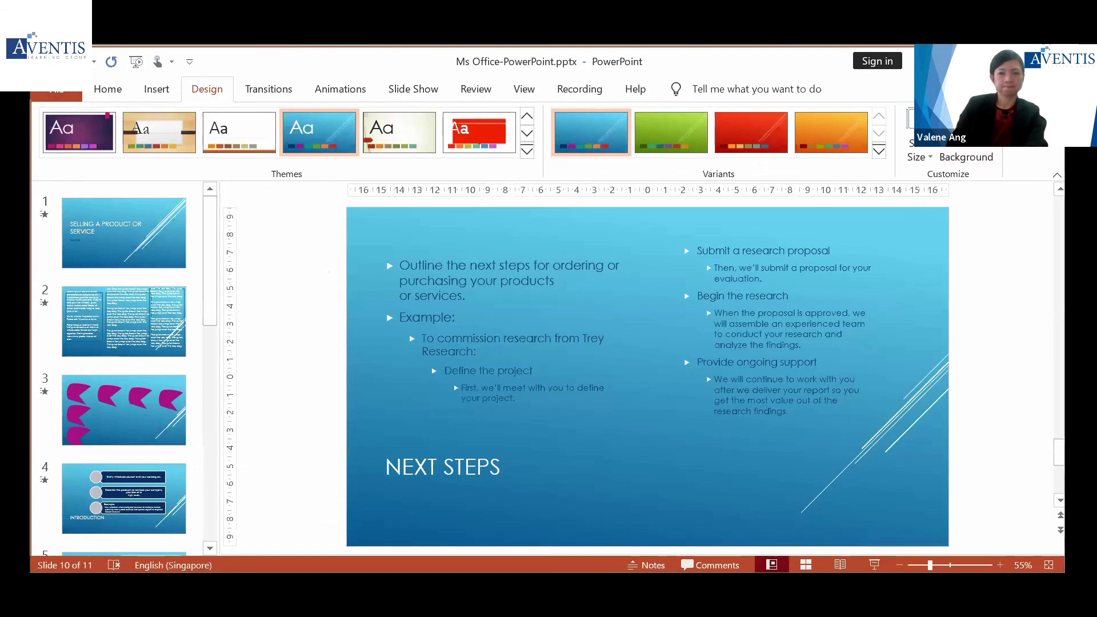
pyautogui.hotkey('alt', 'F4')
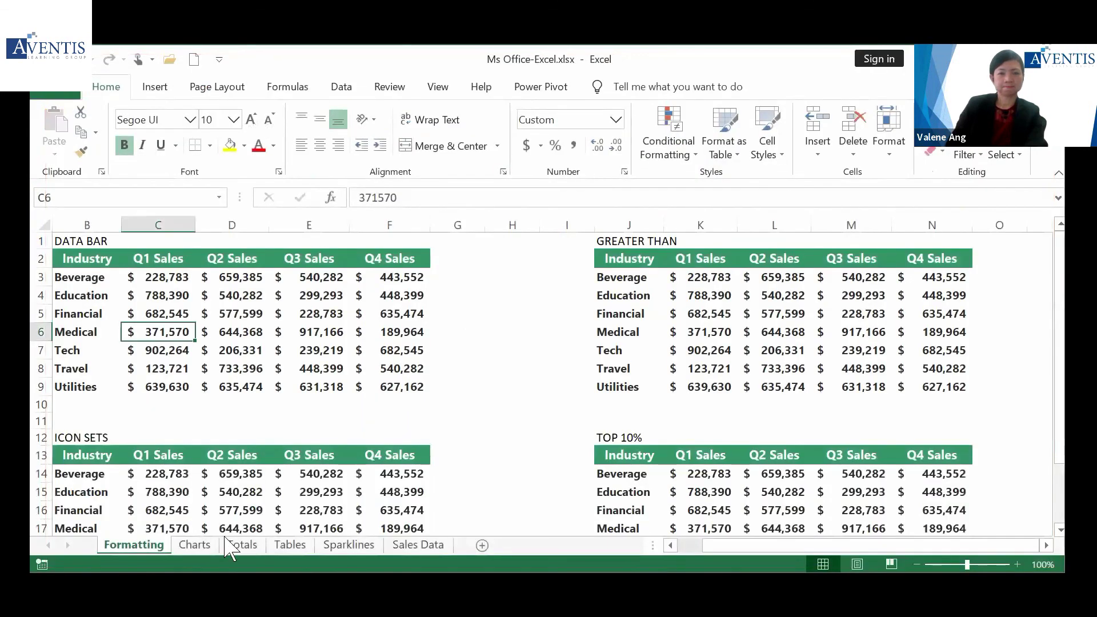
# In the Excel workbook's Formatting sheet, select the Q1 to Q4 sales values C3:F9 of the Data Bar table
pyautogui.click(500, 371)
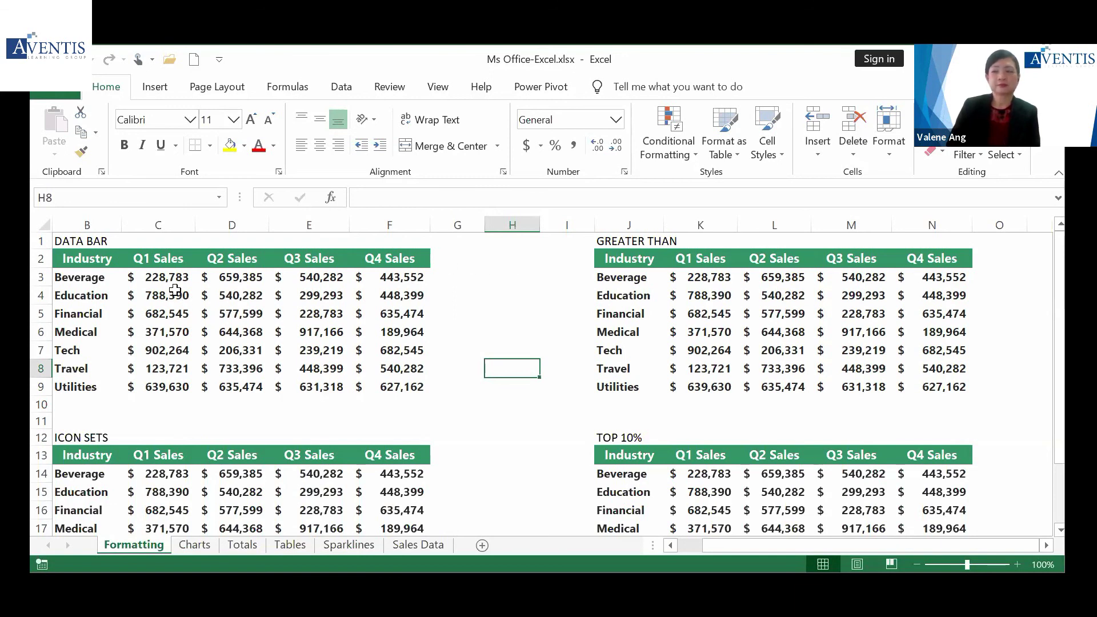
pyautogui.moveTo(174, 270); pyautogui.dragTo(378, 386)
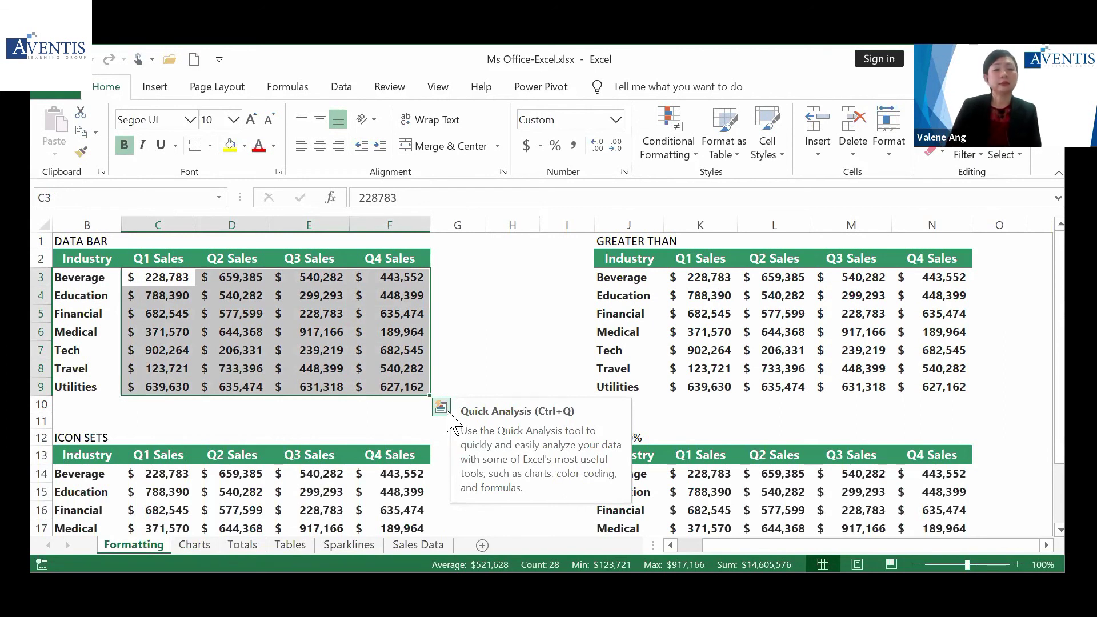
# Apply Data Bars conditional formatting to the selected sales figures C3:F9 in the DATA BAR table
pyautogui.click(442, 408)
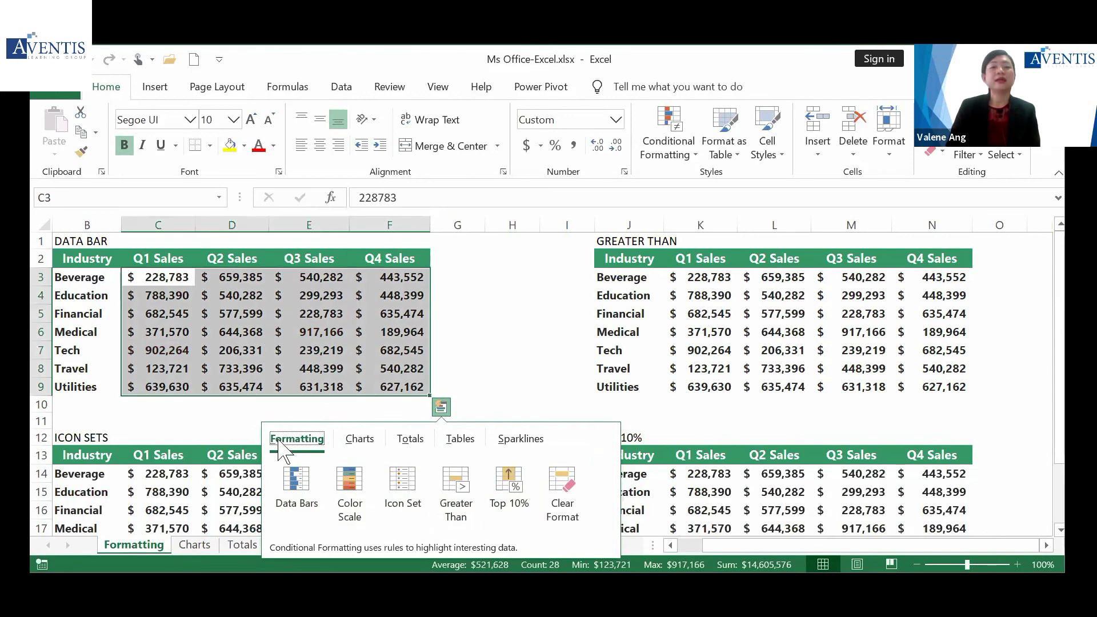
pyautogui.click(293, 481)
pyautogui.click(340, 375)
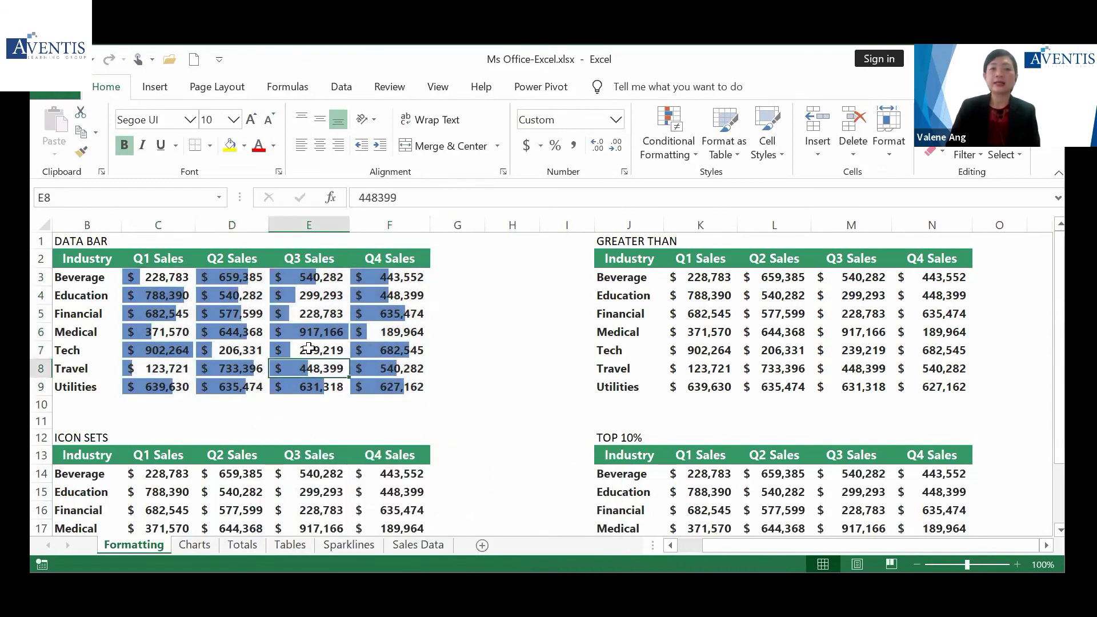
pyautogui.click(276, 331)
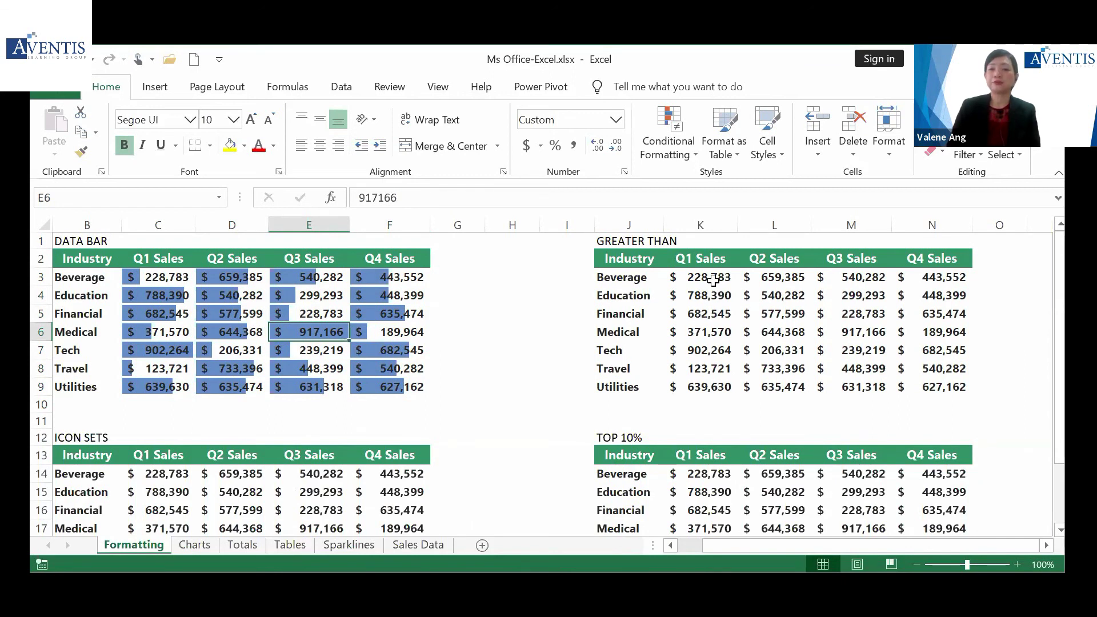
# Apply Icon Set conditional formatting to the sales figures C14:F20 in the ICON SETS table
pyautogui.scroll(-2, 494, 446)
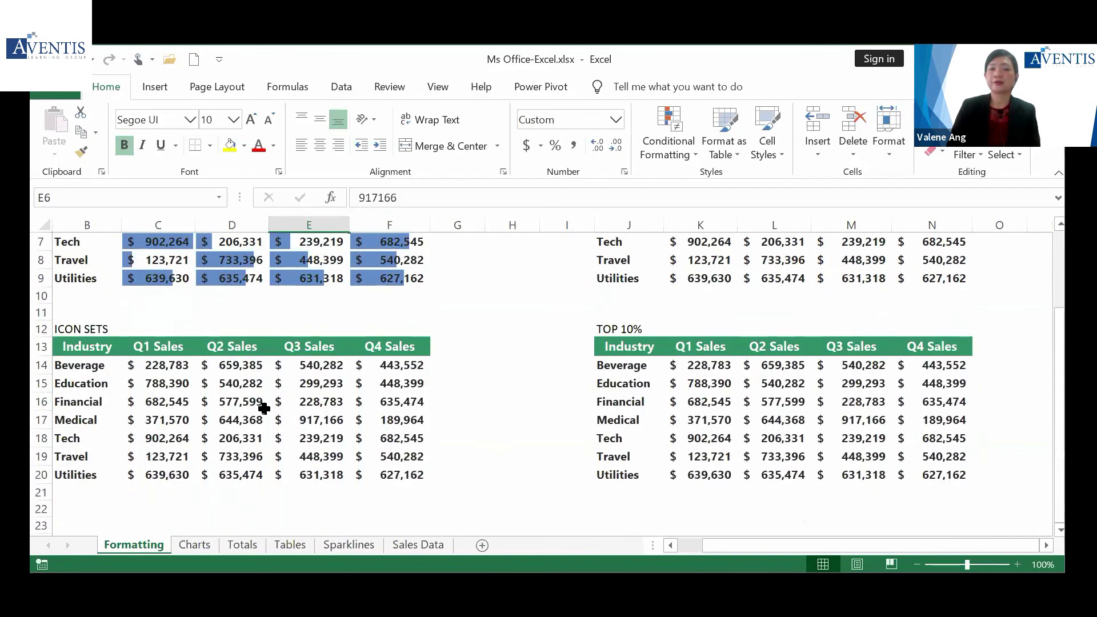
pyautogui.moveTo(163, 370); pyautogui.dragTo(375, 476)
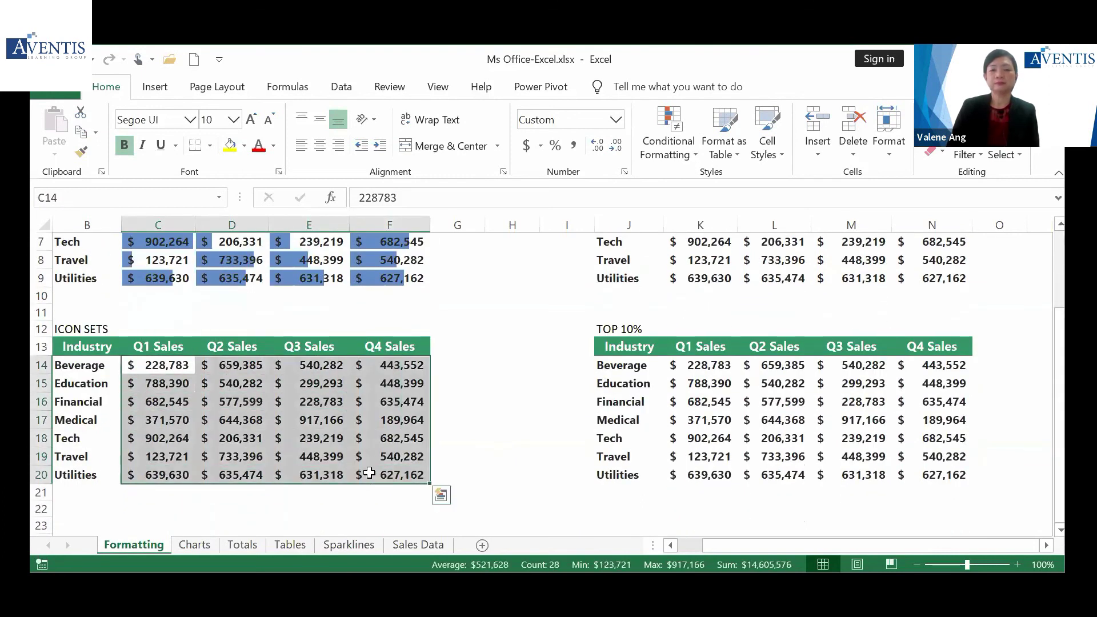
pyautogui.click(444, 502)
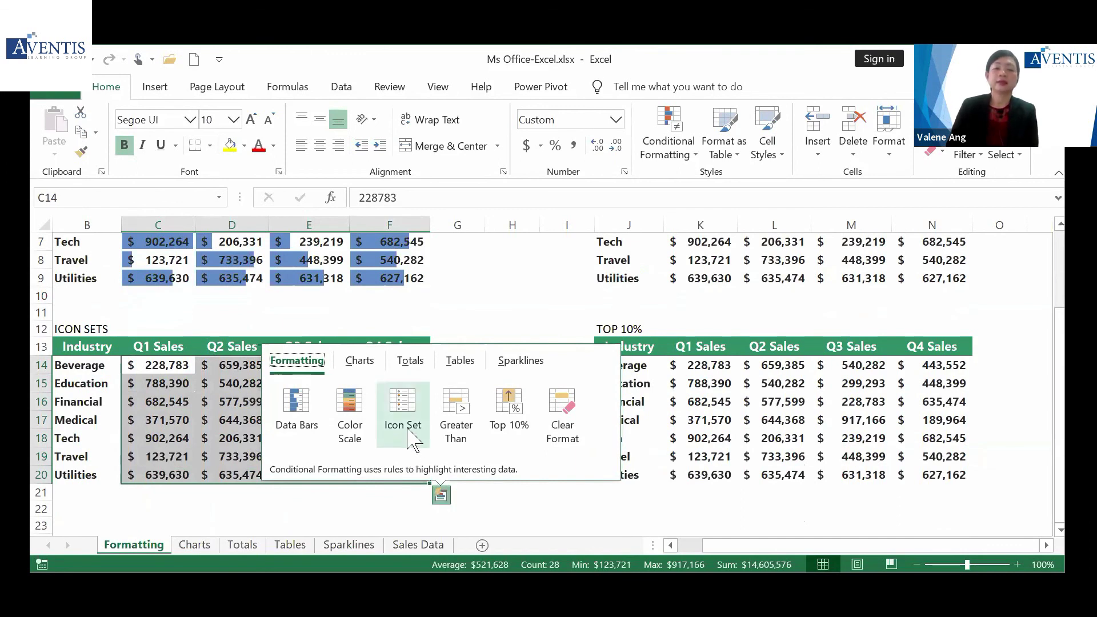
pyautogui.moveTo(409, 425)
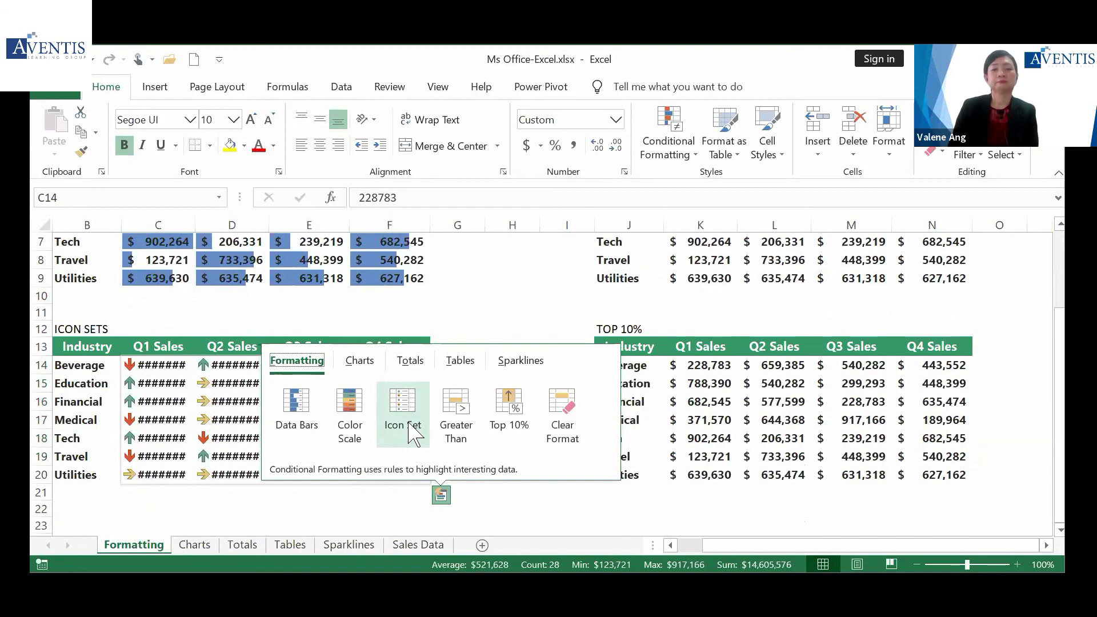
pyautogui.click(408, 426)
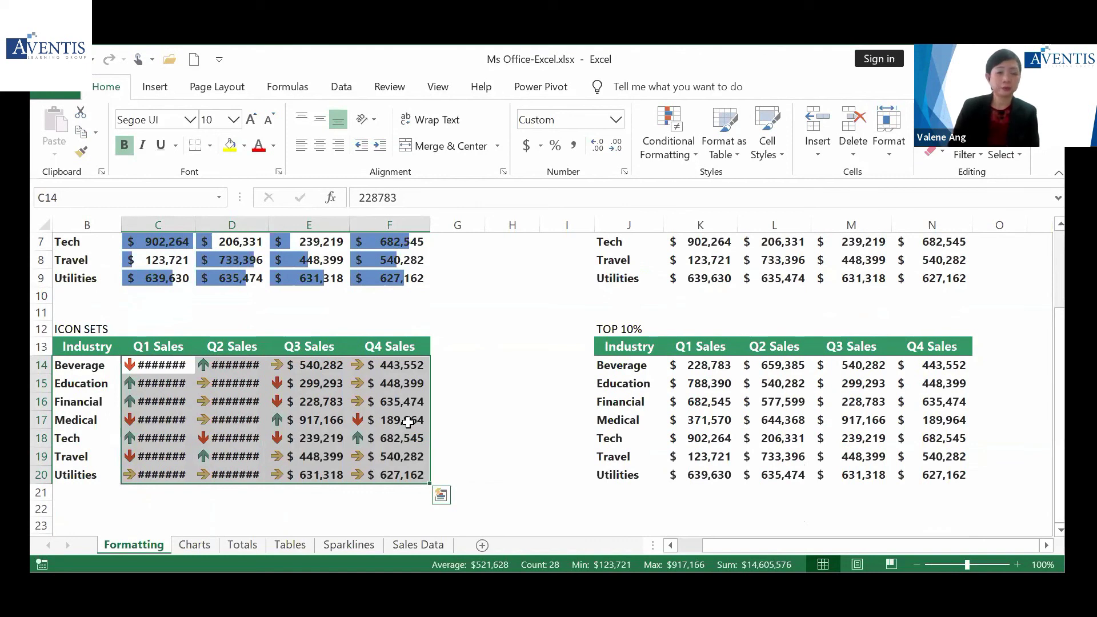
# Auto-fit the widths of columns C and D to show the full Q1 and Q2 sales figures beside their icons
pyautogui.click(238, 384)
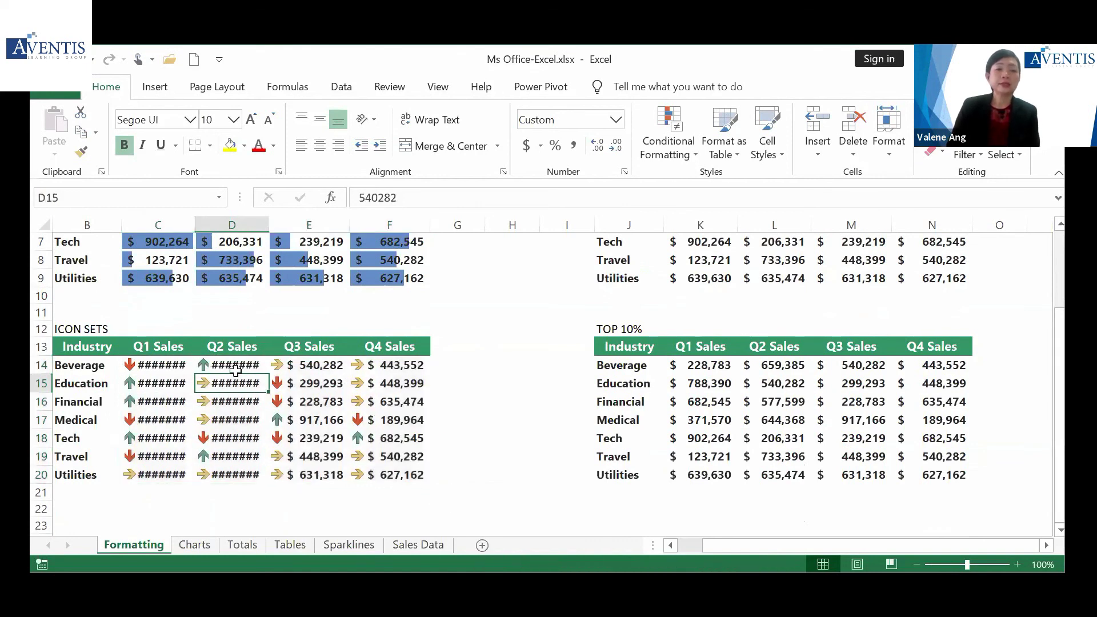
pyautogui.click(238, 365)
pyautogui.click(244, 382)
pyautogui.click(242, 403)
pyautogui.click(244, 432)
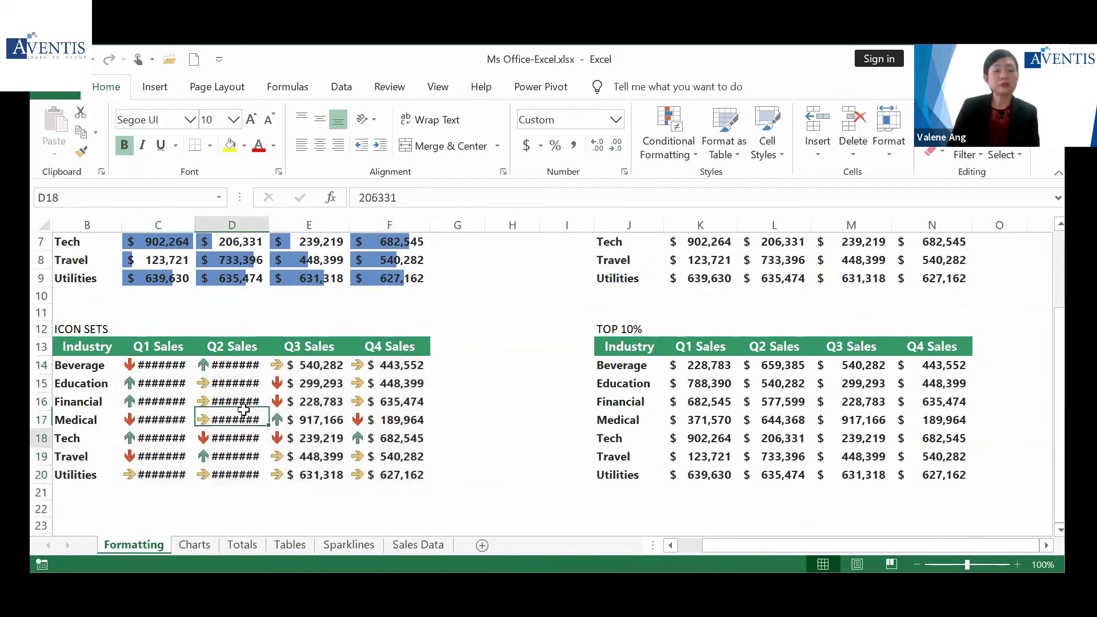
pyautogui.click(244, 382)
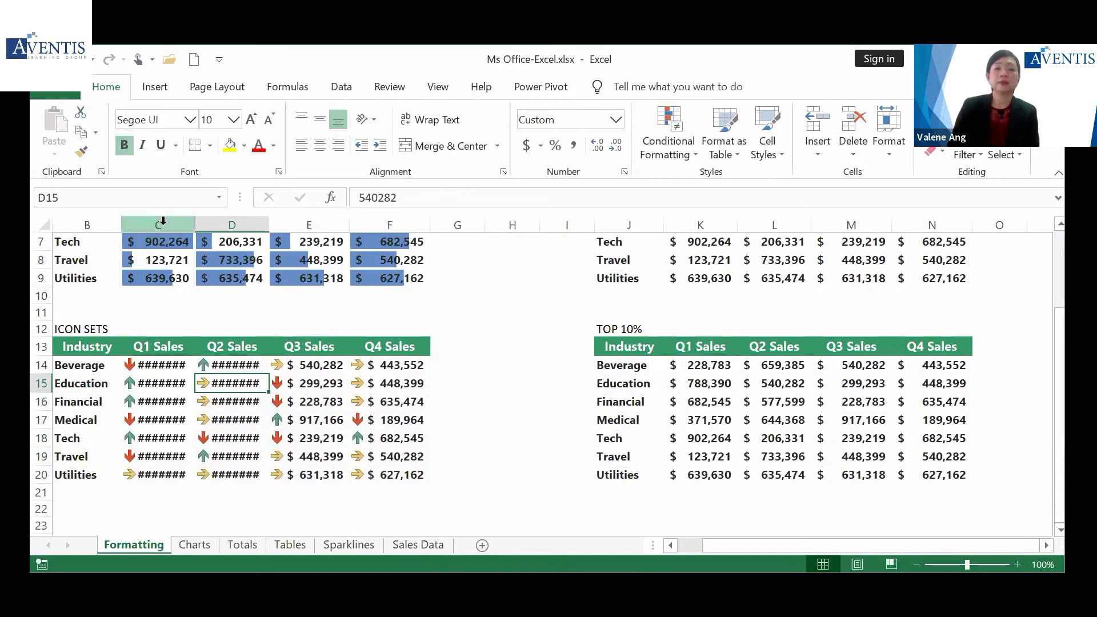
pyautogui.moveTo(163, 222); pyautogui.dragTo(199, 222)
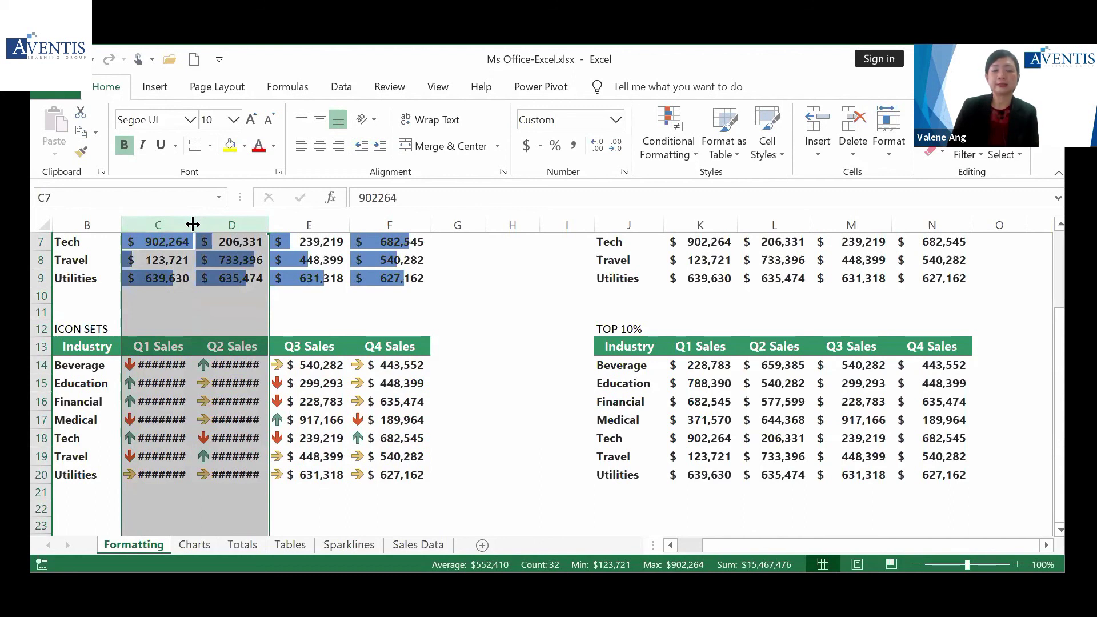
pyautogui.doubleClick(193, 224)
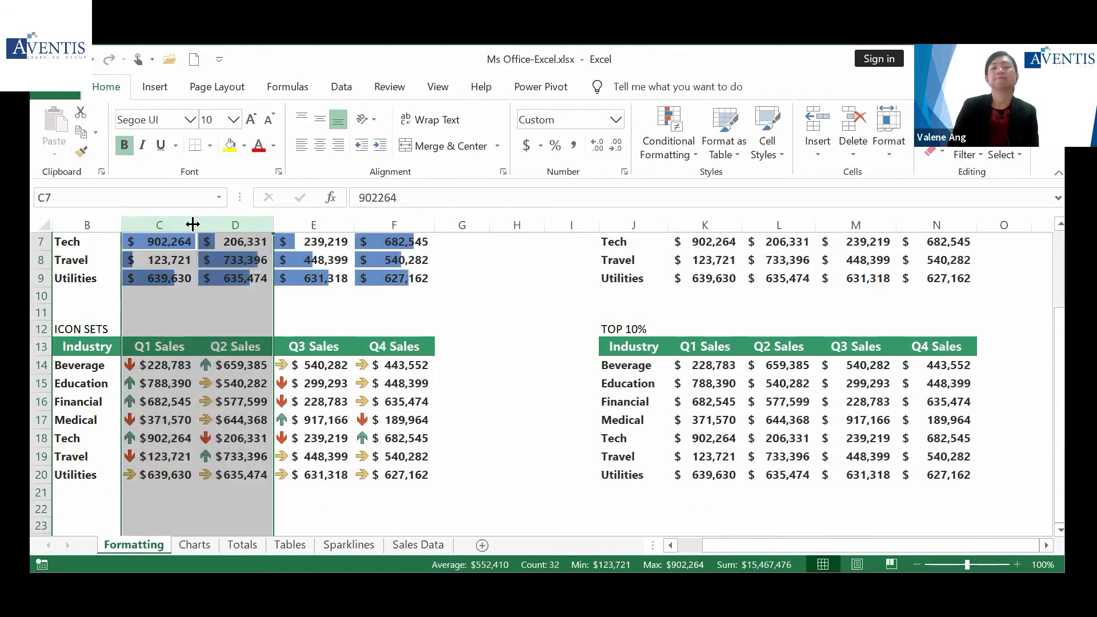
# Examine how the arrow icons relate to the sales figures across C14:F20 in the ICON SETS table
pyautogui.click(190, 398)
pyautogui.moveTo(160, 364); pyautogui.dragTo(366, 369)
pyautogui.click(183, 385)
pyautogui.moveTo(166, 366); pyautogui.dragTo(399, 474)
pyautogui.click(266, 413)
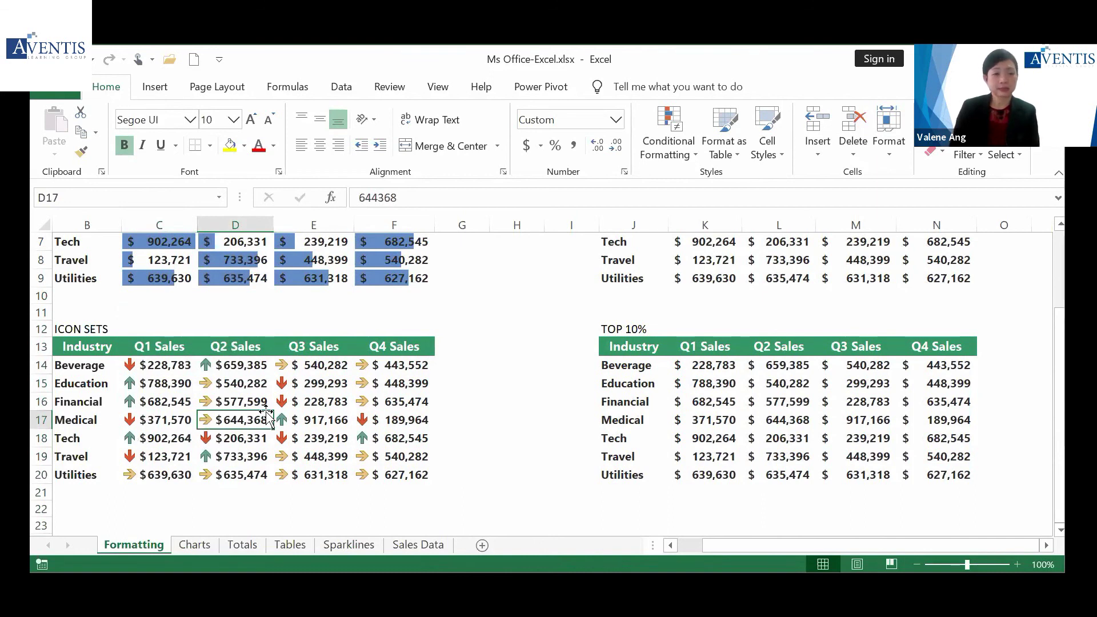
pyautogui.click(153, 366)
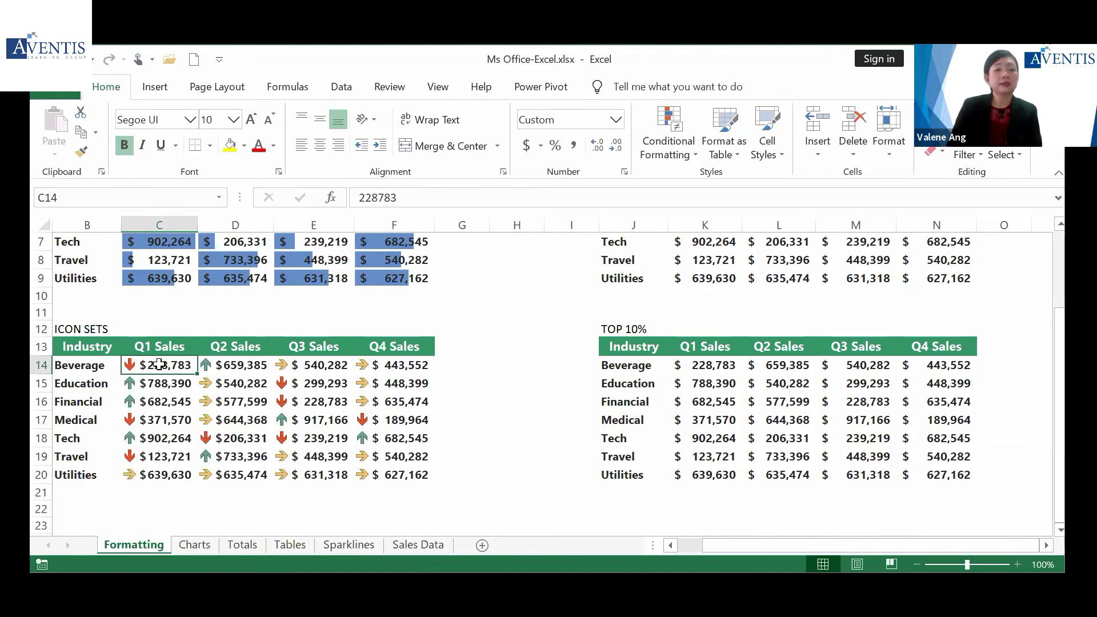
pyautogui.moveTo(159, 364); pyautogui.dragTo(370, 469)
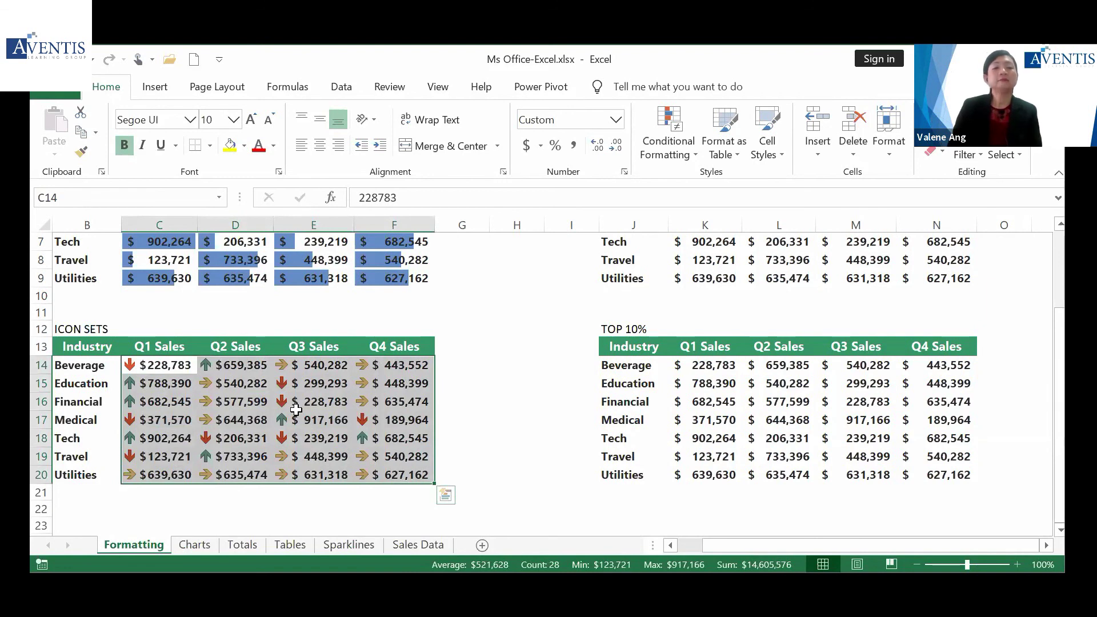
pyautogui.click(301, 419)
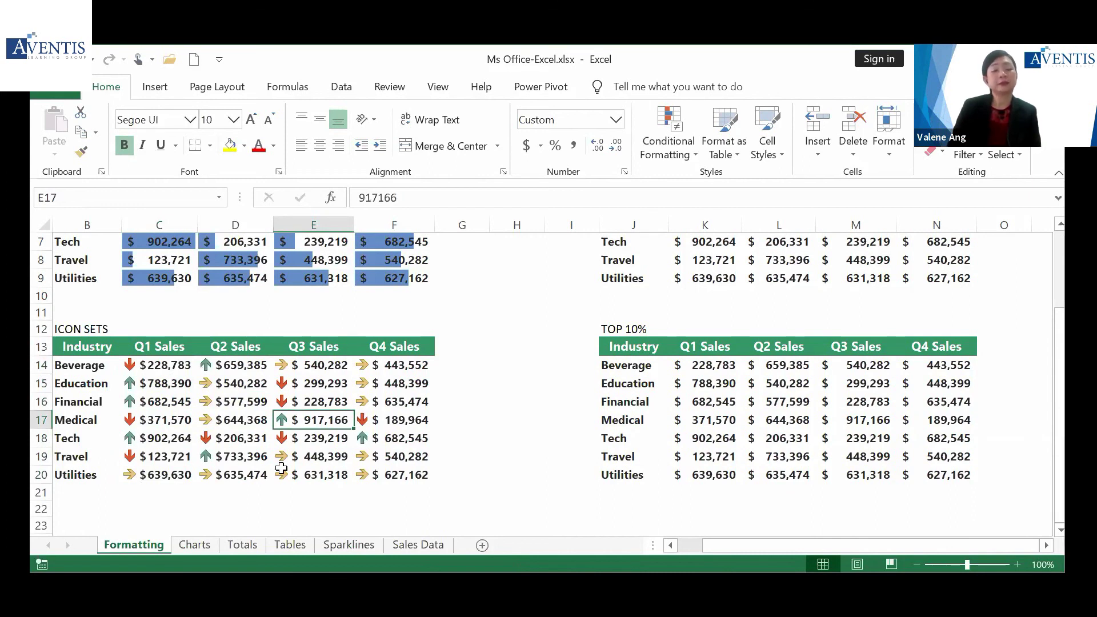
pyautogui.click(160, 369)
pyautogui.click(247, 369)
pyautogui.click(154, 365)
pyautogui.click(337, 437)
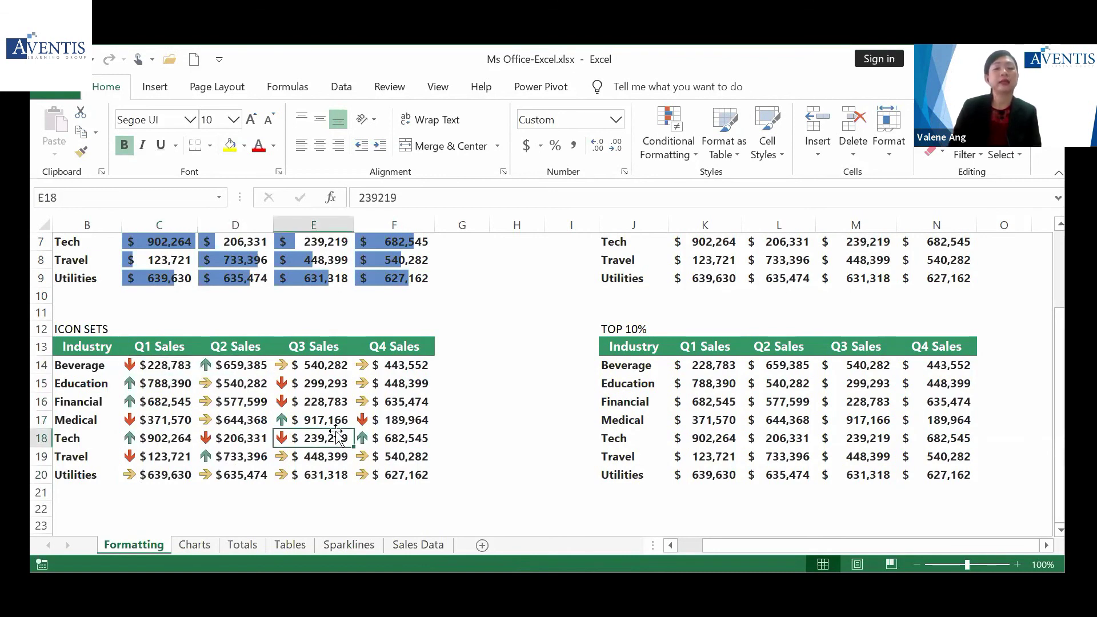
pyautogui.click(155, 365)
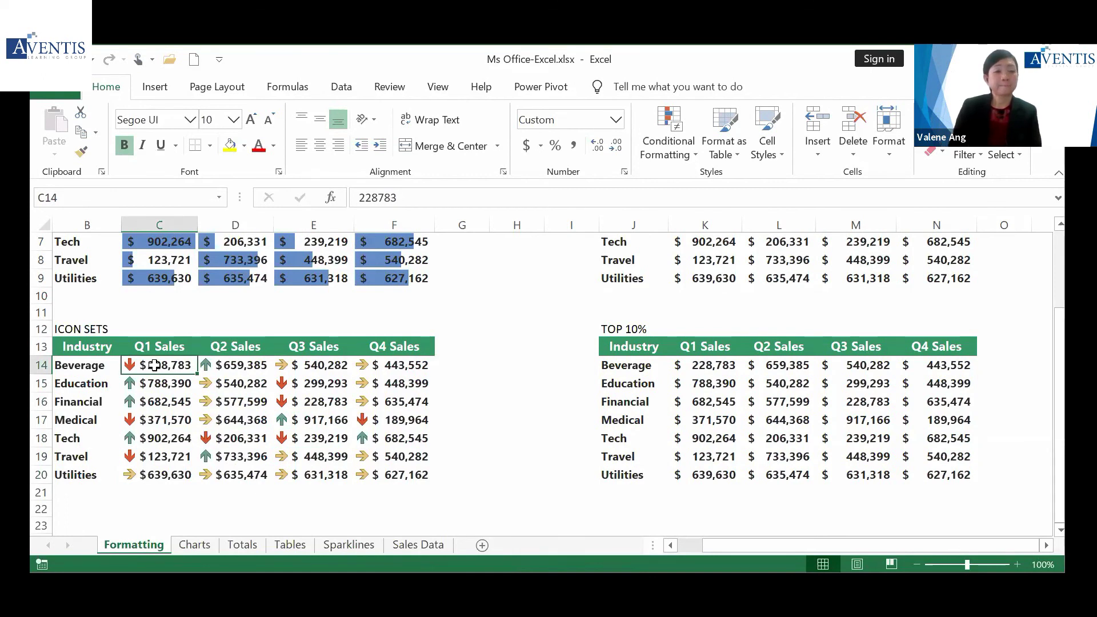
pyautogui.click(263, 418)
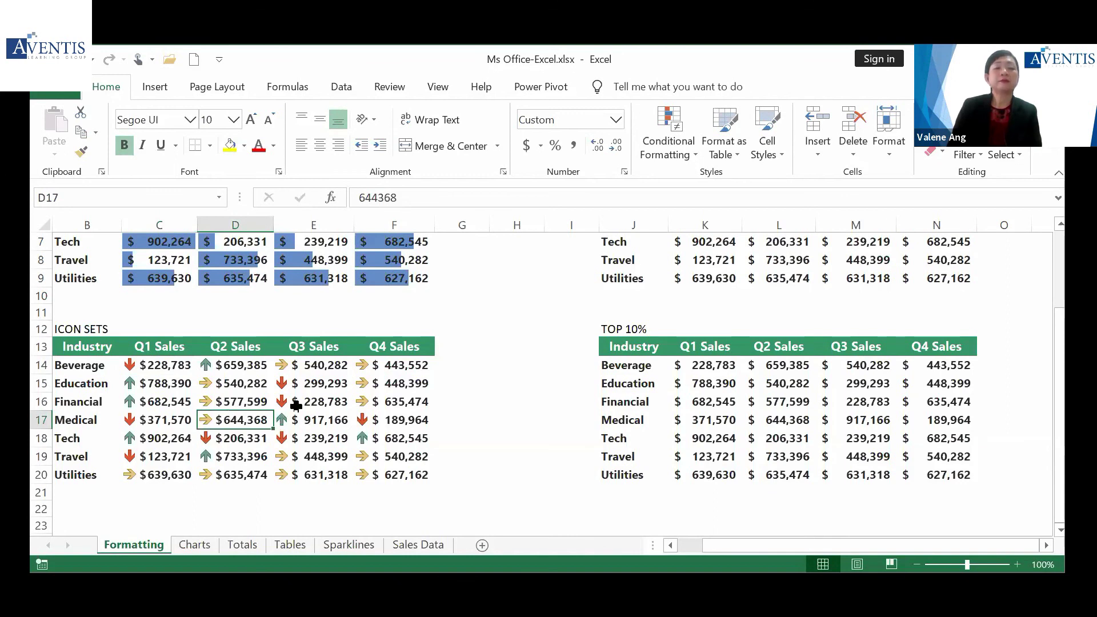
pyautogui.click(240, 363)
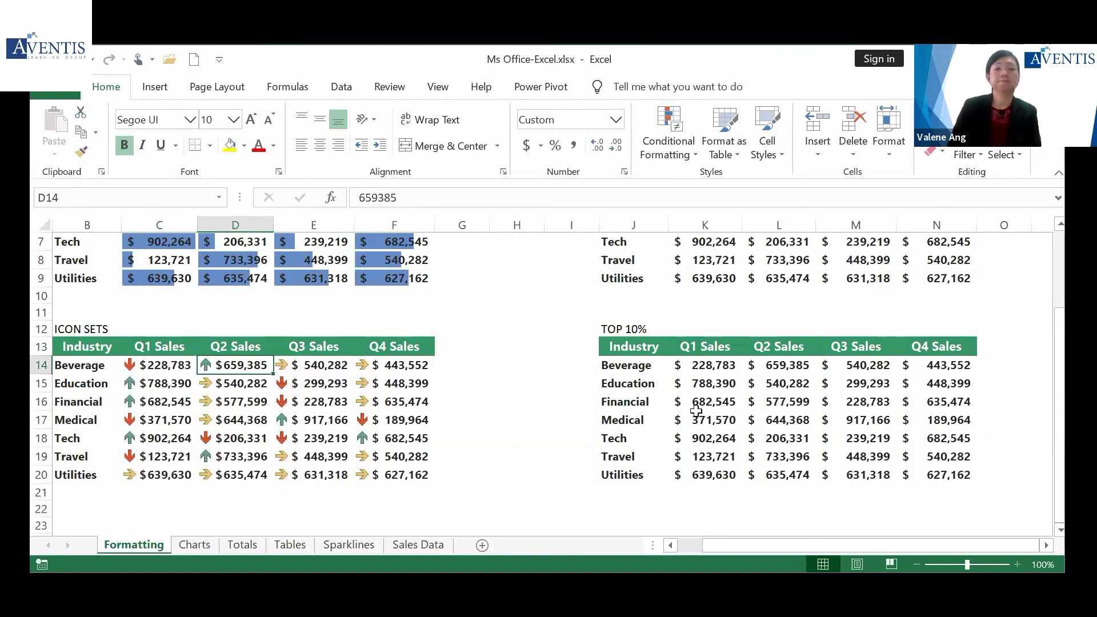
# Format cells greater than 700000 in K3:N9 of the GREATER THAN table with Green Fill with Dark Green Text
pyautogui.scroll(2, 703, 403)
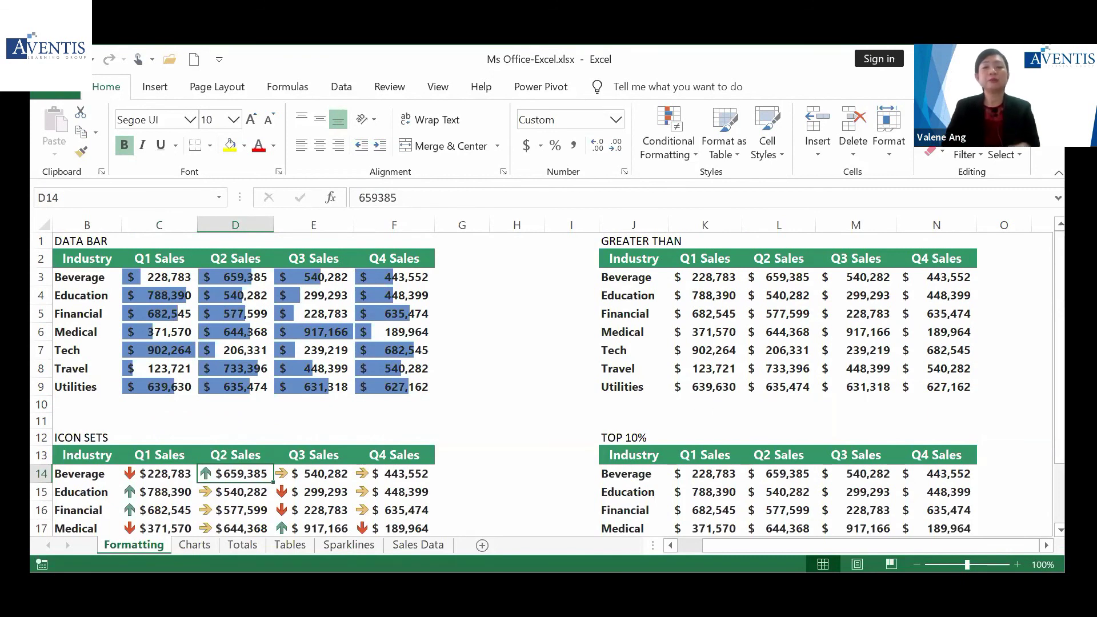
pyautogui.moveTo(717, 278); pyautogui.dragTo(917, 384)
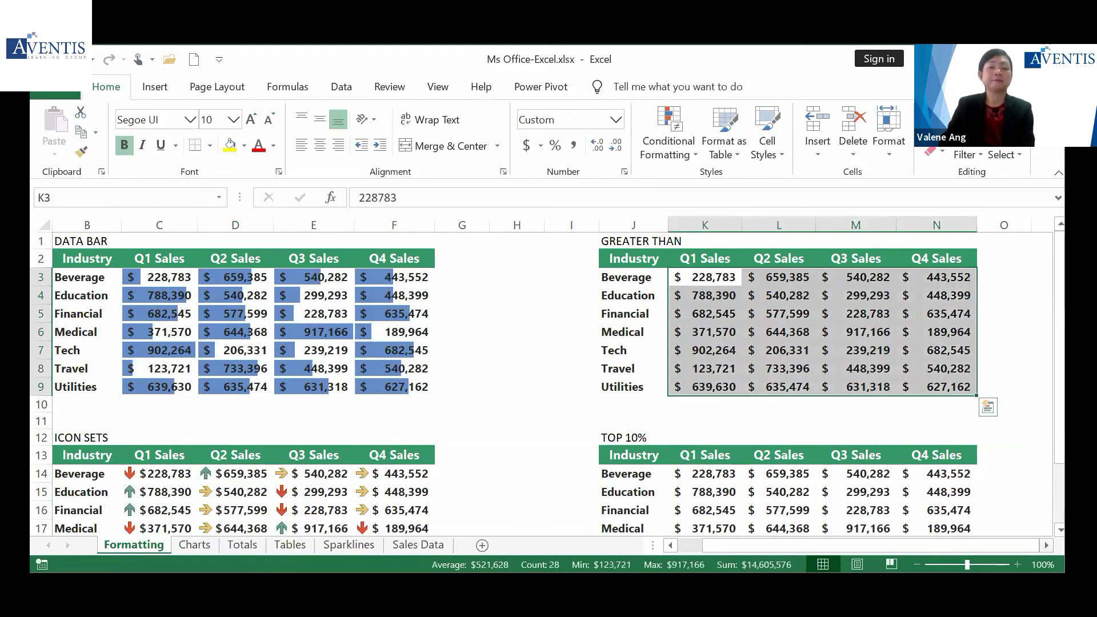
pyautogui.hscroll(5, 495, 331)
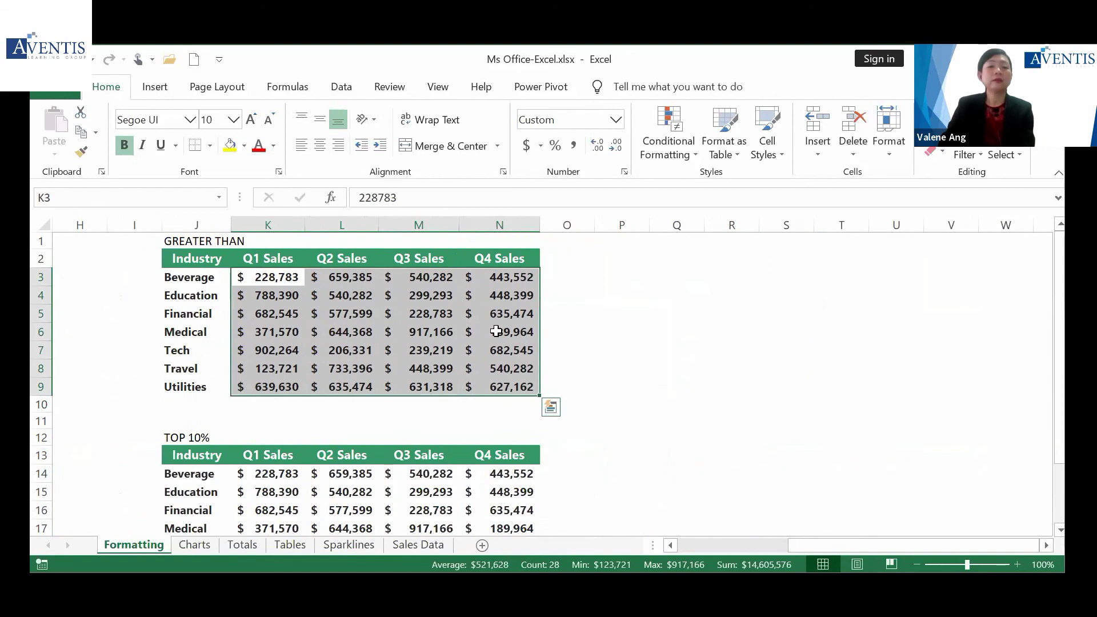
pyautogui.click(551, 407)
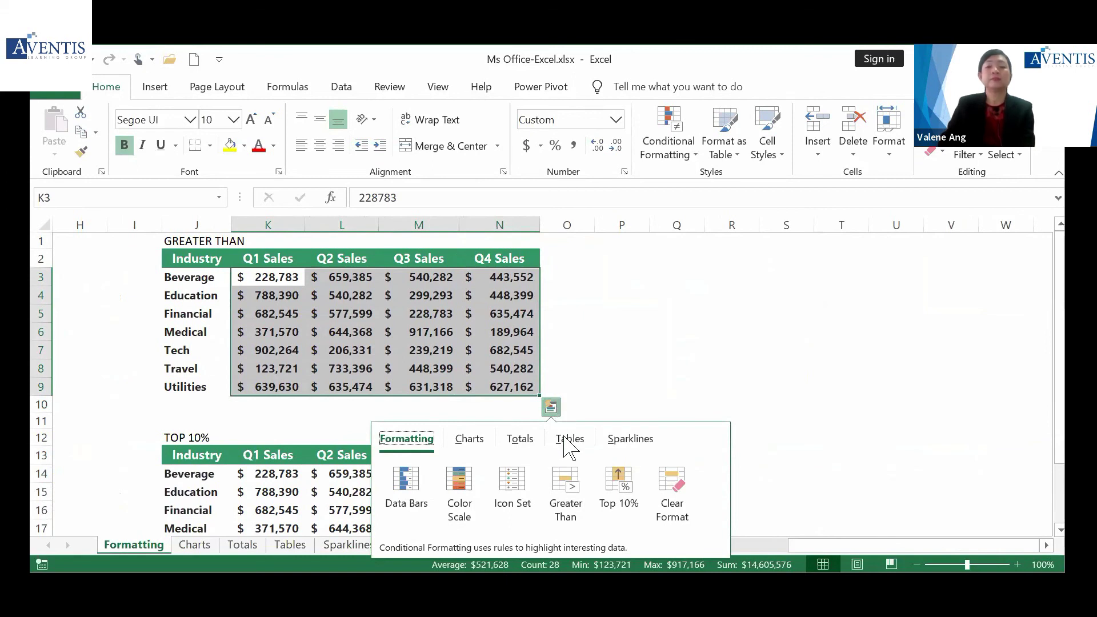
pyautogui.click(571, 488)
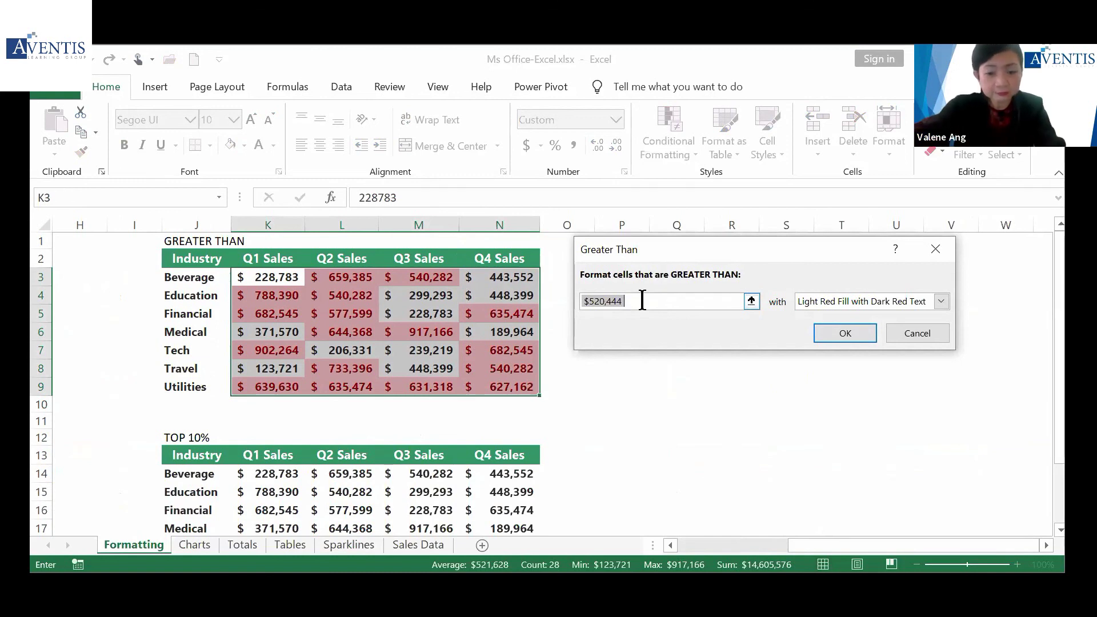
pyautogui.write('700000')
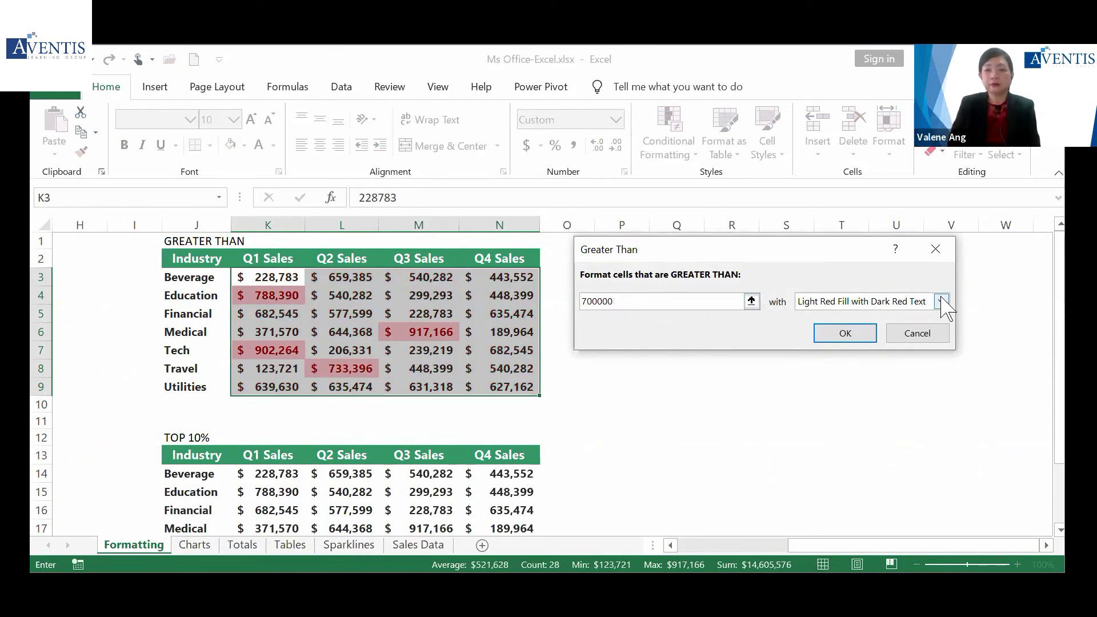
pyautogui.click(939, 302)
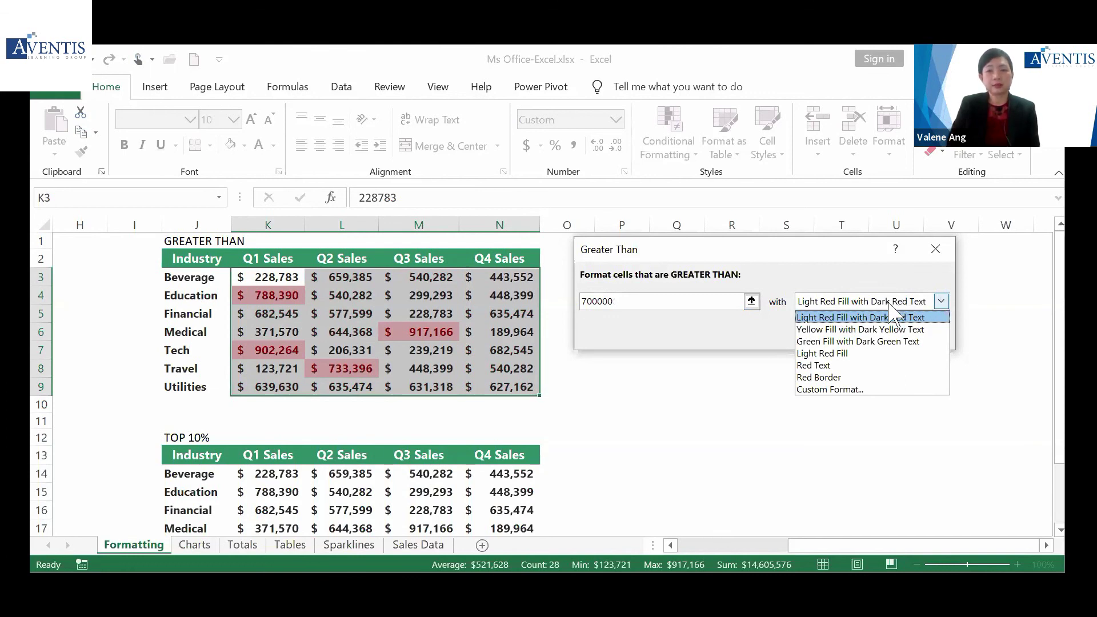
pyautogui.click(880, 342)
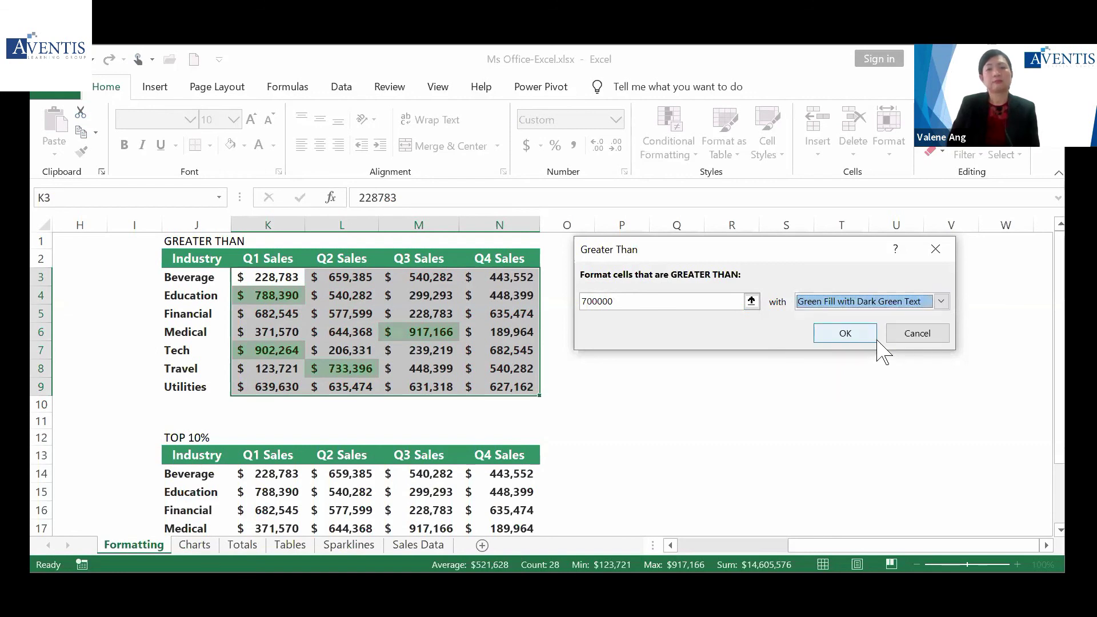
pyautogui.click(851, 330)
pyautogui.click(402, 352)
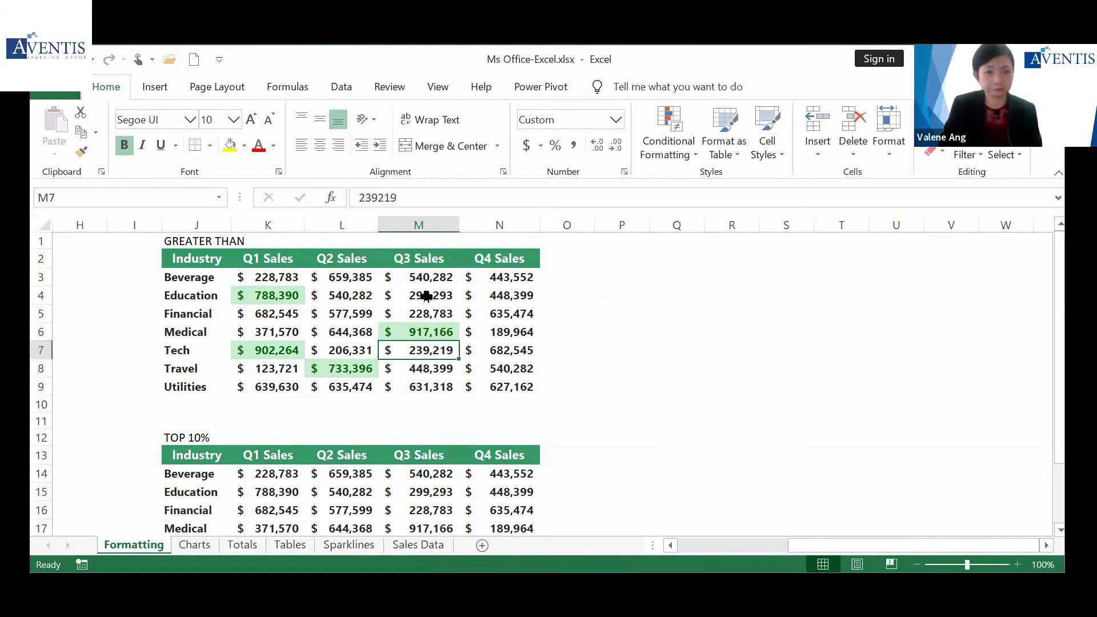
# Set the Beverage Q3 Sales value in the GREATER THAN table, cell M3, to 740282
pyautogui.doubleClick(424, 279)
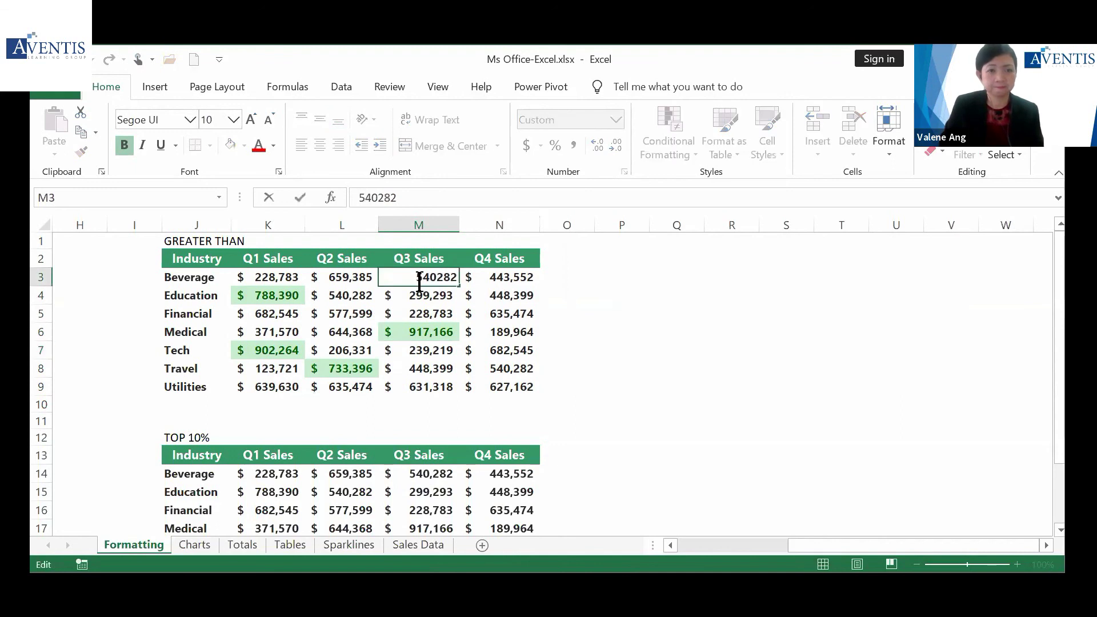
pyautogui.press('BackSpace')
pyautogui.write('7')
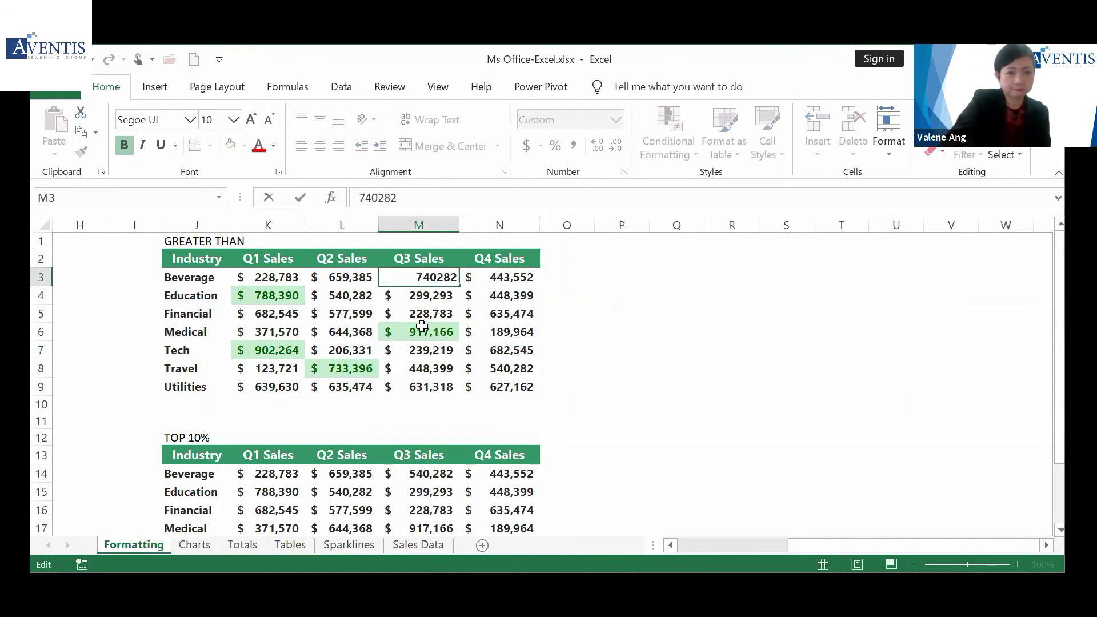
pyautogui.press('Return')
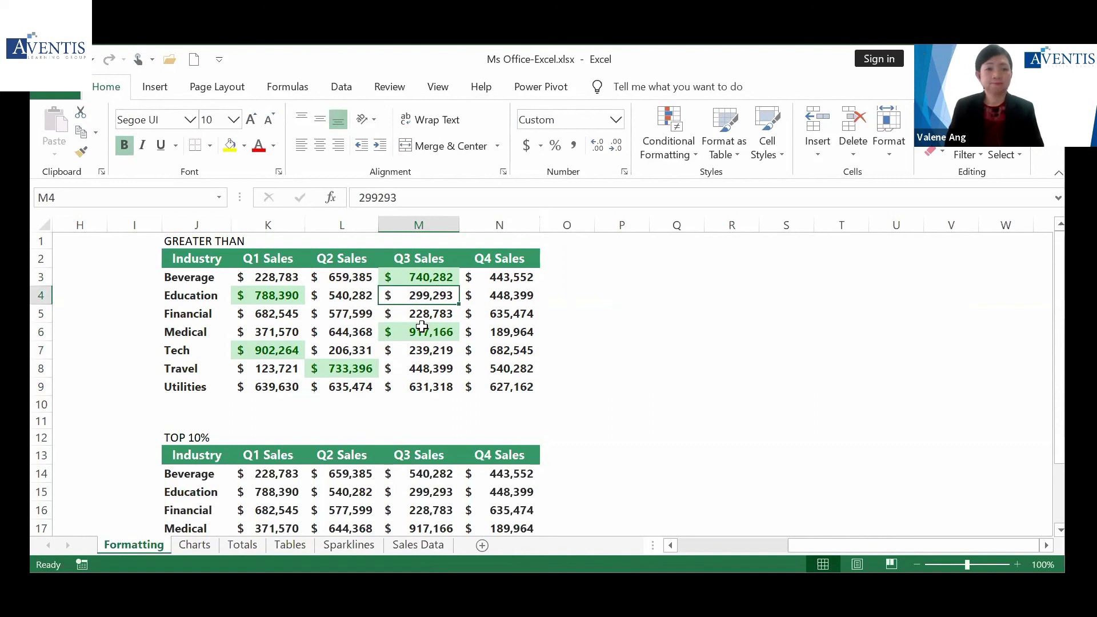
pyautogui.click(414, 272)
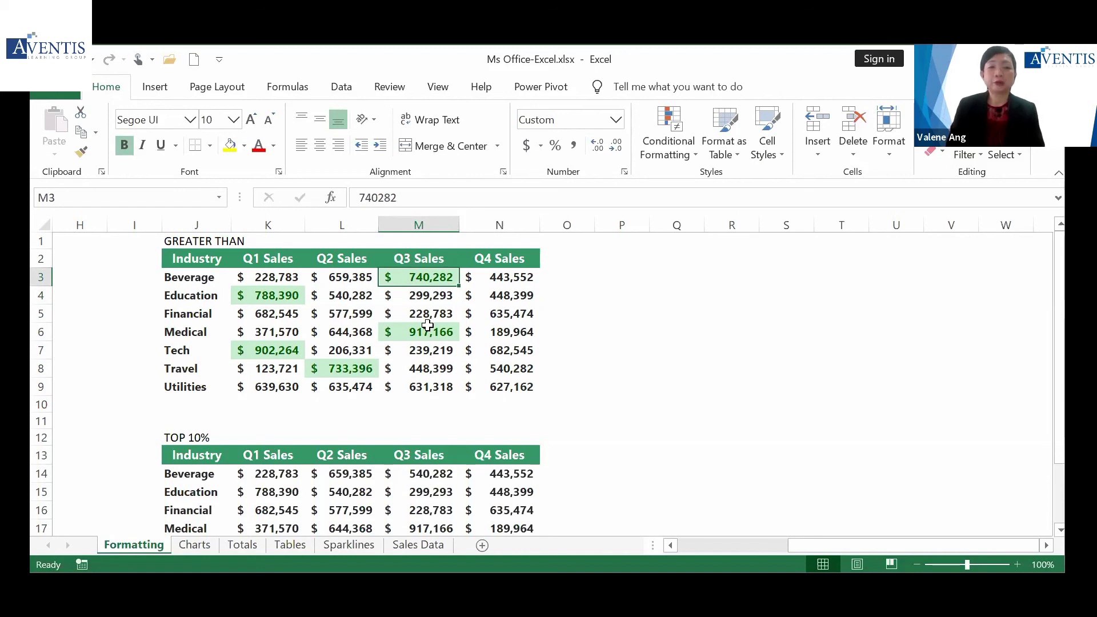
pyautogui.scroll(-3, 428, 324)
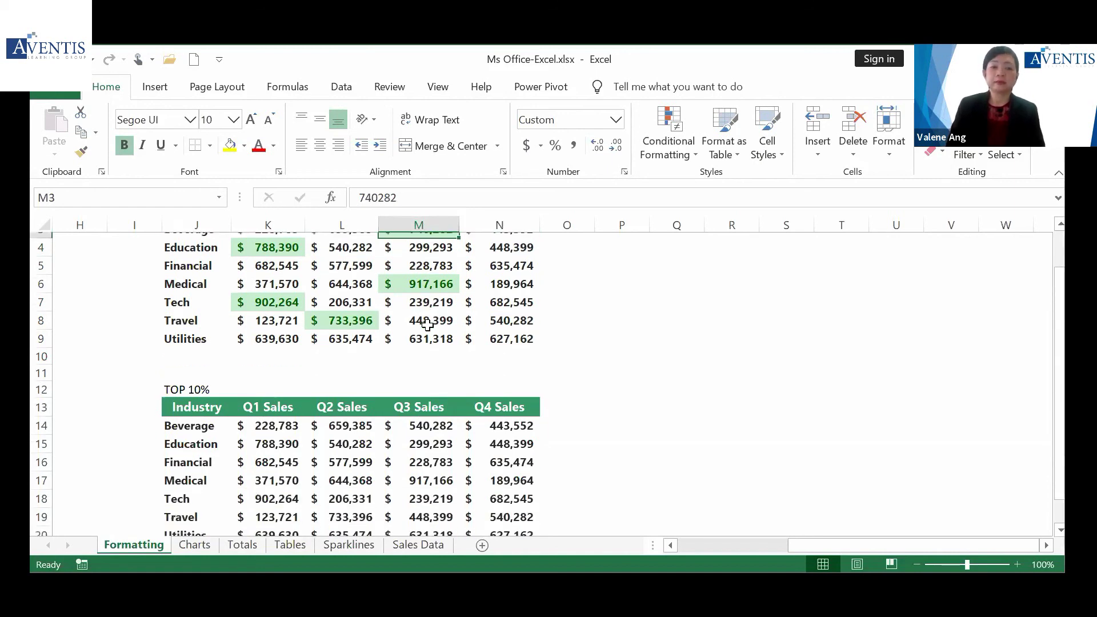
# Highlight the top 10% of the sales figures in K14:N20 of the TOP 10% table using Quick Analysis
pyautogui.moveTo(269, 311); pyautogui.dragTo(479, 415)
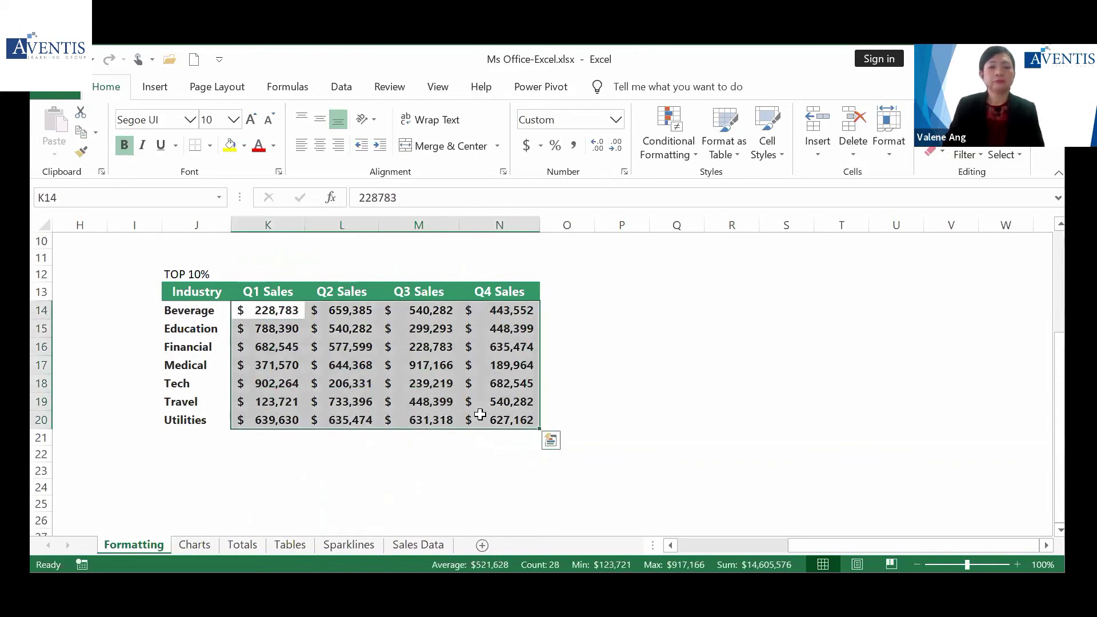
pyautogui.click(550, 441)
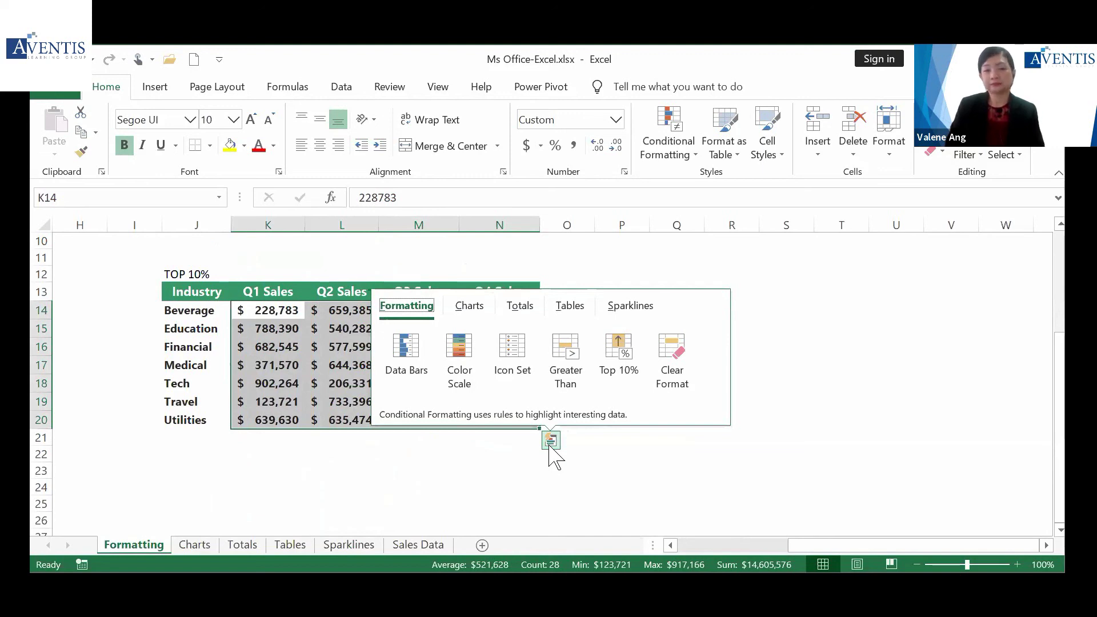
pyautogui.click(635, 386)
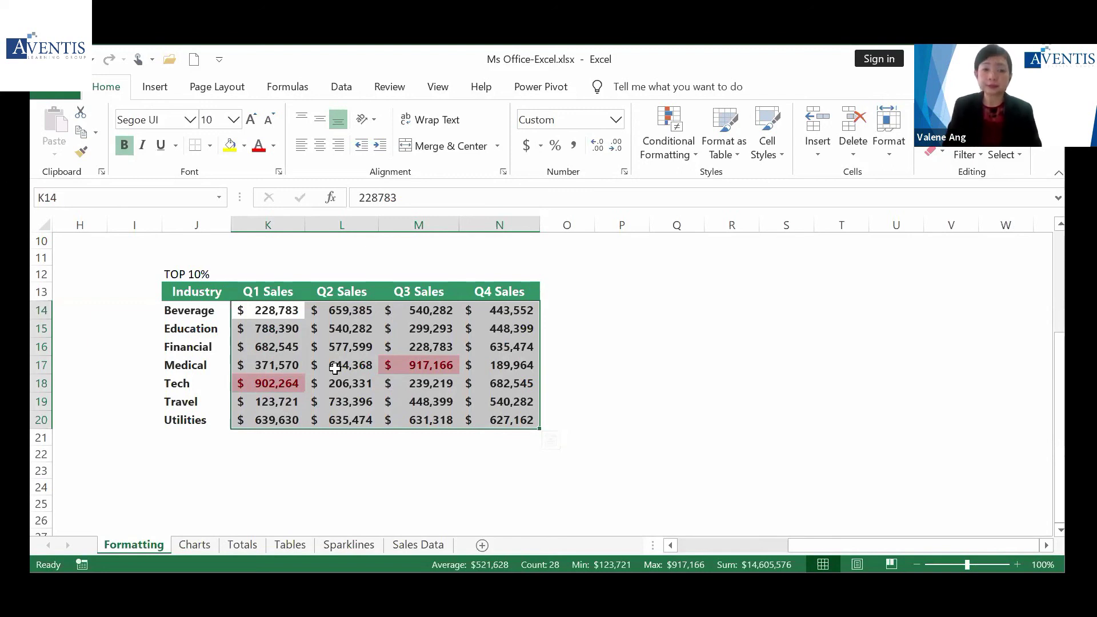
pyautogui.scroll(3, 335, 368)
pyautogui.scroll(-3, 335, 368)
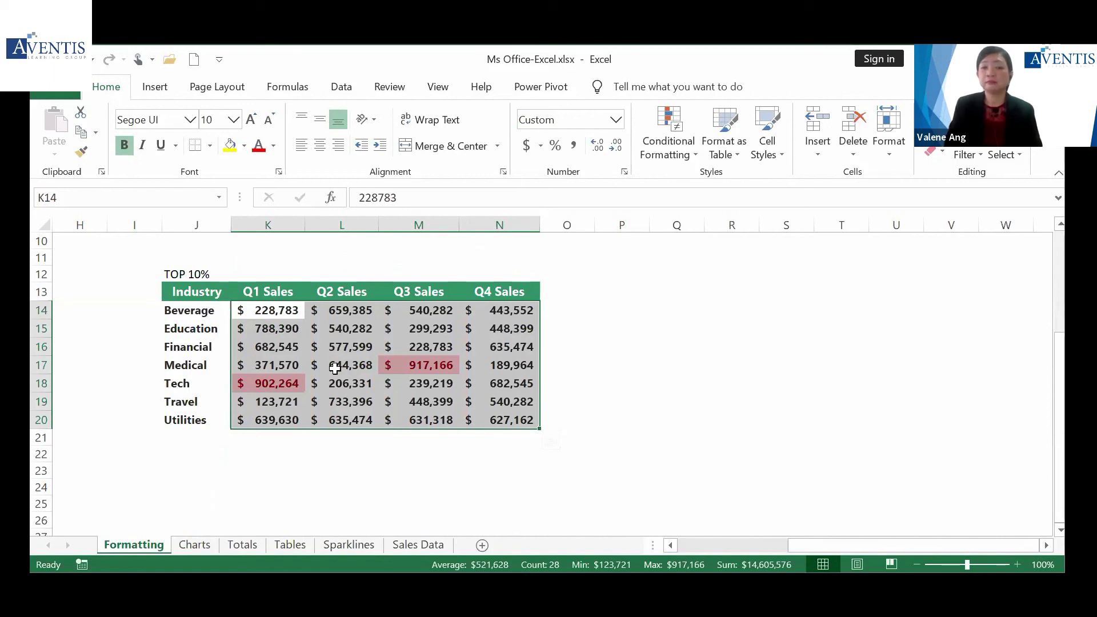
pyautogui.click(298, 417)
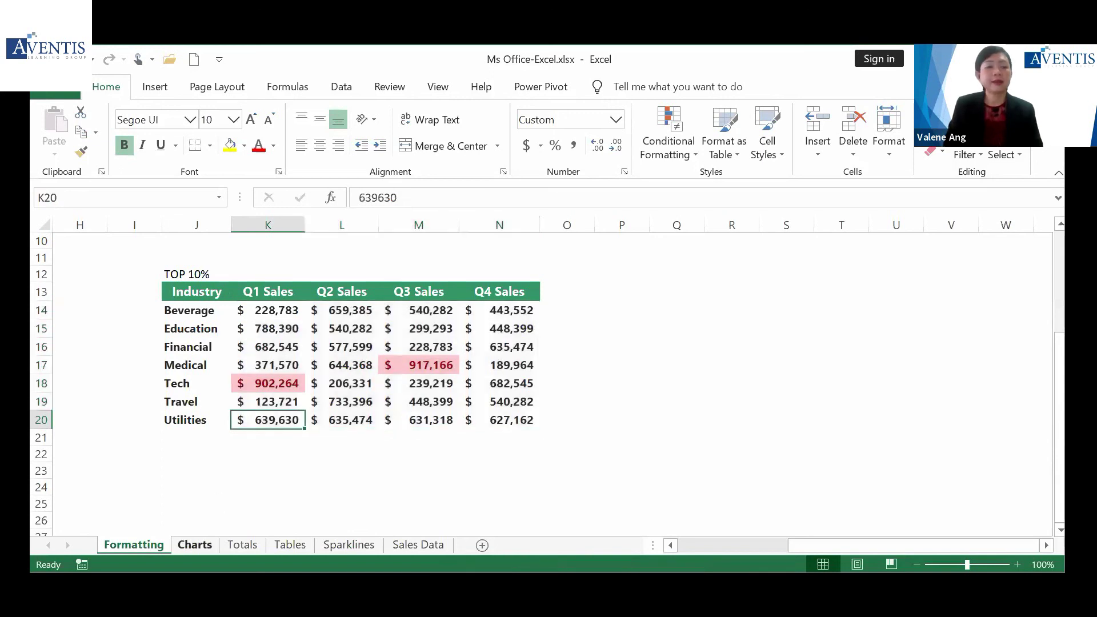
# On the Charts sheet, insert a Clustered Column chart of the B2:F9 sales table and place it directly below the table
pyautogui.click(201, 547)
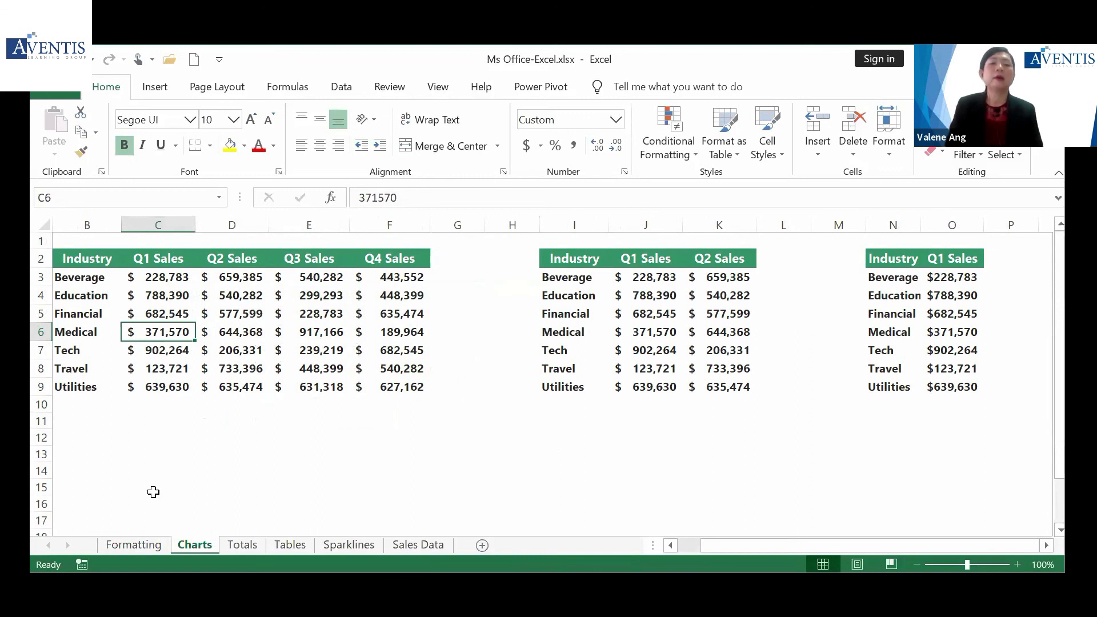
pyautogui.click(153, 289)
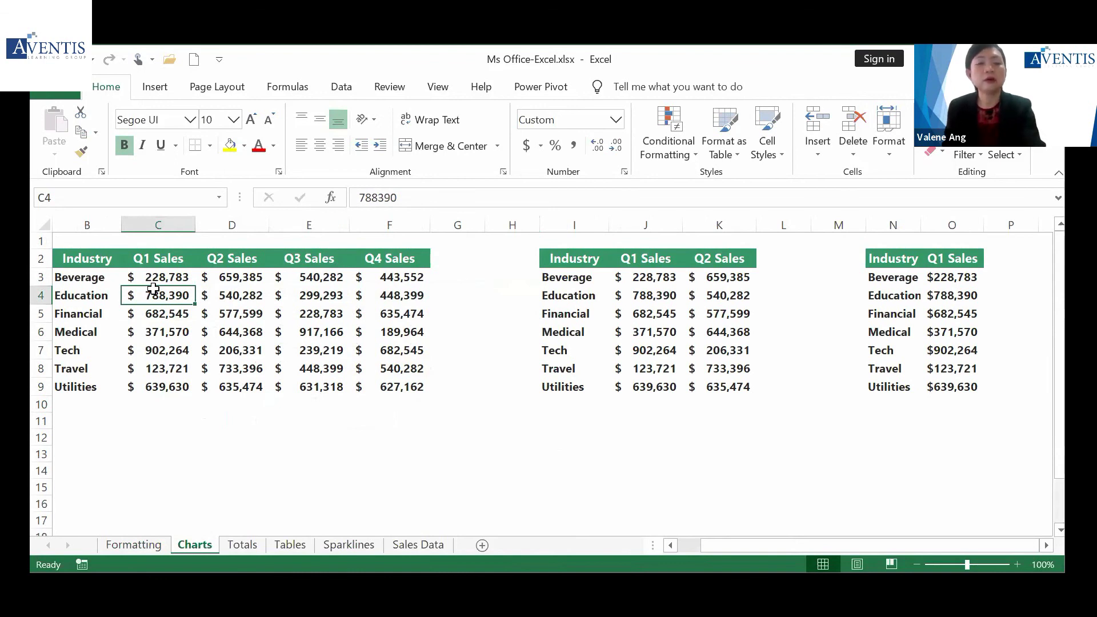
pyautogui.hotkey('ctrl', 'a')
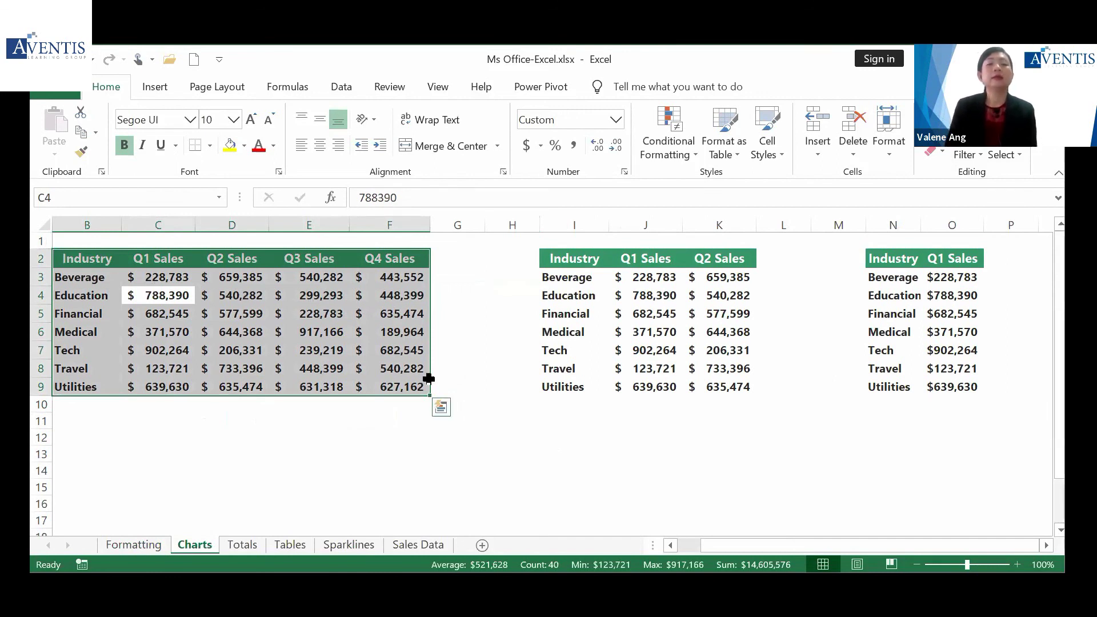
pyautogui.click(442, 408)
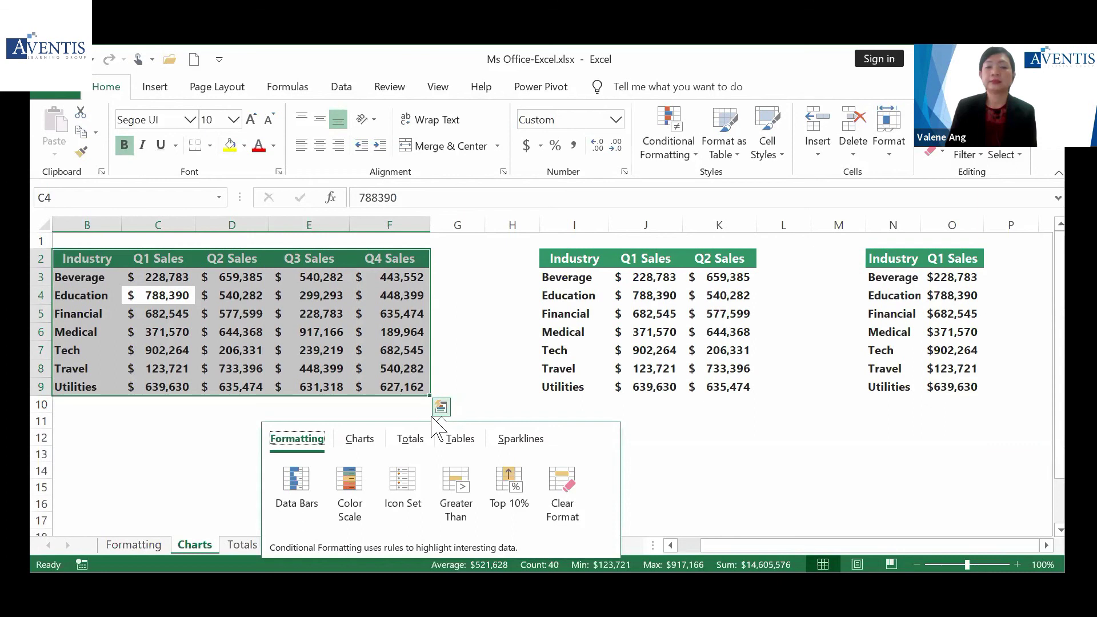
pyautogui.click(361, 443)
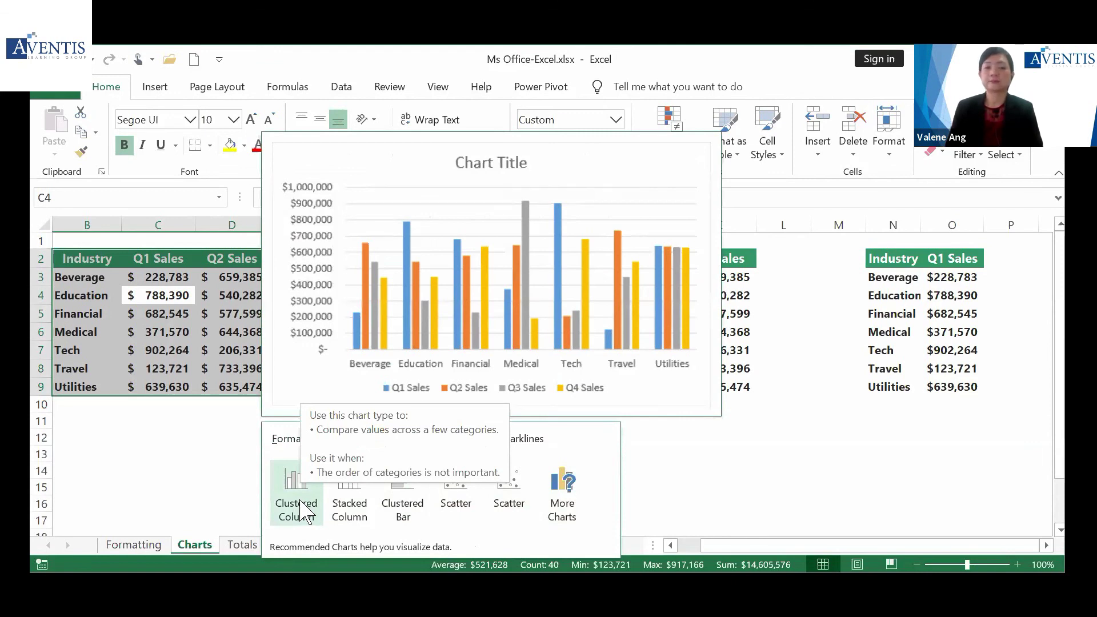
pyautogui.click(306, 514)
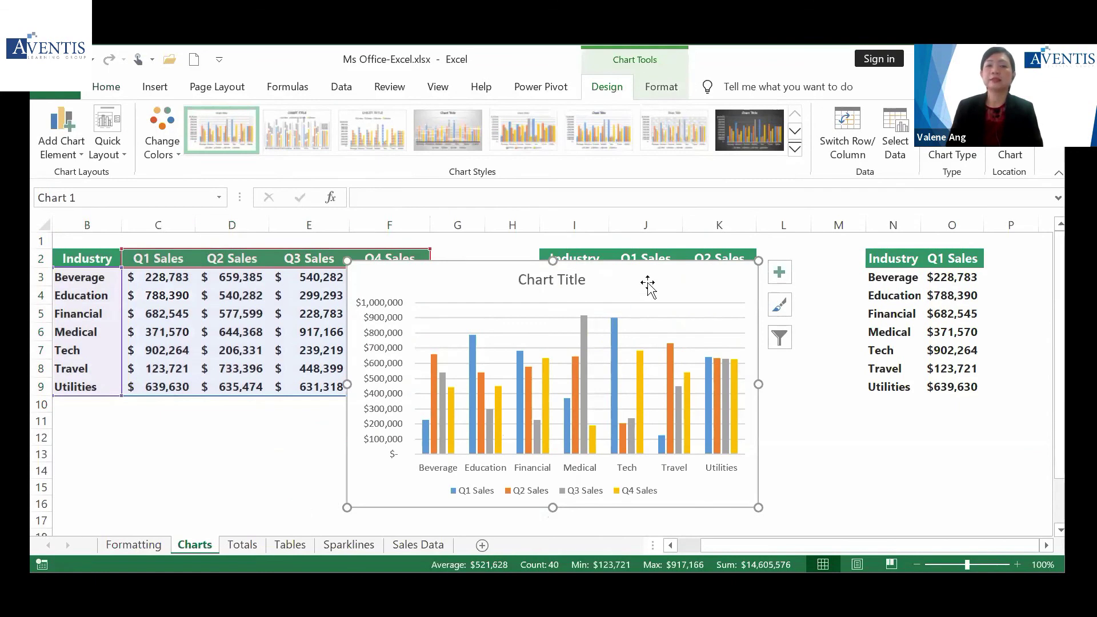
pyautogui.moveTo(649, 278); pyautogui.dragTo(313, 438)
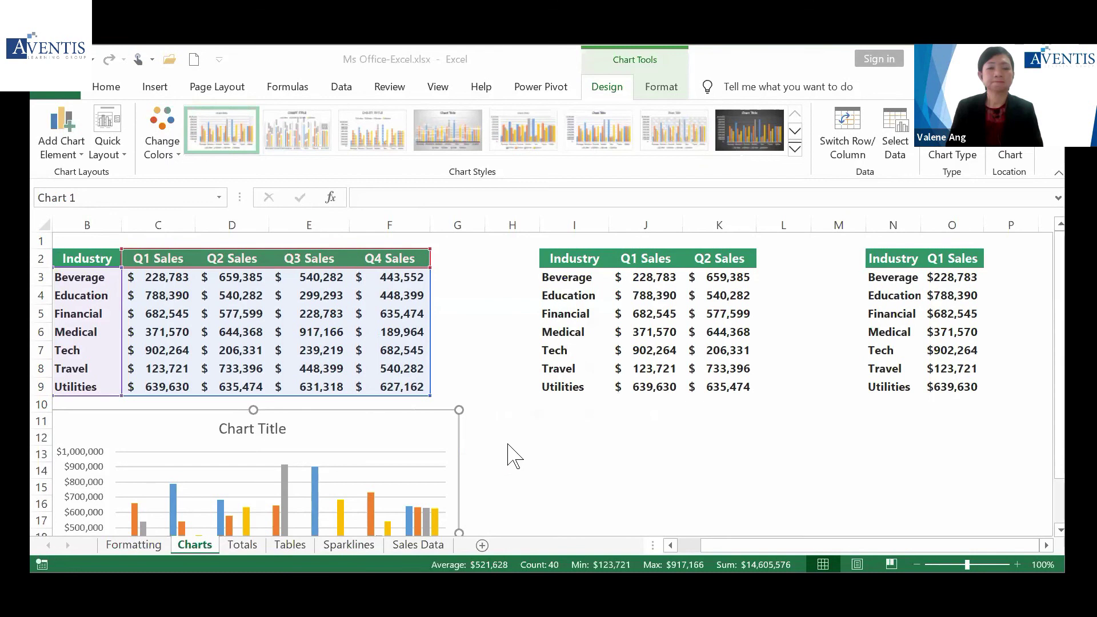
pyautogui.scroll(-1, 577, 434)
pyautogui.scroll(1, 577, 436)
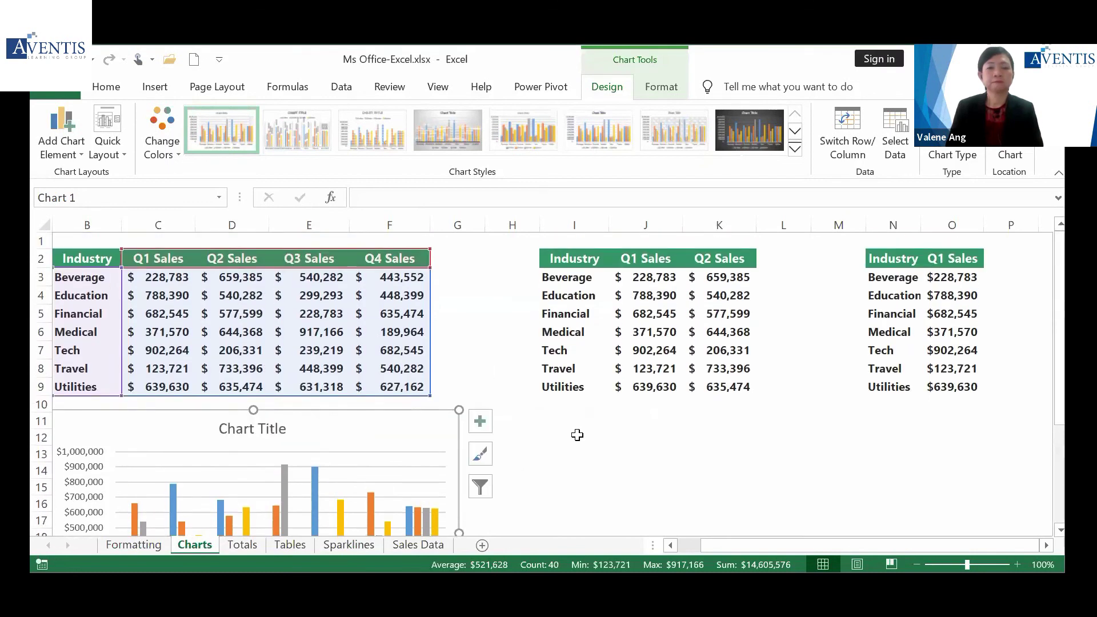
# Return to the Formatting sheet and check the Quick Analysis formatting options for K14:N20
pyautogui.click(148, 543)
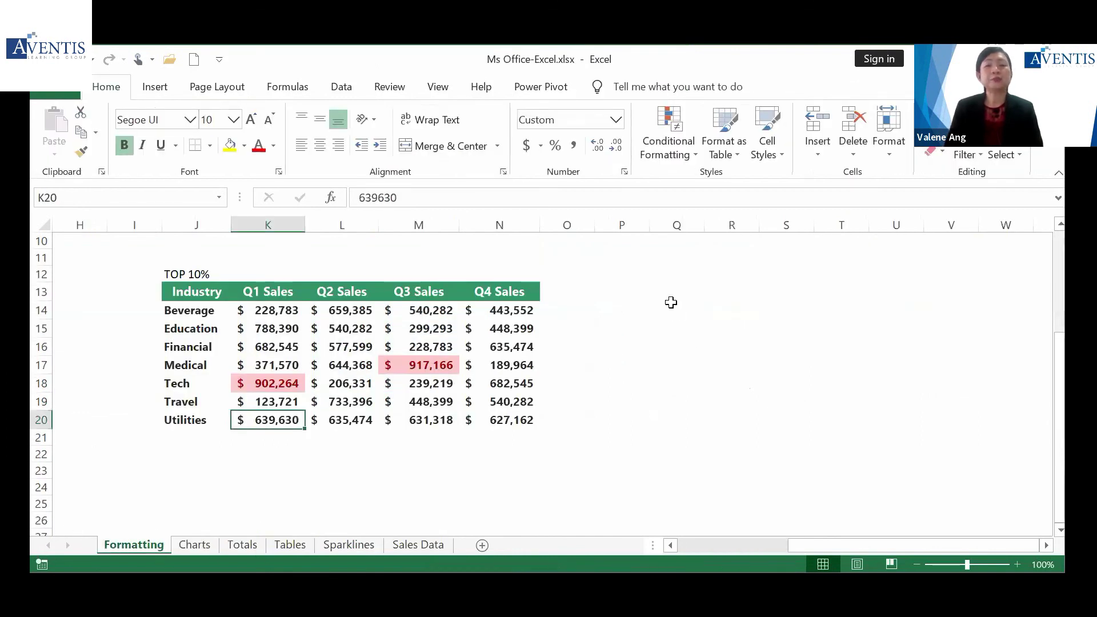
pyautogui.moveTo(275, 308); pyautogui.dragTo(479, 423)
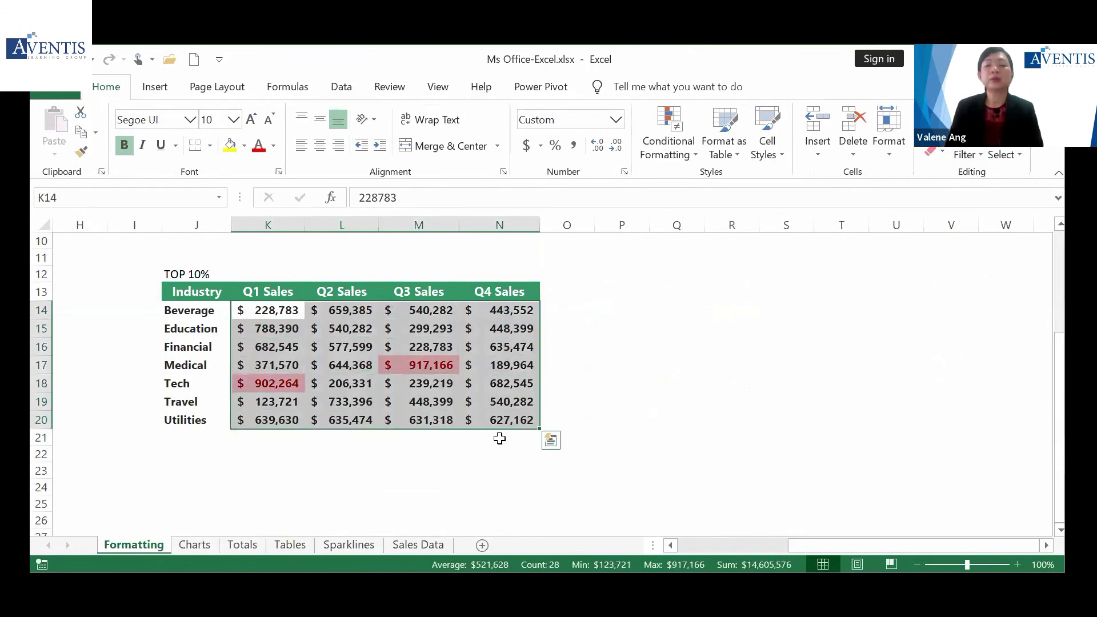
pyautogui.click(550, 441)
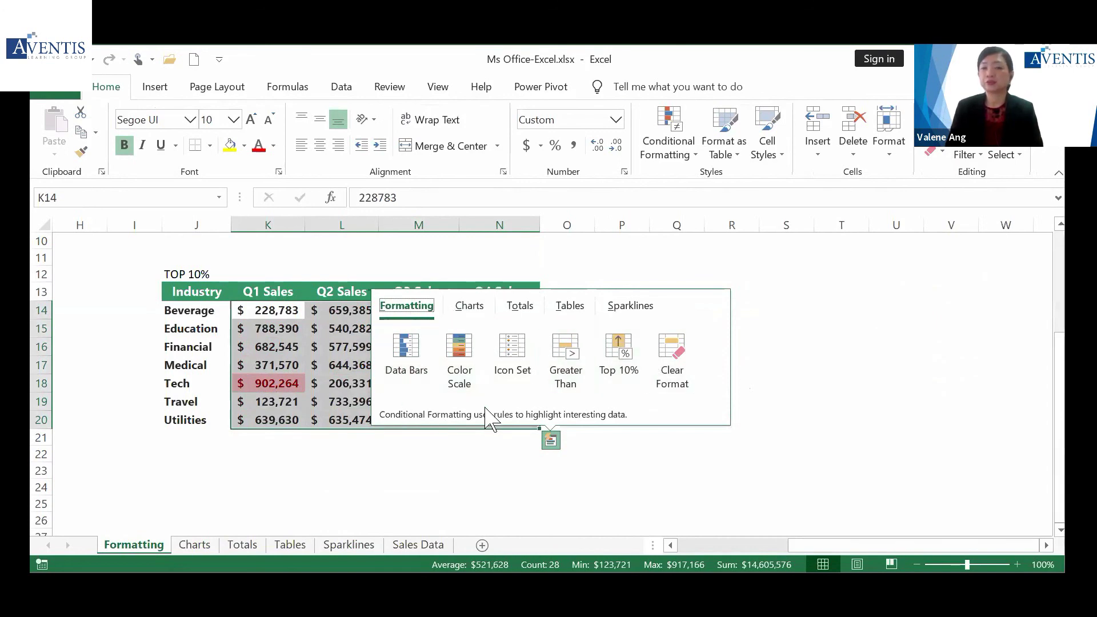
pyautogui.click(650, 453)
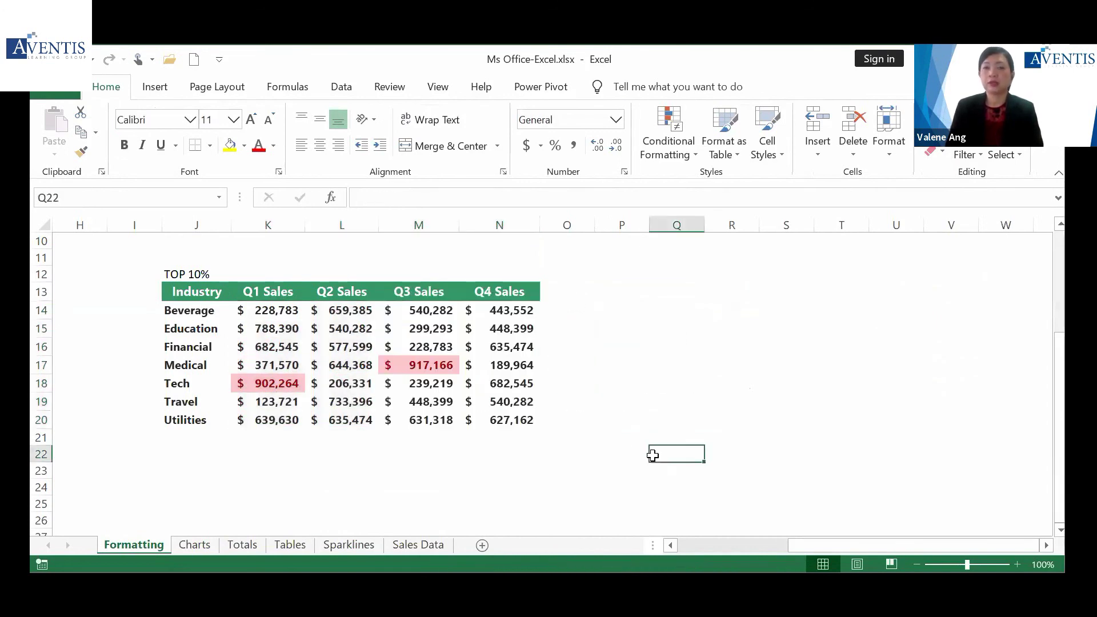
# Enter 45 in the empty cell Q13 beside the TOP 10% table and fill it down to Q17
pyautogui.click(661, 295)
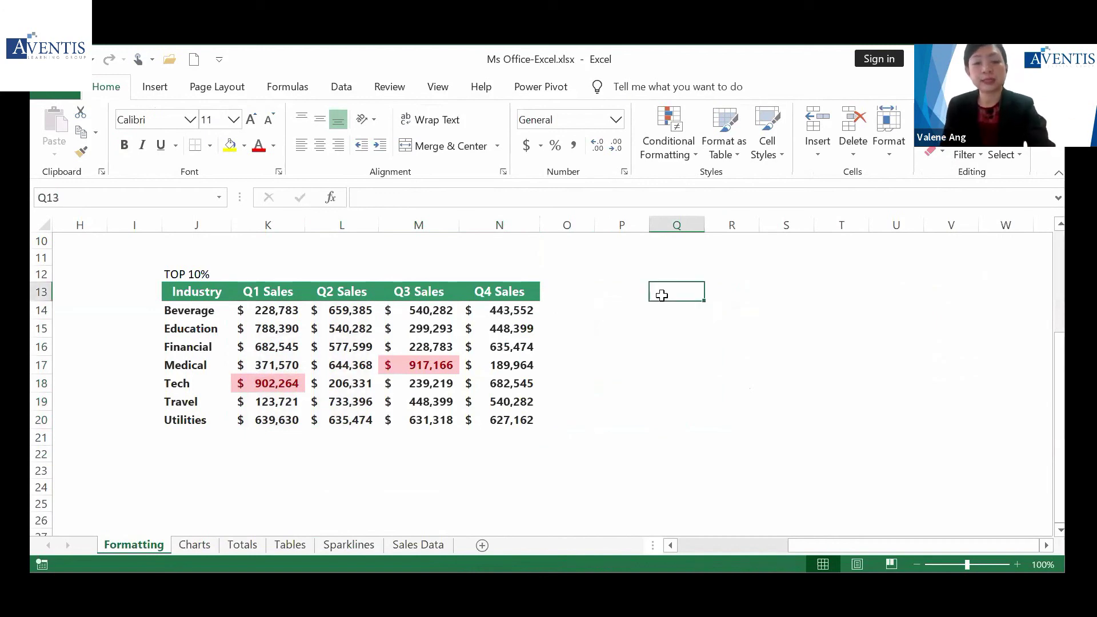
pyautogui.write('45')
pyautogui.click(665, 325)
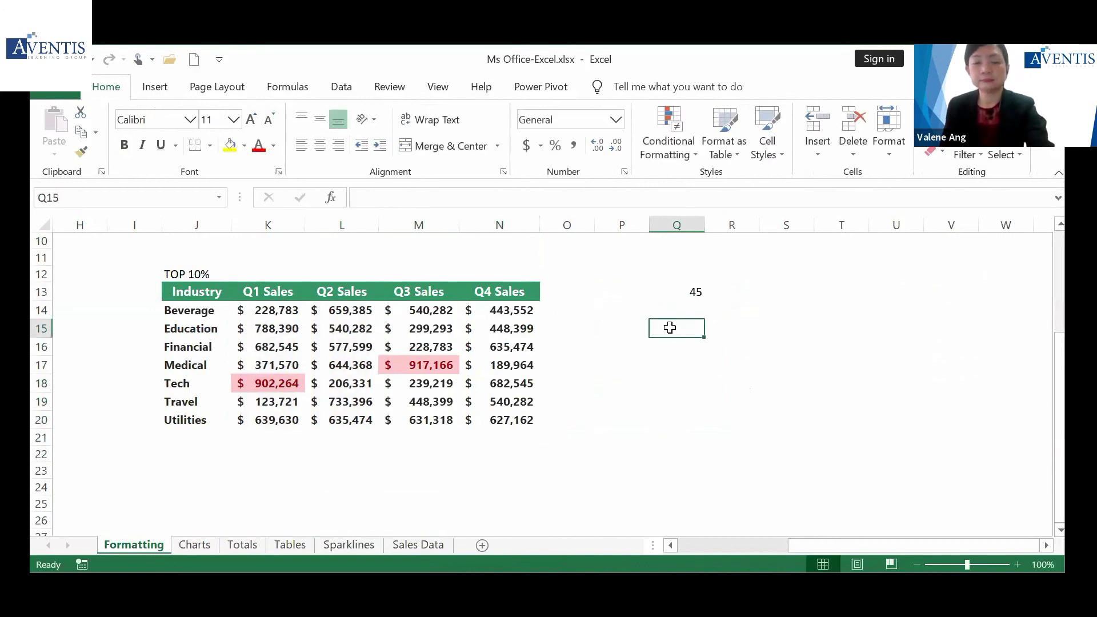
pyautogui.click(688, 292)
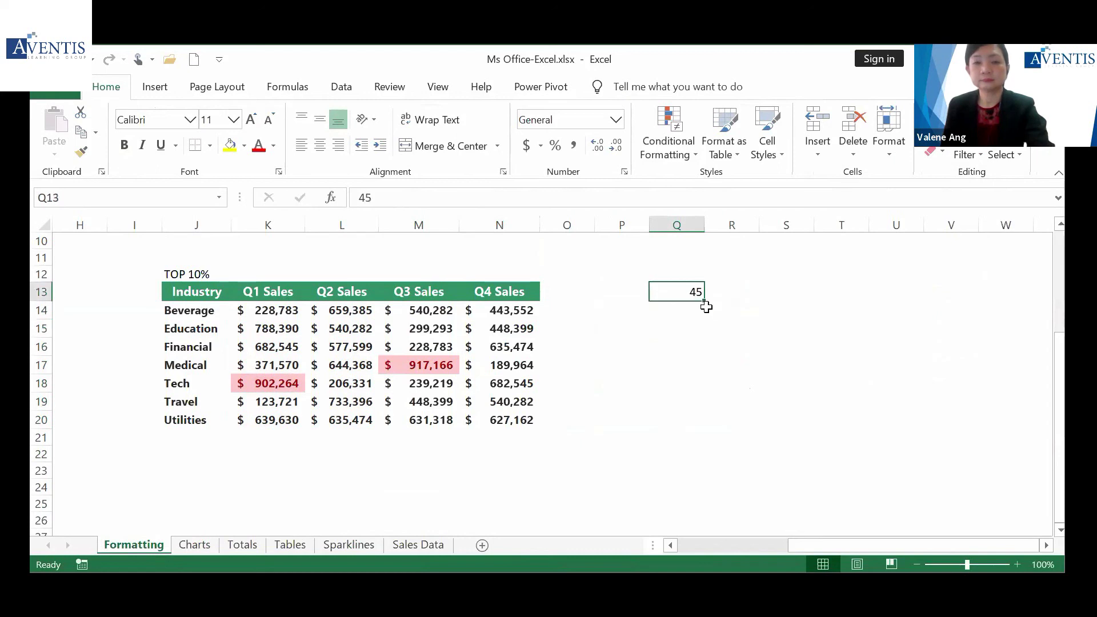
pyautogui.moveTo(703, 302); pyautogui.dragTo(704, 374)
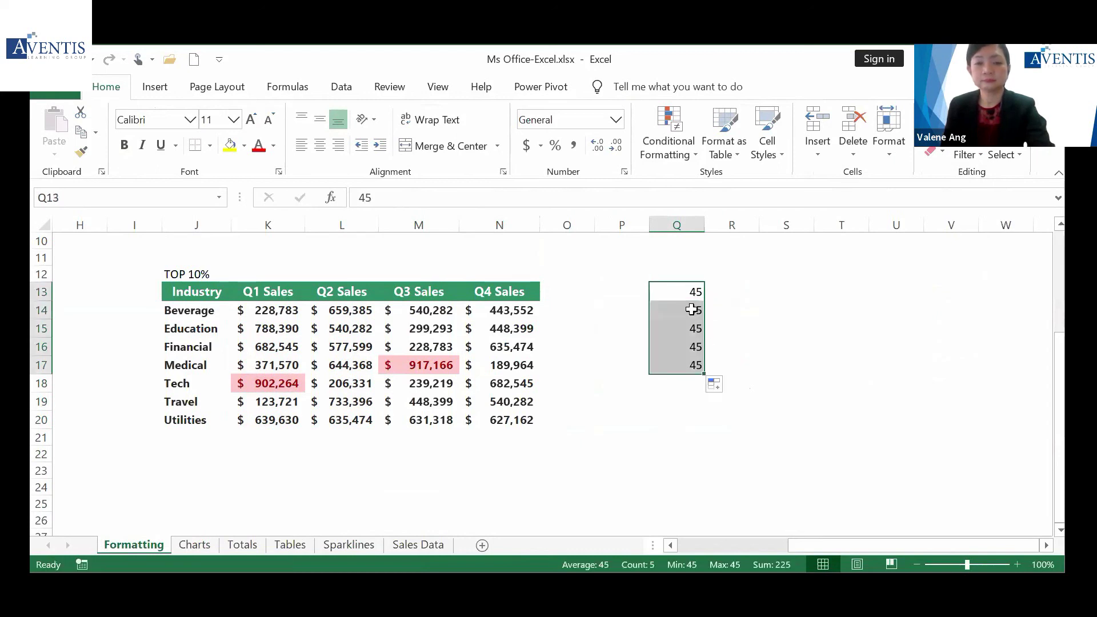
# Change the sample values in column Q, setting Q14 to 33 and Q16 to 54
pyautogui.click(697, 312)
pyautogui.write('33')
pyautogui.click(699, 347)
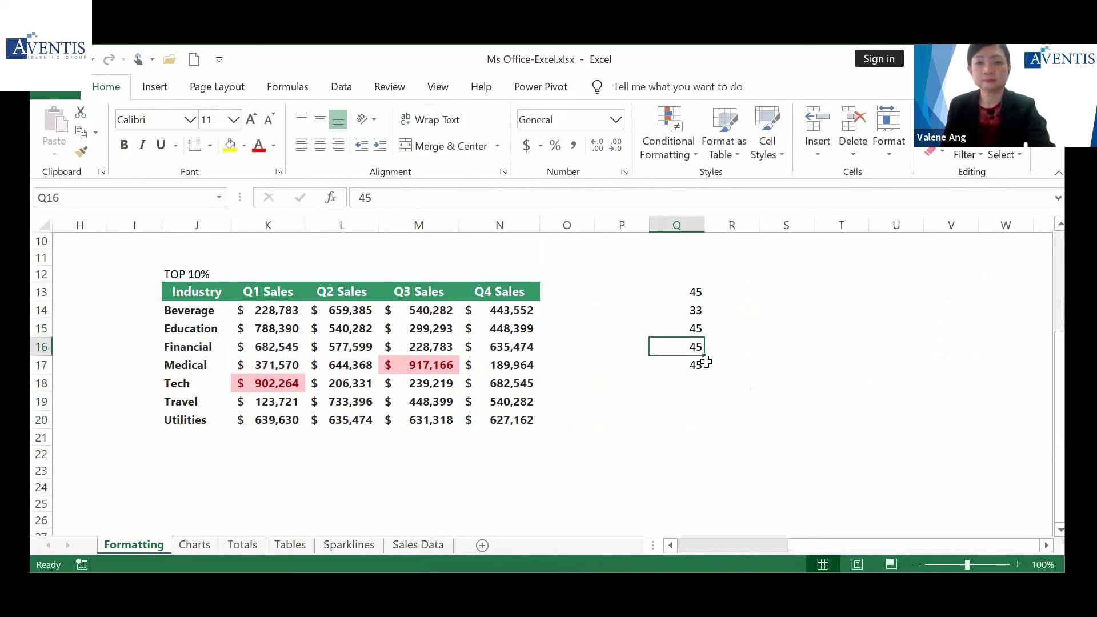
pyautogui.write('33')
pyautogui.click(724, 382)
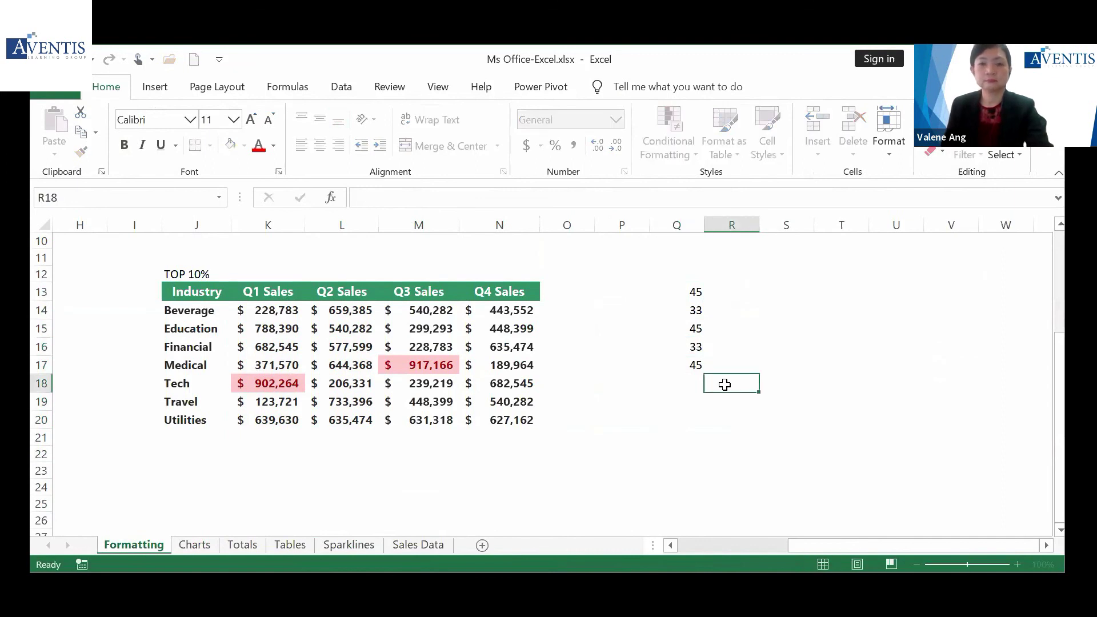
pyautogui.click(685, 345)
pyautogui.write('54')
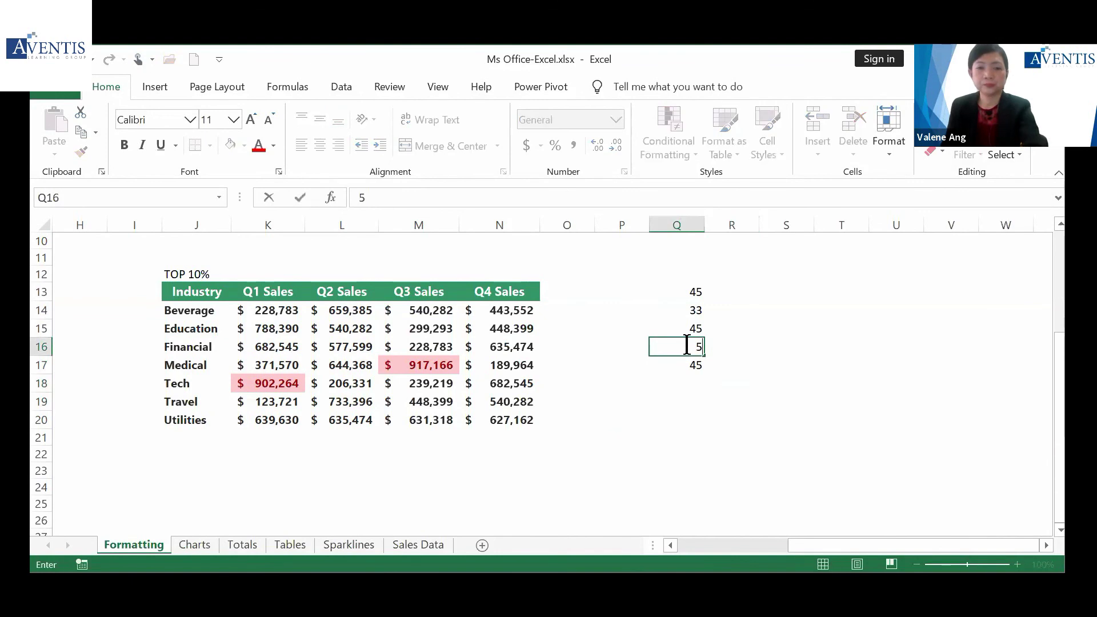
pyautogui.press('Return')
pyautogui.press('Return')
# Highlight the duplicate values in Q13:Q17 with Light Red Fill with Dark Red Text
pyautogui.moveTo(687, 295); pyautogui.dragTo(685, 365)
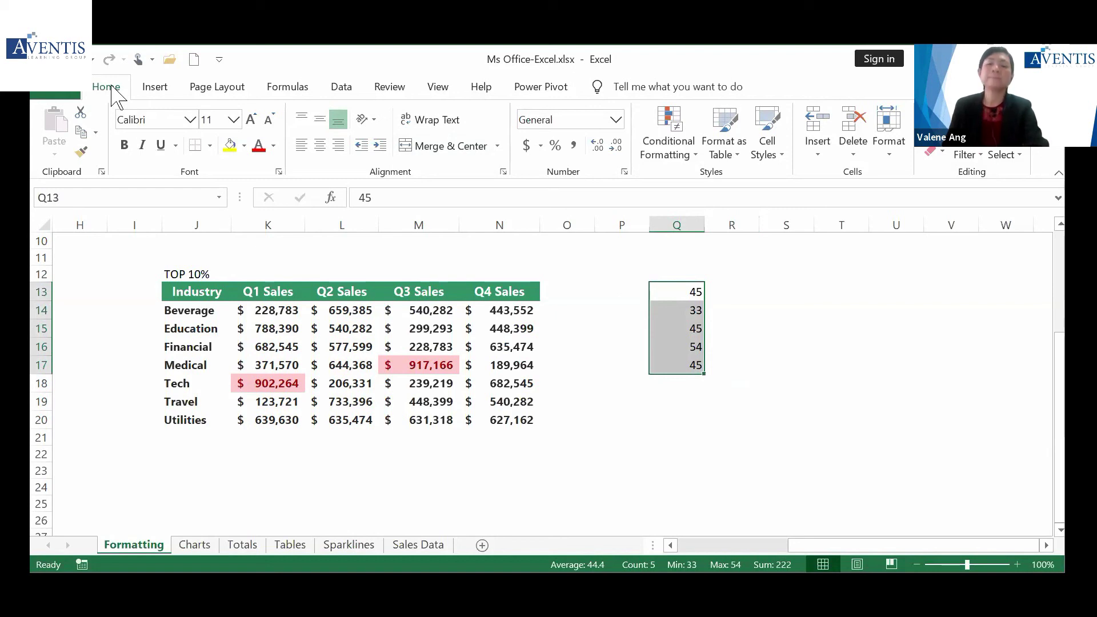
pyautogui.click(692, 155)
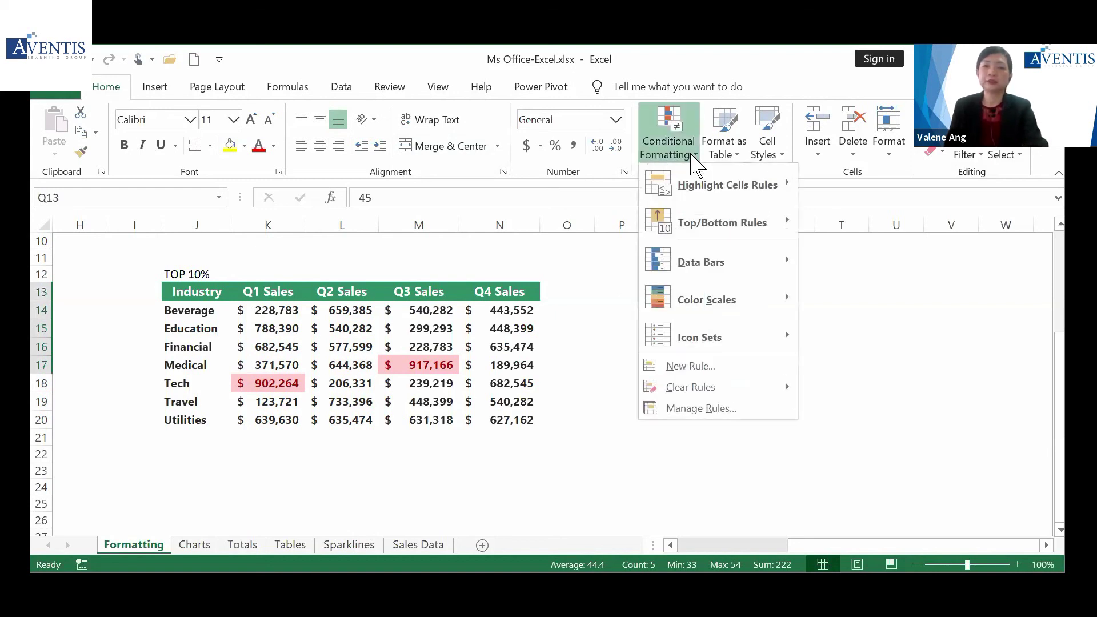
pyautogui.moveTo(713, 185)
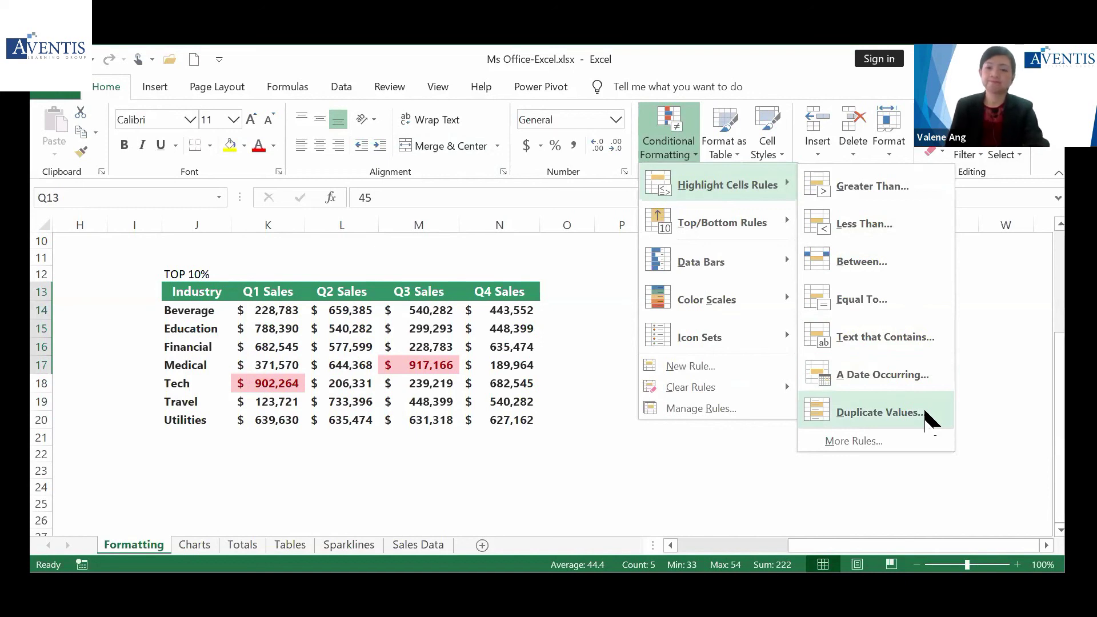
pyautogui.click(880, 412)
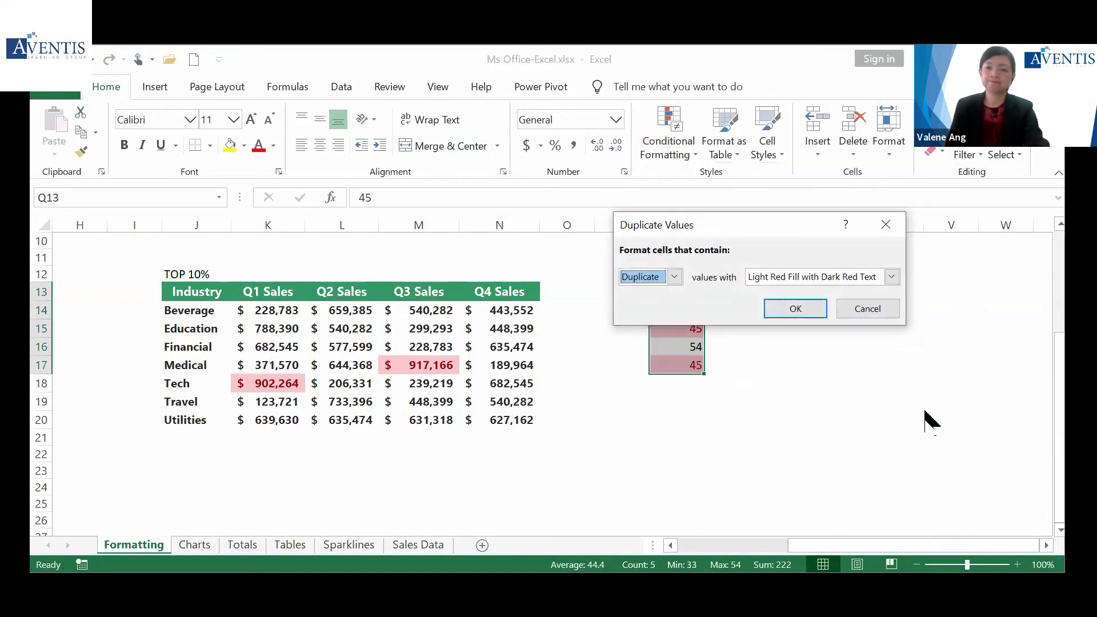
pyautogui.moveTo(724, 225); pyautogui.dragTo(835, 120)
pyautogui.click(785, 173)
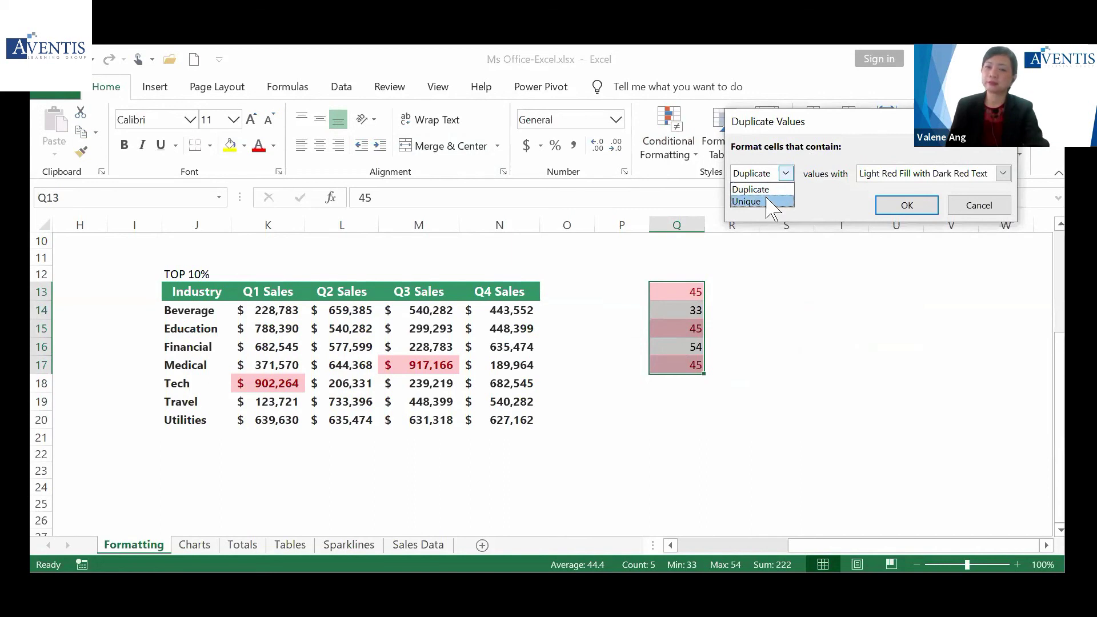
pyautogui.click(906, 198)
pyautogui.click(907, 203)
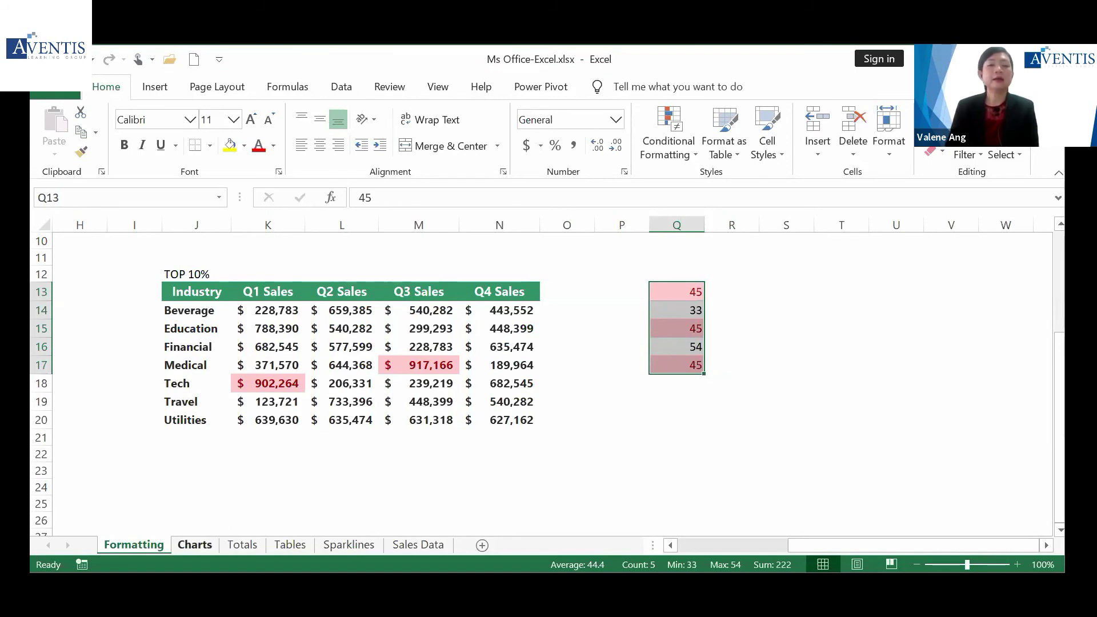
# Return to the Charts sheet and compare the column chart with the four-quarter sales table it is based on
pyautogui.click(195, 544)
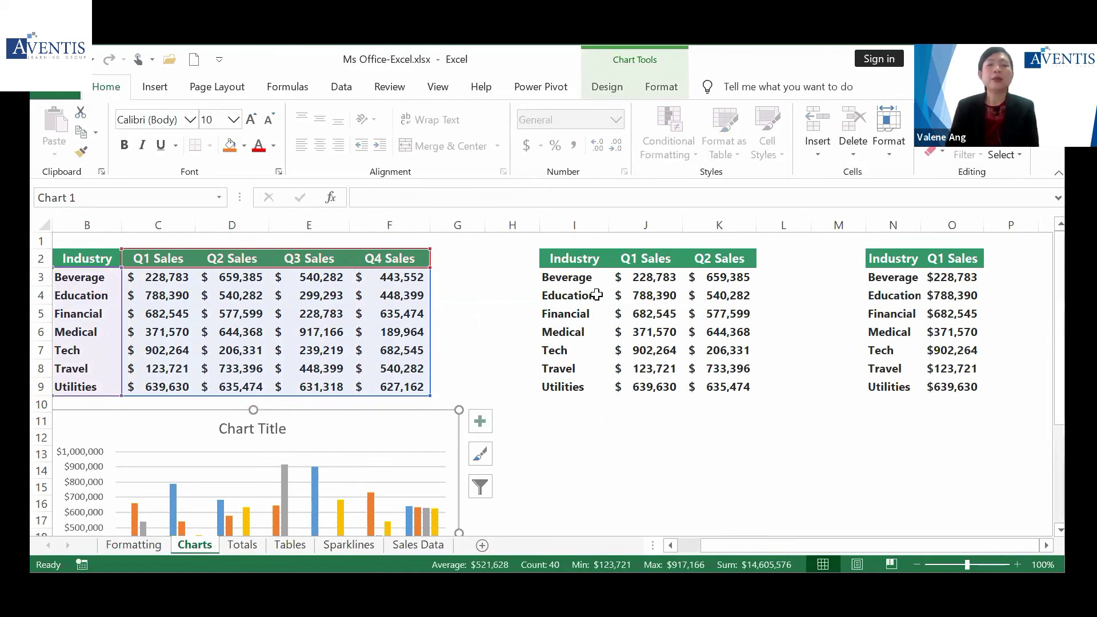
pyautogui.click(576, 266)
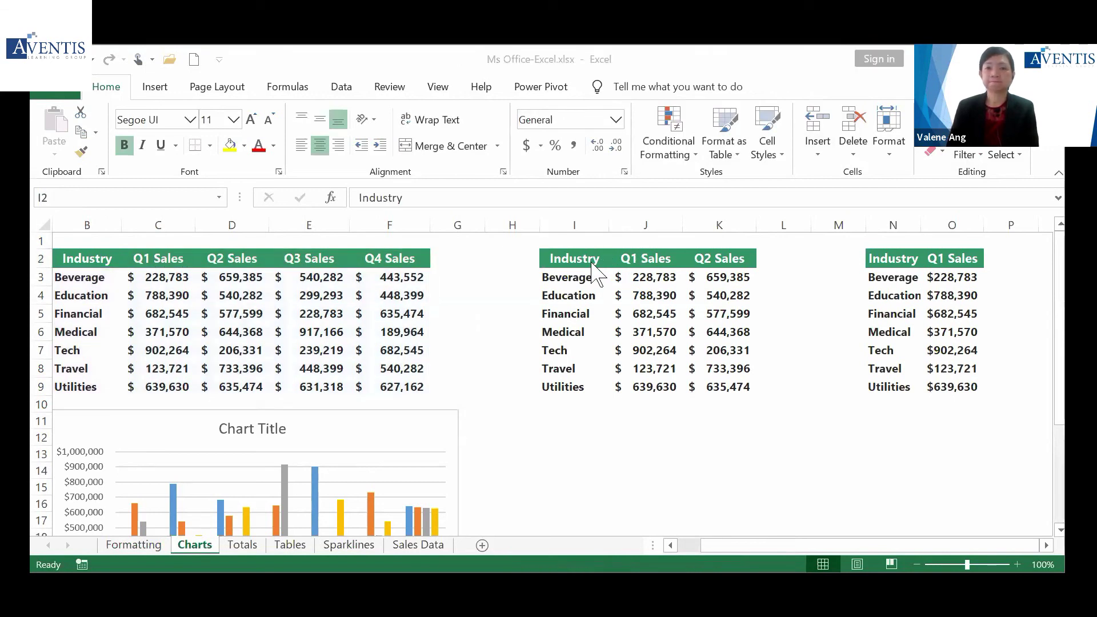
pyautogui.click(136, 266)
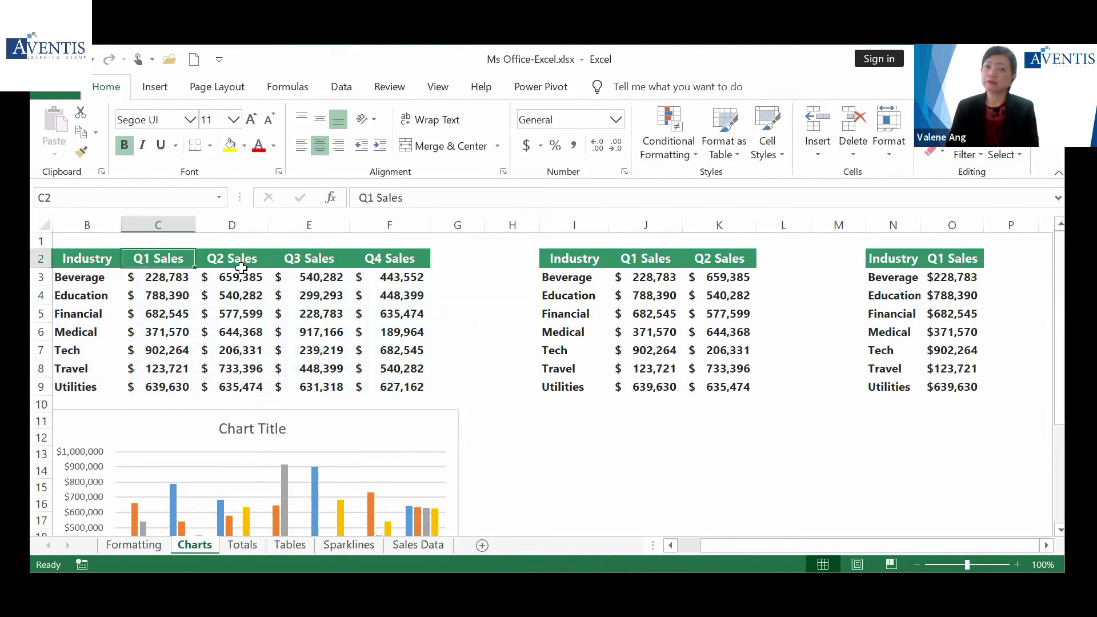
pyautogui.click(371, 277)
pyautogui.scroll(-3, 309, 491)
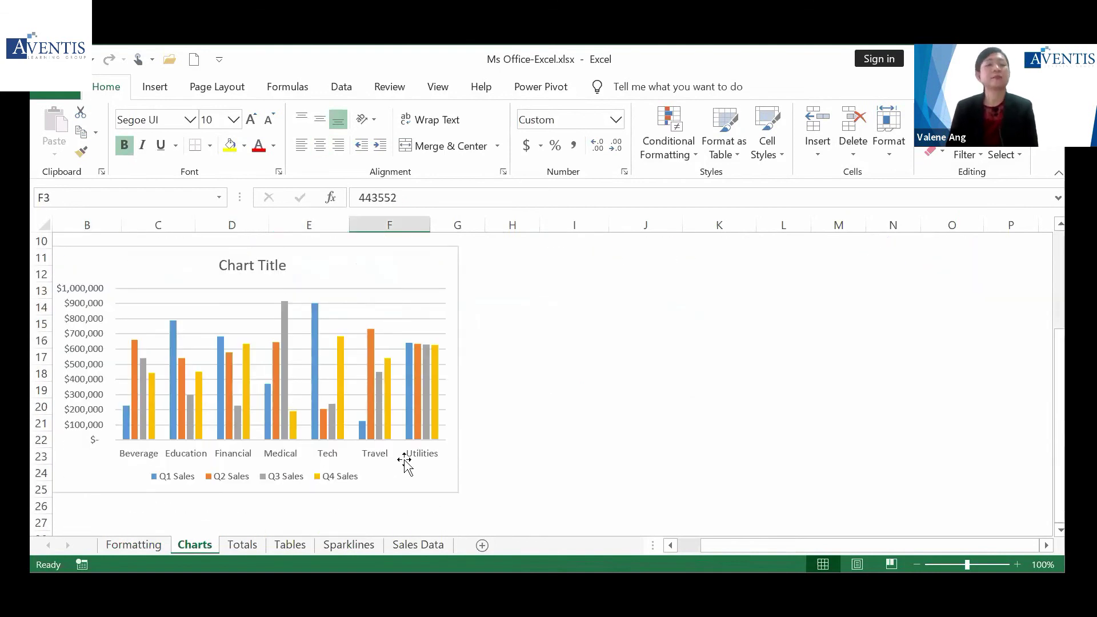
pyautogui.scroll(3, 627, 400)
# Insert a Clustered Bar chart from the two-quarter sales table I2:K9 with Quick Analysis and place it below the table beside the column chart
pyautogui.click(566, 254)
pyautogui.moveTo(636, 282); pyautogui.dragTo(702, 384)
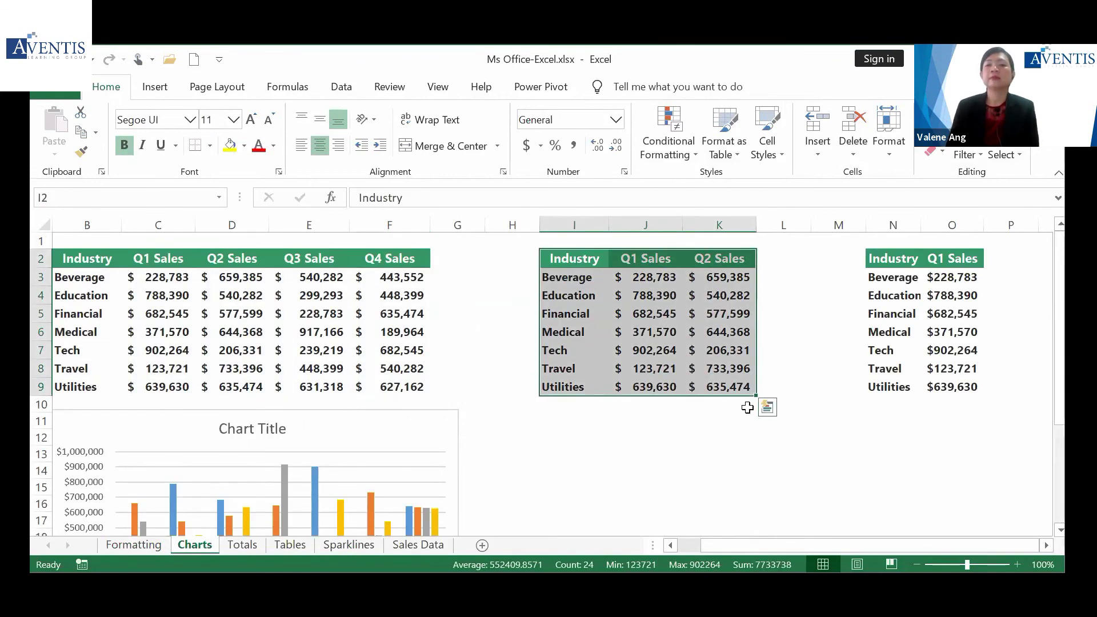
pyautogui.click(768, 408)
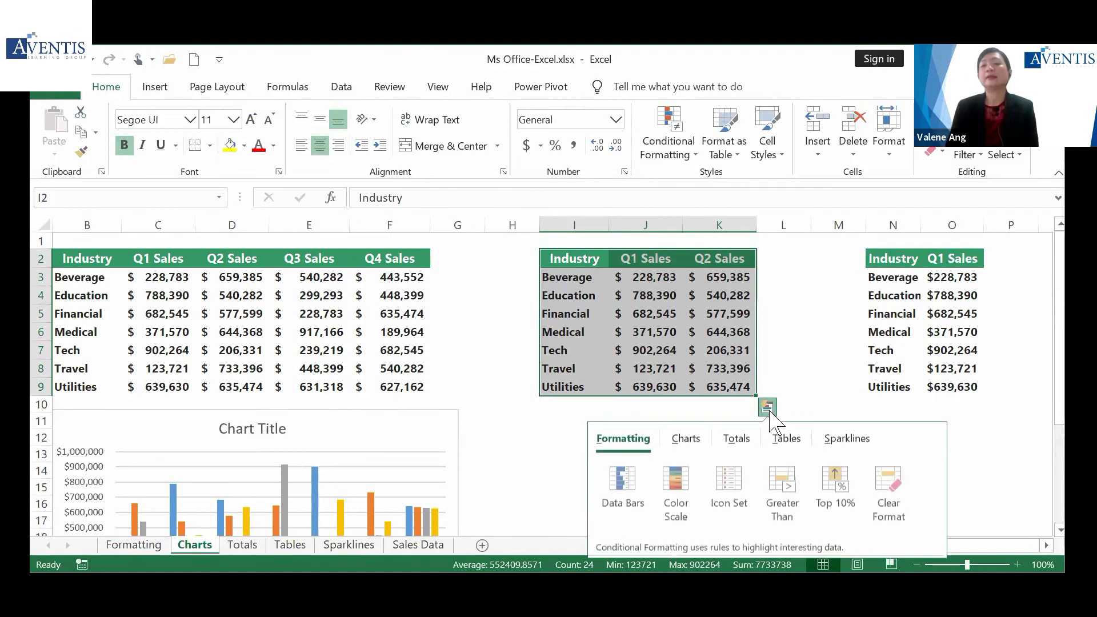
pyautogui.click(687, 441)
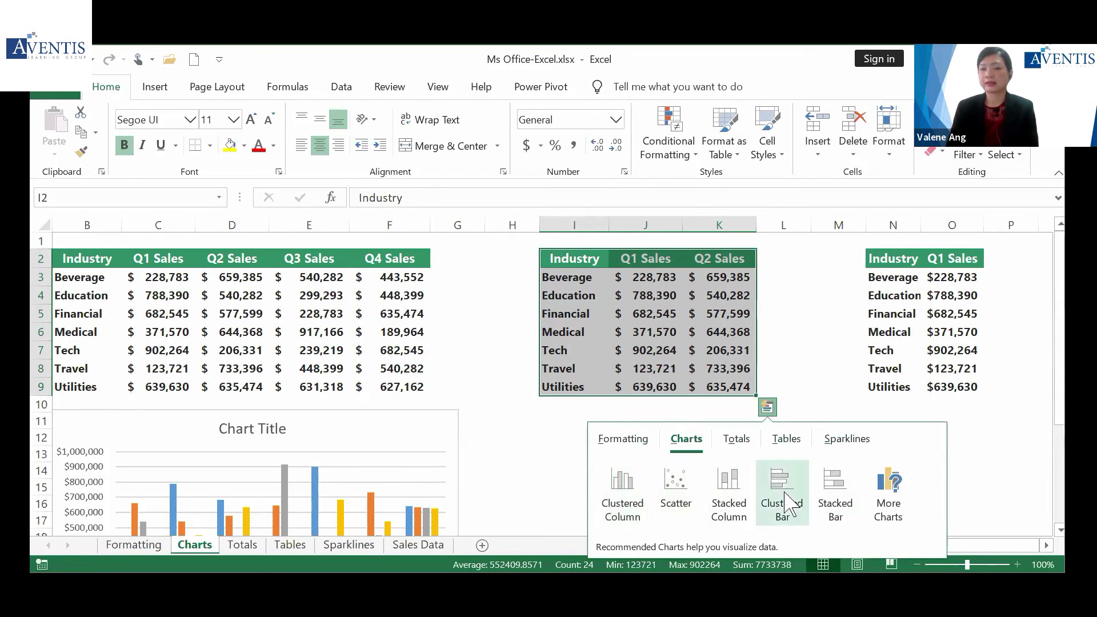
pyautogui.moveTo(787, 501)
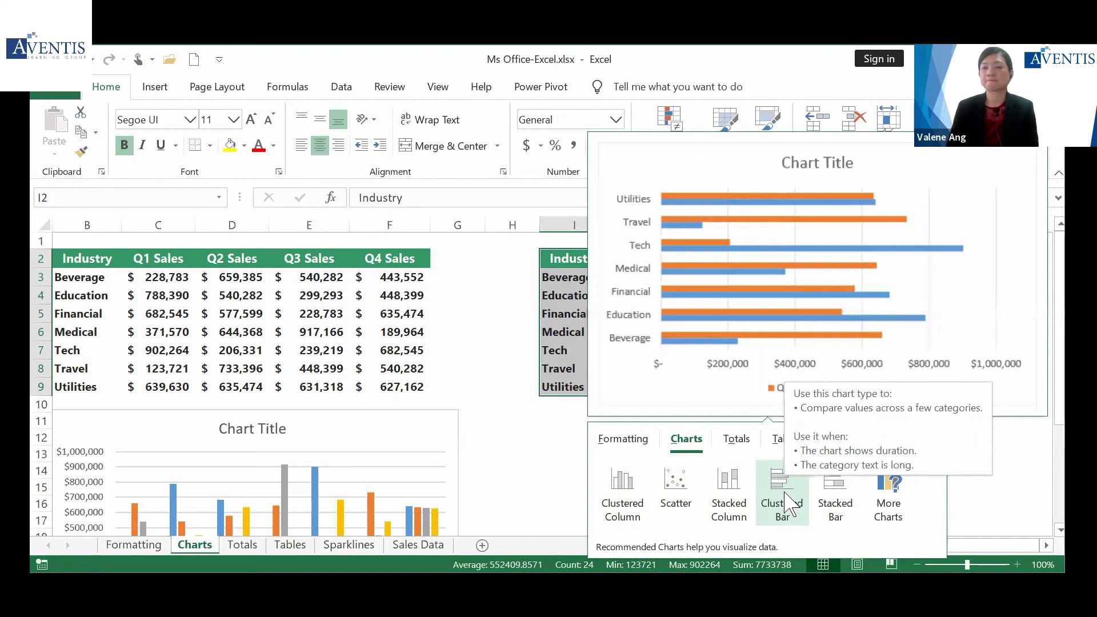
pyautogui.click(787, 503)
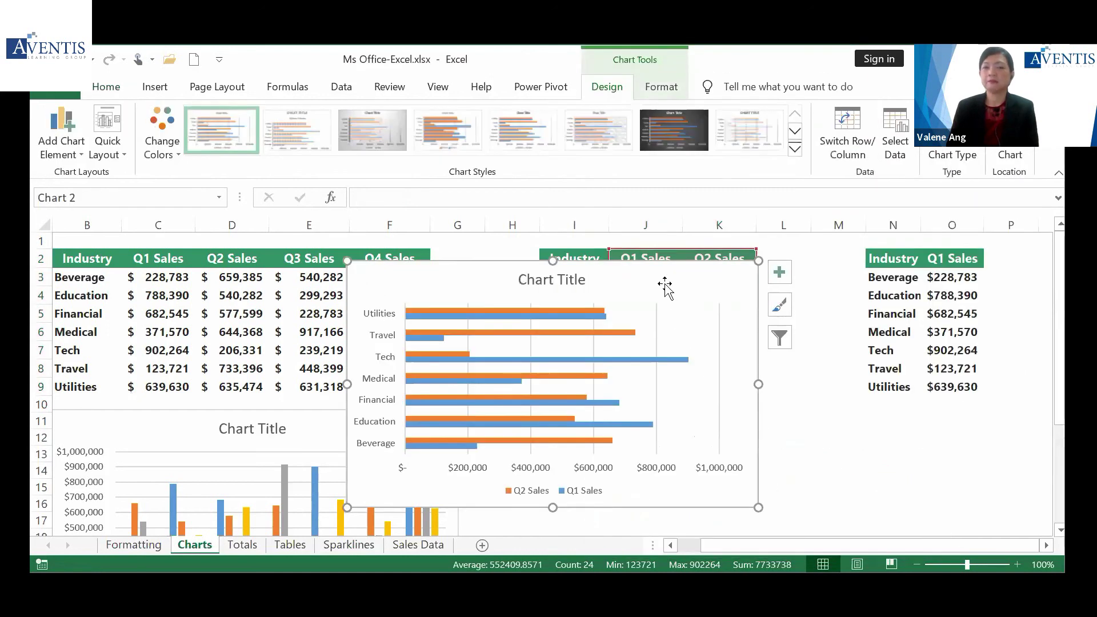
pyautogui.moveTo(652, 274)
pyautogui.mouseDown()
pyautogui.moveTo(793, 375)
pyautogui.moveTo(783, 426)
pyautogui.moveTo(770, 424)
pyautogui.mouseUp()
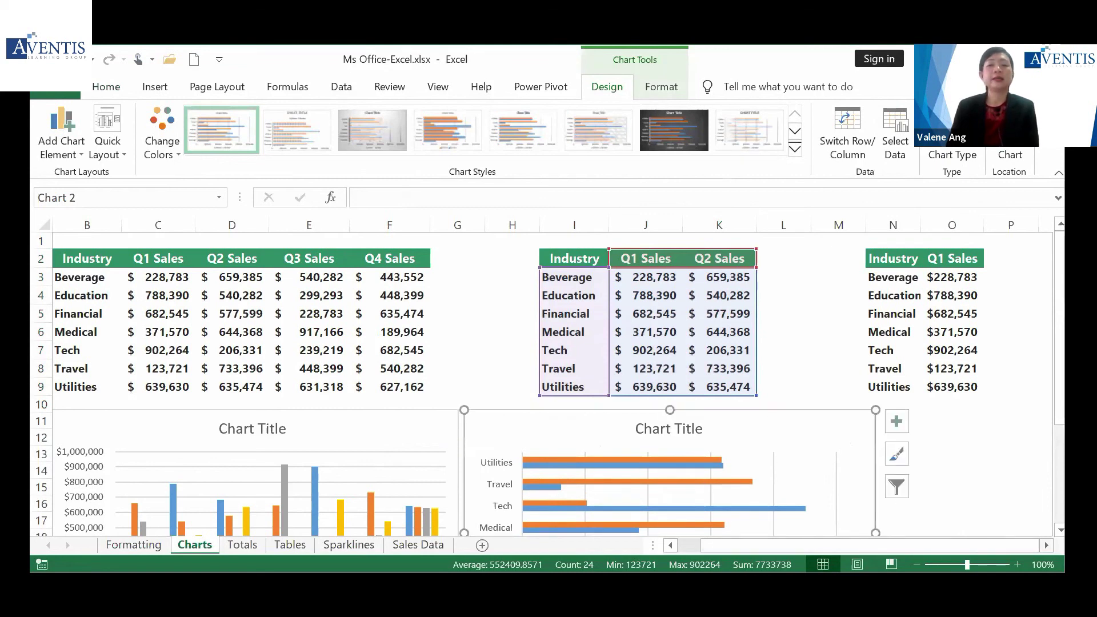
# Insert a Pie chart from the Industry and Q1 Sales table N2:O9 with Quick Analysis
pyautogui.hscroll(4, 857, 451)
pyautogui.click(857, 451)
pyautogui.moveTo(595, 260); pyautogui.dragTo(645, 378)
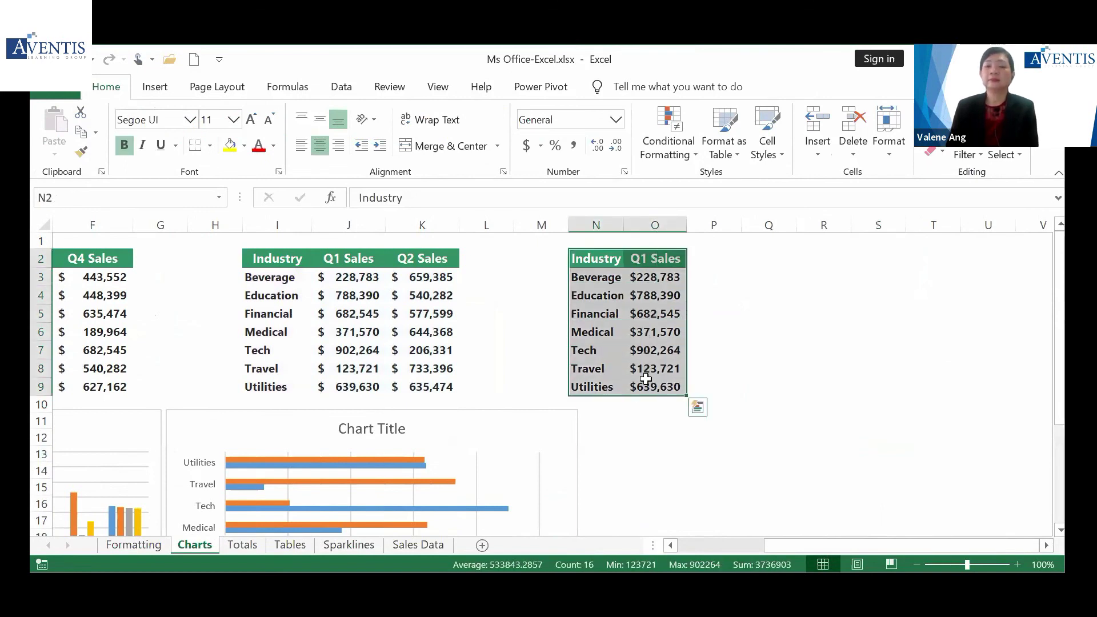
pyautogui.click(697, 408)
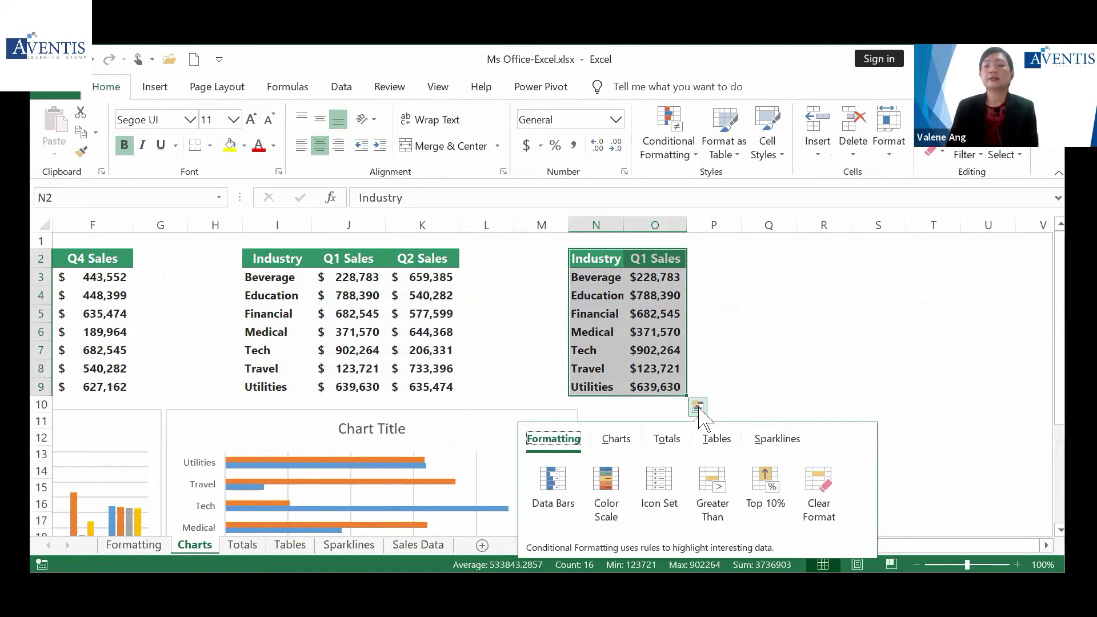
pyautogui.click(631, 441)
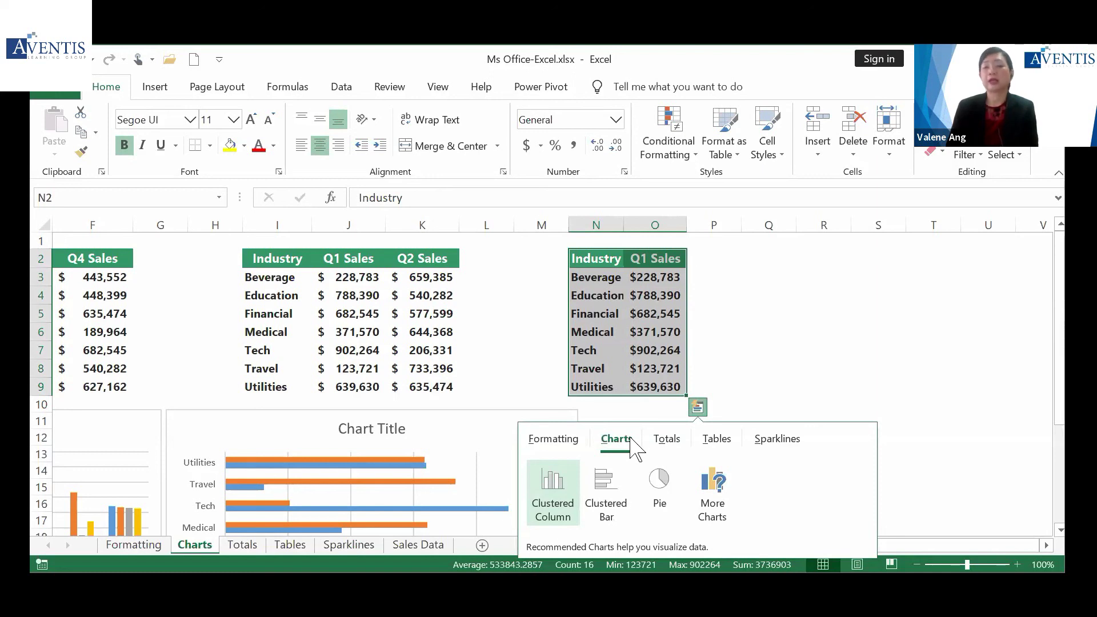
pyautogui.click(659, 492)
# Undo the accidental shift of the pie chart's source range and place the pie chart below its table, beside the bar chart
pyautogui.moveTo(665, 269); pyautogui.dragTo(783, 336)
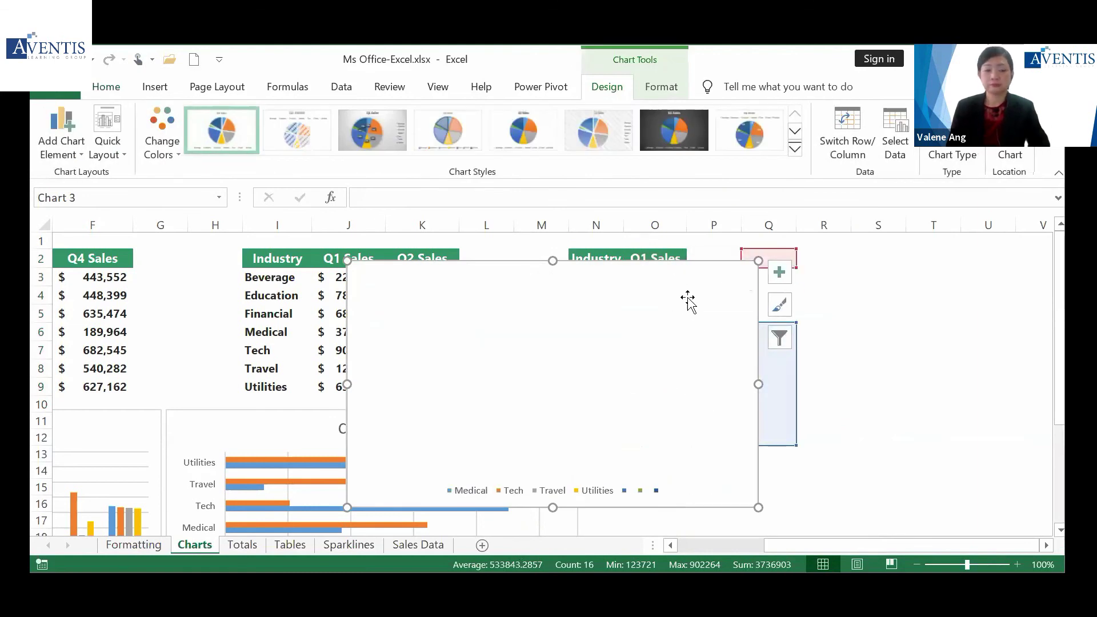
pyautogui.hotkey('ctrl', 'z')
pyautogui.moveTo(689, 301); pyautogui.dragTo(903, 419)
pyautogui.scroll(-1, 898, 404)
pyautogui.moveTo(867, 351); pyautogui.dragTo(891, 371)
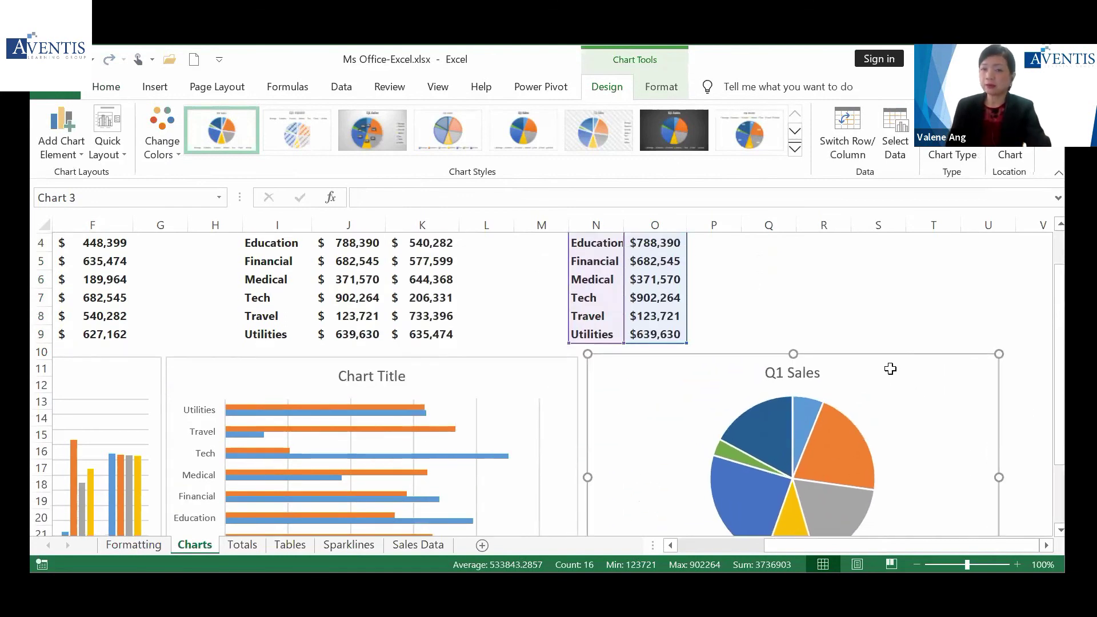
# Compare the pie chart's title with the header in O2 and with the titles of the bar and column charts
pyautogui.scroll(1, 822, 434)
pyautogui.click(821, 432)
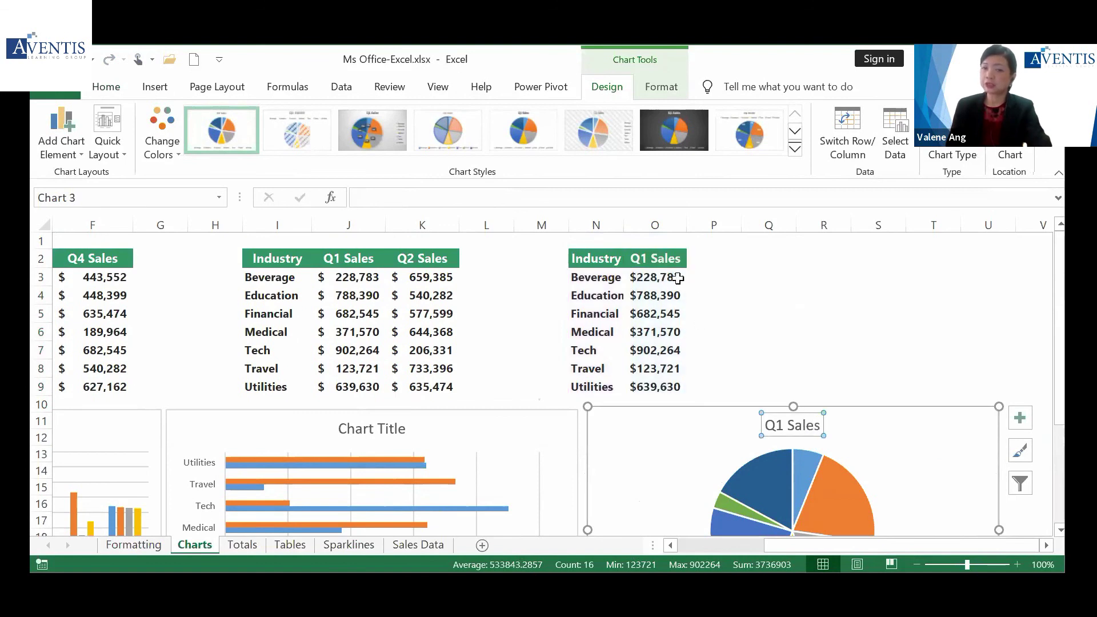
pyautogui.click(668, 260)
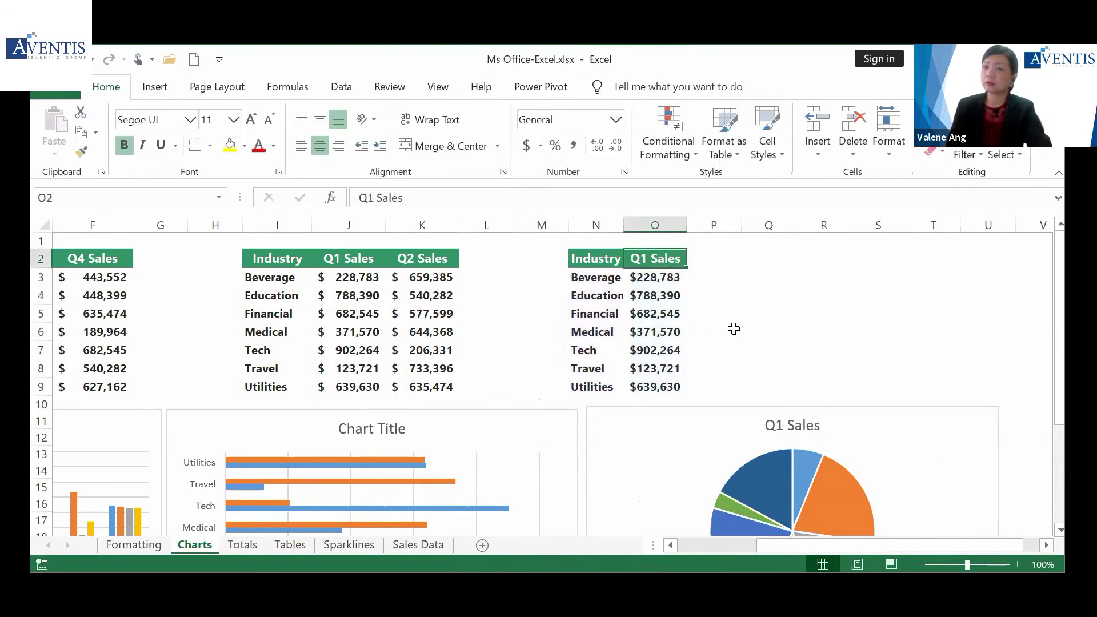
pyautogui.click(798, 433)
pyautogui.click(657, 259)
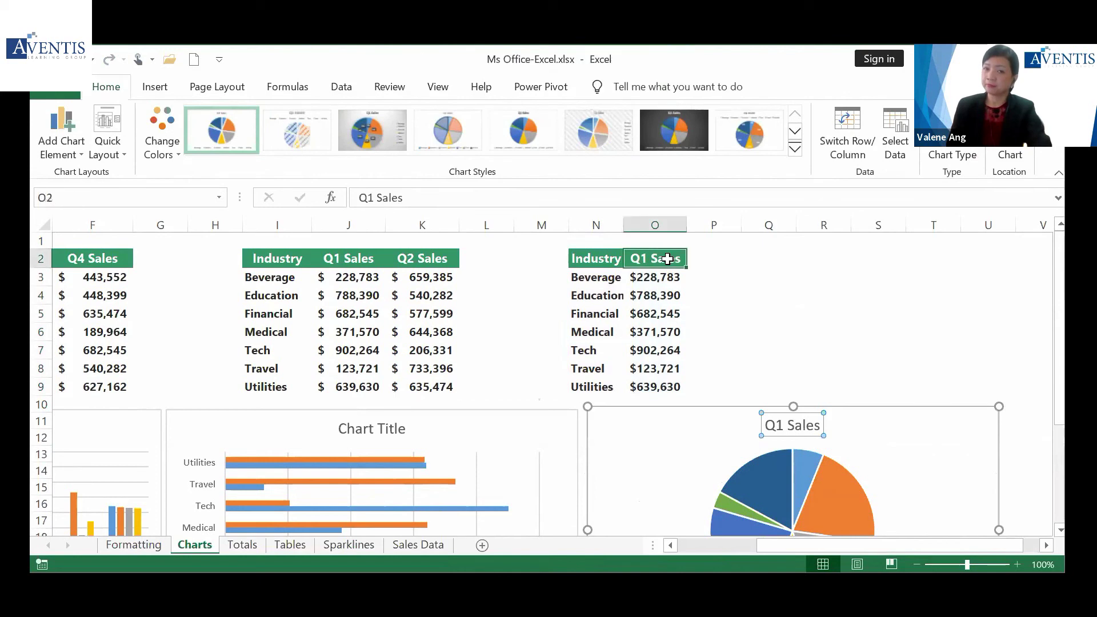
pyautogui.moveTo(823, 546); pyautogui.dragTo(743, 545)
pyautogui.click(717, 433)
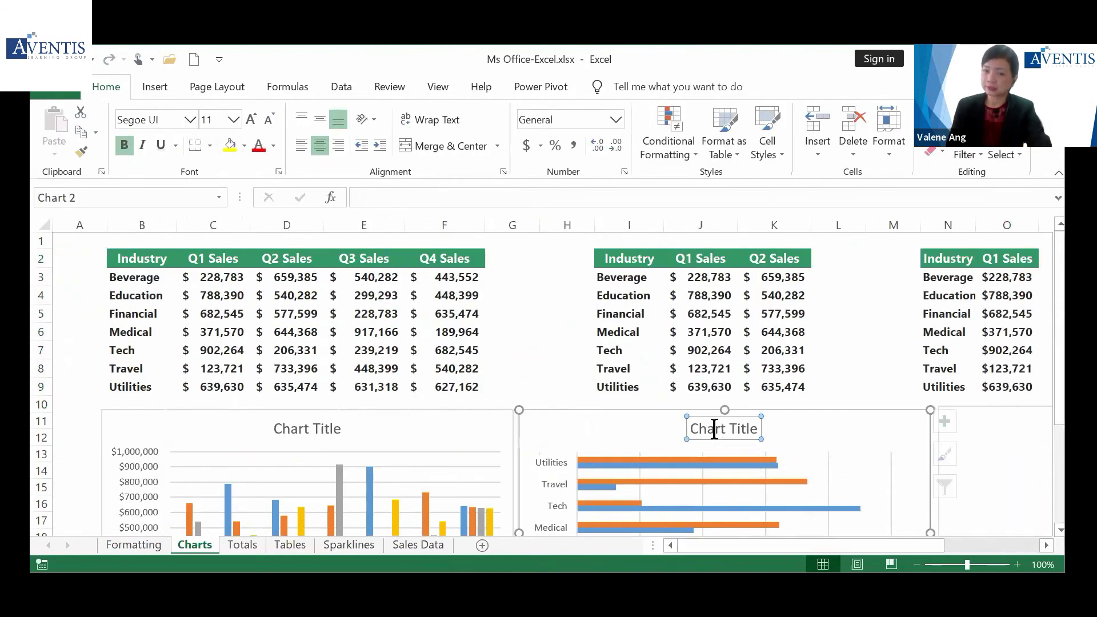
pyautogui.click(322, 430)
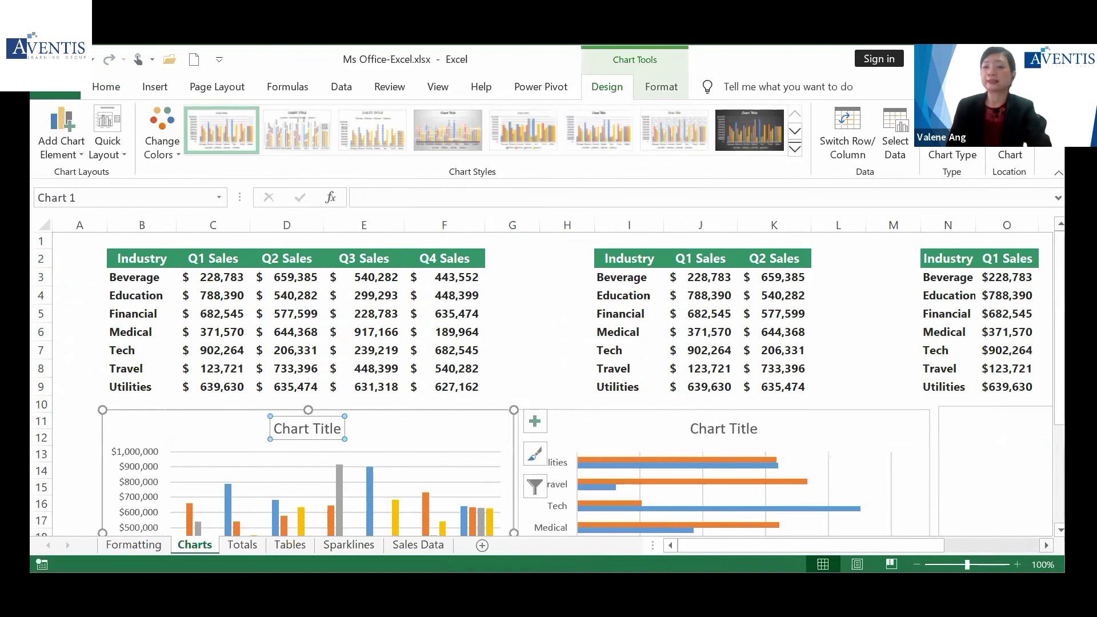
# Examine the complete bar chart and pie chart below their tables, including their legends
pyautogui.hscroll(6, 656, 374)
pyautogui.click(657, 371)
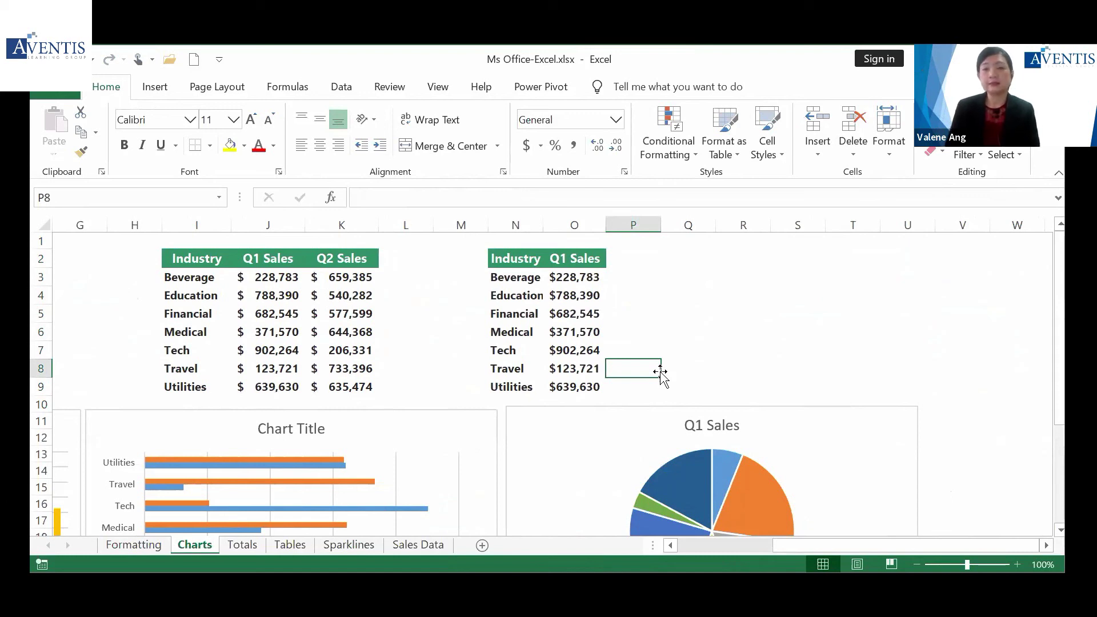
pyautogui.scroll(-2, 660, 371)
pyautogui.scroll(-1, 660, 371)
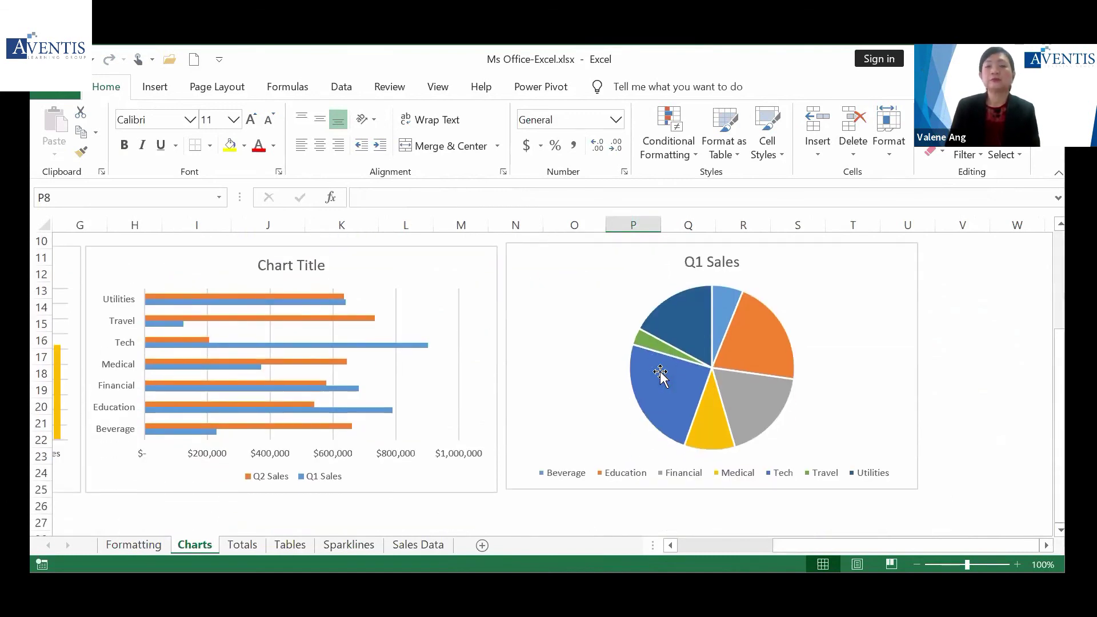
pyautogui.click(826, 271)
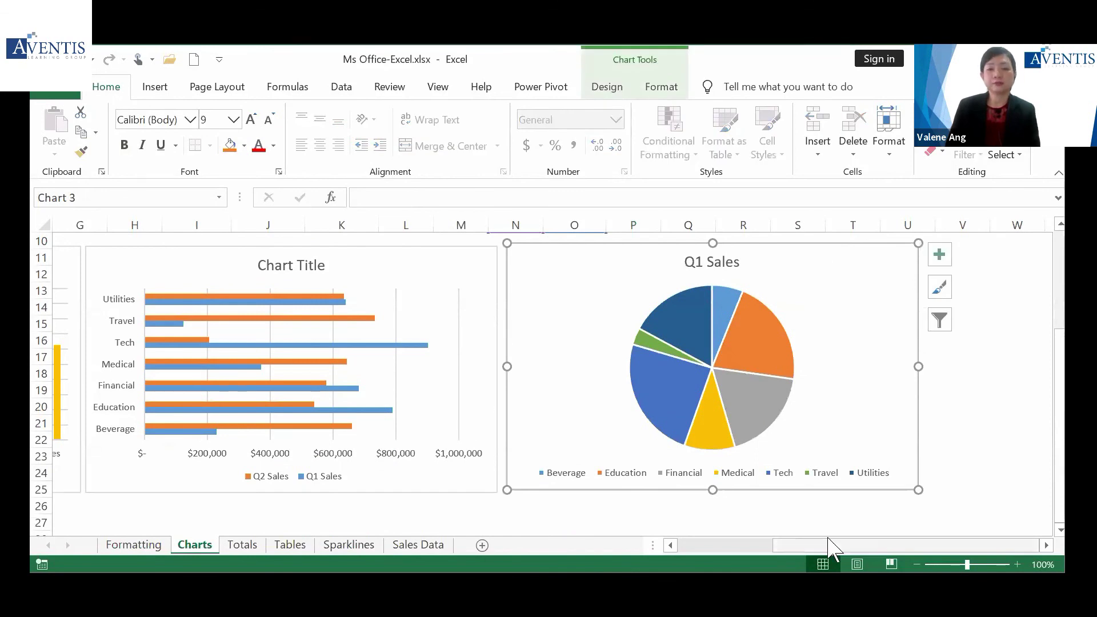
# Move the four-quarter column chart away from the bar chart, towards column A, and look through its chart element and style options
pyautogui.hscroll(-6, 541, 372)
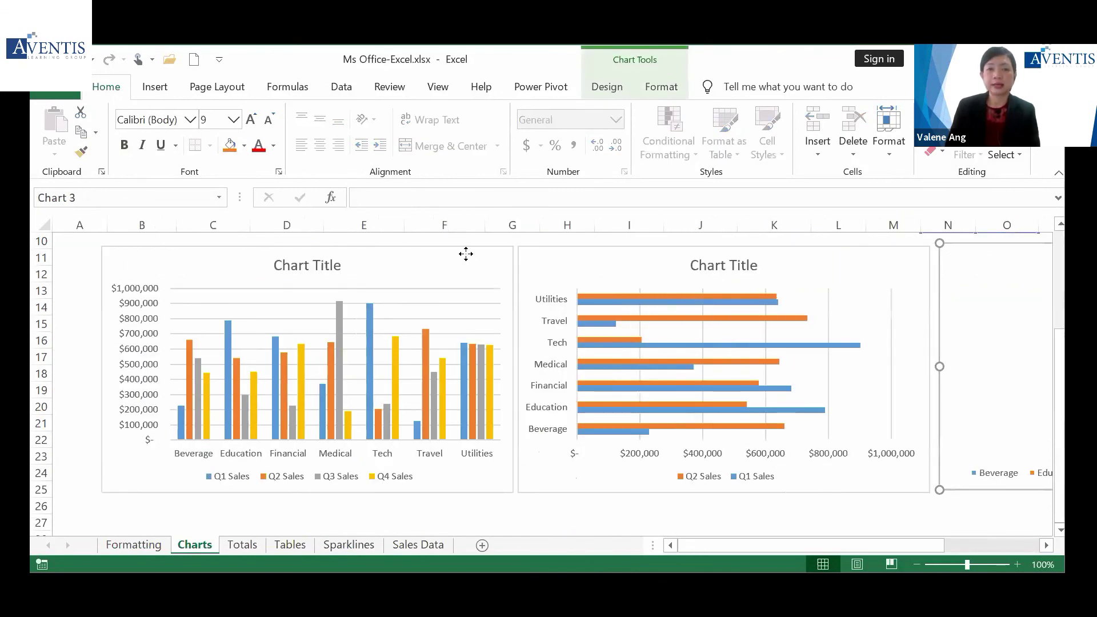
pyautogui.click(439, 255)
pyautogui.moveTo(439, 255); pyautogui.dragTo(421, 252)
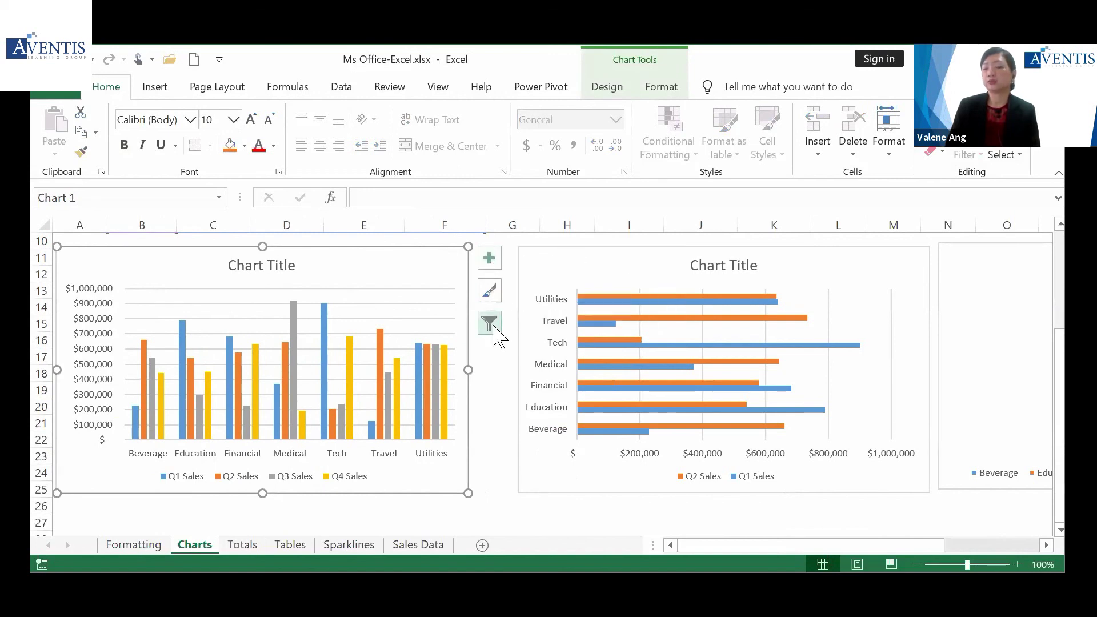
pyautogui.click(498, 267)
pyautogui.click(499, 267)
pyautogui.click(494, 294)
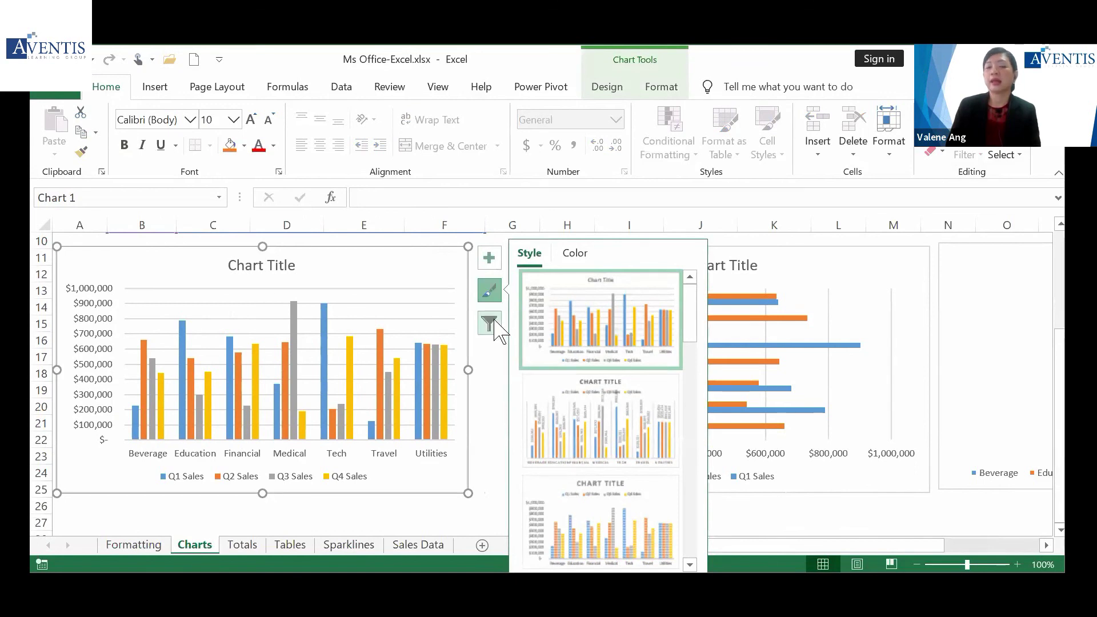
# Filter the Q2 Sales and Q4 Sales series out of the column chart, and restore all series with Select All
pyautogui.click(494, 321)
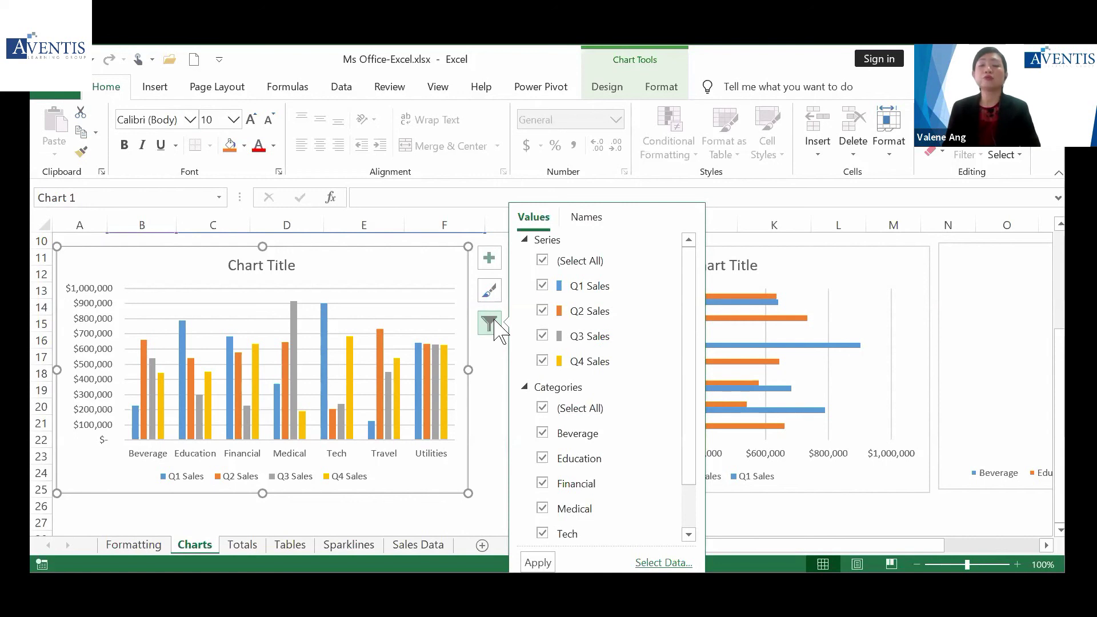
pyautogui.click(542, 311)
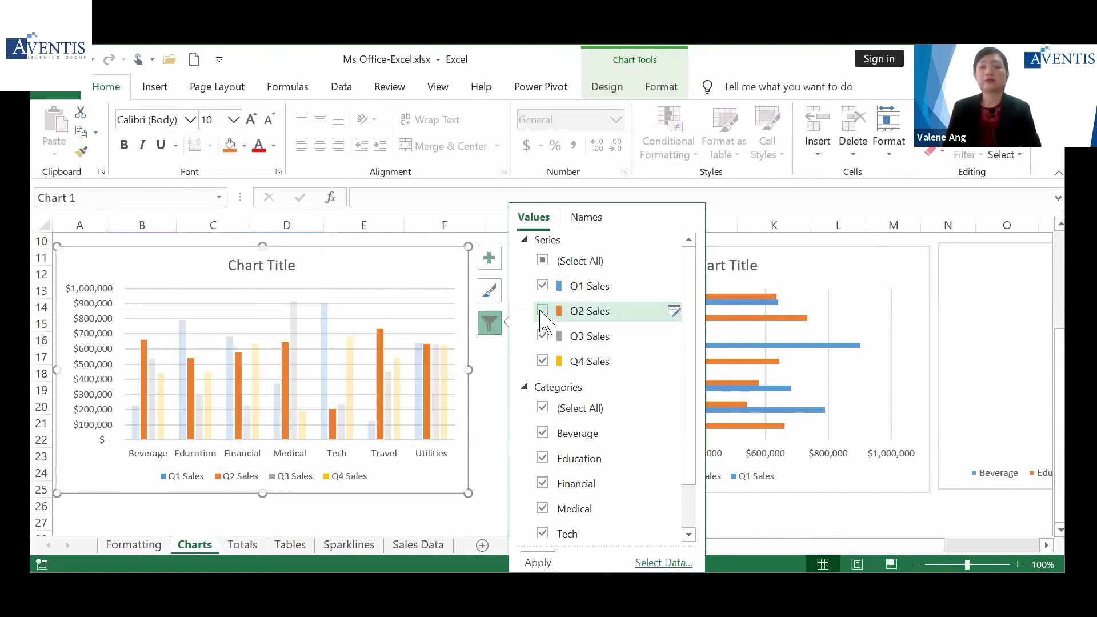
pyautogui.click(542, 361)
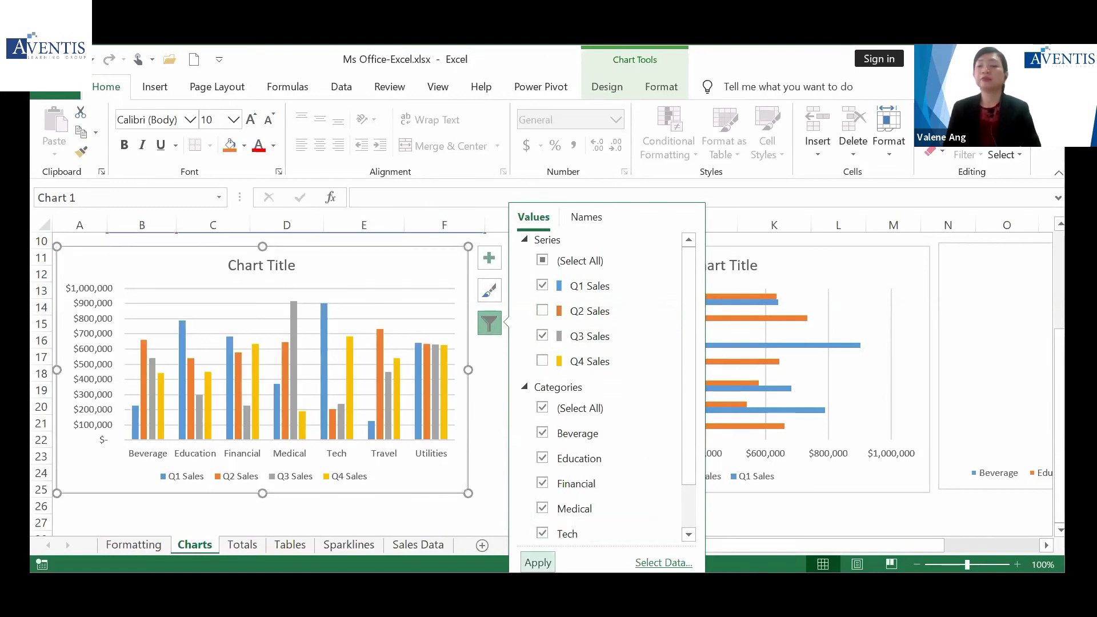
pyautogui.click(538, 562)
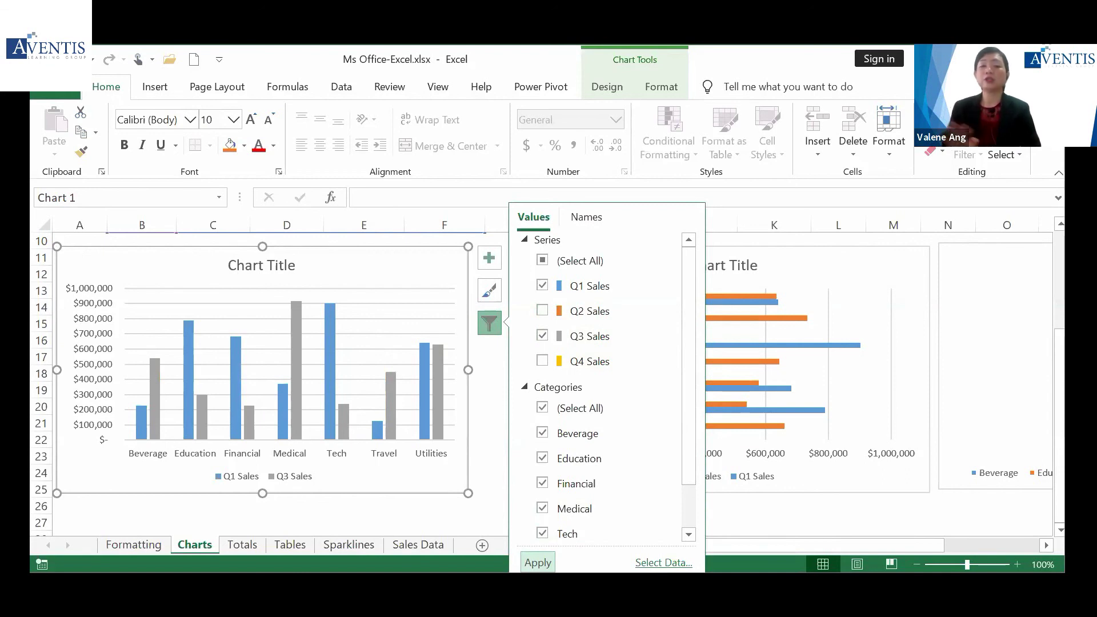
pyautogui.click(543, 262)
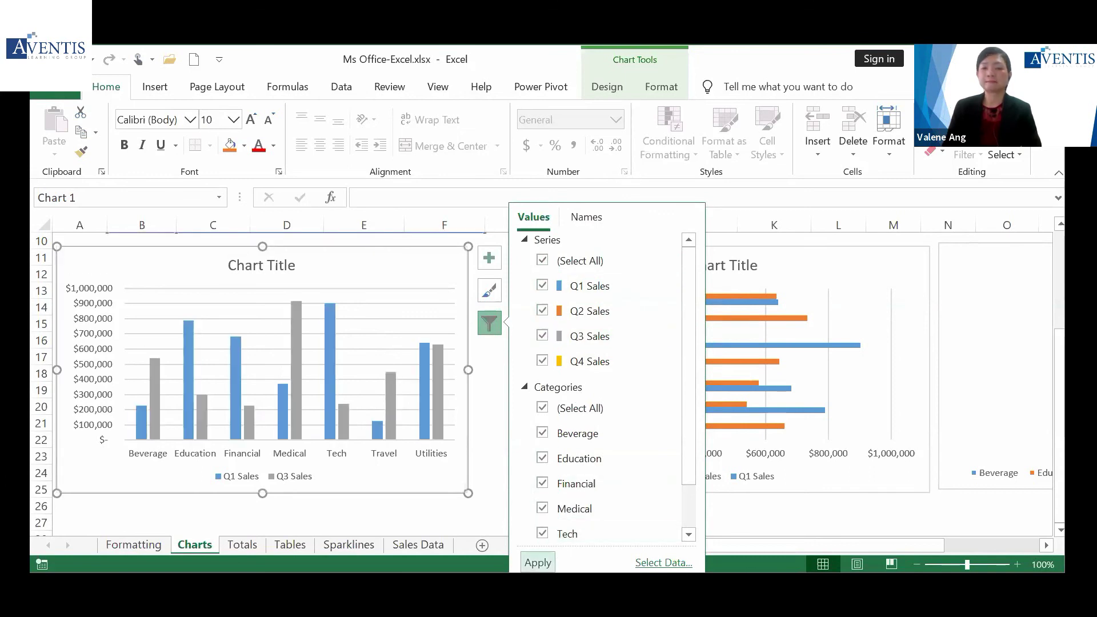
pyautogui.click(537, 563)
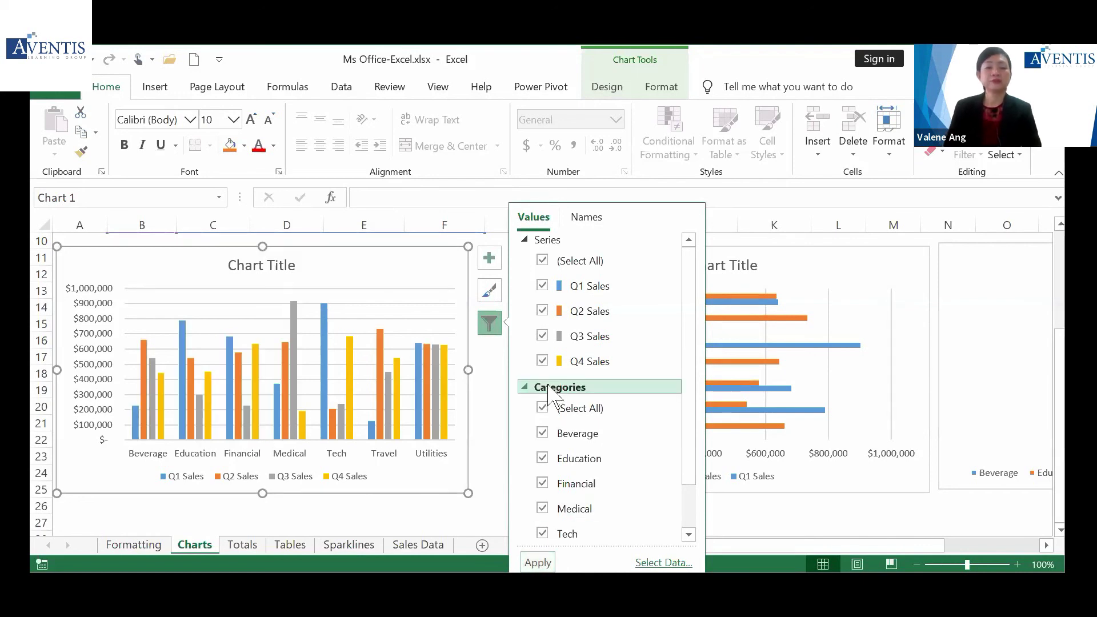
# Preview the available chart styles and apply Style 2 to the four-quarter column chart
pyautogui.click(489, 292)
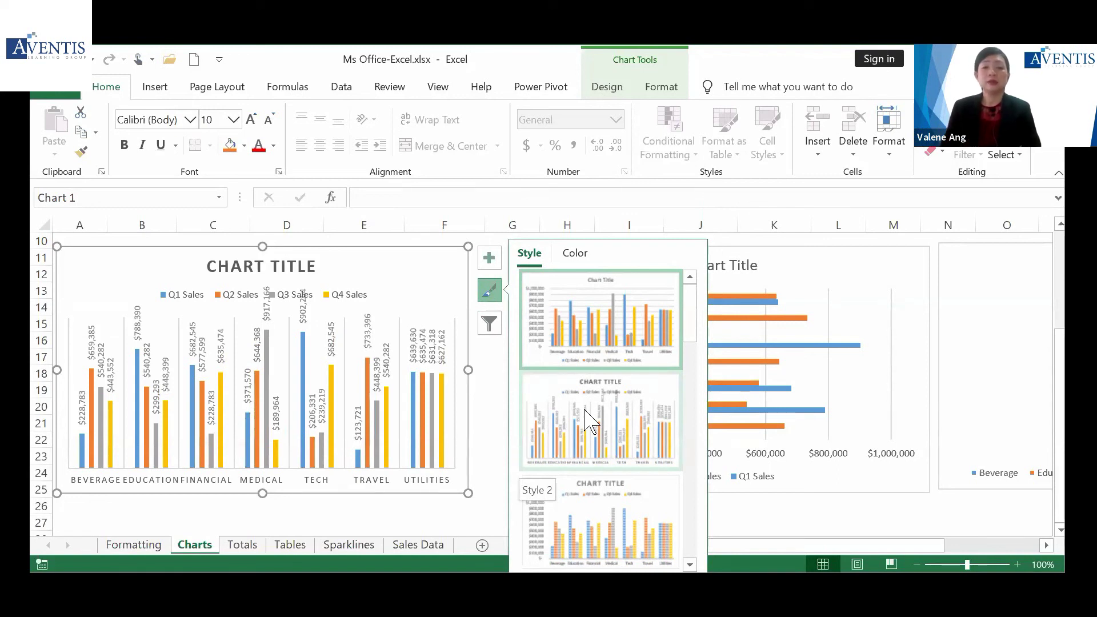
pyautogui.scroll(-4, 622, 463)
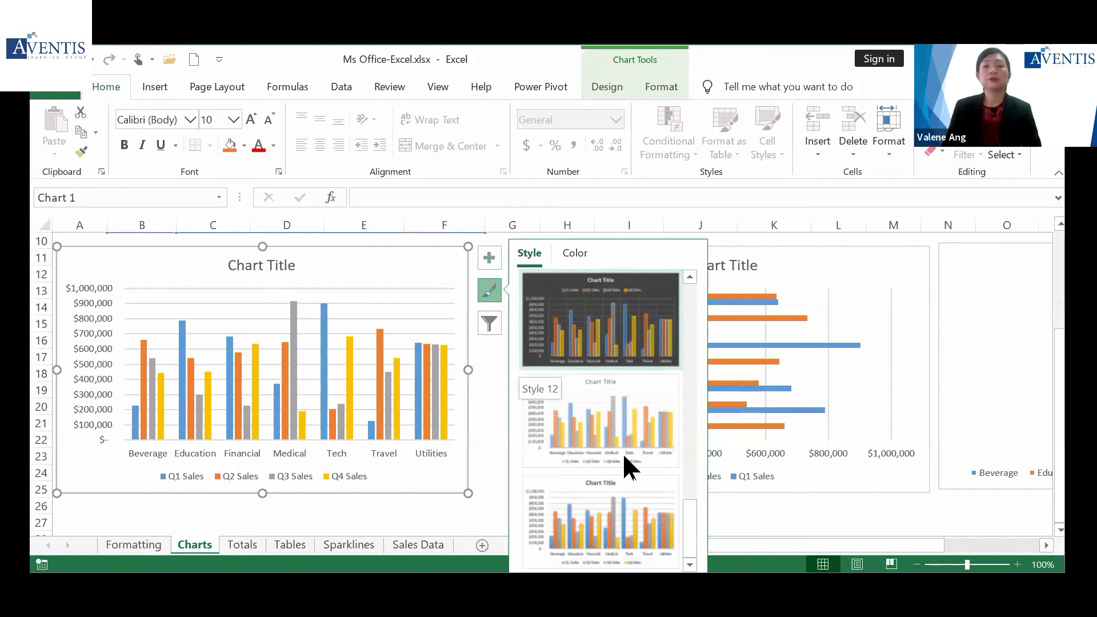
pyautogui.scroll(5, 622, 452)
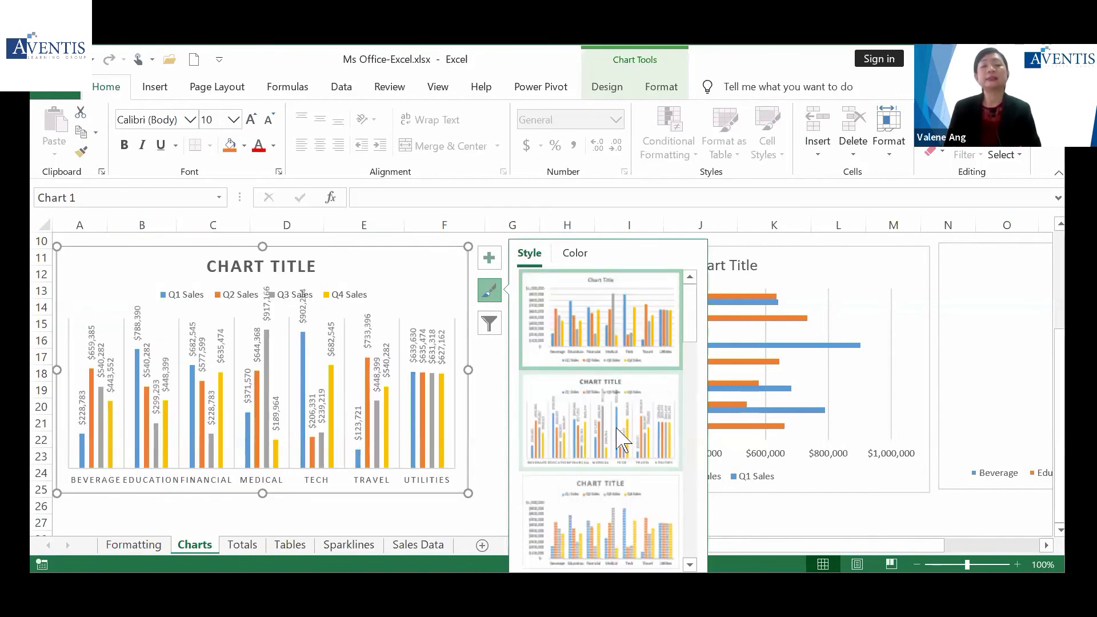
pyautogui.click(603, 420)
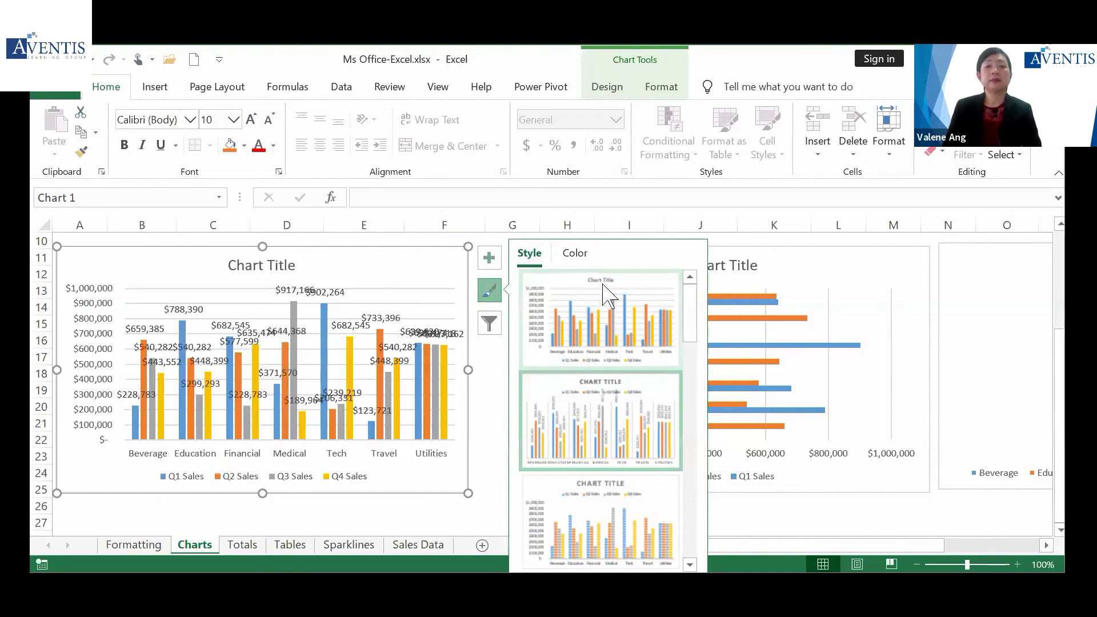
# Recolour the column chart with the third Colorful palette, which starts with orange, yellow and green
pyautogui.click(578, 253)
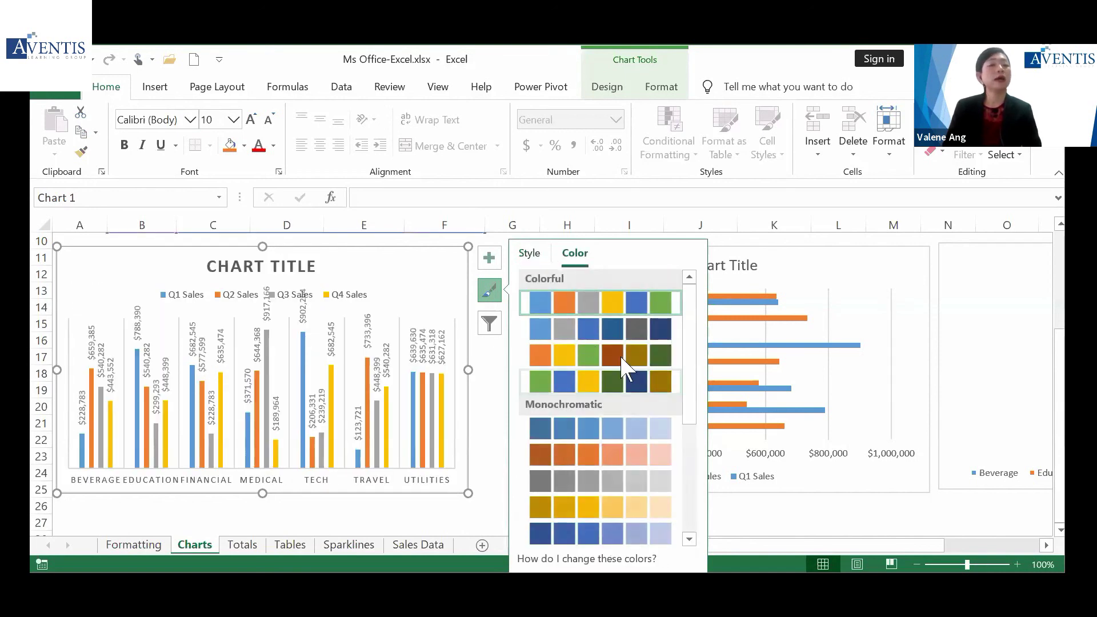
pyautogui.click(585, 355)
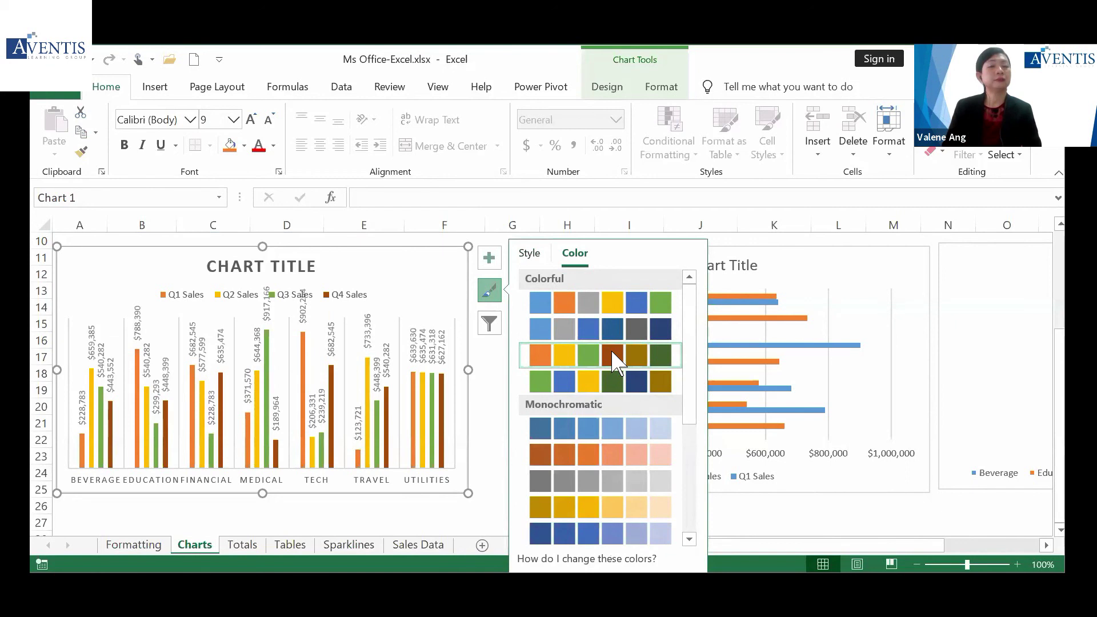
pyautogui.click(618, 379)
pyautogui.click(618, 363)
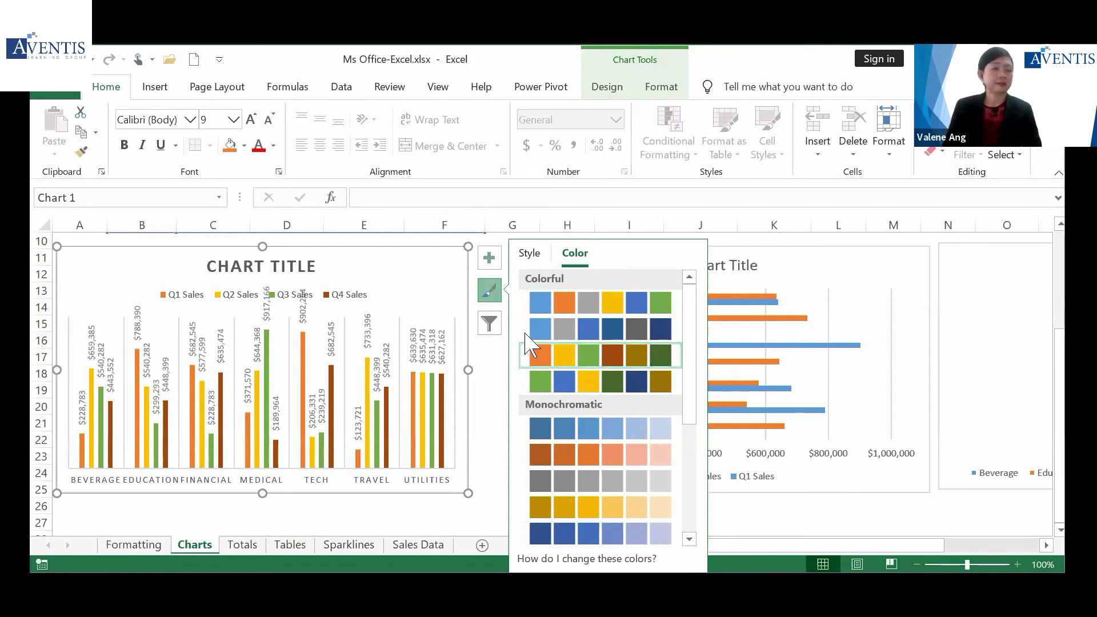
# Shrink the column chart's plot area from its upper edge to leave space between the legend and the data labels
pyautogui.click(420, 321)
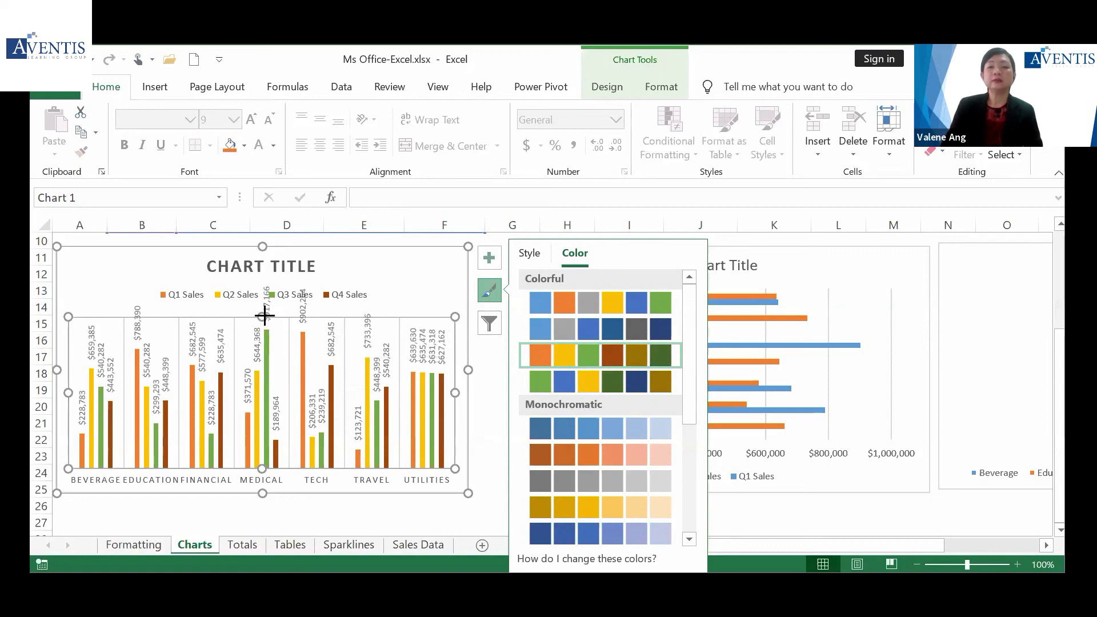
pyautogui.moveTo(264, 316); pyautogui.dragTo(264, 342)
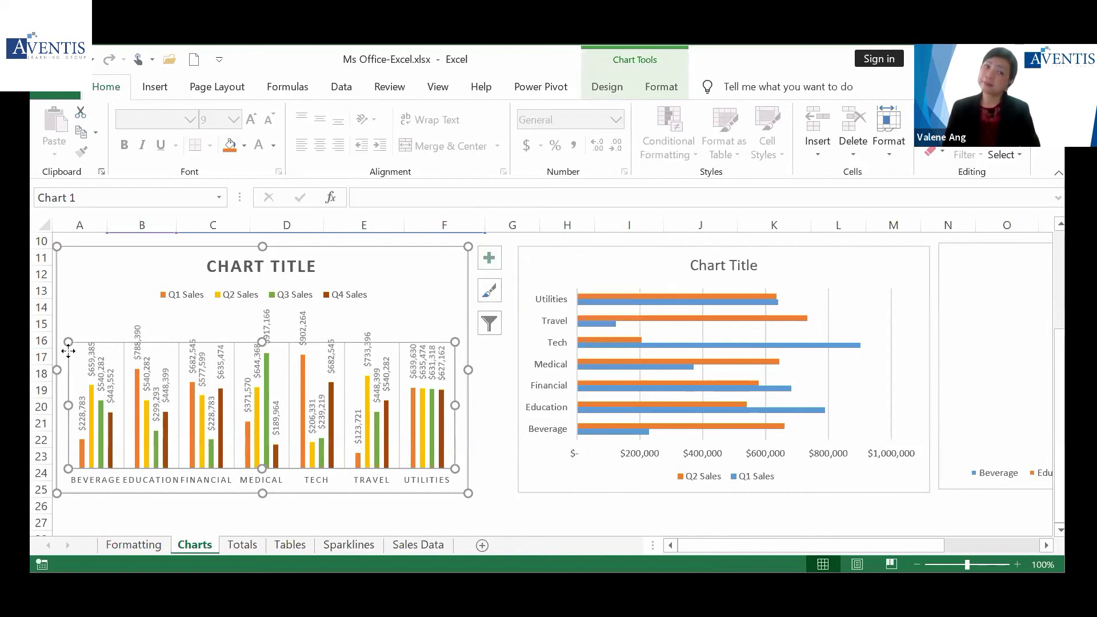
pyautogui.click(75, 318)
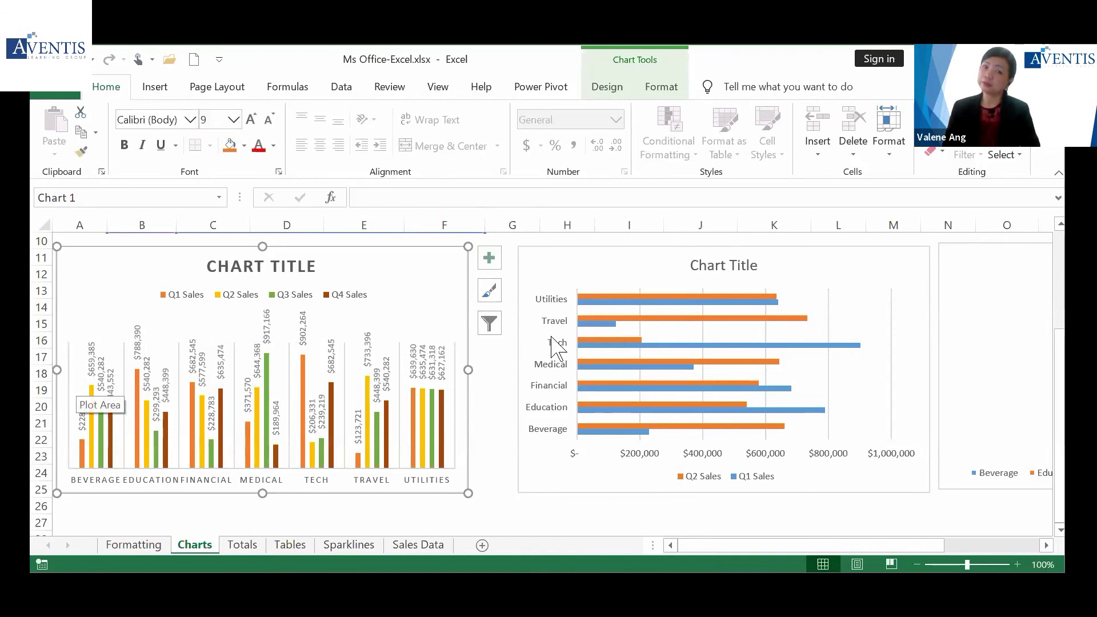
# Show the primary vertical axis on the four-quarter column chart
pyautogui.click(492, 293)
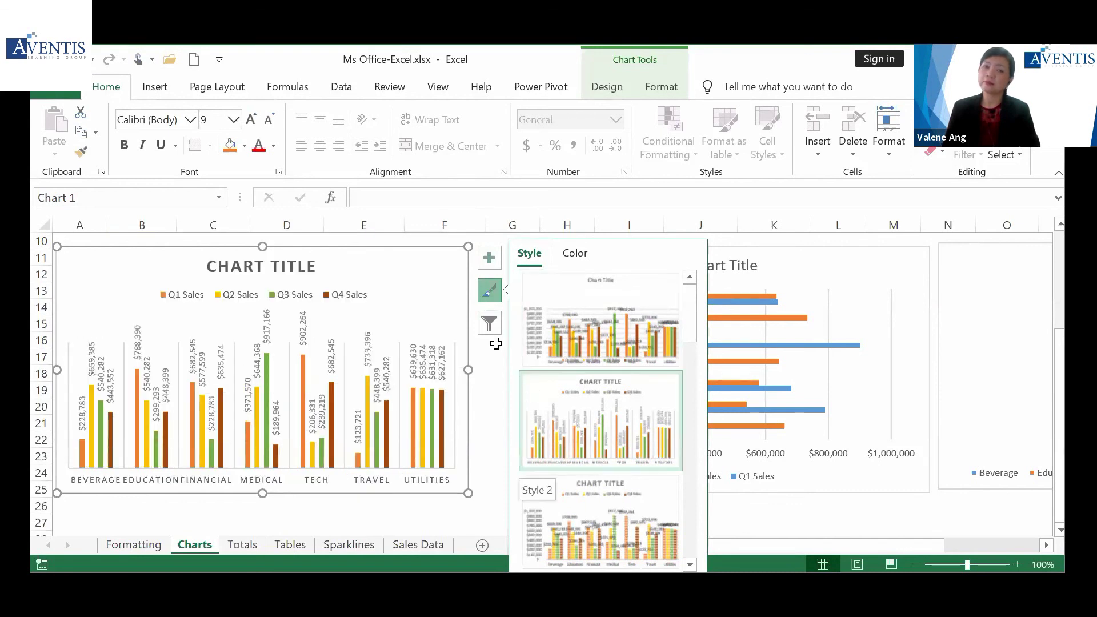
pyautogui.click(489, 260)
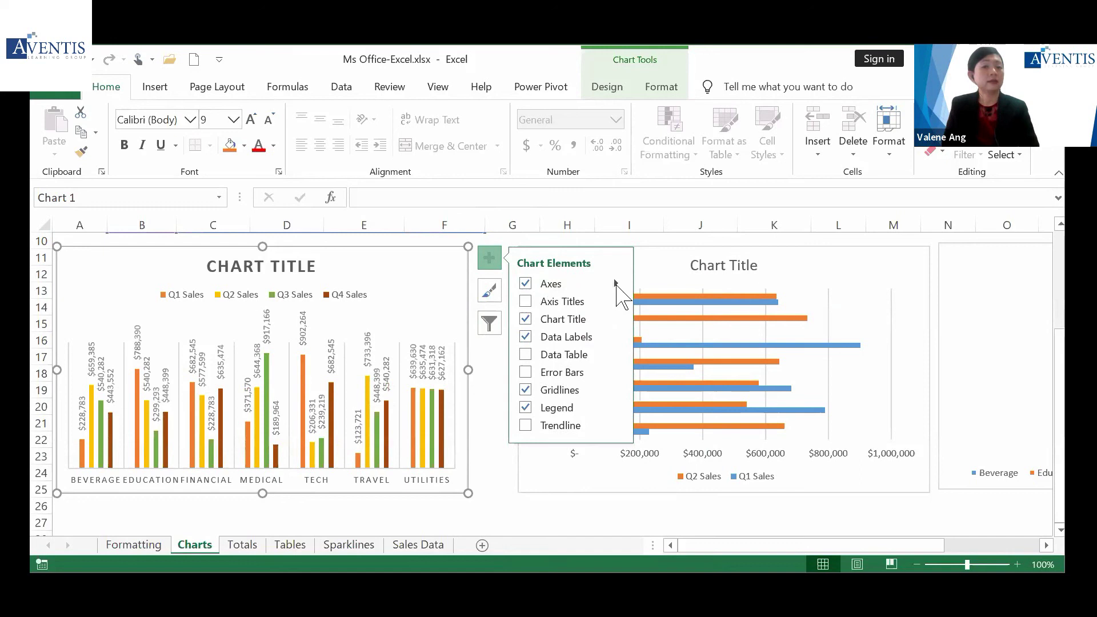
pyautogui.moveTo(617, 287)
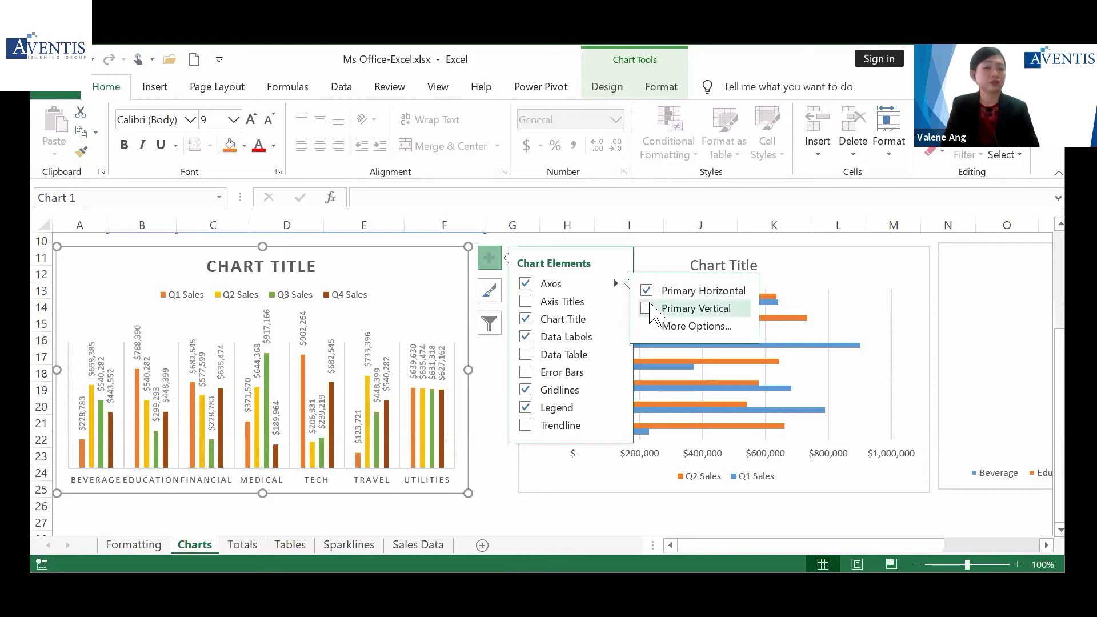
pyautogui.click(647, 308)
pyautogui.click(649, 309)
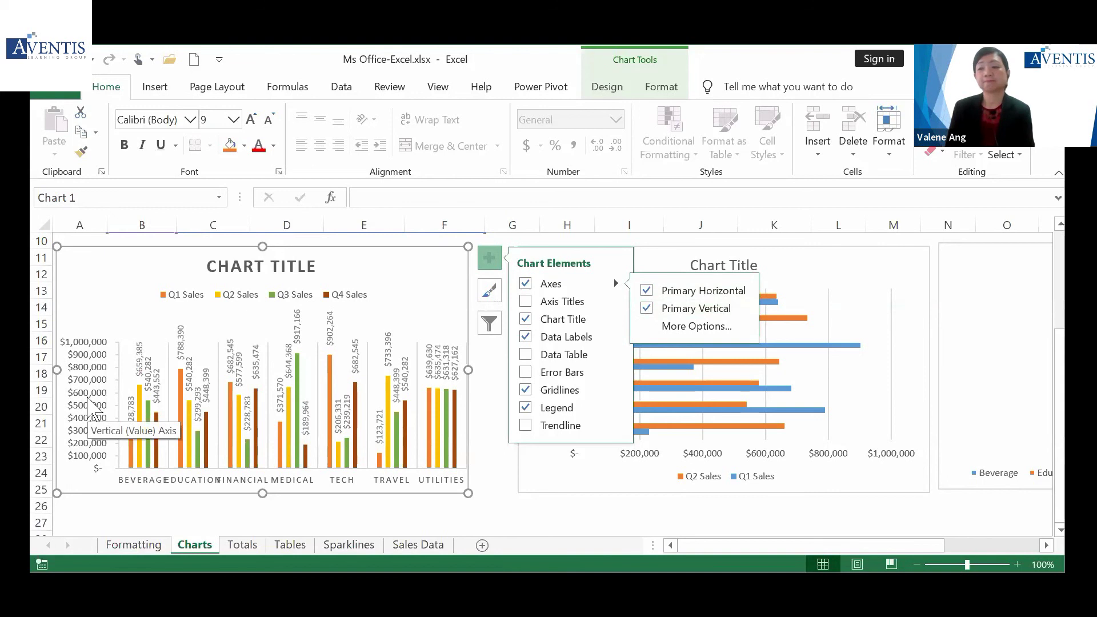
# On the Totals sheet, use Quick Analysis on C3:F9 of the SUM table to add column sums in row 10
pyautogui.click(275, 511)
pyautogui.click(251, 545)
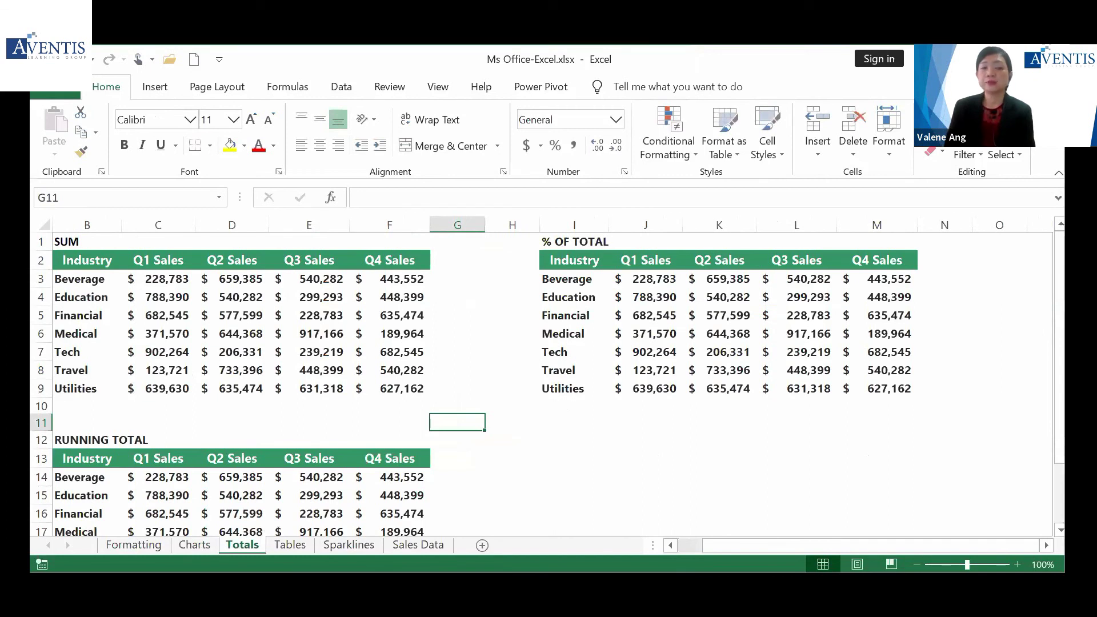
pyautogui.moveTo(171, 278); pyautogui.dragTo(398, 384)
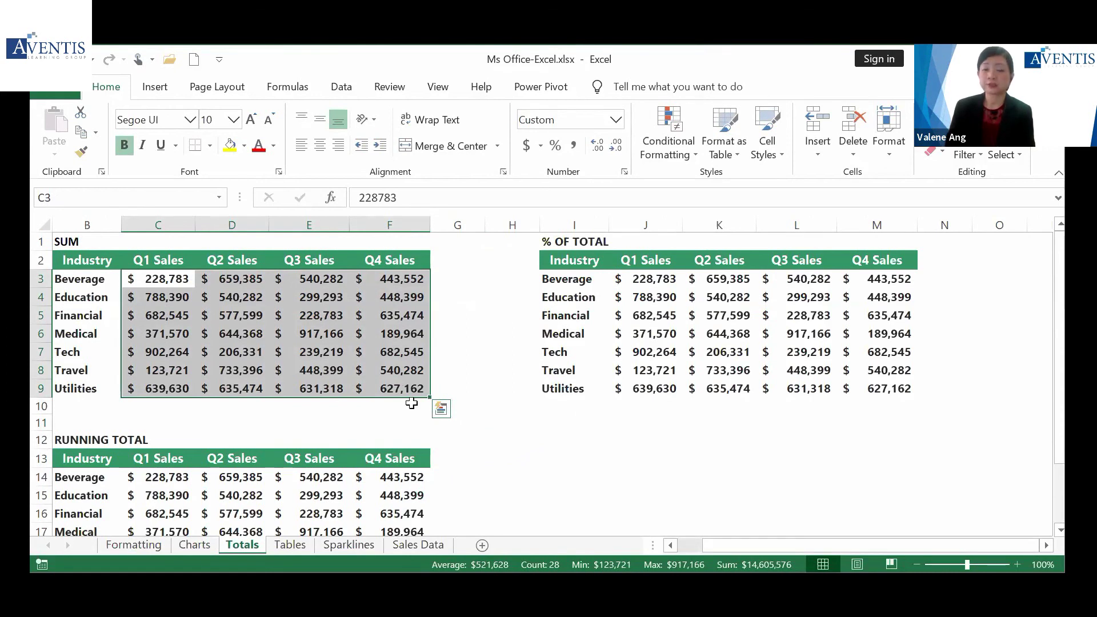
pyautogui.click(441, 408)
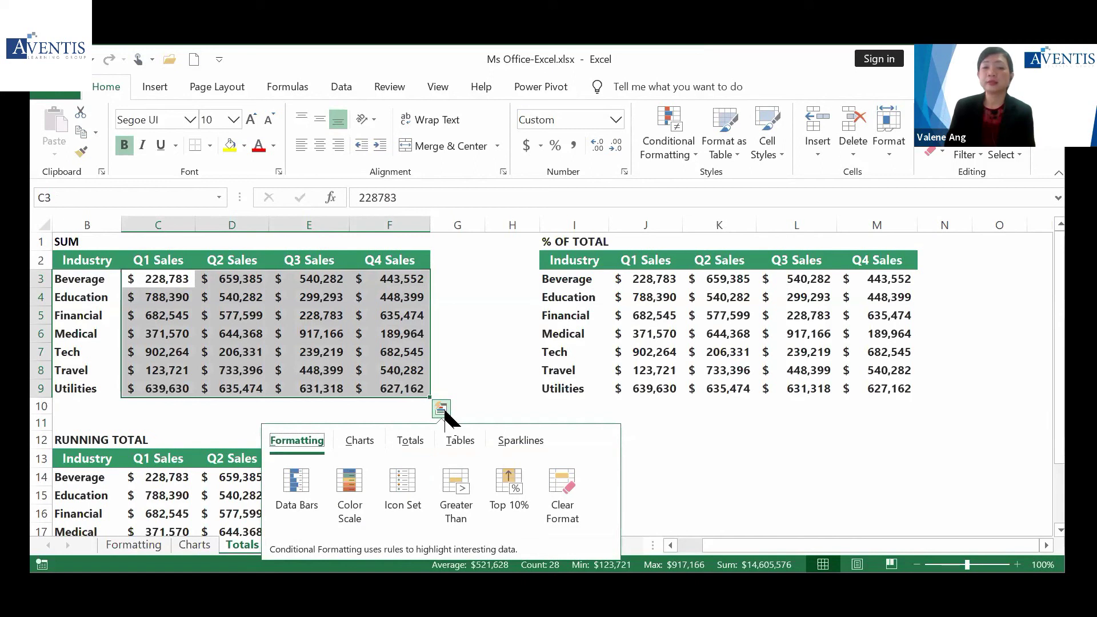
pyautogui.click(419, 450)
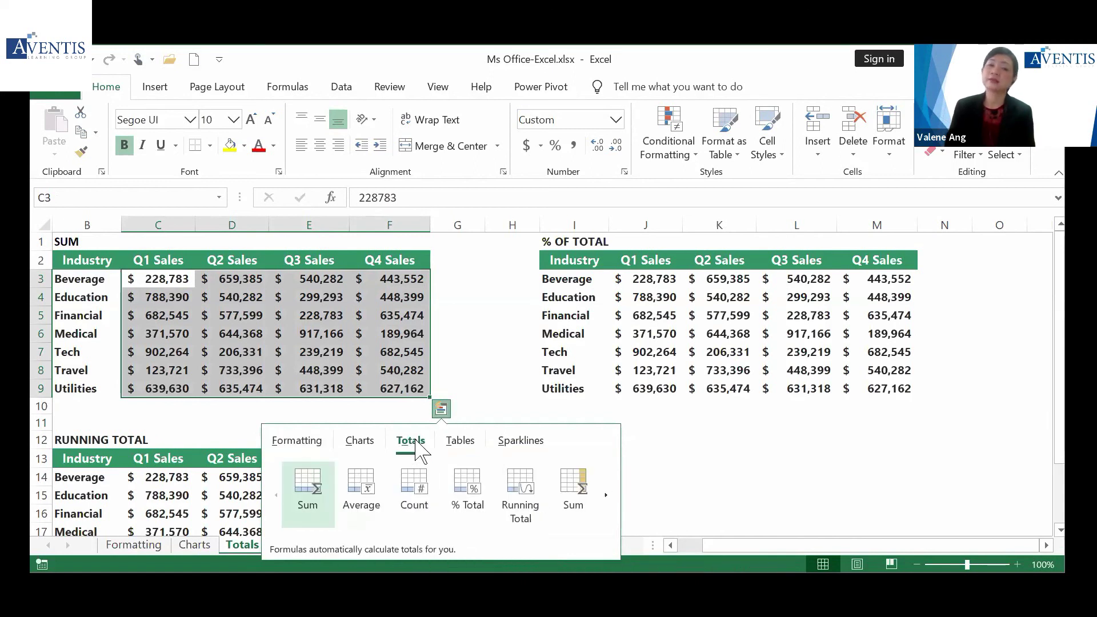
pyautogui.click(307, 484)
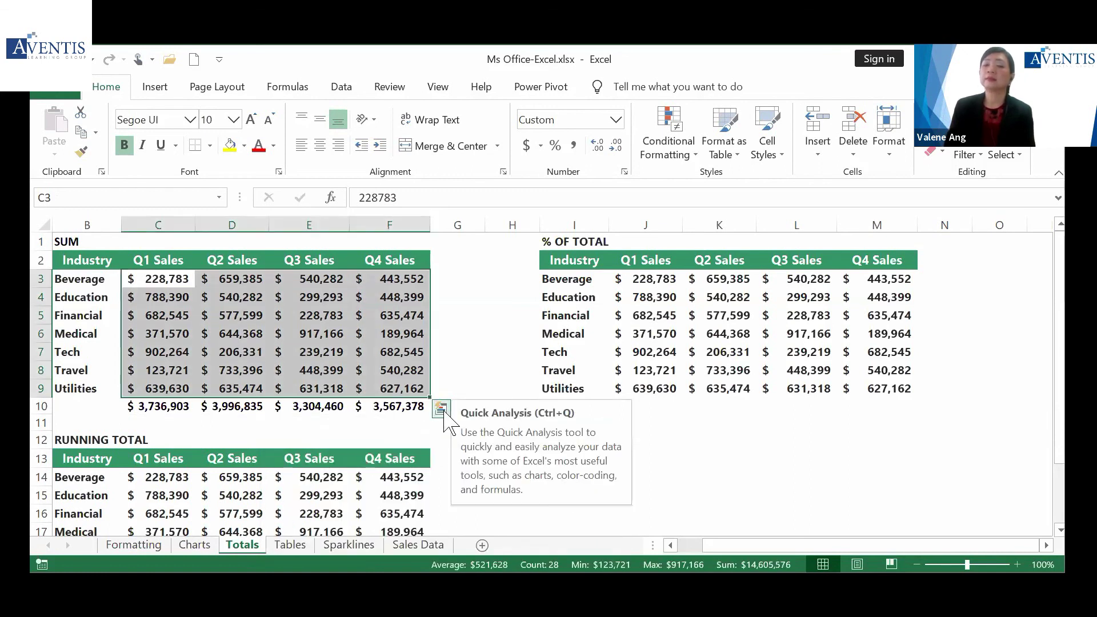
# Add row sums for C3:F9 in column G with Quick Analysis, and widen column G to fit the values
pyautogui.click(445, 412)
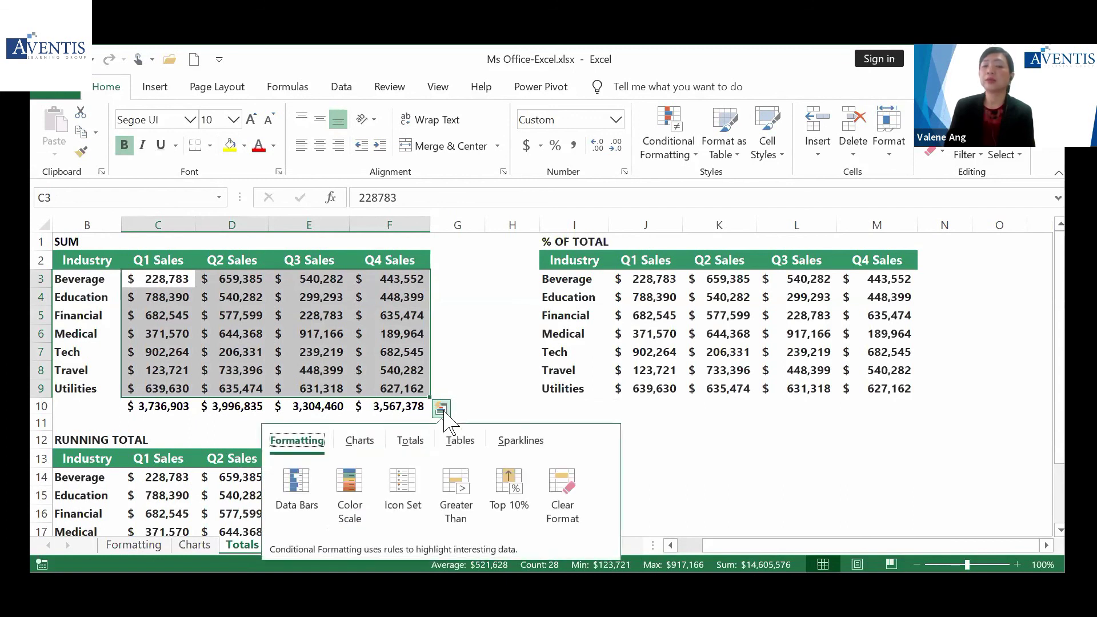
pyautogui.click(410, 443)
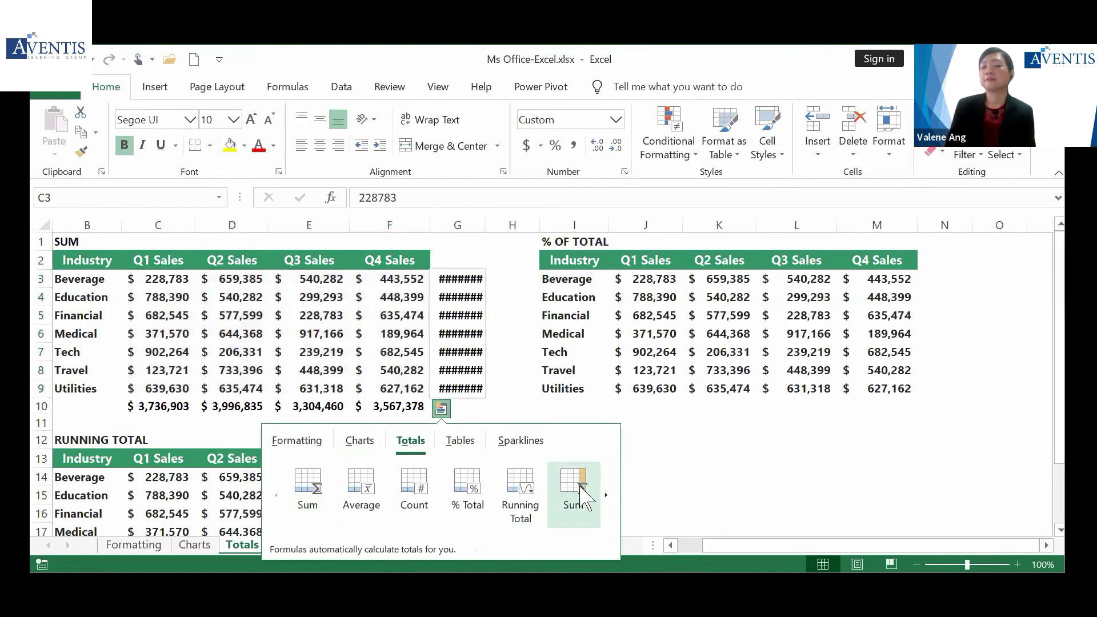
pyautogui.click(580, 495)
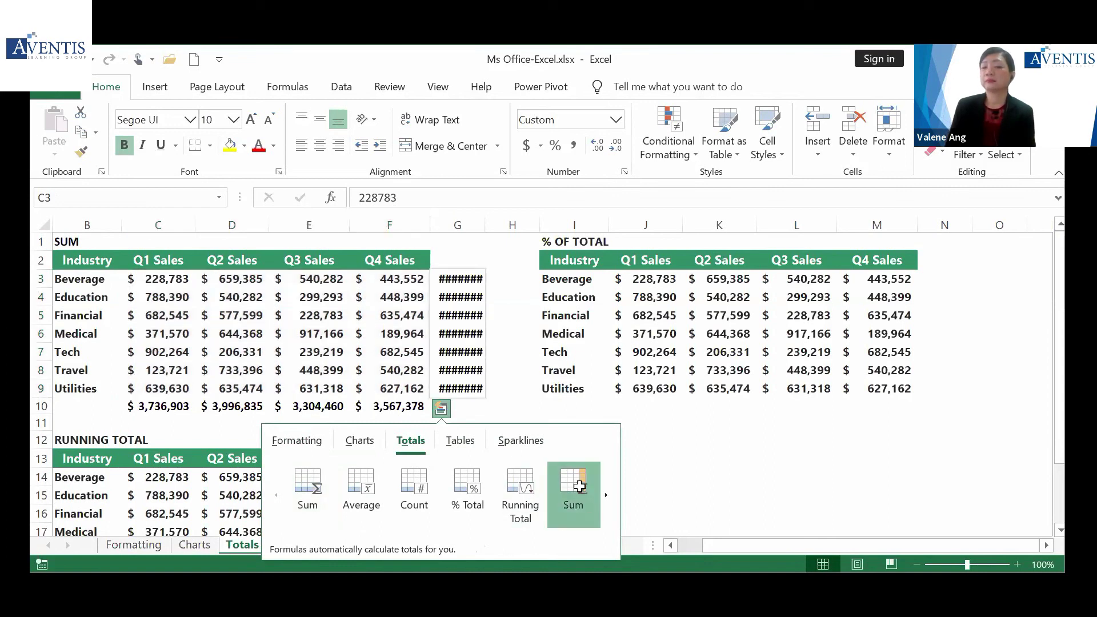
pyautogui.doubleClick(490, 221)
pyautogui.click(440, 409)
pyautogui.click(411, 441)
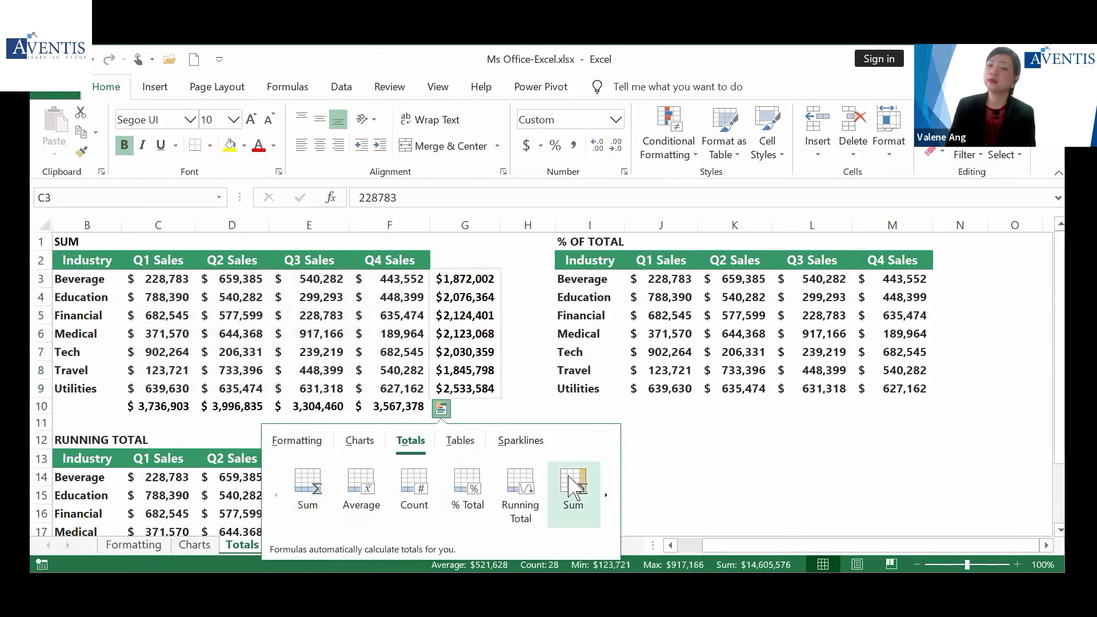
pyautogui.click(573, 488)
# Use Quick Analysis on J3:M9 of the % OF TOTAL table to add each quarter's % Total in row 10
pyautogui.click(709, 303)
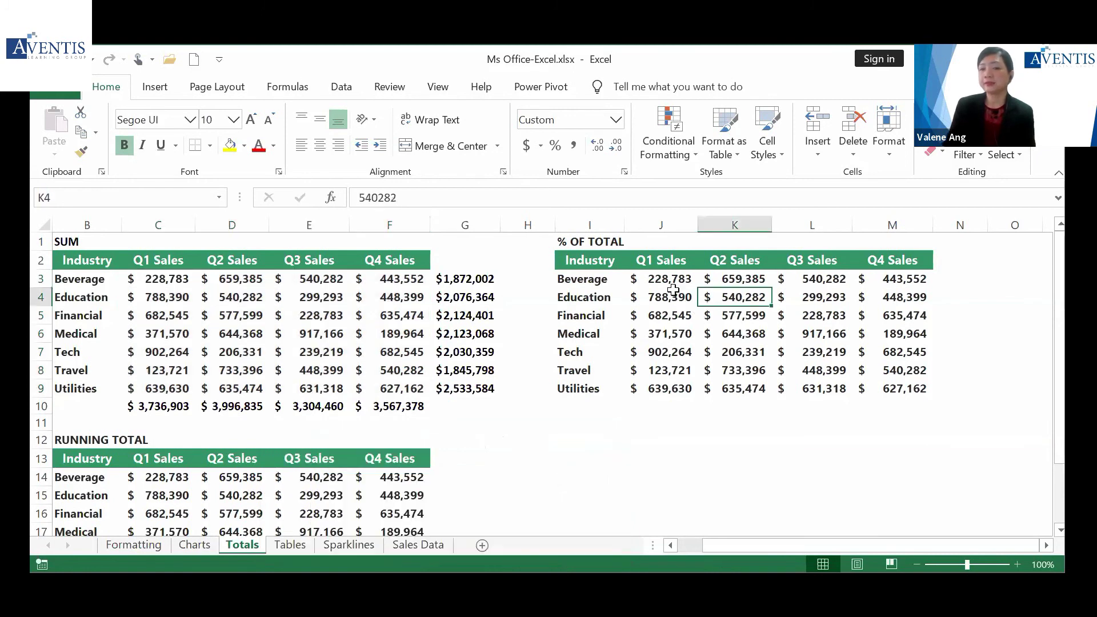
pyautogui.moveTo(671, 280); pyautogui.dragTo(888, 381)
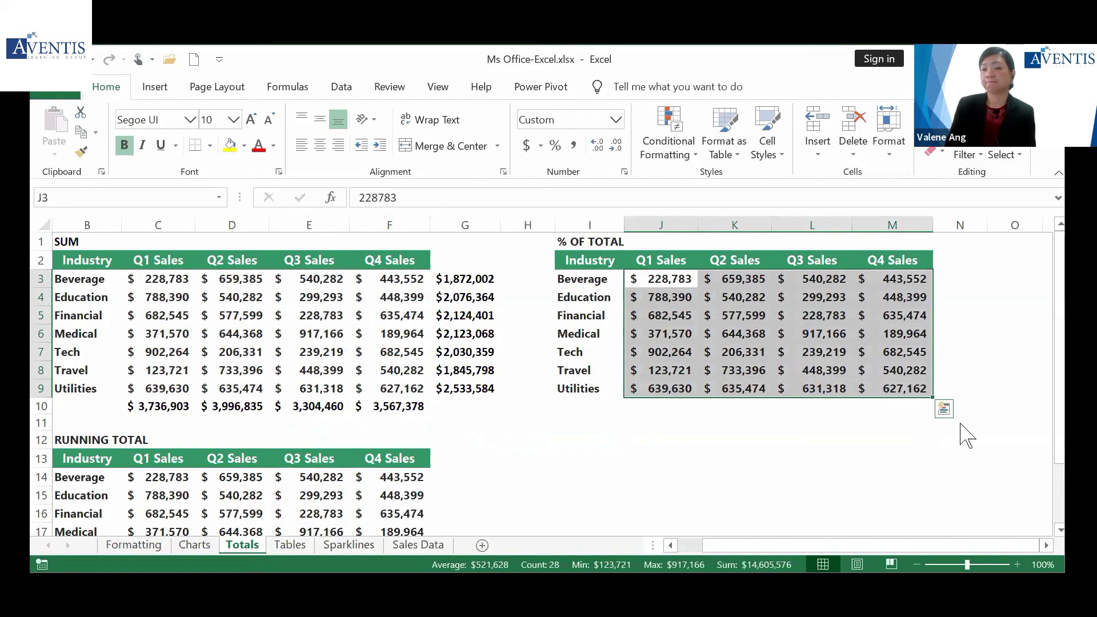
pyautogui.click(944, 409)
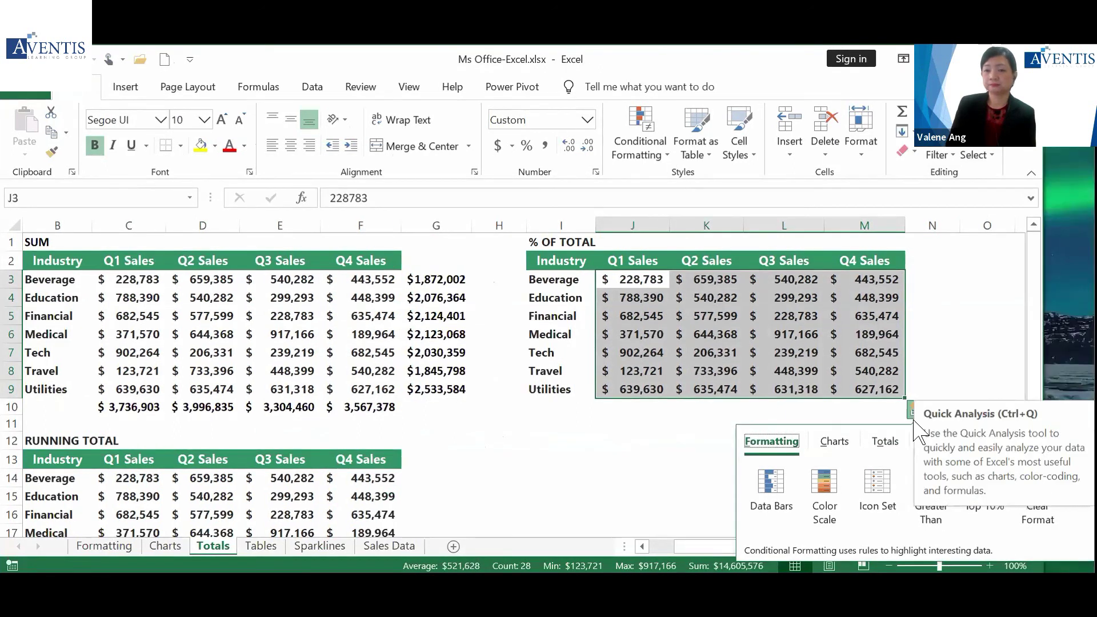
pyautogui.click(886, 440)
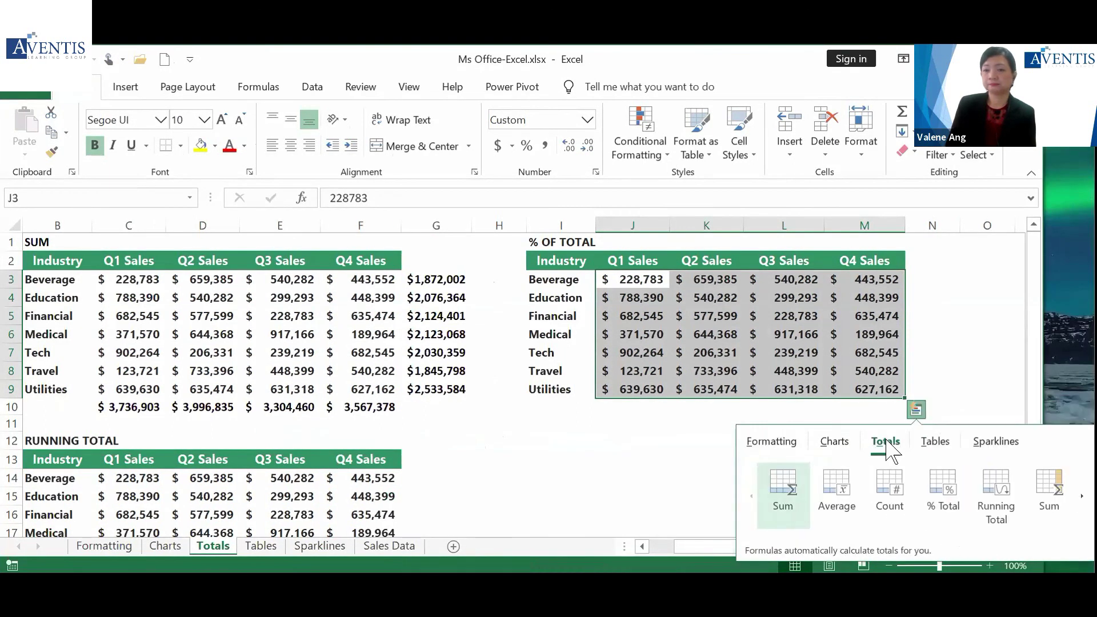
pyautogui.click(931, 490)
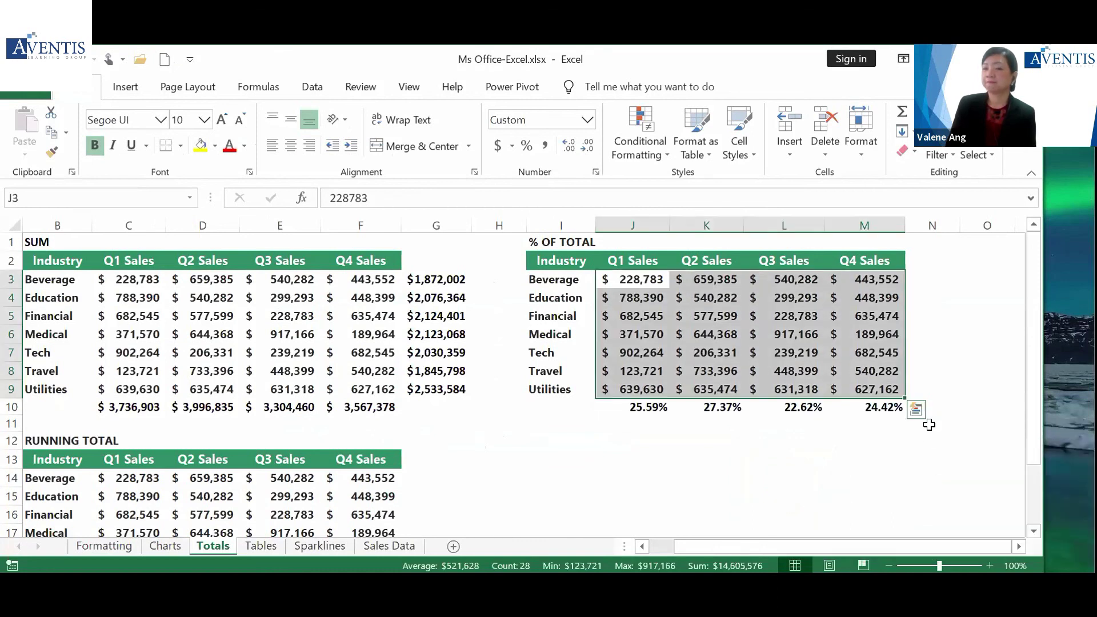
# Add each industry's % Total in column N, beside J3:M9, with Quick Analysis
pyautogui.click(918, 410)
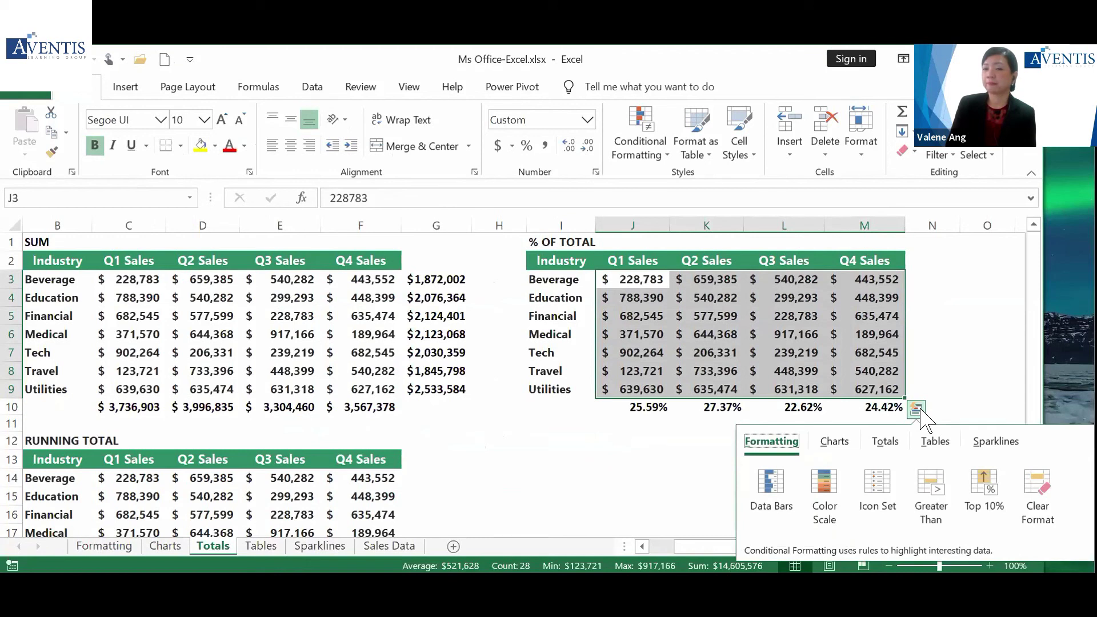
pyautogui.click(900, 450)
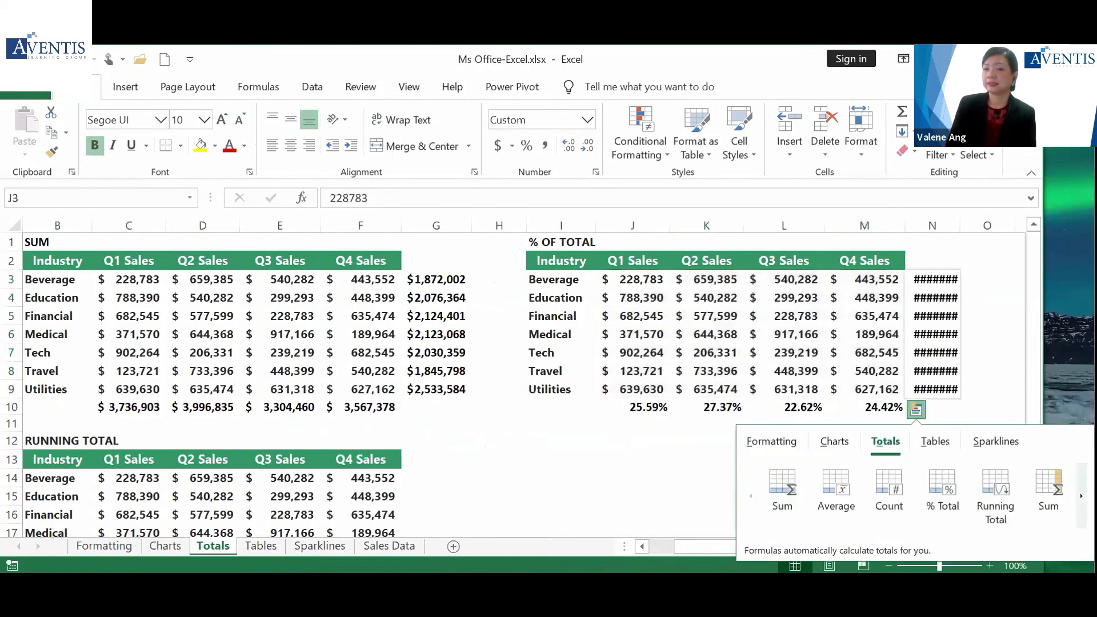
pyautogui.click(1082, 496)
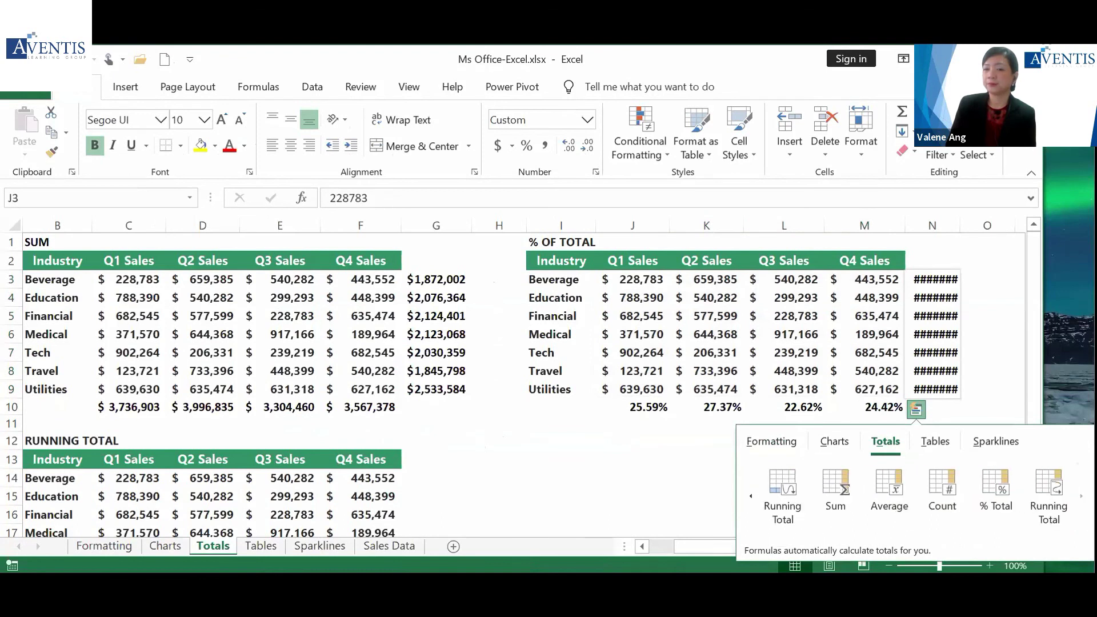
pyautogui.click(1004, 496)
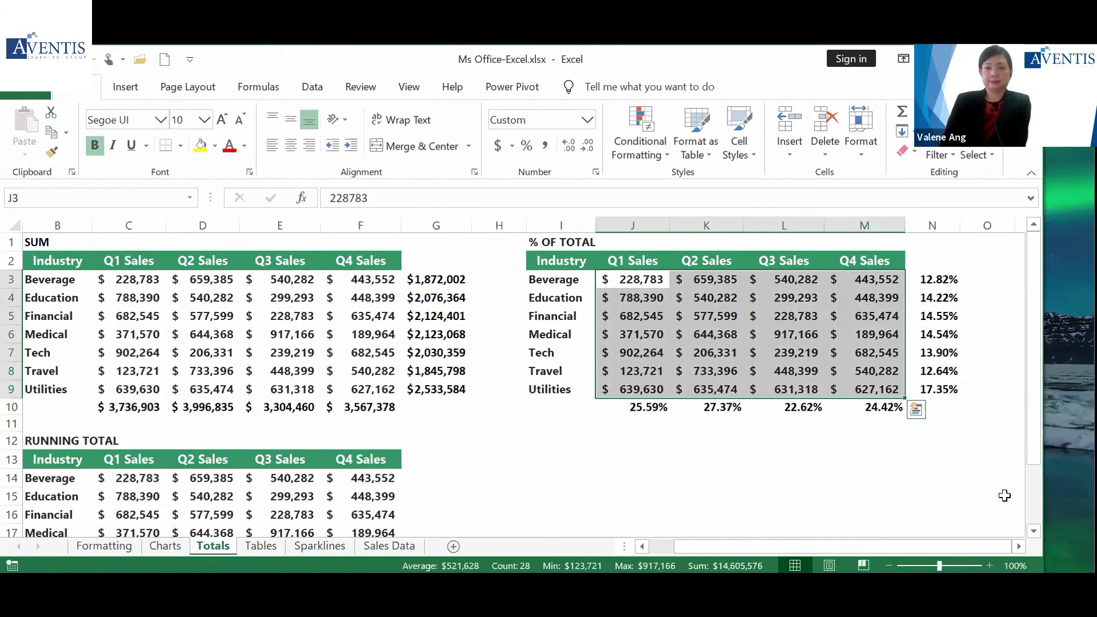
pyautogui.click(869, 474)
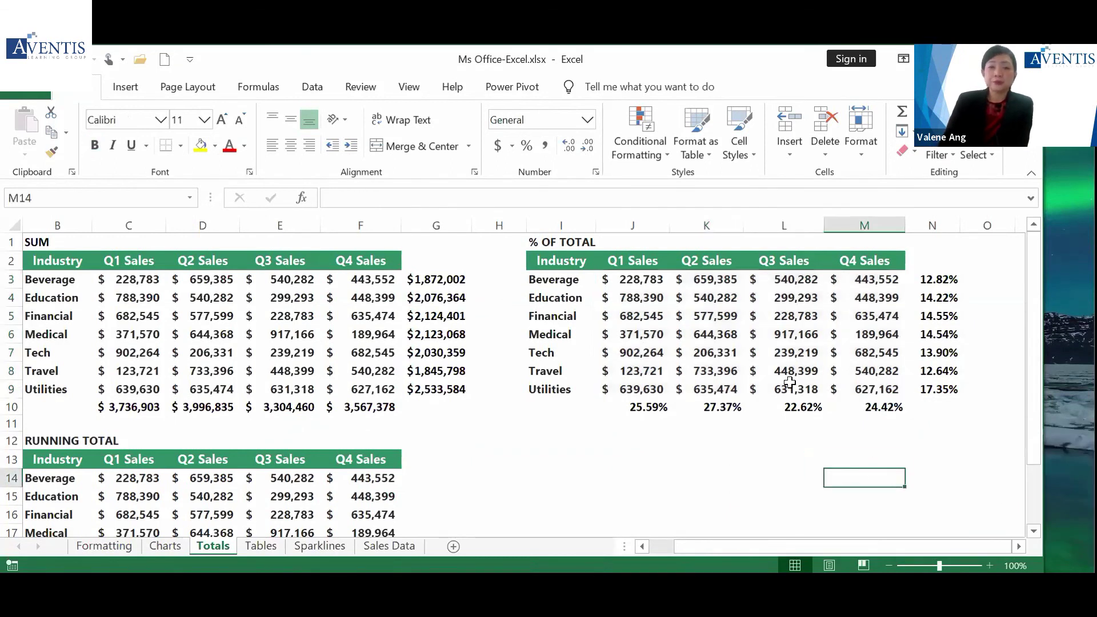
# Review the quarterly percentages in row 10, and total the industry percentages N3:N9 in cell N10 with AutoSum
pyautogui.moveTo(631, 279); pyautogui.dragTo(633, 389)
pyautogui.click(628, 407)
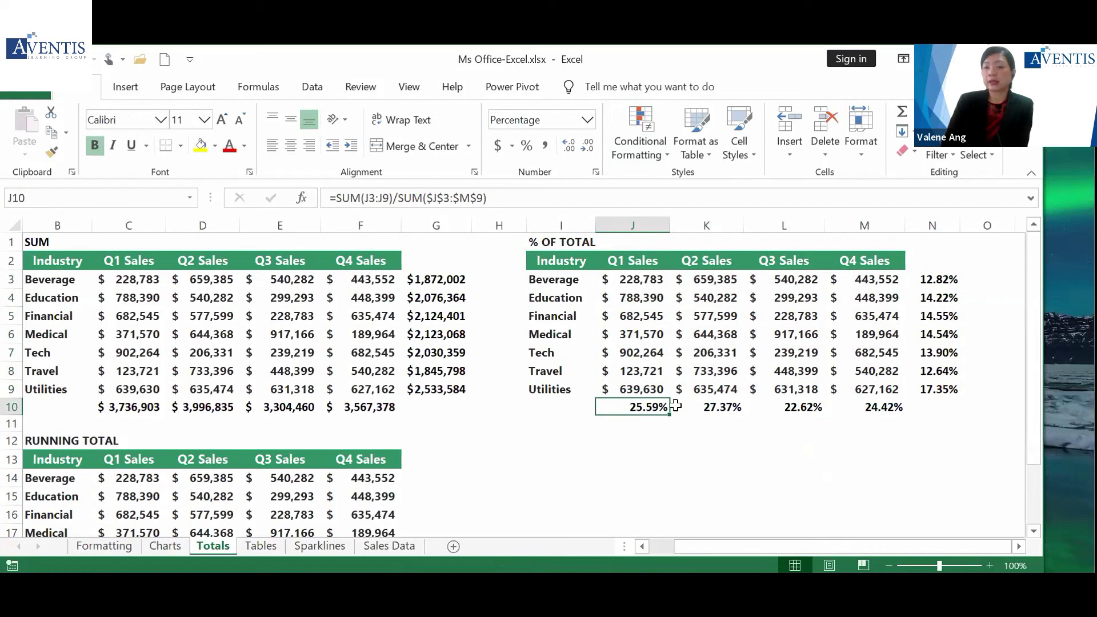
pyautogui.moveTo(670, 413); pyautogui.dragTo(857, 407)
pyautogui.click(931, 407)
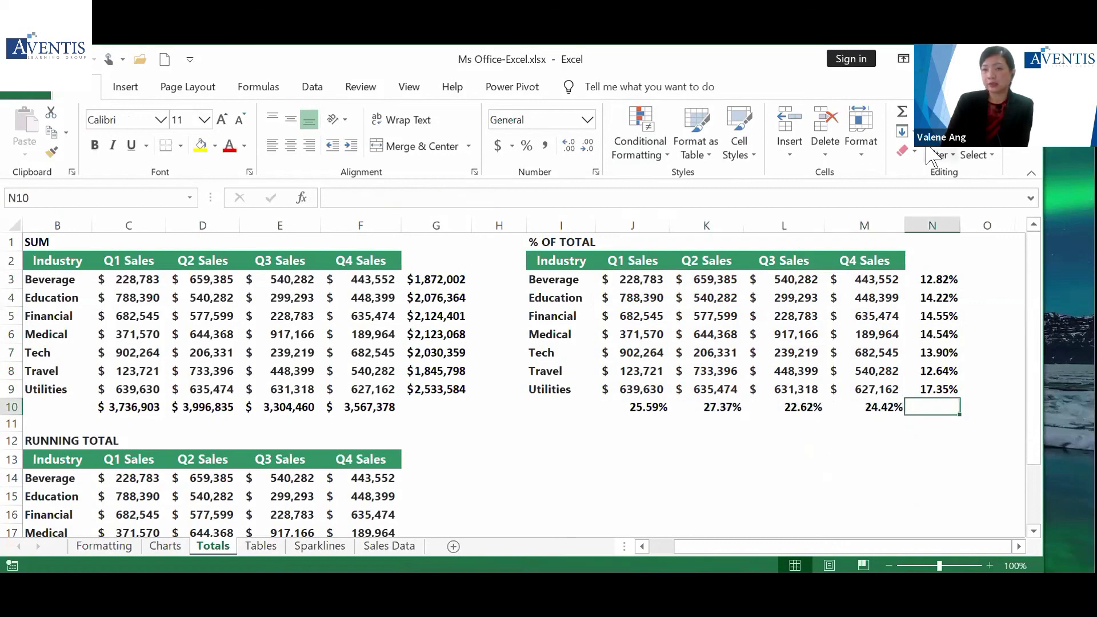
pyautogui.click(901, 111)
pyautogui.click(901, 113)
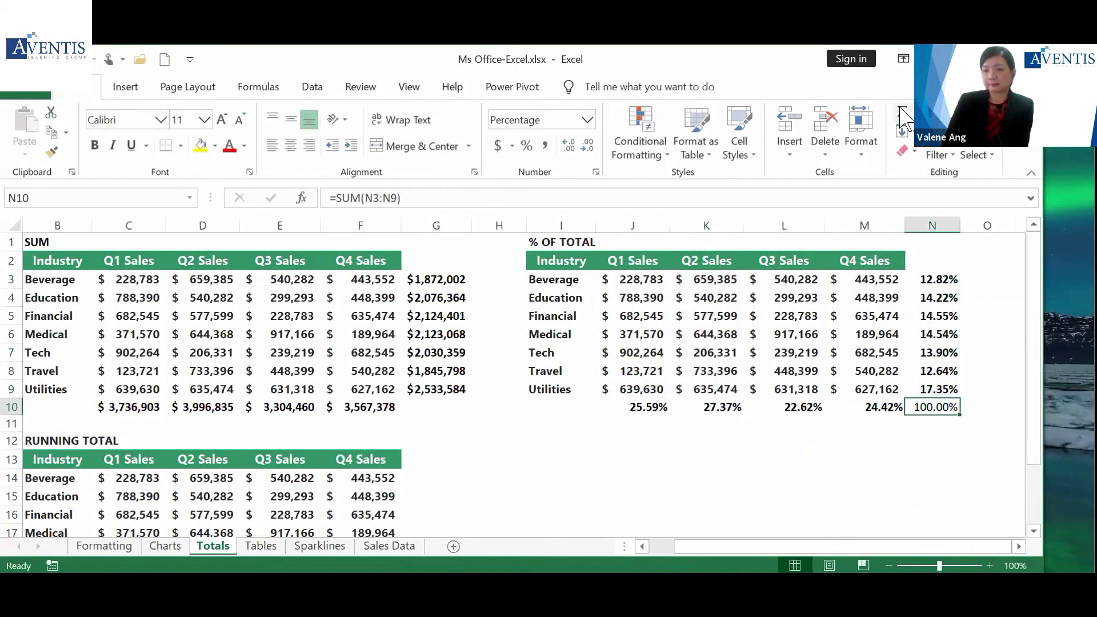
pyautogui.click(835, 463)
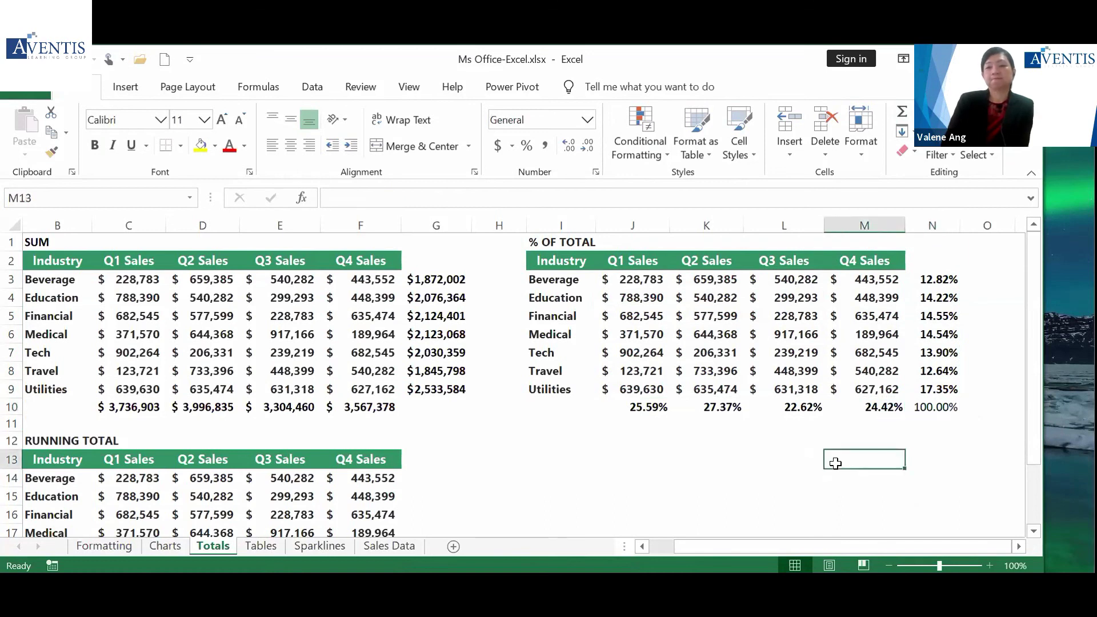
# Inspect the % Total formula for Q1 Sales in cell J10
pyautogui.click(632, 262)
pyautogui.click(649, 394)
pyautogui.click(649, 402)
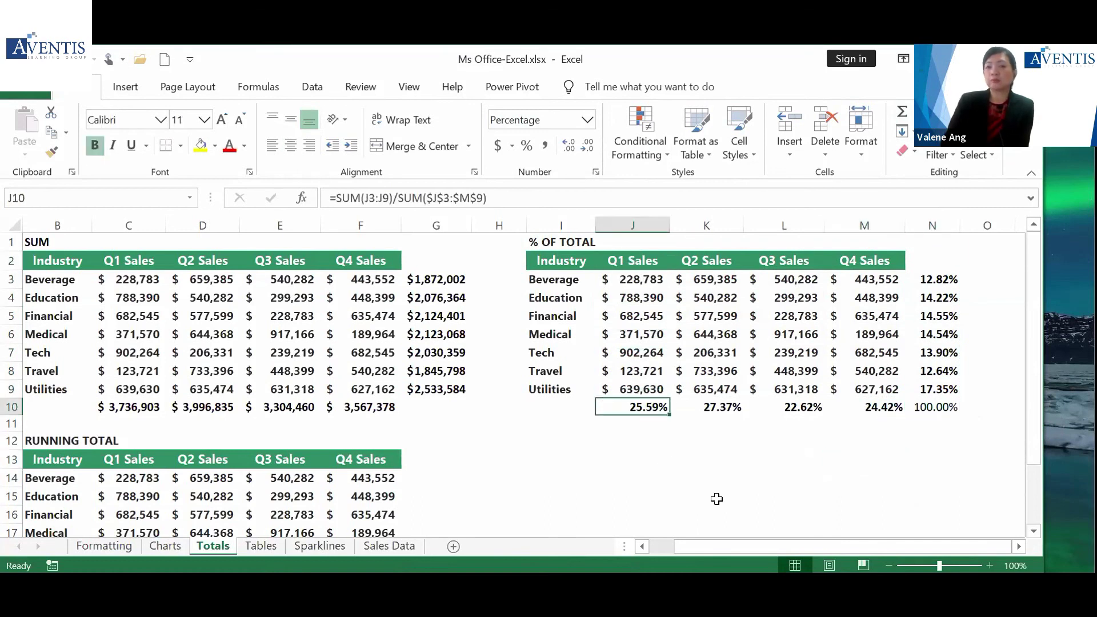
# Examine the RUNNING TOTAL table by highlighting the cumulative ranges C14:F14, C14:F15 and C14:F16 alongside column G
pyautogui.click(716, 547)
pyautogui.moveTo(713, 546); pyautogui.dragTo(688, 546)
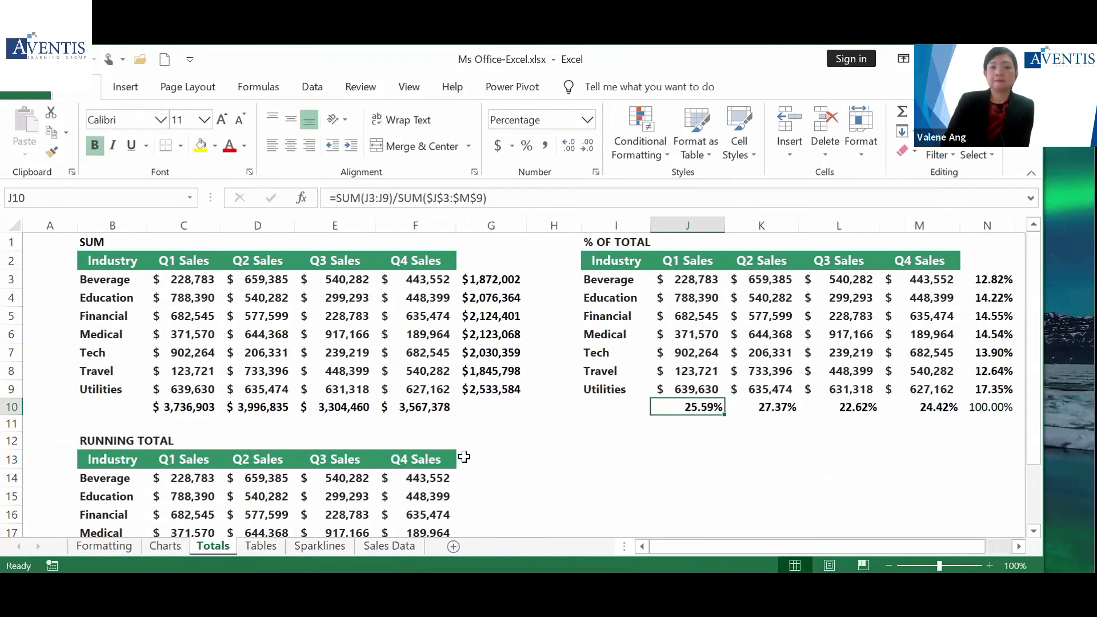
pyautogui.scroll(-3, 464, 456)
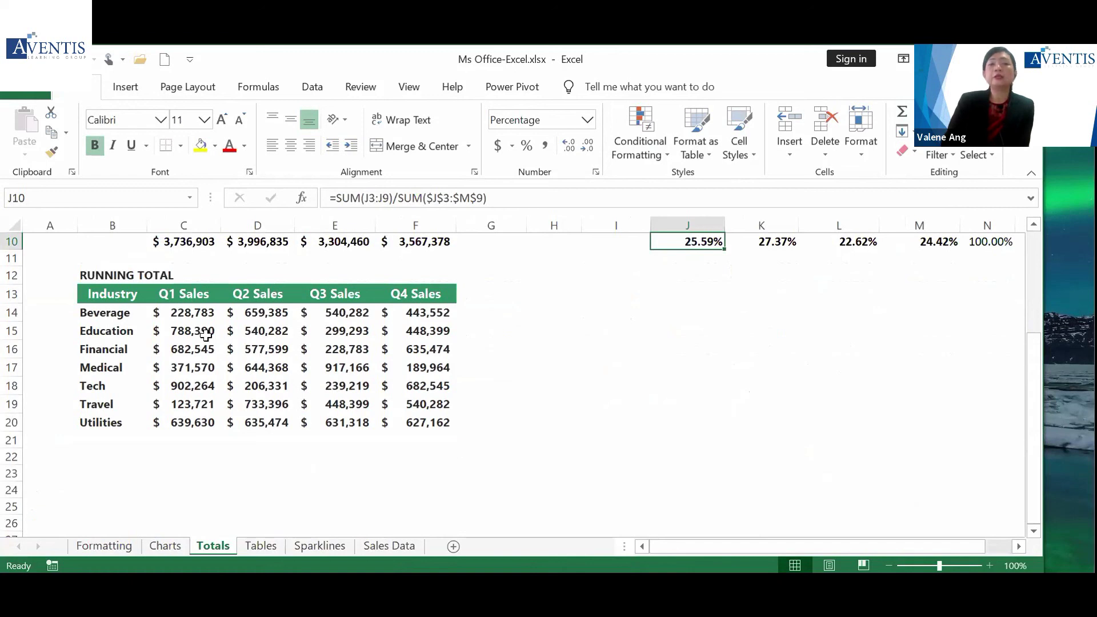
pyautogui.moveTo(190, 315); pyautogui.dragTo(392, 315)
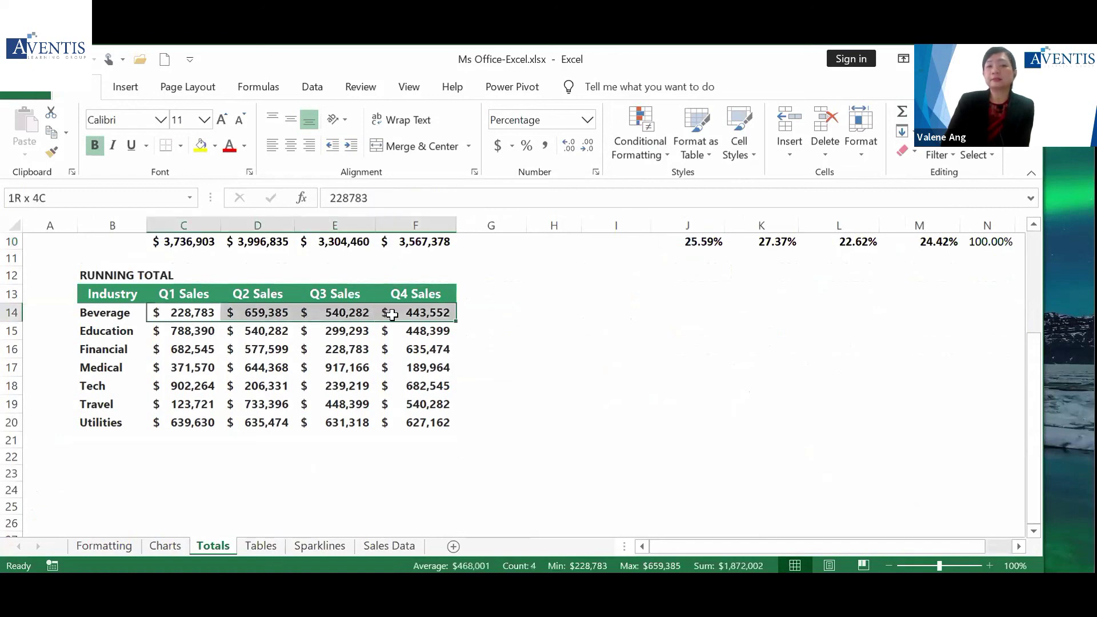
pyautogui.click(482, 311)
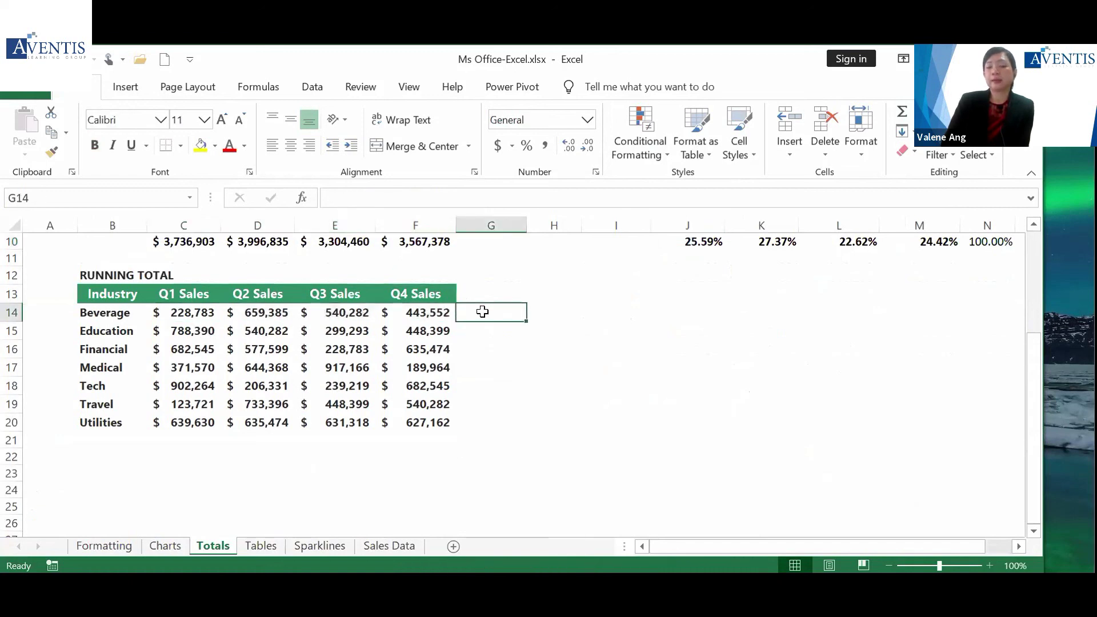
pyautogui.moveTo(194, 313); pyautogui.dragTo(403, 323)
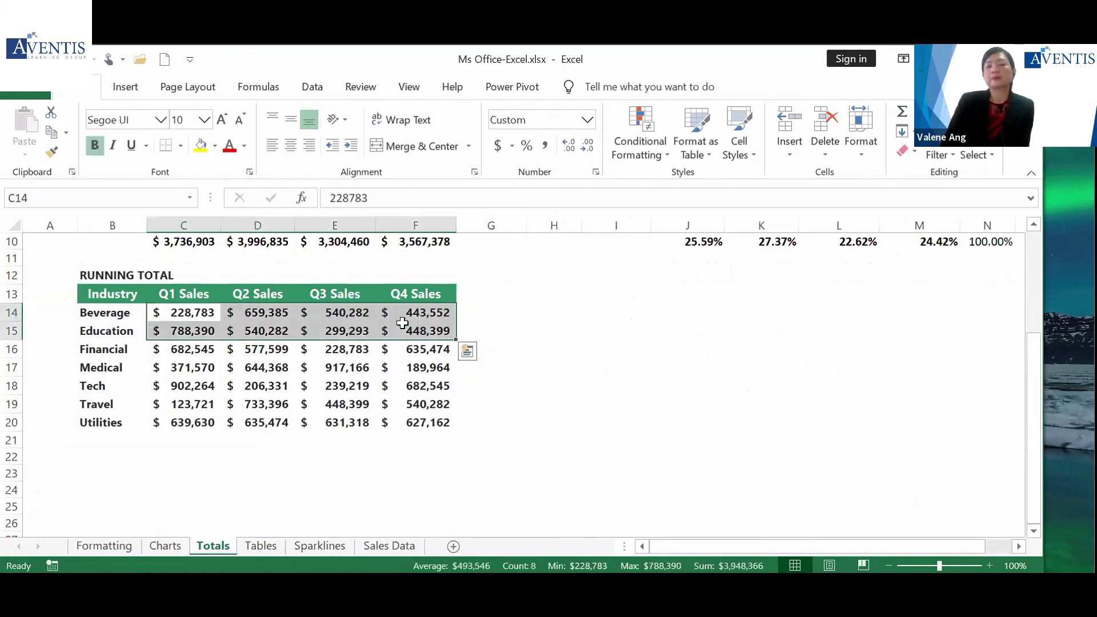
pyautogui.click(484, 333)
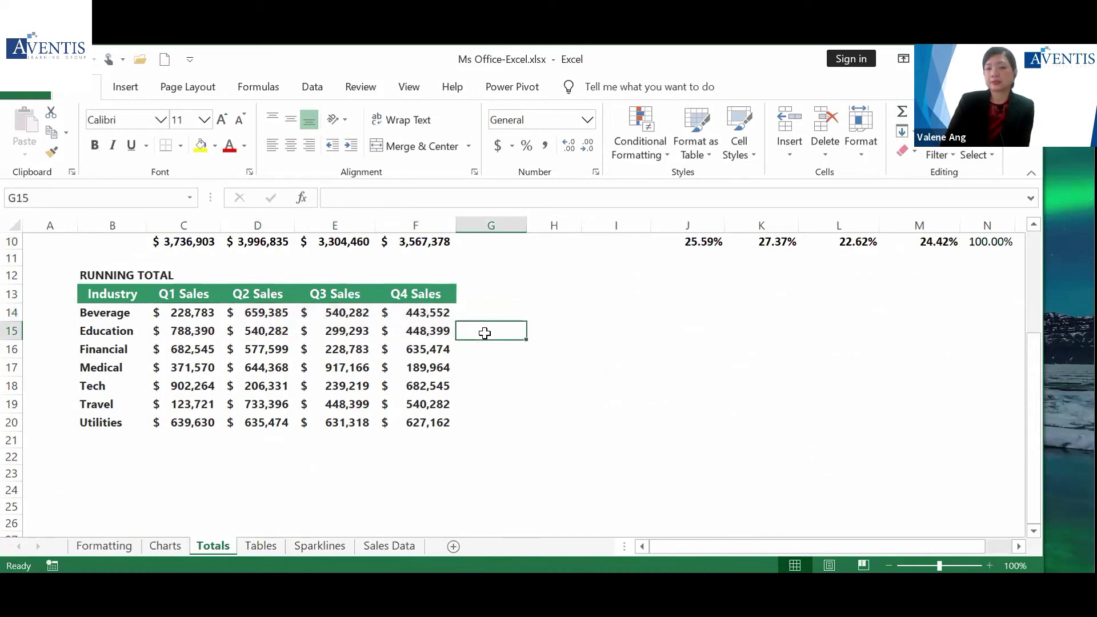
pyautogui.moveTo(185, 314); pyautogui.dragTo(400, 347)
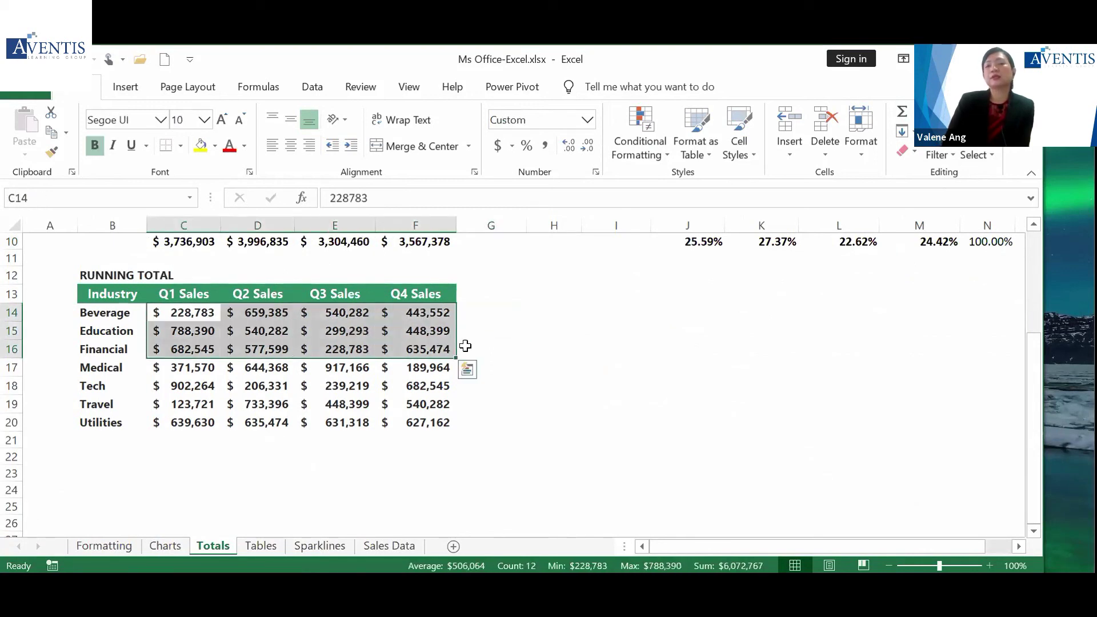
pyautogui.click(465, 346)
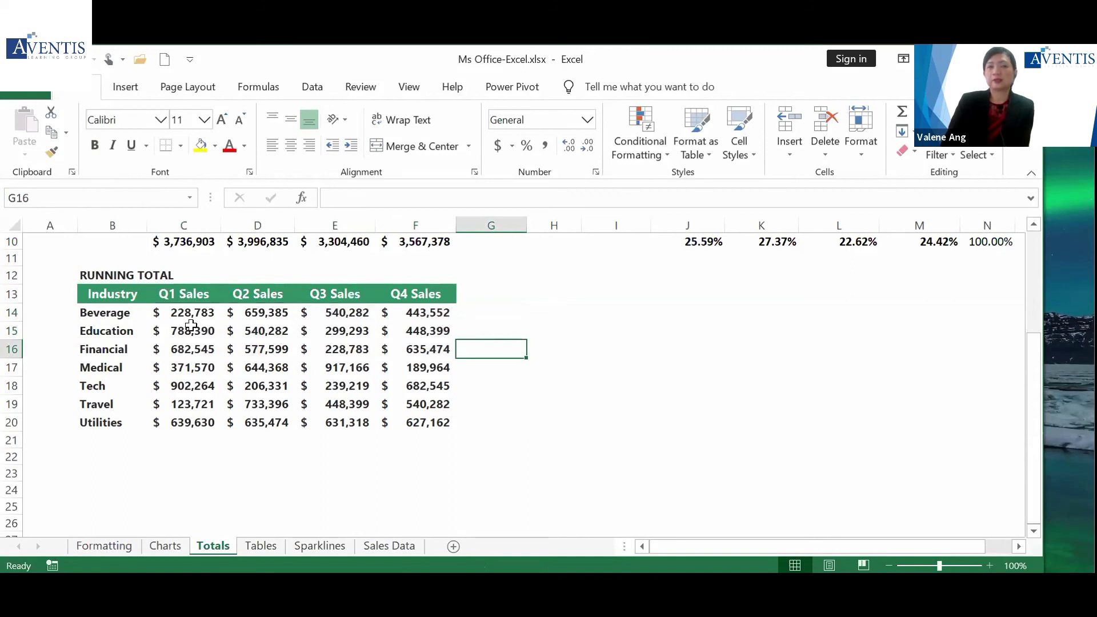
# Add a running total for each industry in column G from C14:F20 with Quick Analysis, and autofit column G
pyautogui.moveTo(183, 313); pyautogui.dragTo(406, 417)
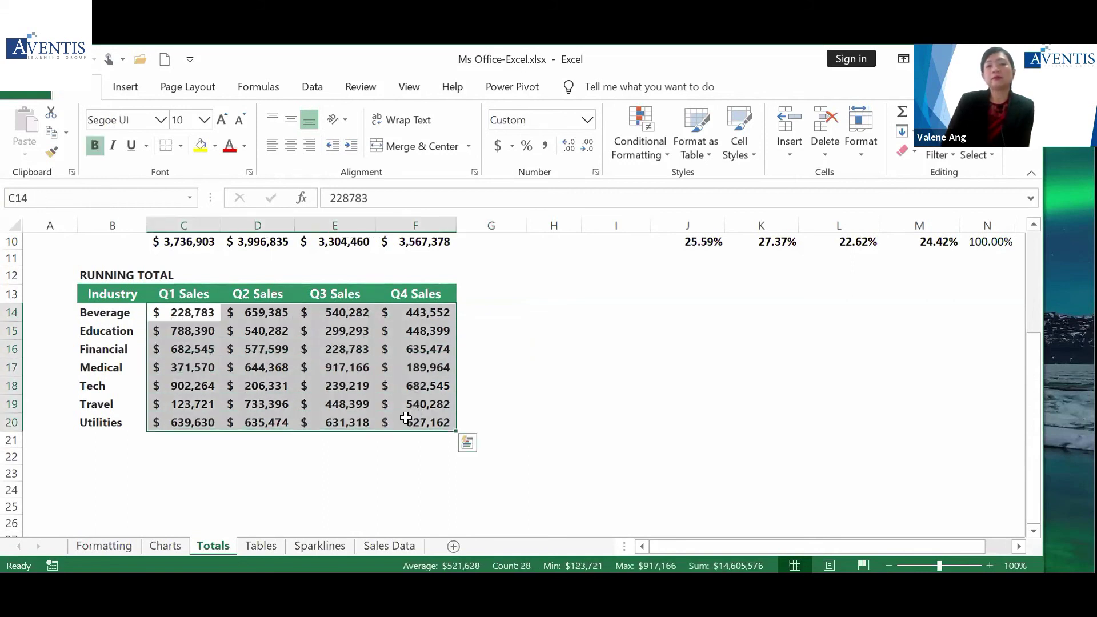
pyautogui.click(466, 445)
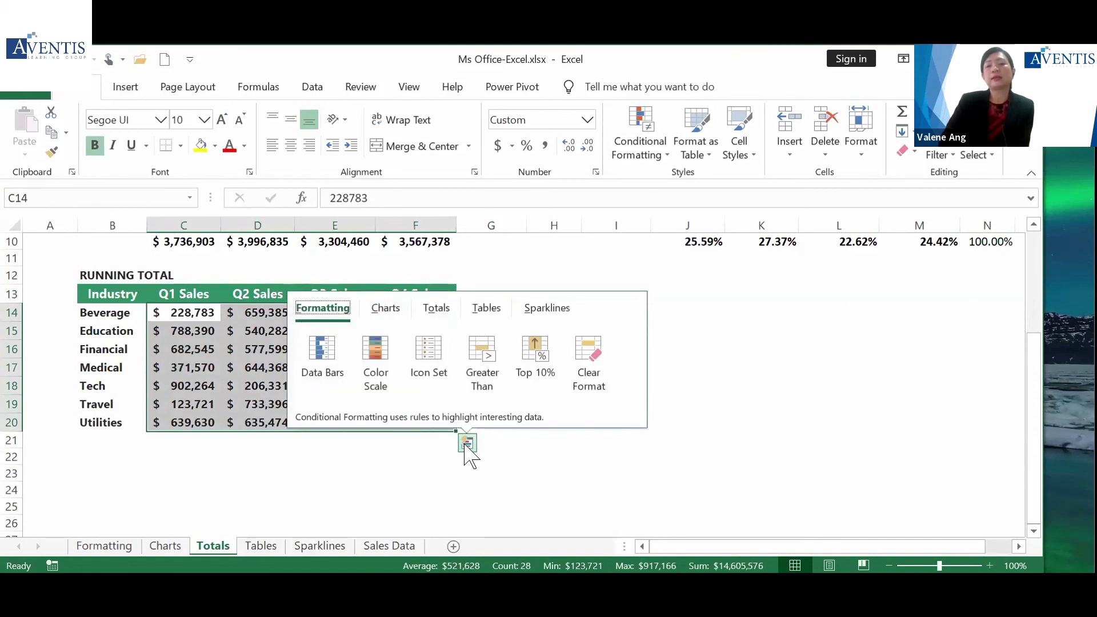
pyautogui.click(436, 311)
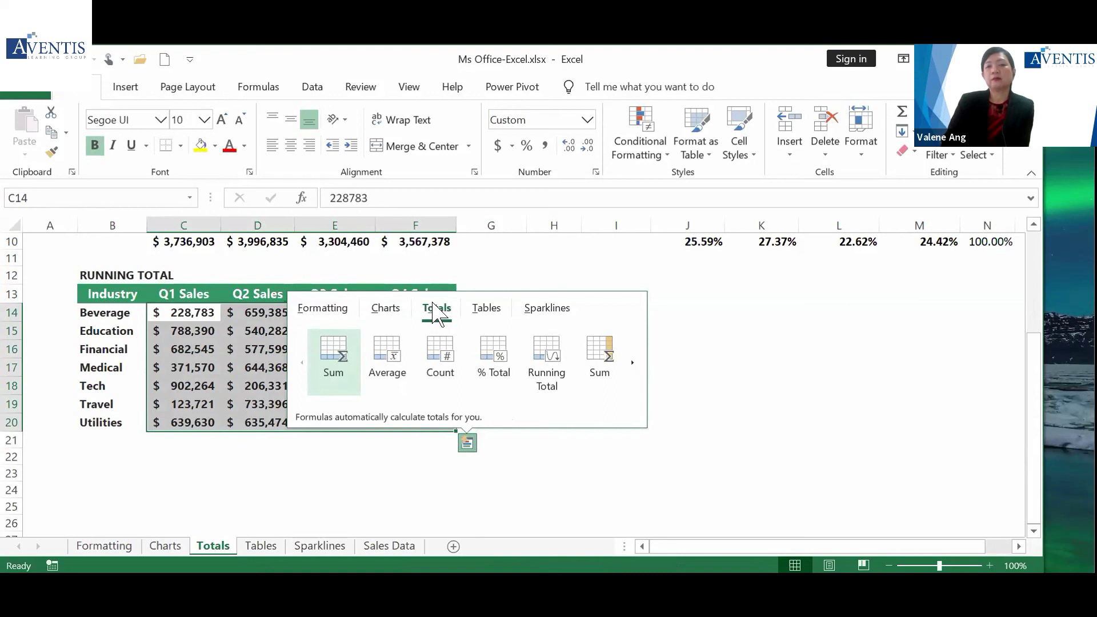
pyautogui.click(632, 361)
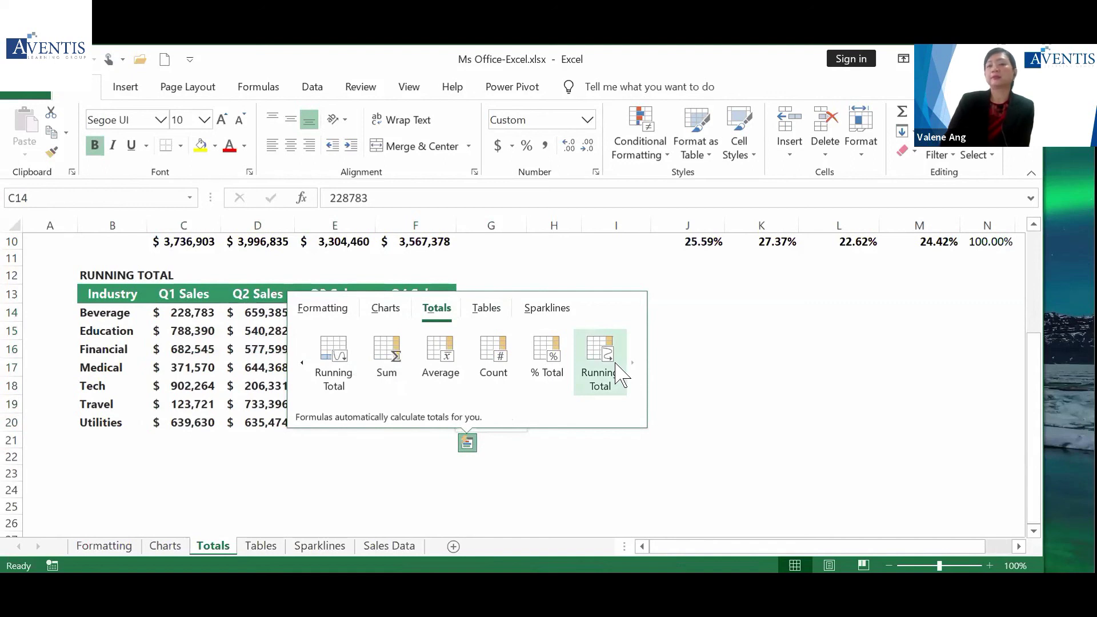
pyautogui.click(619, 373)
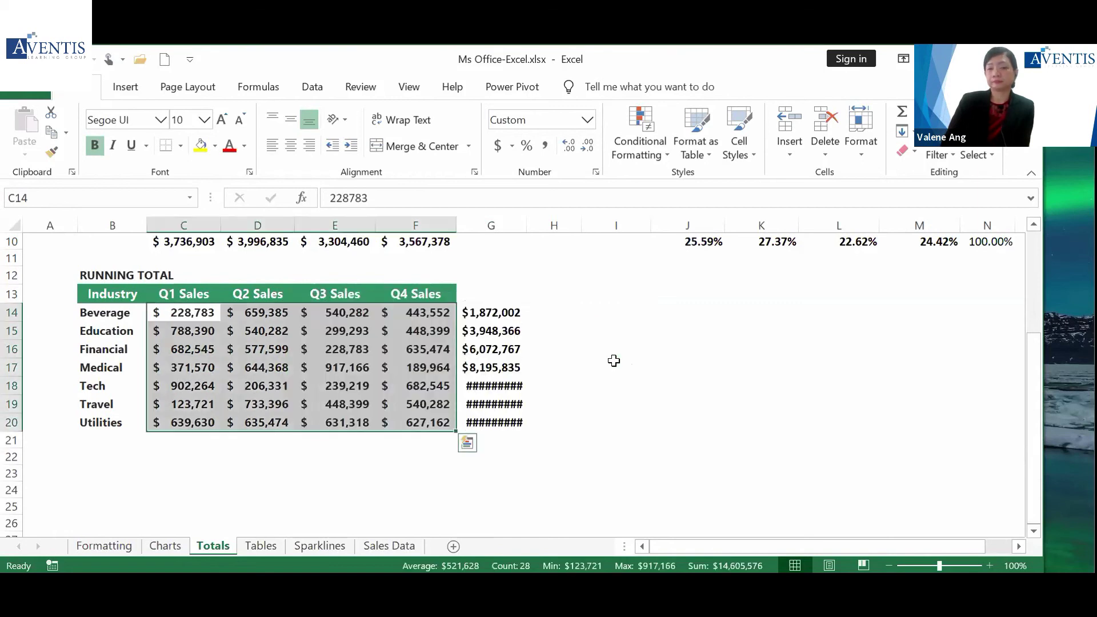
pyautogui.doubleClick(528, 226)
pyautogui.click(571, 273)
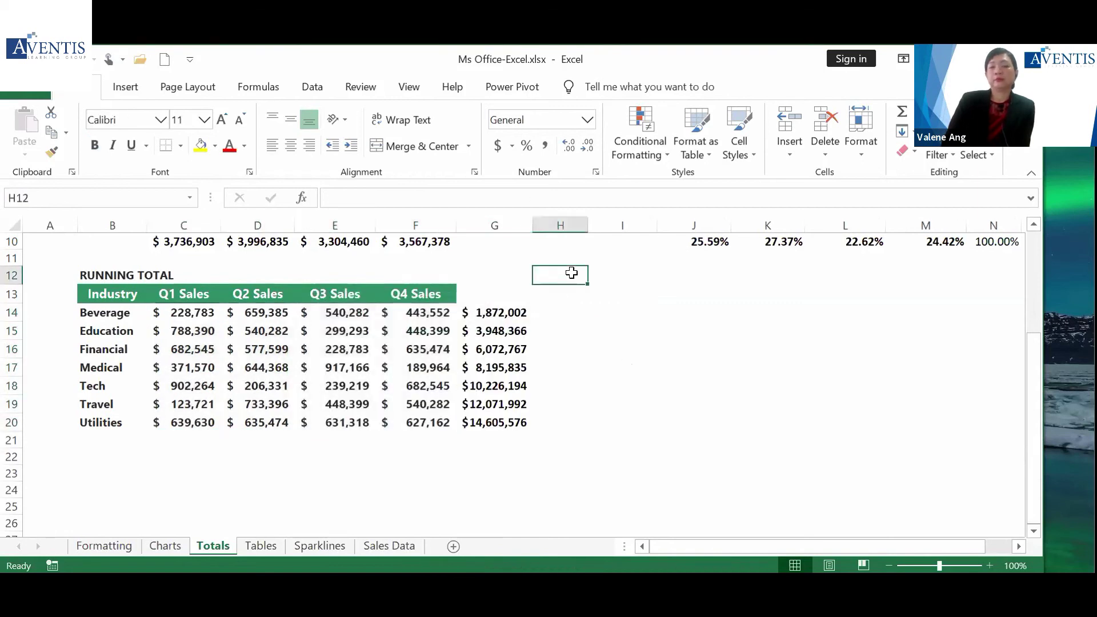
# Compare the industries' quarterly sales rows with the running totals in G14:G20
pyautogui.moveTo(164, 315); pyautogui.dragTo(426, 313)
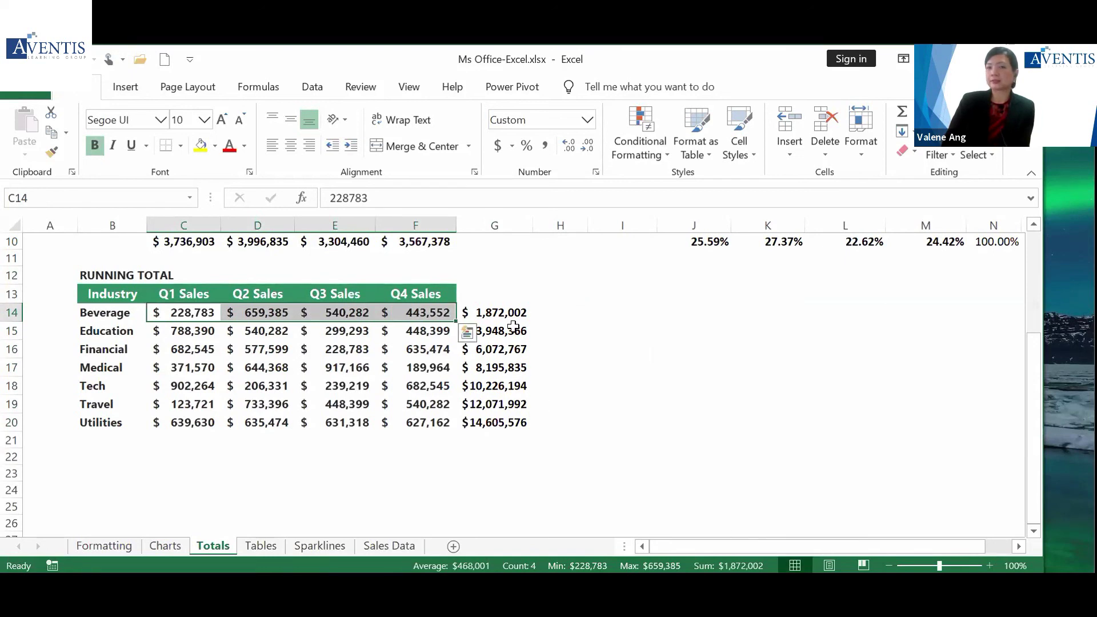
pyautogui.moveTo(183, 320); pyautogui.dragTo(411, 325)
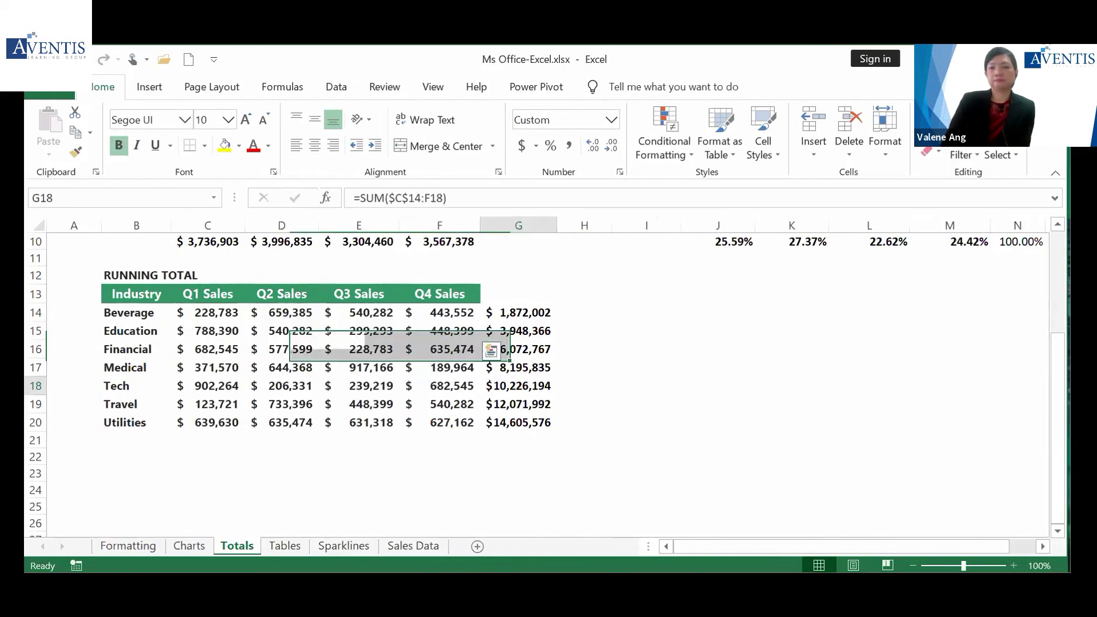
pyautogui.click(495, 386)
pyautogui.moveTo(490, 314); pyautogui.dragTo(522, 418)
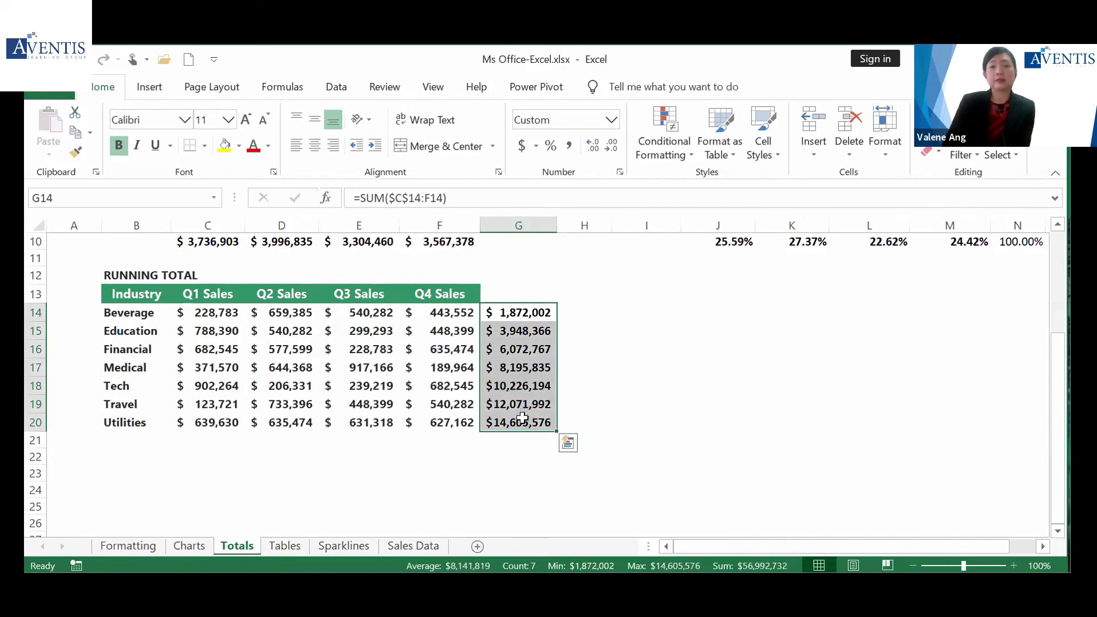
# Inspect the Beverage running total formula in G14, highlighting its absolute reference $C$14
pyautogui.click(365, 331)
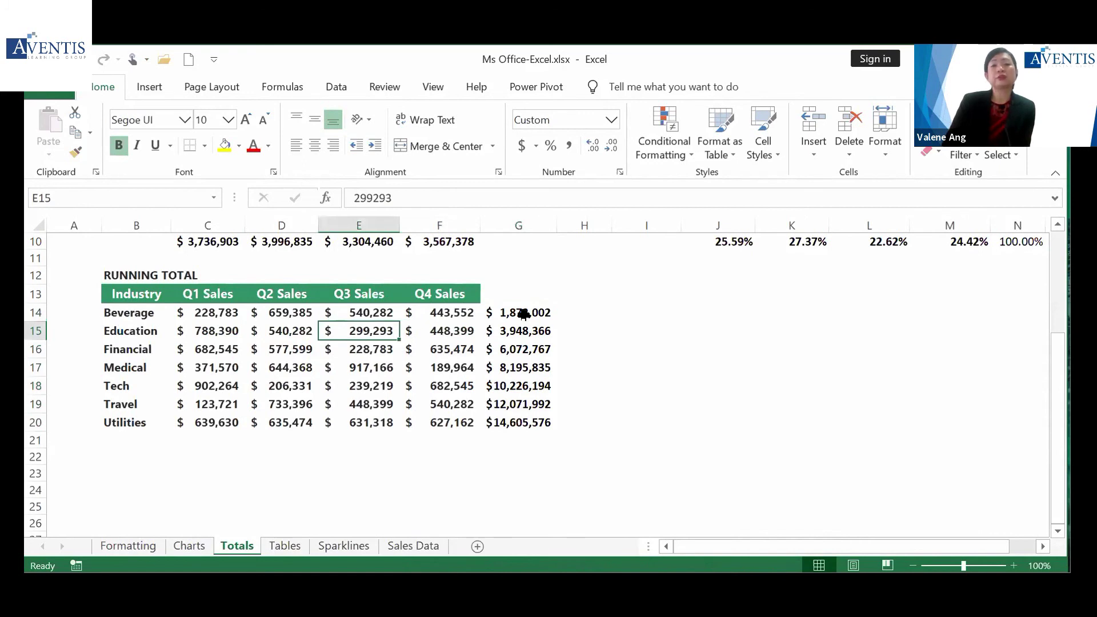
pyautogui.click(524, 313)
pyautogui.doubleClick(521, 313)
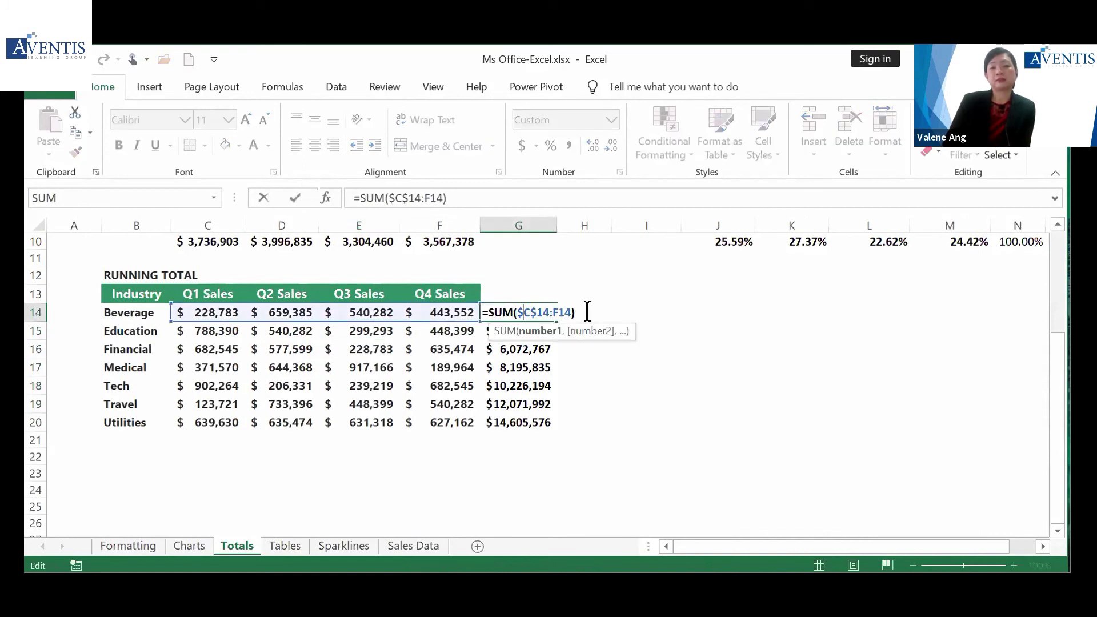
pyautogui.doubleClick(546, 313)
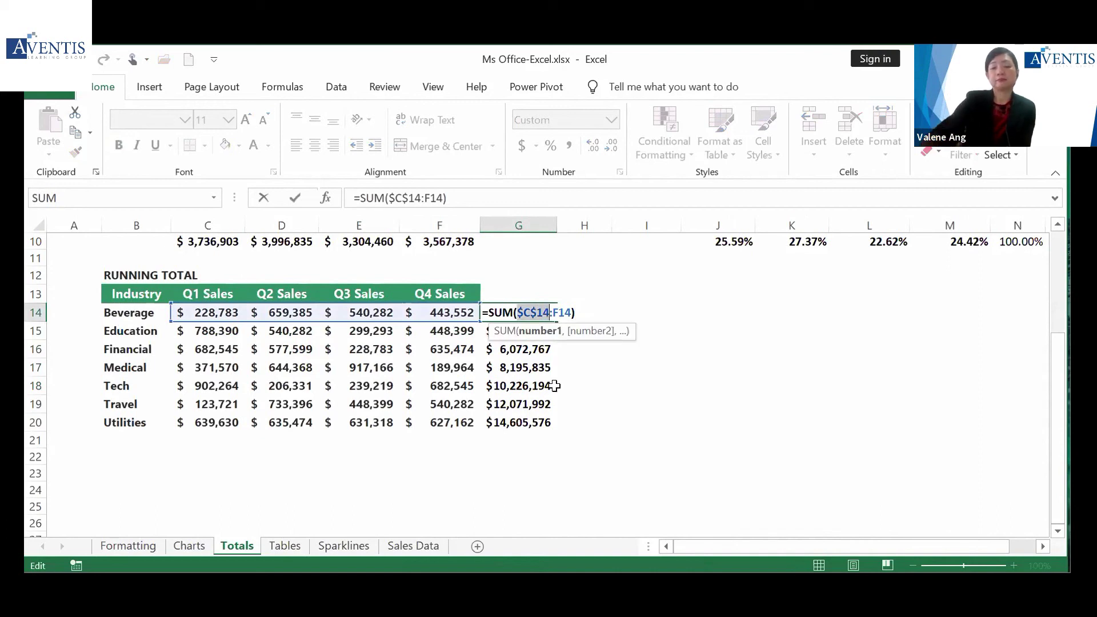
pyautogui.press('Return')
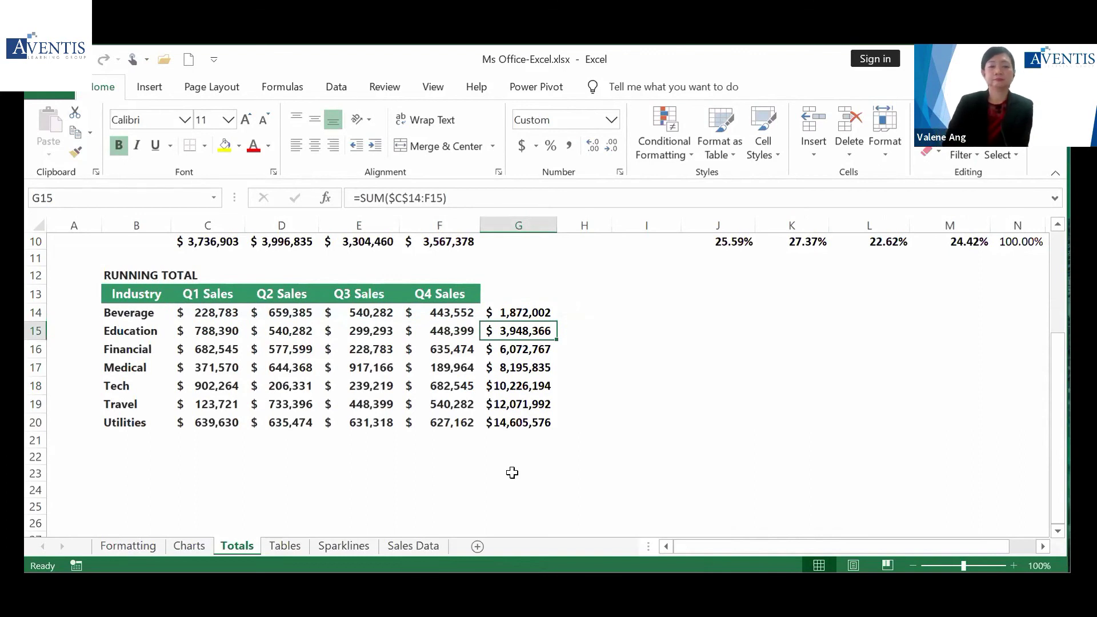
# On the Tables sheet, convert the whole sales data range into a table with Quick Analysis
pyautogui.click(285, 545)
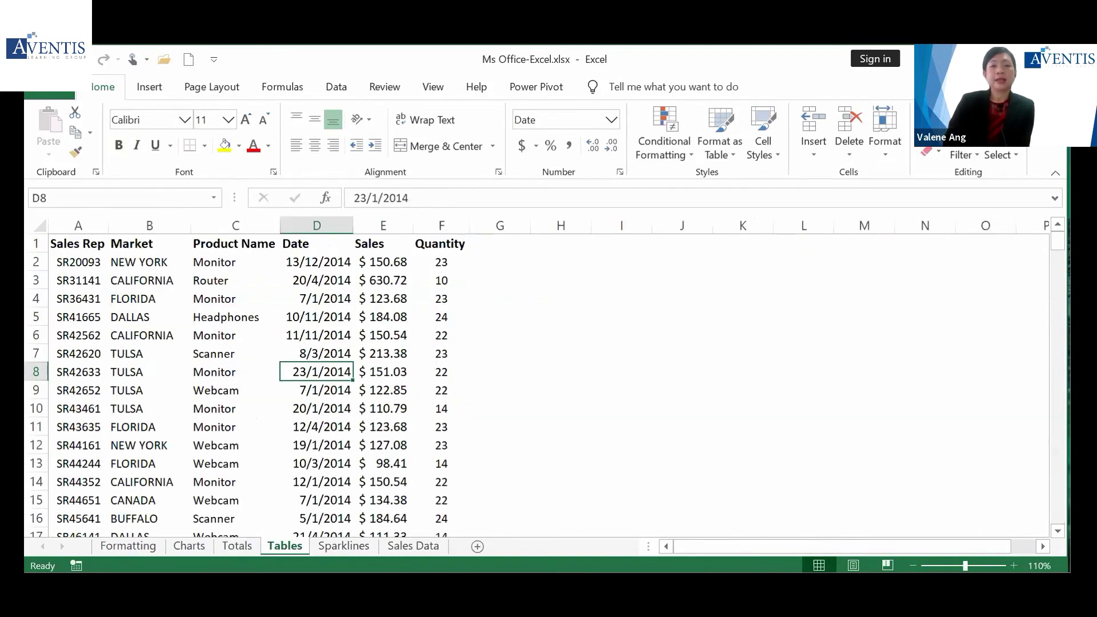
pyautogui.click(215, 294)
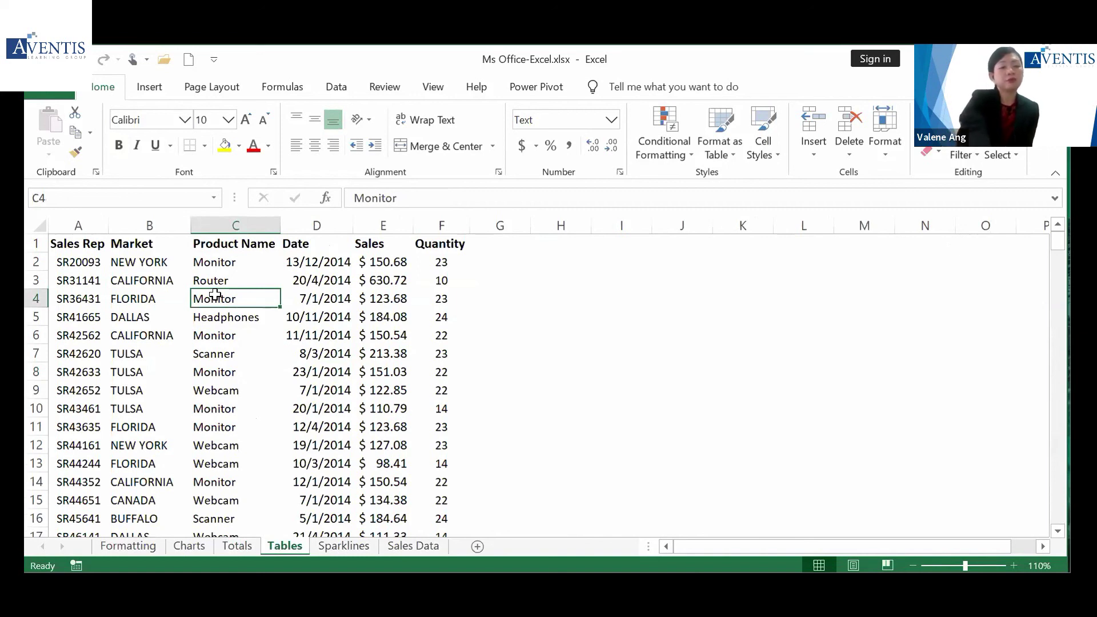
pyautogui.hotkey('ctrl', 'a')
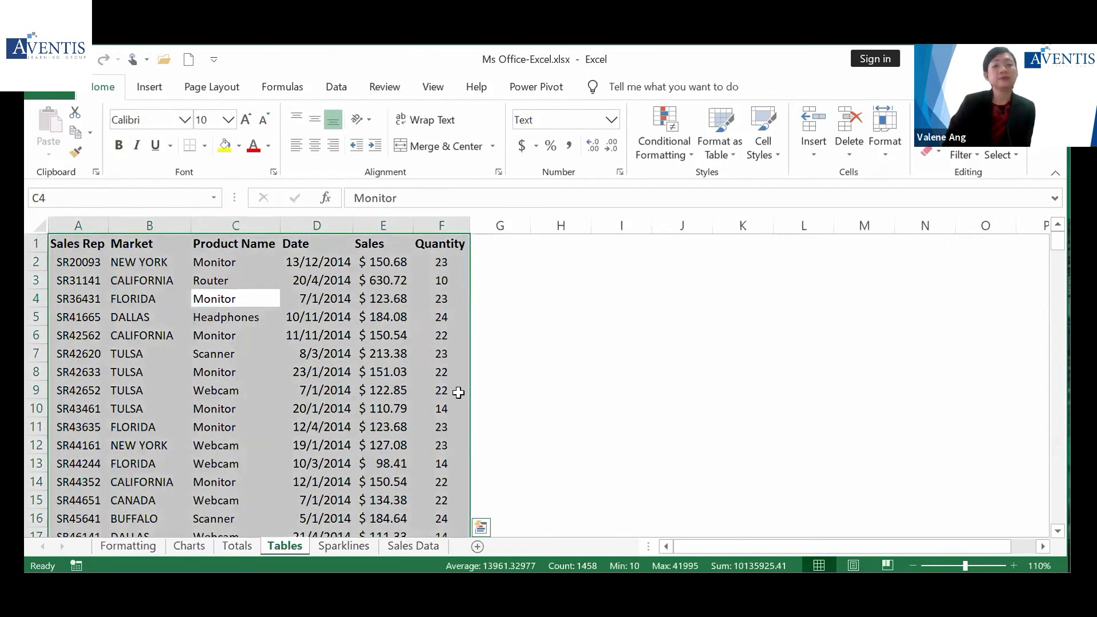
pyautogui.click(481, 526)
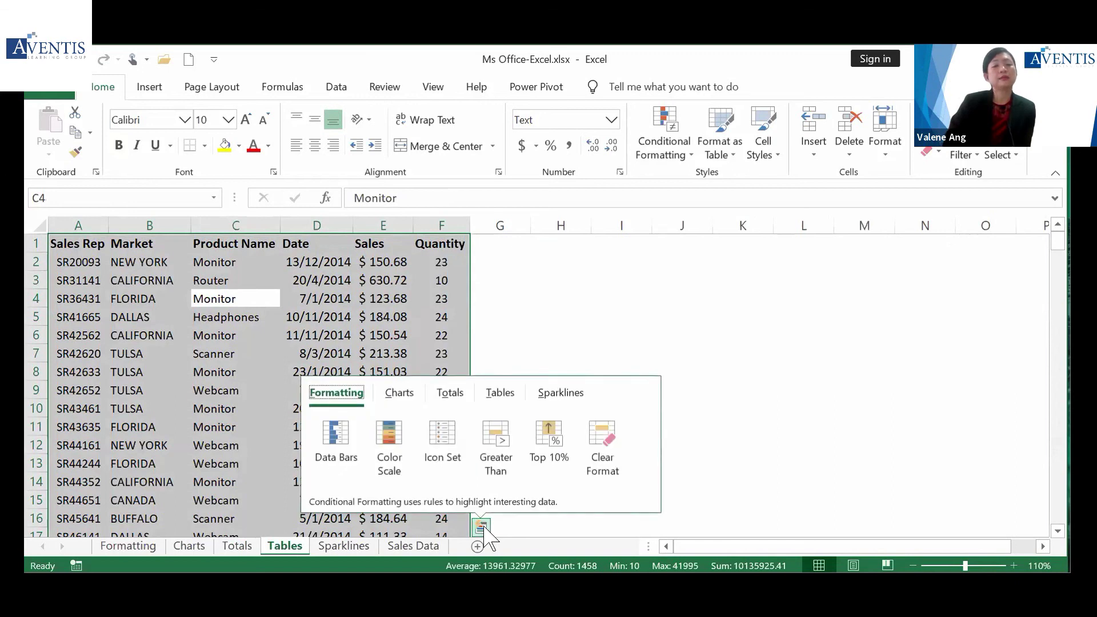
pyautogui.click(500, 393)
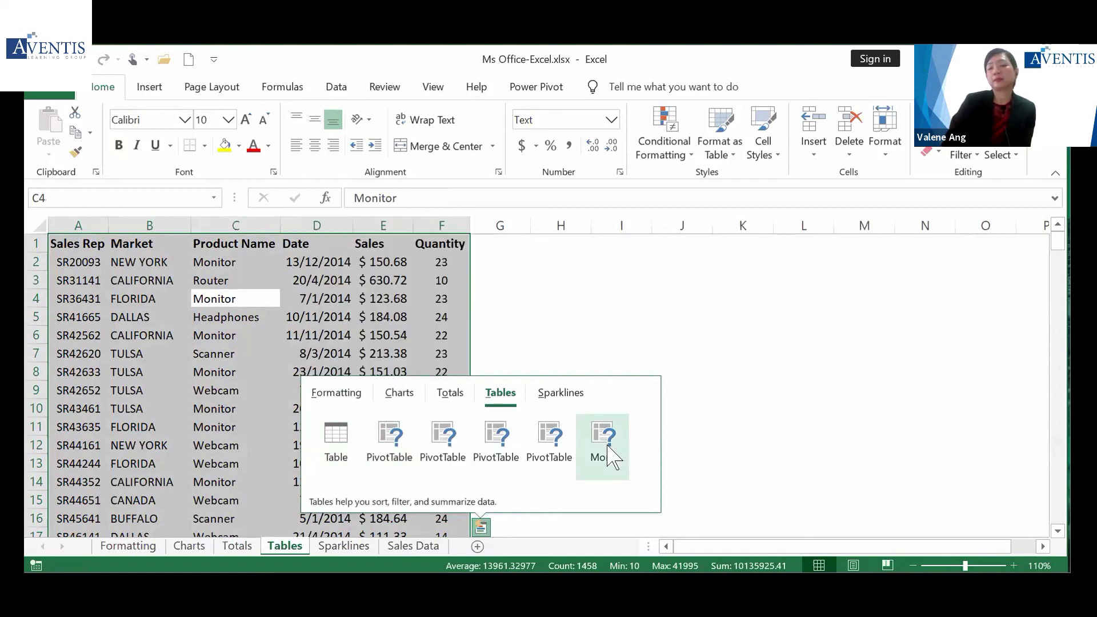
pyautogui.click(338, 441)
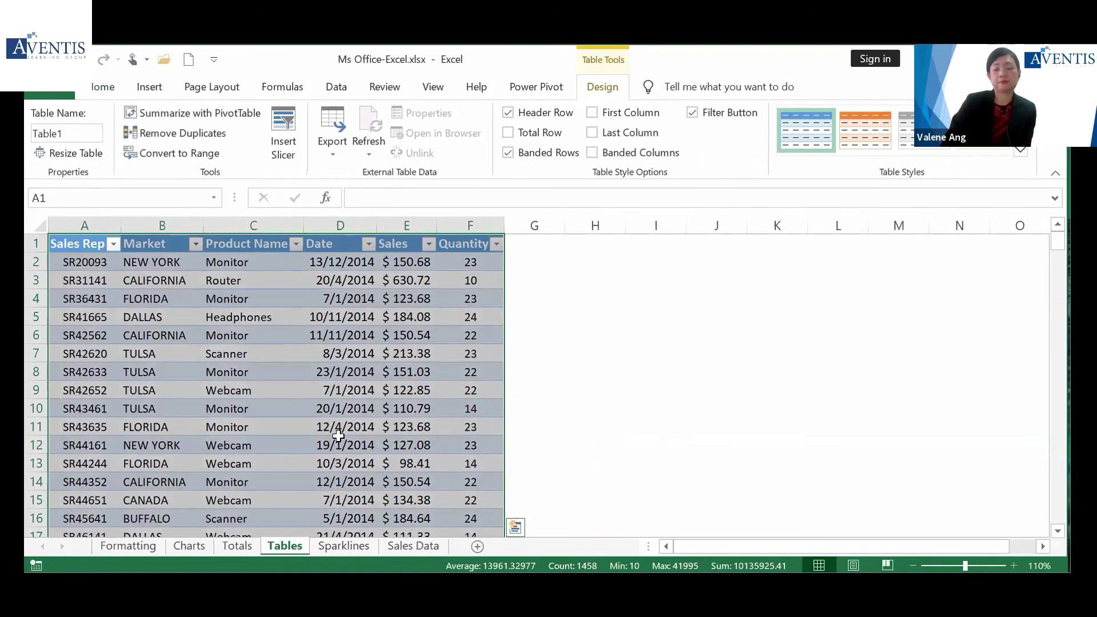
pyautogui.click(333, 315)
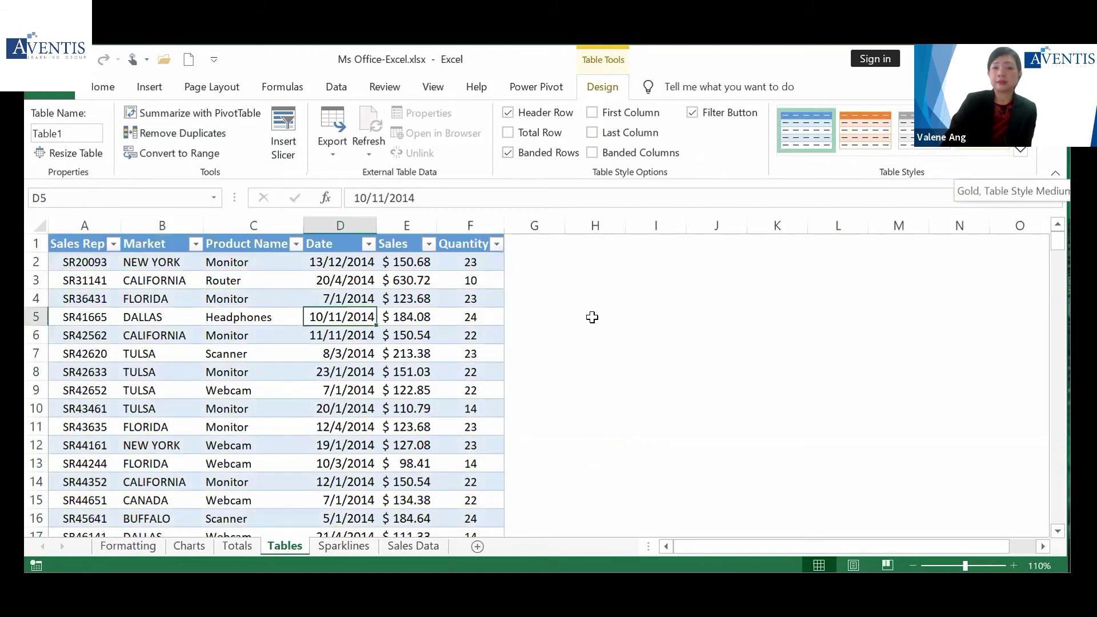
pyautogui.click(659, 324)
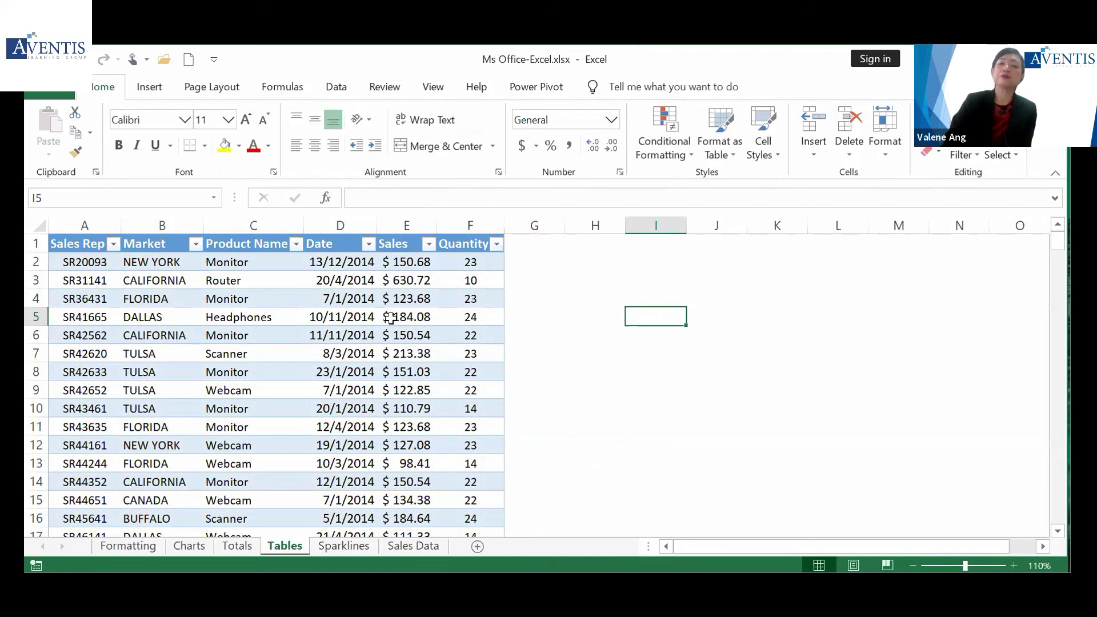
# Look at the sort and filter options for the table's Date and Sales columns
pyautogui.click(316, 324)
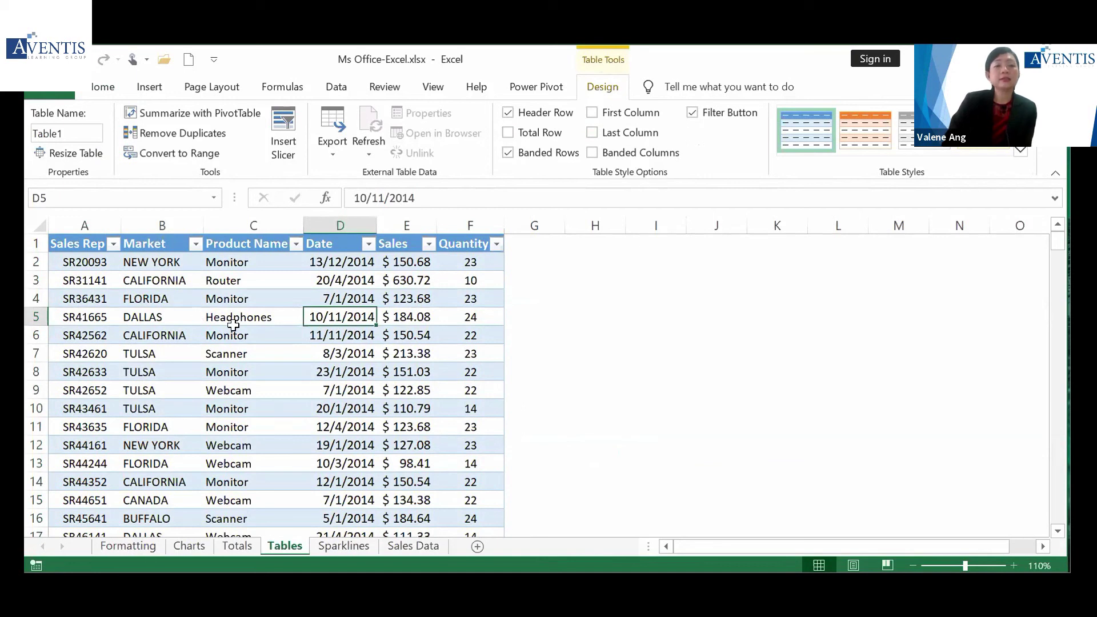
pyautogui.click(369, 245)
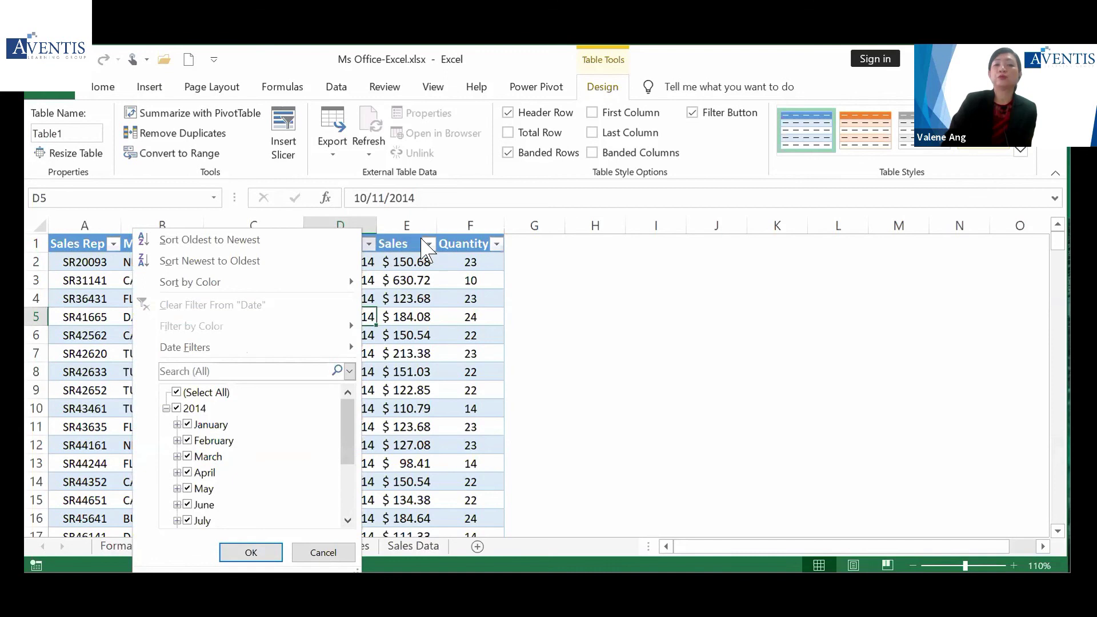
pyautogui.click(429, 244)
pyautogui.click(429, 244)
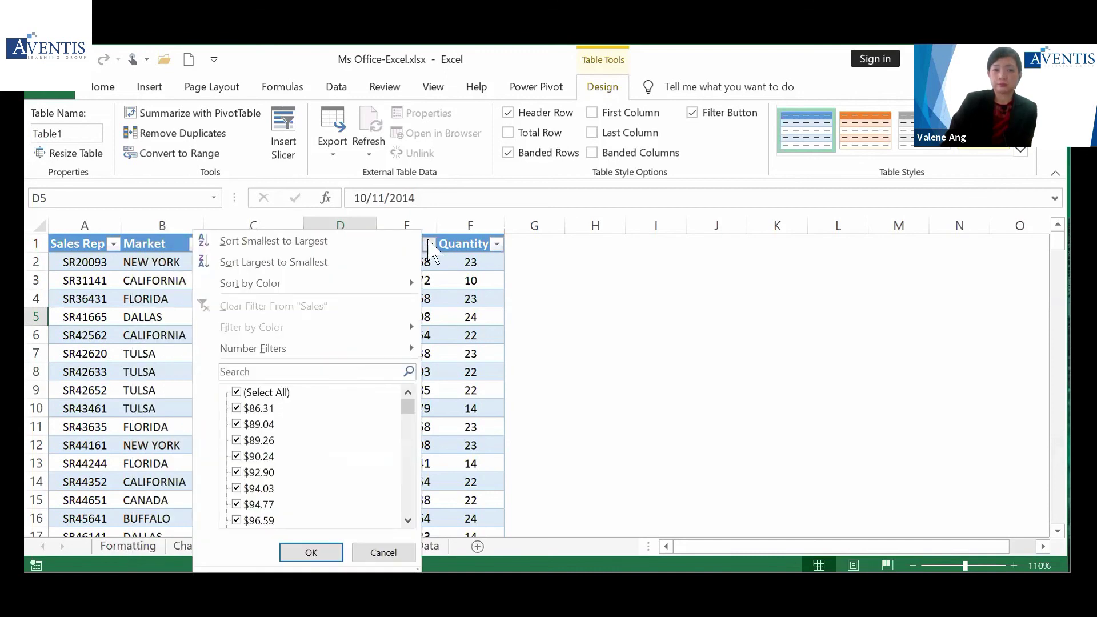
pyautogui.click(144, 315)
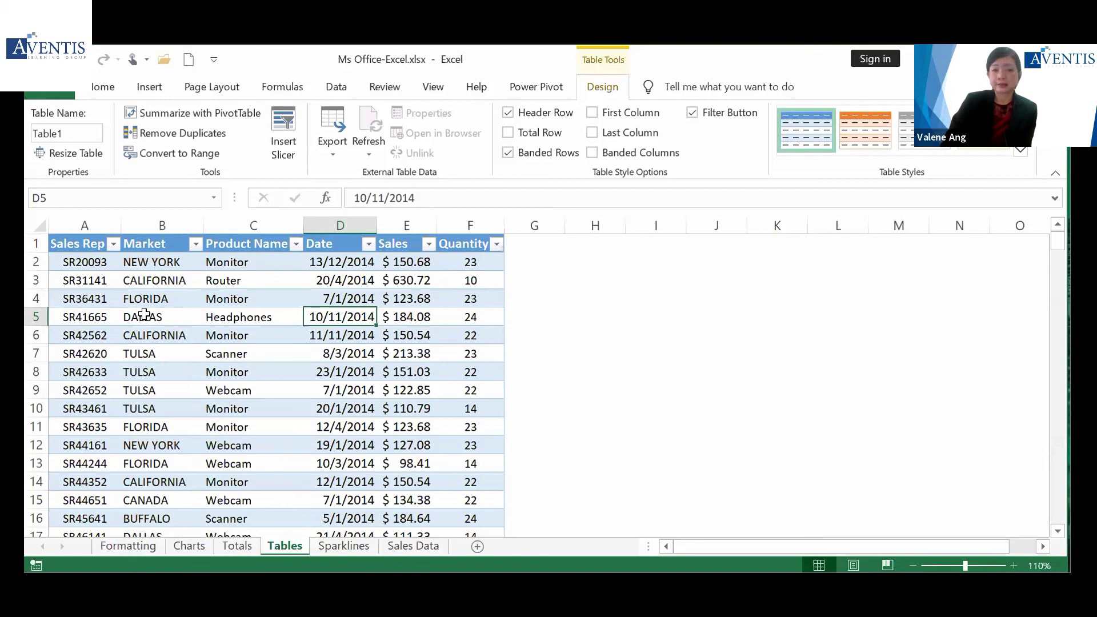
# Insert Market and Product Name slicers for the table and place them side by side next to the data
pyautogui.click(290, 156)
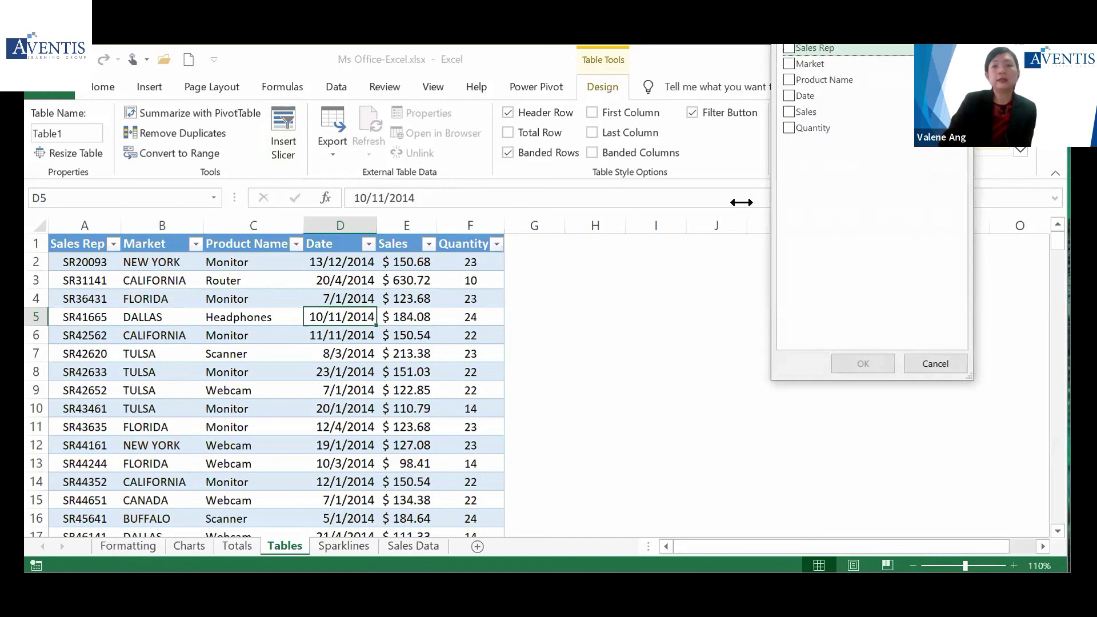
pyautogui.click(789, 80)
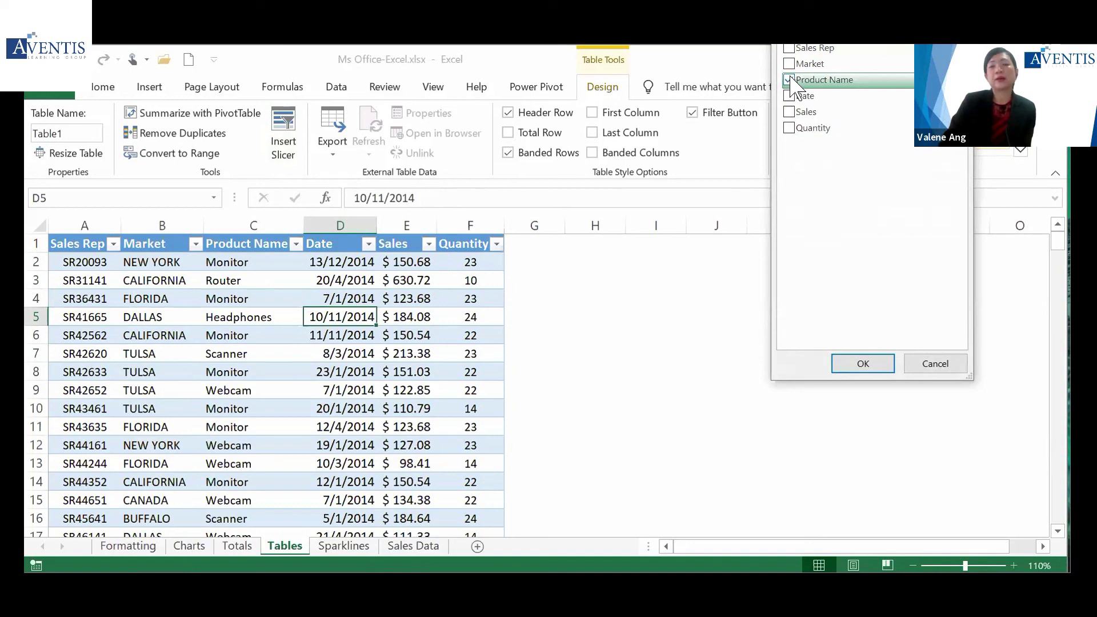
pyautogui.click(789, 64)
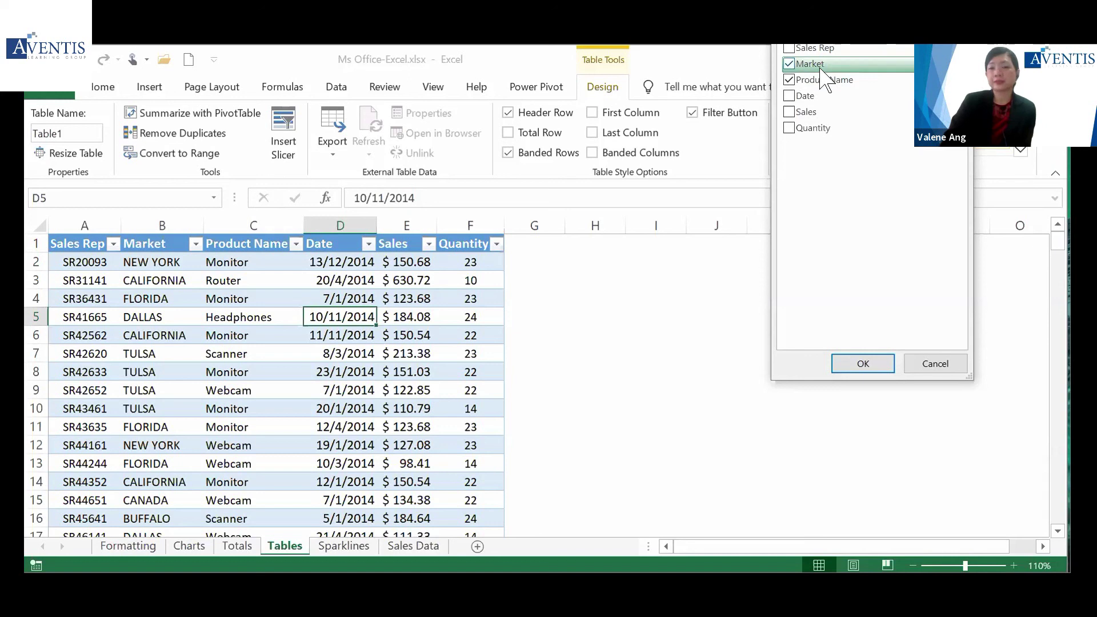
pyautogui.click(863, 363)
pyautogui.moveTo(591, 308); pyautogui.dragTo(889, 270)
pyautogui.moveTo(511, 257); pyautogui.dragTo(619, 256)
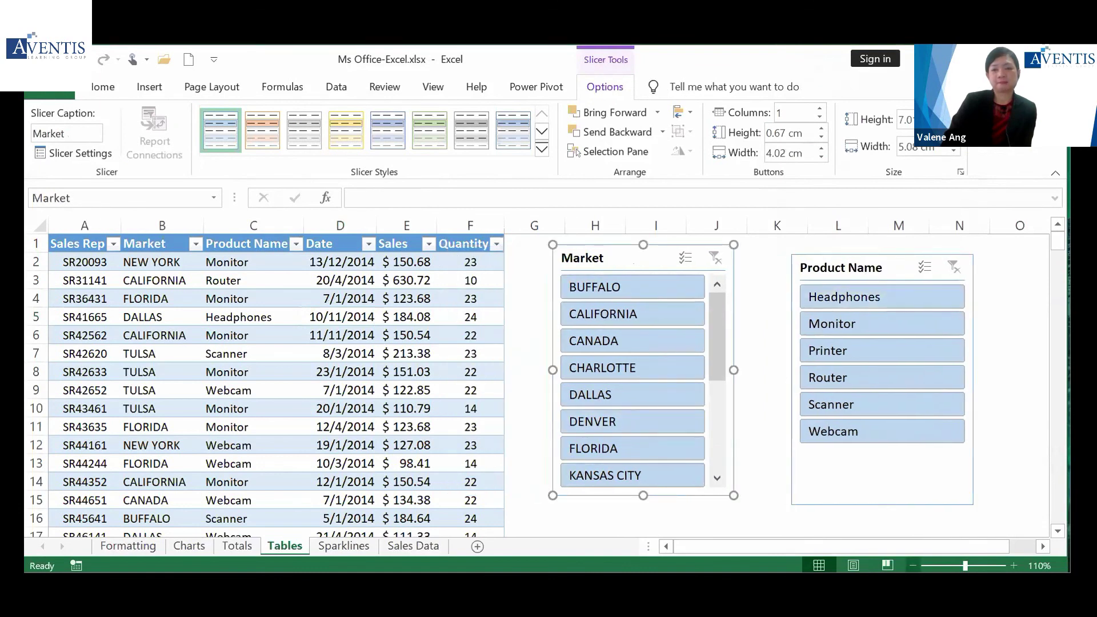
# Zoom the sheet out to 100% and make the Market slicer taller to fit more of its markets
pyautogui.click(913, 566)
pyautogui.moveTo(582, 515); pyautogui.dragTo(582, 534)
pyautogui.moveTo(657, 369); pyautogui.dragTo(657, 339)
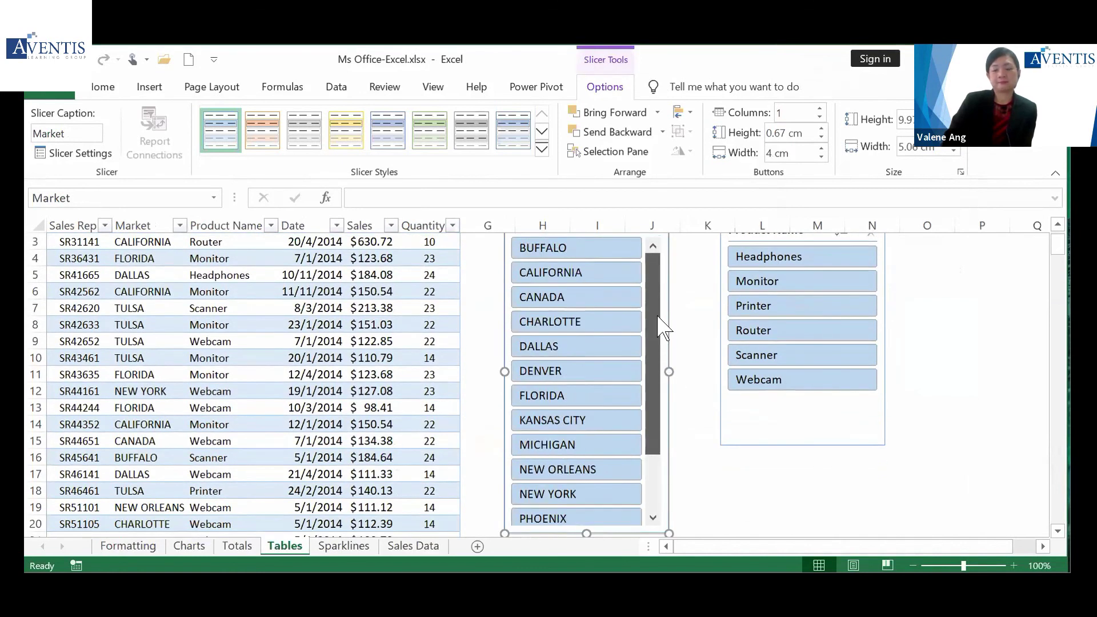
pyautogui.moveTo(1058, 256); pyautogui.dragTo(1056, 236)
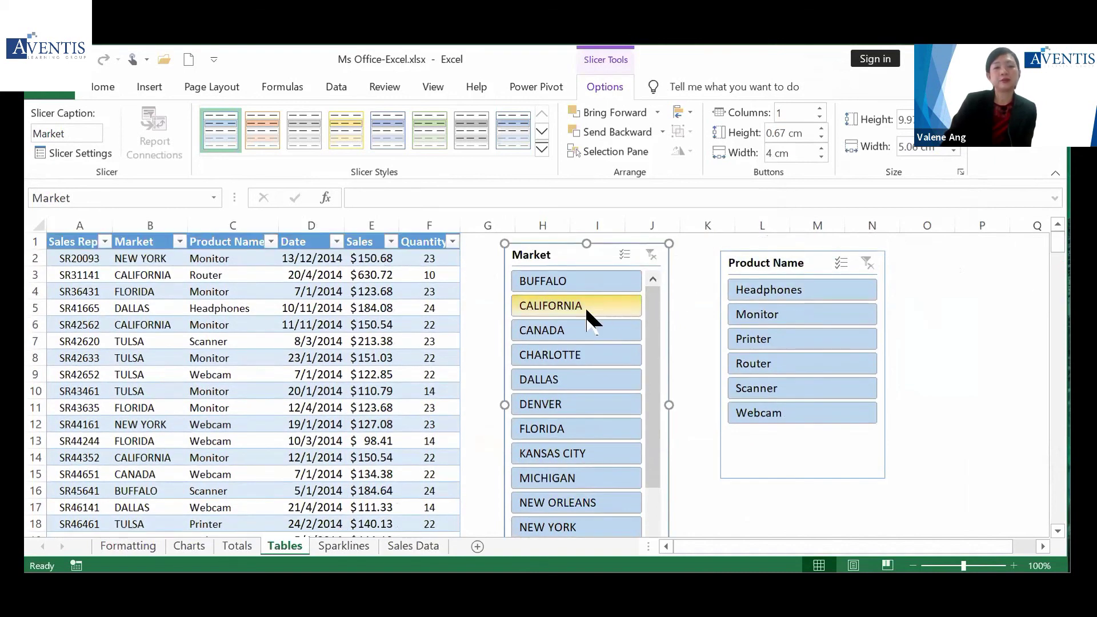
# Filter the table to CANADA and Monitor with the slicers, and clear both slicer filters
pyautogui.click(576, 336)
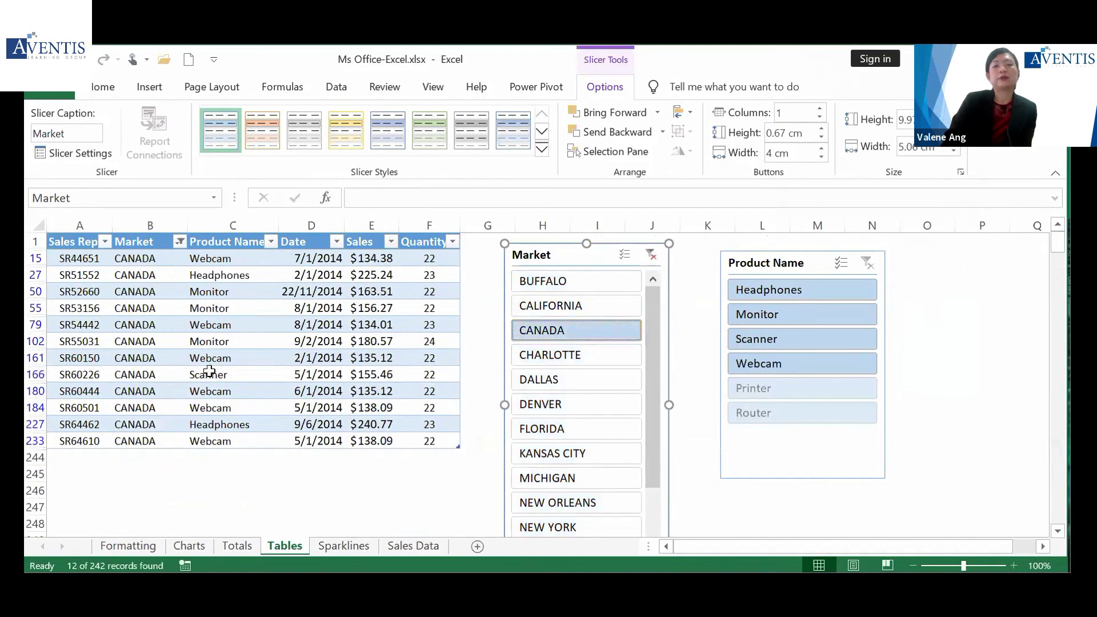
pyautogui.click(219, 374)
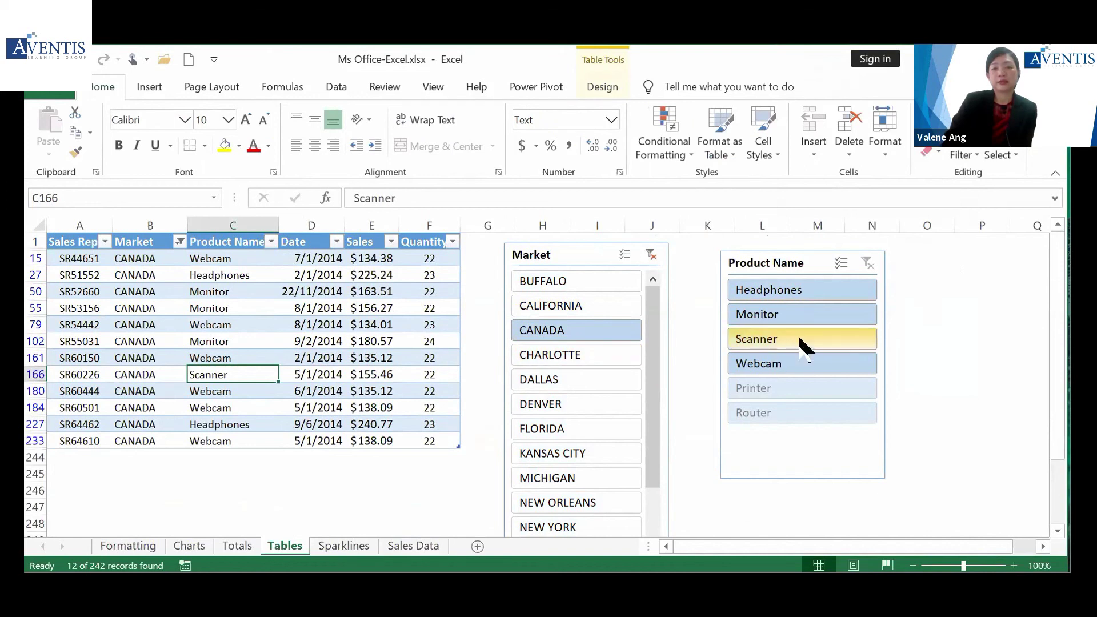
pyautogui.click(805, 320)
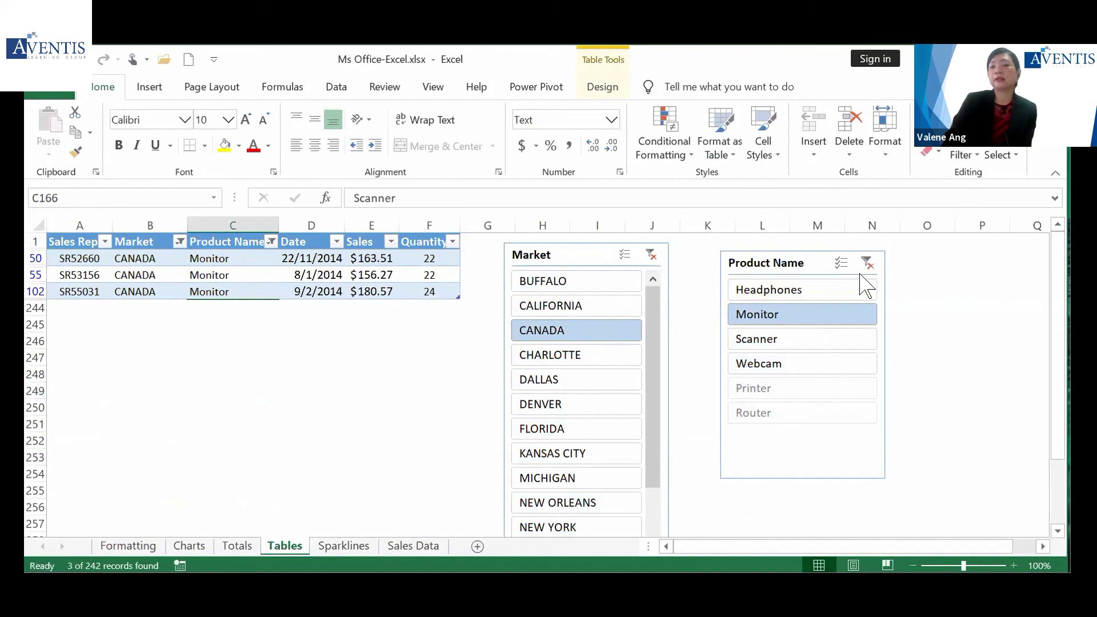
pyautogui.click(866, 264)
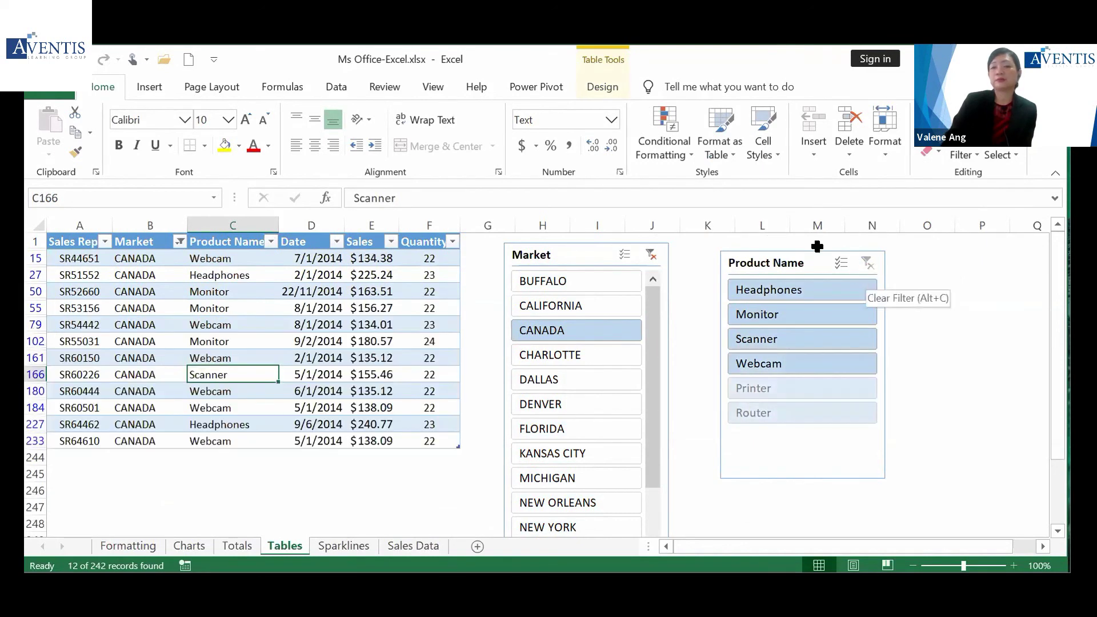
pyautogui.click(651, 255)
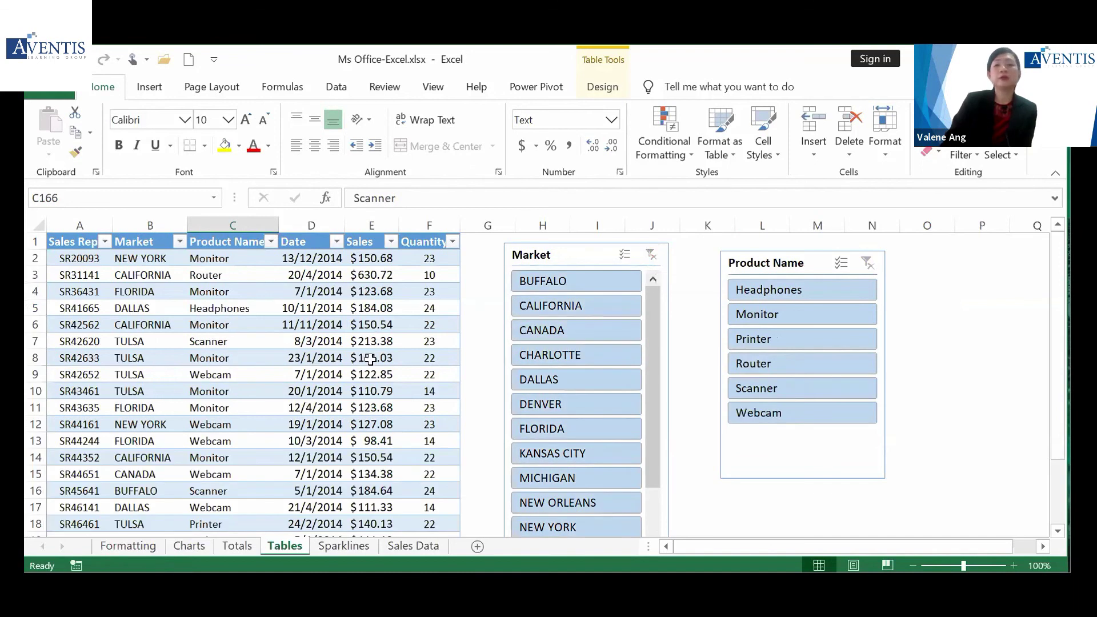
# Filter the table to Printer with the Product Name slicer and look through the matching rows
pyautogui.click(840, 346)
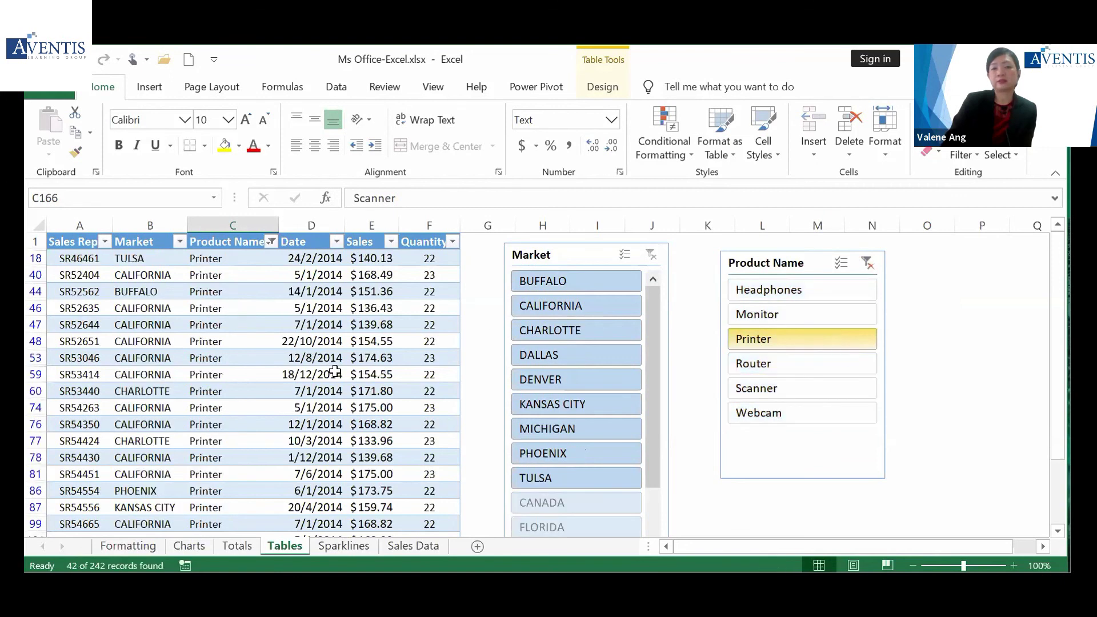
pyautogui.scroll(-1, 331, 375)
pyautogui.scroll(-3, 332, 375)
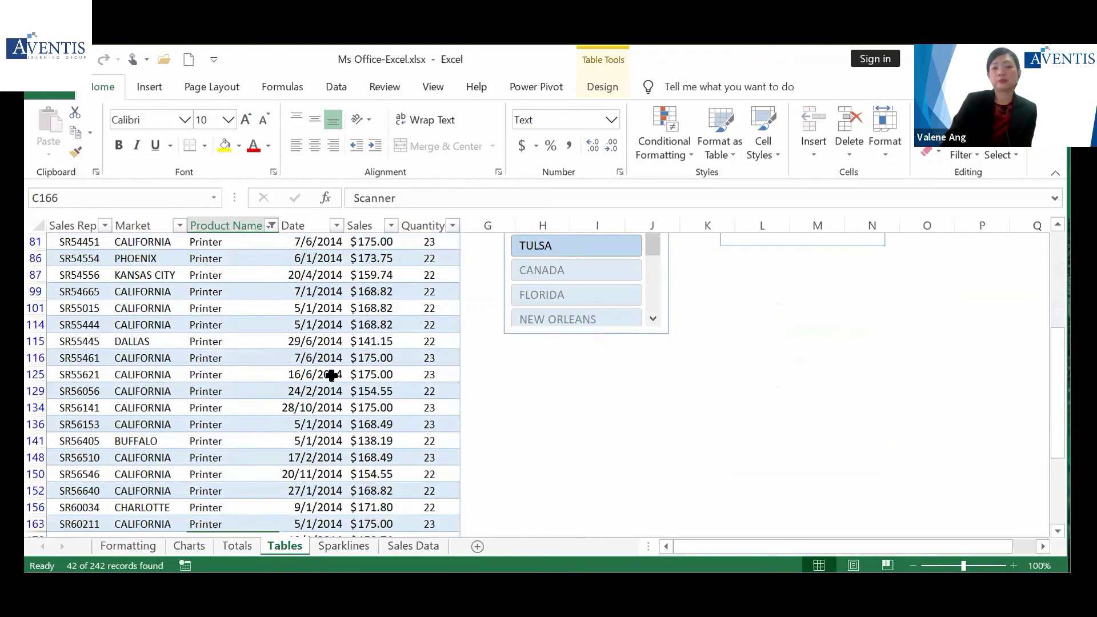
pyautogui.scroll(-7, 331, 375)
pyautogui.scroll(12, 331, 375)
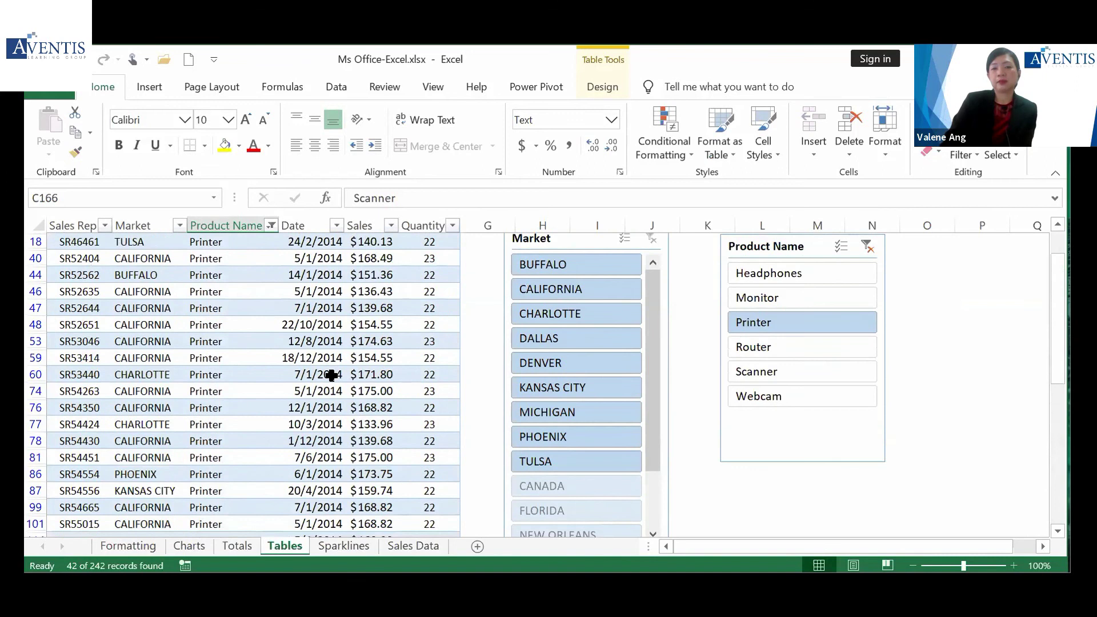
# Check the Market slicer for active and dimmed markets under the Printer filter, and clear the Product Name filter
pyautogui.scroll(-1, 332, 375)
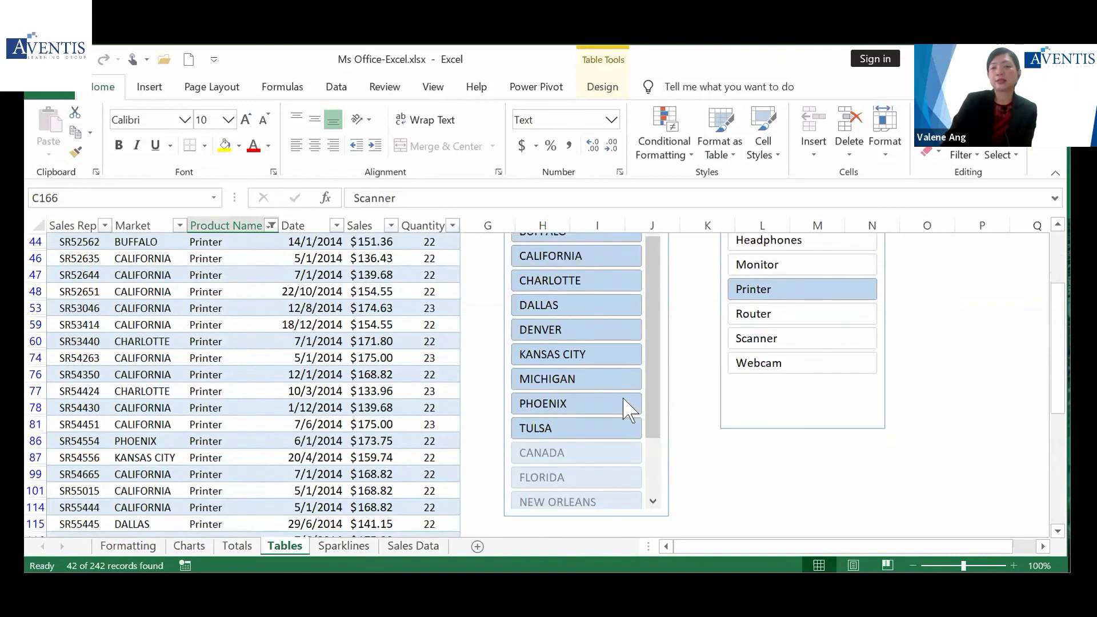
pyautogui.scroll(1, 628, 408)
pyautogui.moveTo(656, 409); pyautogui.dragTo(657, 500)
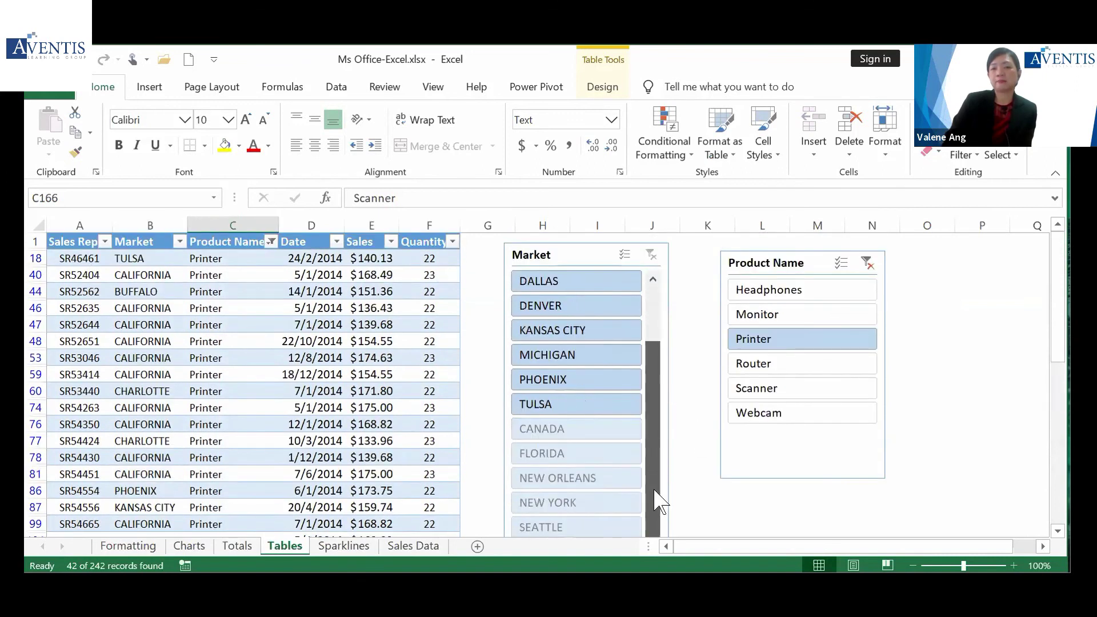
pyautogui.scroll(-1, 566, 445)
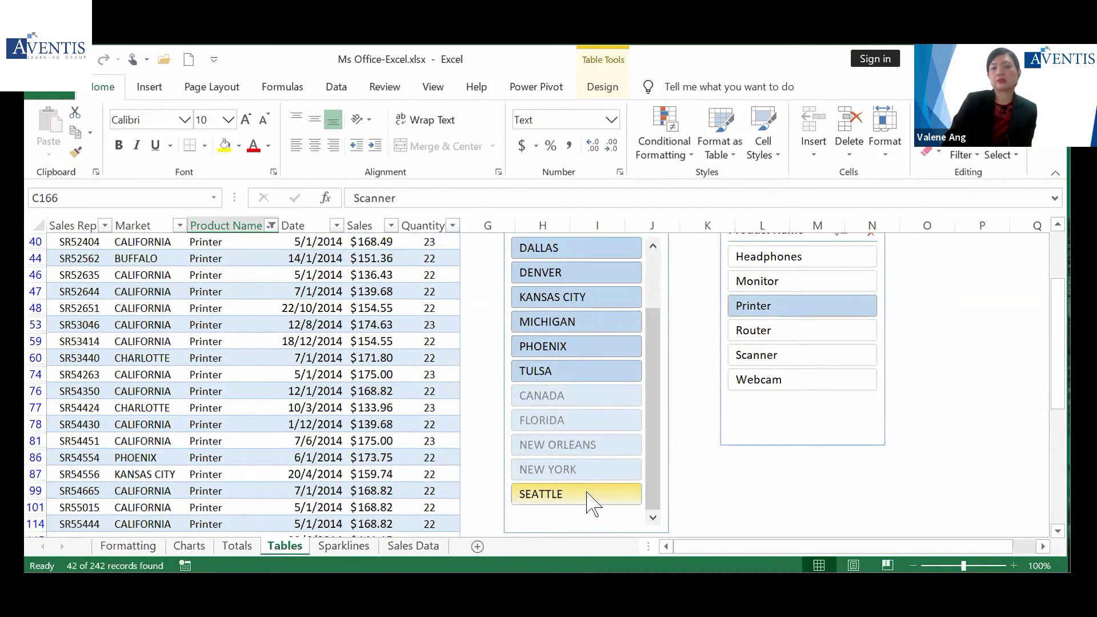
pyautogui.click(292, 389)
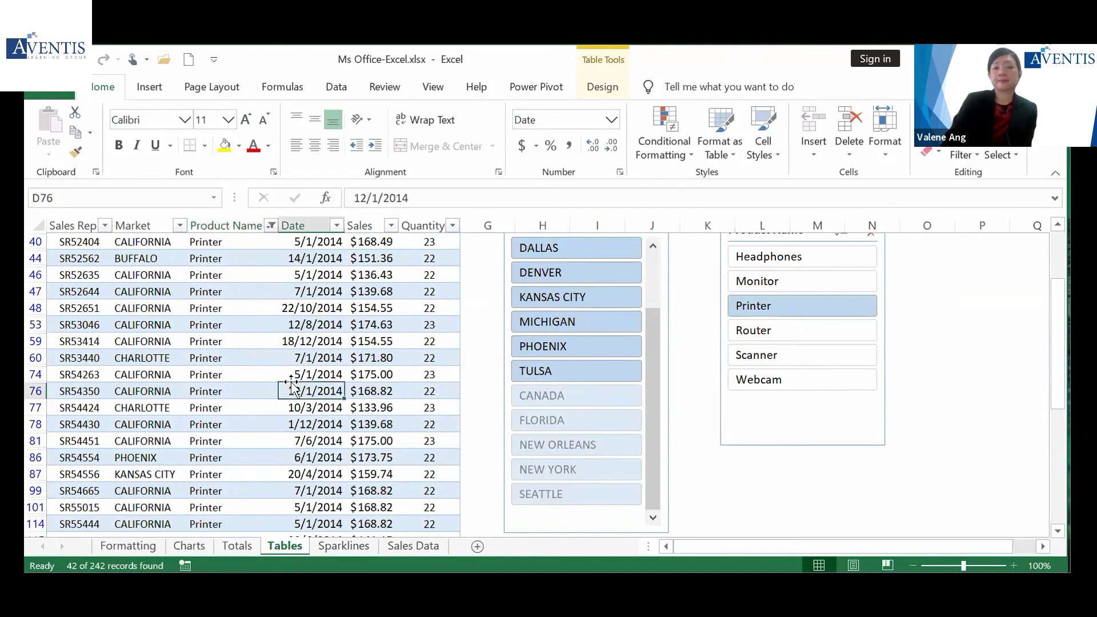
pyautogui.scroll(1, 291, 388)
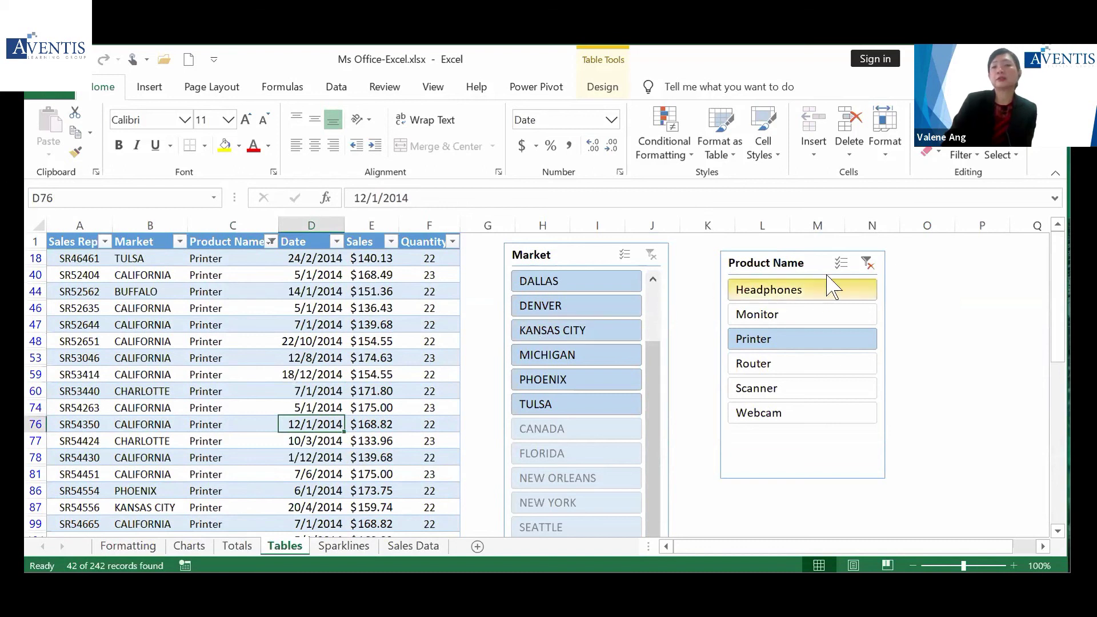
pyautogui.click(867, 263)
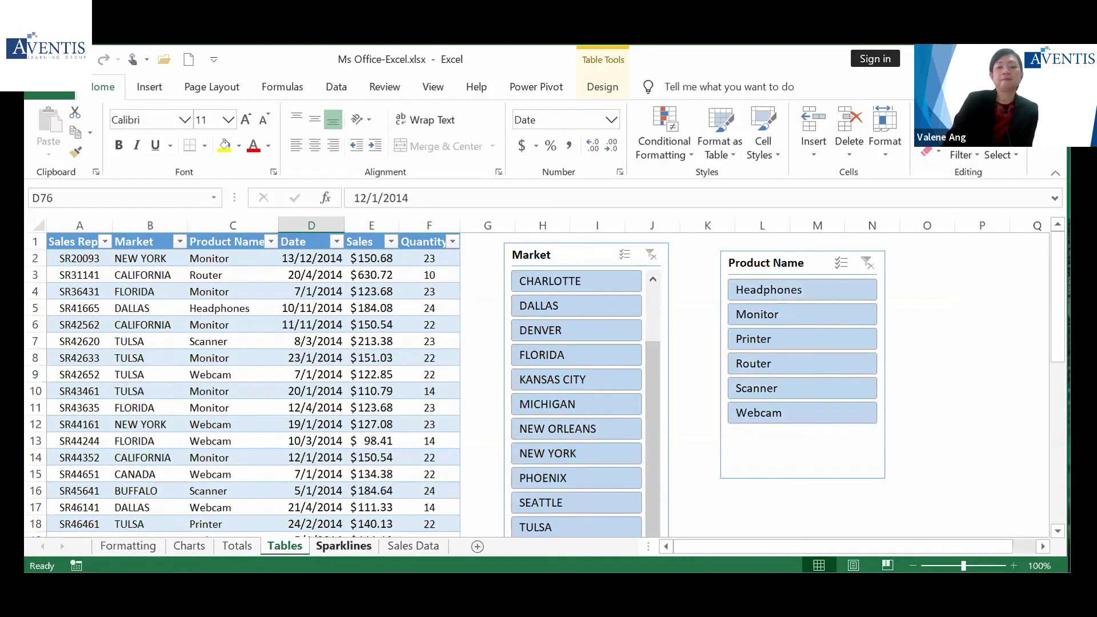
# Select the whole table and create a PivotTable of Sum of Sales by Product Name with Quick Analysis
pyautogui.click(273, 374)
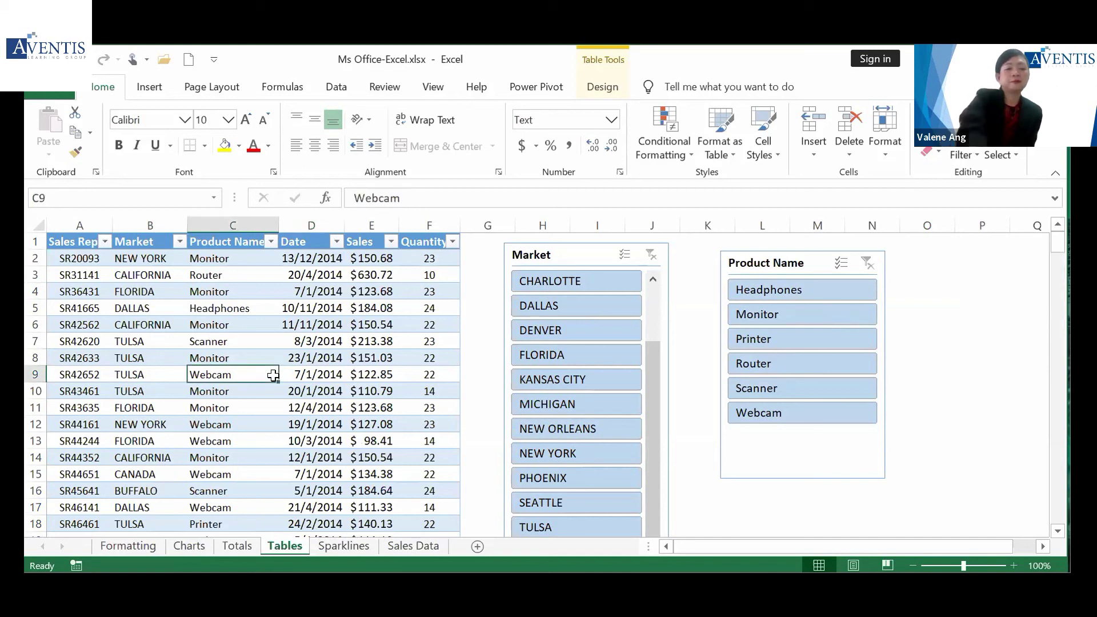
pyautogui.hotkey('ctrl', 'a')
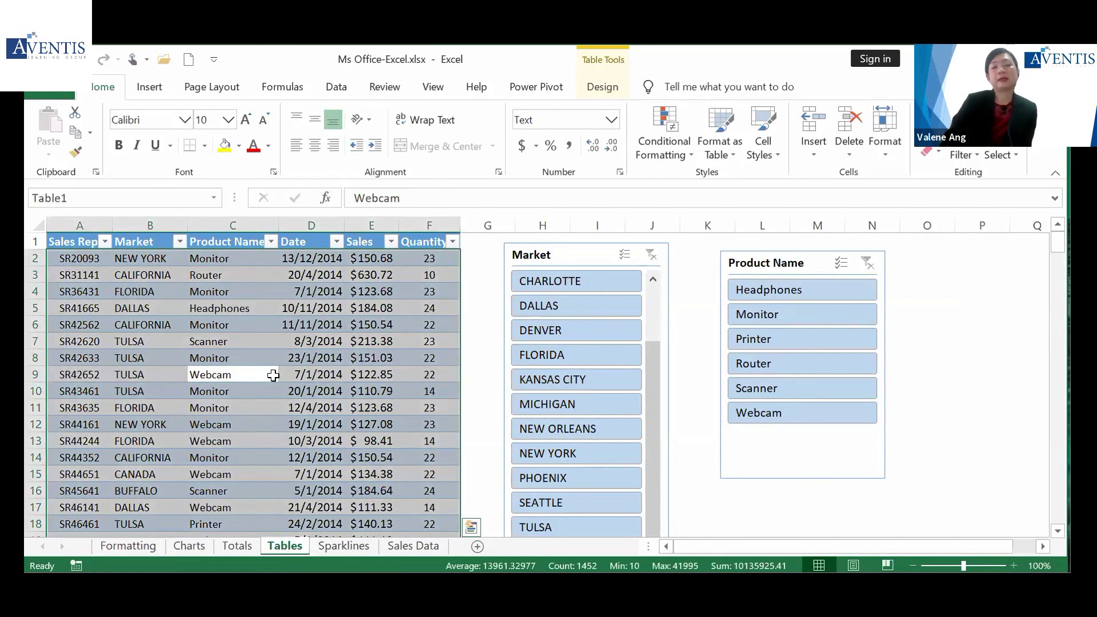
pyautogui.click(472, 530)
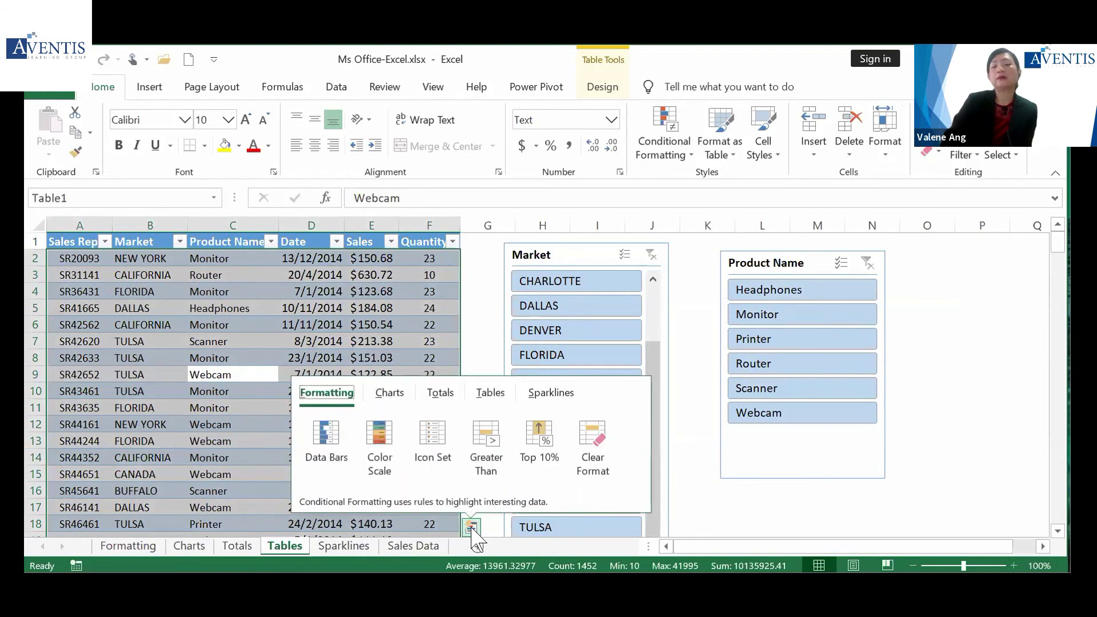
pyautogui.click(495, 395)
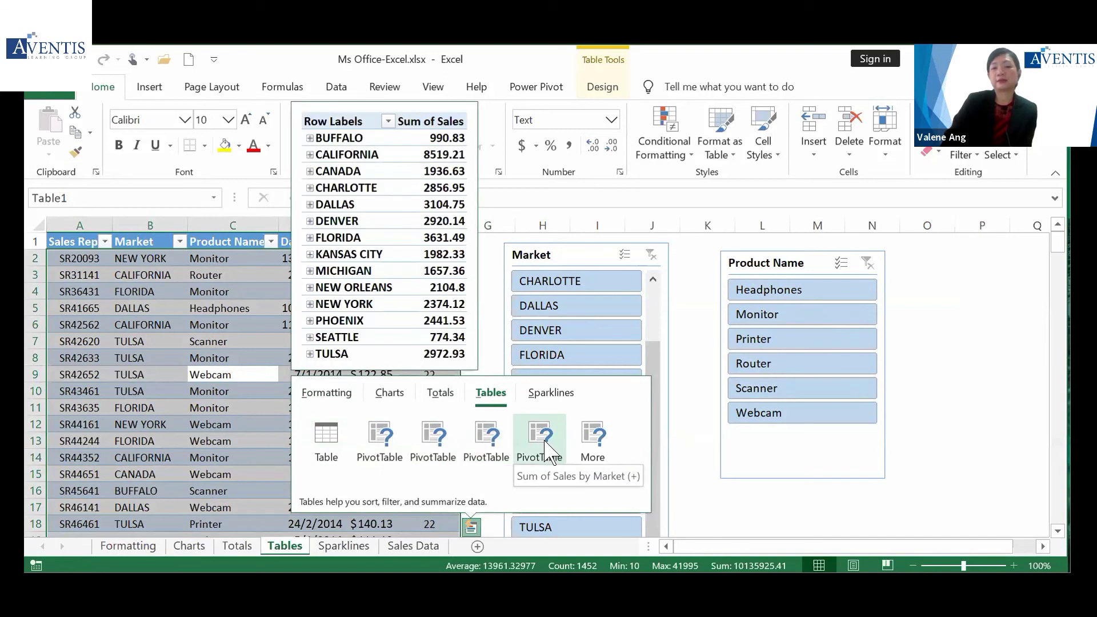
pyautogui.click(380, 443)
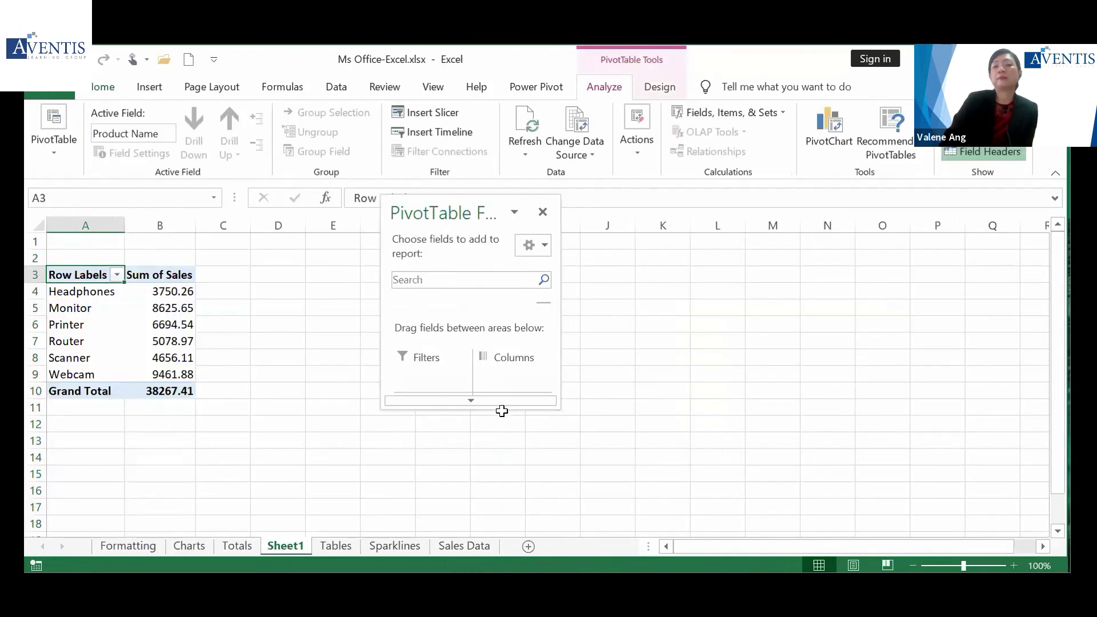
# Enlarge the PivotTable Fields pane in height and width to show its field list and all four areas
pyautogui.moveTo(501, 419); pyautogui.dragTo(500, 524)
pyautogui.moveTo(558, 429); pyautogui.dragTo(654, 429)
pyautogui.moveTo(525, 193); pyautogui.dragTo(529, 143)
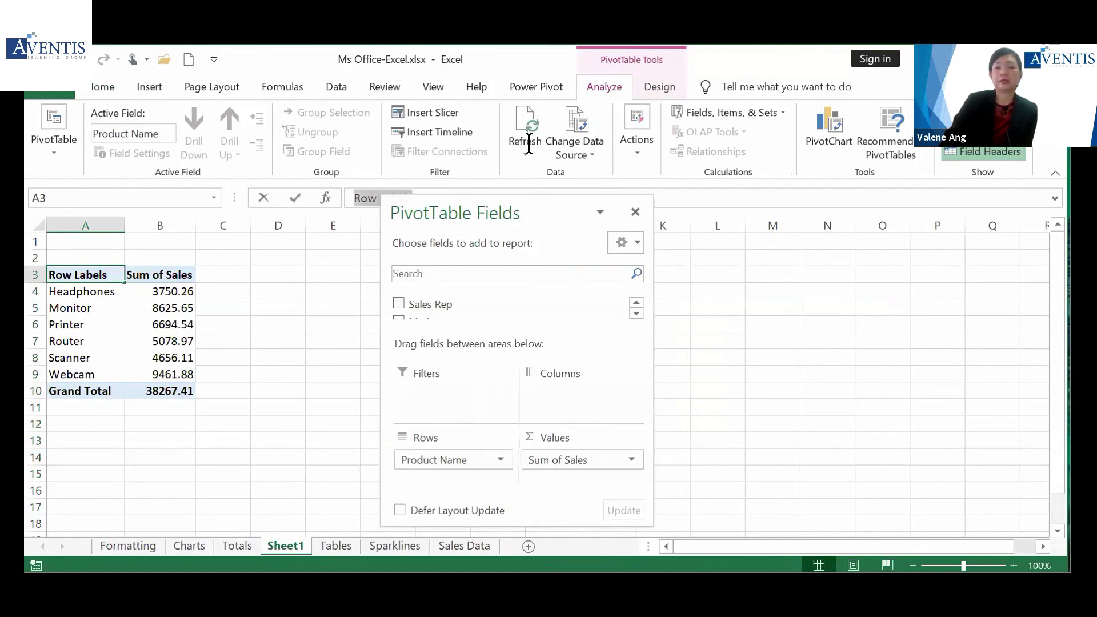
pyautogui.click(527, 191)
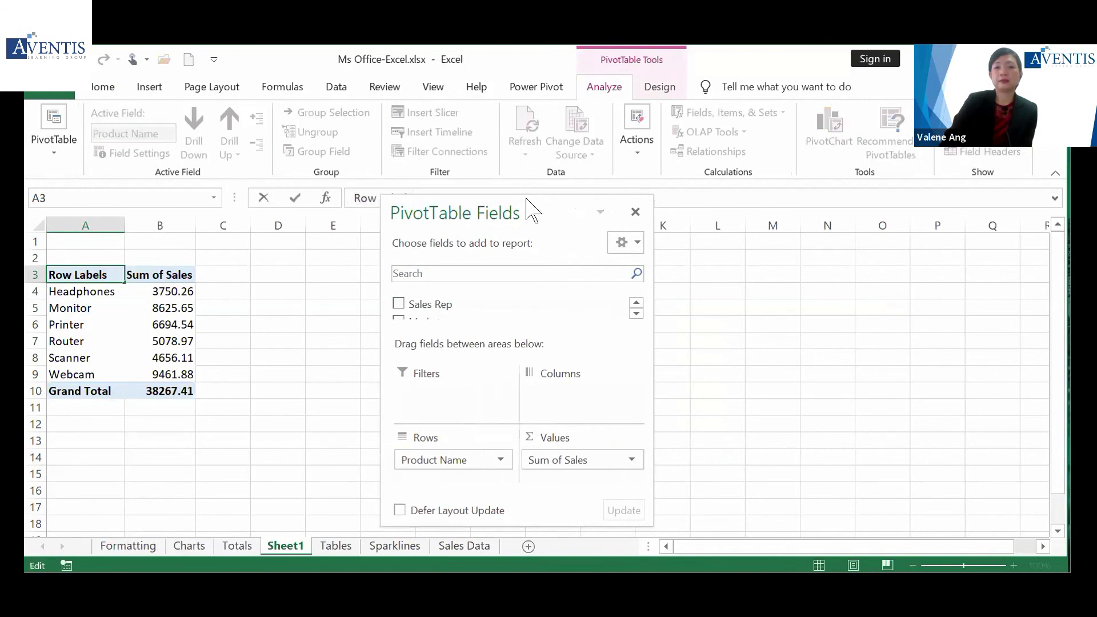
pyautogui.moveTo(527, 195); pyautogui.dragTo(527, 117)
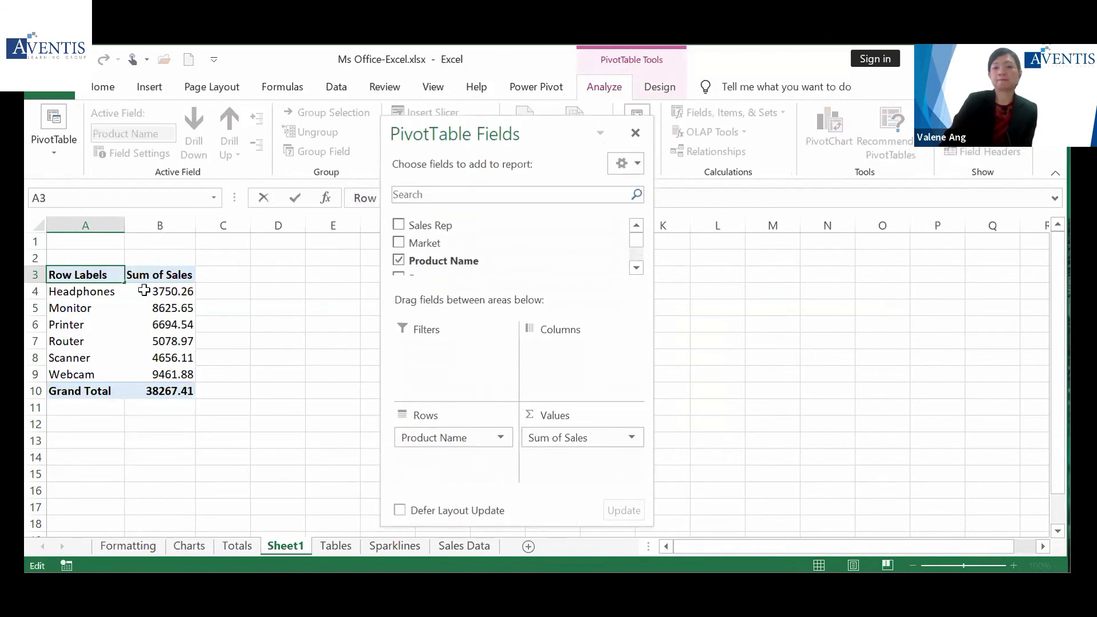
pyautogui.click(138, 343)
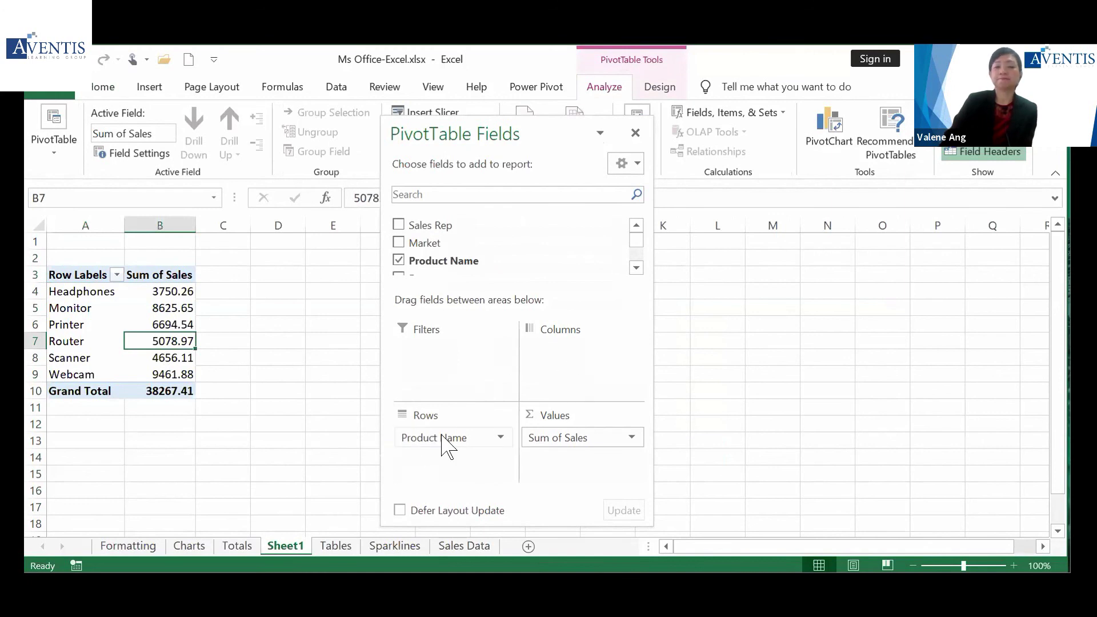
# View the Tables and Sparklines sheets, return to Sheet1, and move the PivotTable Fields pane farther from the PivotTable
pyautogui.click(336, 546)
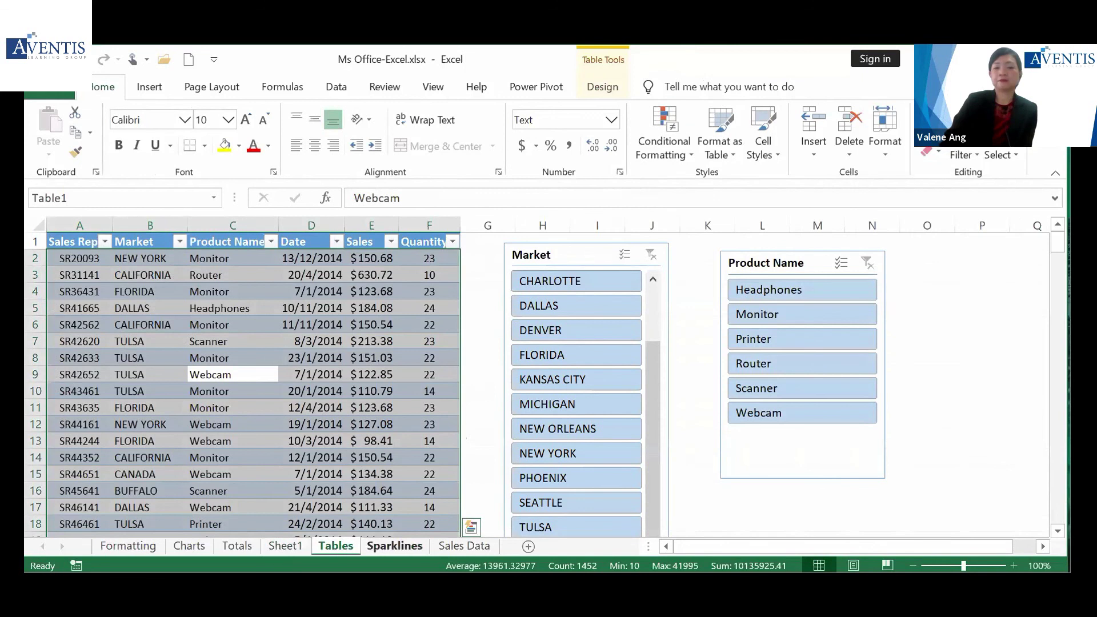
pyautogui.click(395, 545)
pyautogui.click(285, 546)
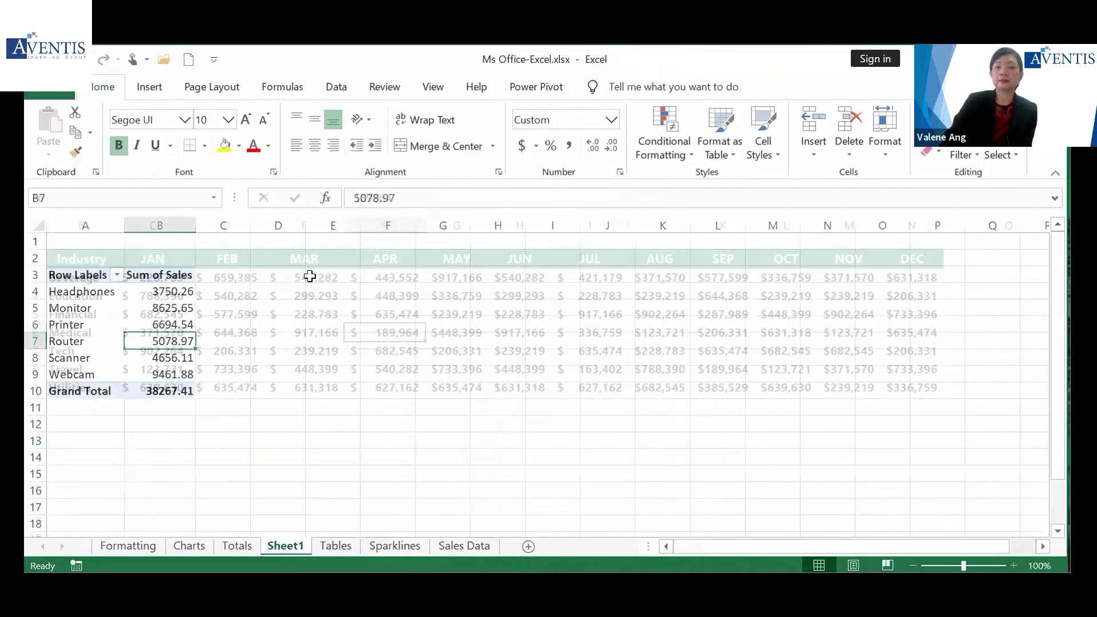
pyautogui.moveTo(521, 136); pyautogui.dragTo(950, 174)
# Insert a Market slicer for the PivotTable on Sheet1, move it closer to the PivotTable and lengthen it
pyautogui.click(601, 90)
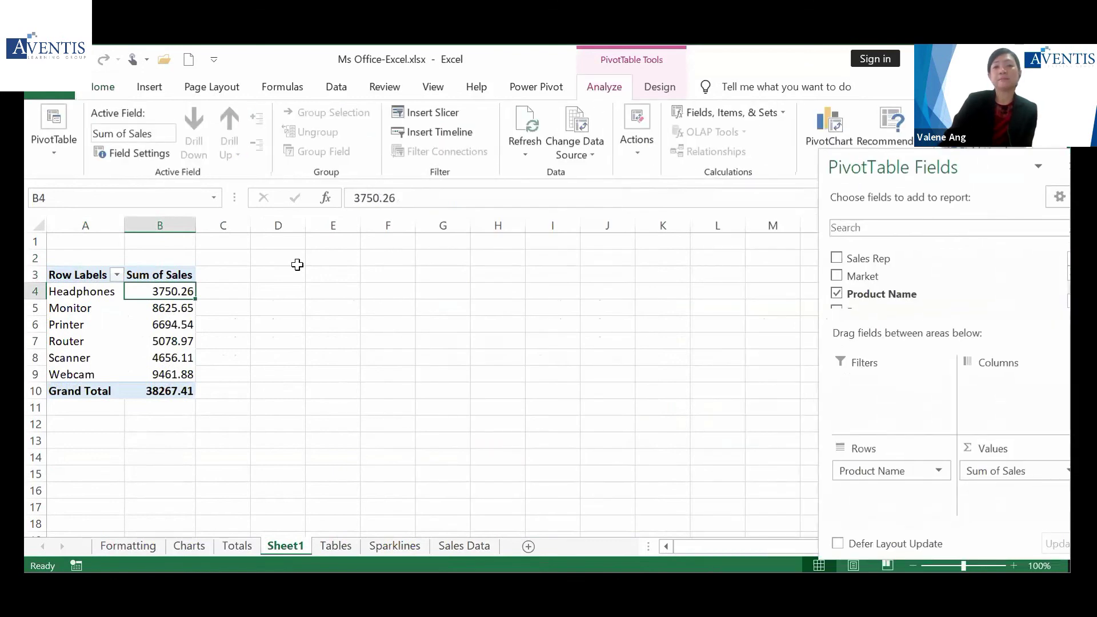
pyautogui.click(170, 320)
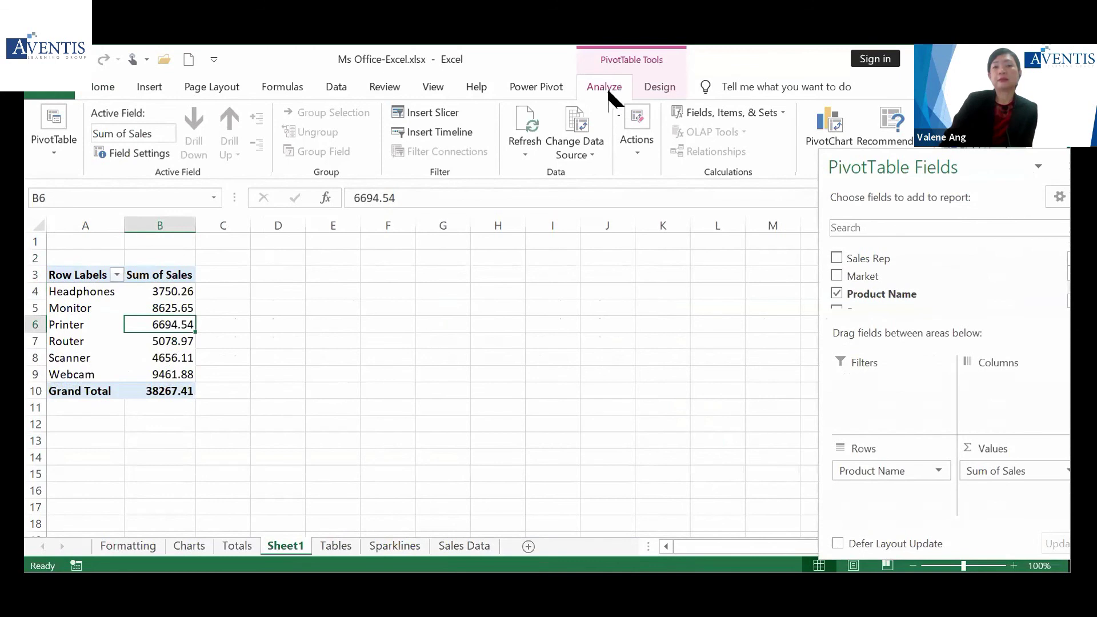
pyautogui.click(449, 116)
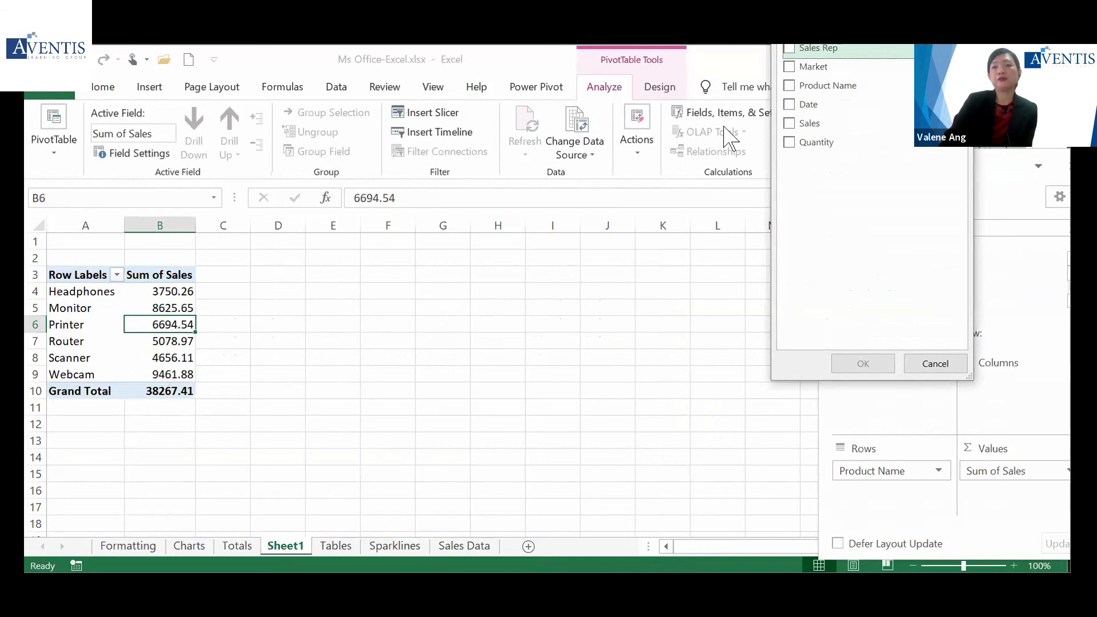
pyautogui.click(788, 67)
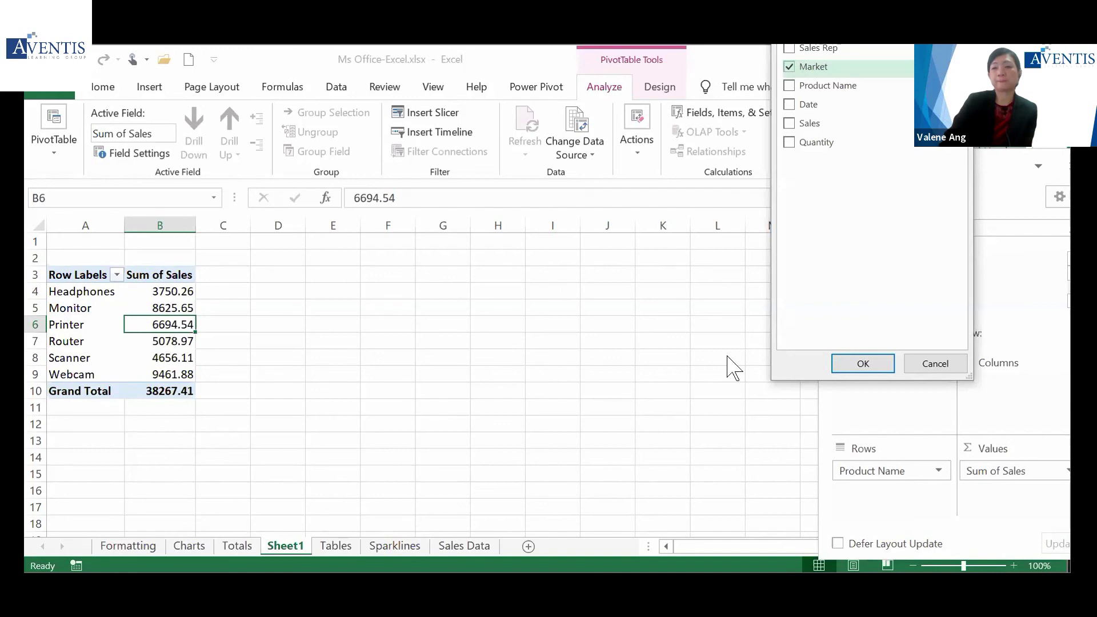
pyautogui.click(862, 363)
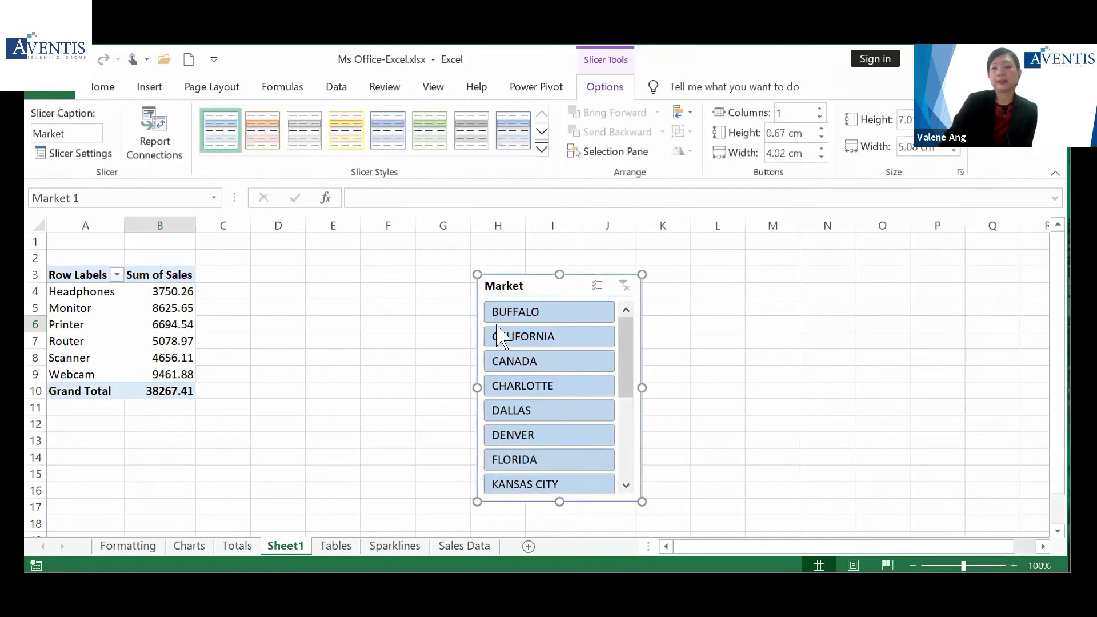
pyautogui.moveTo(522, 286); pyautogui.dragTo(434, 262)
pyautogui.moveTo(469, 478); pyautogui.dragTo(472, 521)
# Filter the PivotTable by one market after another with the slicer, including Buffalo, Charlotte and Denver, and clear the filter
pyautogui.click(453, 387)
pyautogui.click(450, 437)
pyautogui.click(453, 388)
pyautogui.click(453, 338)
pyautogui.click(453, 290)
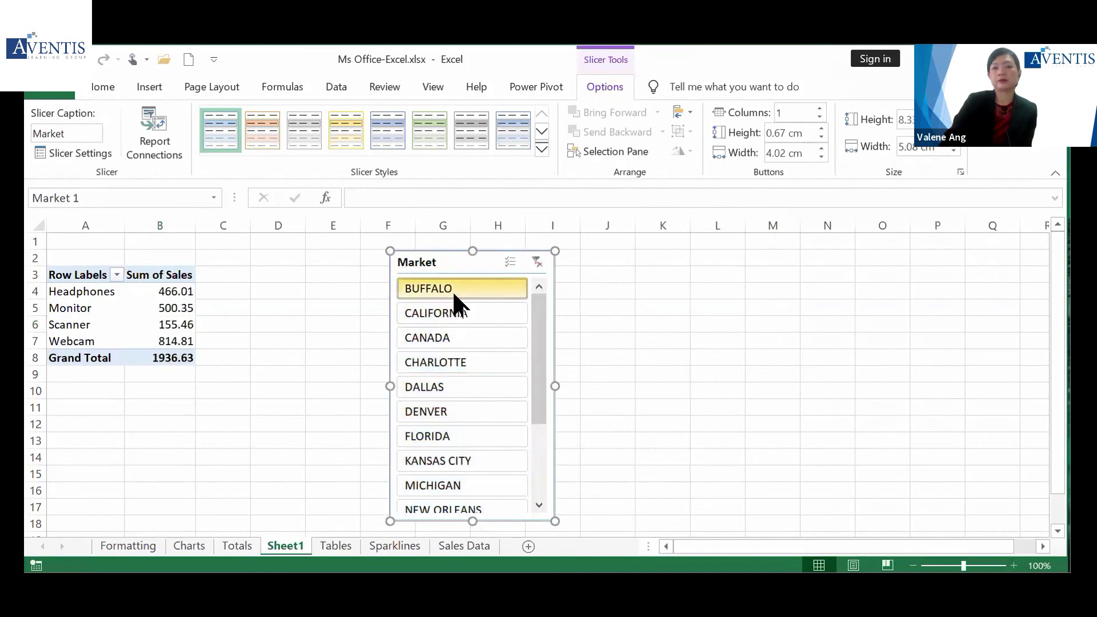
pyautogui.click(452, 362)
pyautogui.click(454, 412)
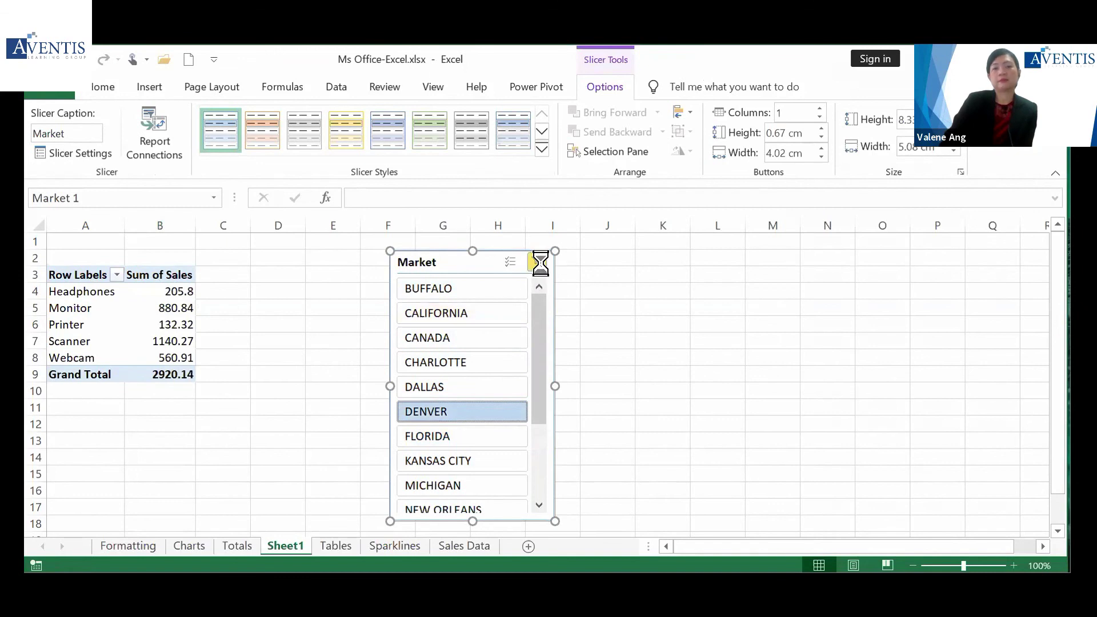
pyautogui.click(537, 263)
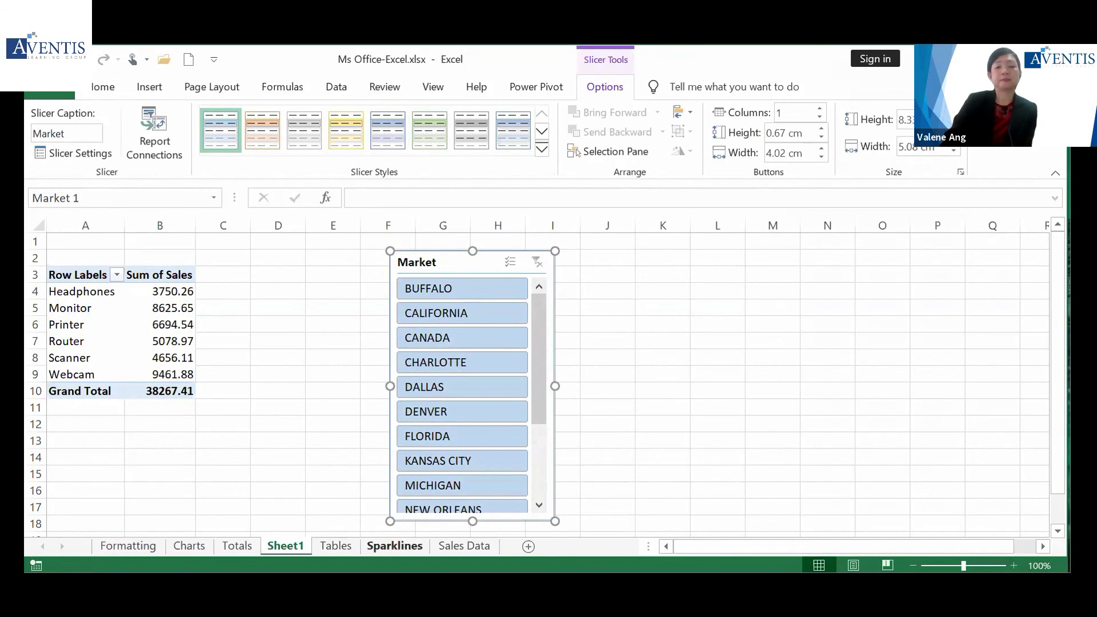
# On the Sparklines sheet, insert a Line with Markers chart from the whole industry table and delete it
pyautogui.click(394, 546)
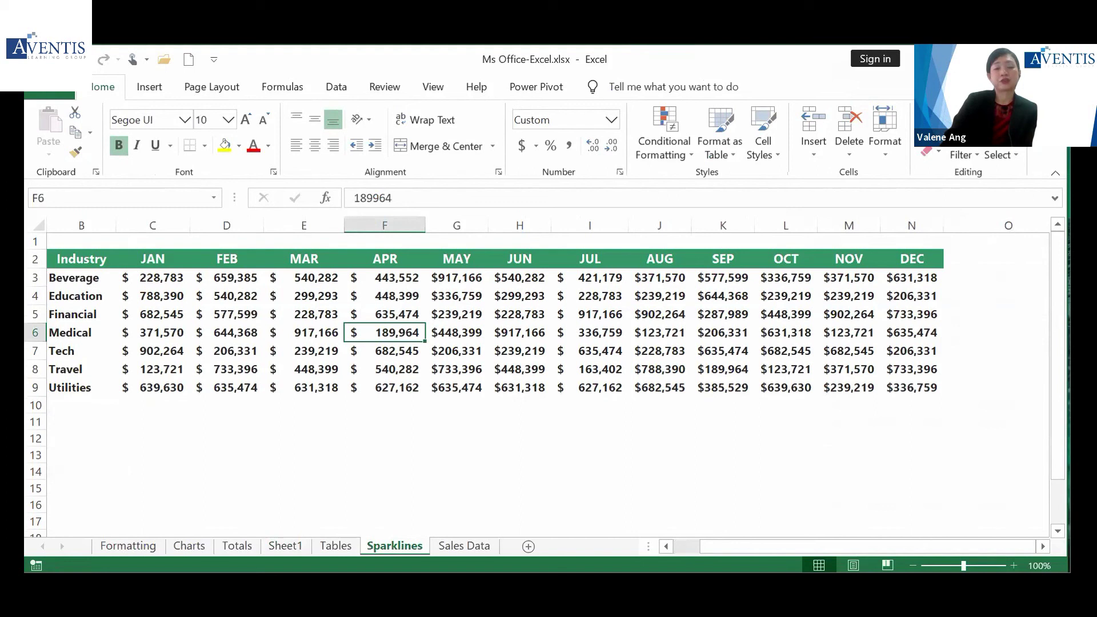
pyautogui.click(228, 350)
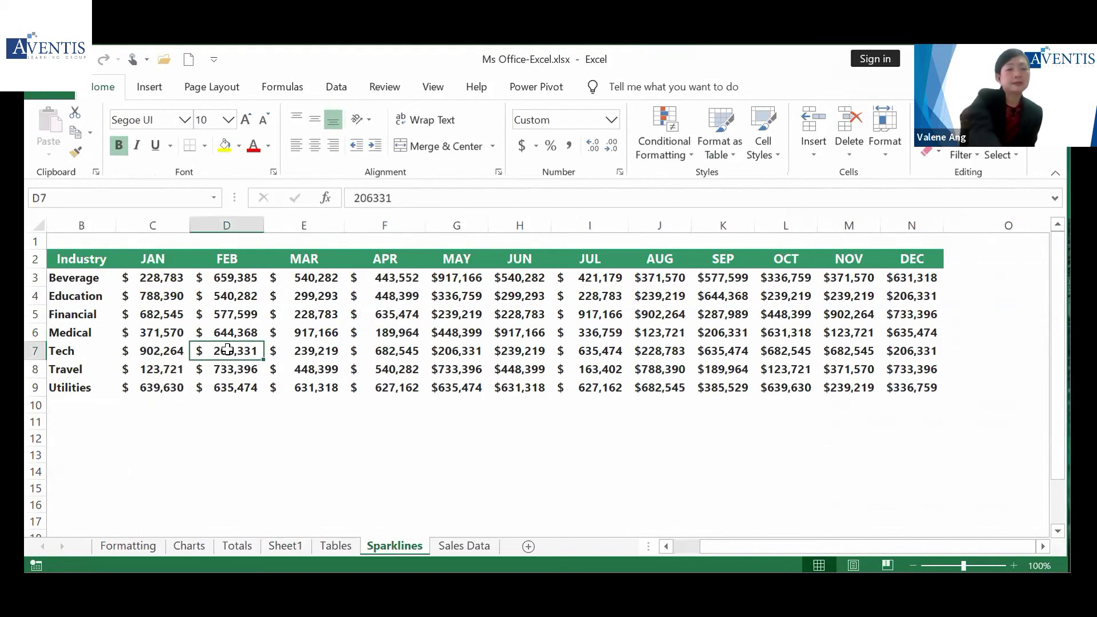
pyautogui.hotkey('ctrl', 'a')
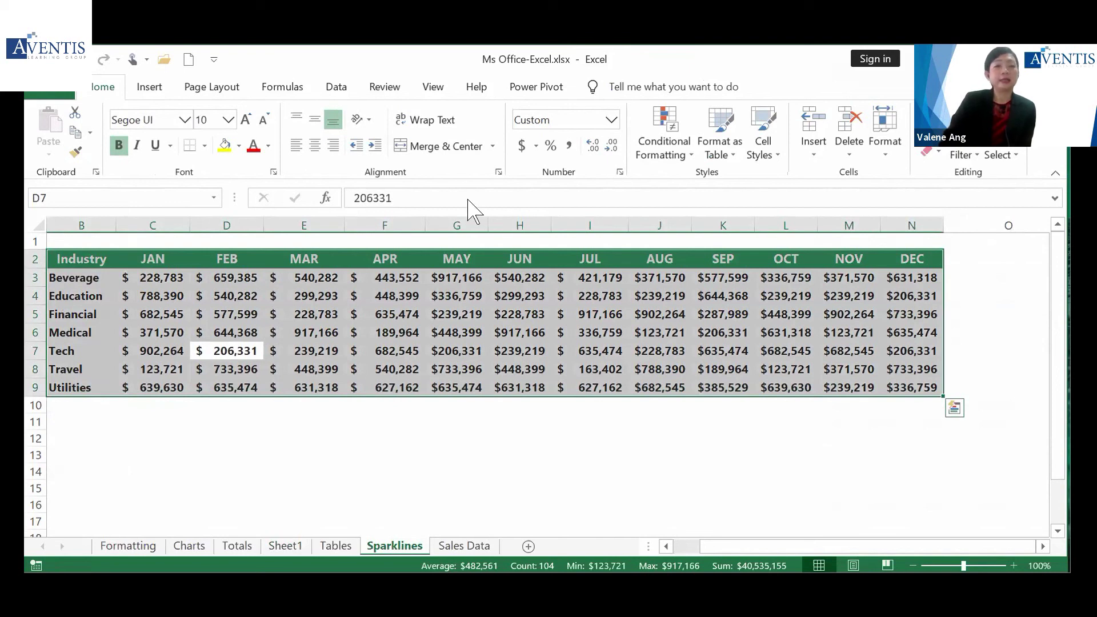
pyautogui.scroll(-1, 359, 114)
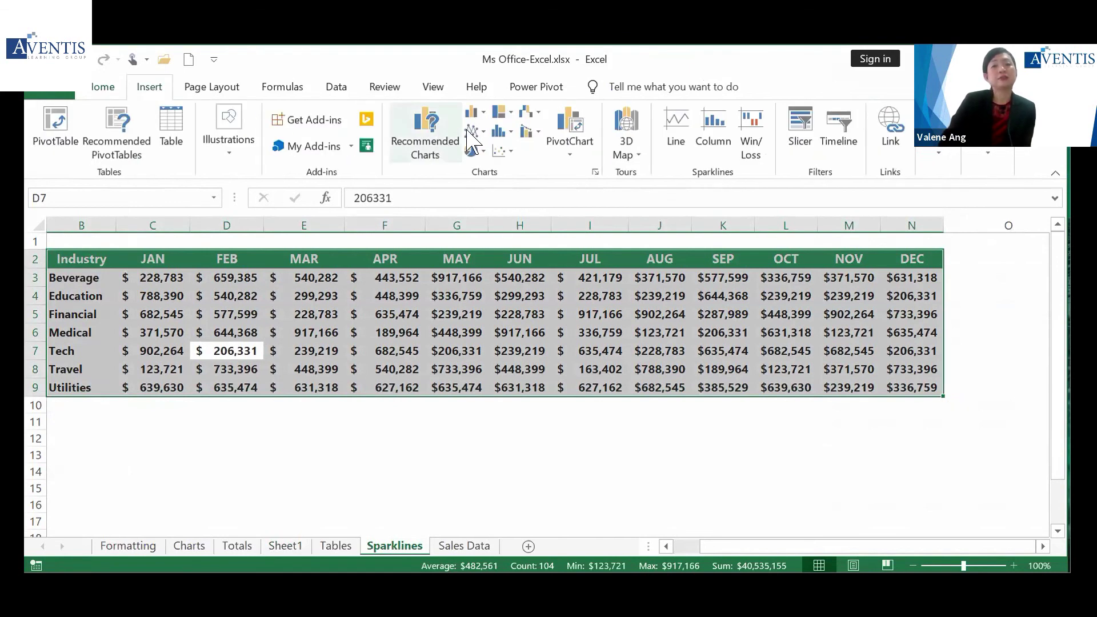
pyautogui.click(473, 132)
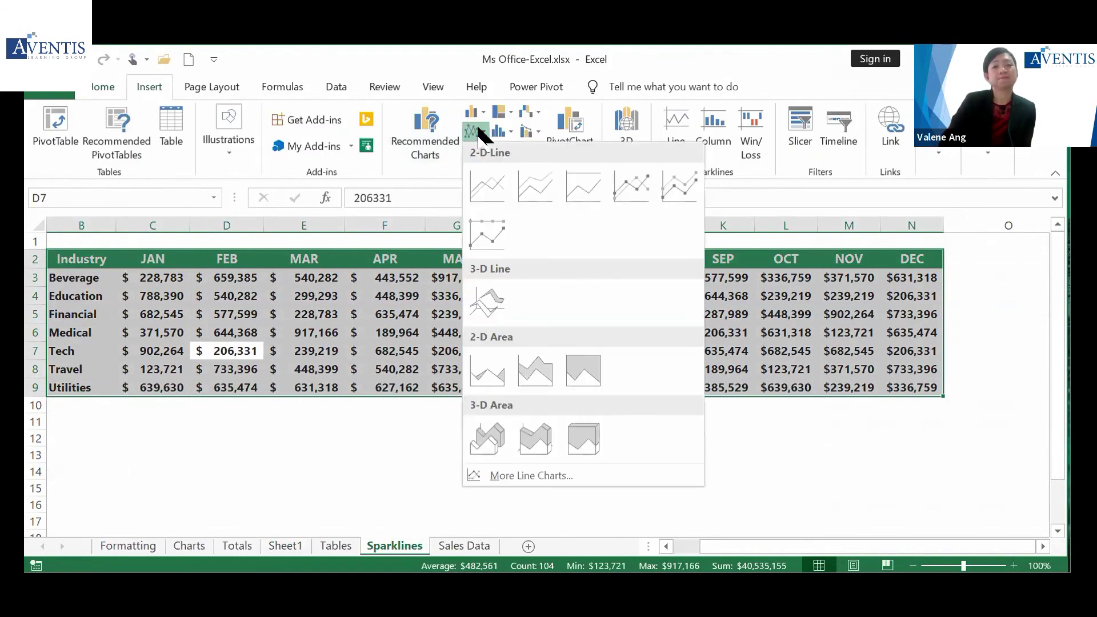
pyautogui.click(632, 186)
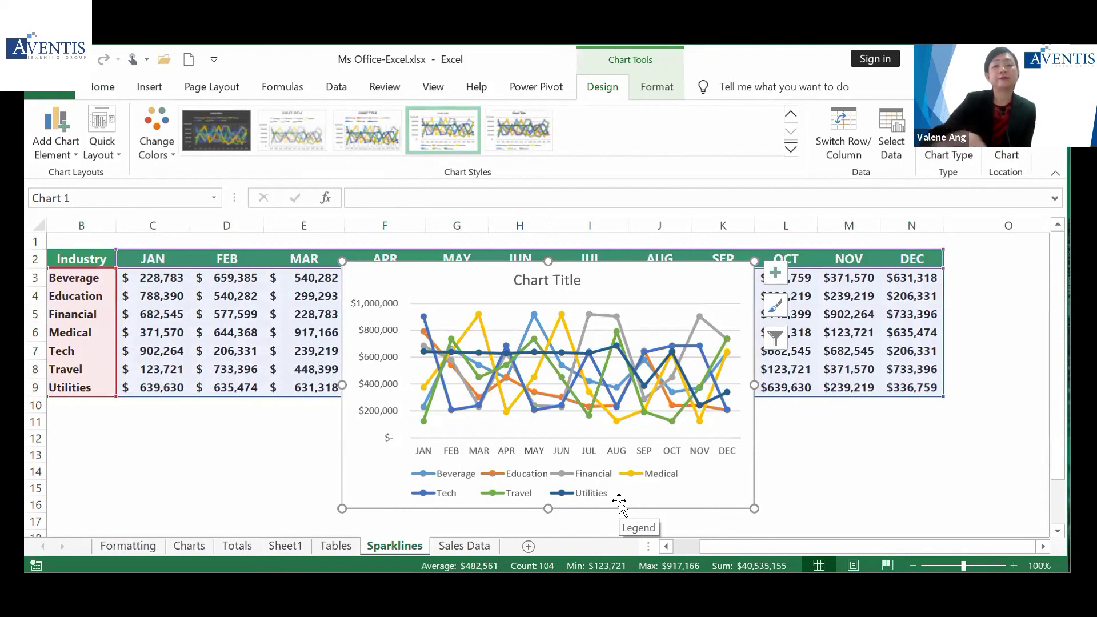
pyautogui.press('Delete')
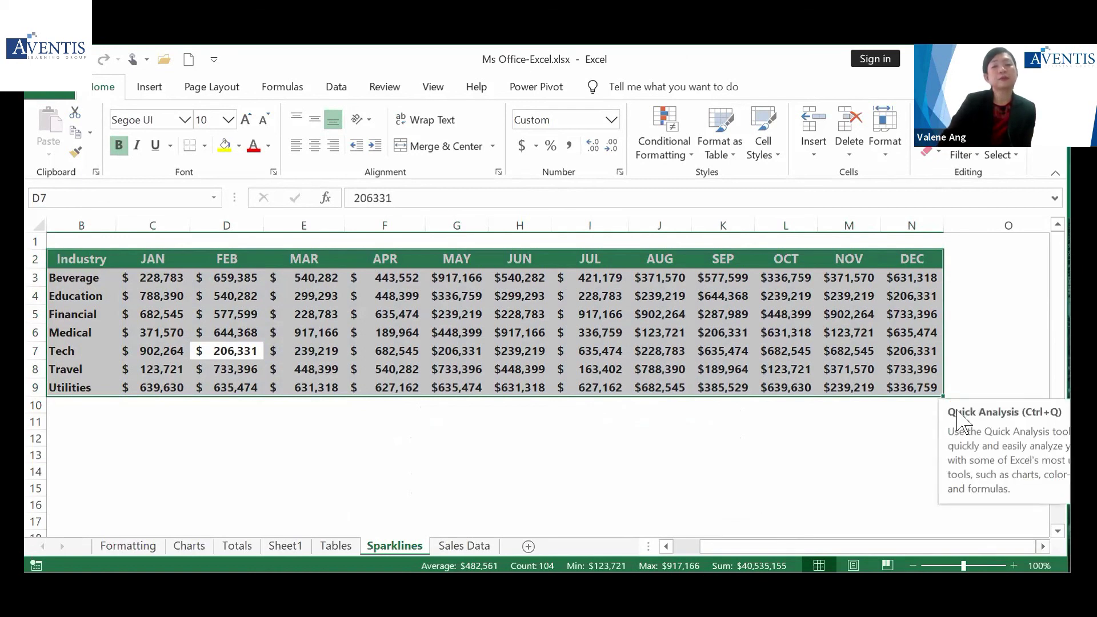
# Select the monthly figures C3:N9 and add Line sparklines beside them in column O with Quick Analysis
pyautogui.click(226, 315)
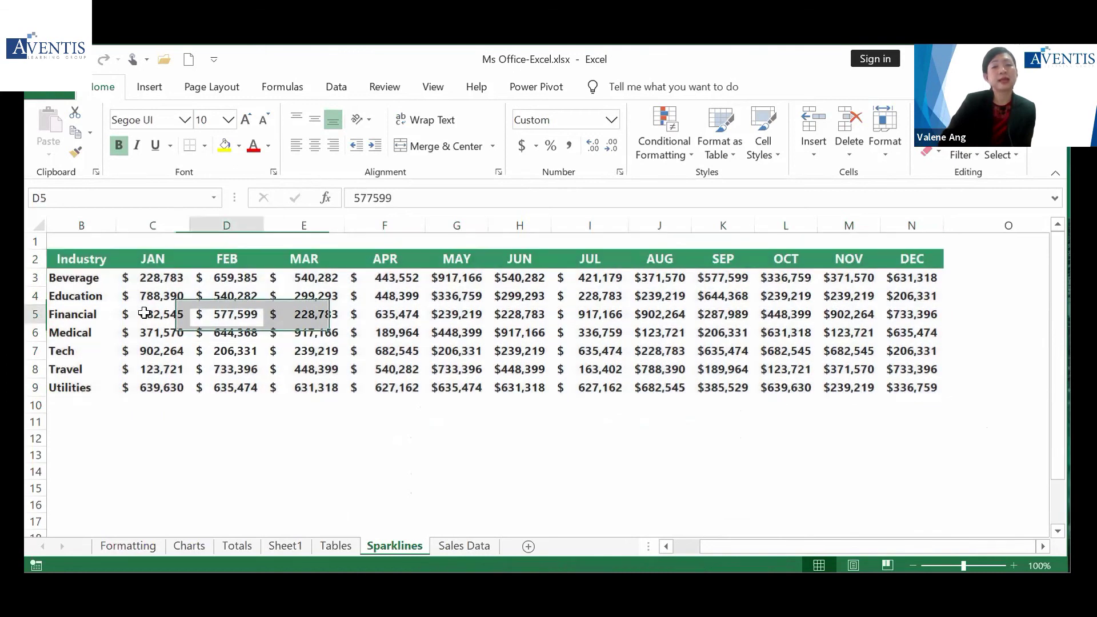
pyautogui.moveTo(152, 282); pyautogui.dragTo(897, 380)
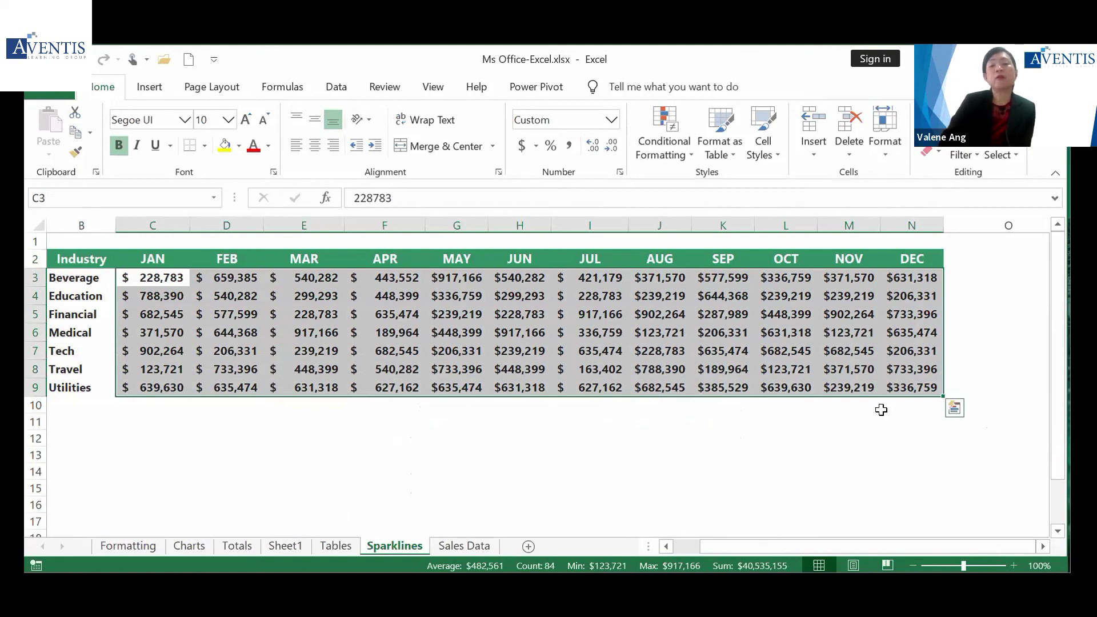
pyautogui.click(953, 407)
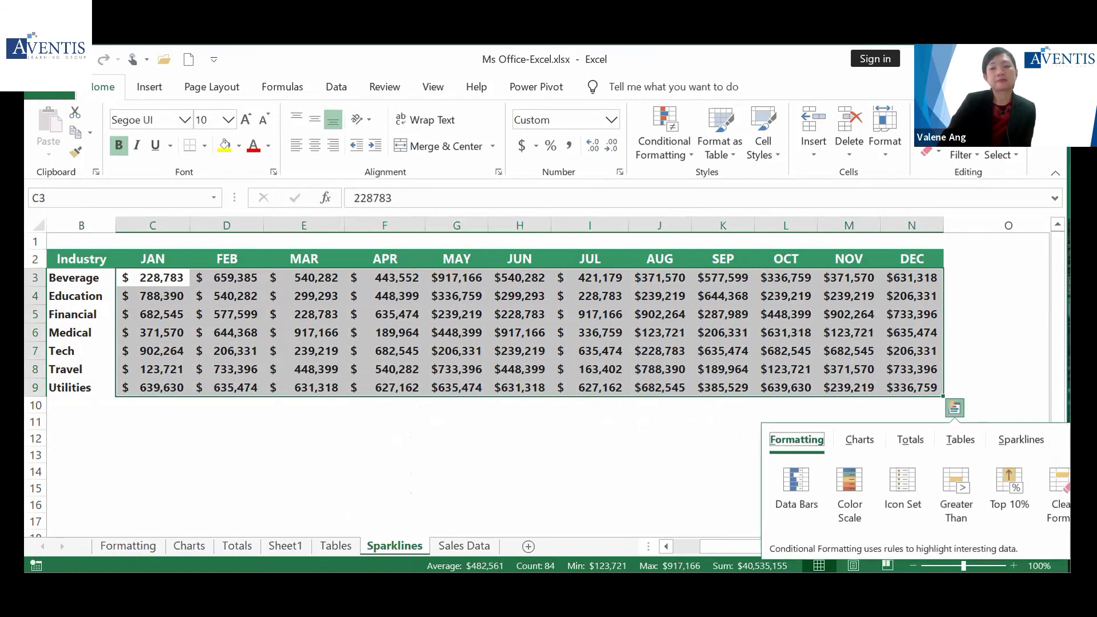
pyautogui.press('s')
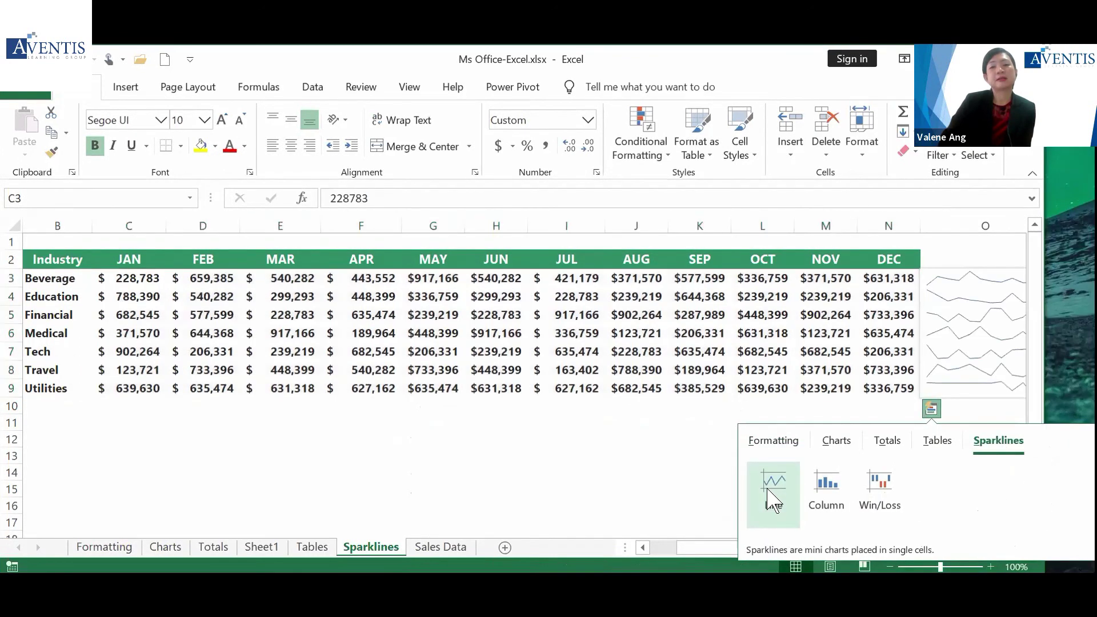
pyautogui.click(772, 485)
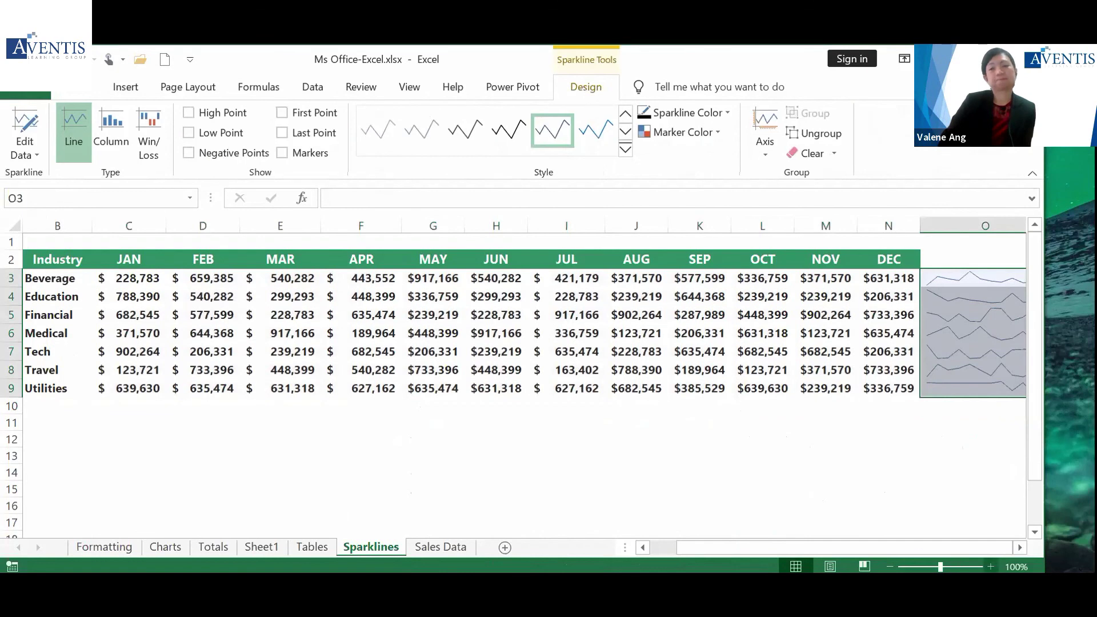
pyautogui.hscroll(1, 514, 320)
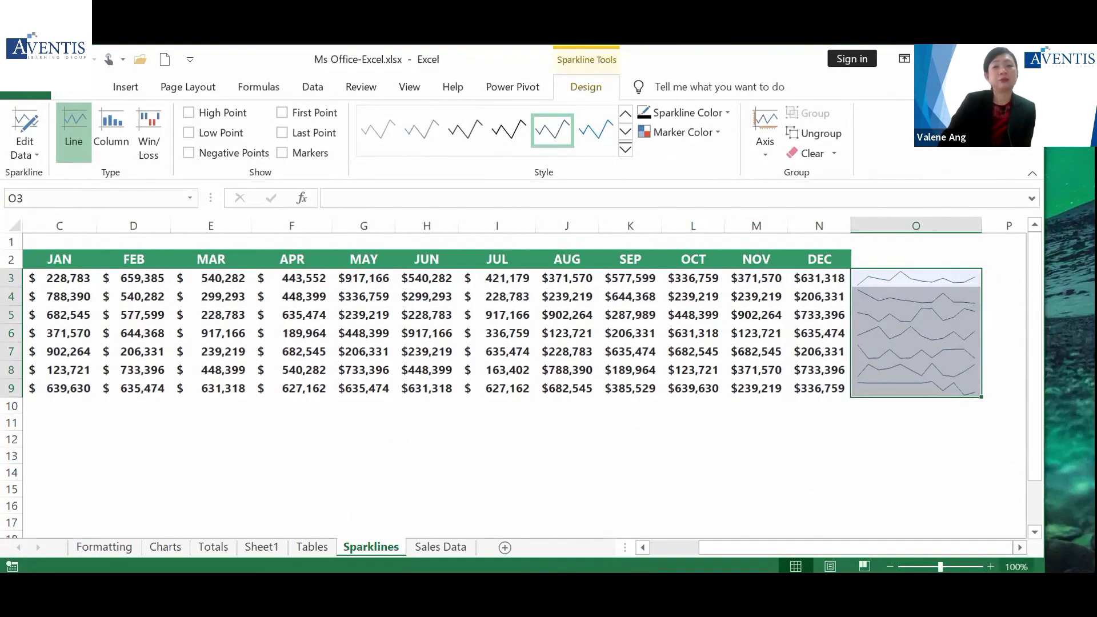
# Examine the sparklines in column O row by row and compare the first with the Beverage figures from January to December
pyautogui.click(955, 278)
pyautogui.click(925, 298)
pyautogui.click(918, 316)
pyautogui.click(914, 331)
pyautogui.click(908, 398)
pyautogui.moveTo(832, 278); pyautogui.dragTo(65, 280)
pyautogui.moveTo(172, 282); pyautogui.dragTo(175, 282)
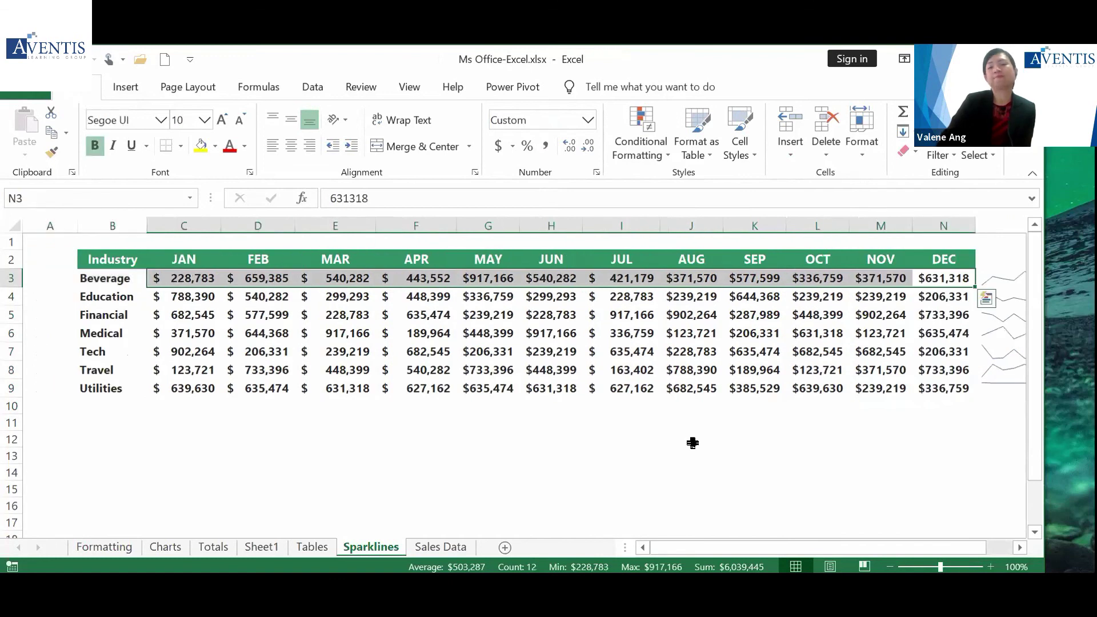
pyautogui.hscroll(1, 805, 499)
pyautogui.click(528, 455)
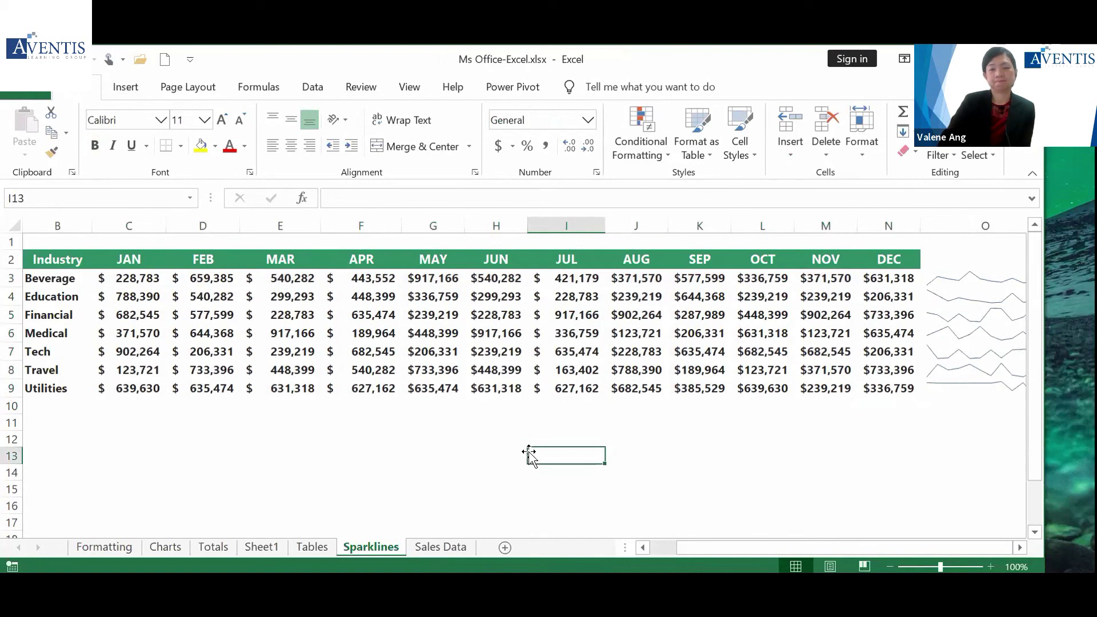
pyautogui.click(522, 345)
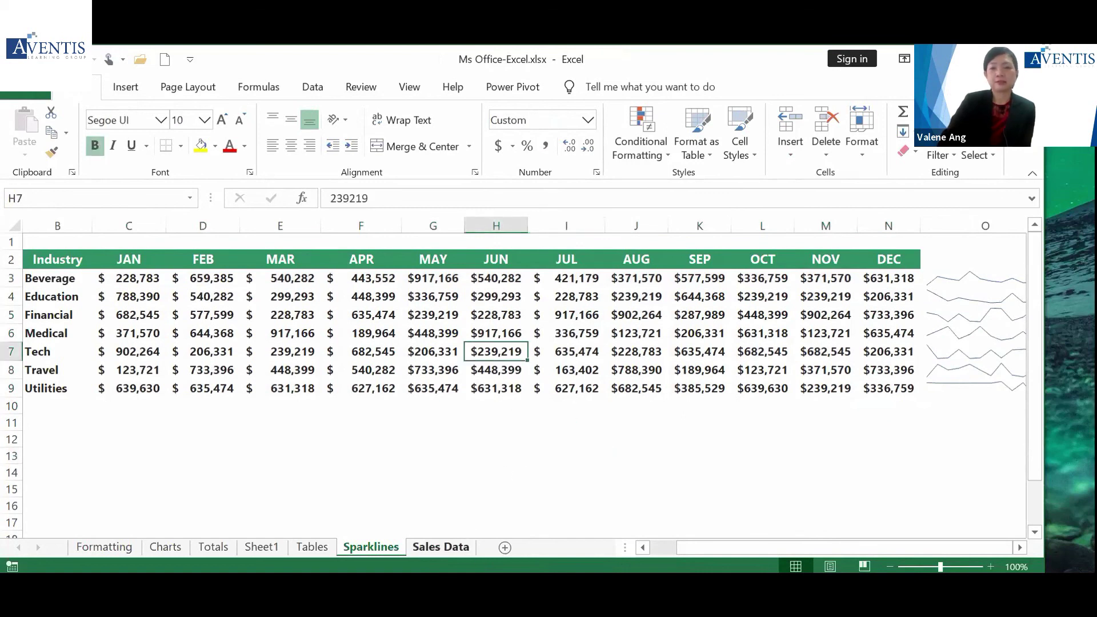
# Open Recommended PivotTables for the Sales Data sheet's data range and move the dialog fully into view
pyautogui.click(440, 546)
pyautogui.click(412, 391)
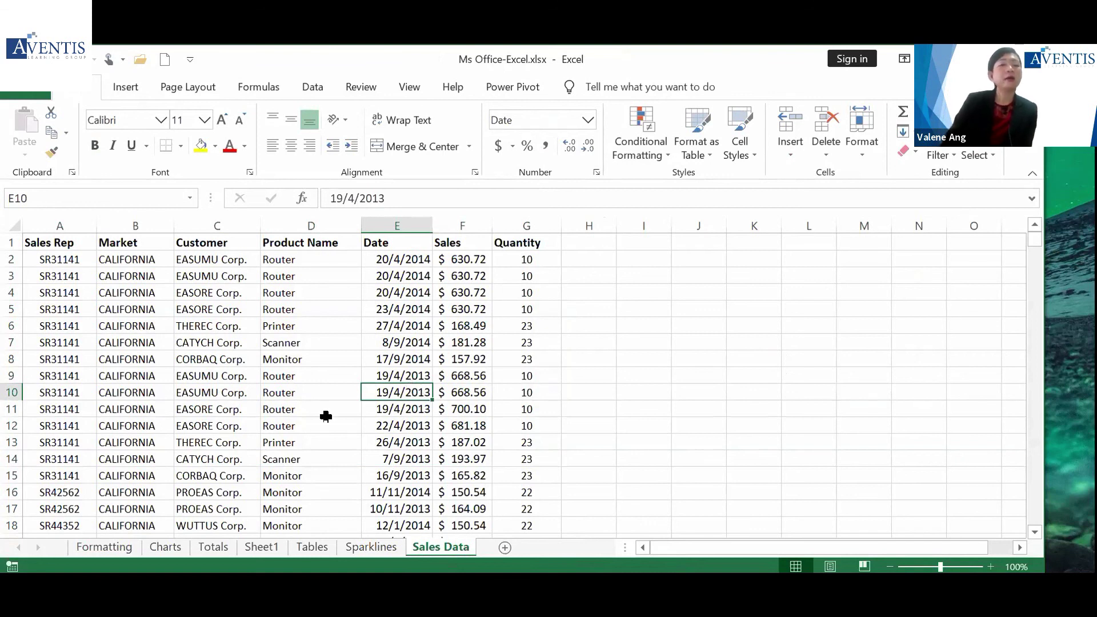
pyautogui.click(254, 409)
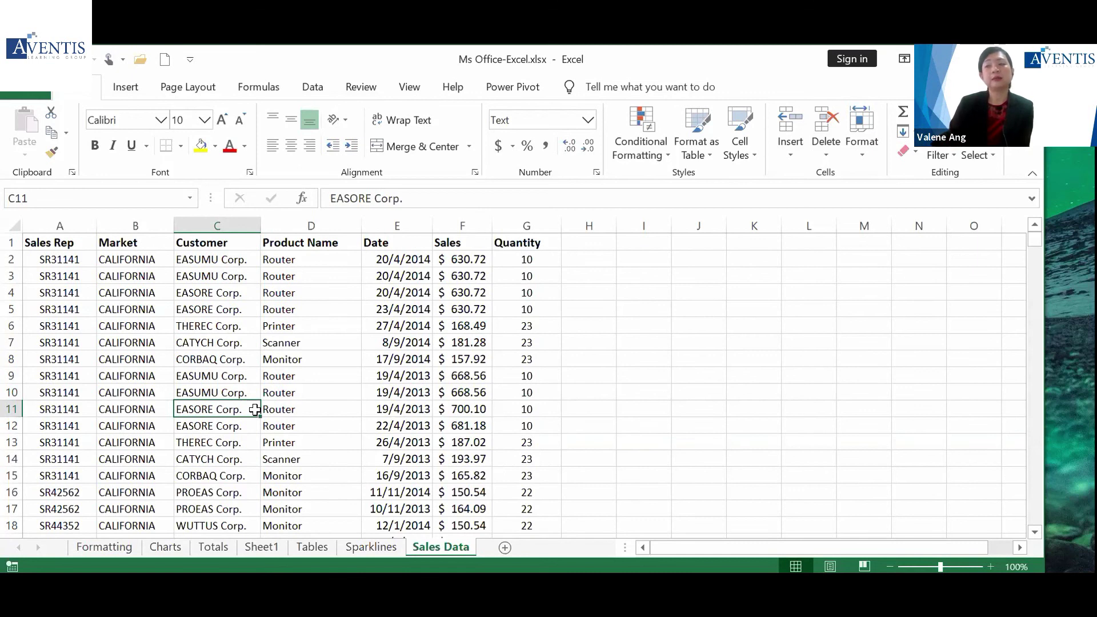
pyautogui.click(126, 87)
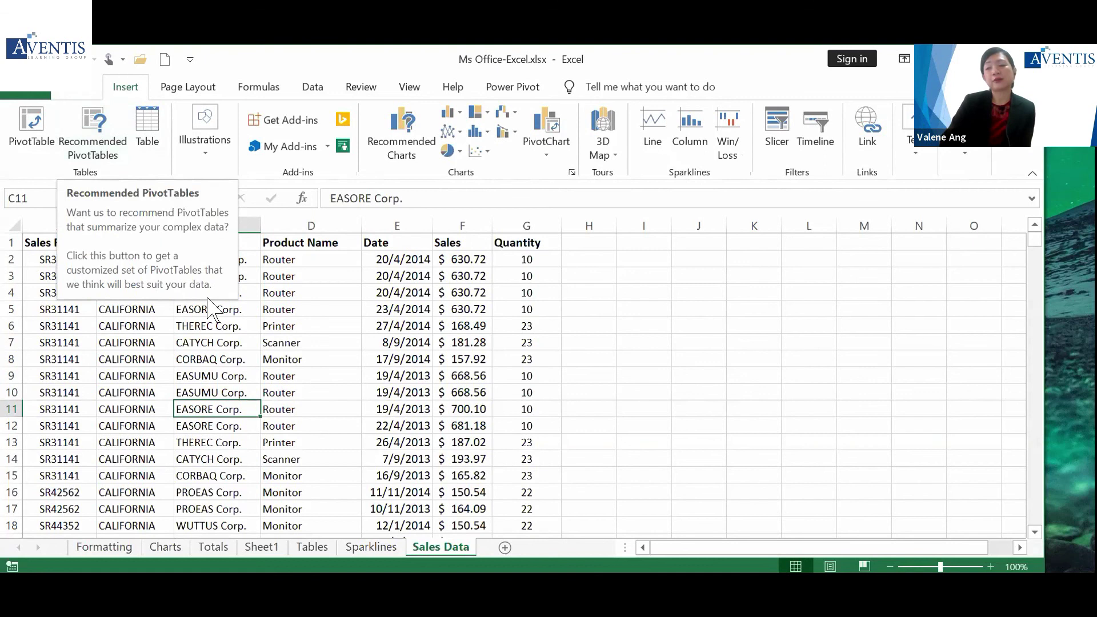
pyautogui.click(262, 325)
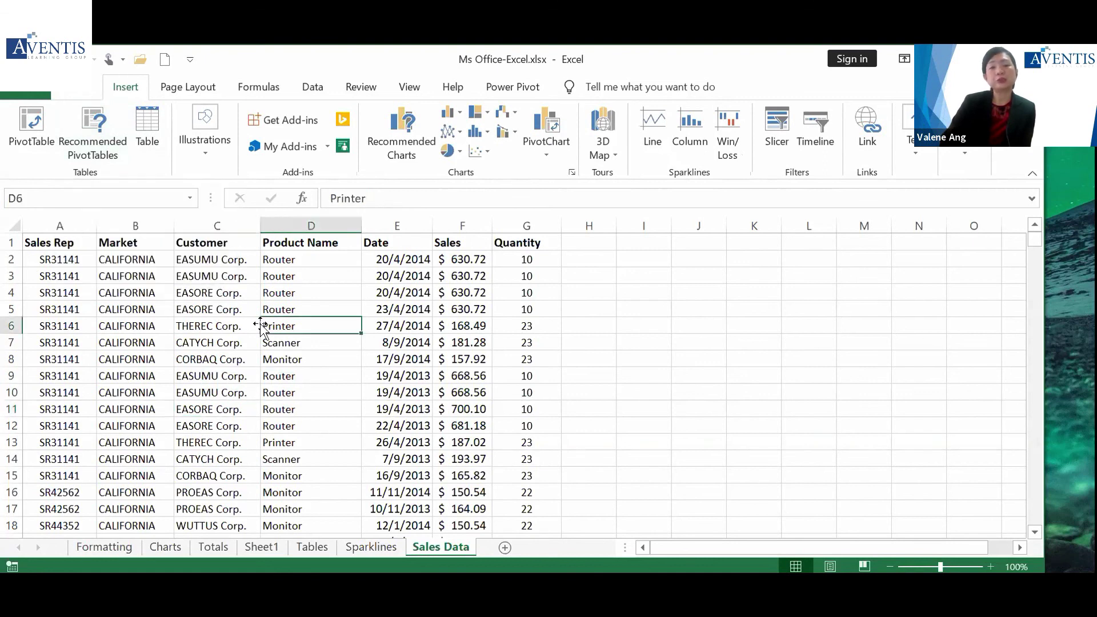
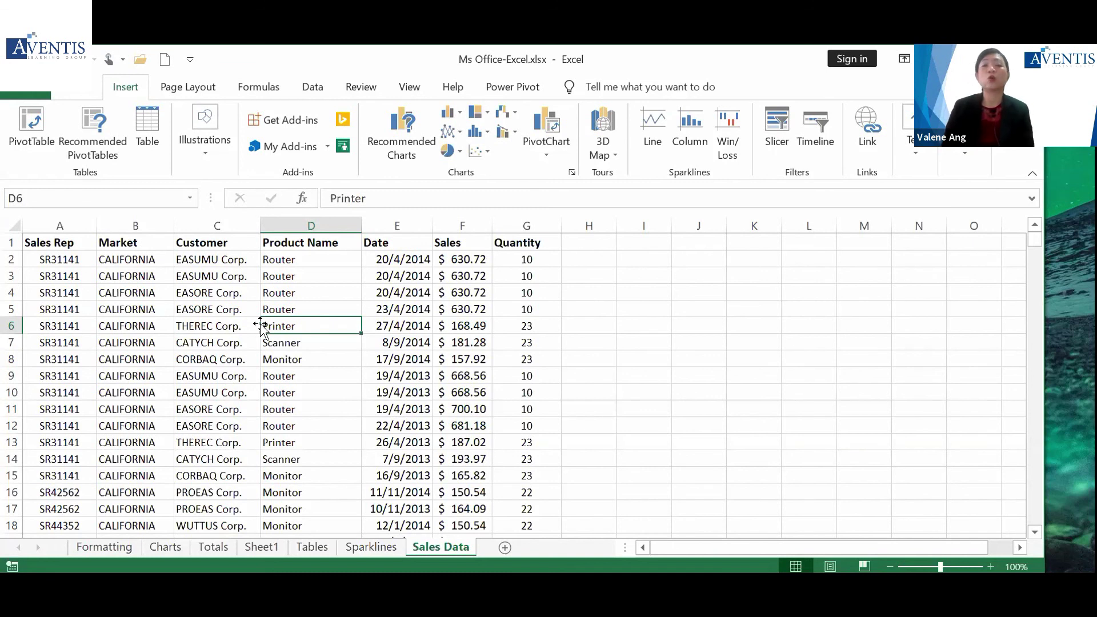
pyautogui.click(212, 311)
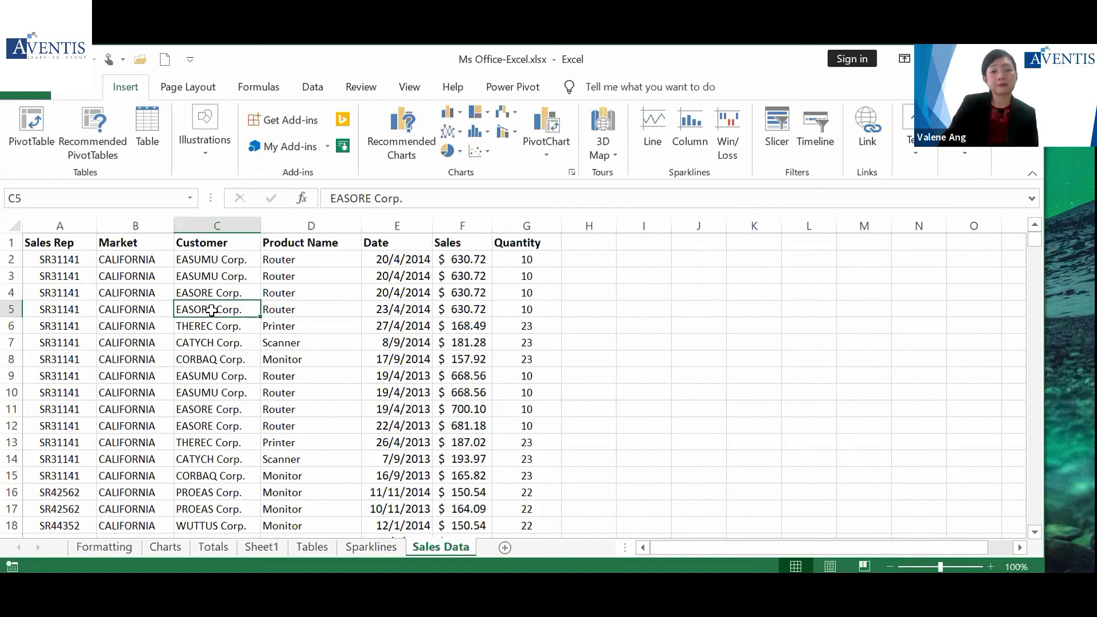
pyautogui.click(94, 149)
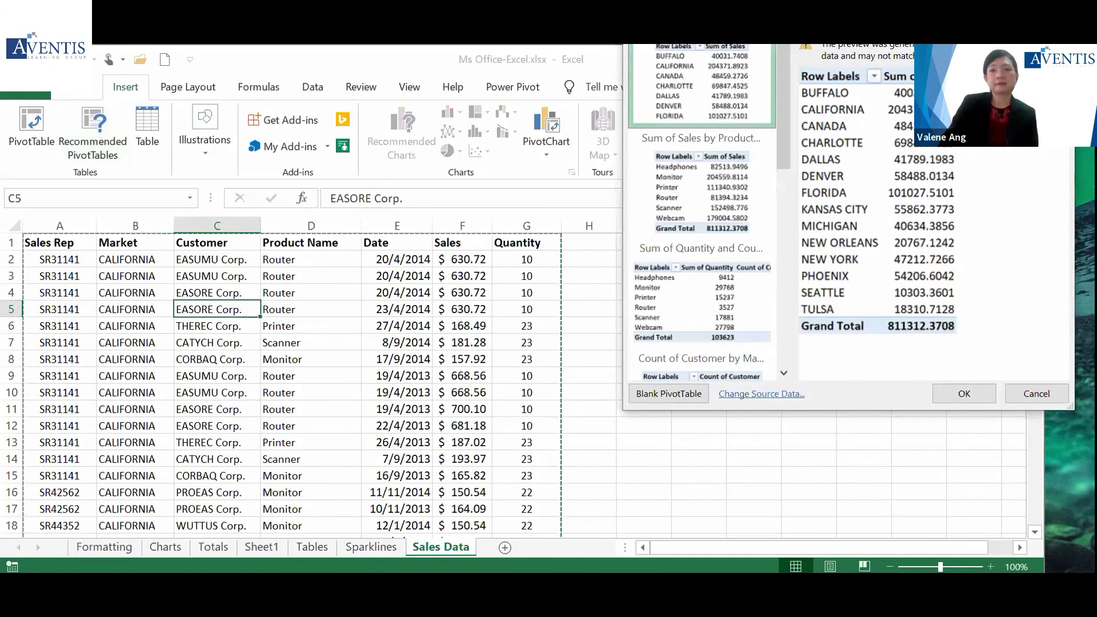
pyautogui.moveTo(860, 0); pyautogui.dragTo(553, 87)
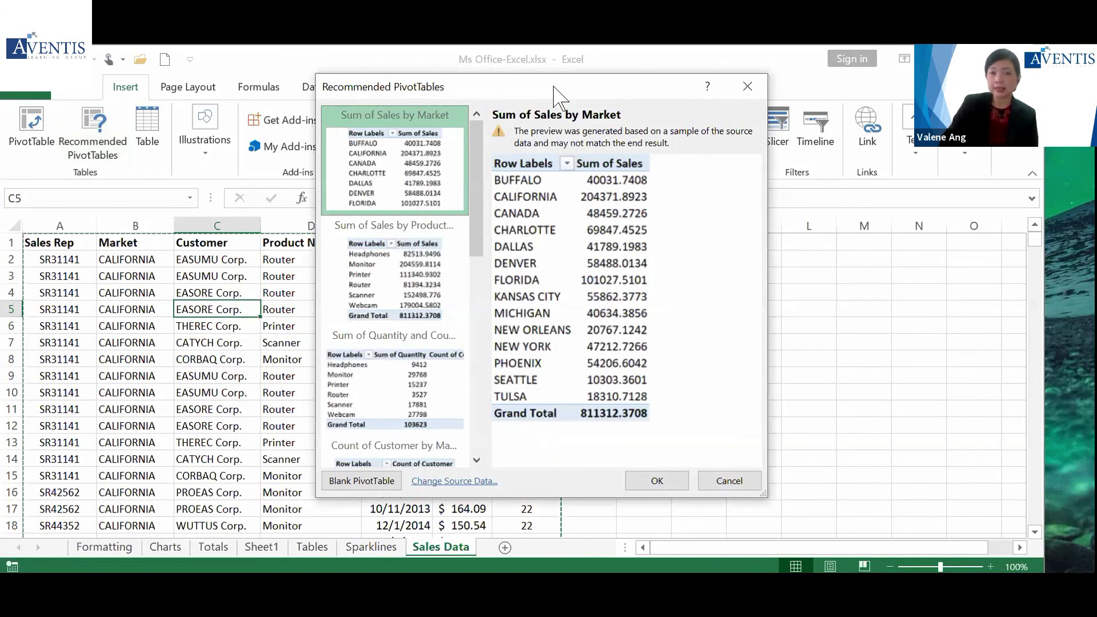
# Preview the recommended layouts, including Sum of Sales by Product Name and Count of Customer by Quantity, and reselect Sum of Sales by Market
pyautogui.click(404, 283)
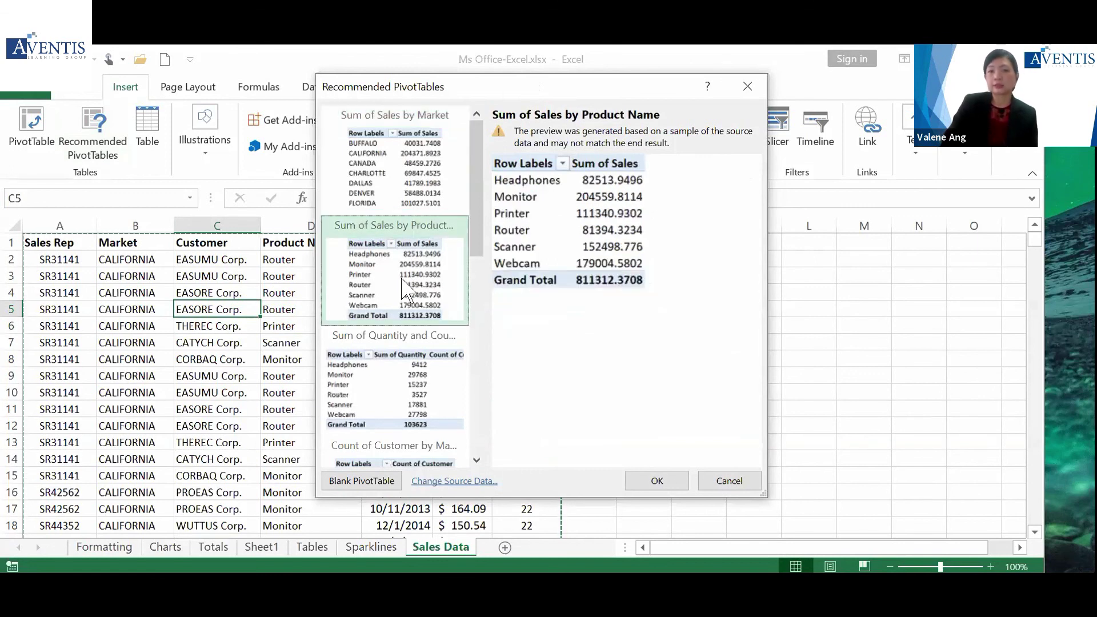
pyautogui.click(408, 388)
pyautogui.scroll(-5, 409, 388)
pyautogui.click(409, 351)
pyautogui.click(409, 422)
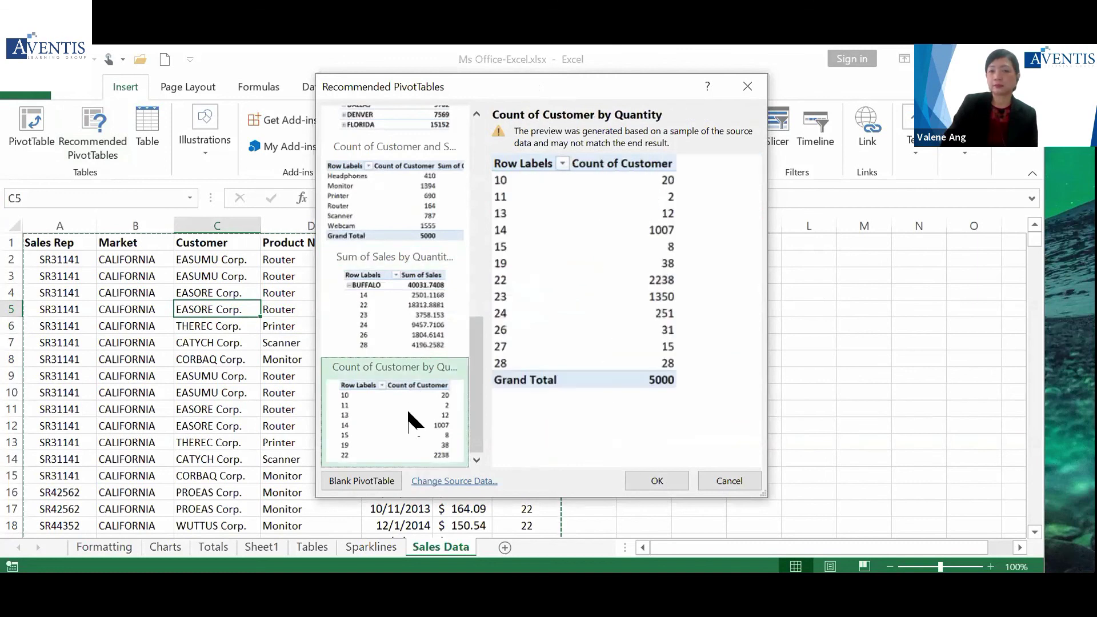
pyautogui.scroll(5, 409, 422)
pyautogui.click(420, 195)
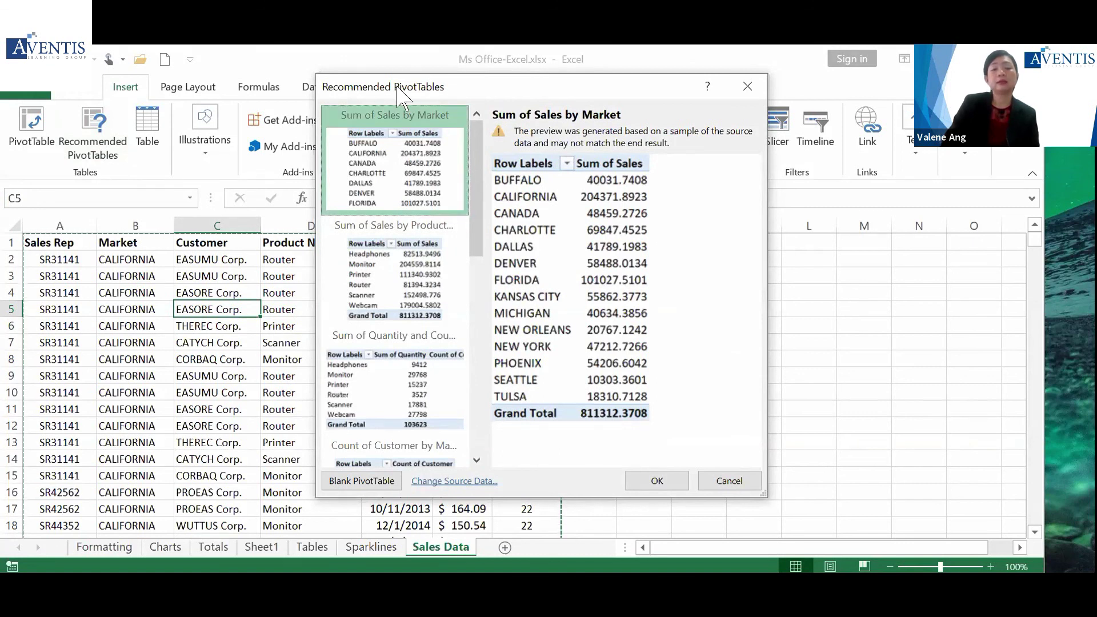
# Create the recommended Sum of Sales by Market PivotTable and move its field list fully into view
pyautogui.click(657, 481)
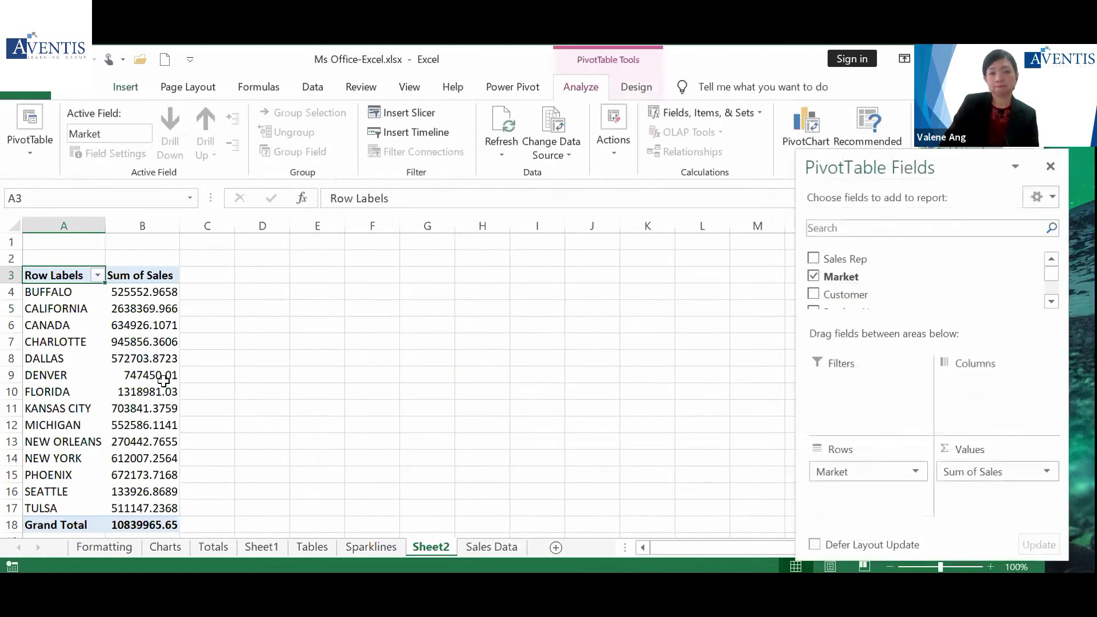
pyautogui.click(149, 342)
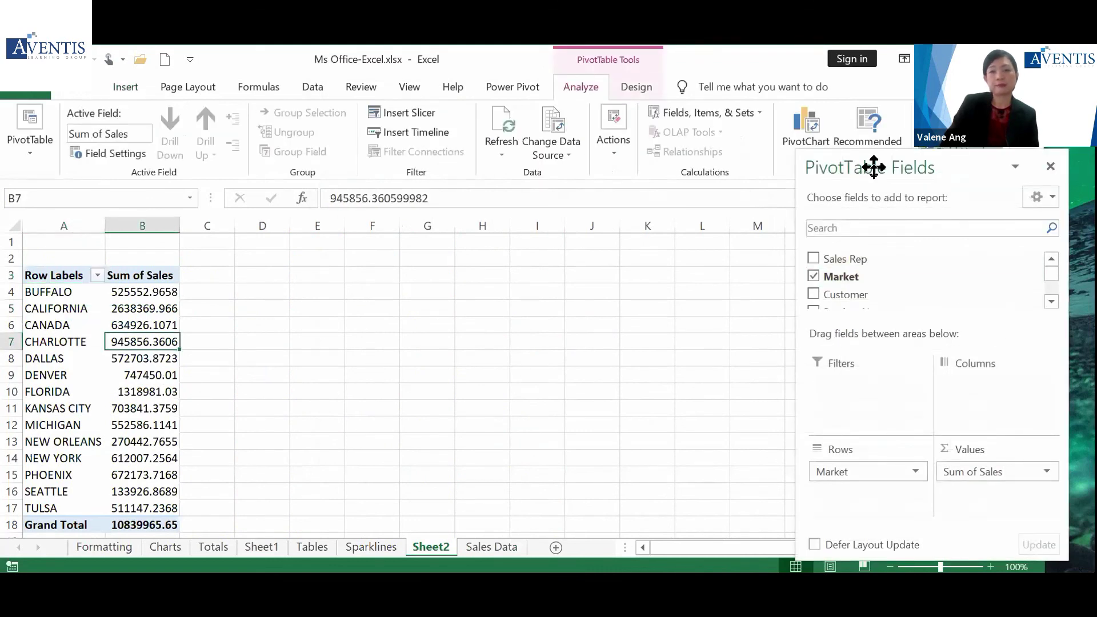
pyautogui.moveTo(874, 166); pyautogui.dragTo(627, 142)
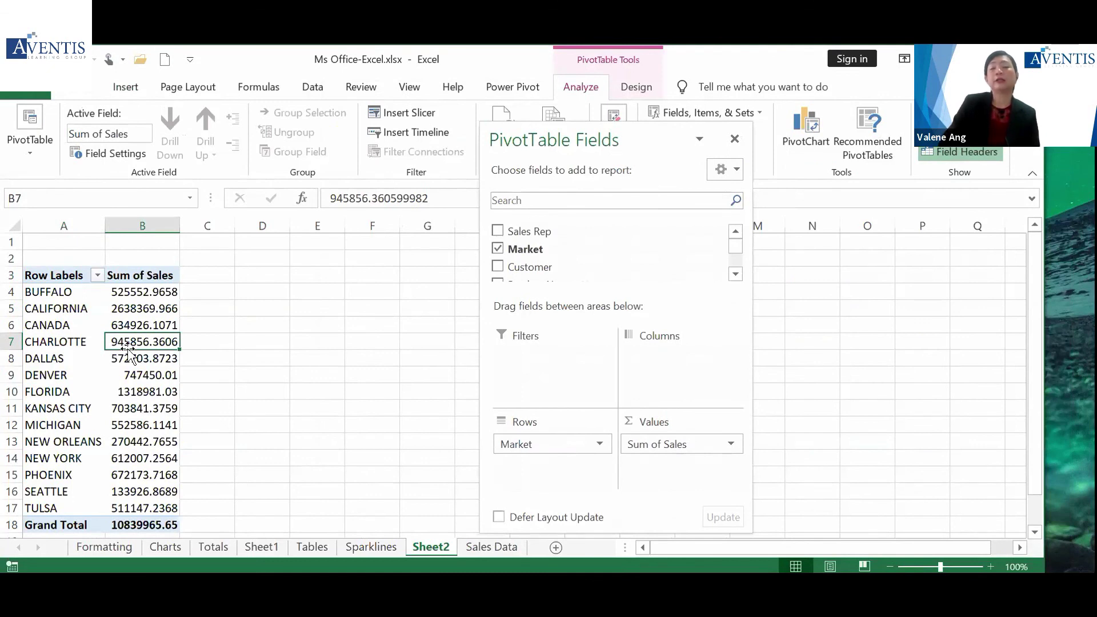
pyautogui.moveTo(577, 121); pyautogui.dragTo(586, 99)
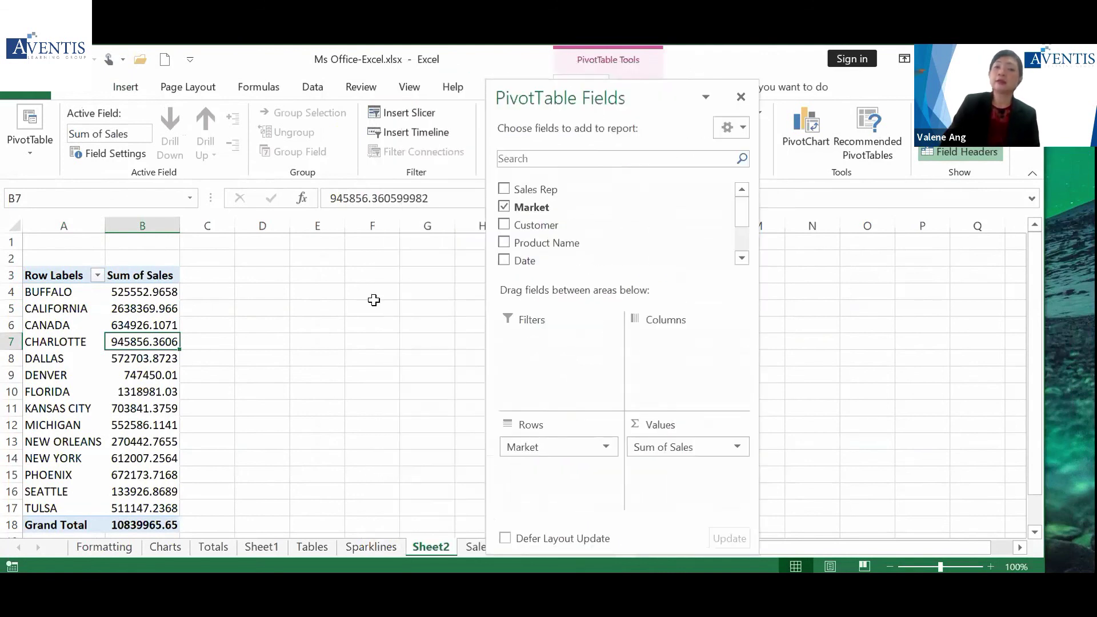
# Hide the field list by selecting a cell outside the PivotTable, redisplay it by reselecting a sales value, and move it aside
pyautogui.click(321, 345)
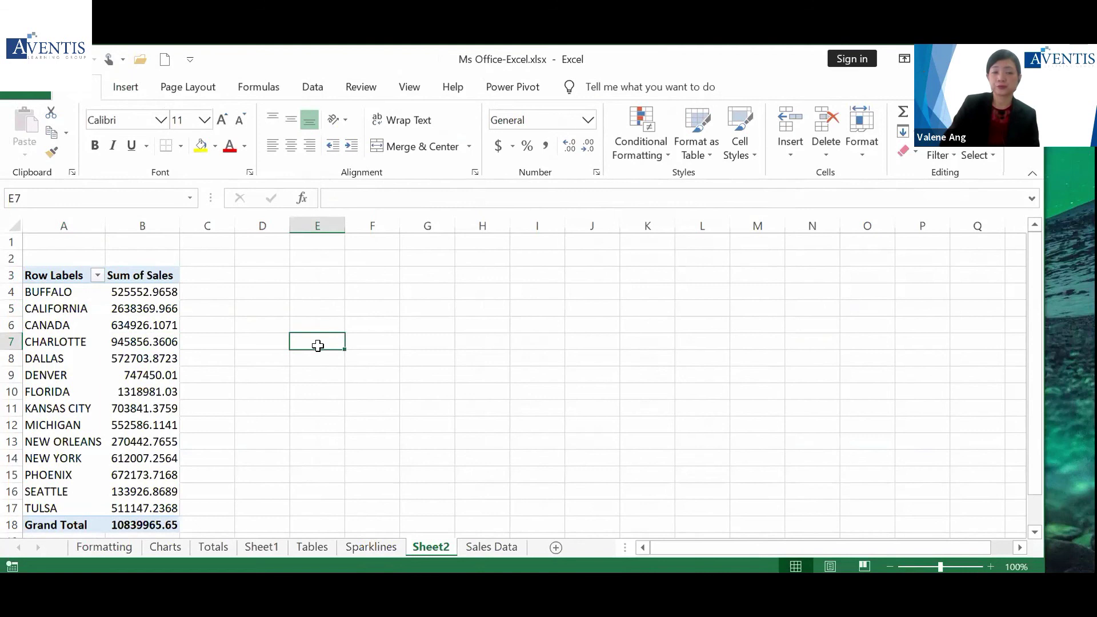
pyautogui.click(141, 336)
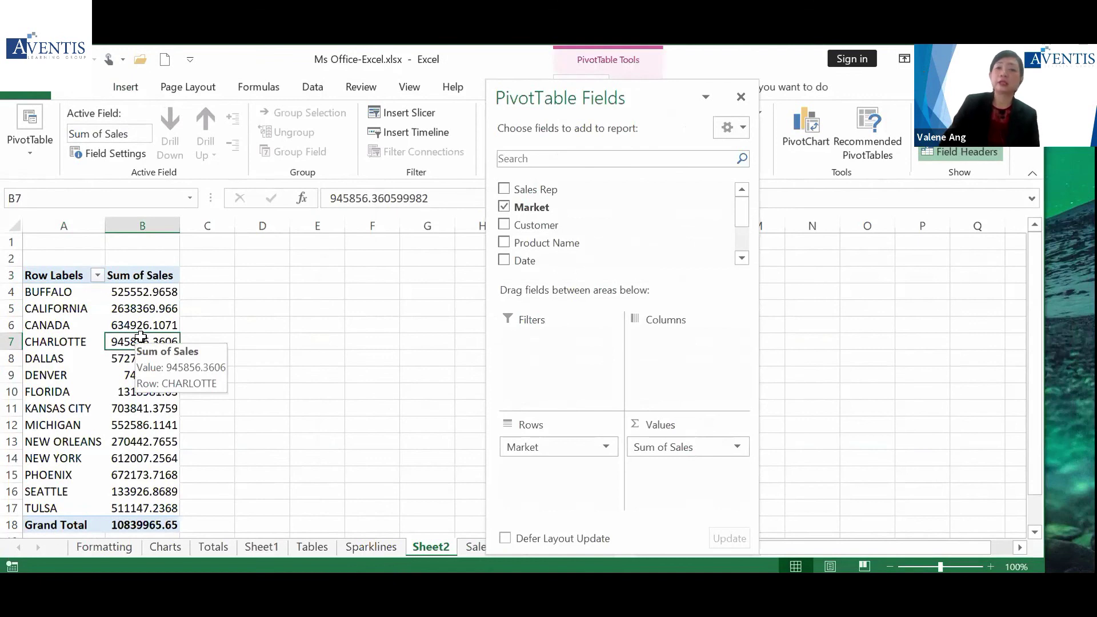
pyautogui.moveTo(602, 98); pyautogui.dragTo(825, 98)
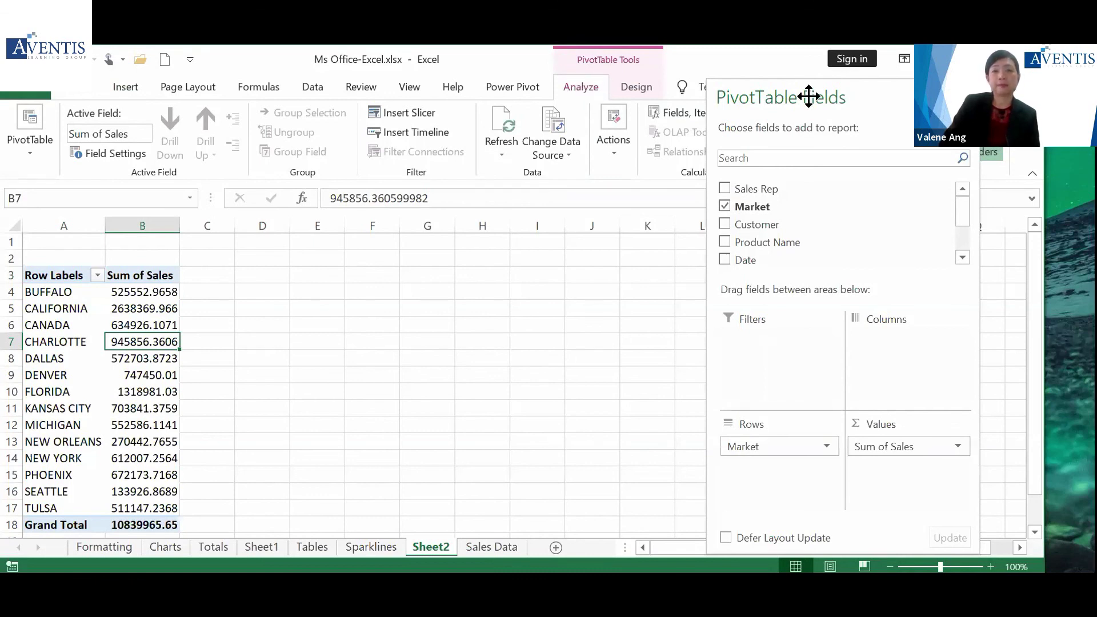
pyautogui.moveTo(789, 107); pyautogui.dragTo(840, 100)
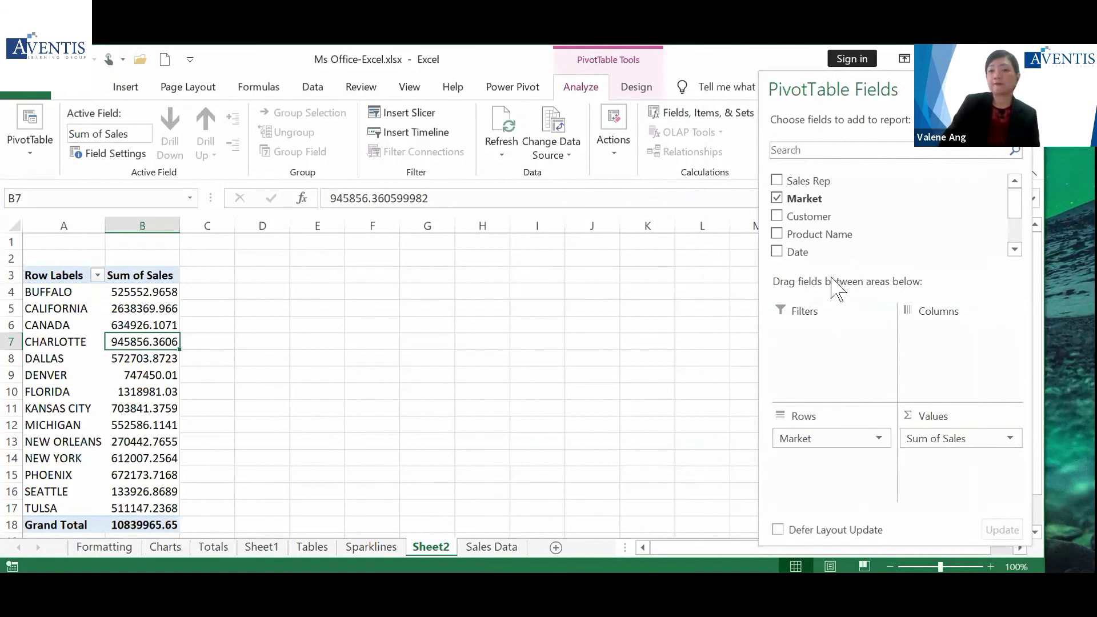
# Add Product Name as the PivotTable's column field and review the sales grid down to the Grand Total row
pyautogui.moveTo(823, 92); pyautogui.dragTo(632, 95)
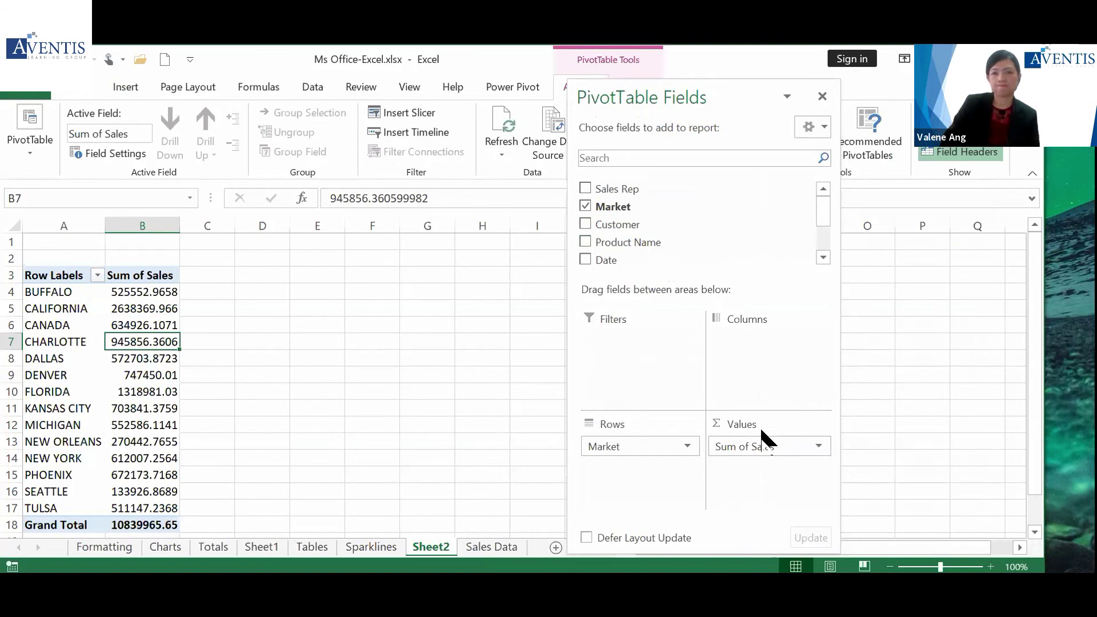
pyautogui.moveTo(657, 244); pyautogui.dragTo(747, 337)
pyautogui.moveTo(661, 98); pyautogui.dragTo(801, 94)
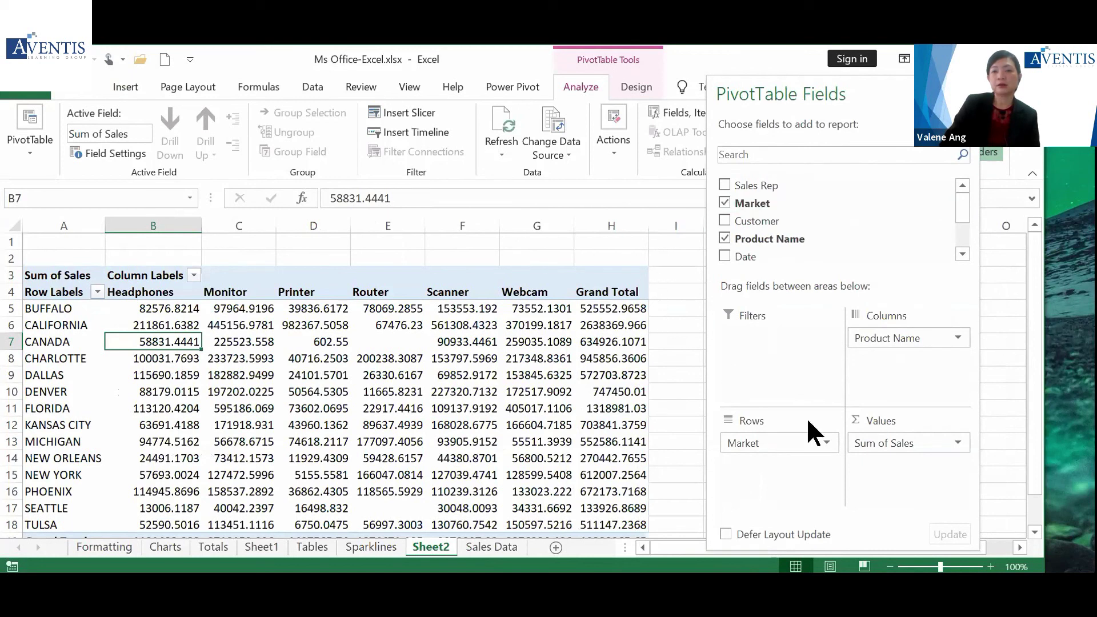
pyautogui.click(1034, 532)
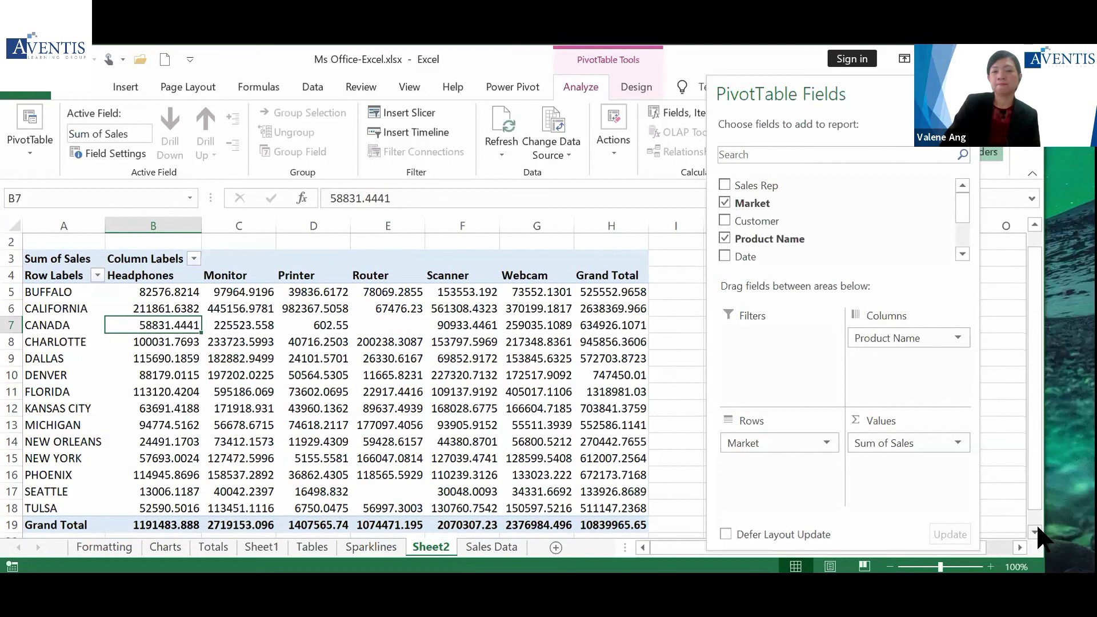
pyautogui.click(280, 407)
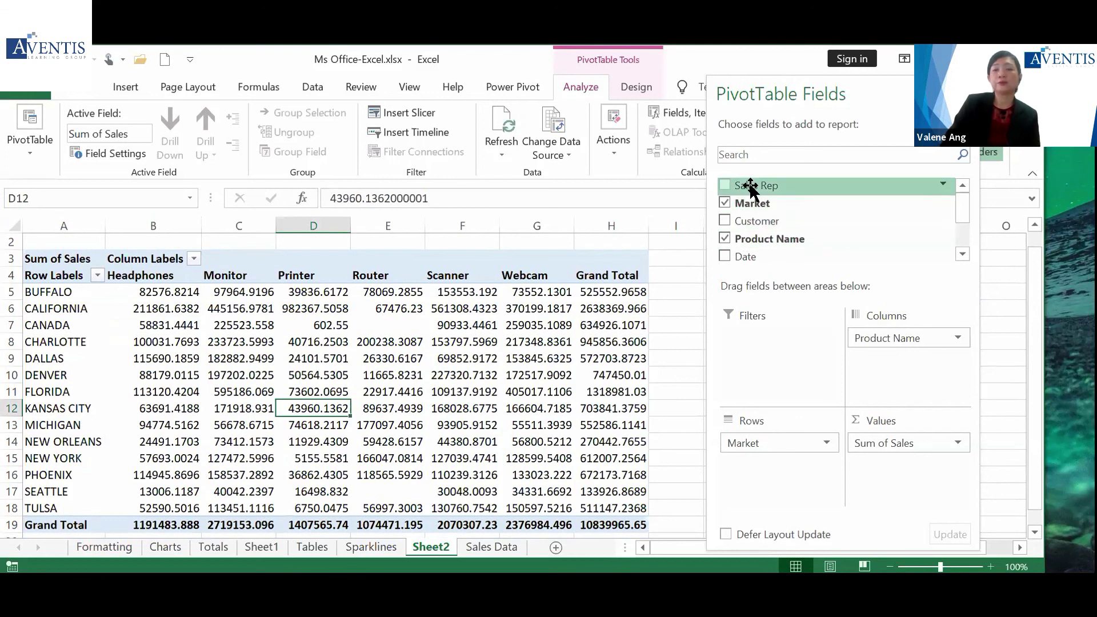
# Add Sales Rep as a report filter and filter the PivotTable to the second sales rep code listed
pyautogui.moveTo(750, 189); pyautogui.dragTo(760, 342)
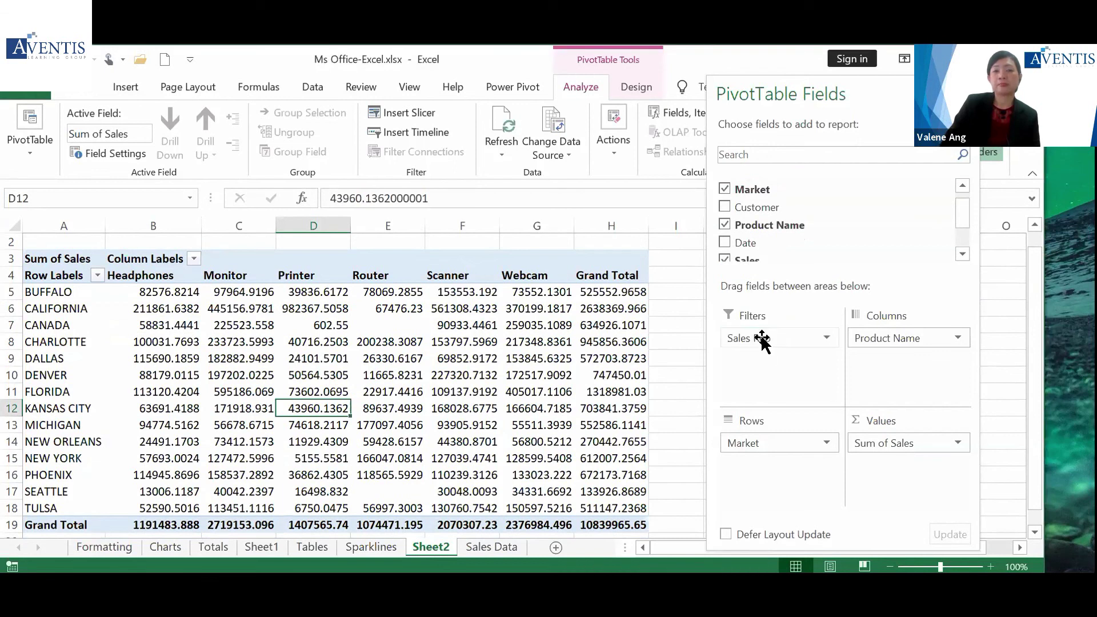
pyautogui.scroll(1, 187, 245)
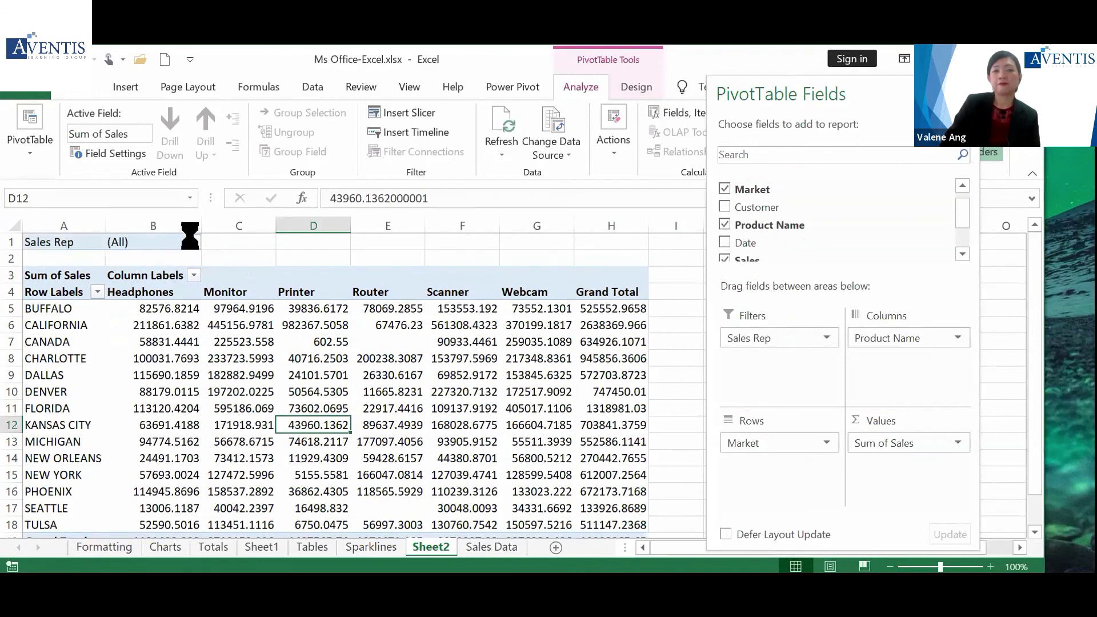
pyautogui.click(191, 237)
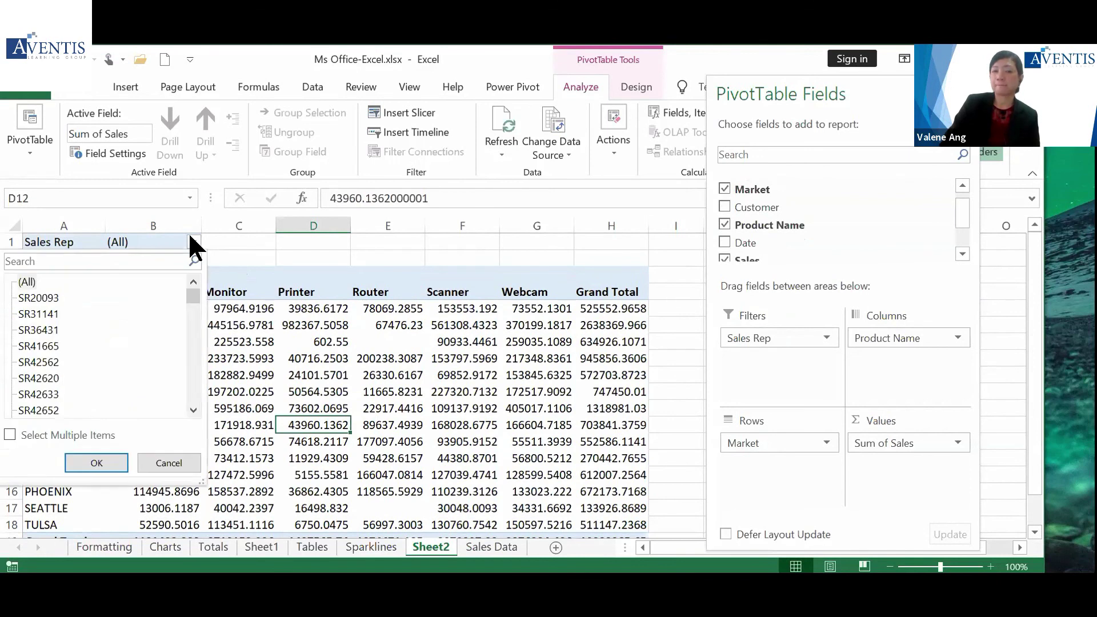
pyautogui.click(51, 314)
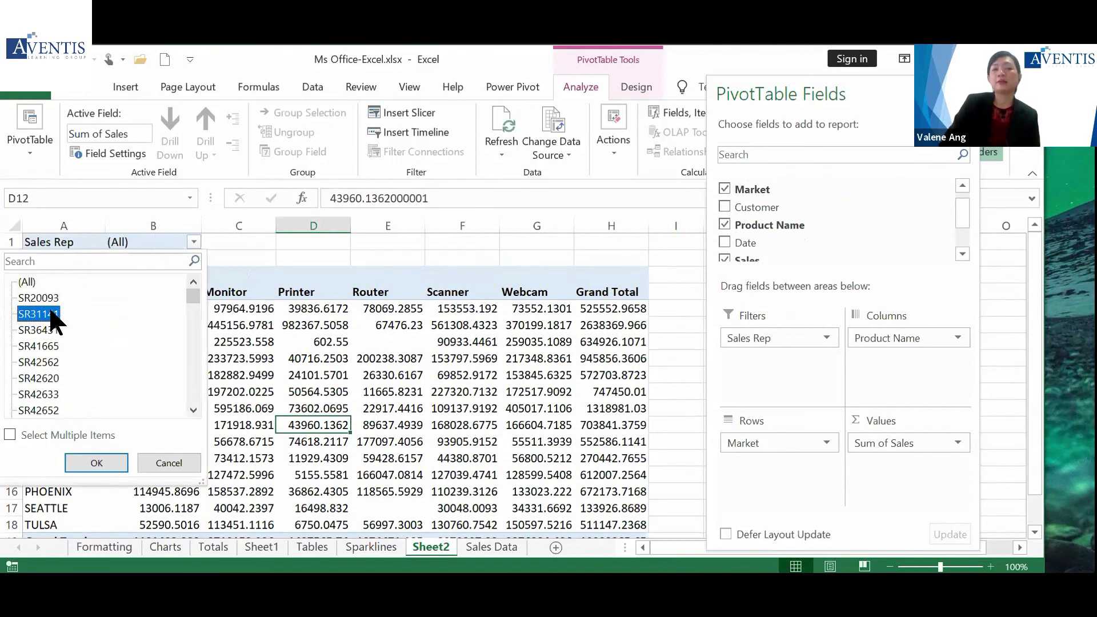
pyautogui.click(94, 461)
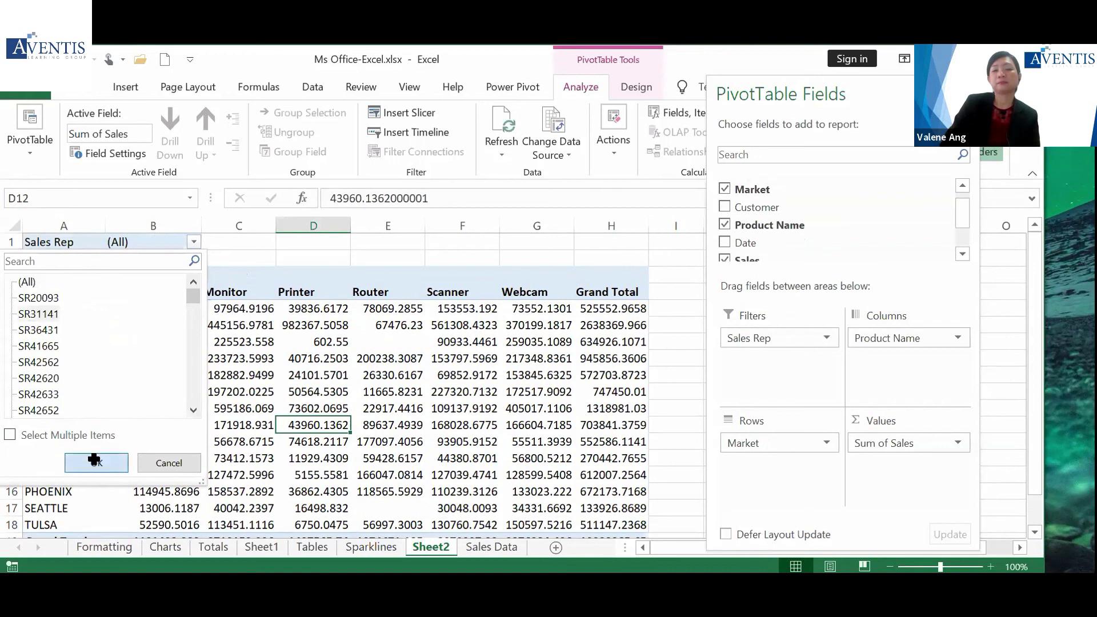
pyautogui.moveTo(108, 311)
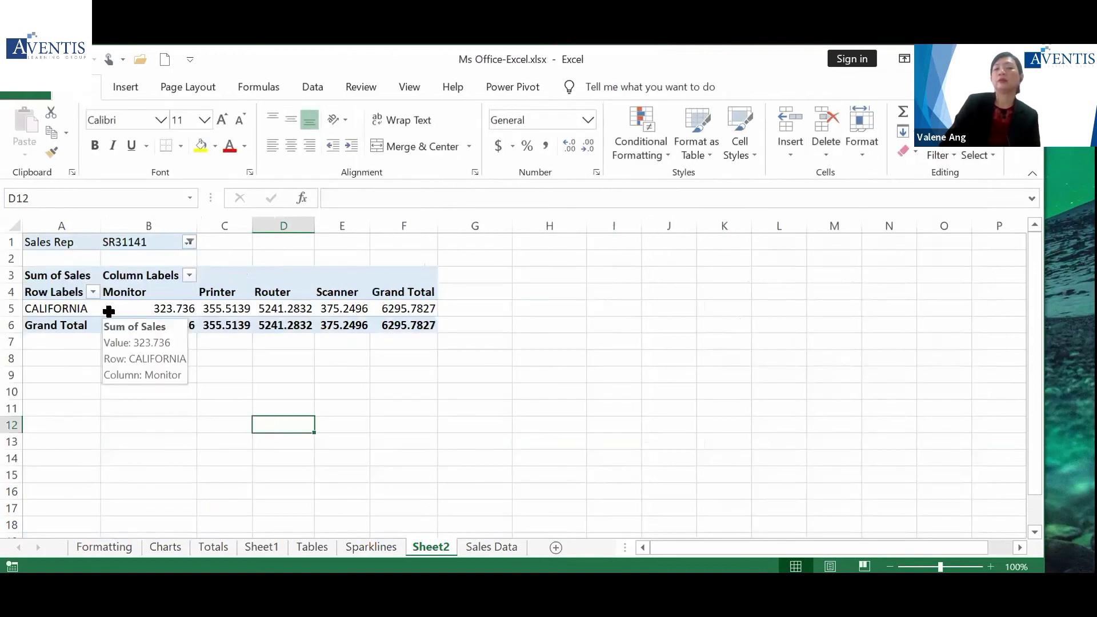
# Reset the Sales Rep filter to All and remove Sales Rep from the report filters
pyautogui.click(188, 239)
pyautogui.click(26, 283)
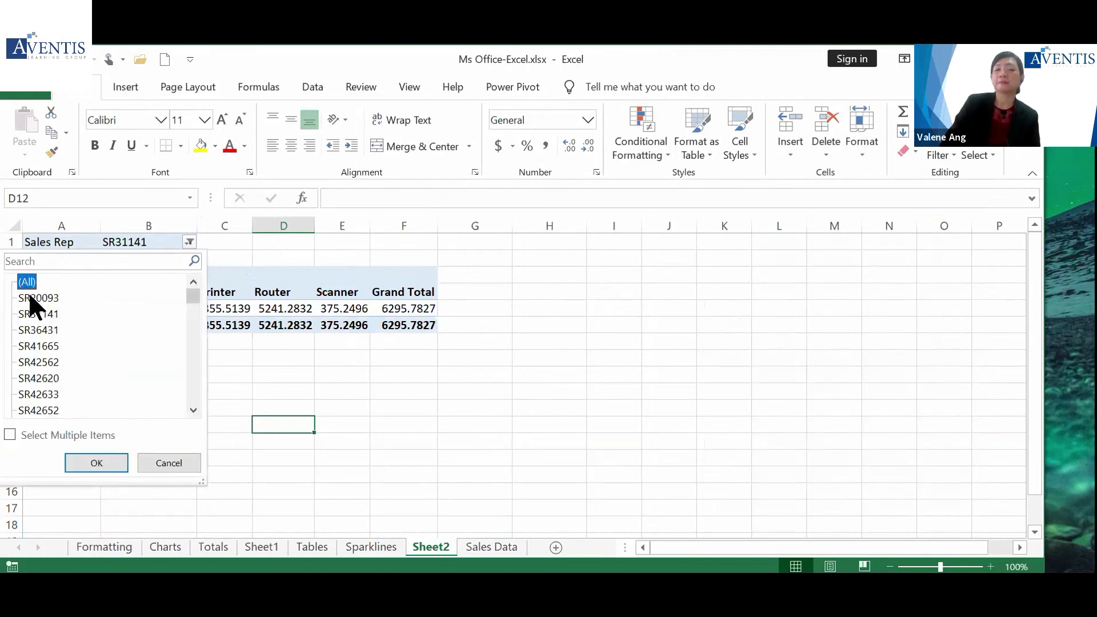
pyautogui.click(101, 459)
pyautogui.click(230, 374)
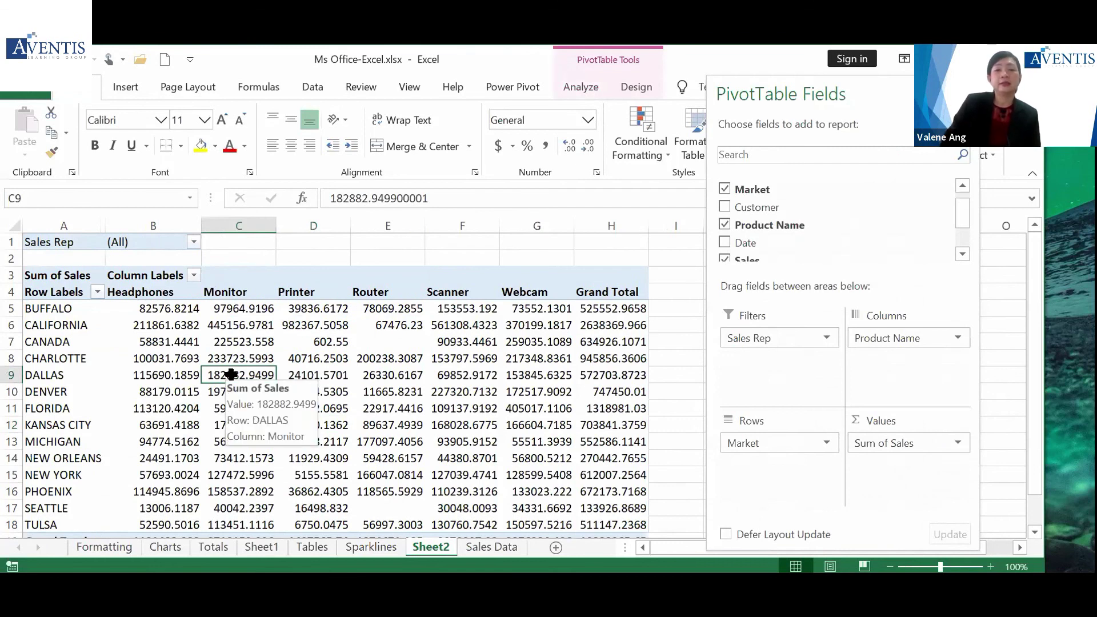
pyautogui.moveTo(828, 338); pyautogui.dragTo(890, 252)
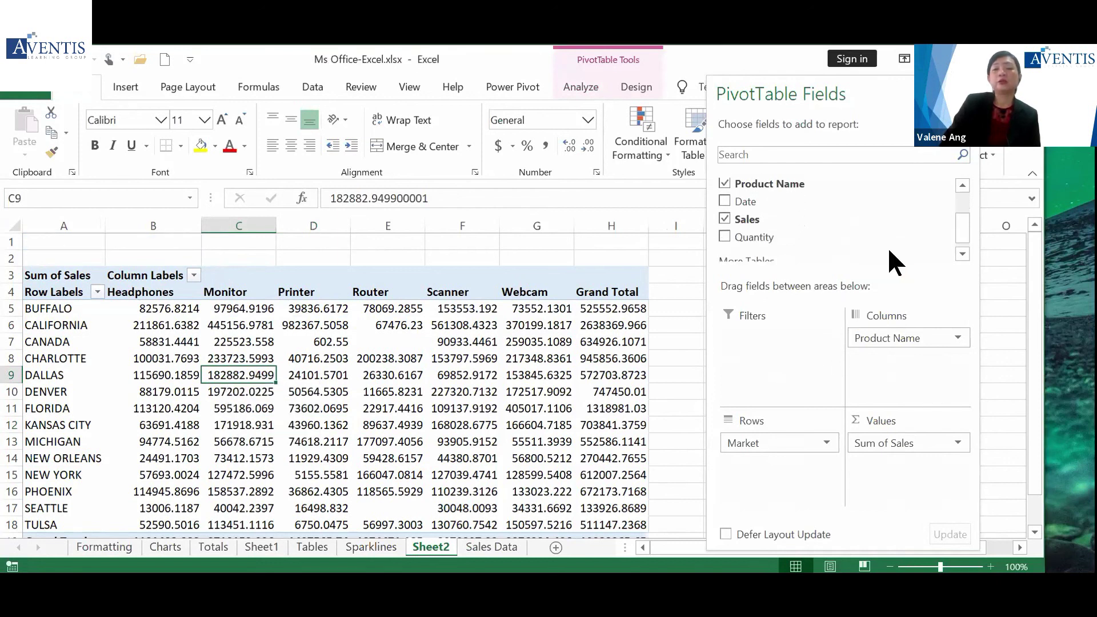
# Move Product Name from the columns to the report filters and remove Market from the rows
pyautogui.click(896, 338)
pyautogui.click(895, 338)
pyautogui.moveTo(896, 338); pyautogui.dragTo(826, 337)
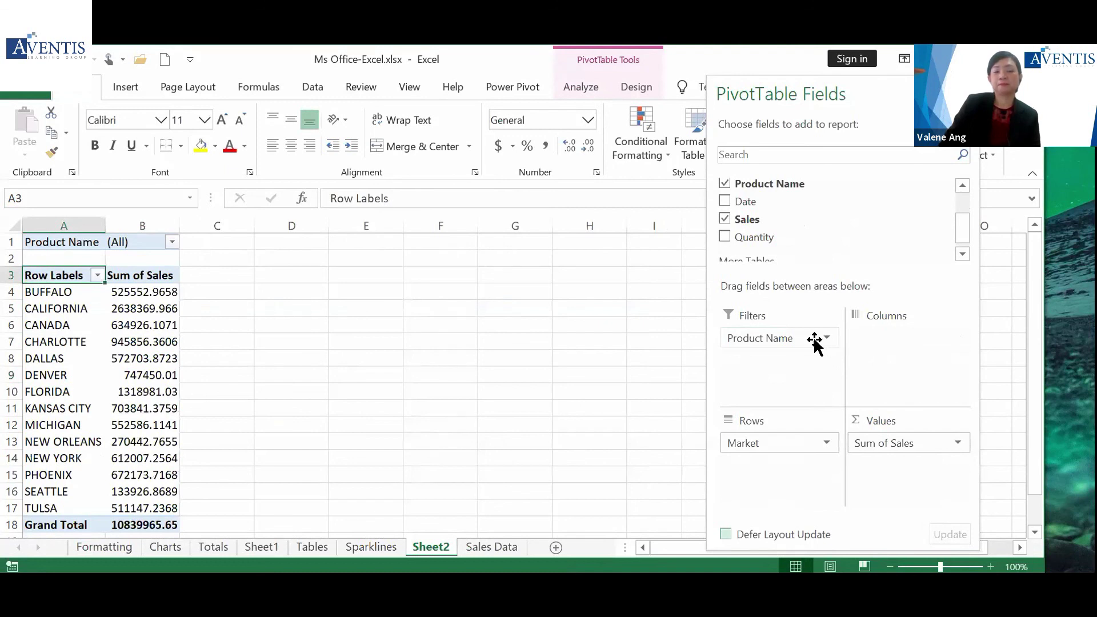
pyautogui.moveTo(795, 448); pyautogui.dragTo(863, 231)
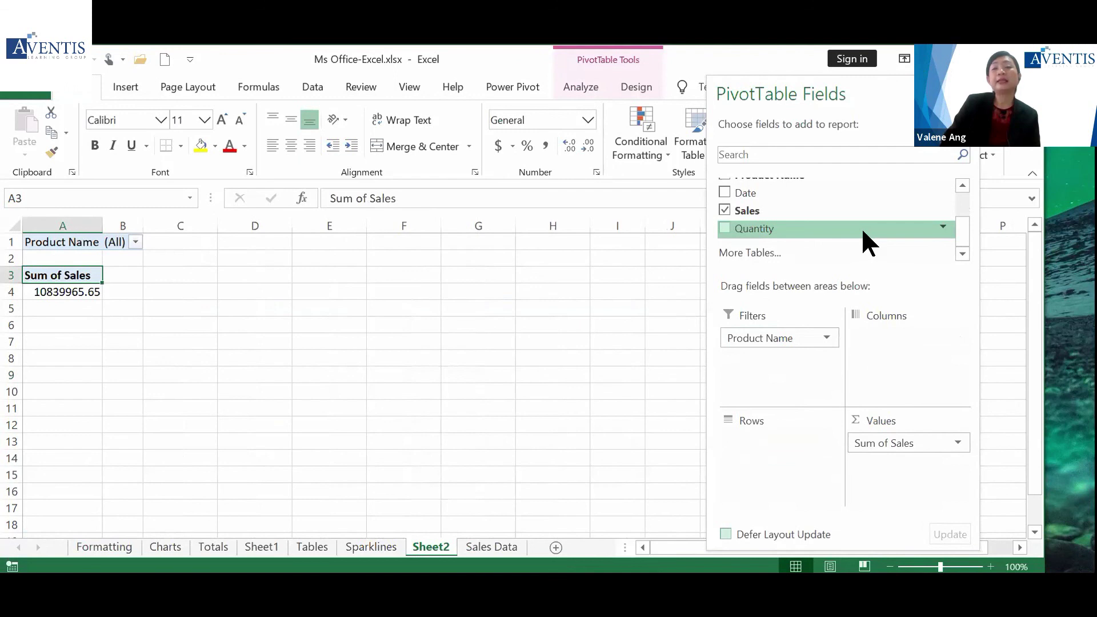
# Add Date to the PivotTable rows and check the Years and Quarters fields and the 2013 and 2014 rows
pyautogui.moveTo(730, 193); pyautogui.dragTo(754, 442)
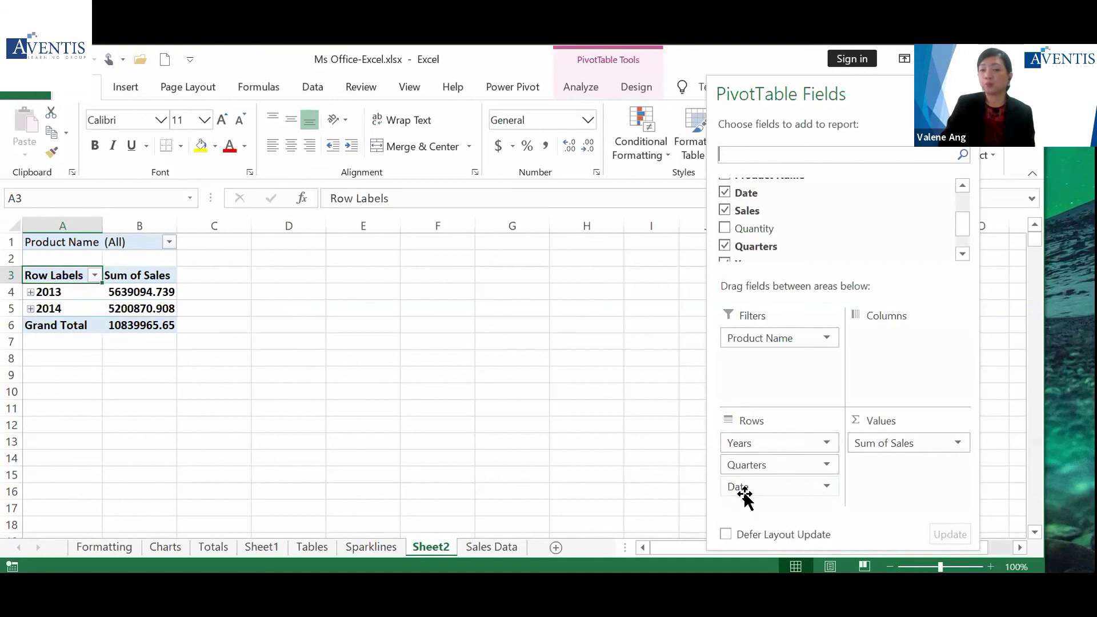
pyautogui.click(965, 256)
pyautogui.click(966, 256)
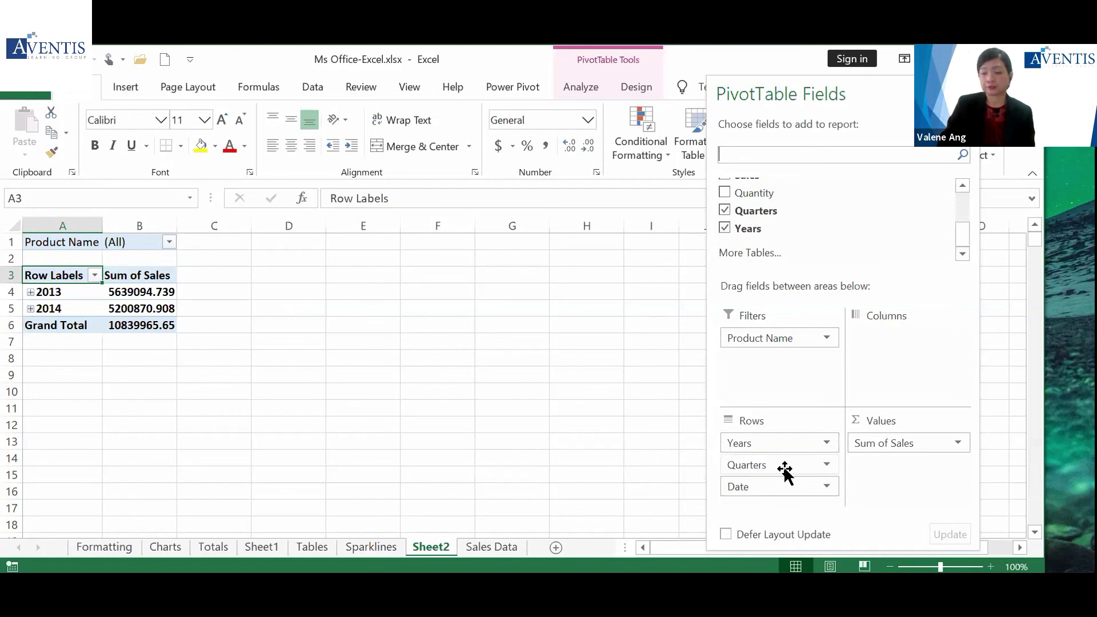
pyautogui.click(72, 291)
pyautogui.click(70, 306)
pyautogui.click(76, 290)
pyautogui.click(74, 307)
pyautogui.click(75, 290)
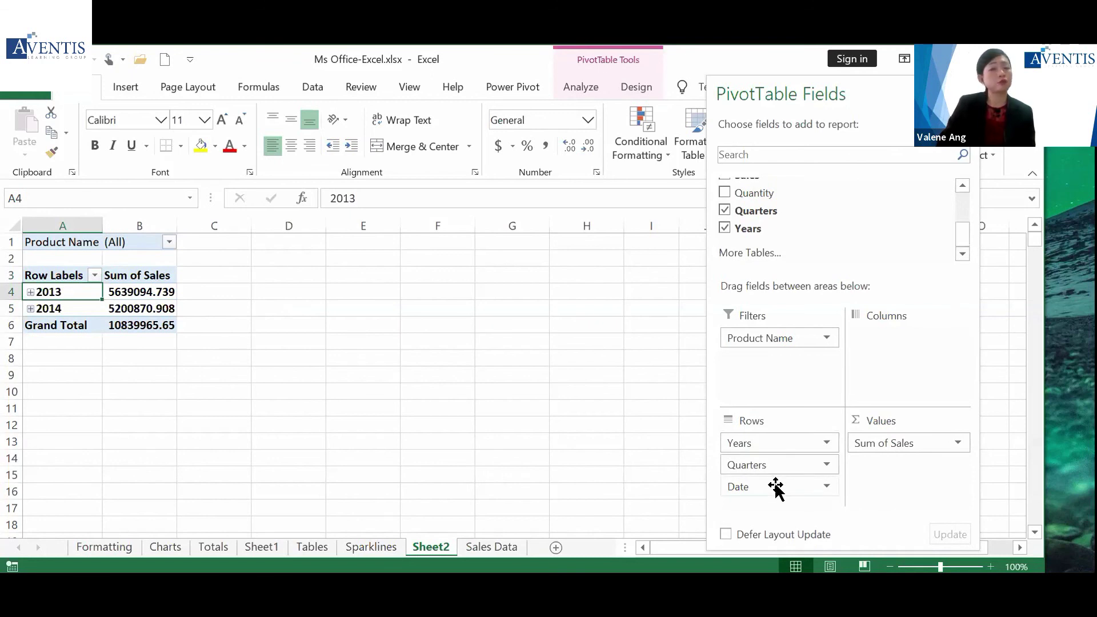
# Expand the PivotTable's year rows to show quarters and then individual months
pyautogui.click(581, 91)
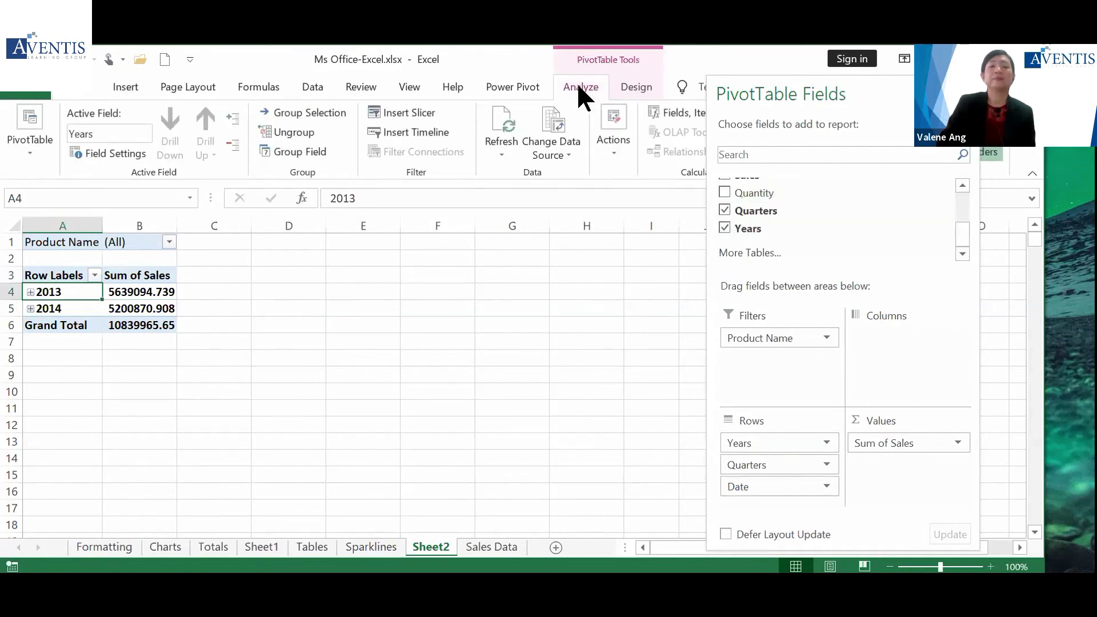
pyautogui.click(234, 123)
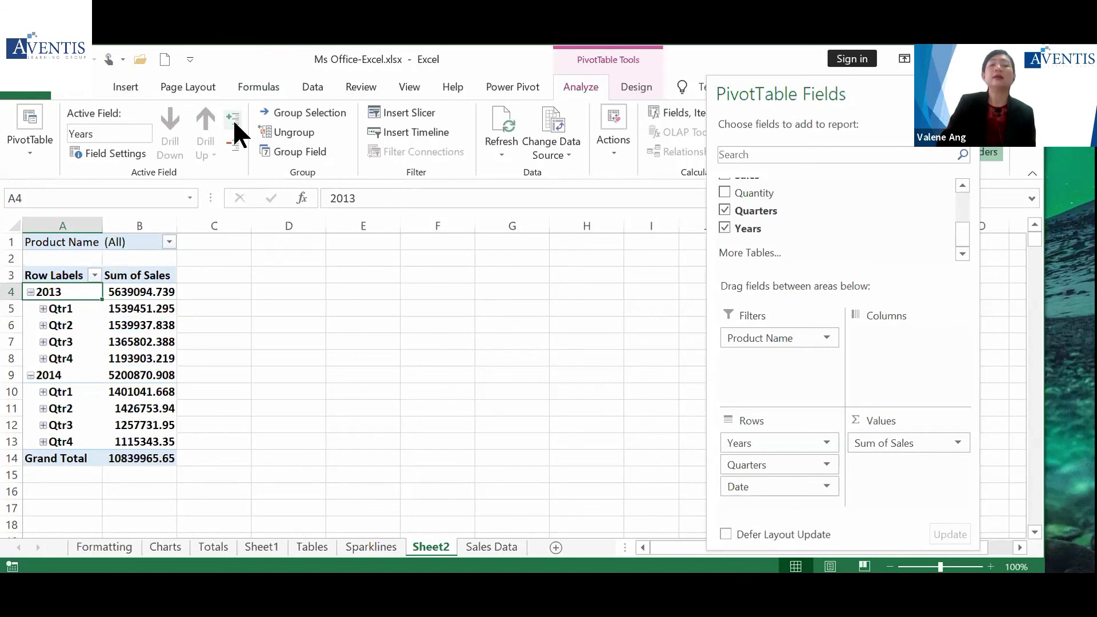
pyautogui.click(233, 122)
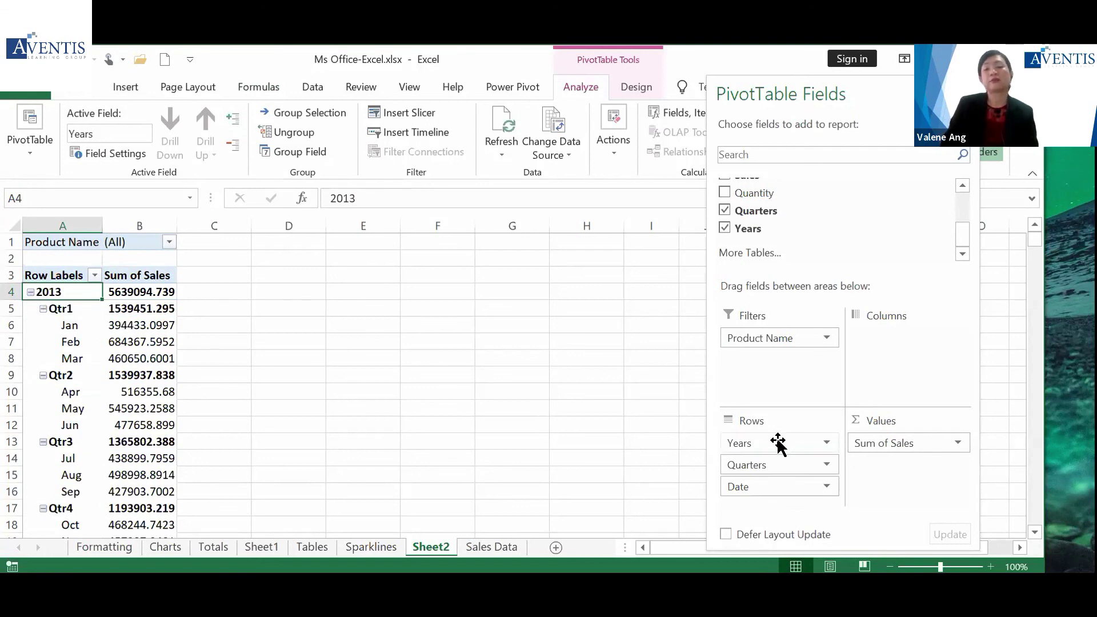
# Move Years from rows to columns and compare the 2013, 2014 and Grand Total sales for the quarters
pyautogui.moveTo(778, 442); pyautogui.dragTo(884, 384)
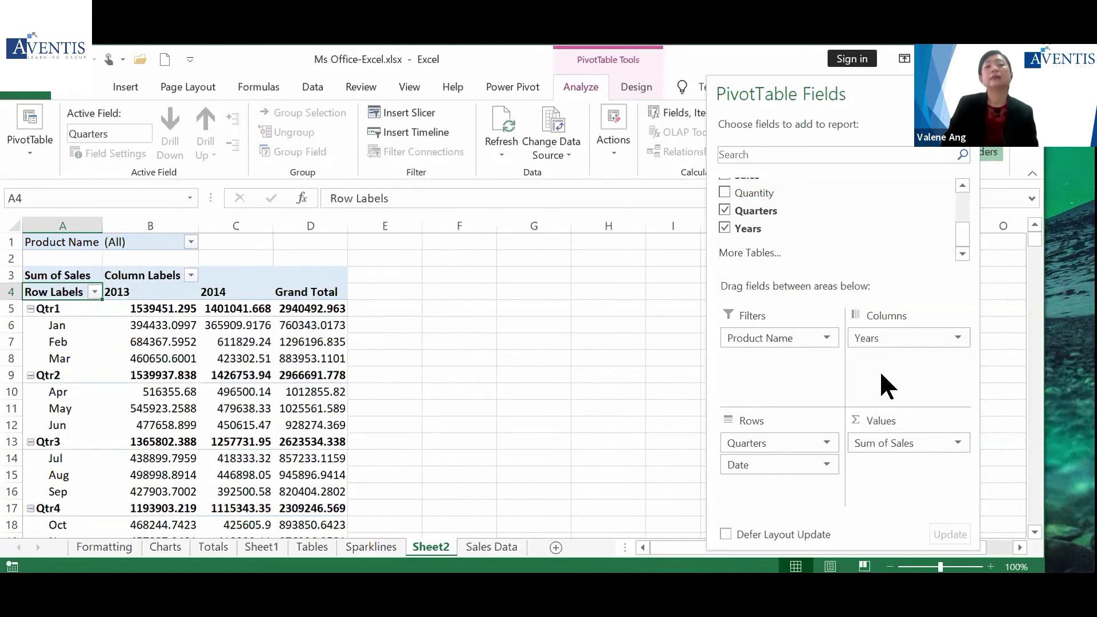
pyautogui.click(318, 371)
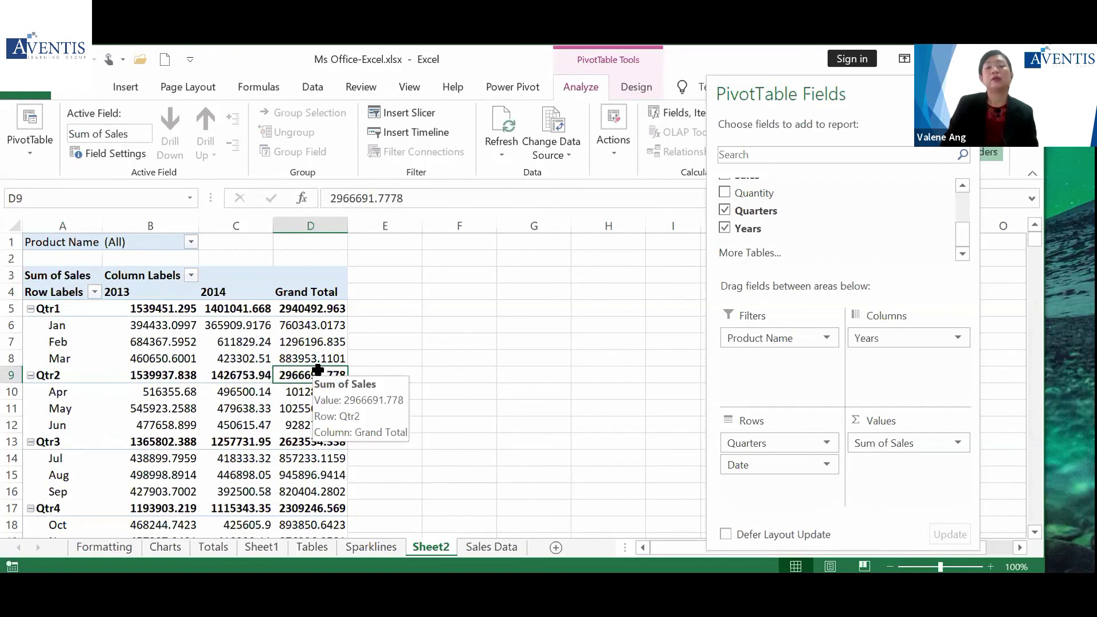
pyautogui.scroll(-2, 318, 371)
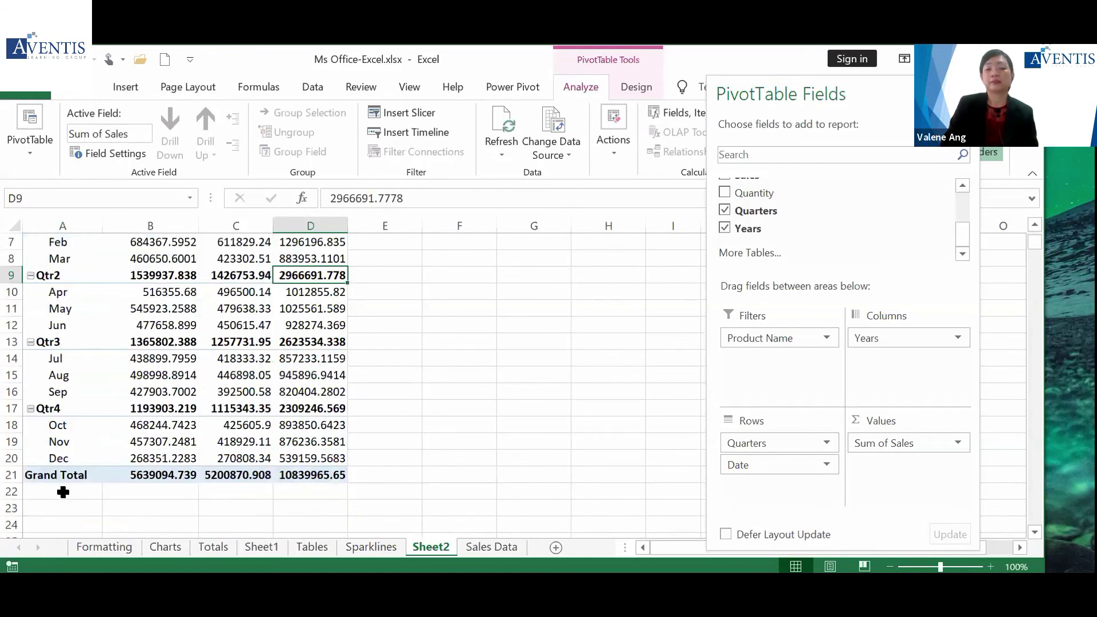
pyautogui.scroll(2, 233, 488)
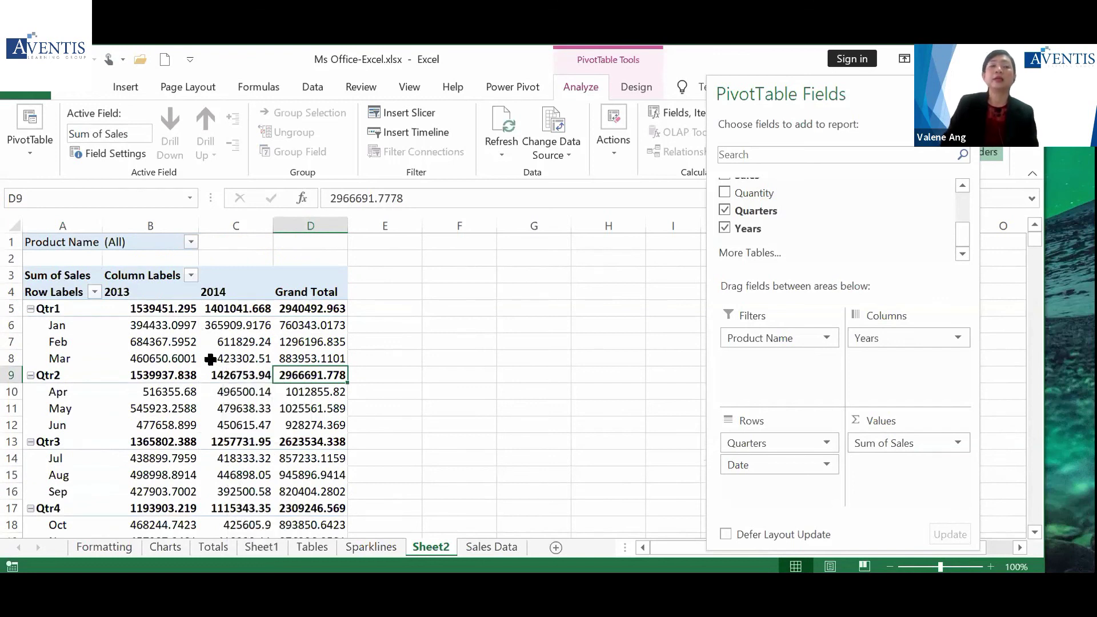
pyautogui.moveTo(174, 313); pyautogui.dragTo(347, 308)
pyautogui.click(337, 308)
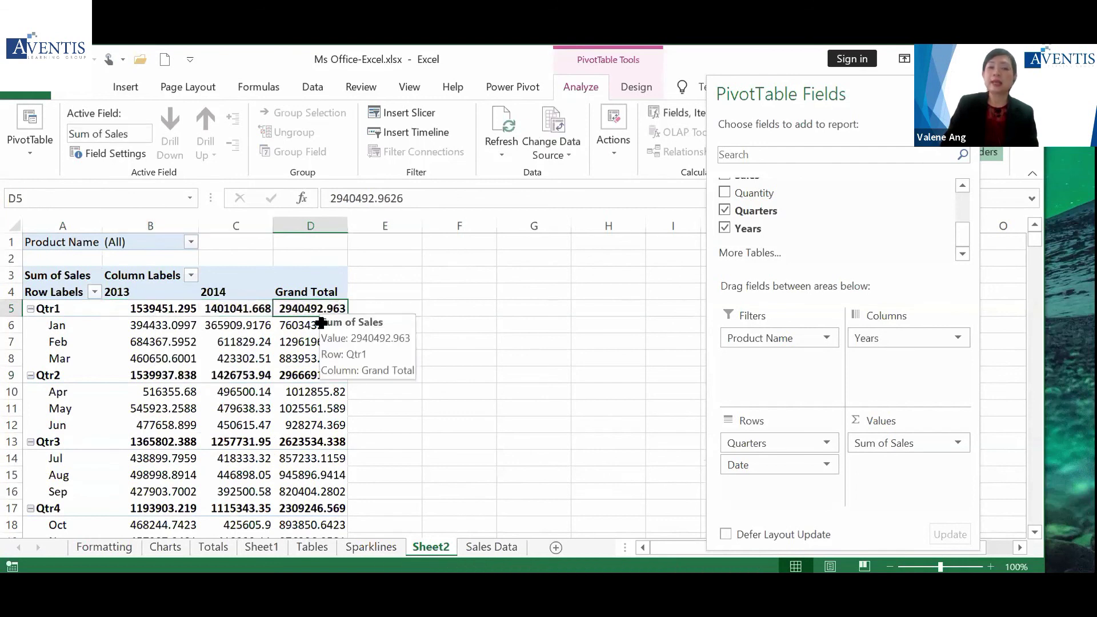
pyautogui.click(312, 375)
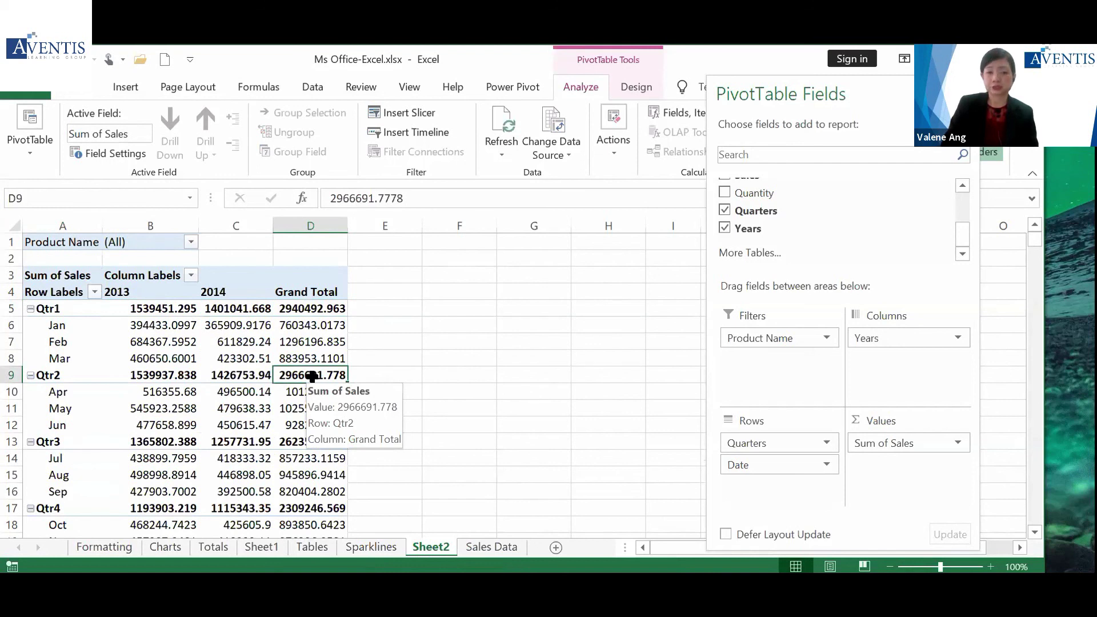
# Show all PivotTable subtotals at the bottom of each group
pyautogui.moveTo(134, 307); pyautogui.dragTo(309, 306)
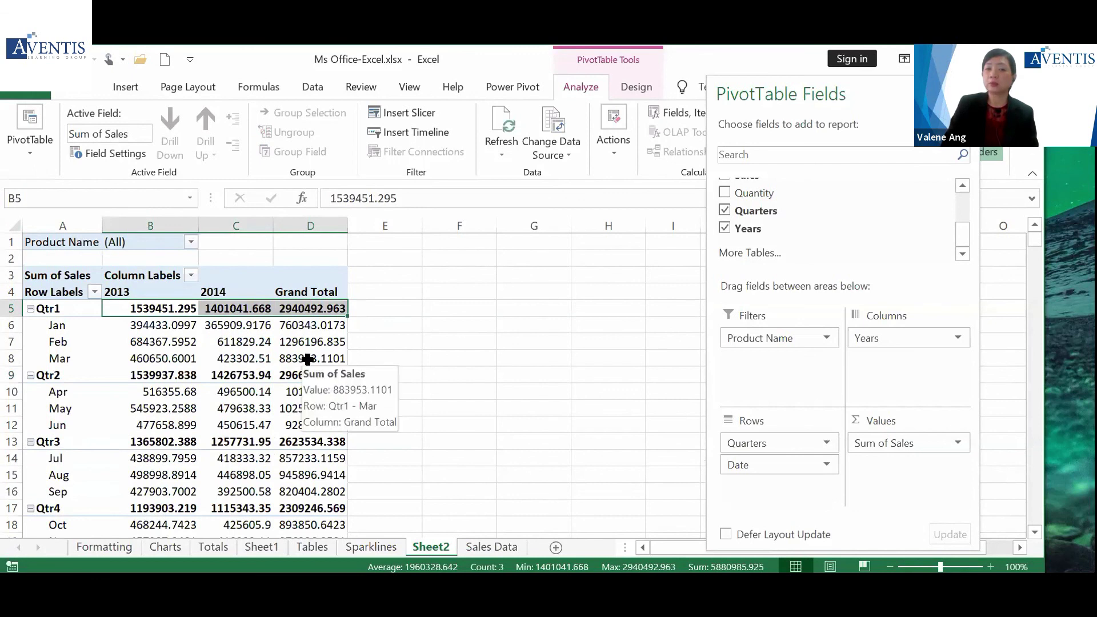
pyautogui.moveTo(308, 359); pyautogui.dragTo(307, 329)
pyautogui.click(307, 330)
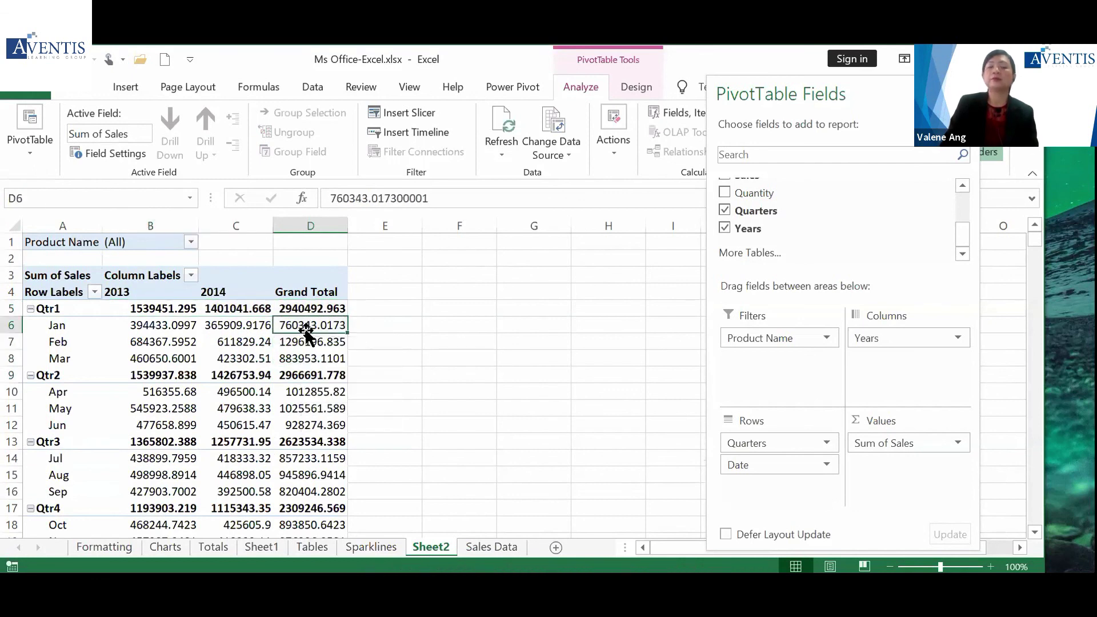
pyautogui.click(645, 90)
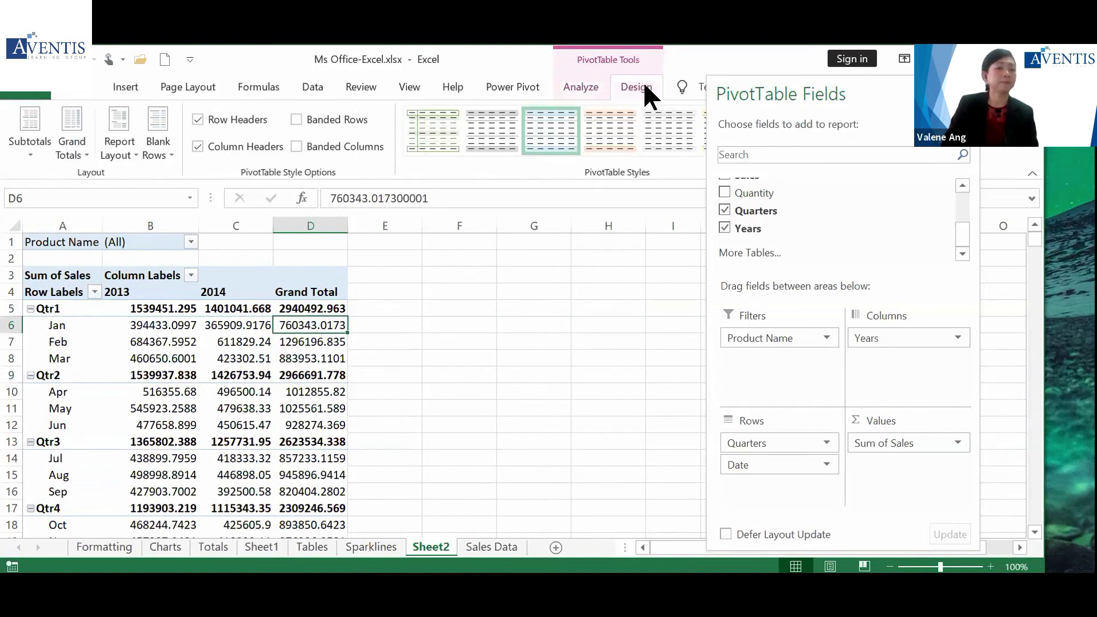
pyautogui.click(30, 156)
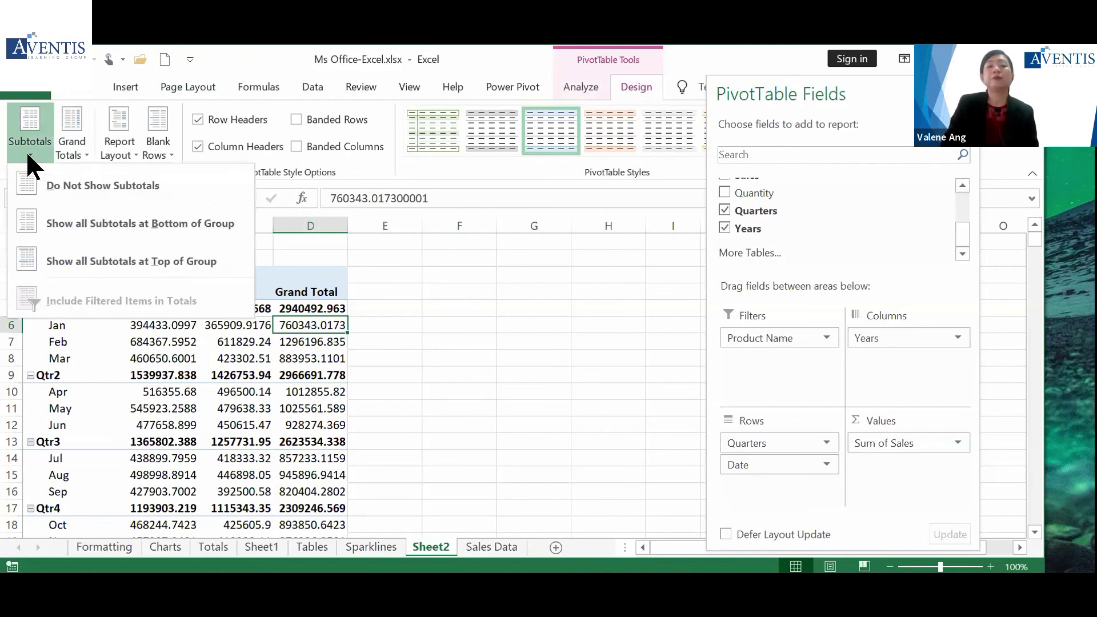
pyautogui.click(149, 225)
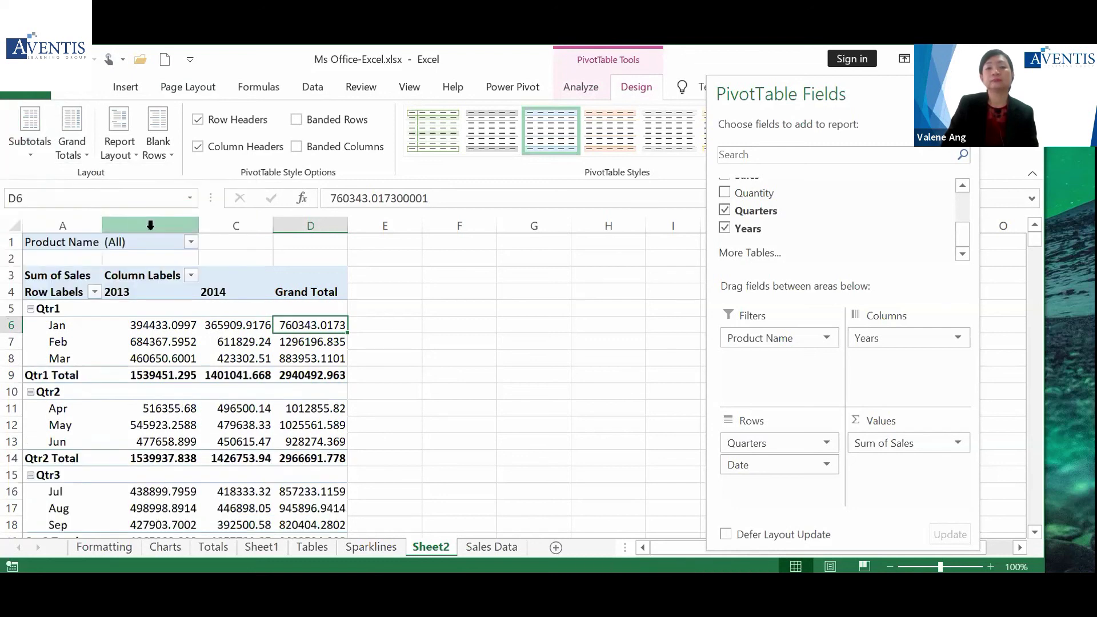
# Examine the Qtr1 and Qtr2 total rows and the Qtr1 header row across 2013, 2014 and Grand Total
pyautogui.click(145, 377)
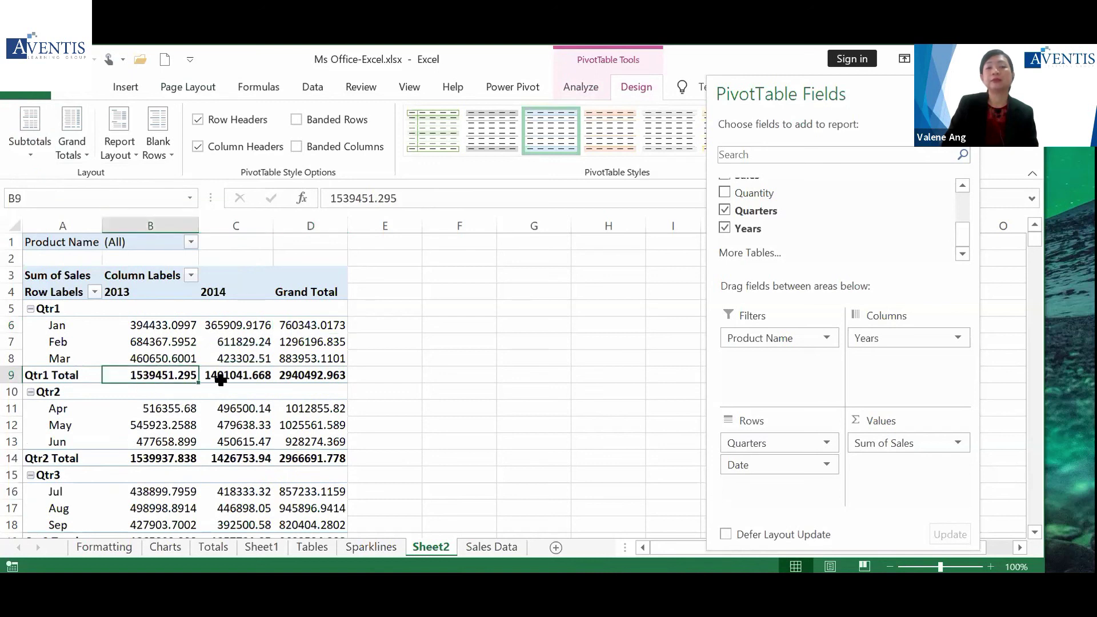
pyautogui.click(279, 378)
pyautogui.click(295, 357)
pyautogui.click(154, 310)
pyautogui.moveTo(224, 307); pyautogui.dragTo(320, 308)
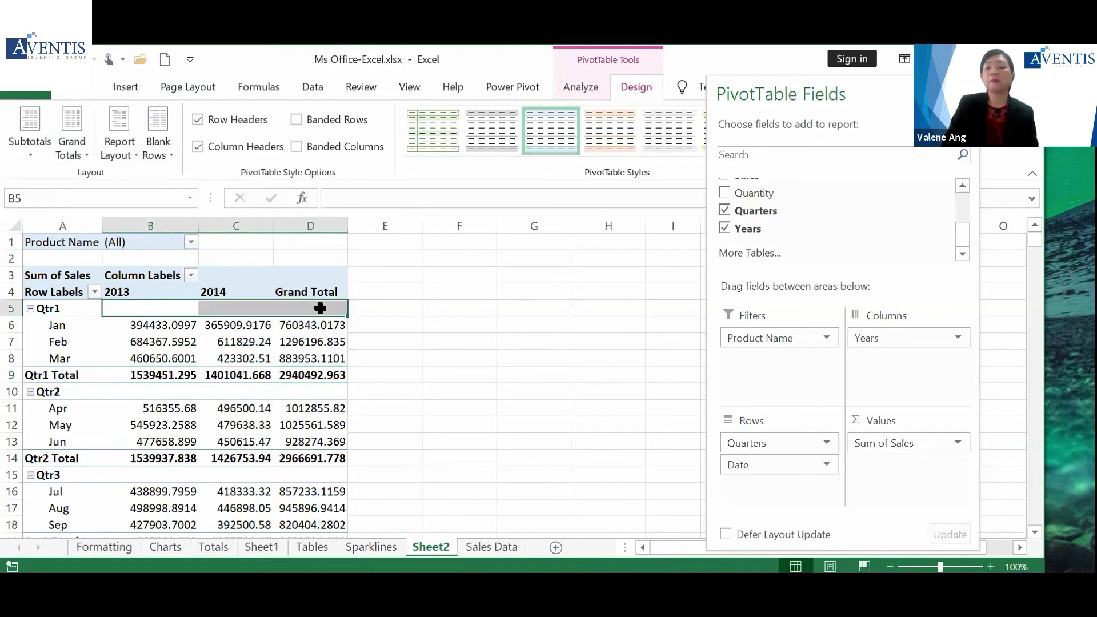
pyautogui.click(169, 377)
pyautogui.moveTo(226, 458)
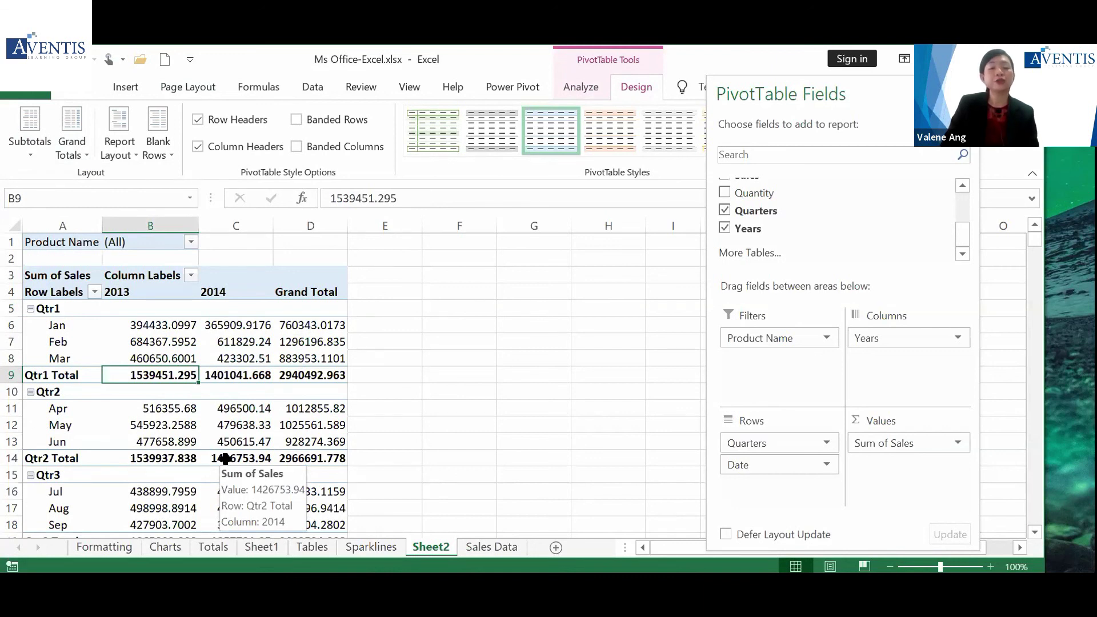
# Apply the Accounting number format with the $ symbol and 2 decimal places to the Sum of Sales values and review the table
pyautogui.click(305, 353)
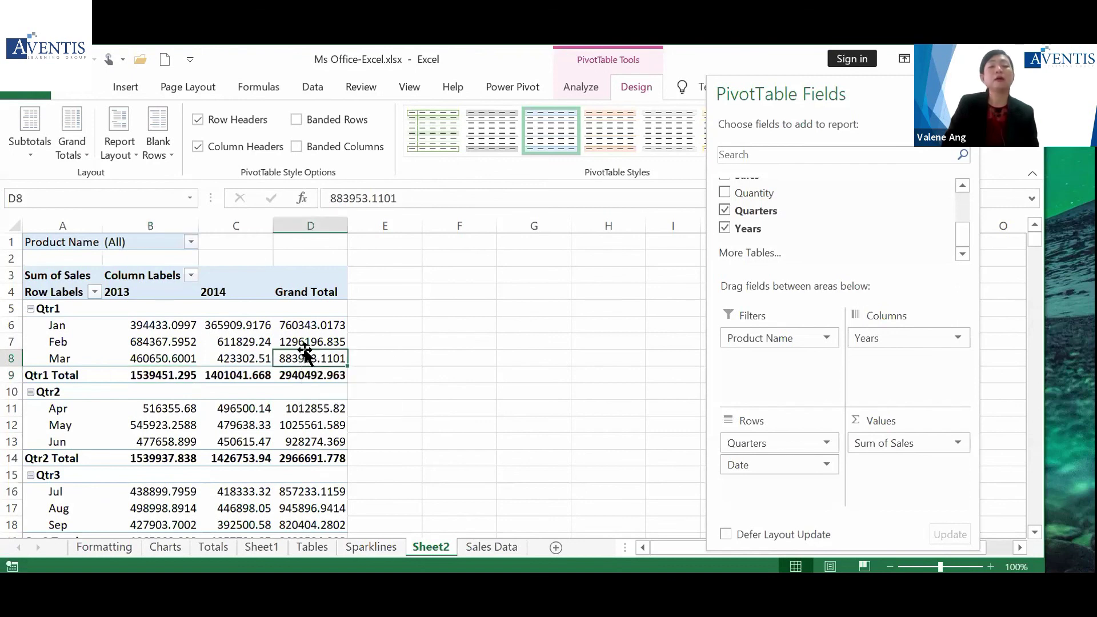
pyautogui.moveTo(161, 325); pyautogui.dragTo(306, 428)
pyautogui.scroll(4, 257, 400)
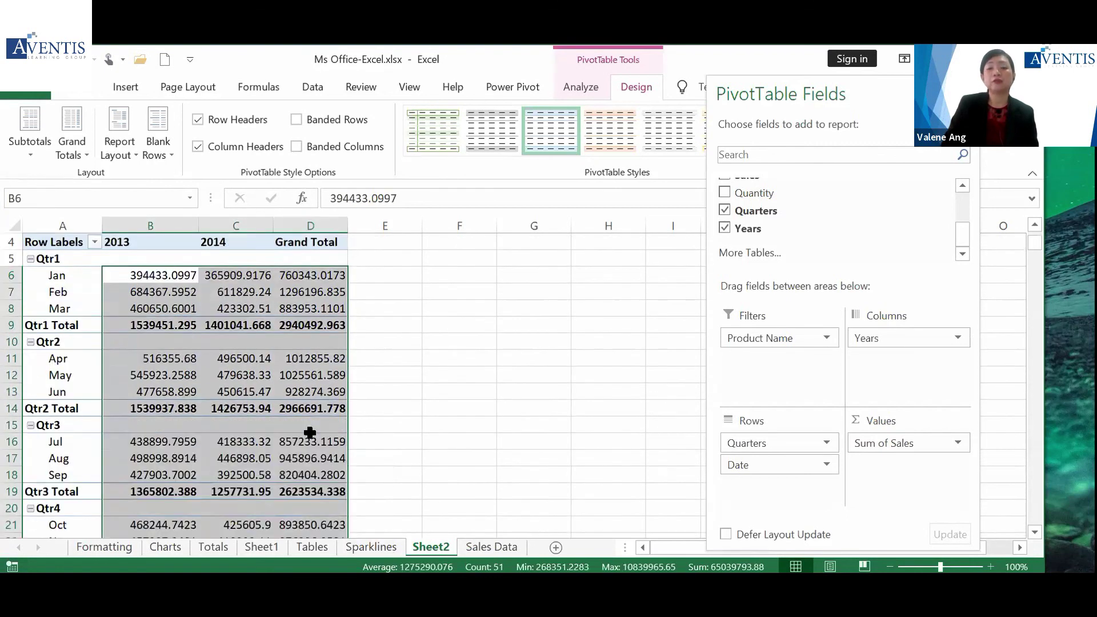
pyautogui.click(255, 377)
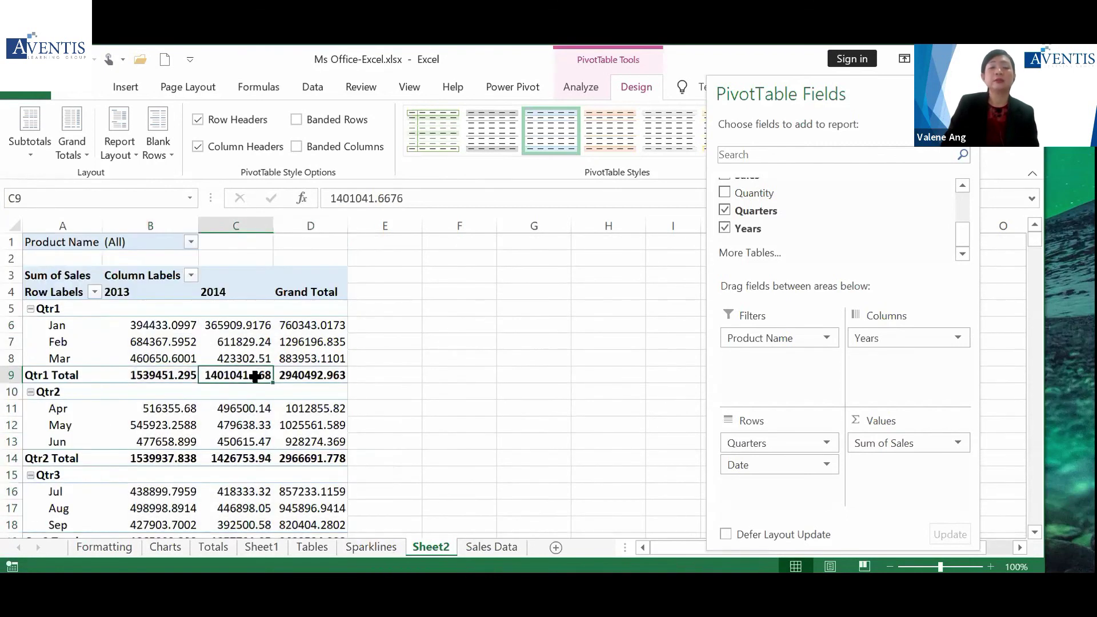
pyautogui.click(243, 343)
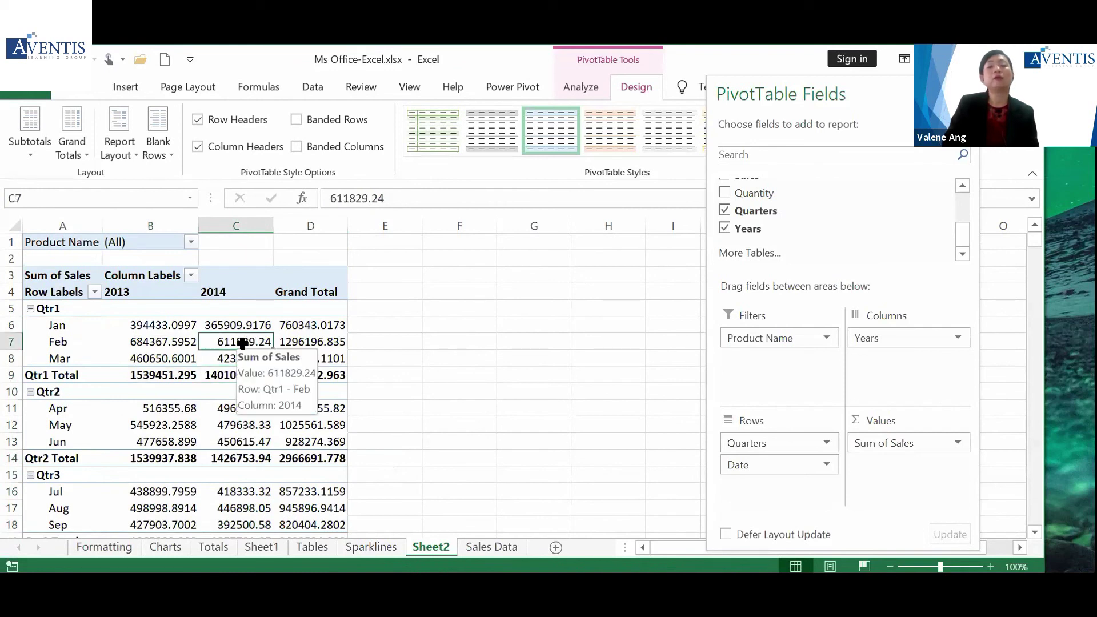
pyautogui.rightClick(243, 343)
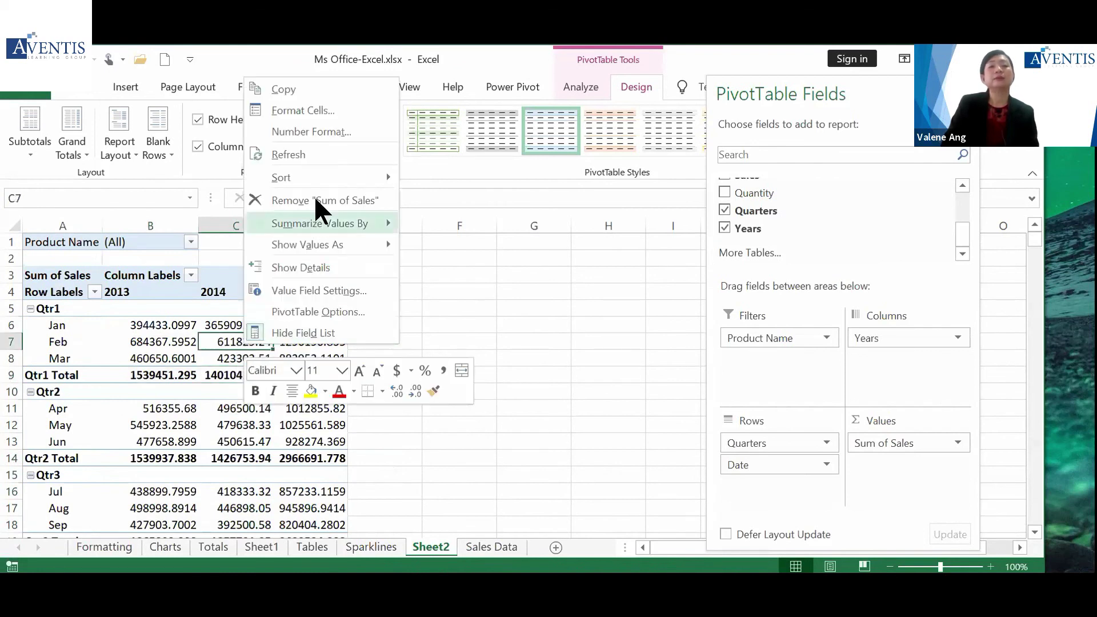
pyautogui.click(334, 134)
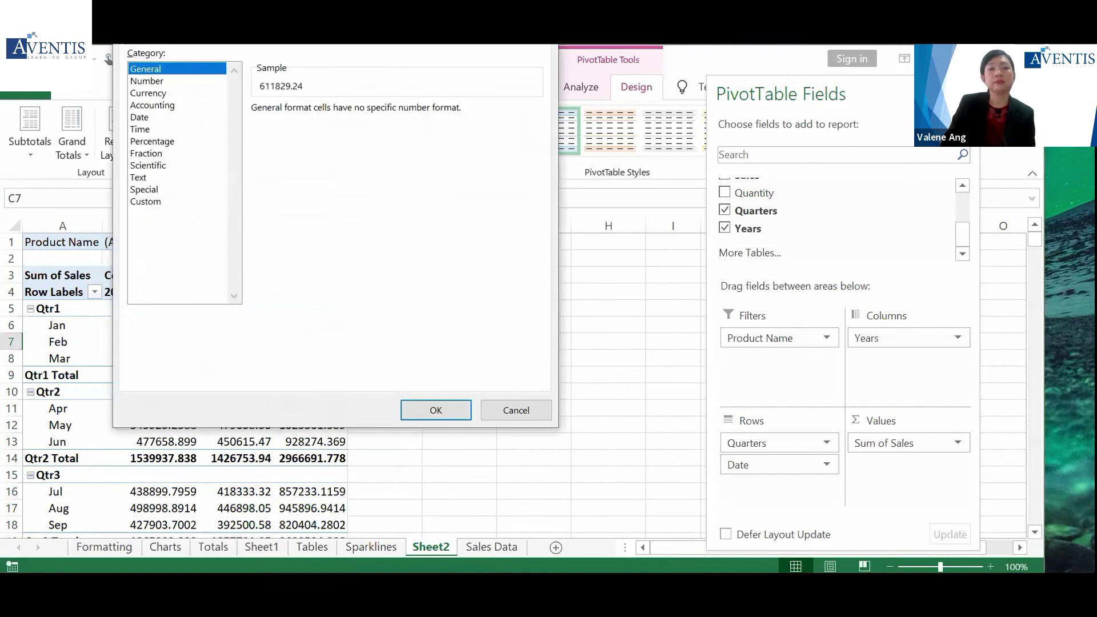
pyautogui.click(365, 208)
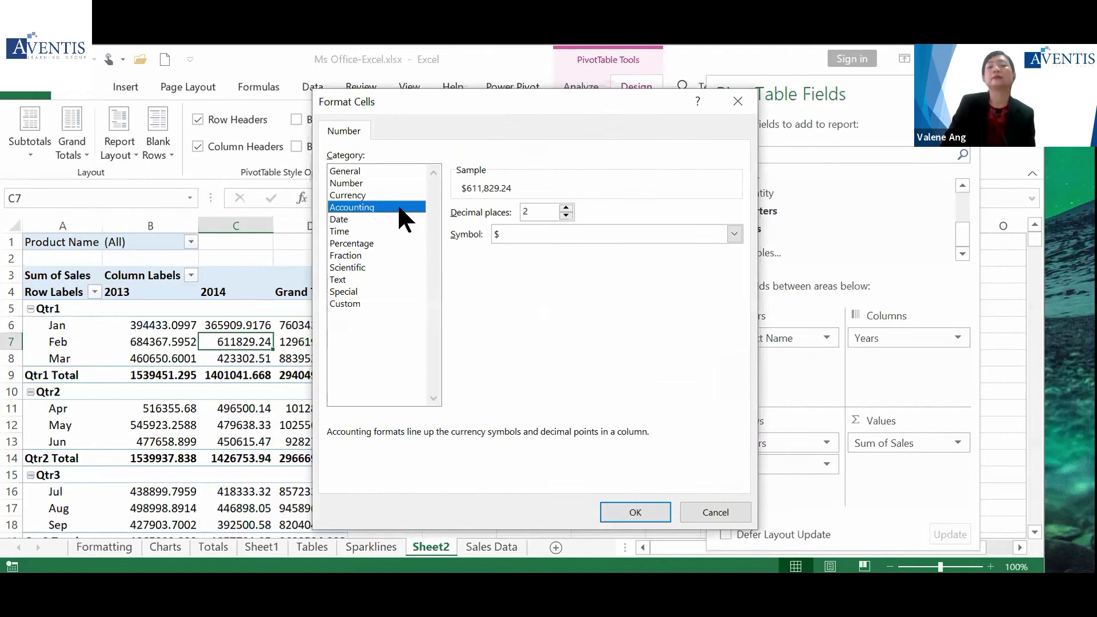
pyautogui.press('Return')
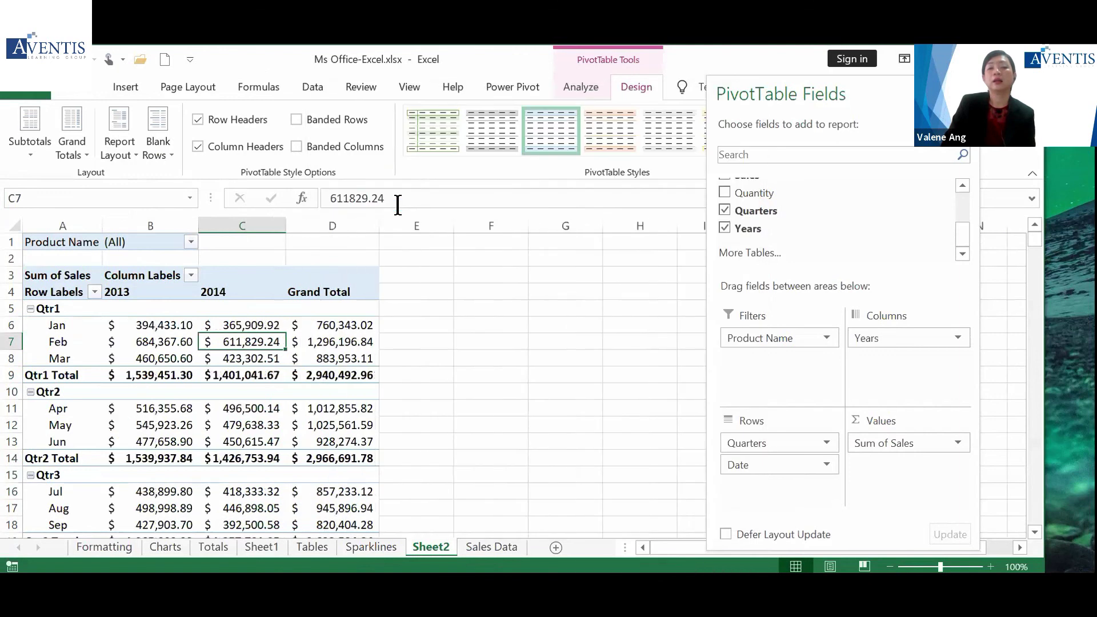
pyautogui.scroll(-2, 290, 411)
pyautogui.scroll(-5, 290, 412)
pyautogui.scroll(7, 290, 411)
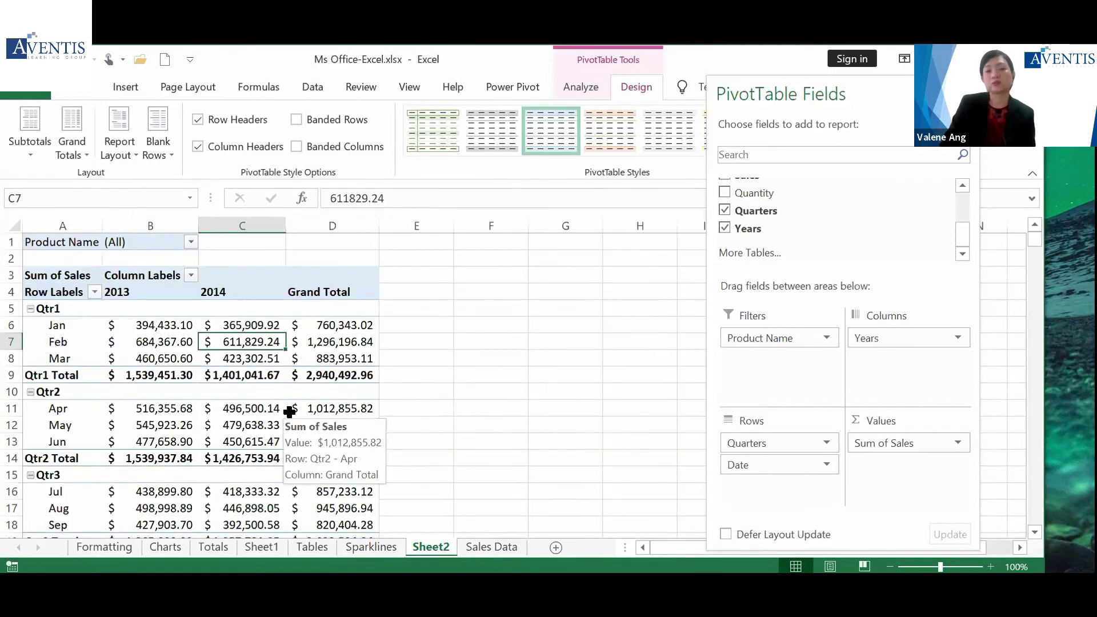
pyautogui.click(289, 325)
pyautogui.rightClick(290, 324)
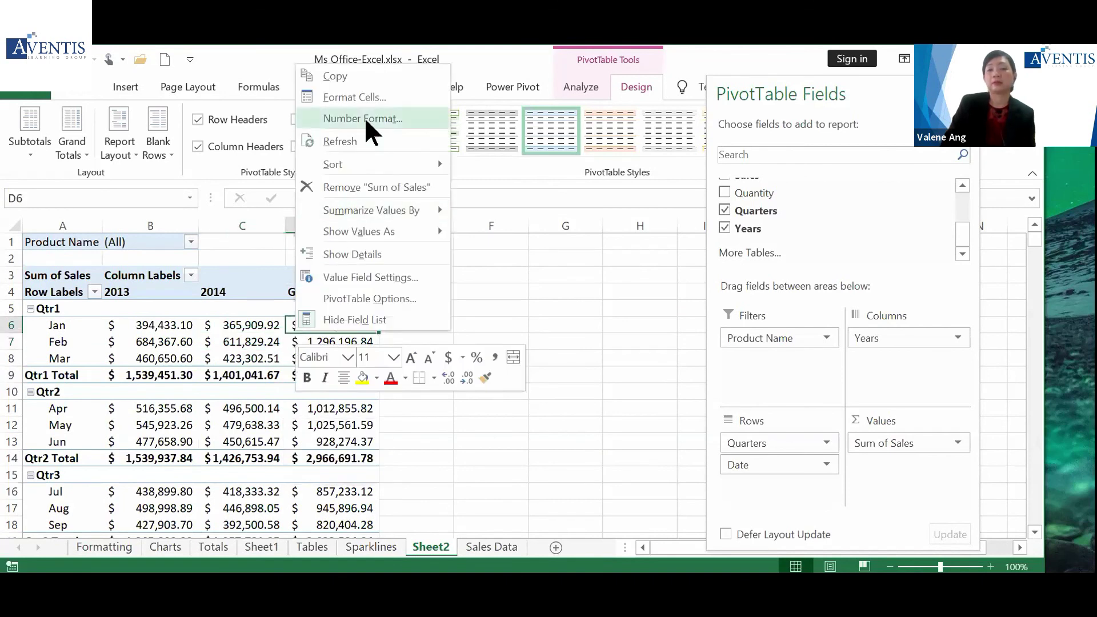
pyautogui.click(230, 342)
pyautogui.moveTo(229, 341)
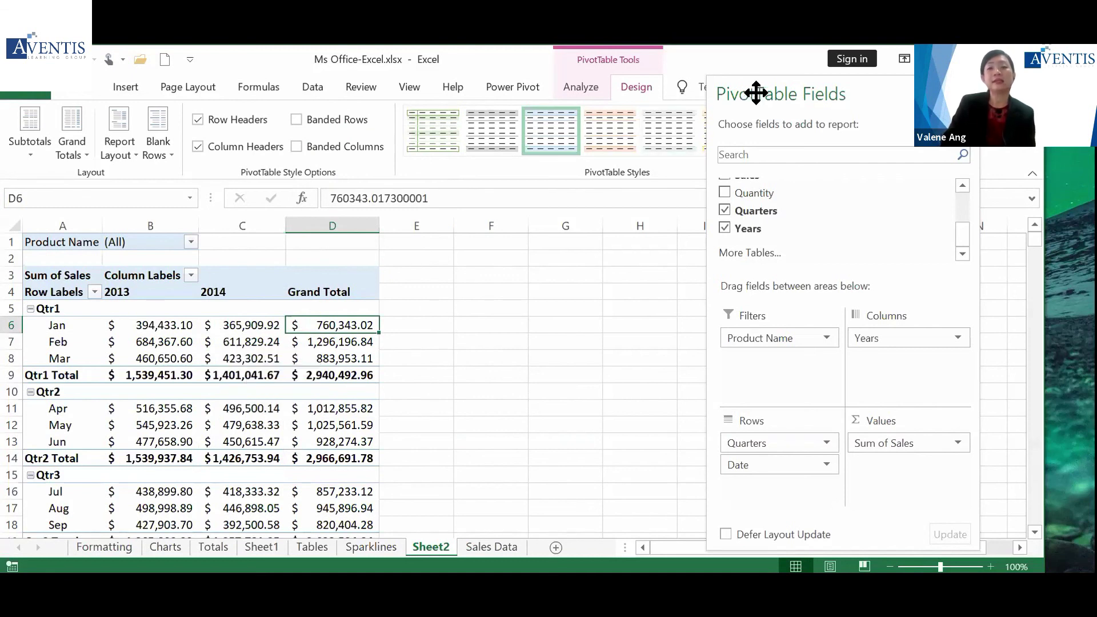
# Insert a slicer for Market and place it beside the PivotTable, near the upper rows
pyautogui.moveTo(790, 93); pyautogui.dragTo(826, 95)
pyautogui.click(316, 372)
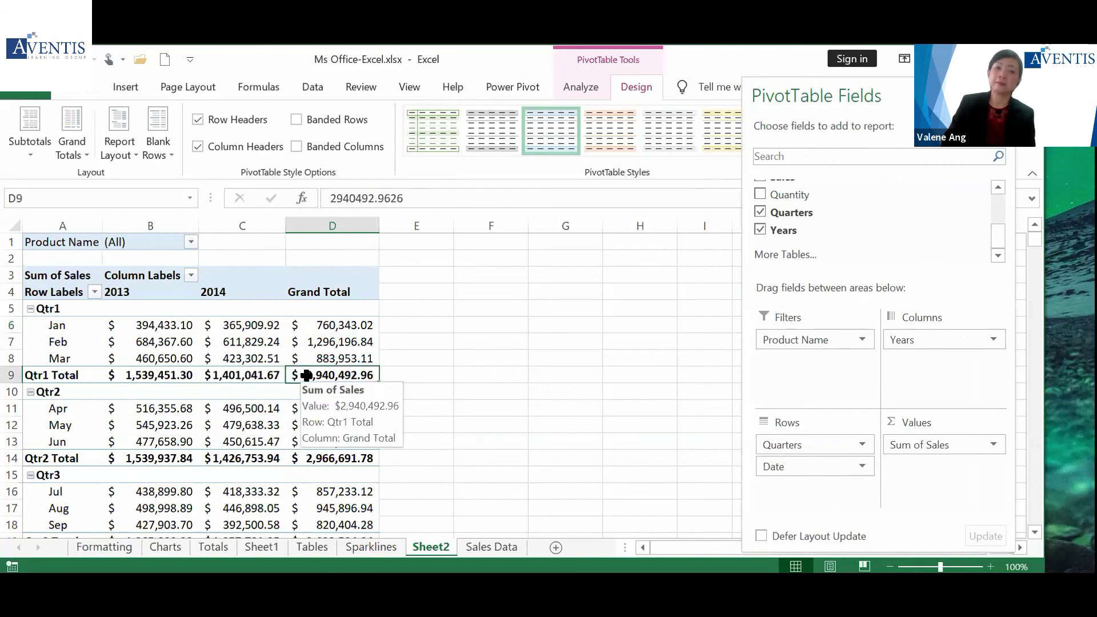
pyautogui.click(593, 84)
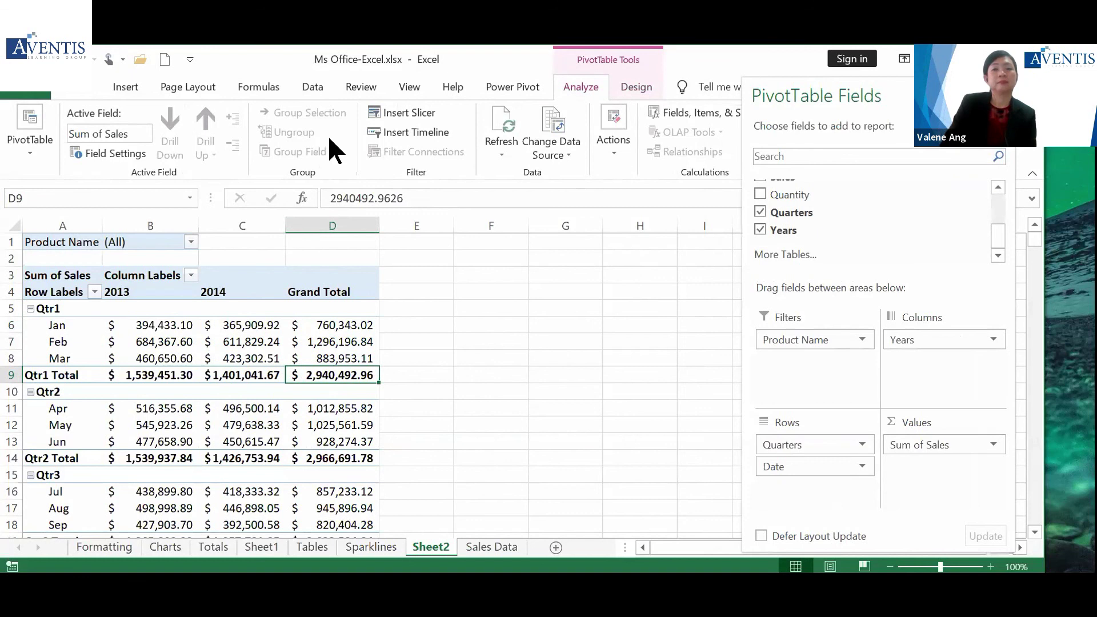
pyautogui.click(409, 106)
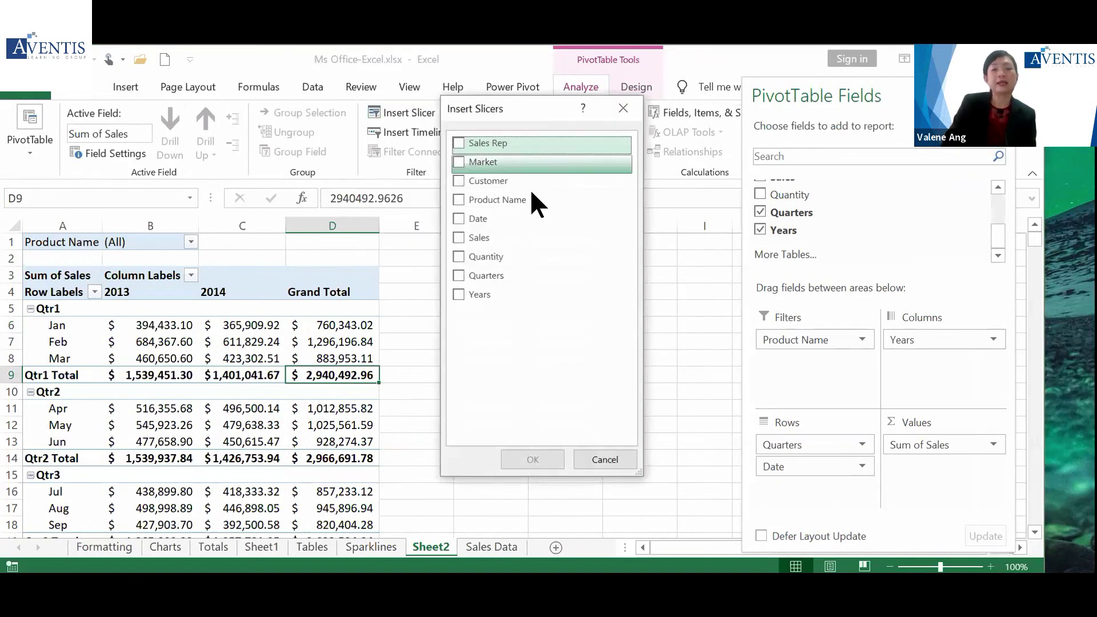
pyautogui.click(459, 163)
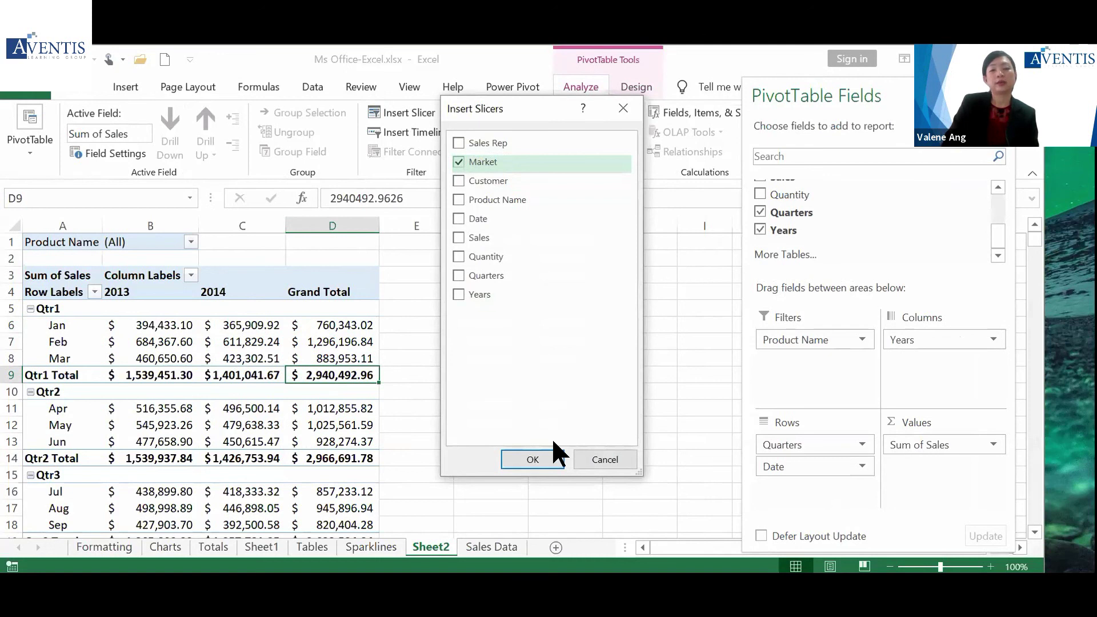
pyautogui.click(532, 459)
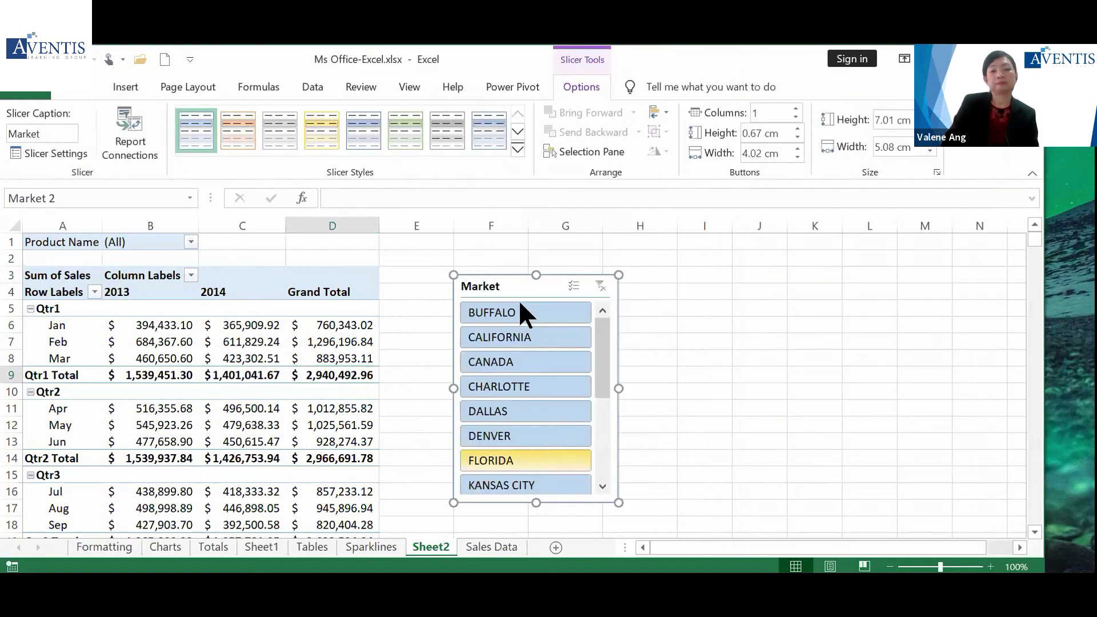
pyautogui.moveTo(510, 286); pyautogui.dragTo(496, 255)
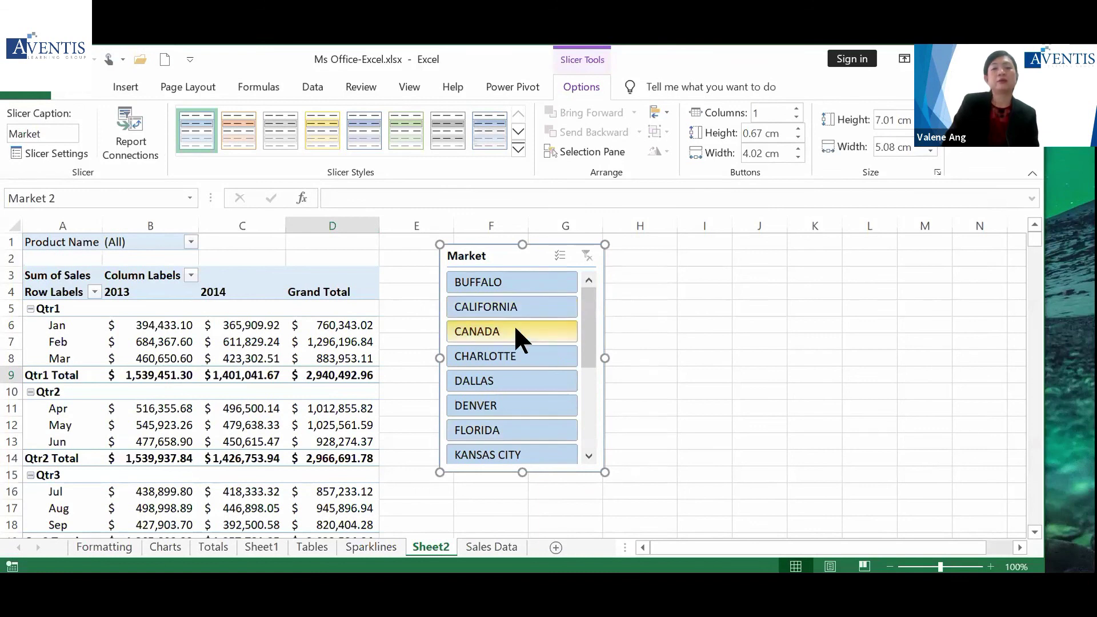
# Filter the PivotTable to CALIFORNIA with the Market slicer and review its quarterly and grand totals
pyautogui.click(512, 304)
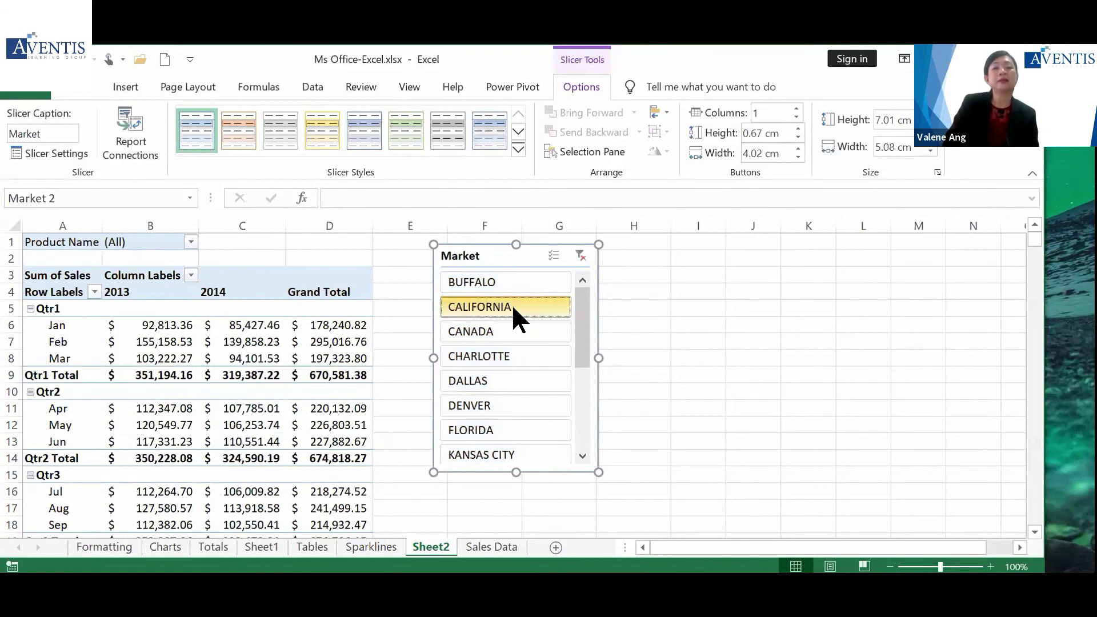
pyautogui.scroll(-3, 280, 424)
pyautogui.scroll(3, 280, 423)
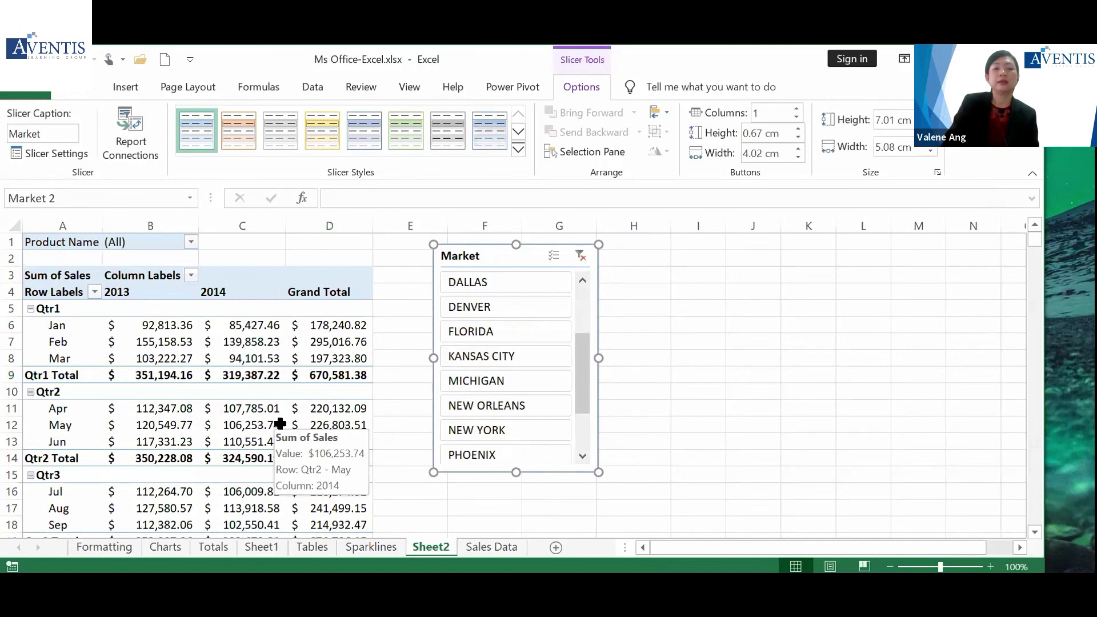
pyautogui.click(314, 371)
pyautogui.scroll(-7, 306, 418)
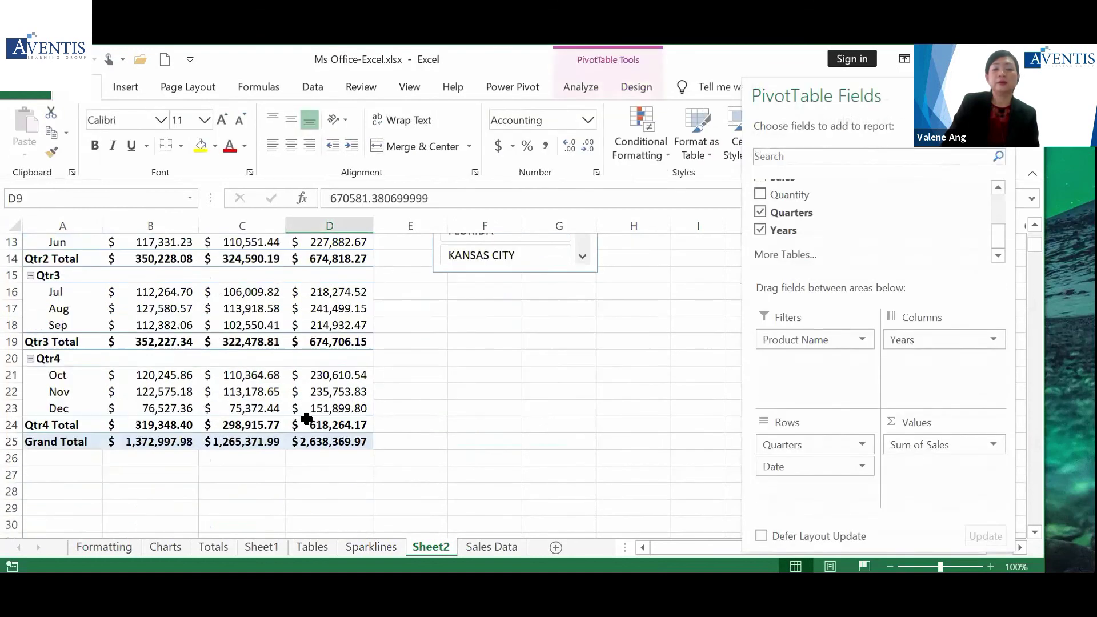
pyautogui.scroll(4, 307, 419)
pyautogui.moveTo(307, 419)
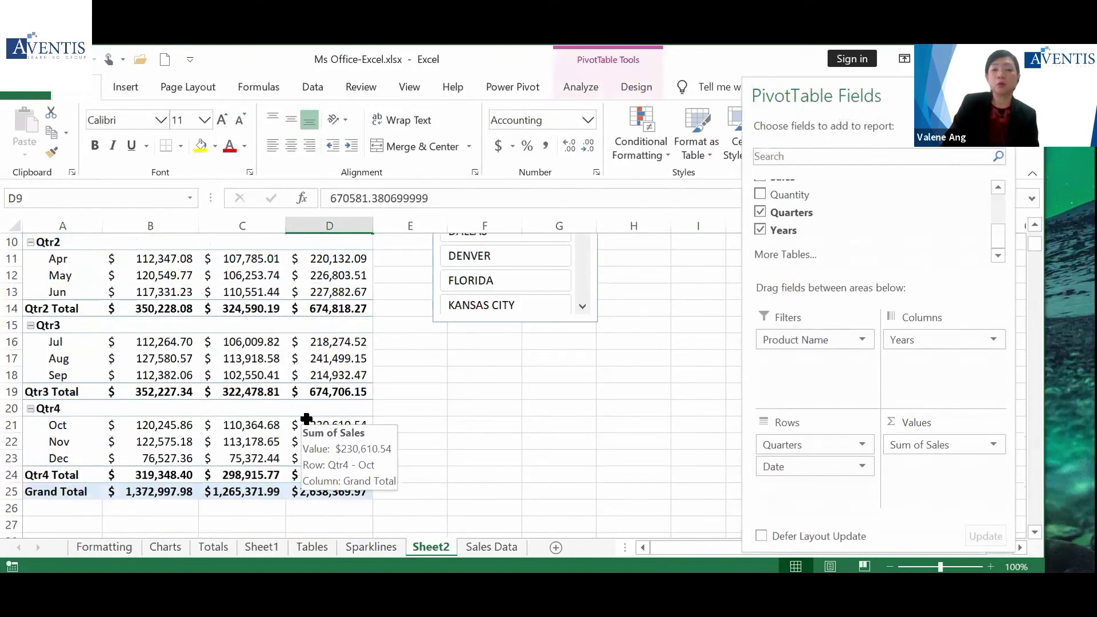
pyautogui.scroll(3, 307, 419)
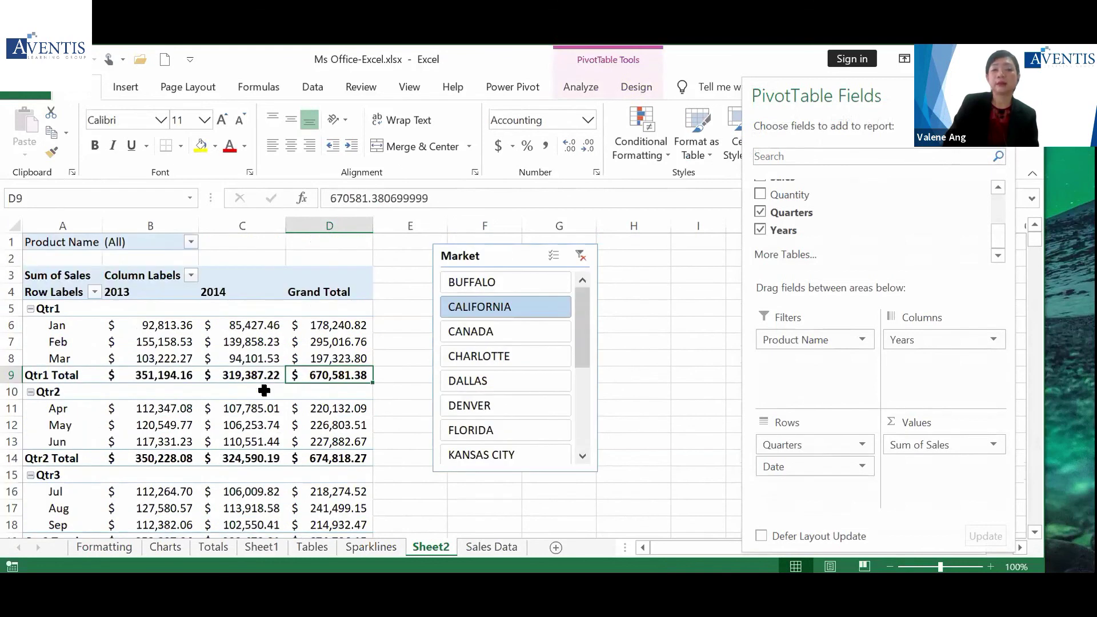
# Filter the PivotTable report by Product Name to Monitor and review the resulting 2013 and 2014 sales
pyautogui.click(191, 242)
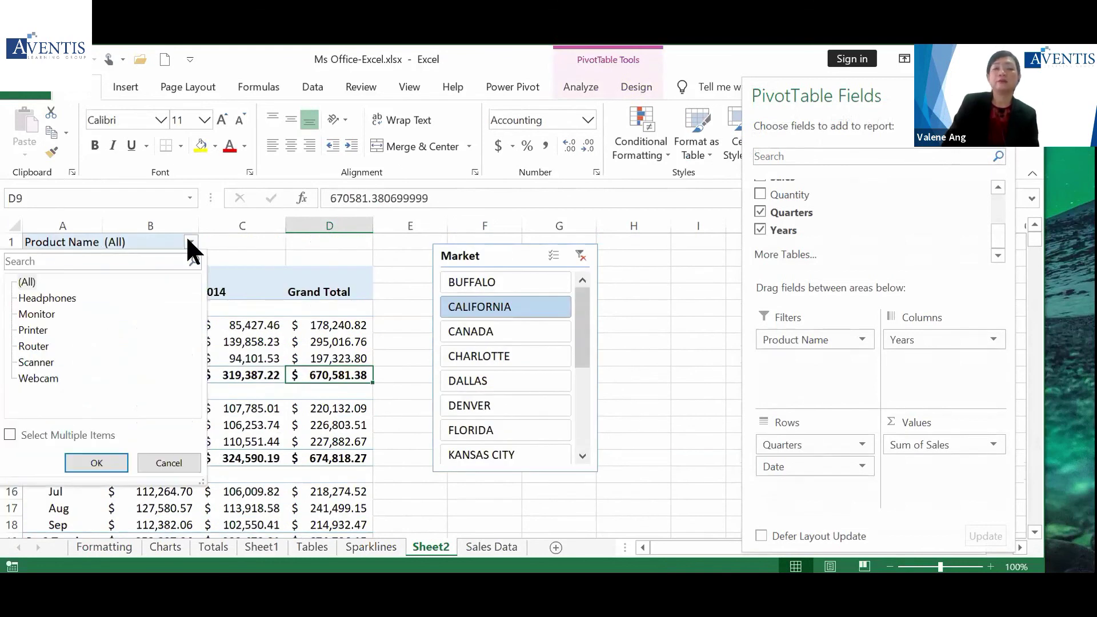
pyautogui.click(49, 315)
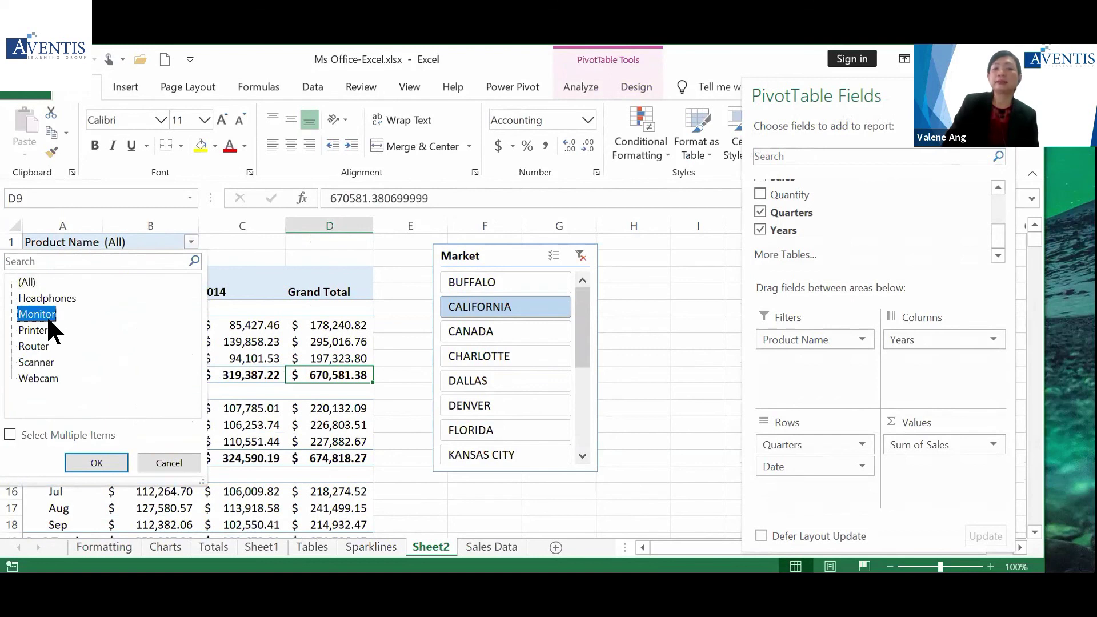
pyautogui.click(86, 461)
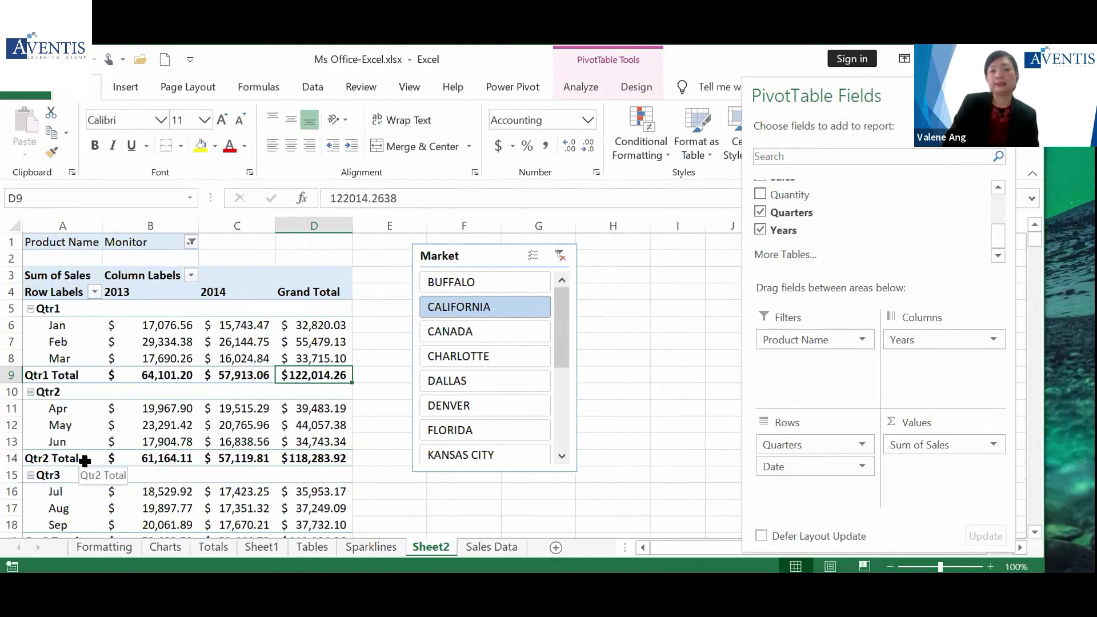
pyautogui.click(215, 391)
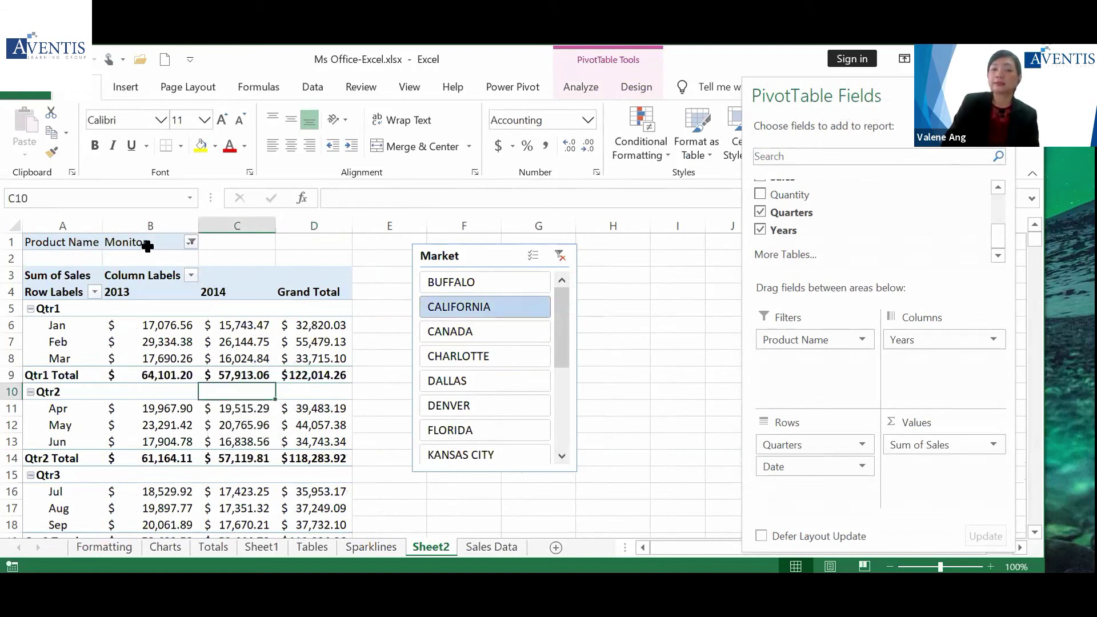
pyautogui.scroll(-5, 121, 375)
pyautogui.scroll(5, 122, 375)
pyautogui.click(208, 293)
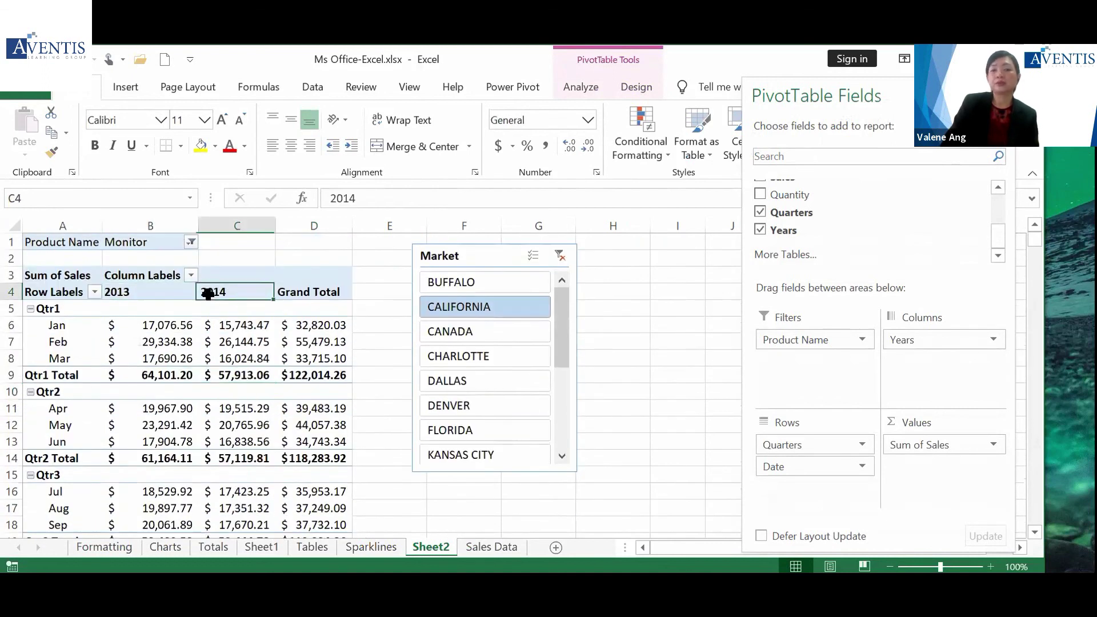
# Clear the Market slicer filter and reset the Product Name report filter to (All)
pyautogui.click(196, 371)
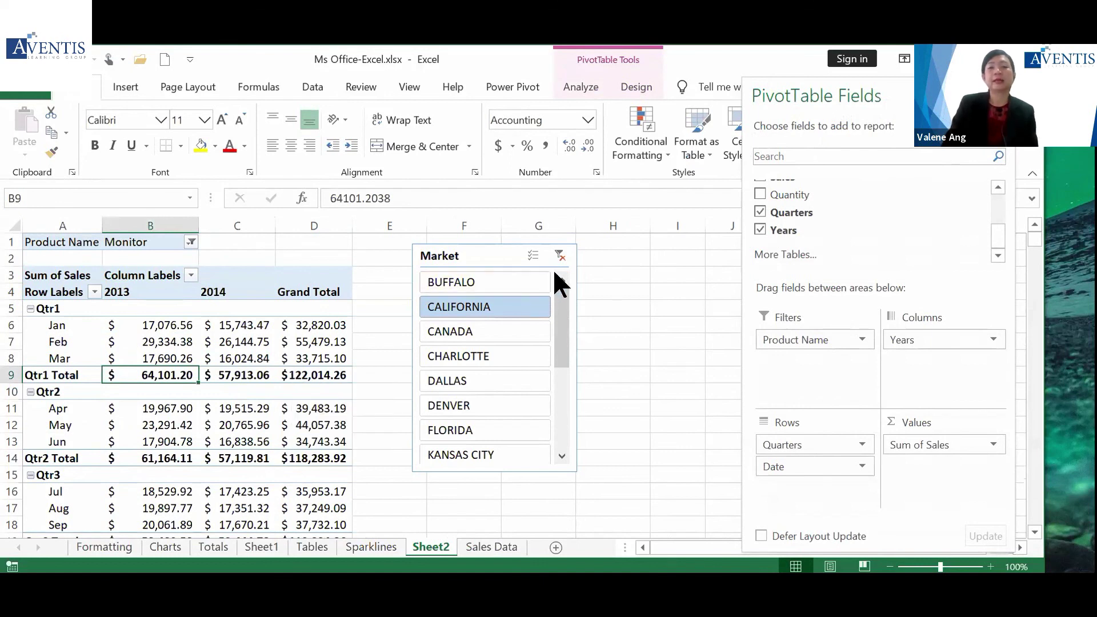
pyautogui.click(560, 255)
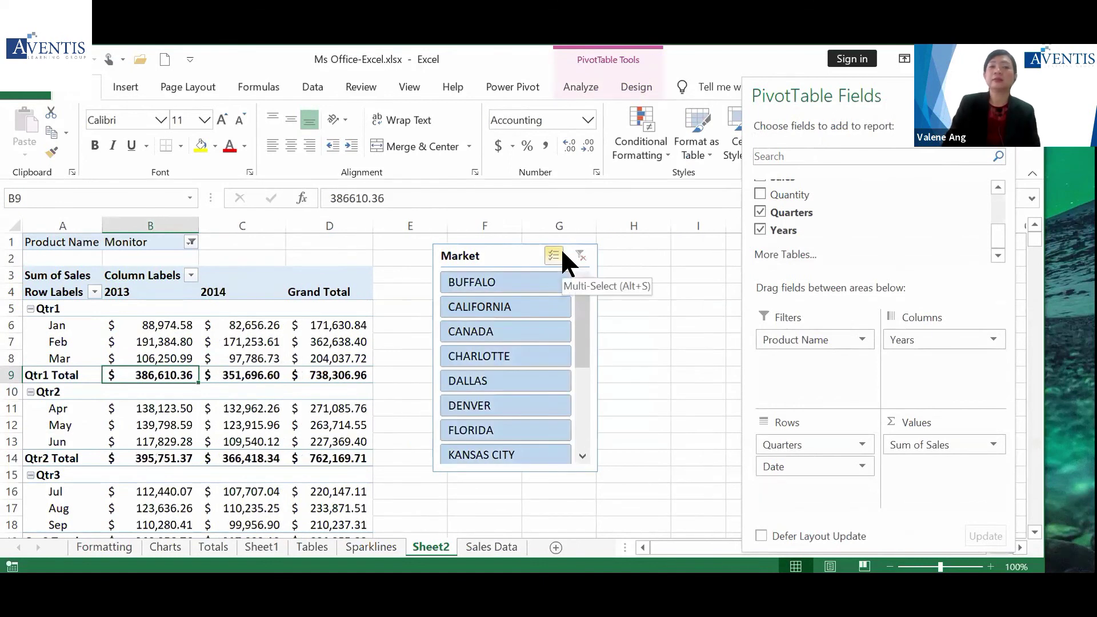
pyautogui.click(190, 242)
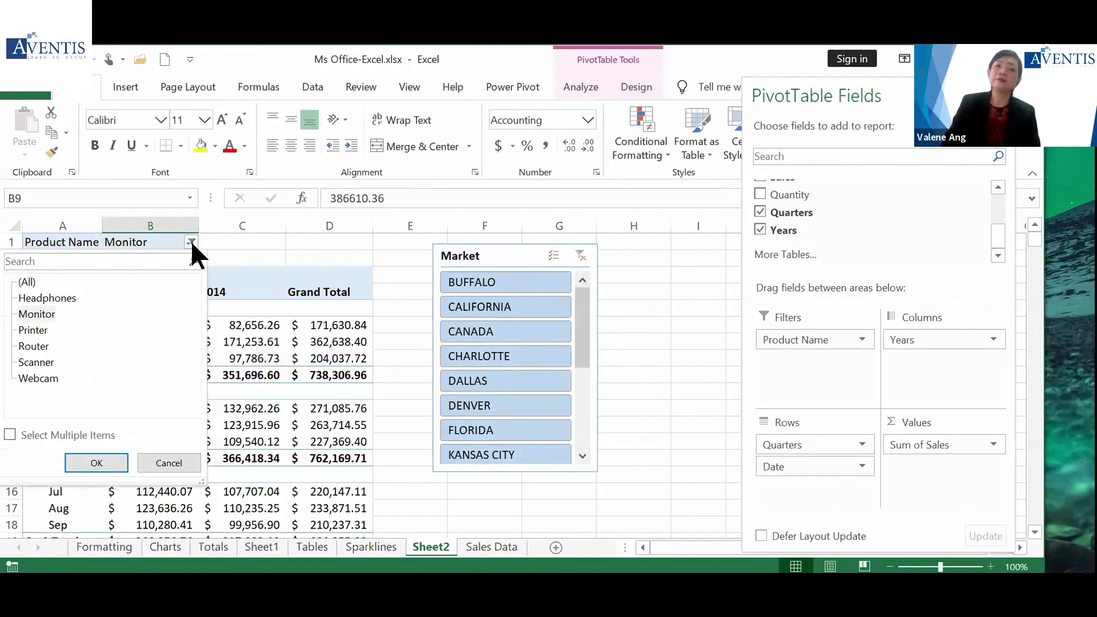
pyautogui.click(27, 281)
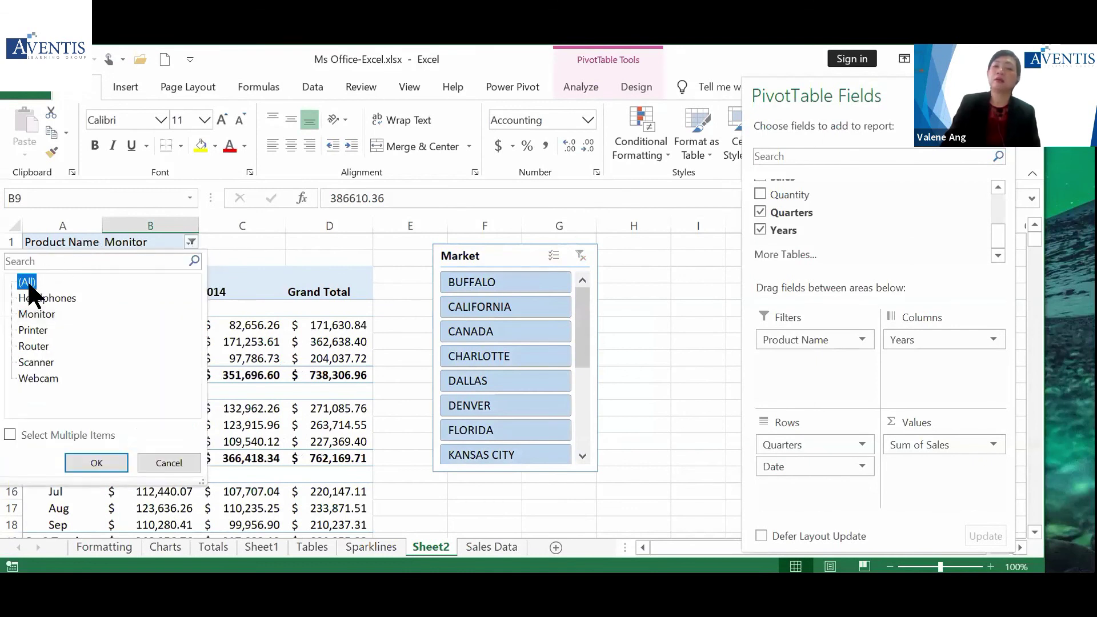
pyautogui.click(107, 459)
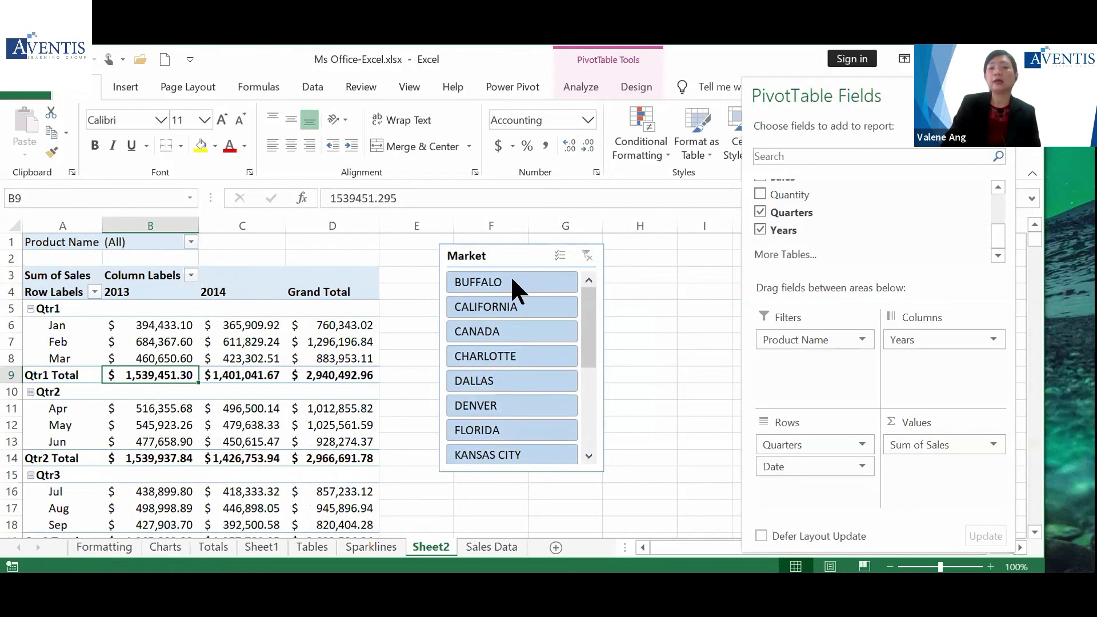
pyautogui.click(494, 255)
pyautogui.click(280, 341)
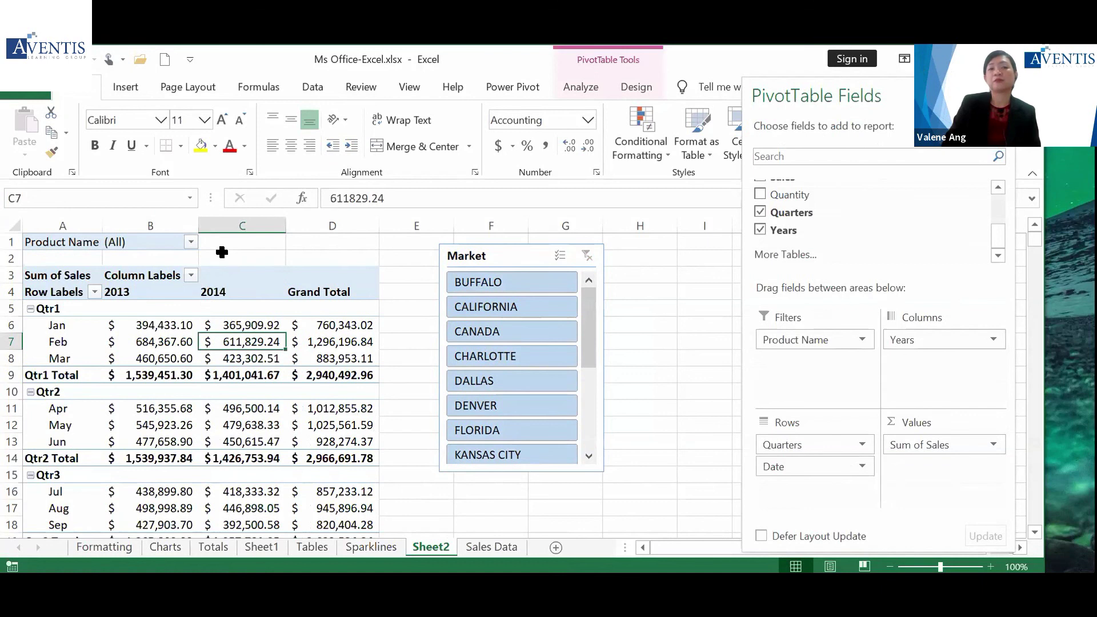
# Review the product choices in the Product Name report filter and reapply (All)
pyautogui.click(191, 243)
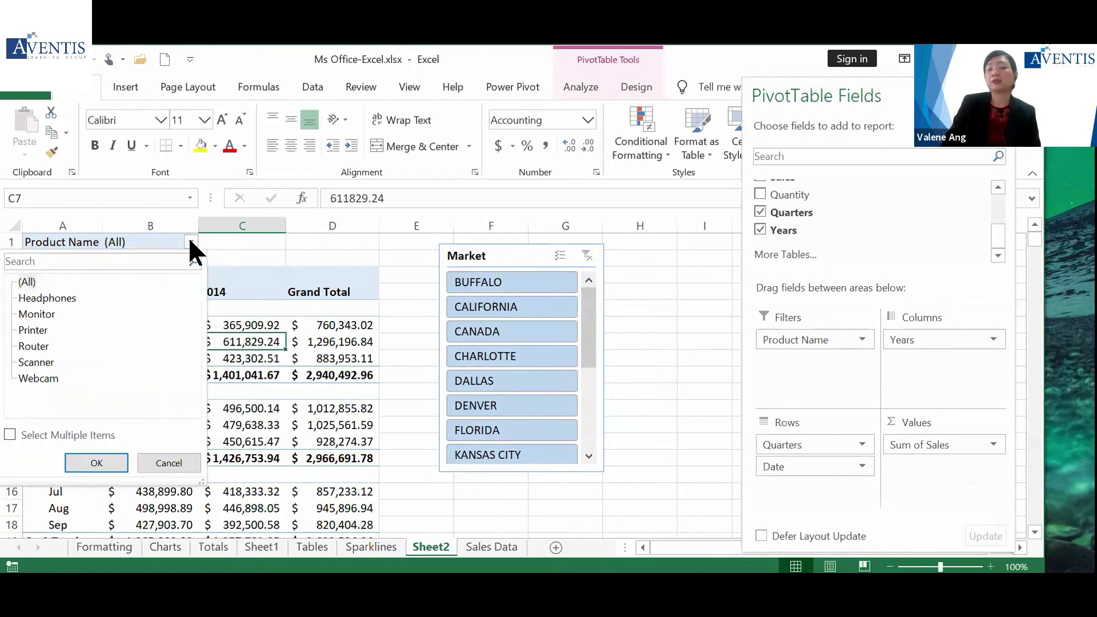
pyautogui.click(28, 298)
pyautogui.click(90, 464)
# Filter the PivotTable to BUFFALO, CALIFORNIA, CANADA and CHARLOTTE in turn with the Market slicer, and clear the slicer filter
pyautogui.click(492, 284)
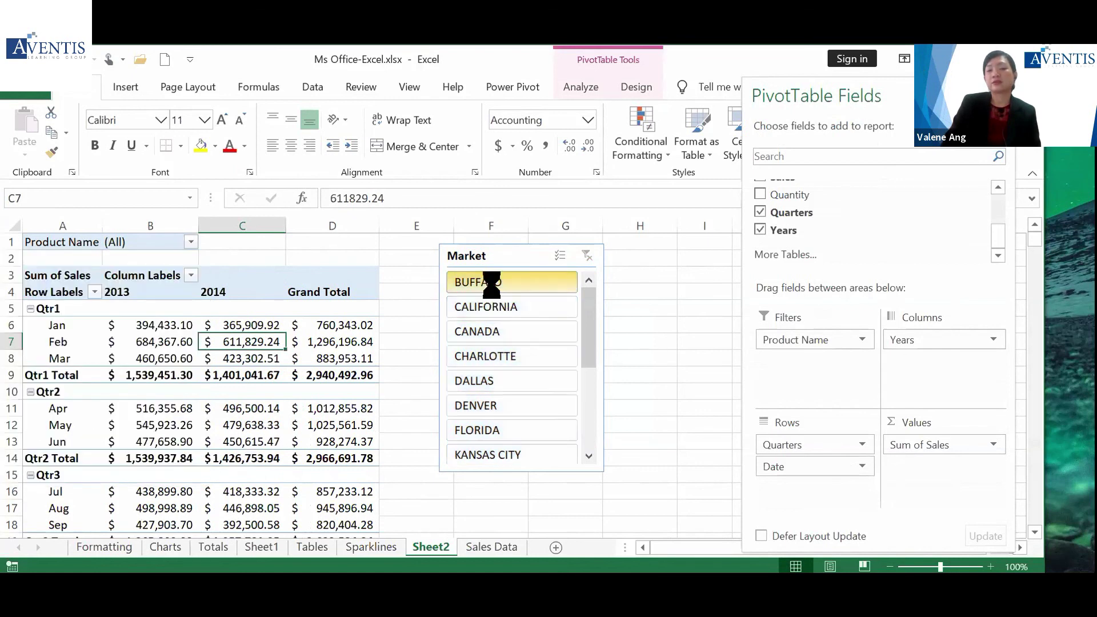
pyautogui.click(492, 303)
pyautogui.click(496, 330)
pyautogui.click(497, 355)
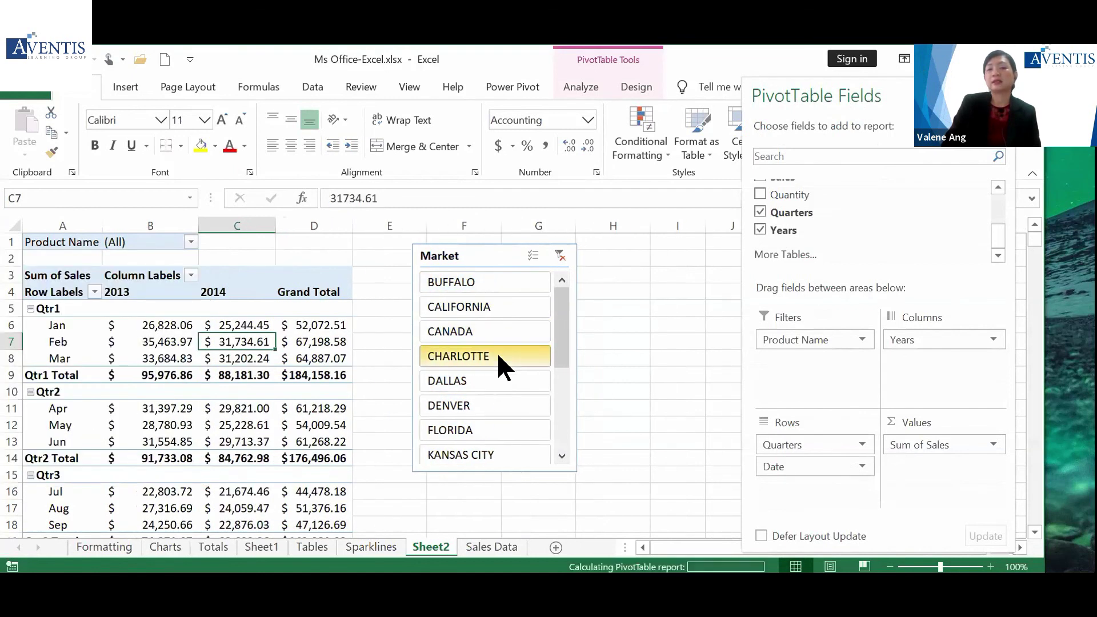
pyautogui.click(558, 255)
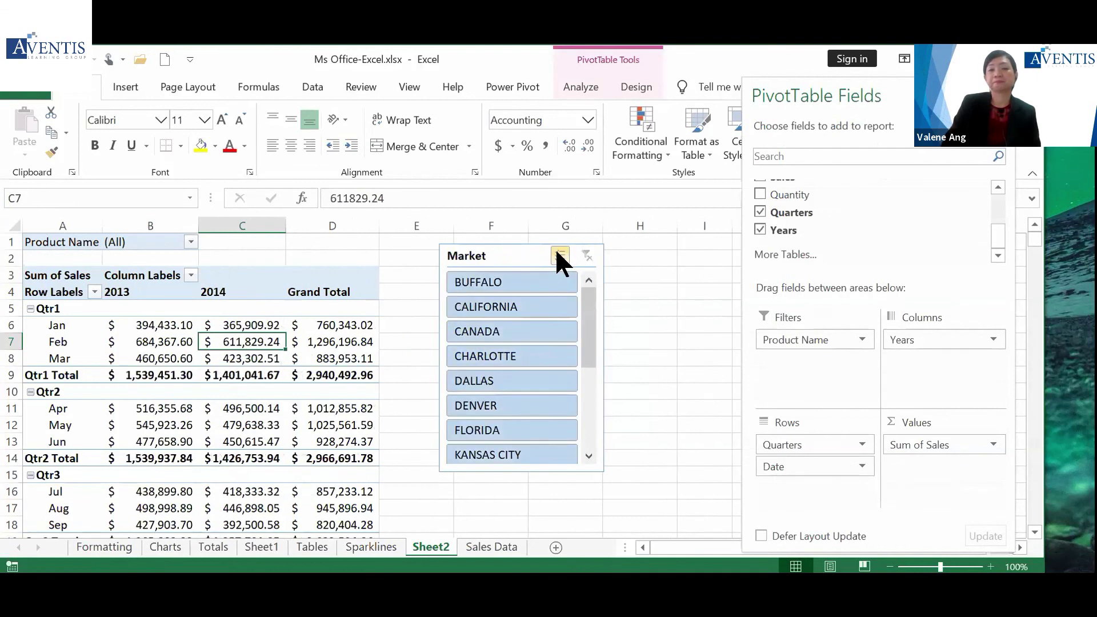
pyautogui.click(274, 395)
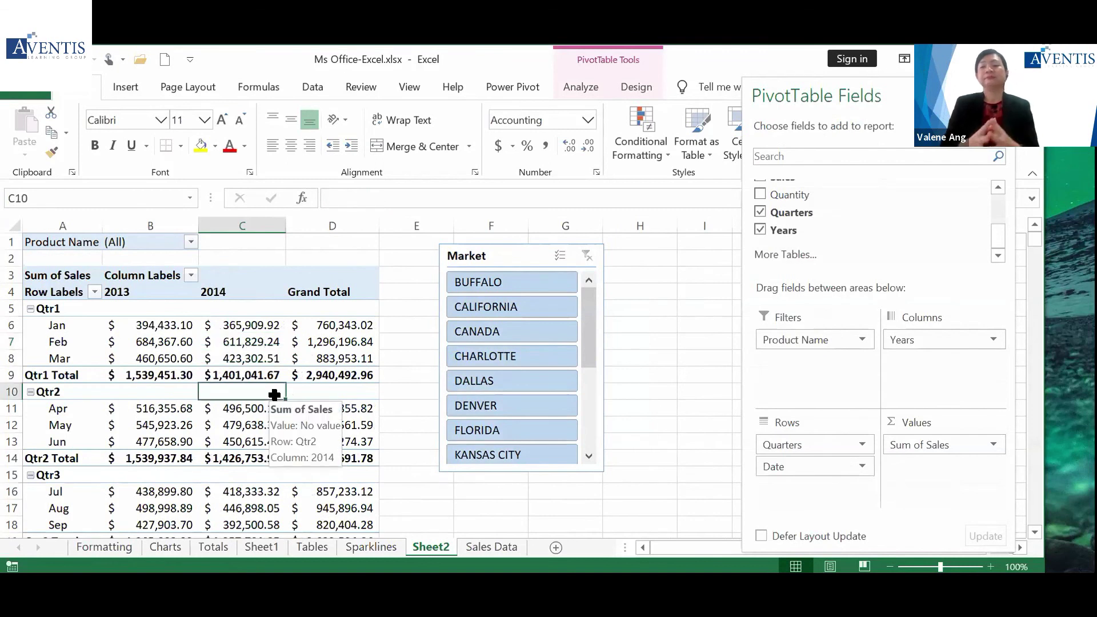